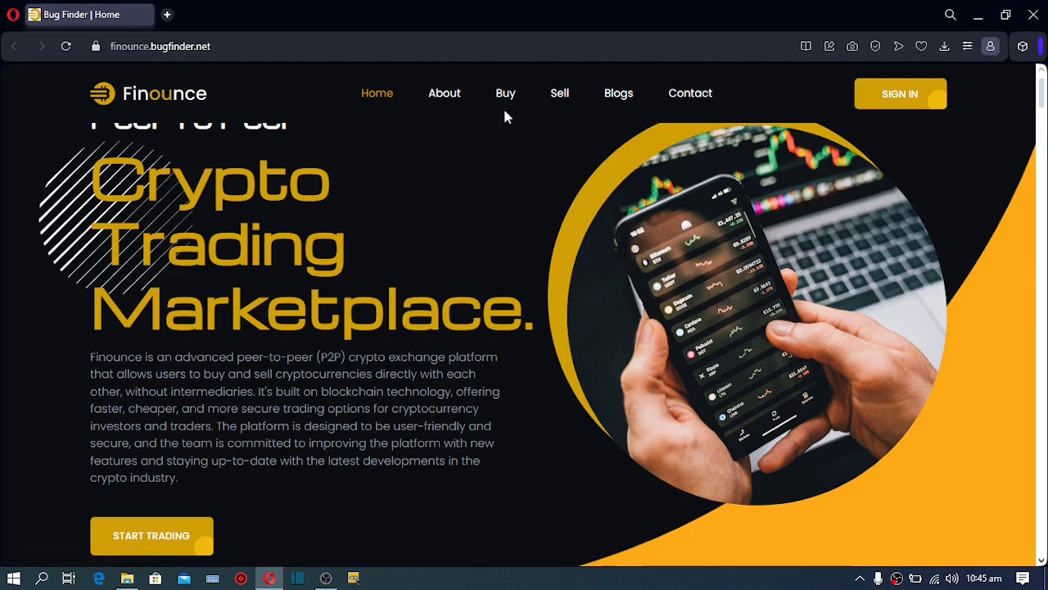
Open the Buy marketplace and filter the offers to BTC as the crypto currency
click(506, 104)
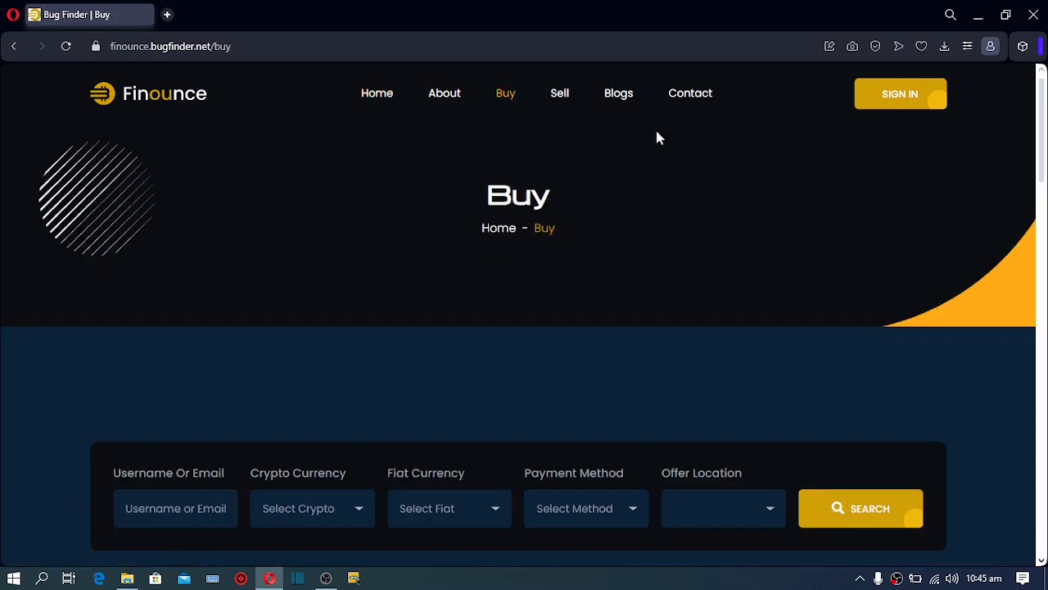
scroll(1042, 146, down, 3)
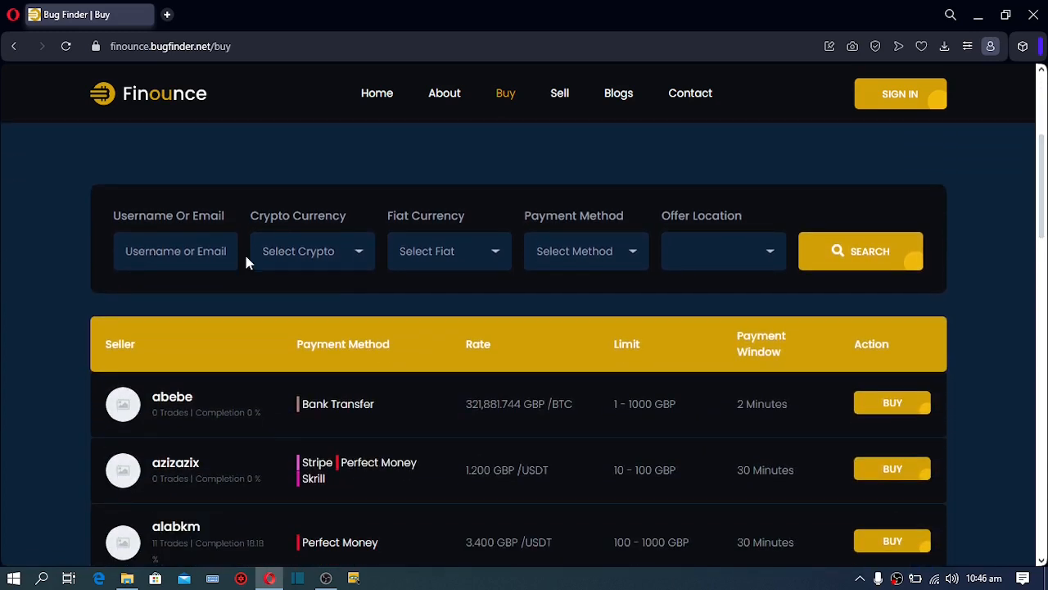
click(325, 256)
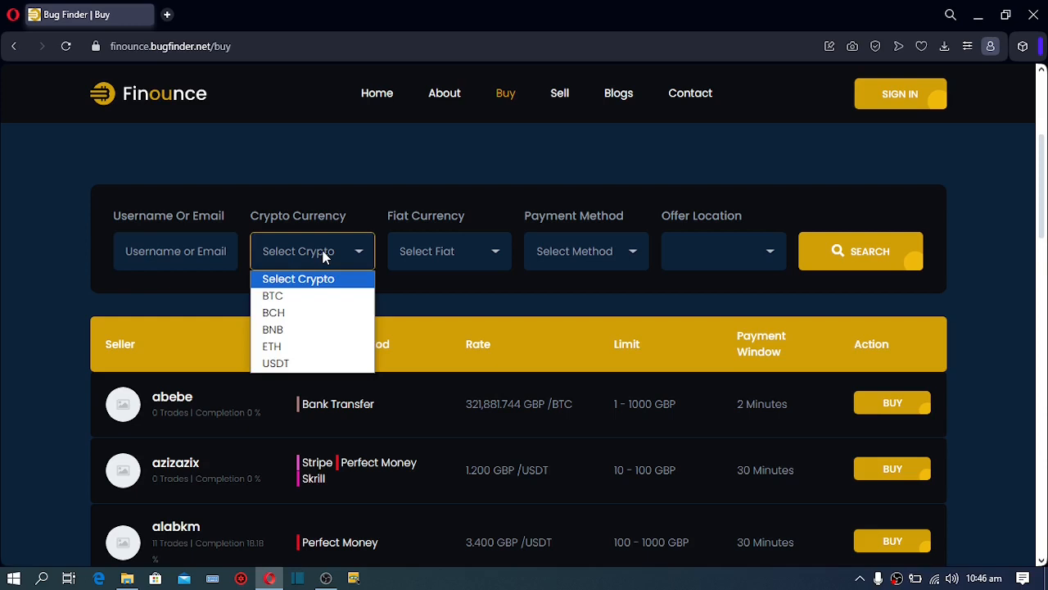
click(299, 301)
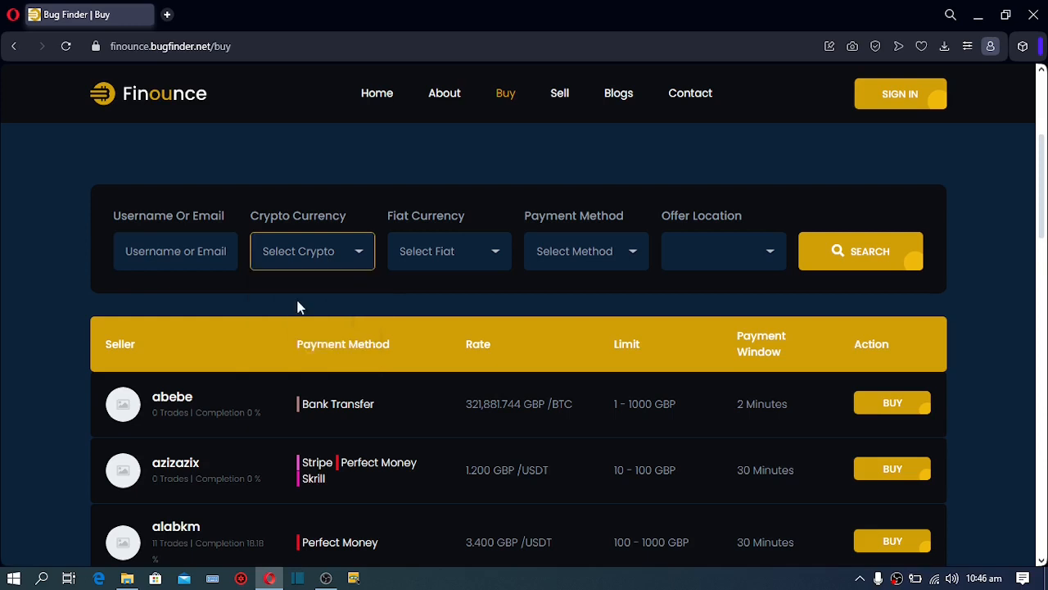
Browse the Fiat, Payment Method and Offer Location choices without changing them
click(448, 254)
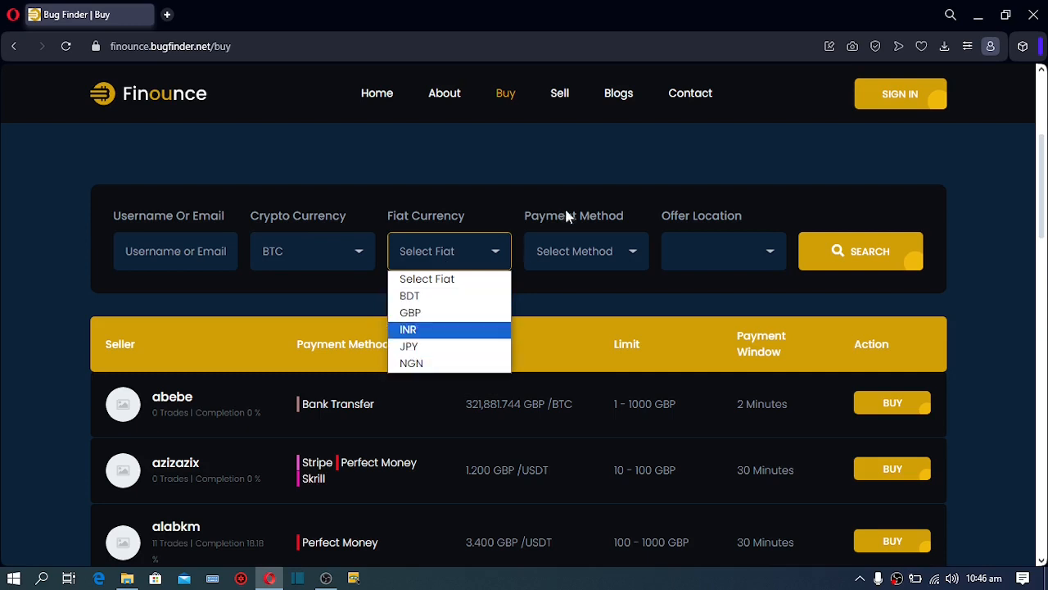
click(584, 246)
click(584, 246)
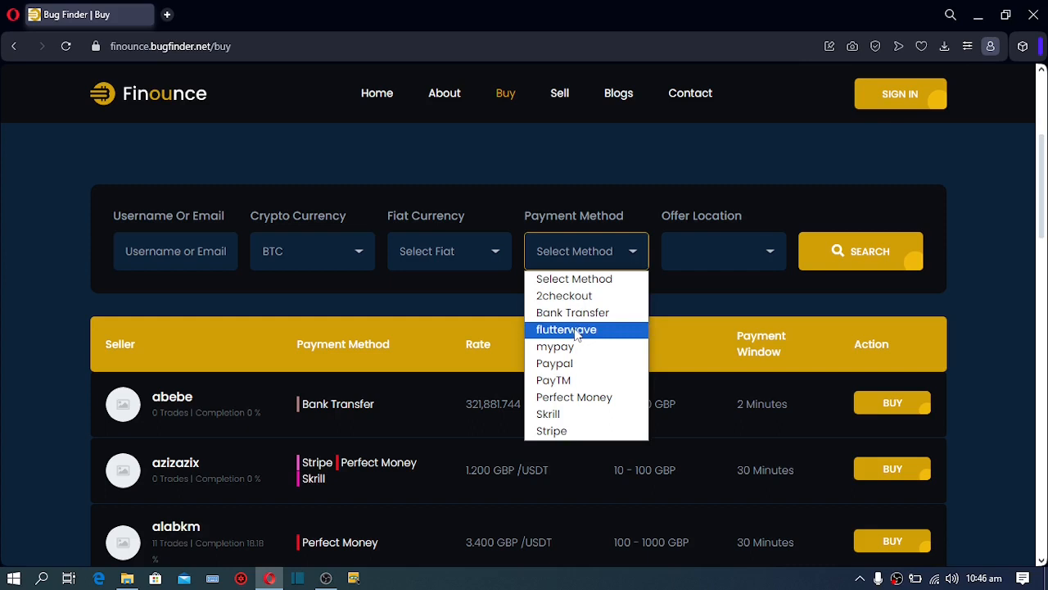
click(724, 255)
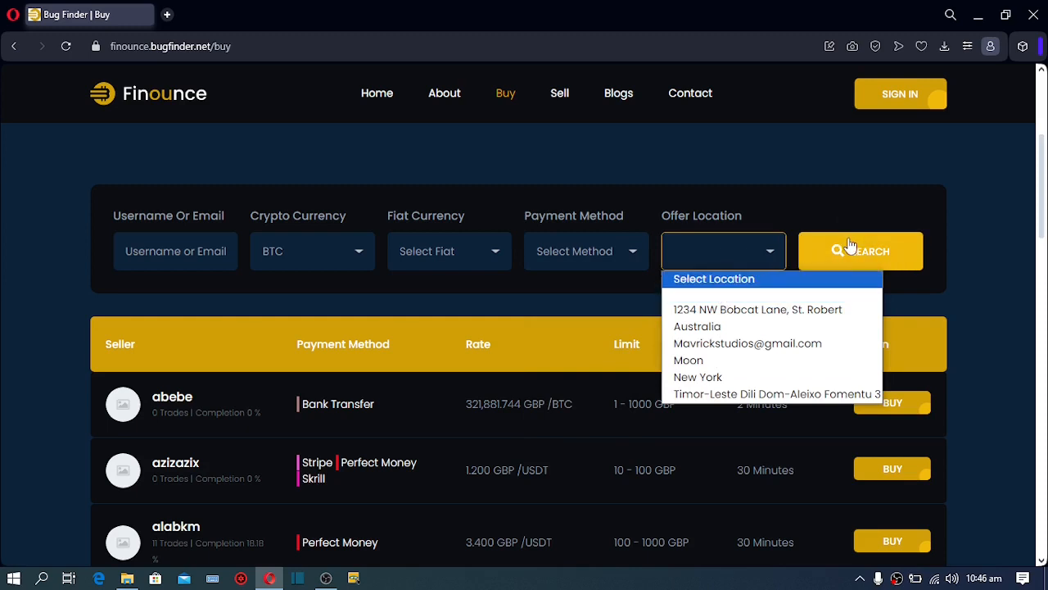
drag(1040, 203, 1045, 436)
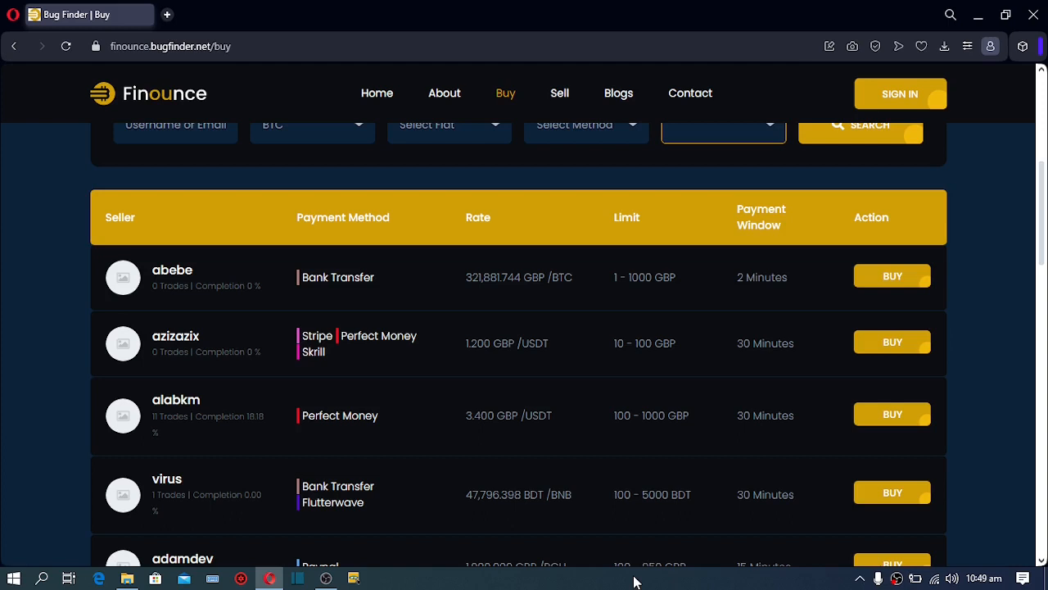
Log in through the Login Here form with the demo account's username and password
click(875, 98)
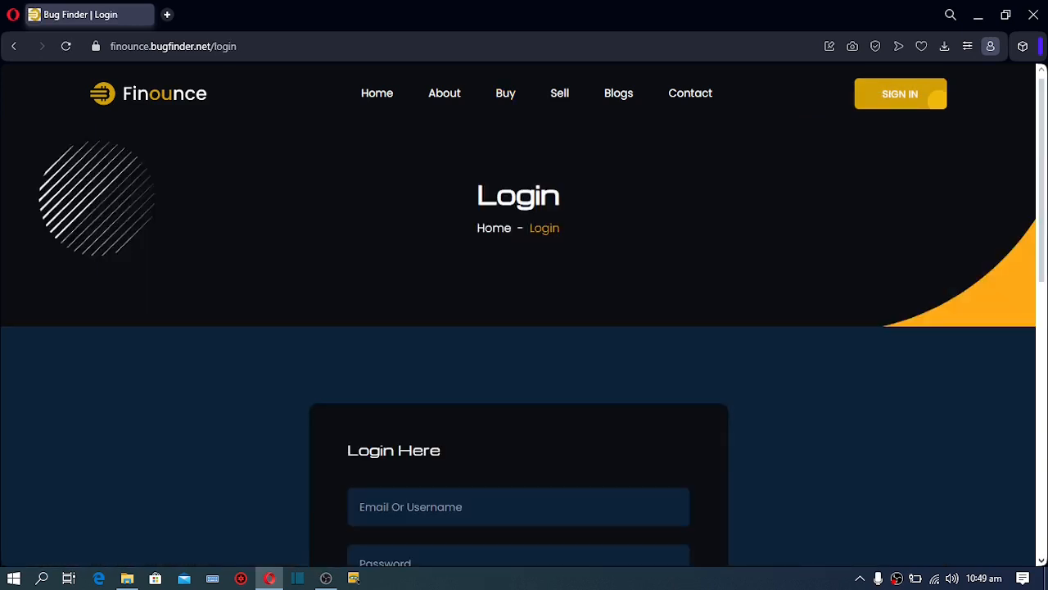
scroll(445, 295, down, 3)
click(443, 301)
text(demouser)
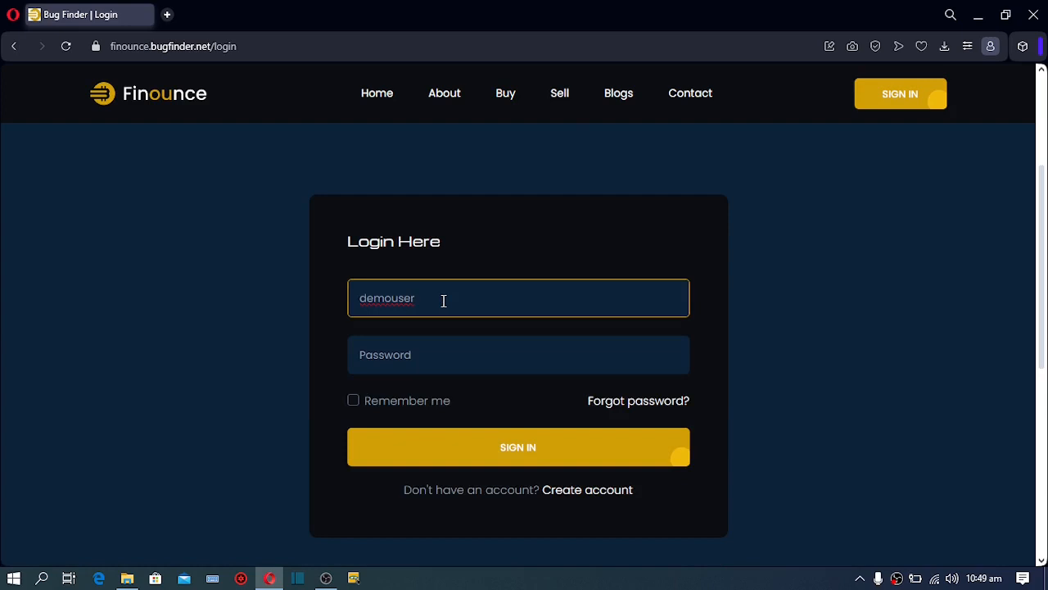
click(410, 368)
text(demouser)
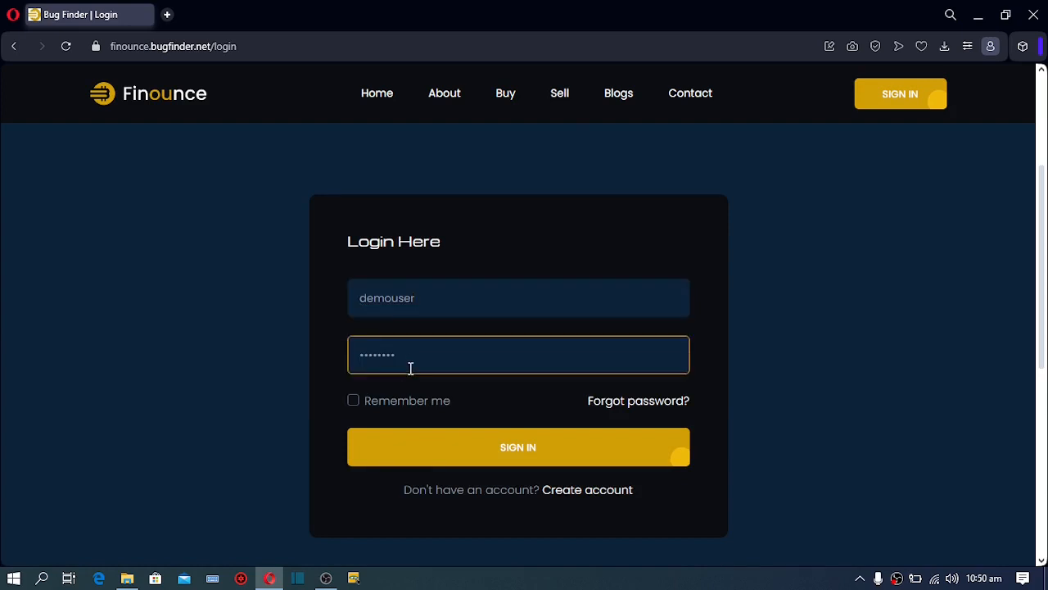
click(434, 460)
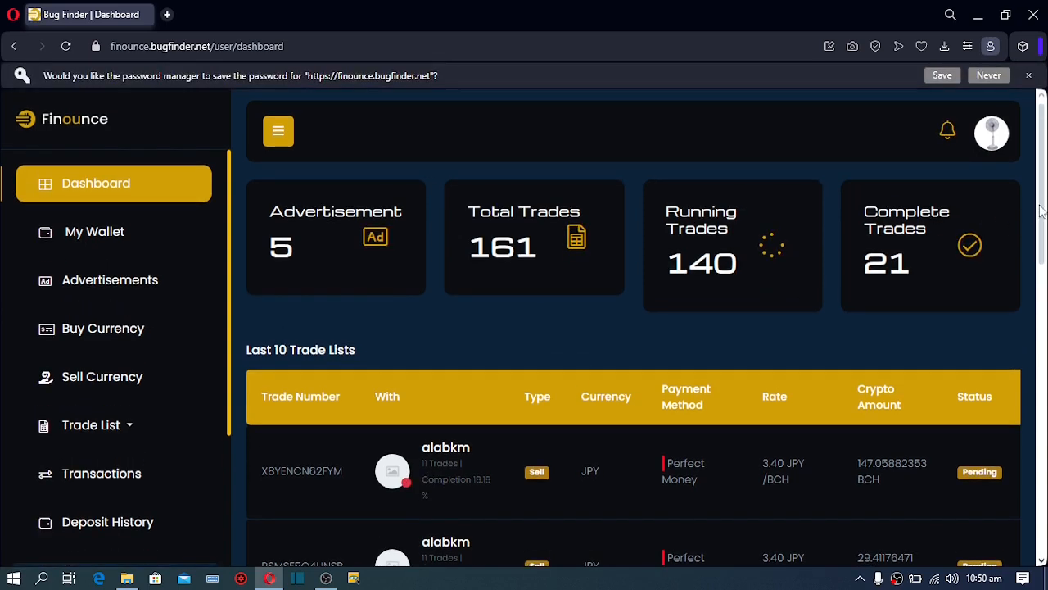
Open My Wallets and show the Tether wallet's address list
click(119, 238)
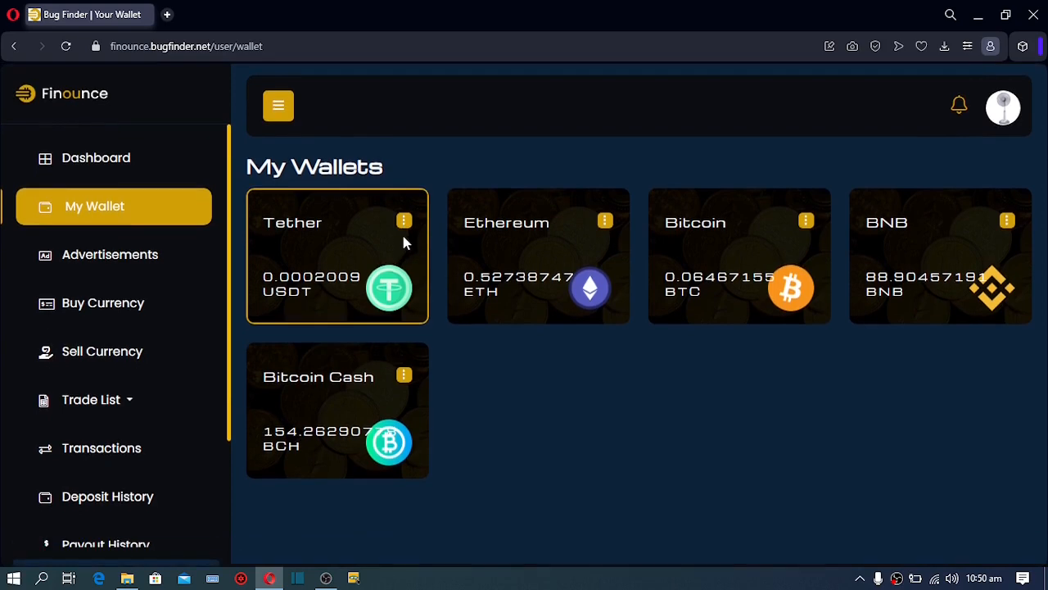
click(404, 229)
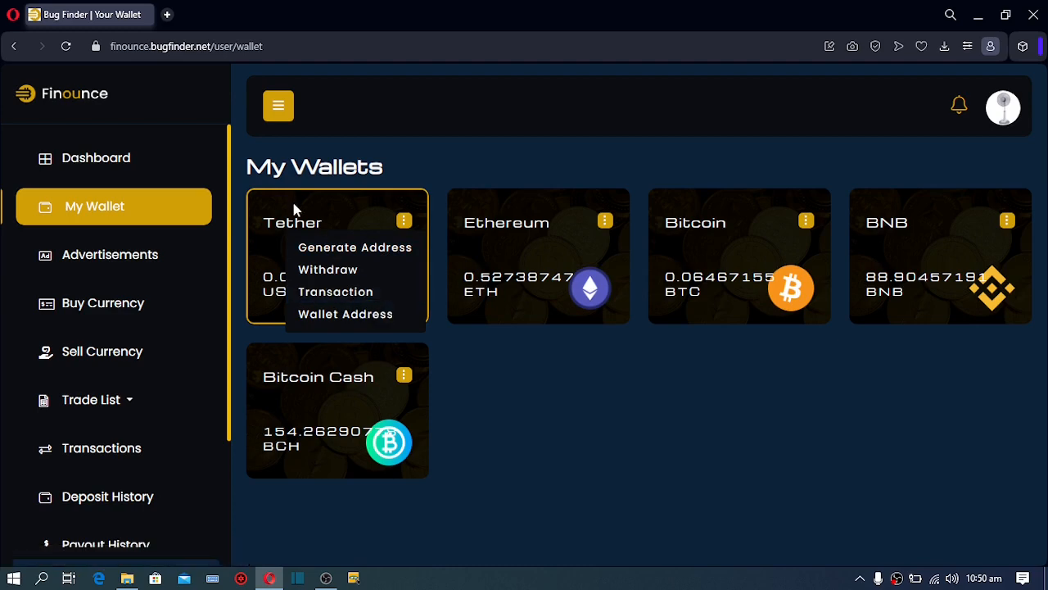
click(334, 314)
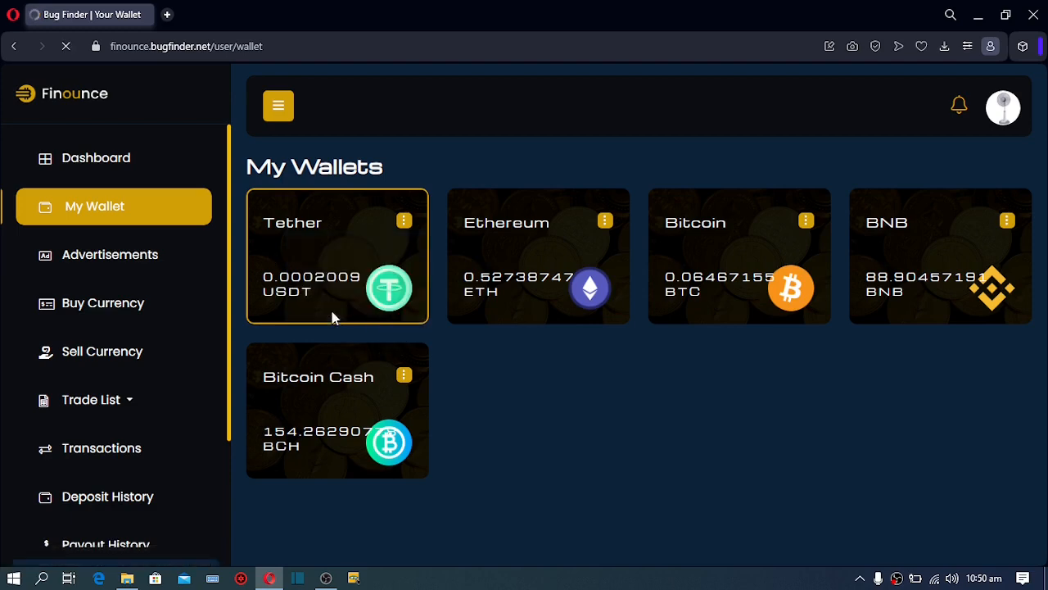
drag(1045, 198, 1047, 298)
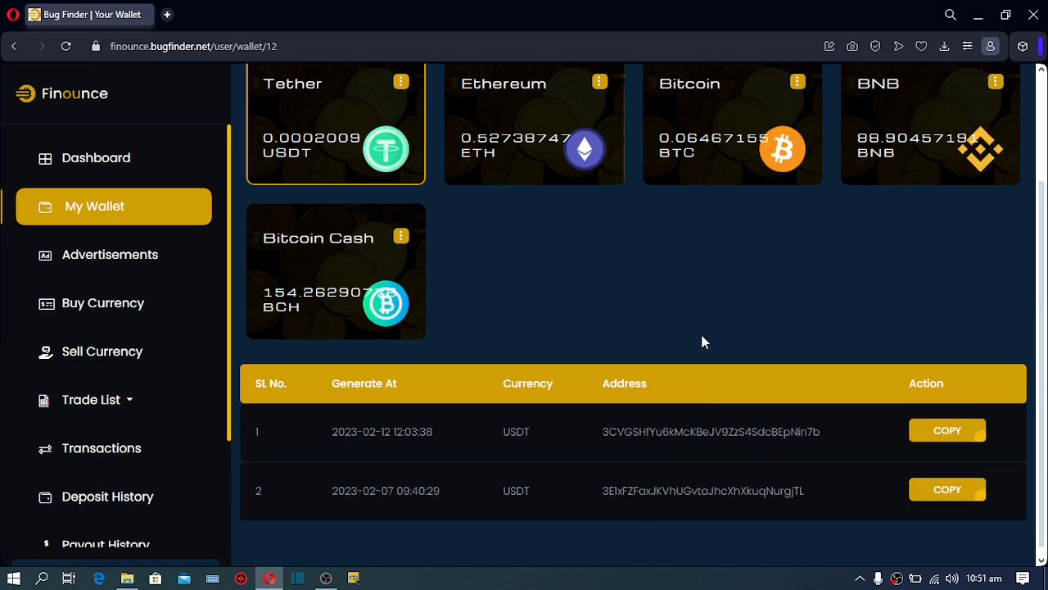
Show the Bitcoin wallet's address list, which has no generated addresses
click(797, 85)
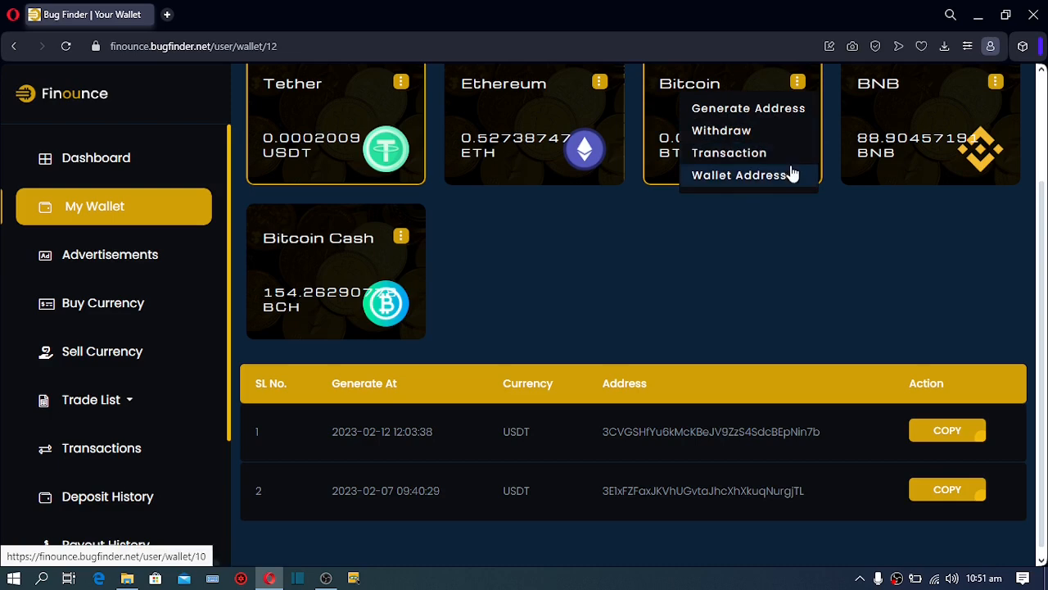
click(729, 176)
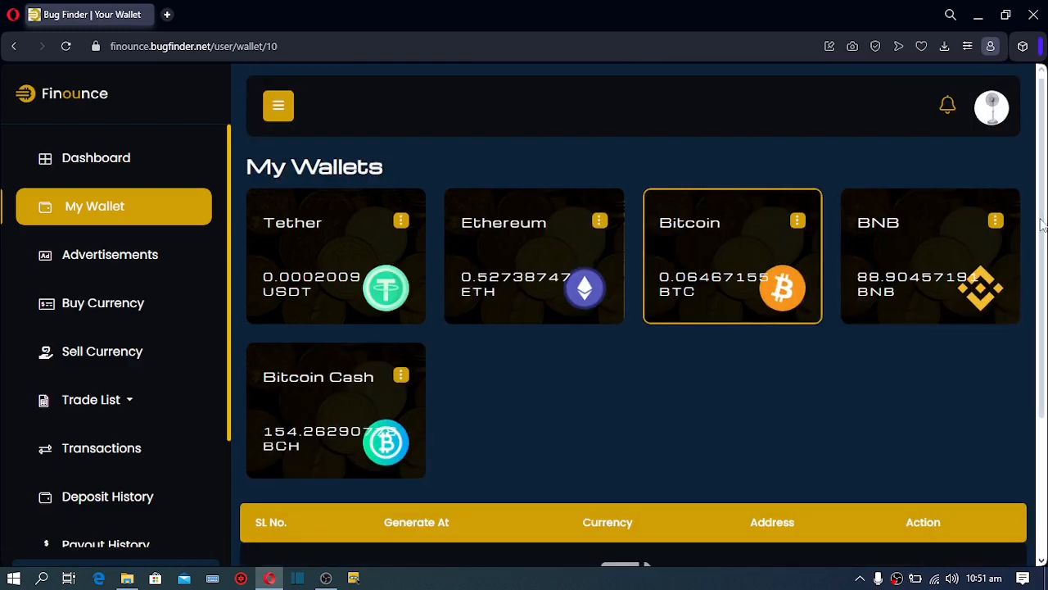
drag(1042, 226, 1039, 405)
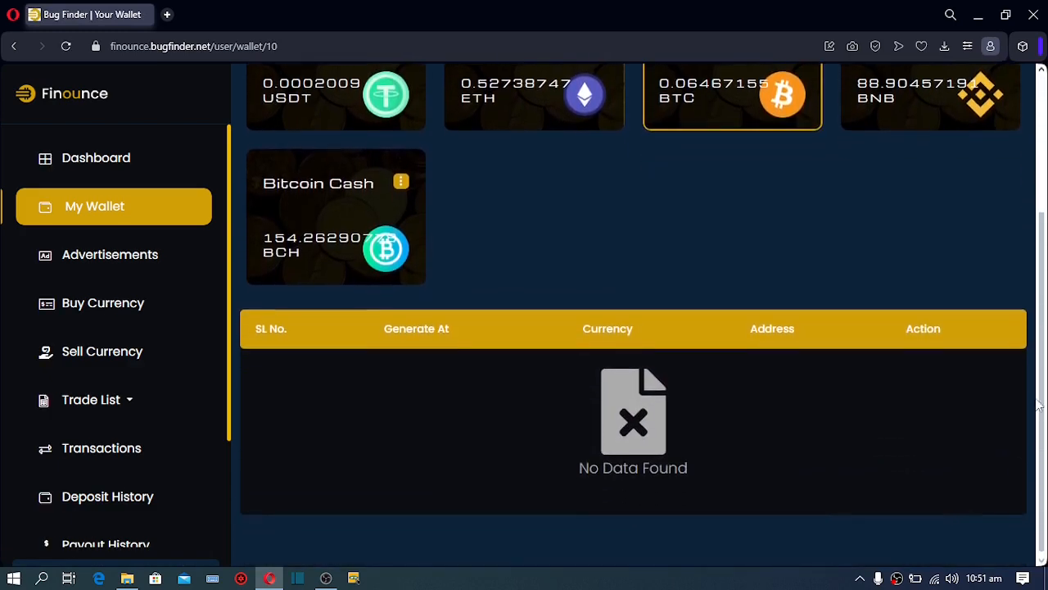
scroll(1036, 344, up, 2)
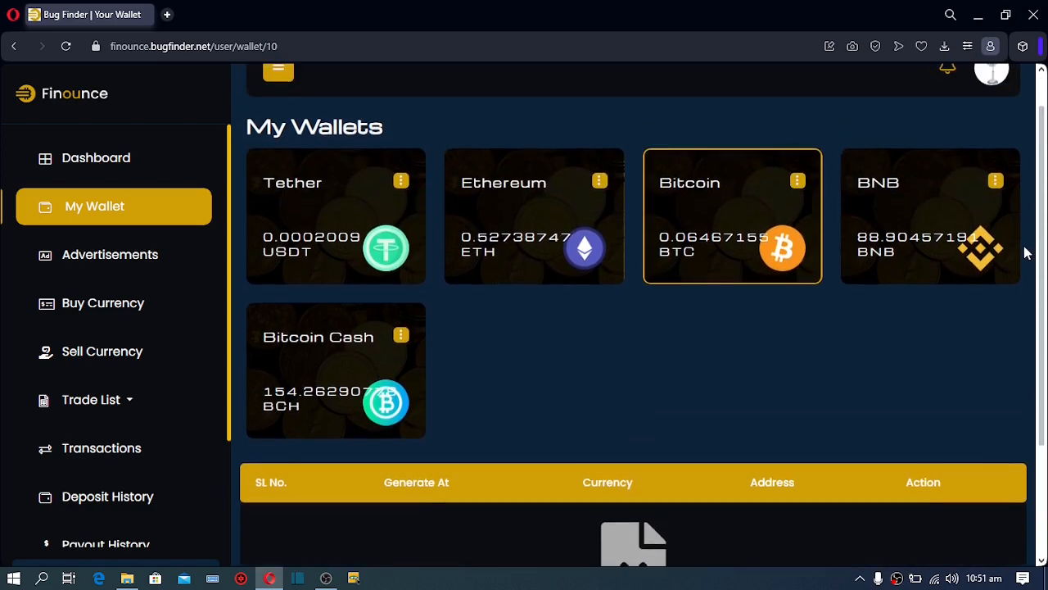
Go back to the dashboard and scroll through its trade statistics and Last 10 Trade Lists
click(112, 170)
scroll(1044, 205, down, 1)
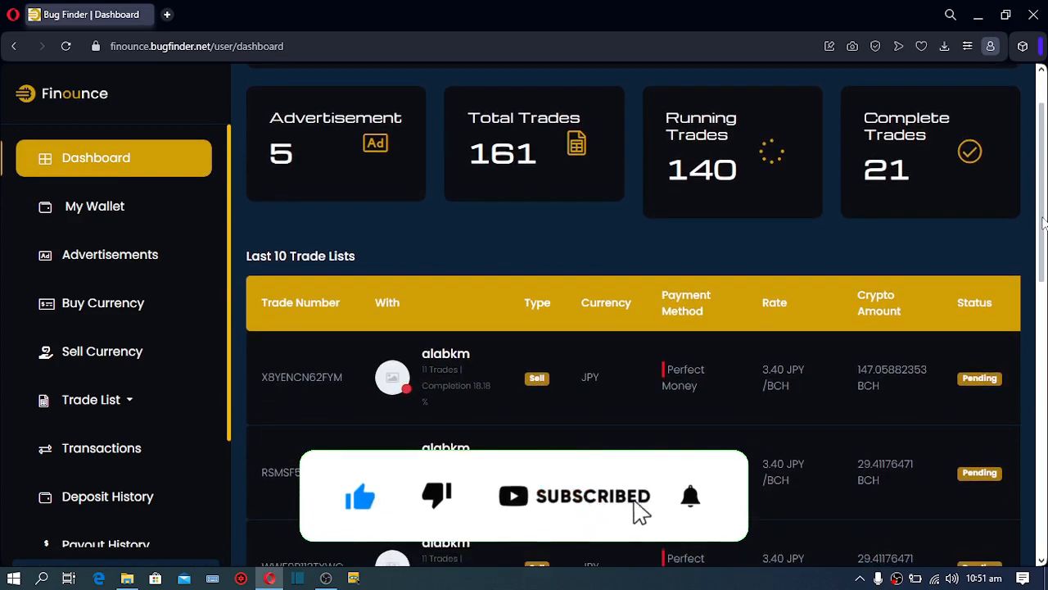
scroll(1041, 208, up, 1)
scroll(1038, 203, up, 1)
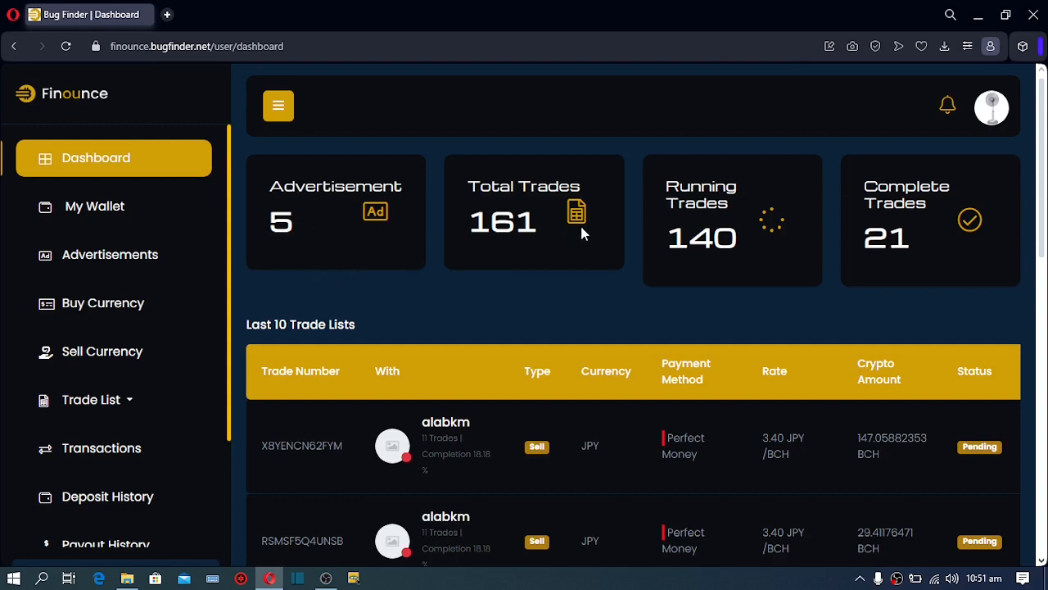
scroll(1024, 187, down, 2)
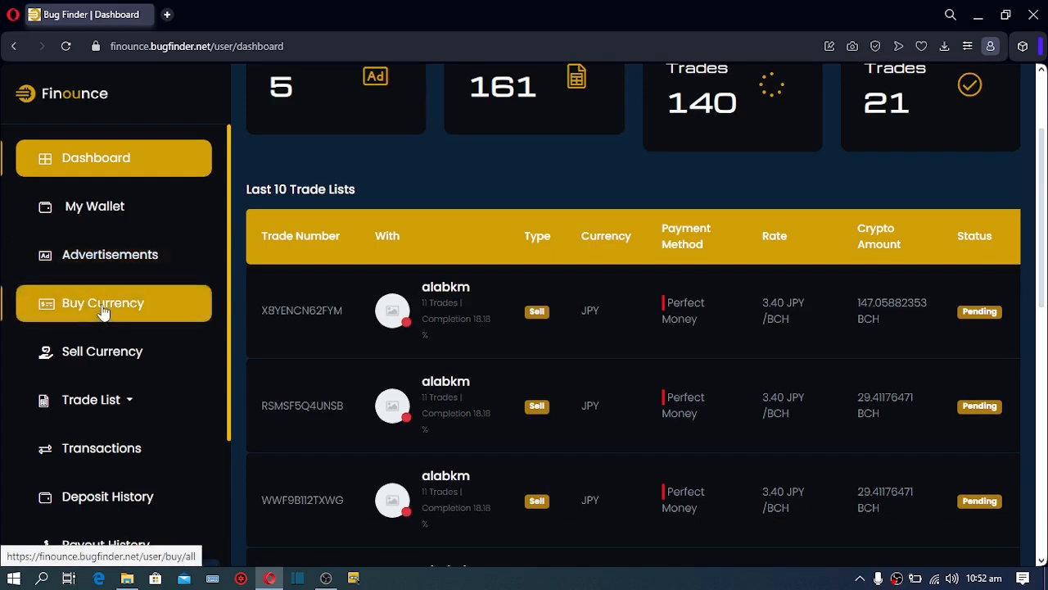
Open the Buy Currency offer listings and choose BTC as the crypto currency
click(102, 311)
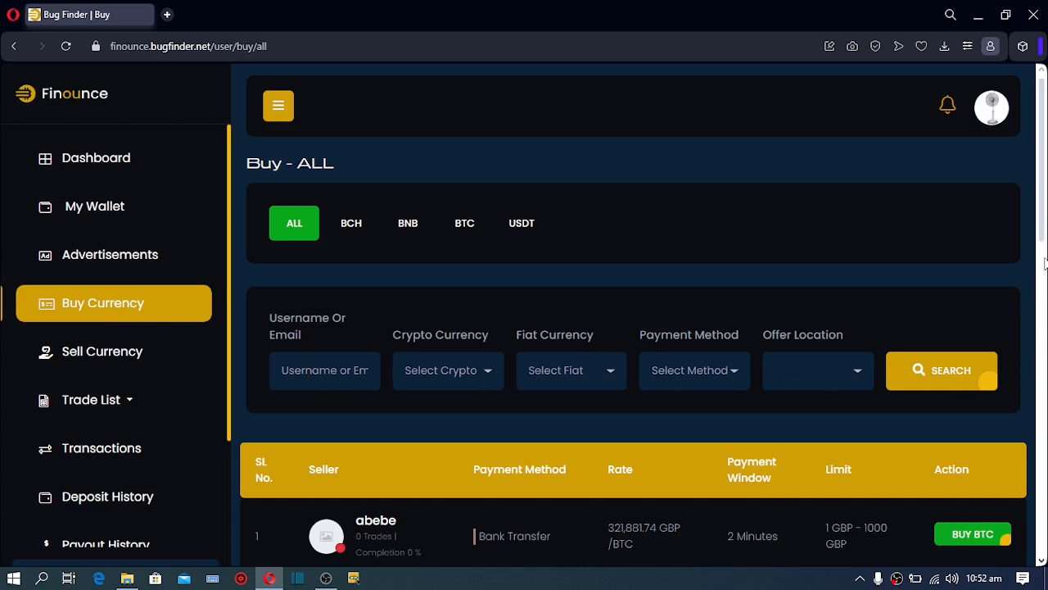
scroll(981, 309, down, 3)
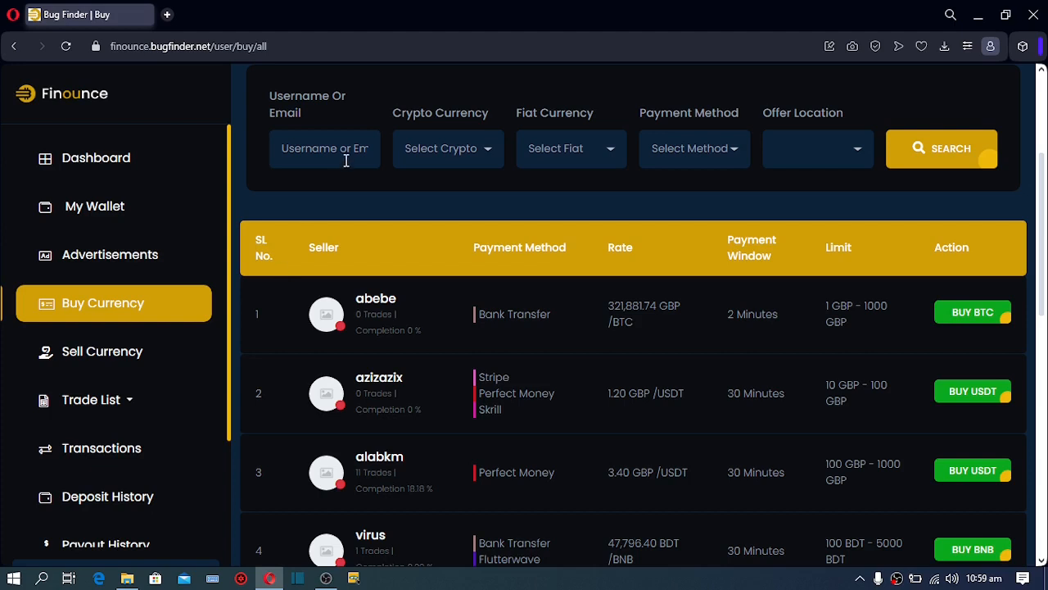
click(479, 147)
click(441, 196)
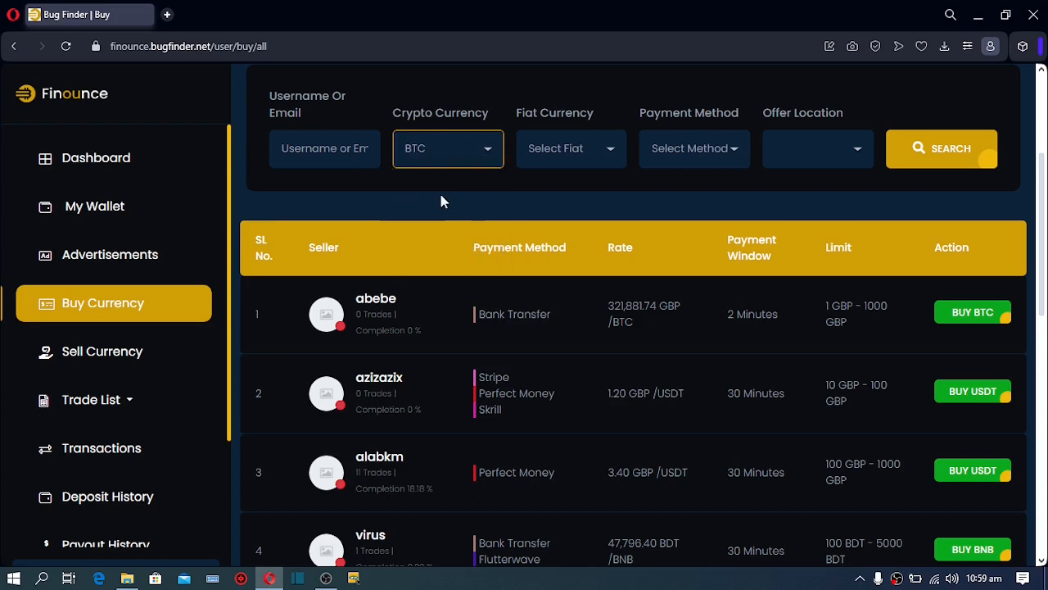
Search with Fiat Currency and Payment Method left unset, listing five BTC offers
click(600, 149)
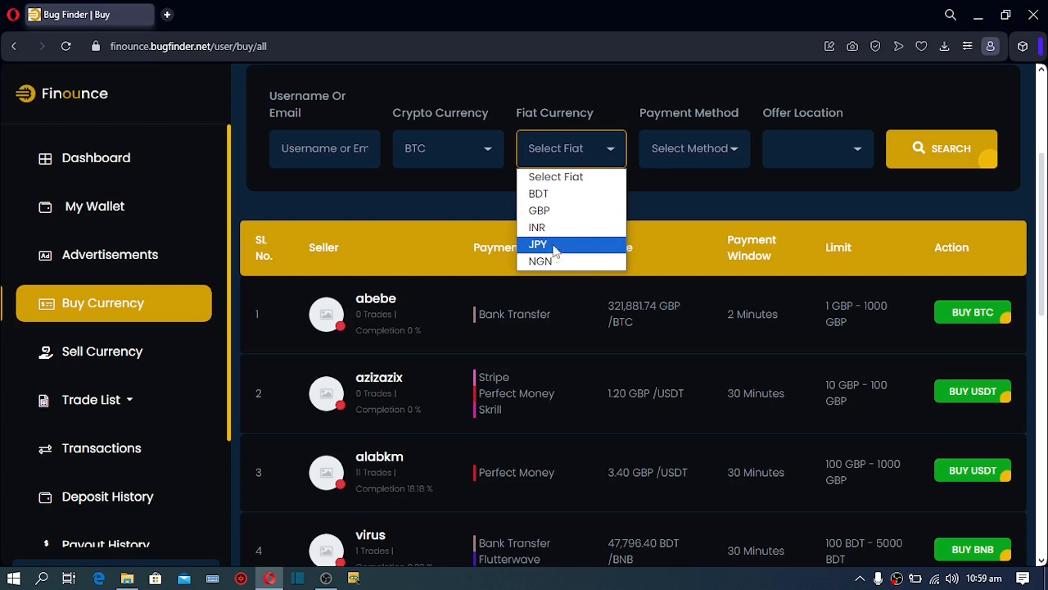
click(696, 152)
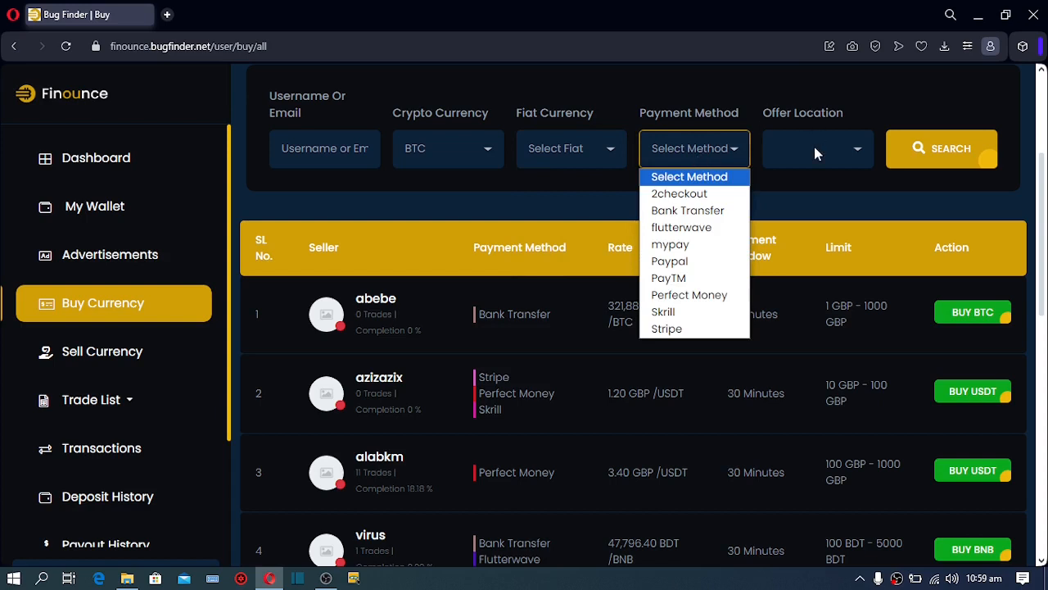
click(888, 109)
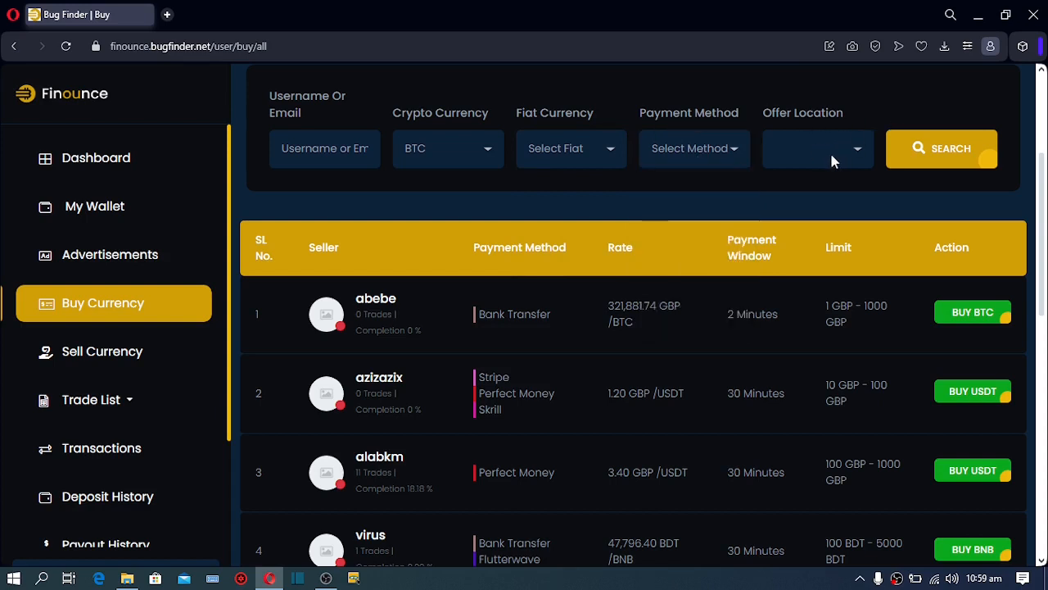
click(933, 161)
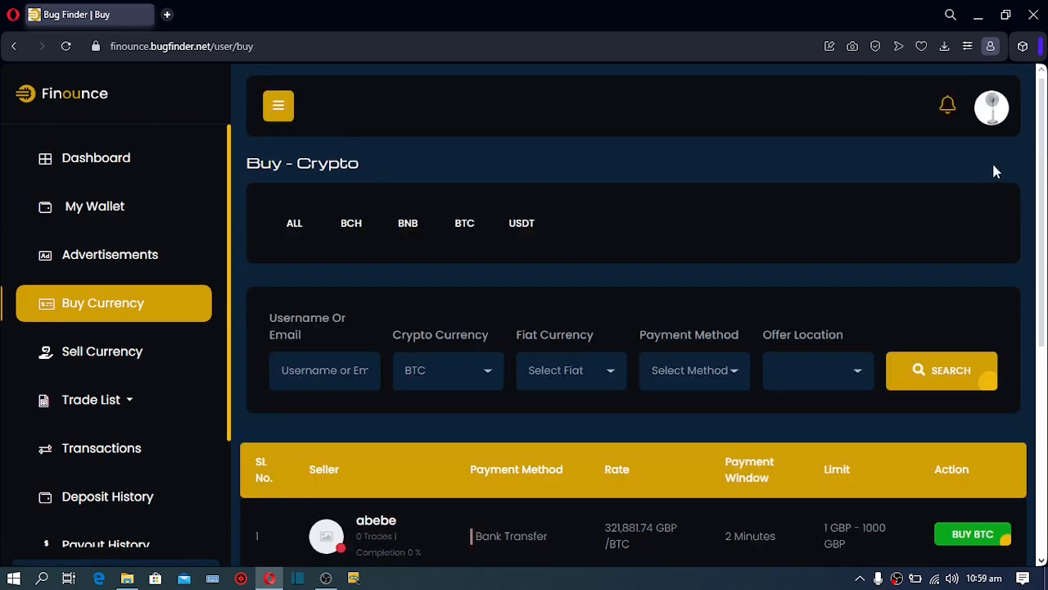
drag(1044, 152, 980, 355)
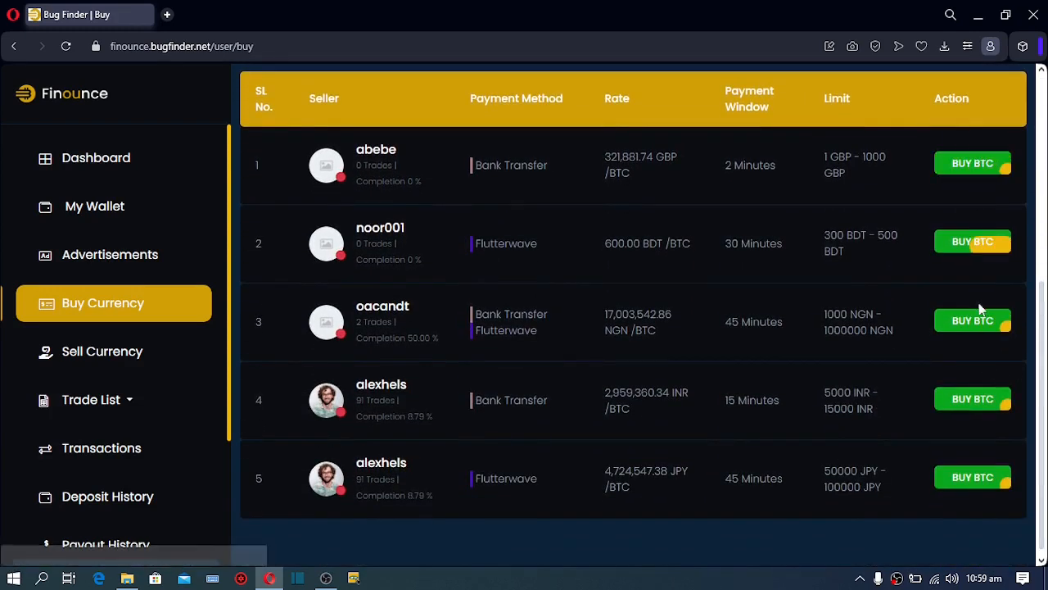
drag(1043, 362, 1042, 365)
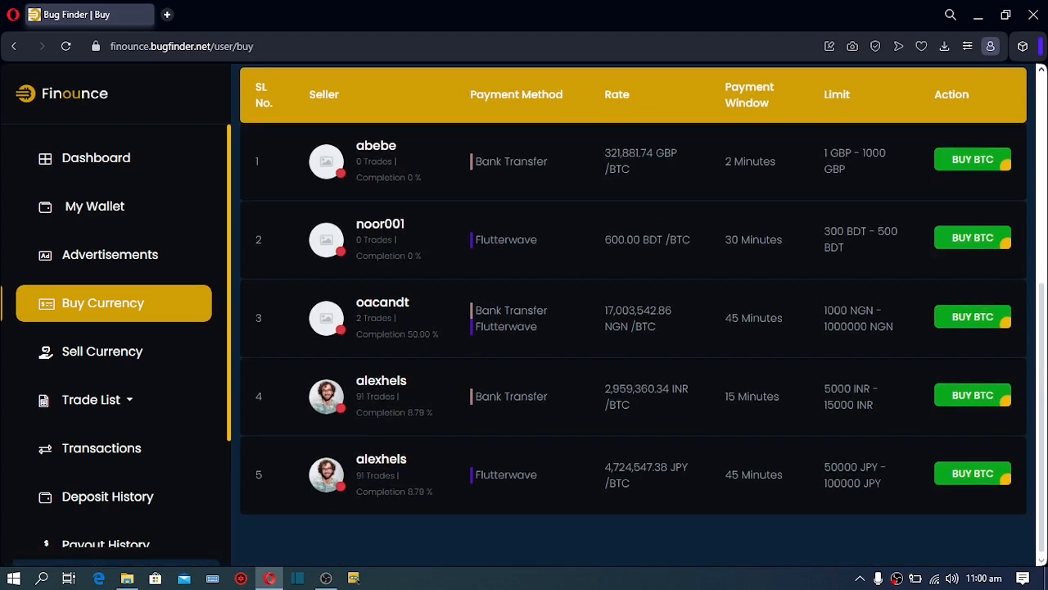
Open the flutterwave BDT offer at 600 BDT/BTC and scroll its trade request page
click(982, 247)
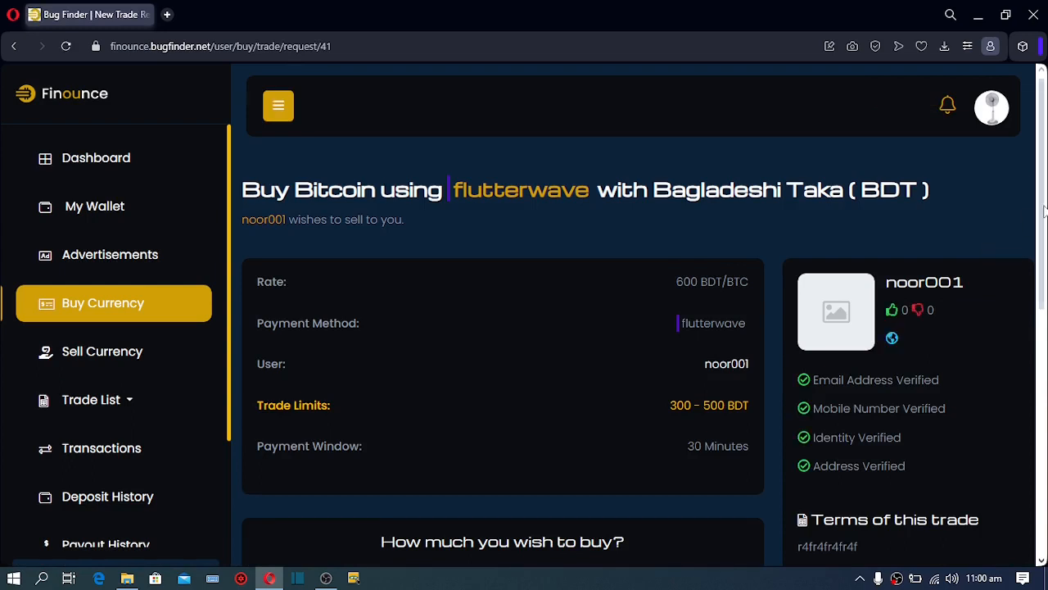
drag(1046, 233, 1046, 236)
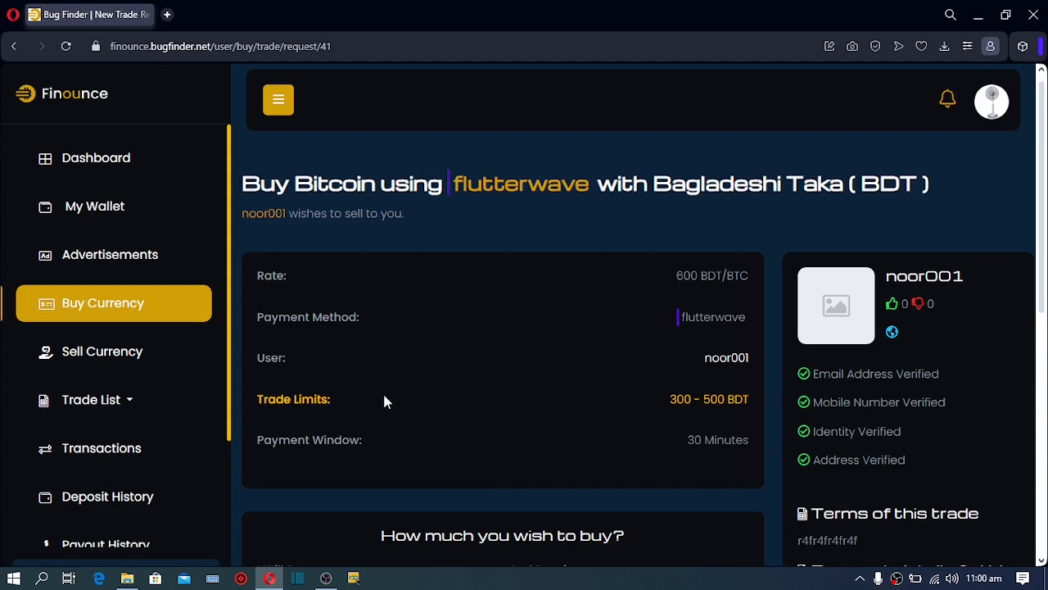
drag(1042, 309, 1042, 358)
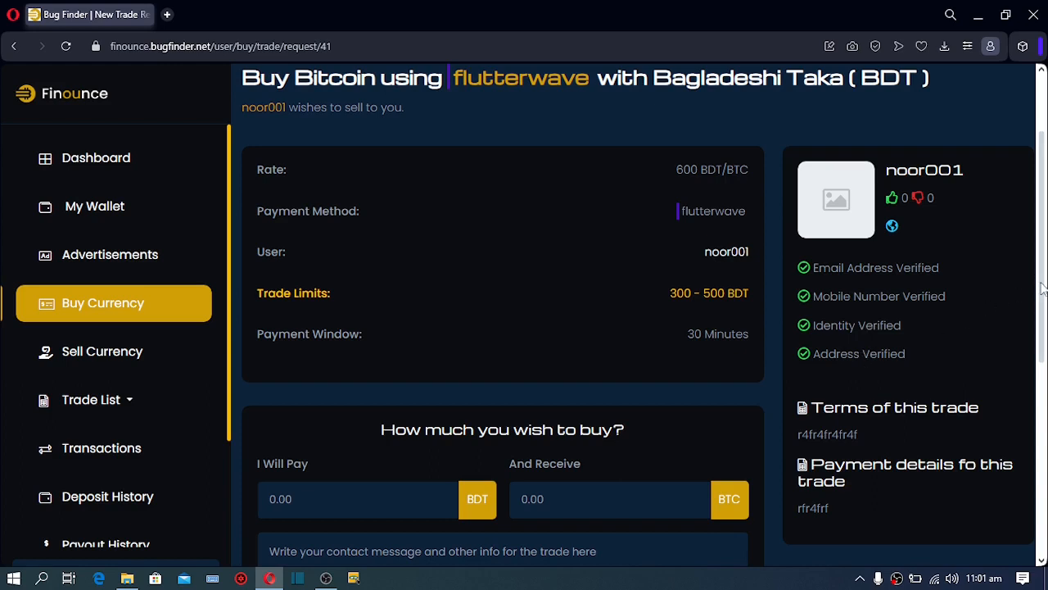
Enter 300 BDT as the amount to pay, receiving 0.5 BTC, and start the contact message
scroll(1042, 288, down, 1)
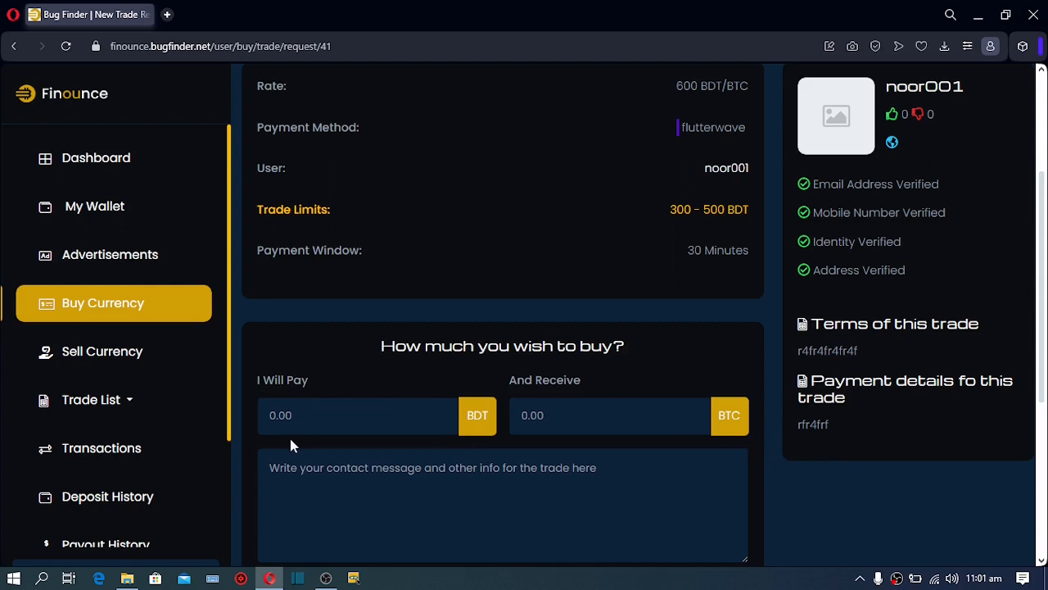
click(272, 418)
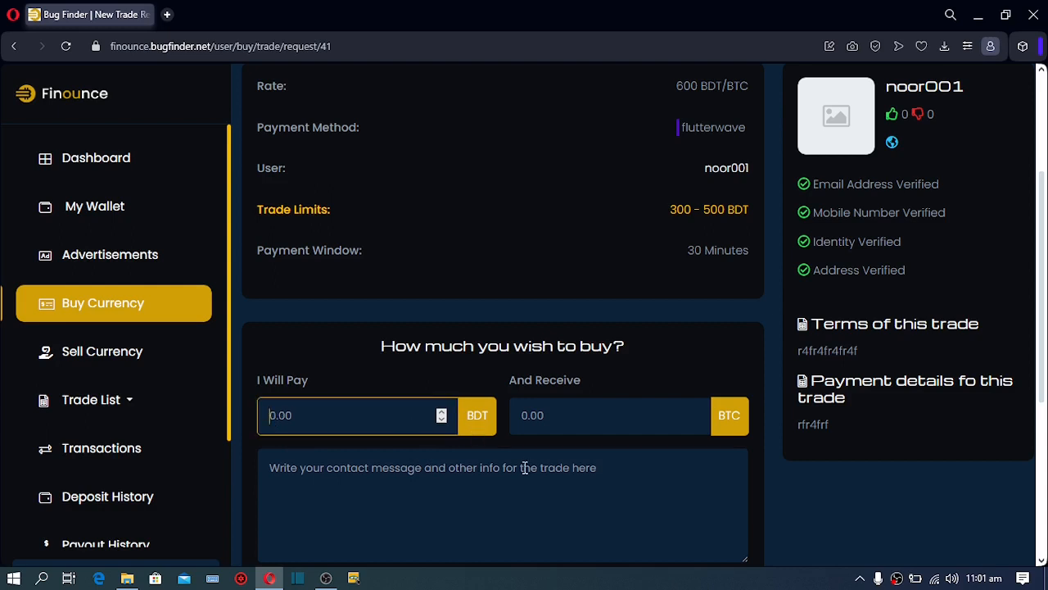
scroll(637, 466, down, 1)
text(300)
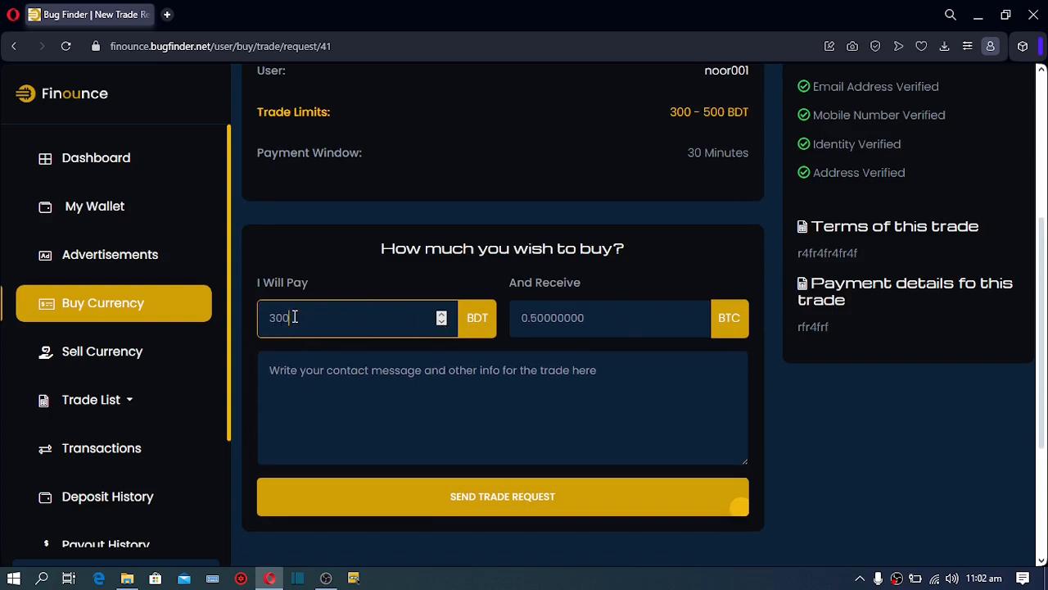
click(356, 369)
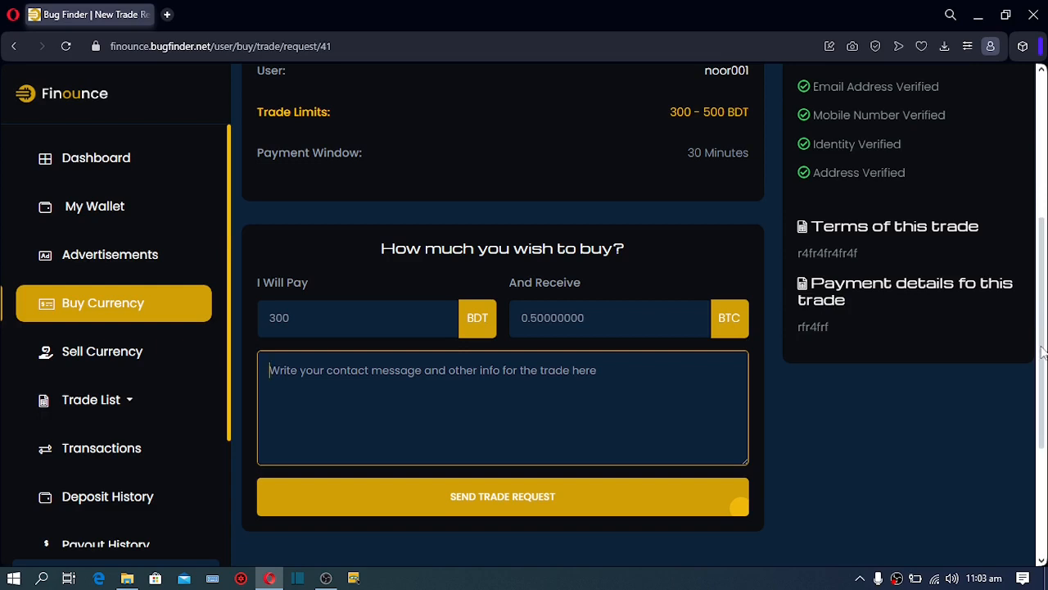
drag(1042, 353, 1040, 501)
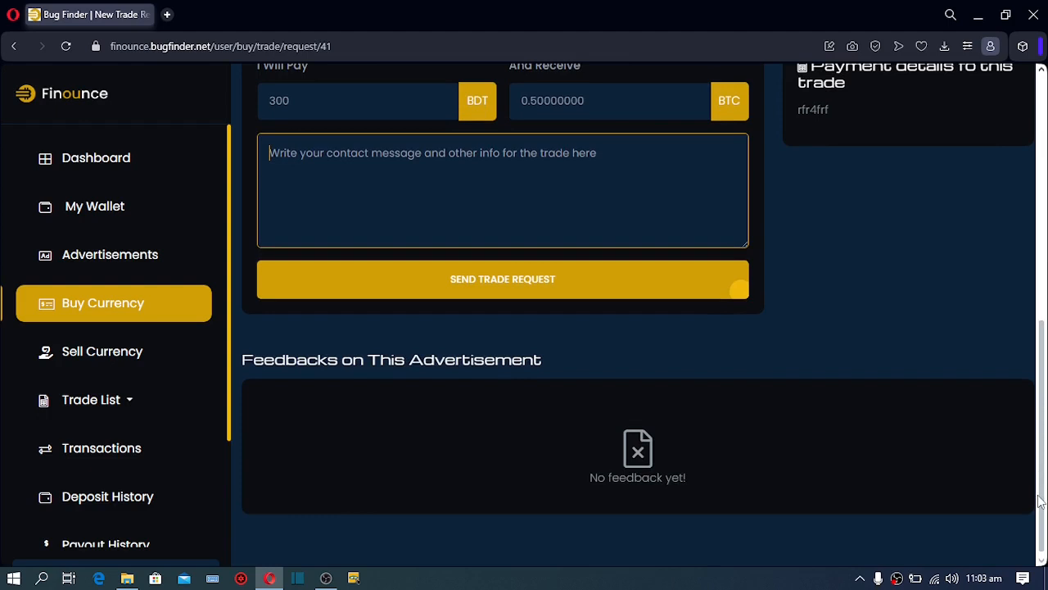
scroll(1015, 354, up, 4)
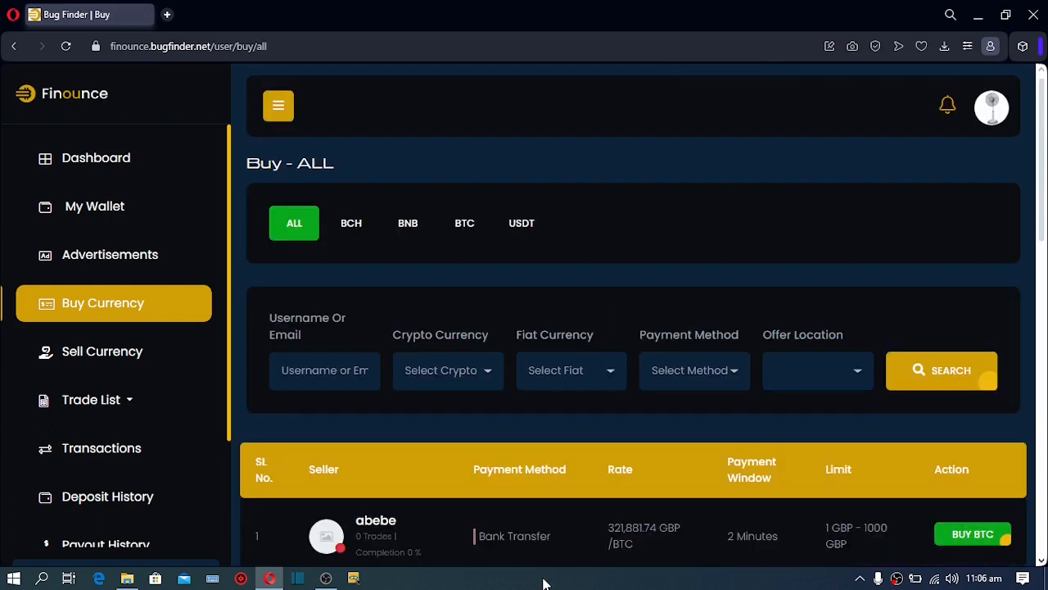
Open Sell Currency, view the Skrill/flutterwave BCH sell offer, then return to the sell list
click(109, 352)
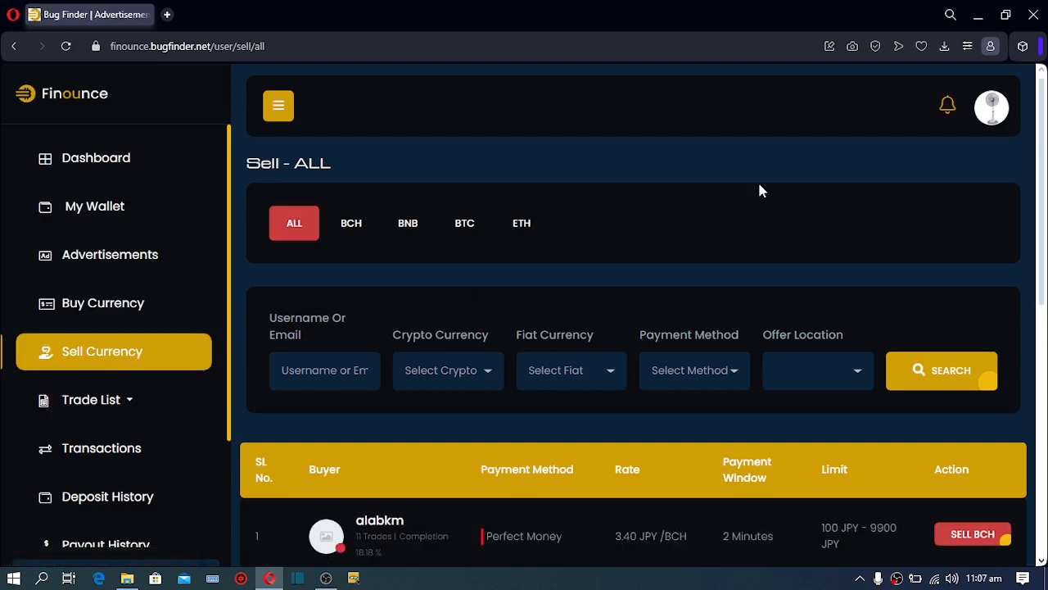
drag(1045, 141, 1043, 266)
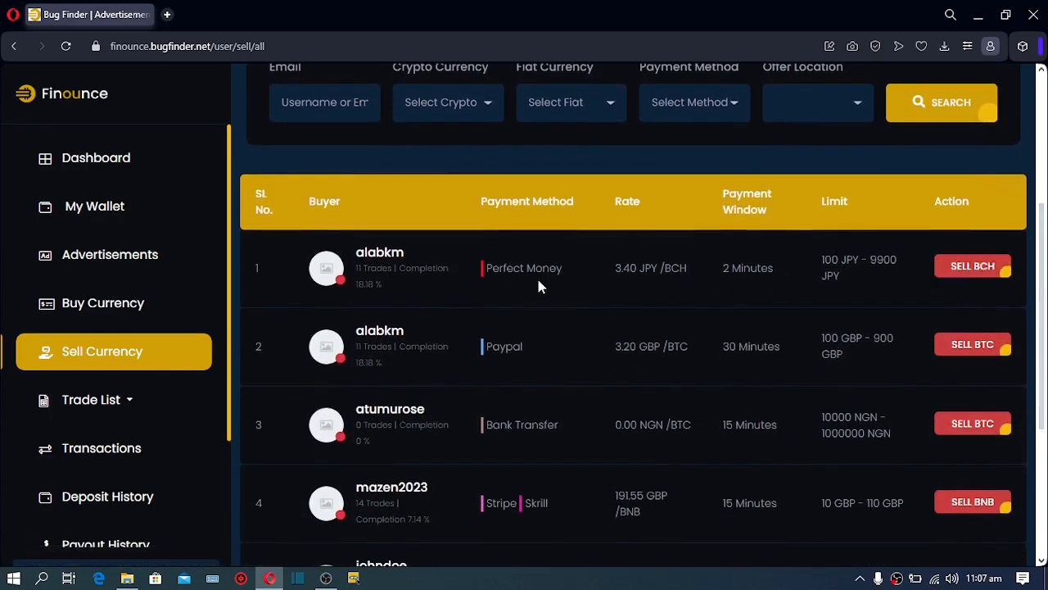
scroll(931, 274, down, 2)
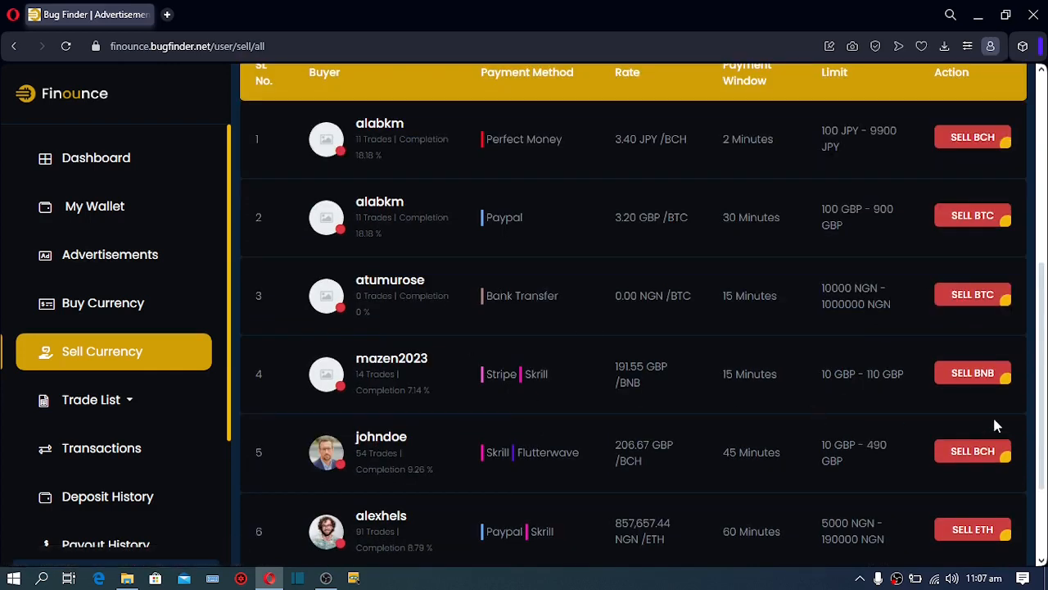
click(975, 457)
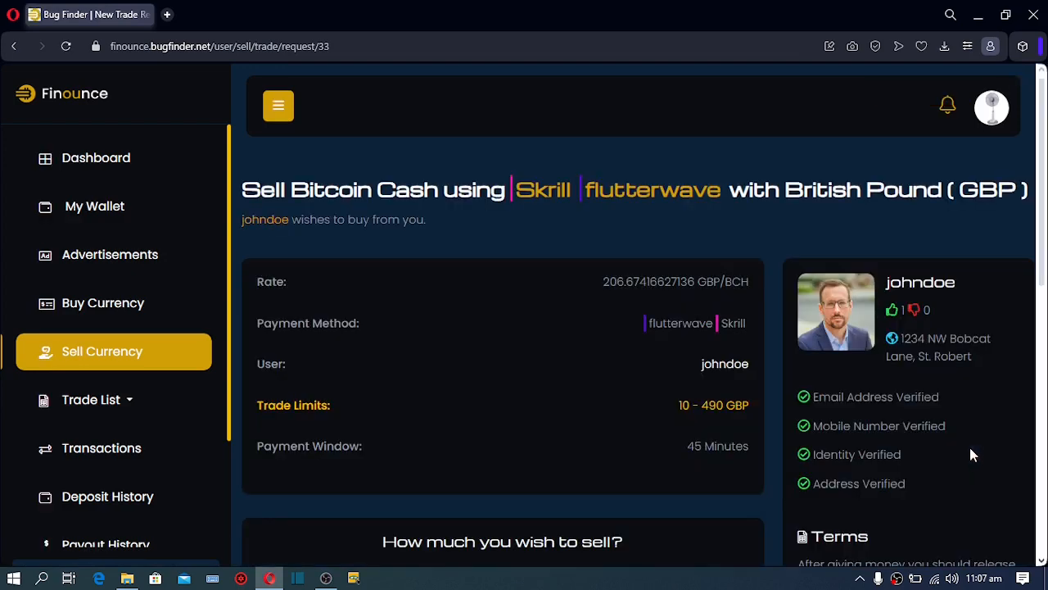
click(15, 46)
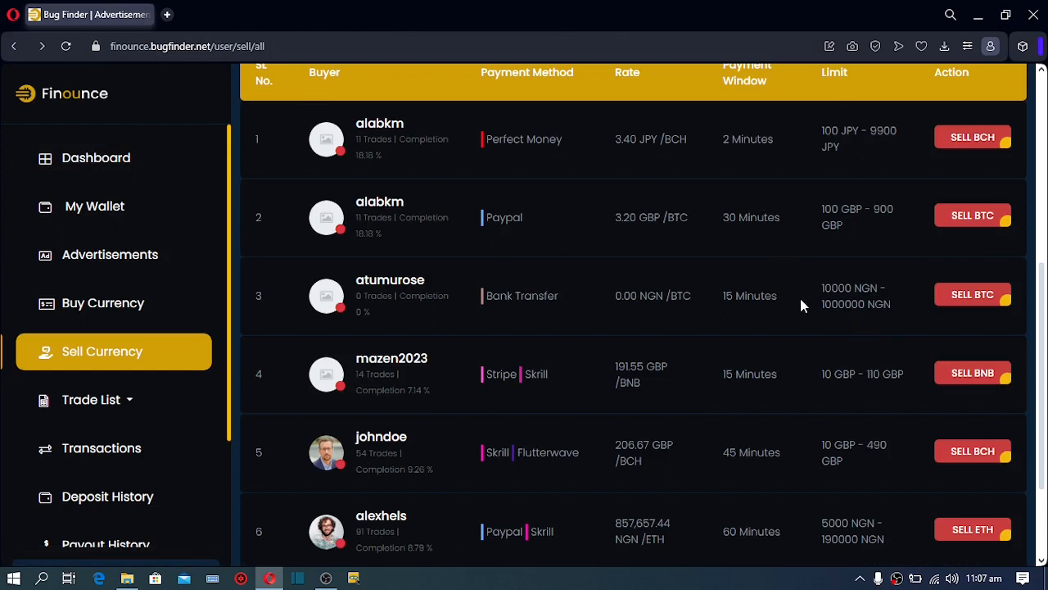
scroll(1045, 305, up, 3)
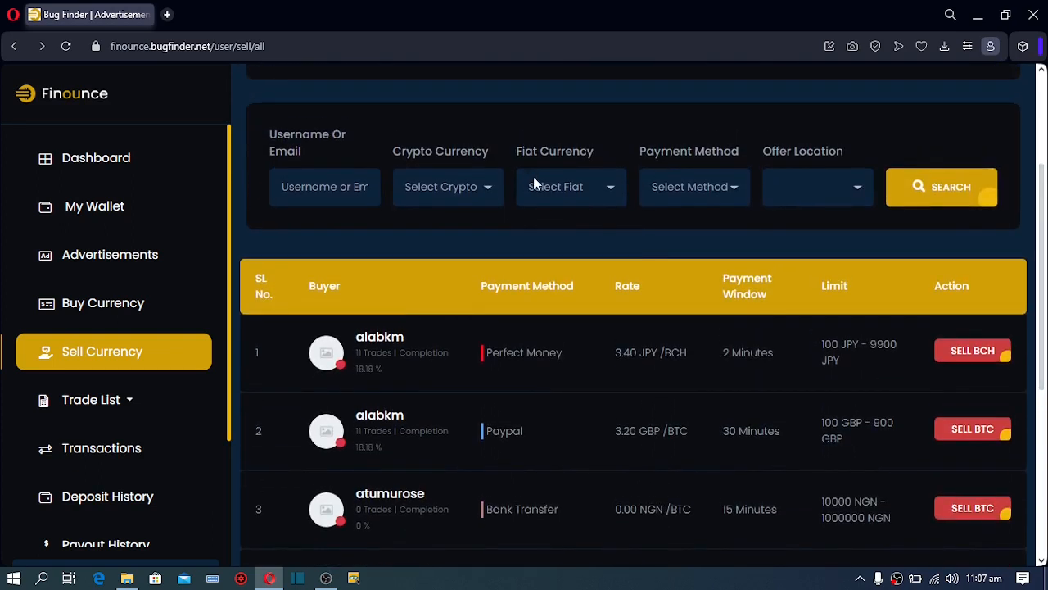
Search sell offers for BTC and open the PayPal offer at 3.20 GBP/BTC
click(463, 188)
click(446, 238)
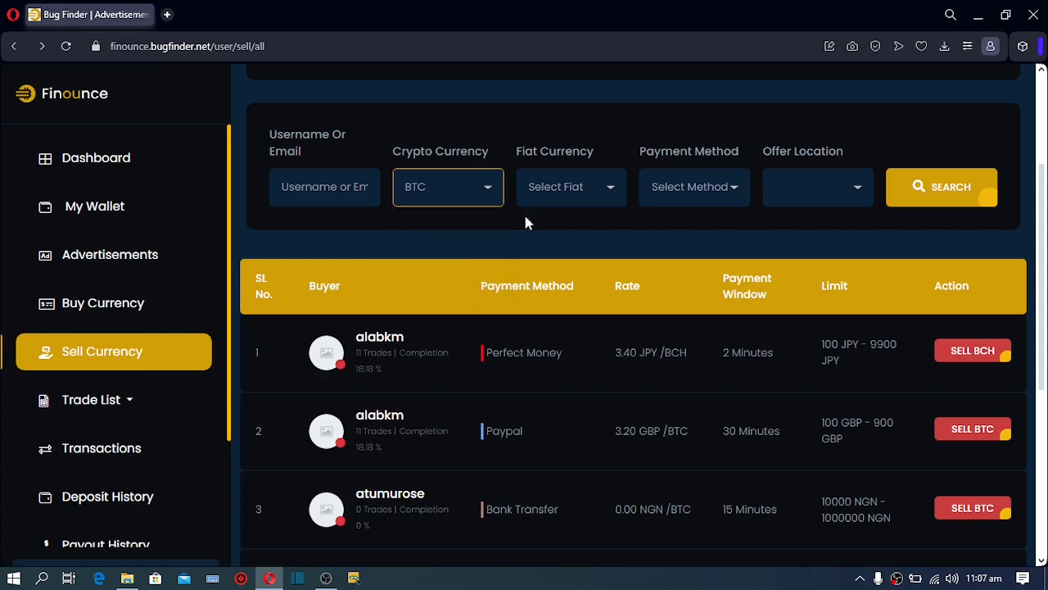
click(925, 195)
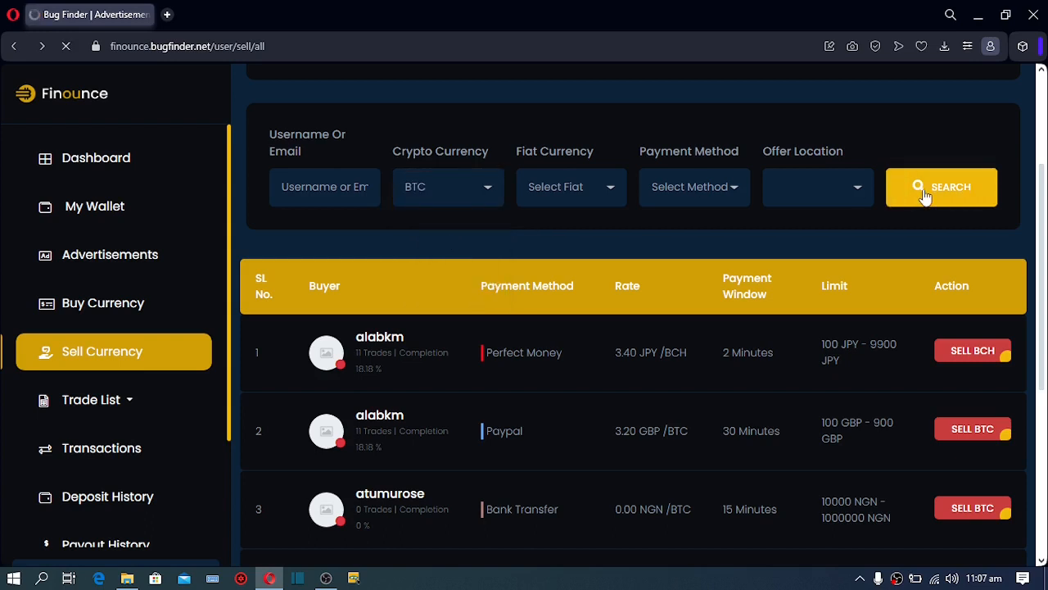
scroll(1044, 168, down, 2)
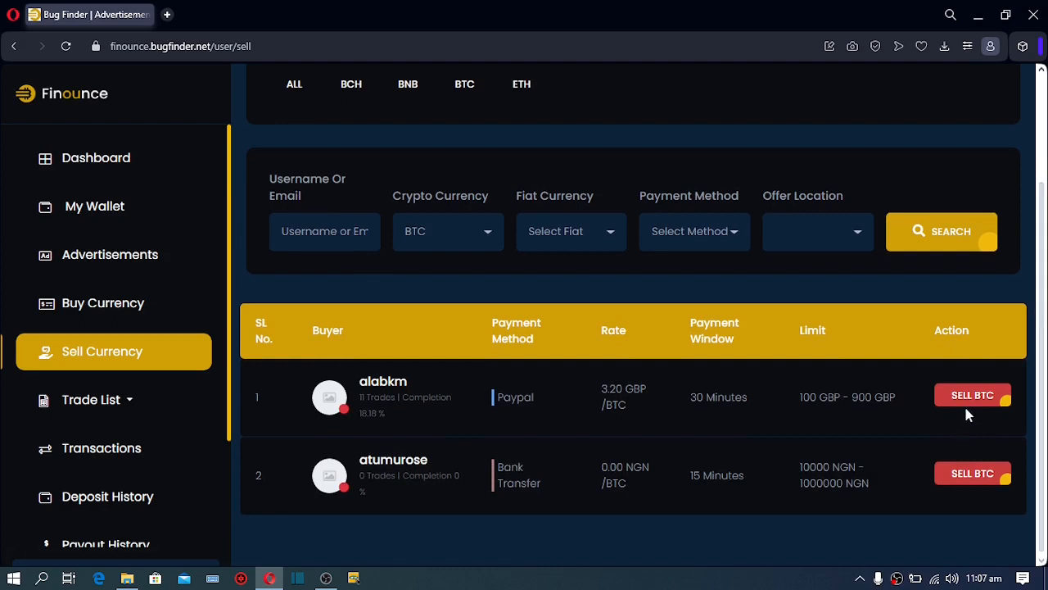
click(968, 401)
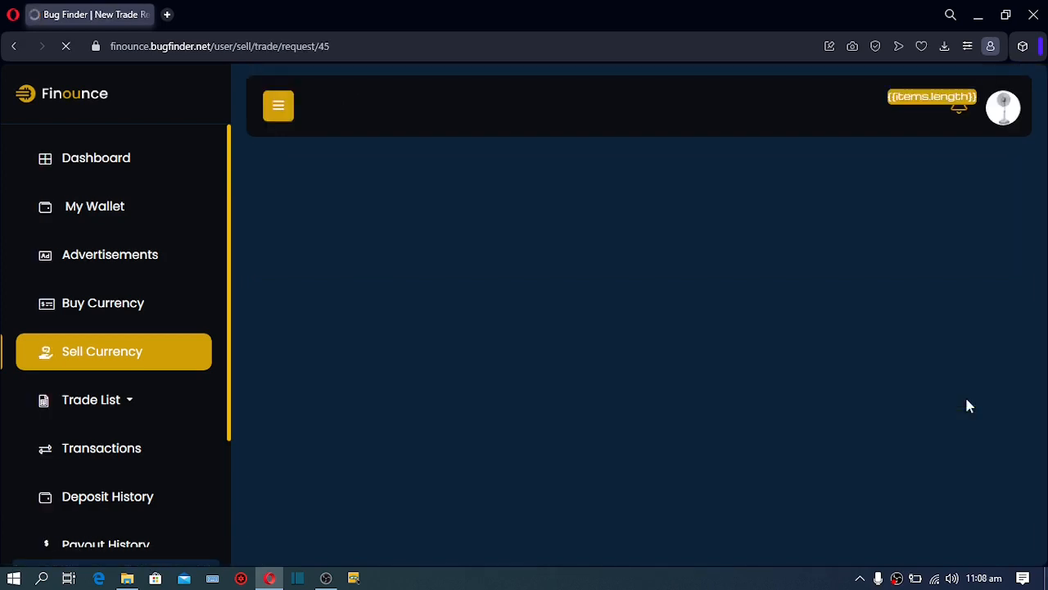
Enter 200 GBP as the amount the buyer pays
scroll(460, 195, down, 2)
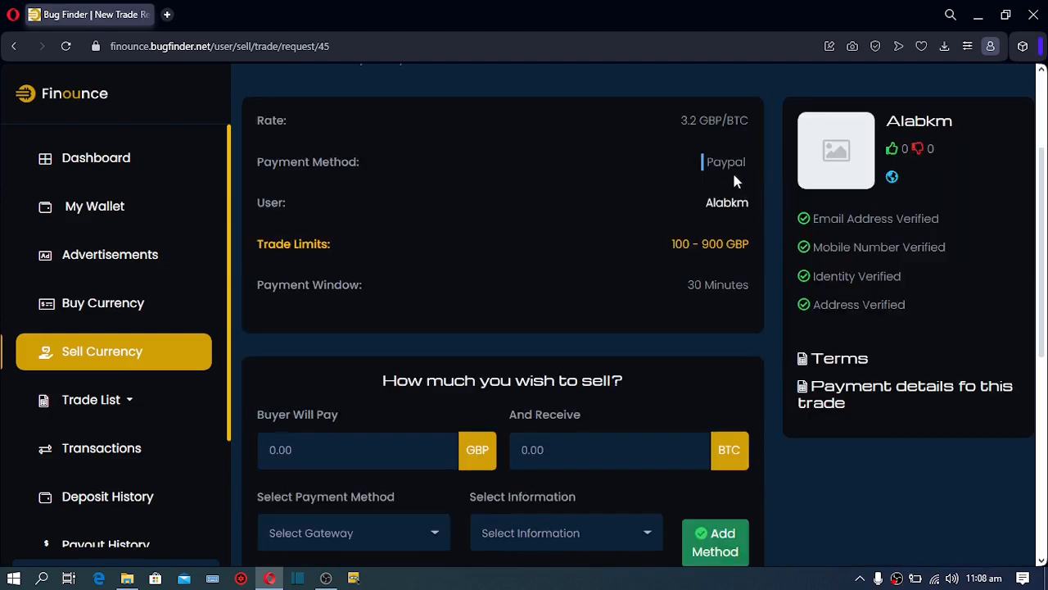
scroll(358, 372, down, 1)
click(358, 369)
text(200)
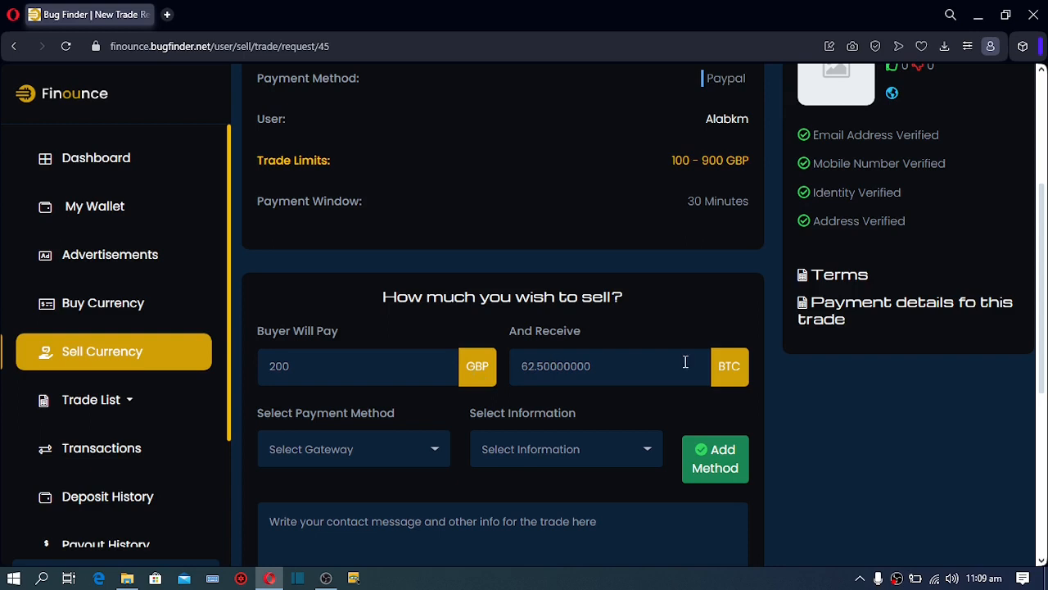
Select the 62.50000000 BTC receive amount, then choose Paypal as the payment gateway
click(584, 368)
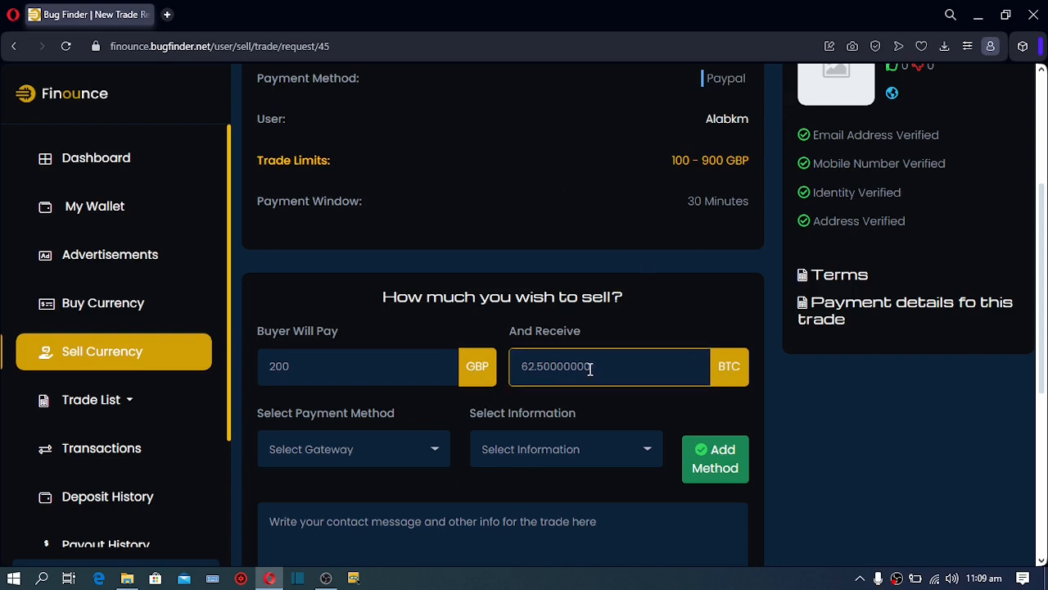
drag(590, 367, 511, 371)
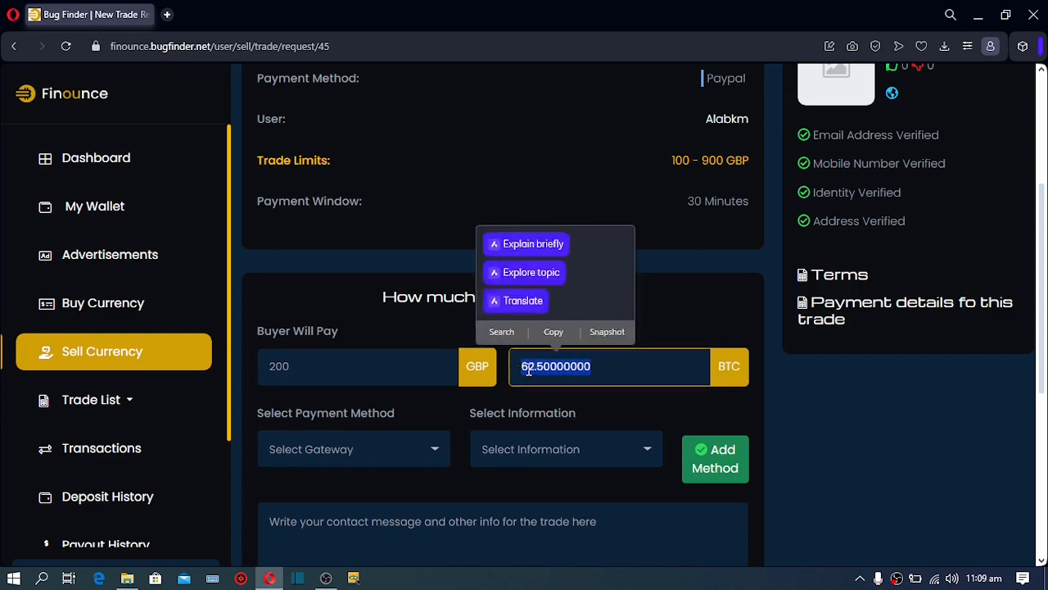
click(579, 362)
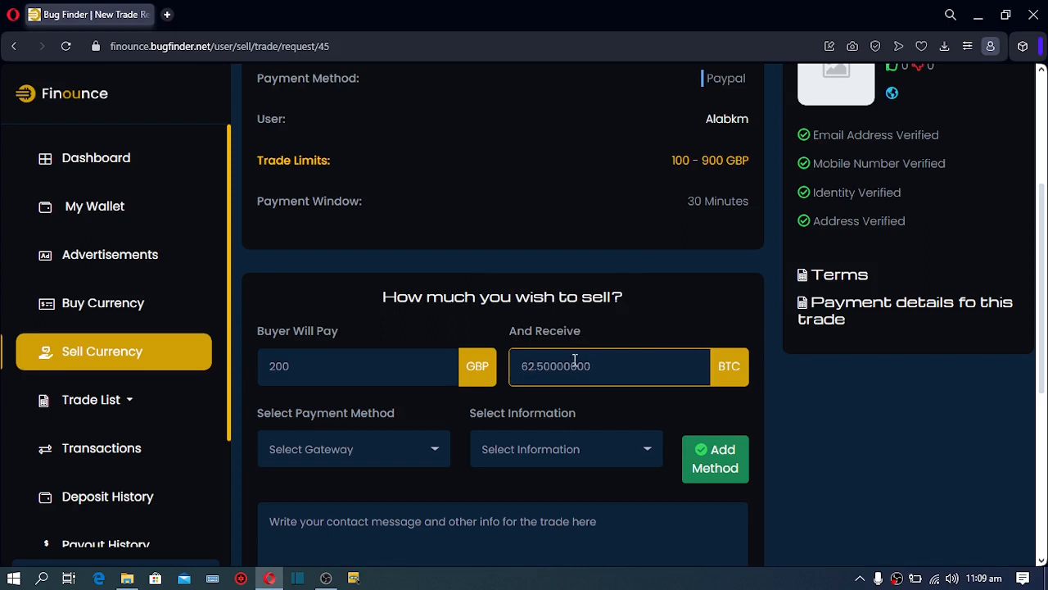
double_click(576, 361)
click(630, 366)
double_click(637, 364)
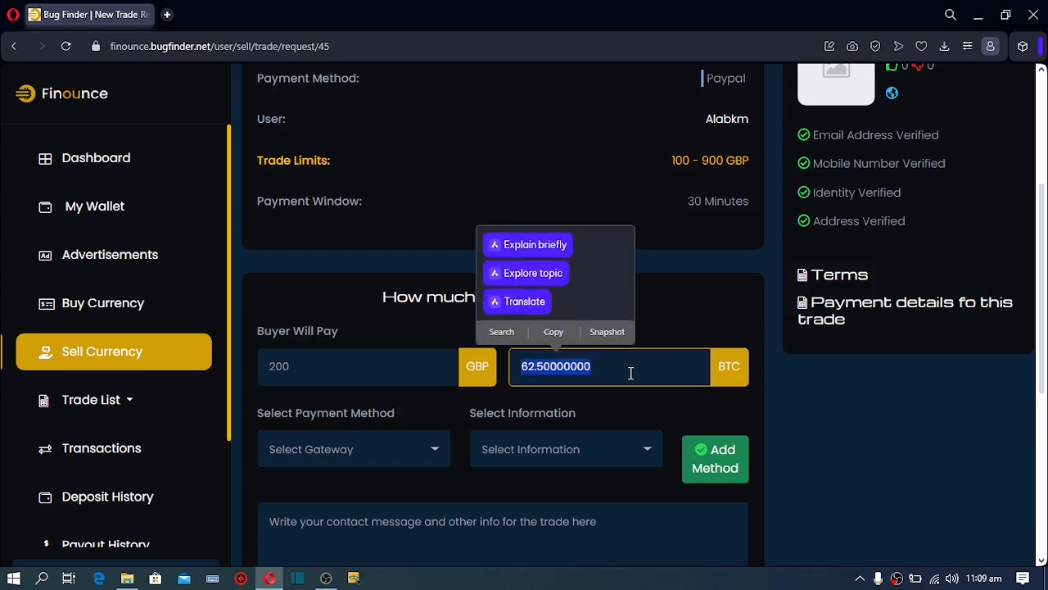
click(631, 372)
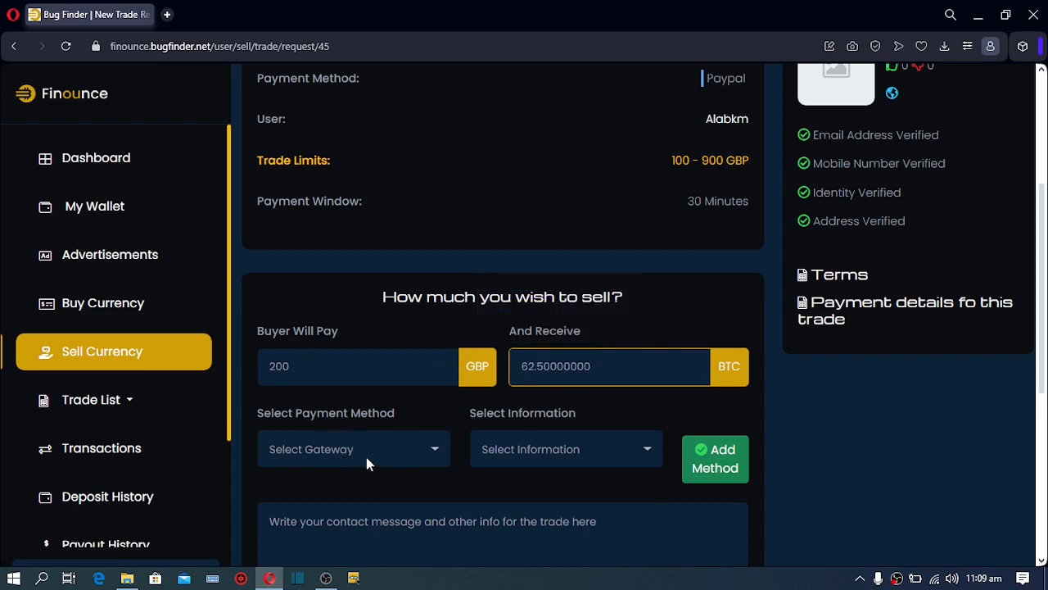
click(366, 457)
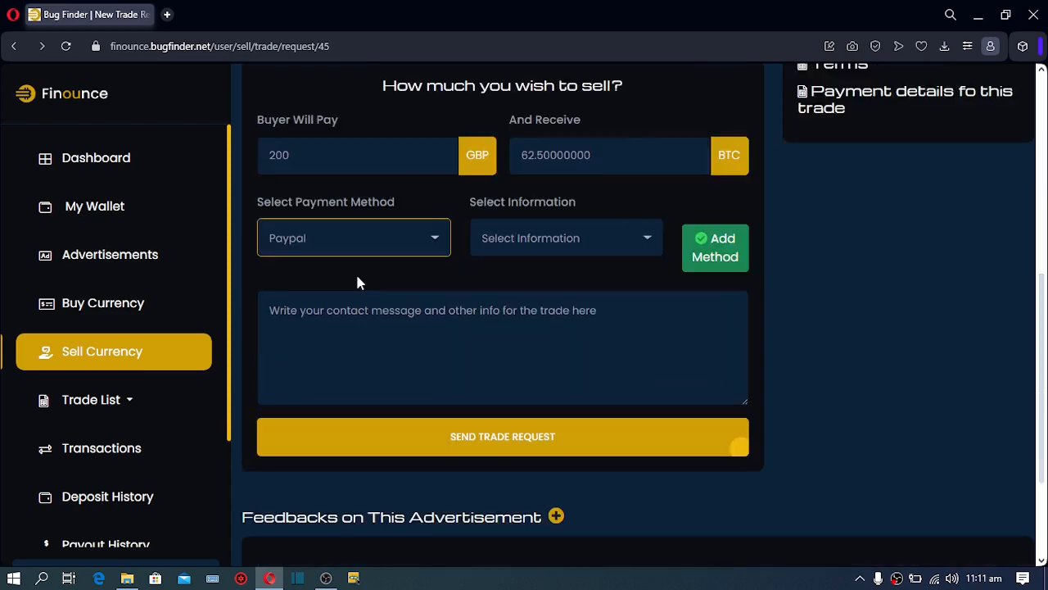
click(344, 316)
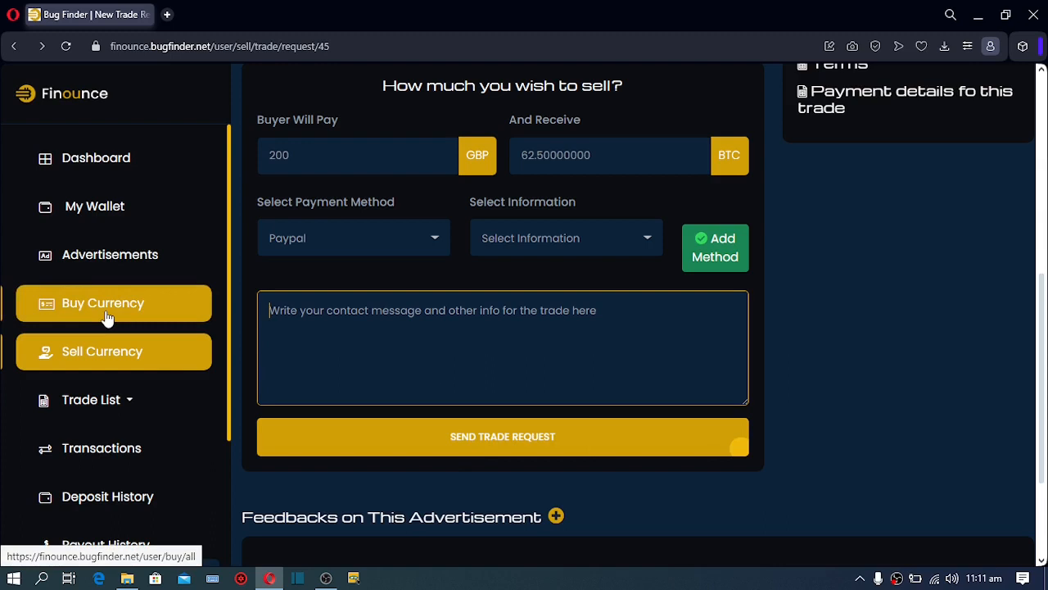
Open Running under Trade List and scroll through the pending, reported and buyer-paid trades
click(134, 408)
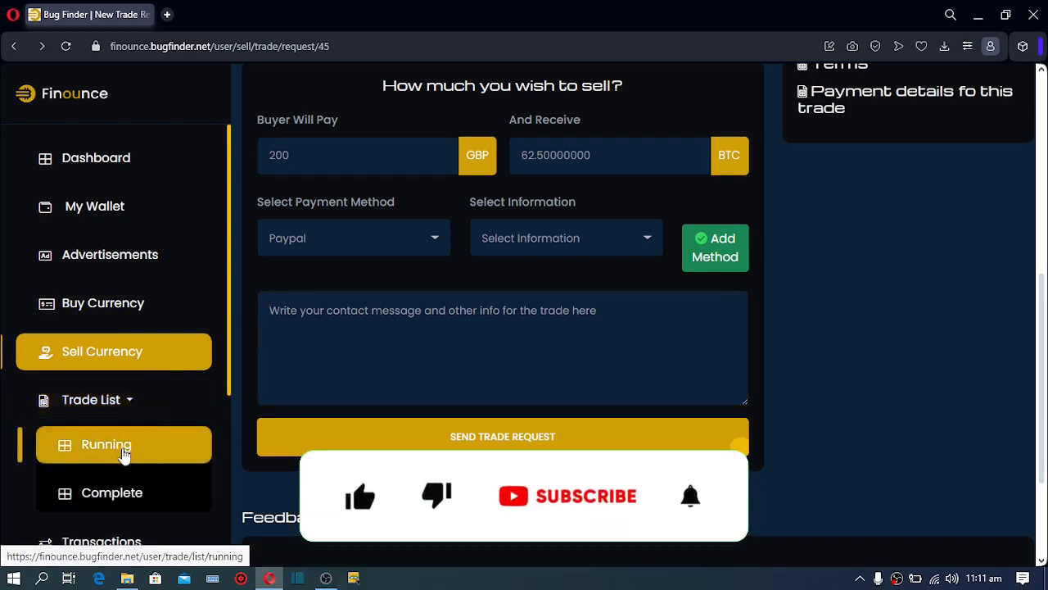
click(122, 452)
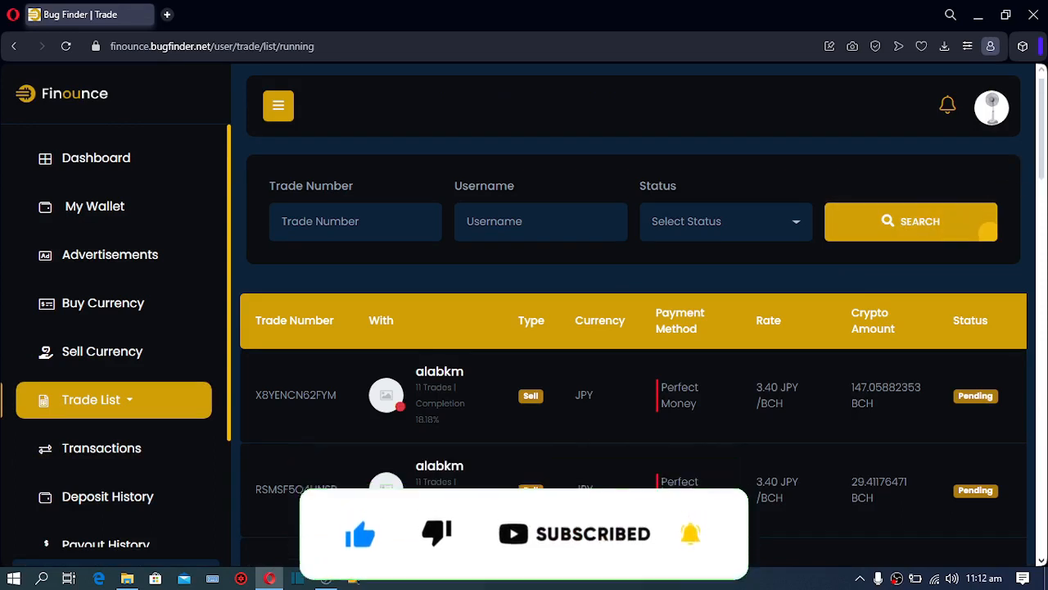
scroll(983, 122, down, 3)
scroll(989, 115, down, 3)
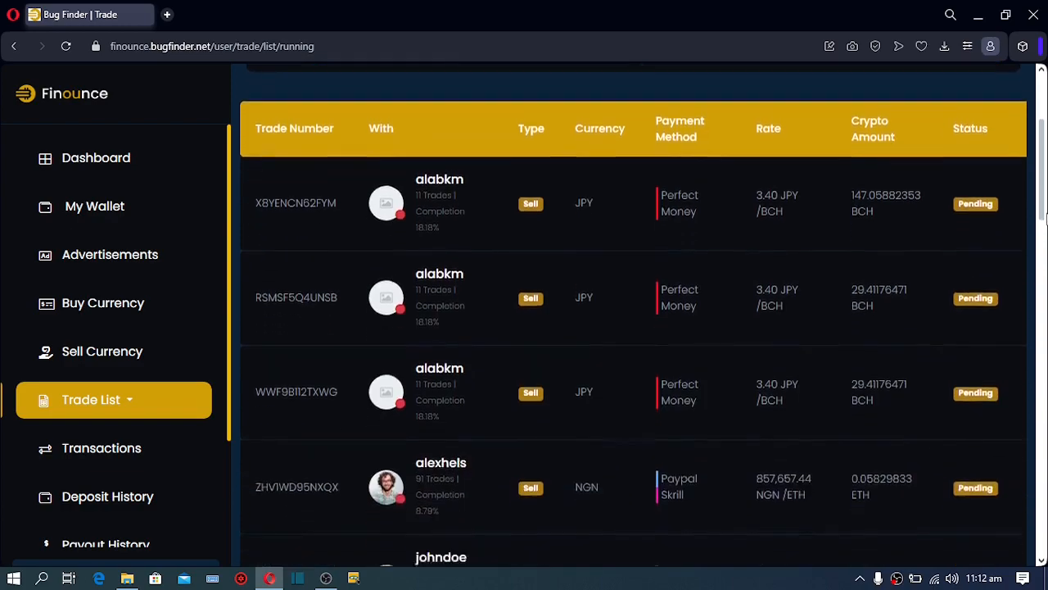
drag(1040, 275, 1021, 556)
Open the last-row PayTM trade buying 1.44864840 BCH for 22222 BDT
scroll(963, 391, right, 5)
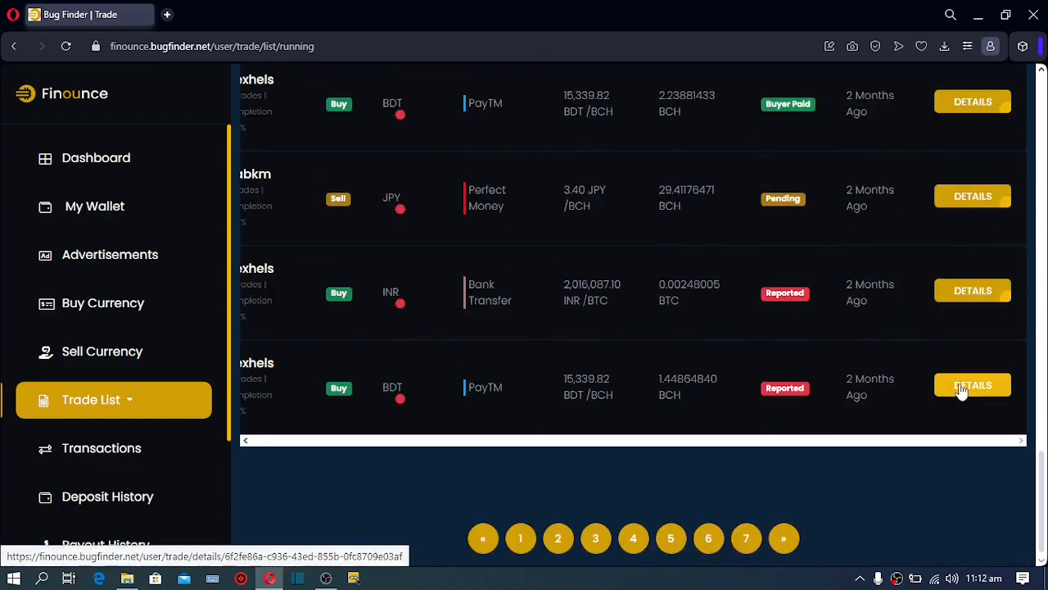
click(962, 392)
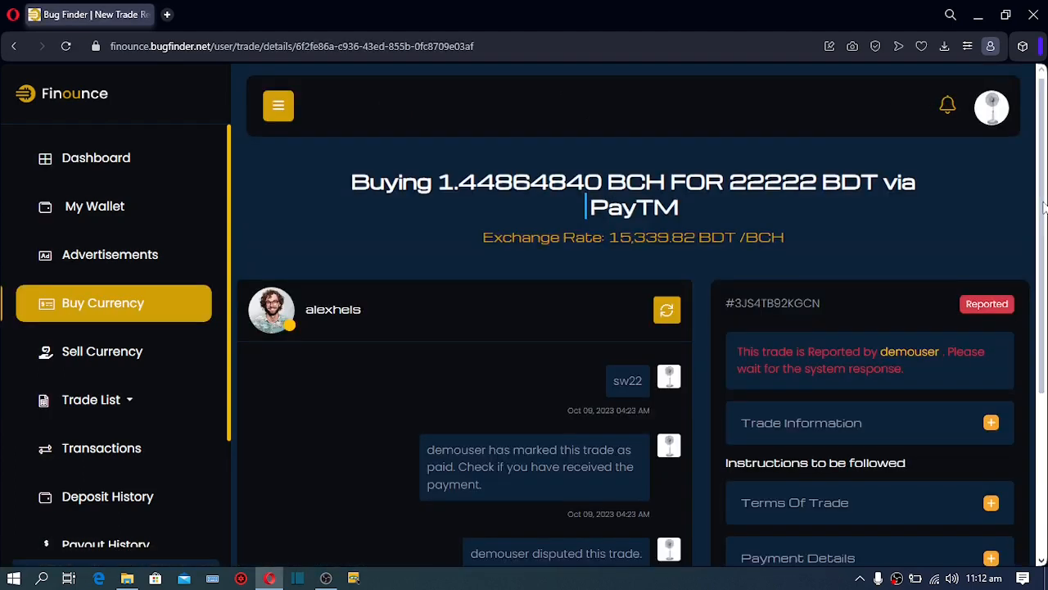
Scroll down the trade details page to bring the trade chat into view
drag(1042, 206, 1039, 332)
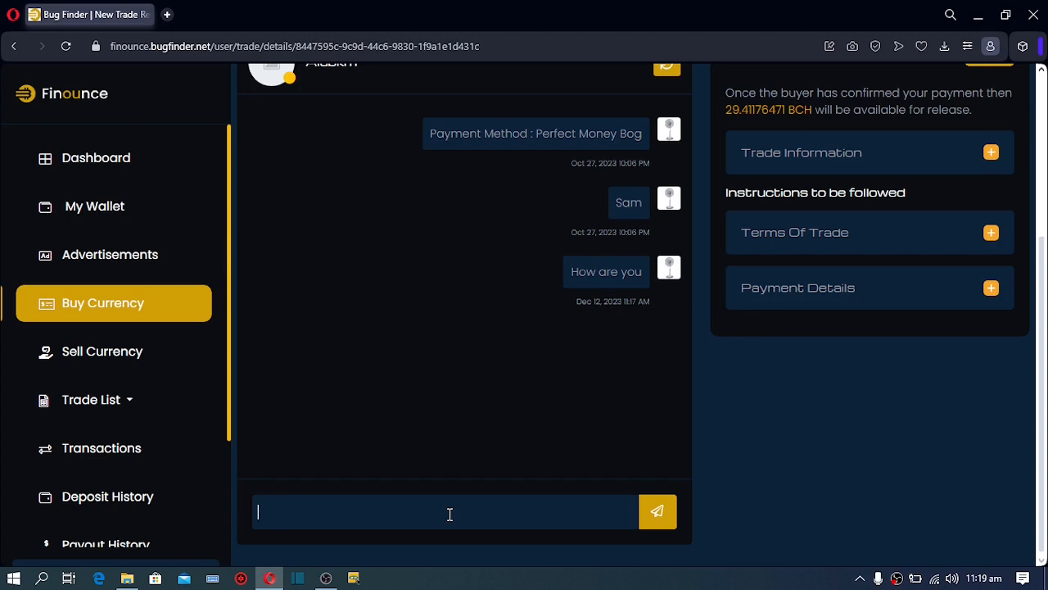
Send the message 'Hi' to the trader, then head back toward the user dashboard
text(Hi)
click(658, 512)
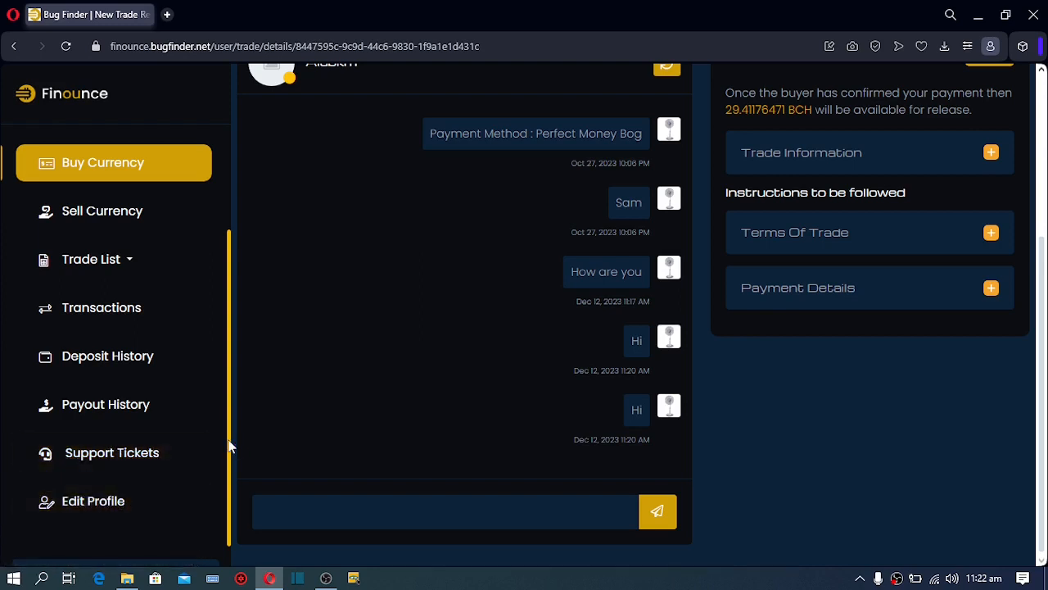
drag(228, 423, 231, 297)
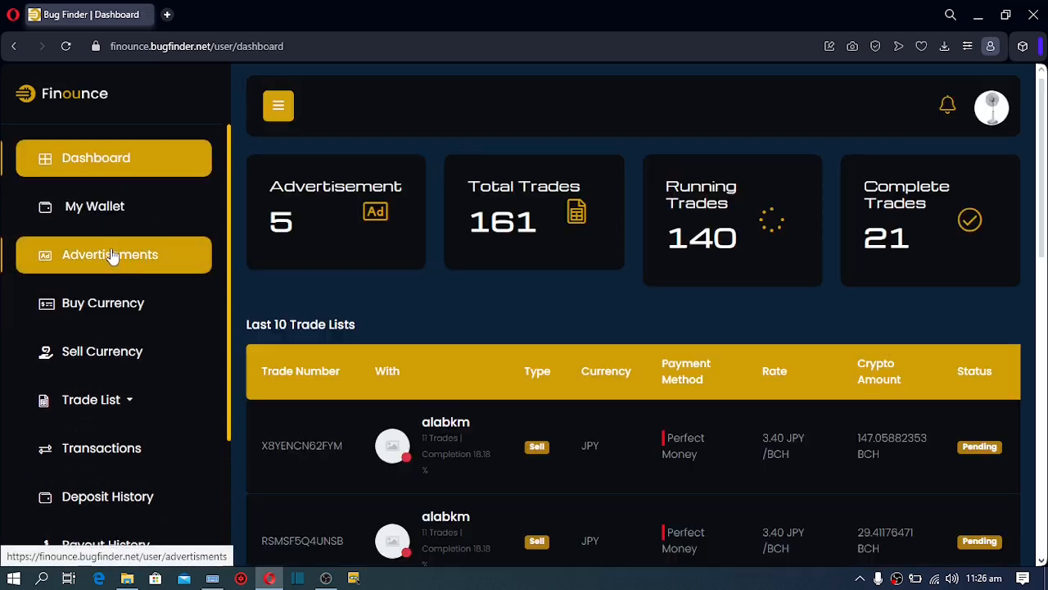
Open the Advertisements page listing the user's GBP and INR sell ads
click(105, 263)
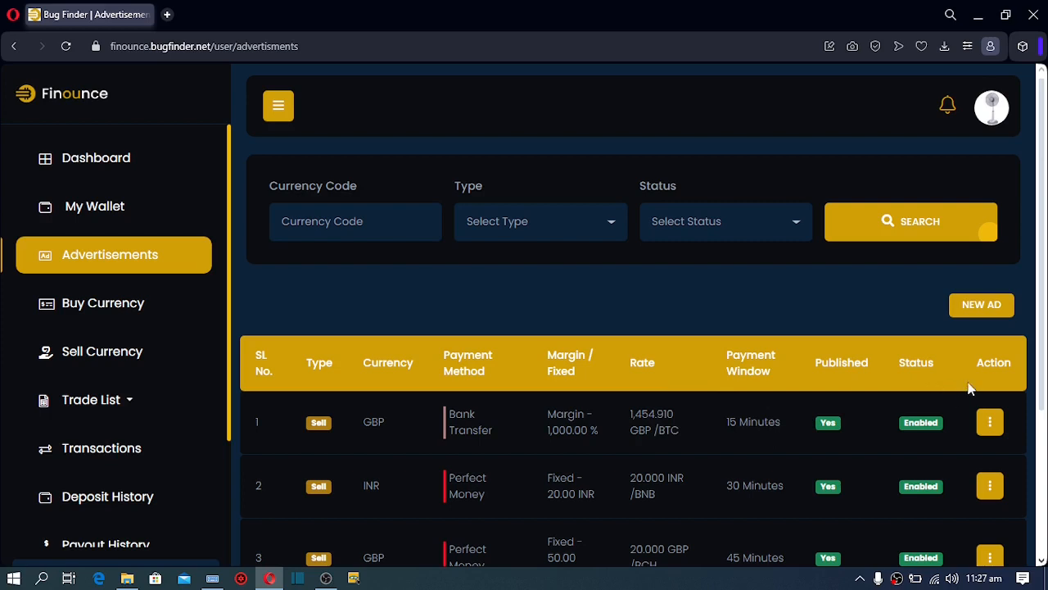
Show the actions for the first GBP Bank Transfer ad, then select the URL's path
click(991, 429)
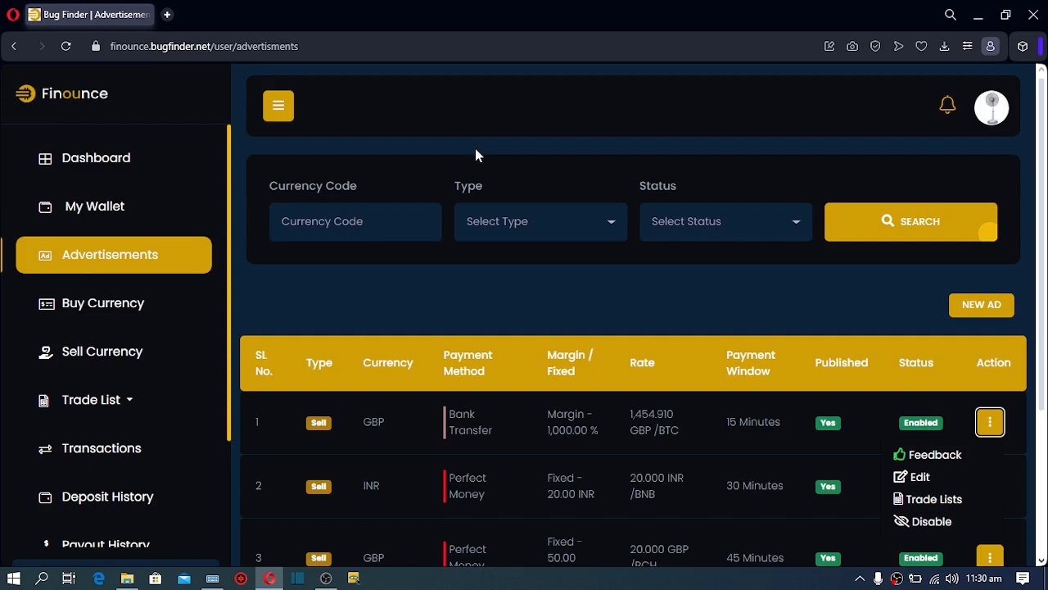
drag(328, 46, 217, 47)
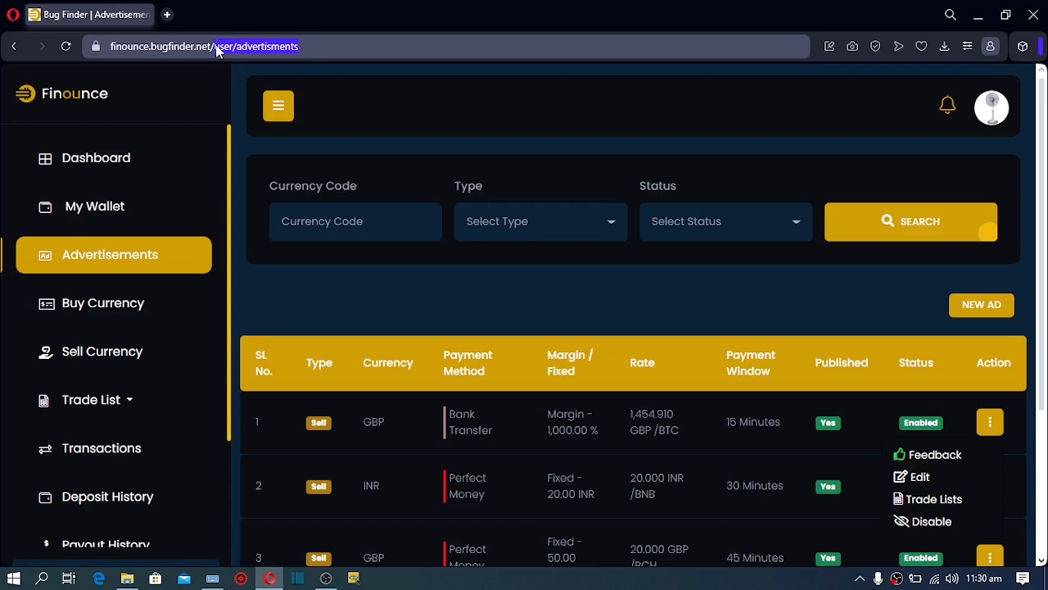
Replace the URL path with 'a' to load the Finounce admin dashboard
text(a)
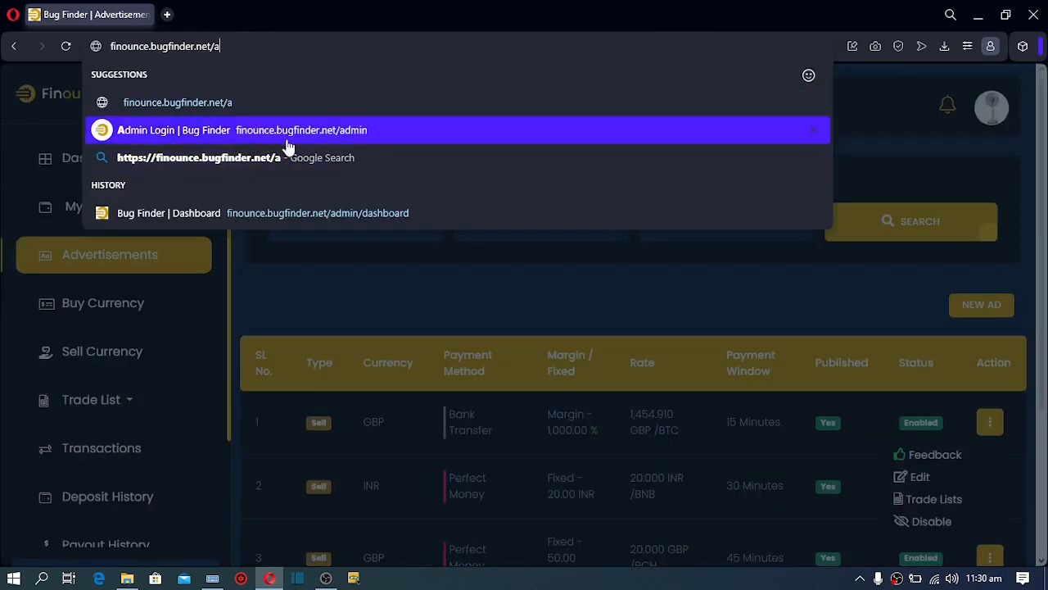
key(Return)
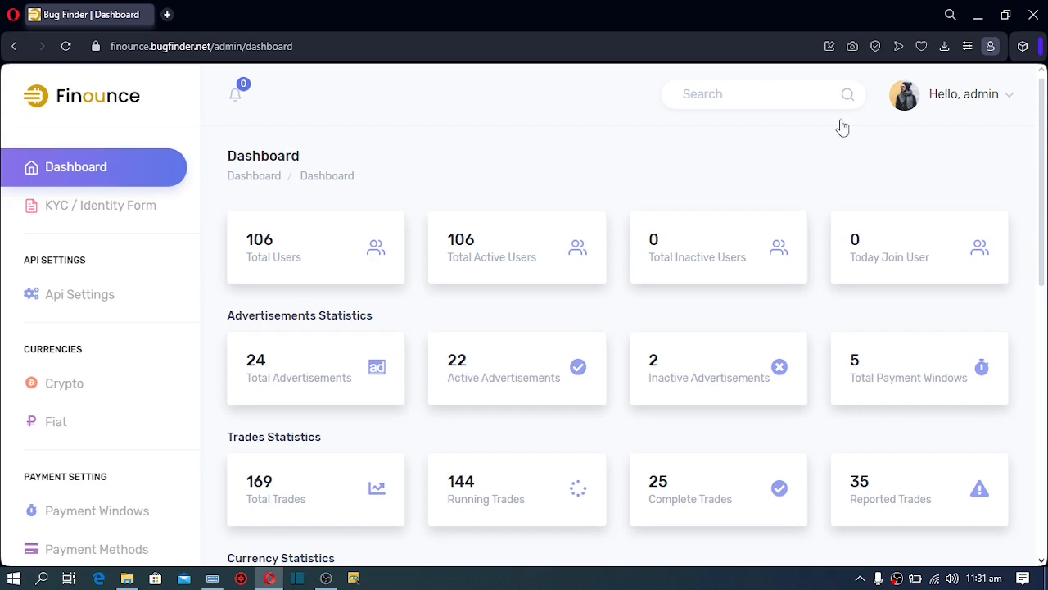
Log out via the Hello, admin menu and sign back in as admin
click(995, 101)
click(882, 237)
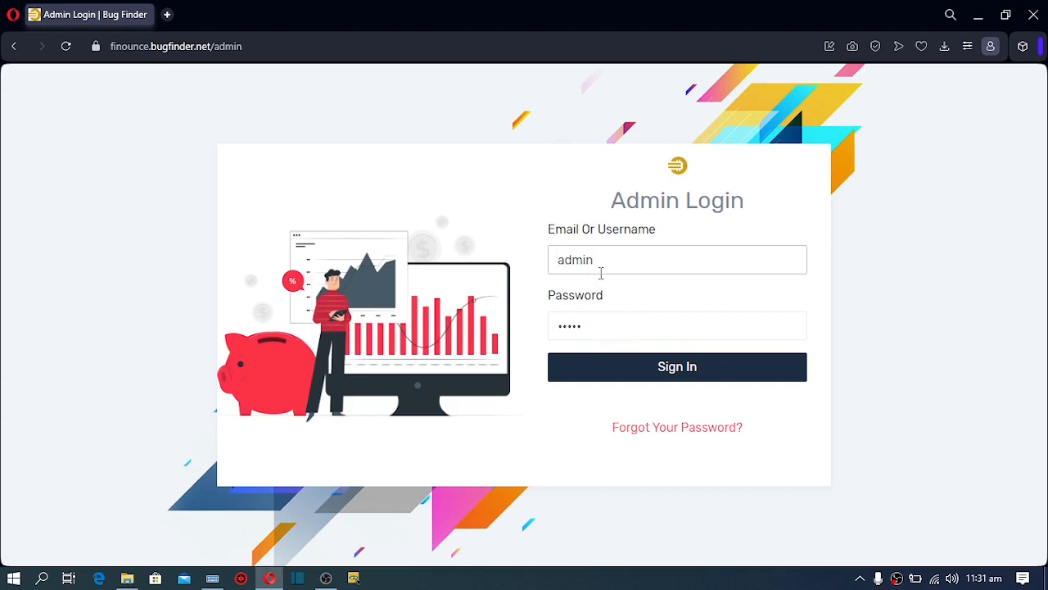
click(663, 383)
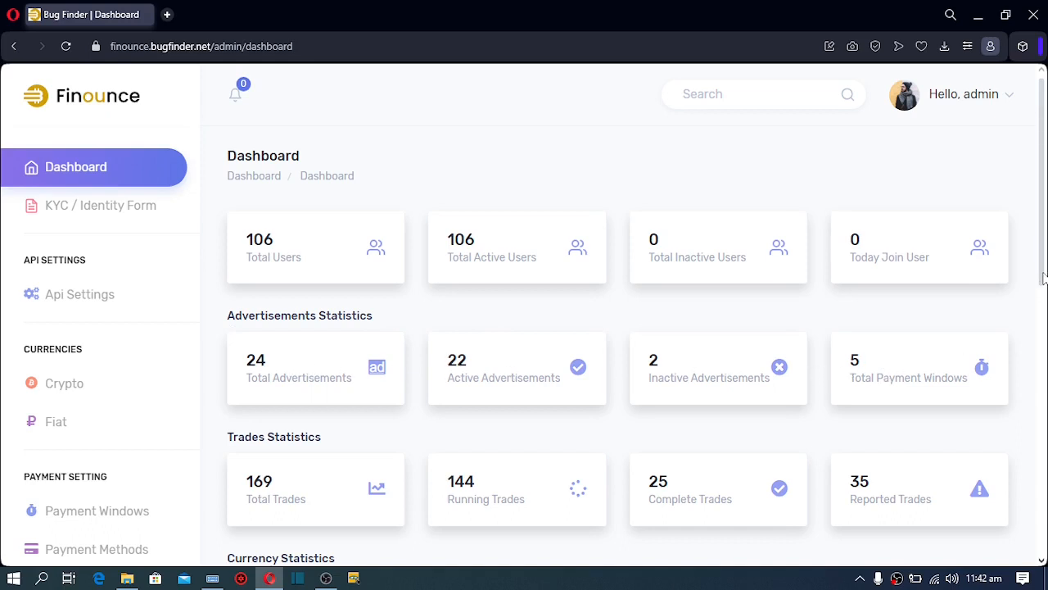
scroll(1043, 291, down, 1)
scroll(1043, 292, down, 3)
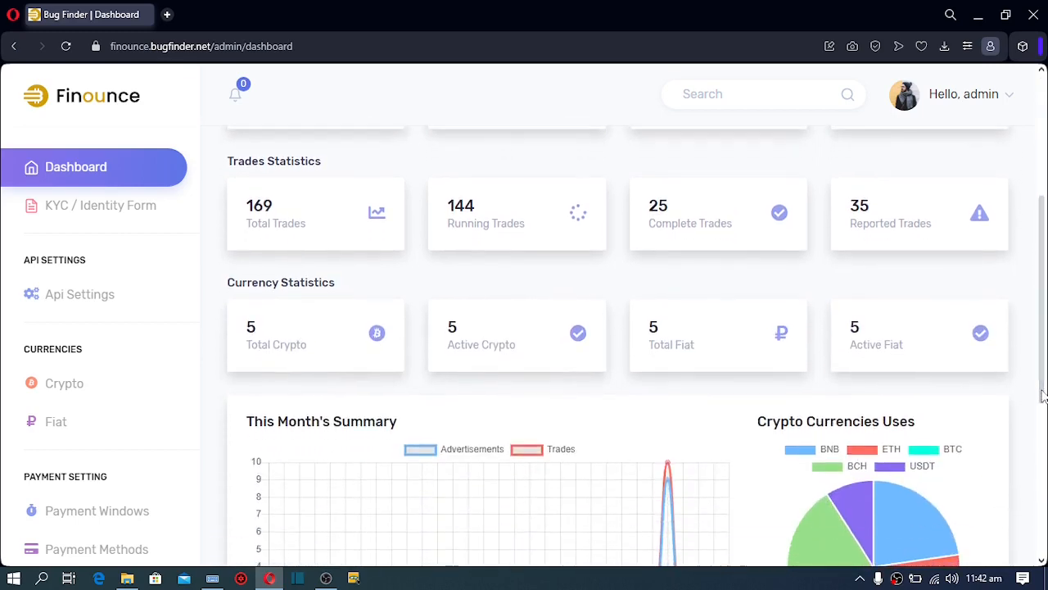
scroll(1045, 443, down, 4)
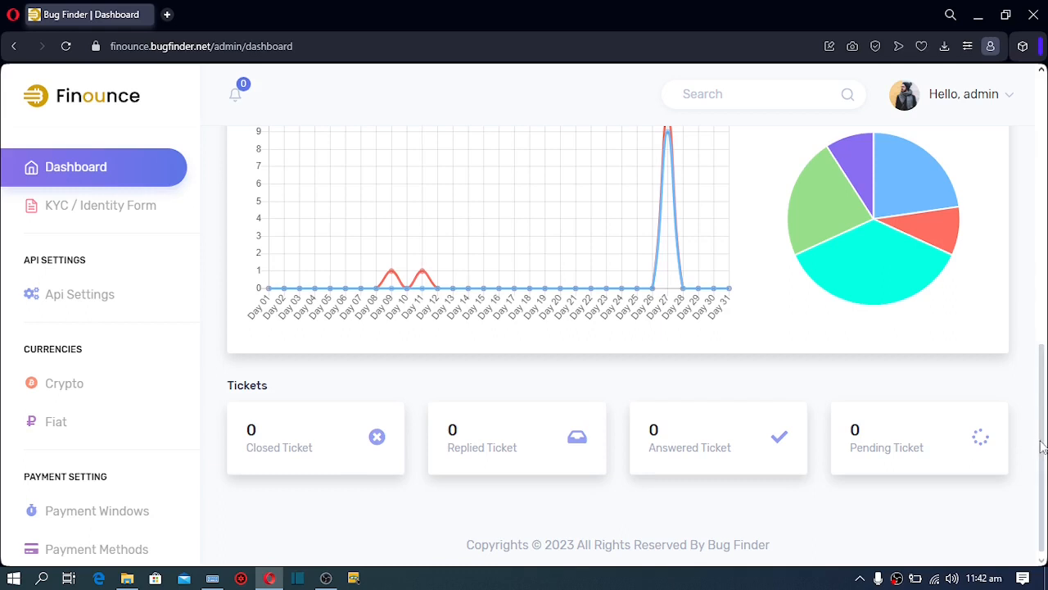
drag(1042, 446, 1042, 181)
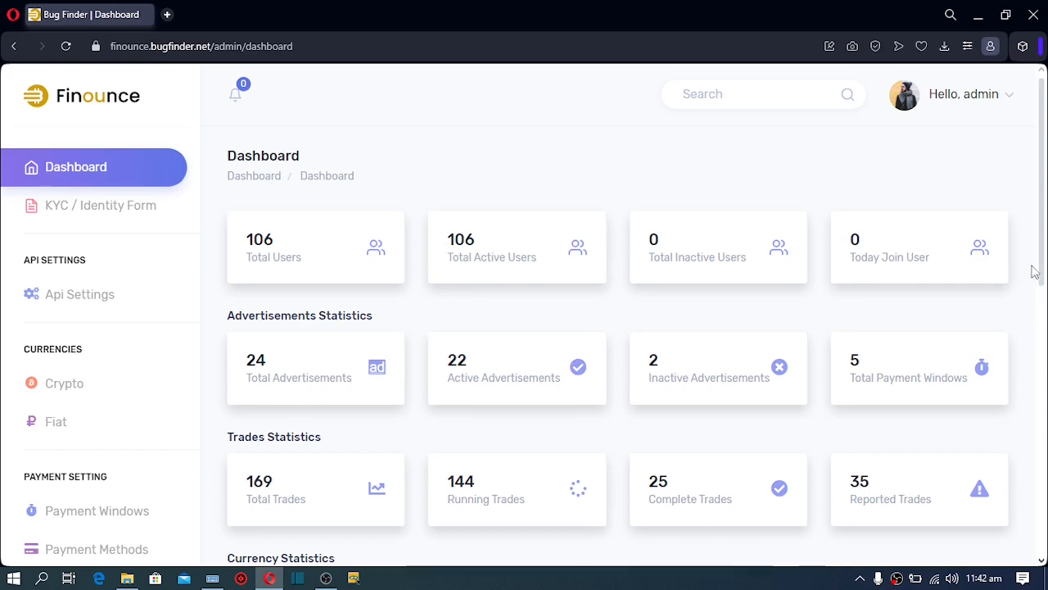
scroll(852, 389, down, 6)
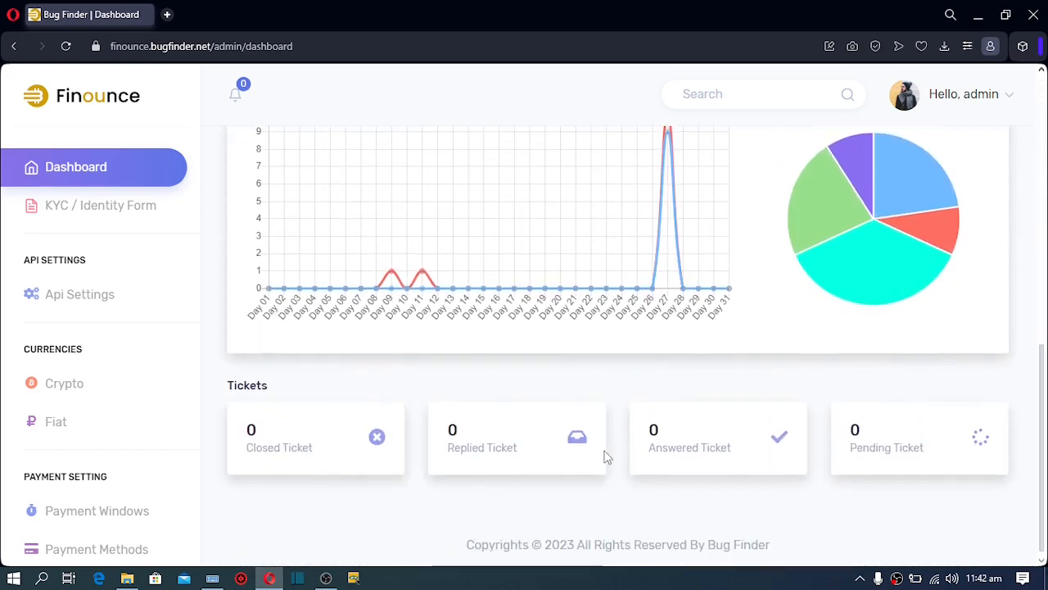
On the KYC Identity Form page, switch Address Verification and Identity Verification ON
click(81, 215)
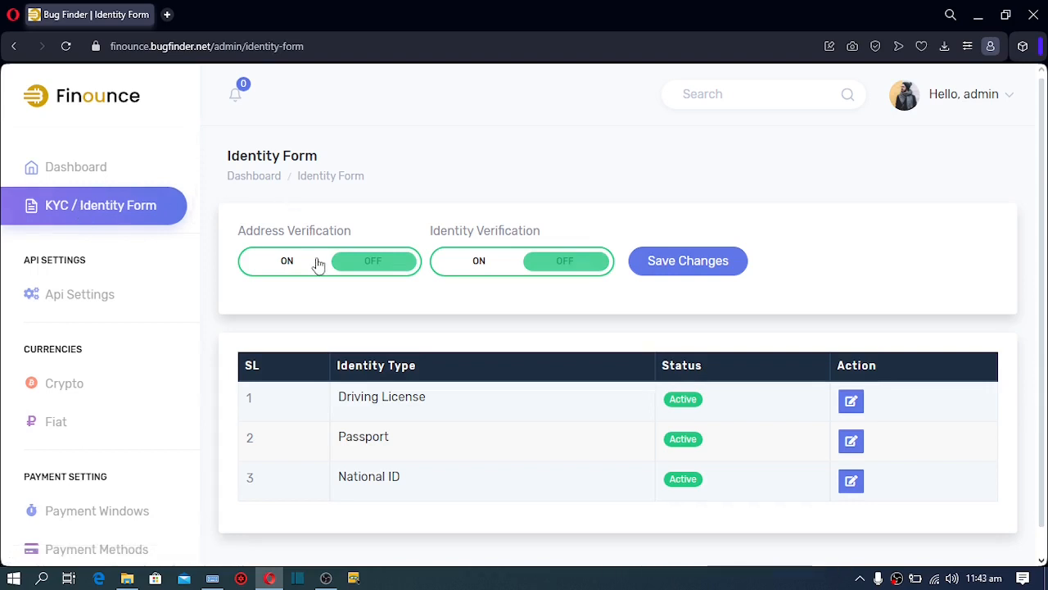
click(287, 262)
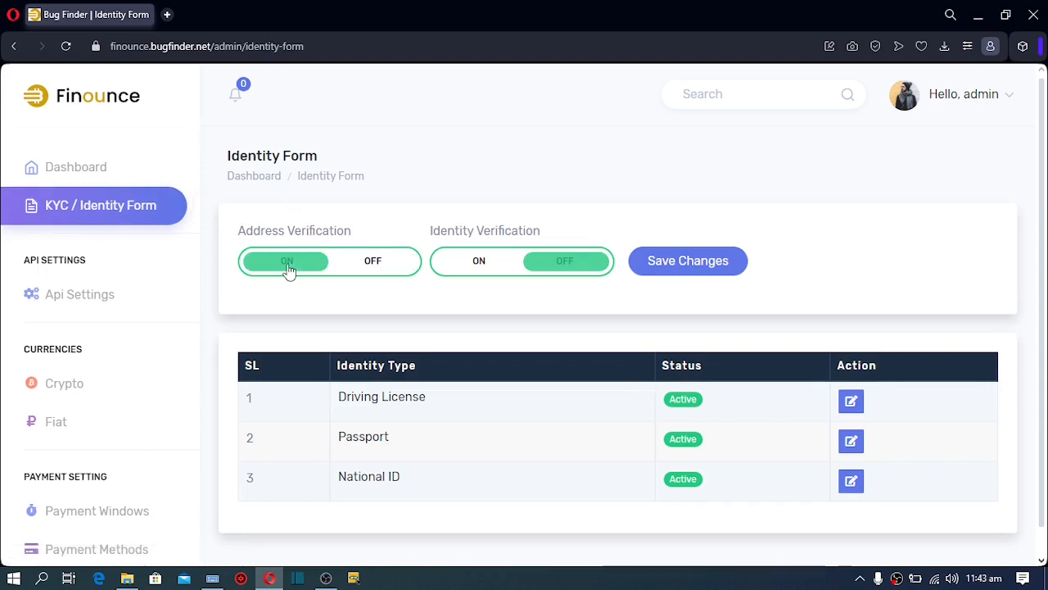
click(477, 262)
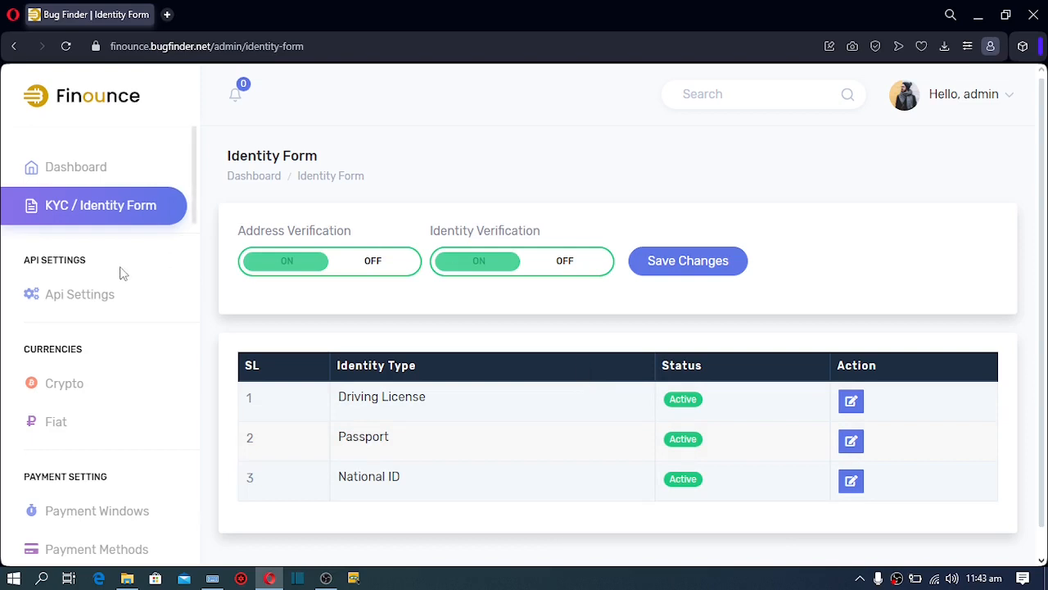
Review the CoinPayment Api Settings form, then open the Crypto currency list
click(69, 302)
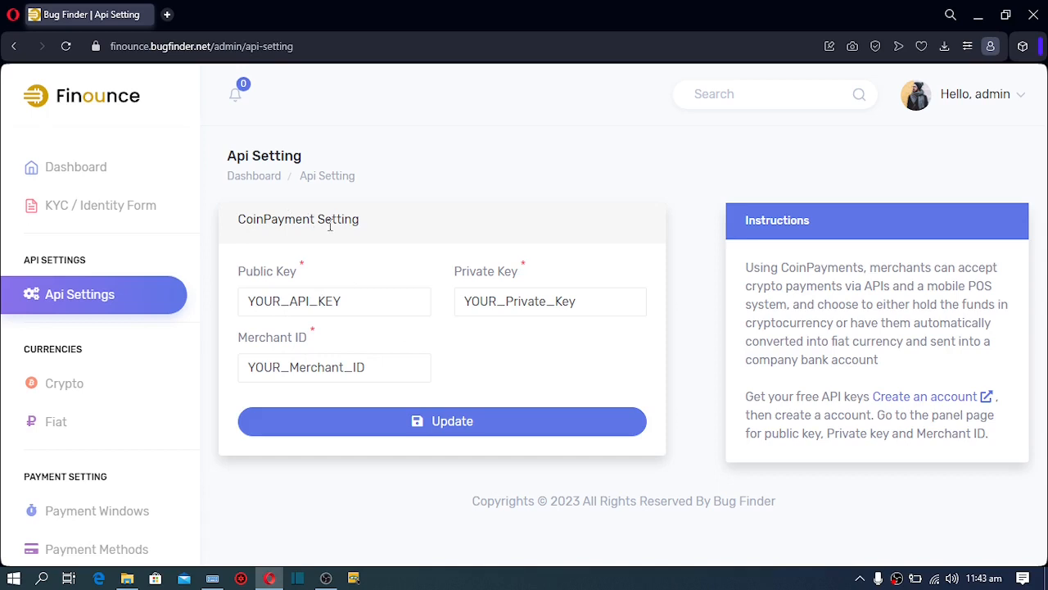
click(64, 383)
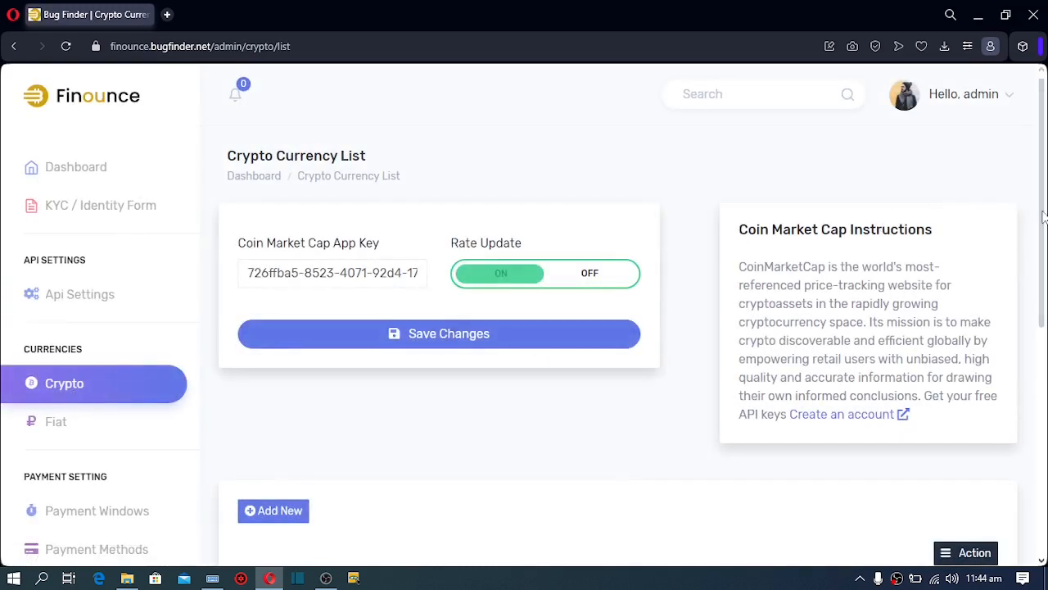
Review the five crypto coins and their USD rates, then move to the Fiat currency list
click(1044, 373)
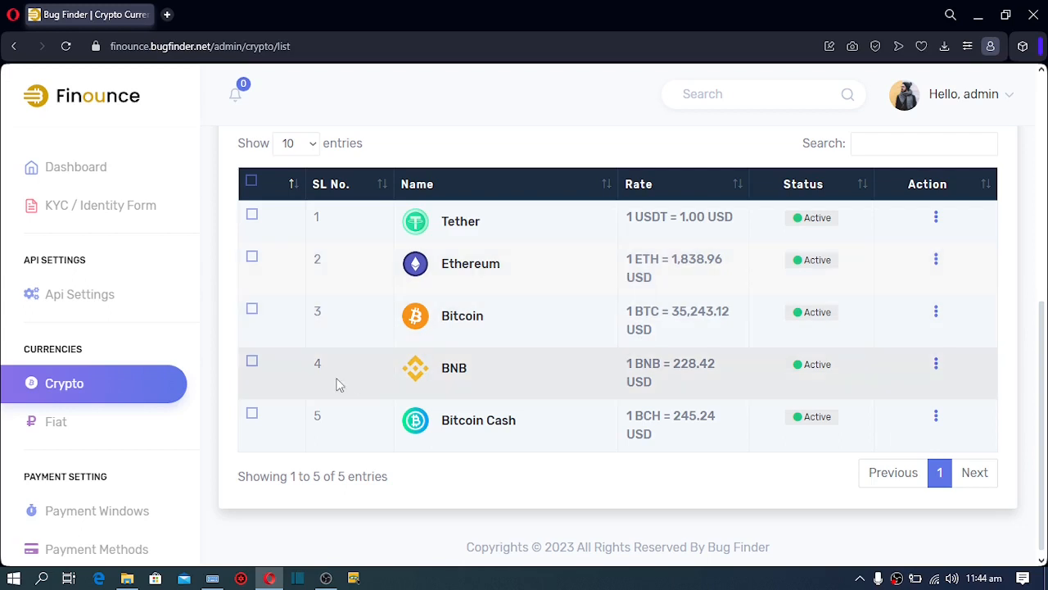
click(57, 423)
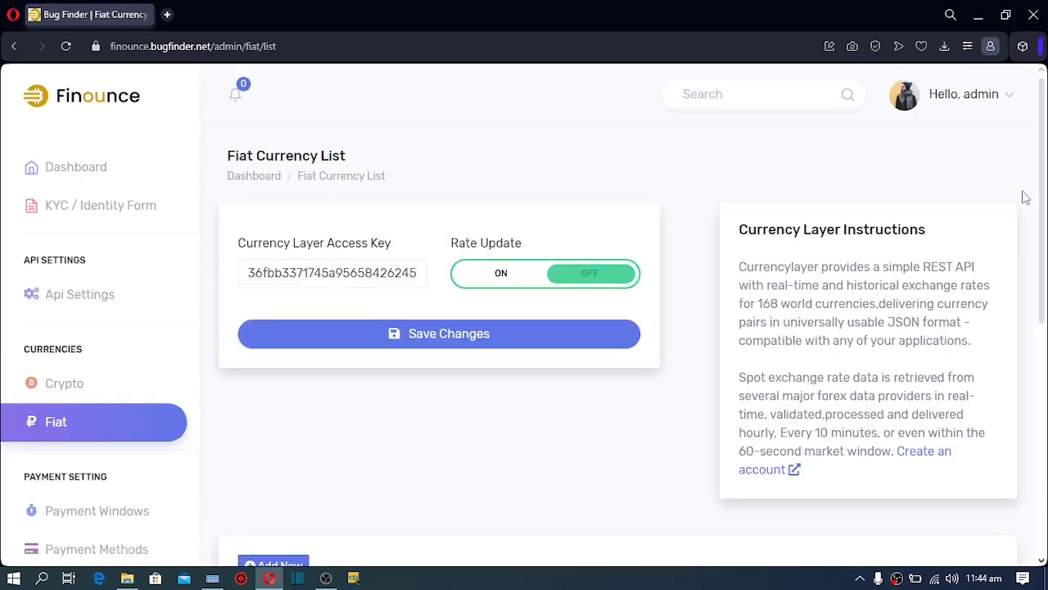
Review the Currency Layer settings and the Nigerian Naira rate of ₦459.489662 per USD
mouse_move(1043, 199)
mouse_down()
mouse_move(1042, 406)
mouse_move(1034, 204)
mouse_up()
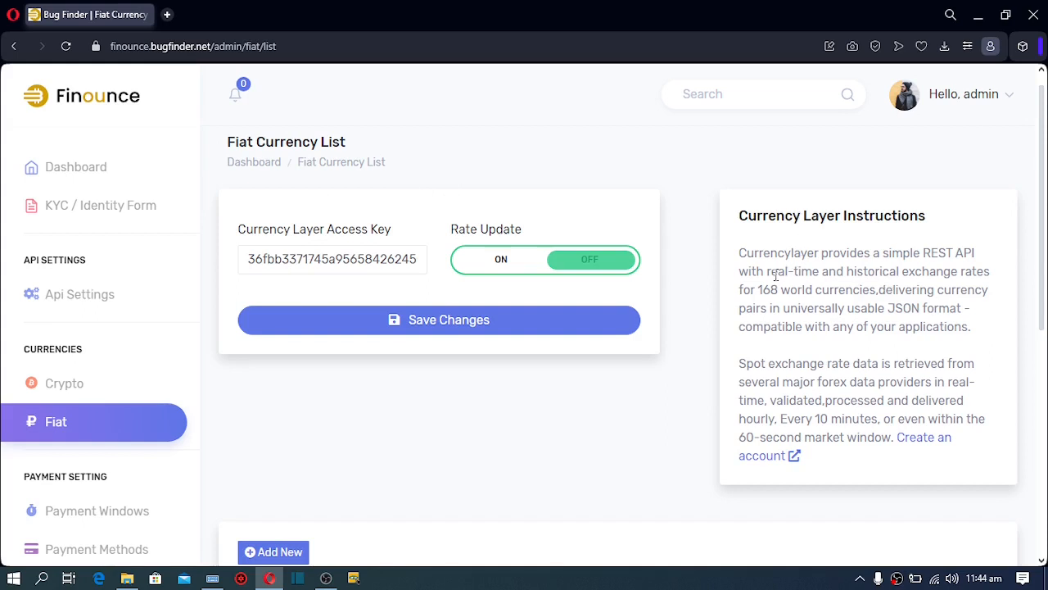
drag(776, 276, 821, 274)
click(997, 279)
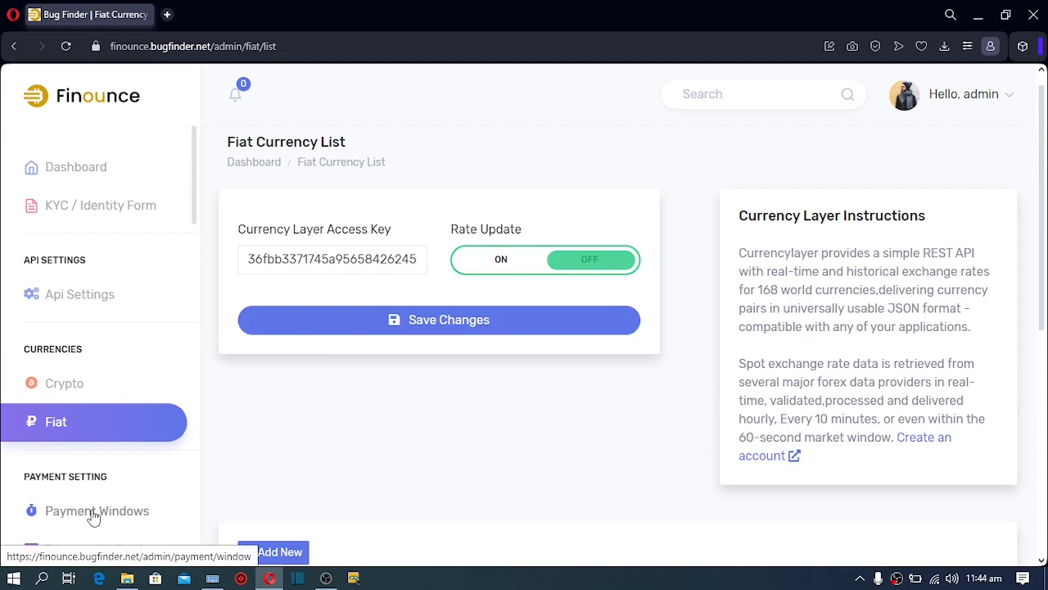
scroll(607, 269, down, 2)
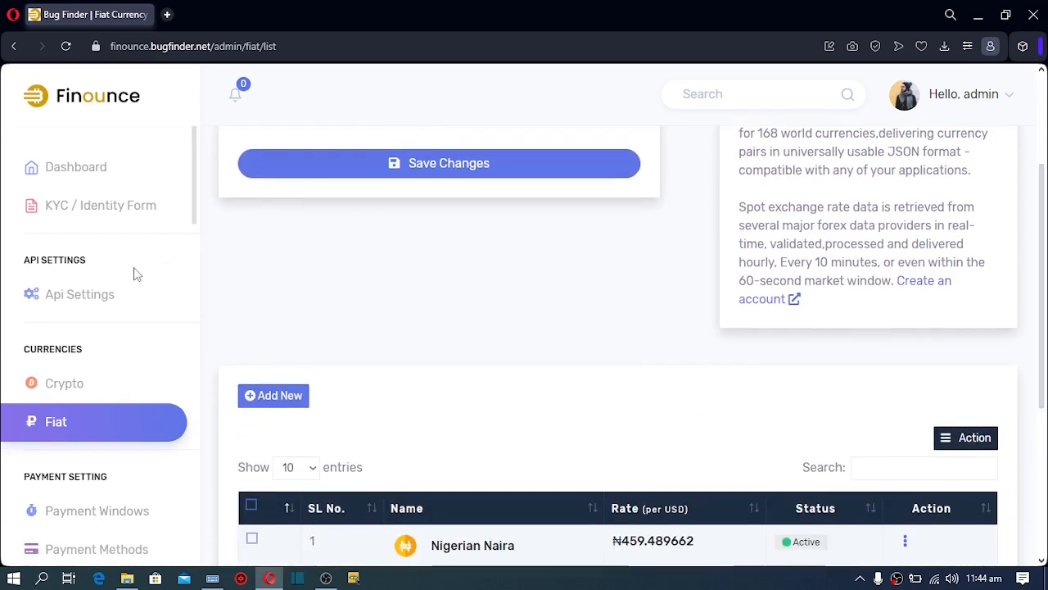
scroll(137, 275, down, 4)
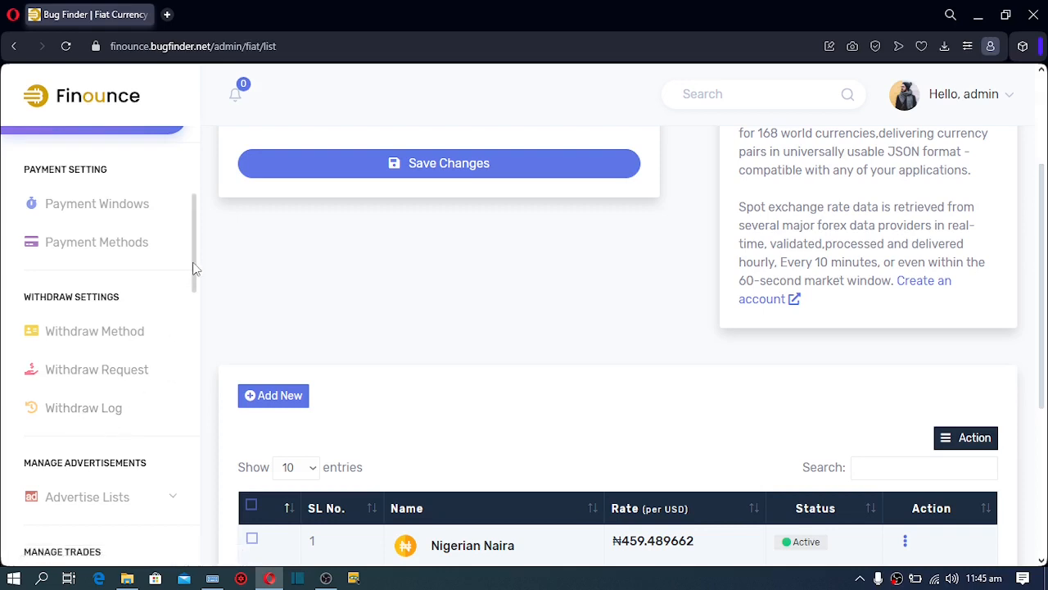
Expand Advertise Lists in the sidebar to reveal Enabled and Disable
drag(194, 270, 196, 329)
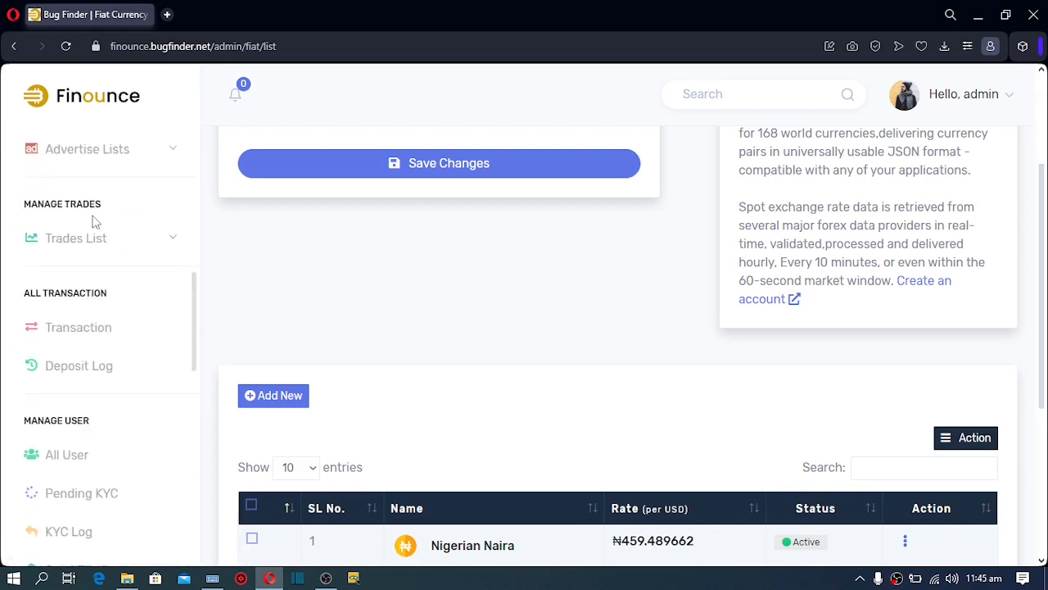
click(169, 155)
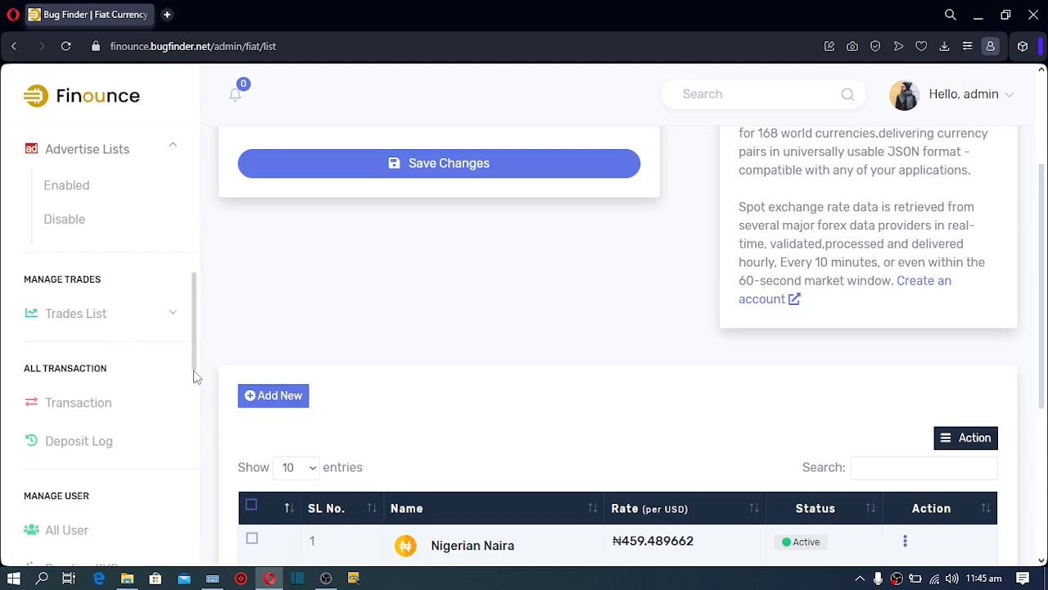
scroll(194, 376, down, 5)
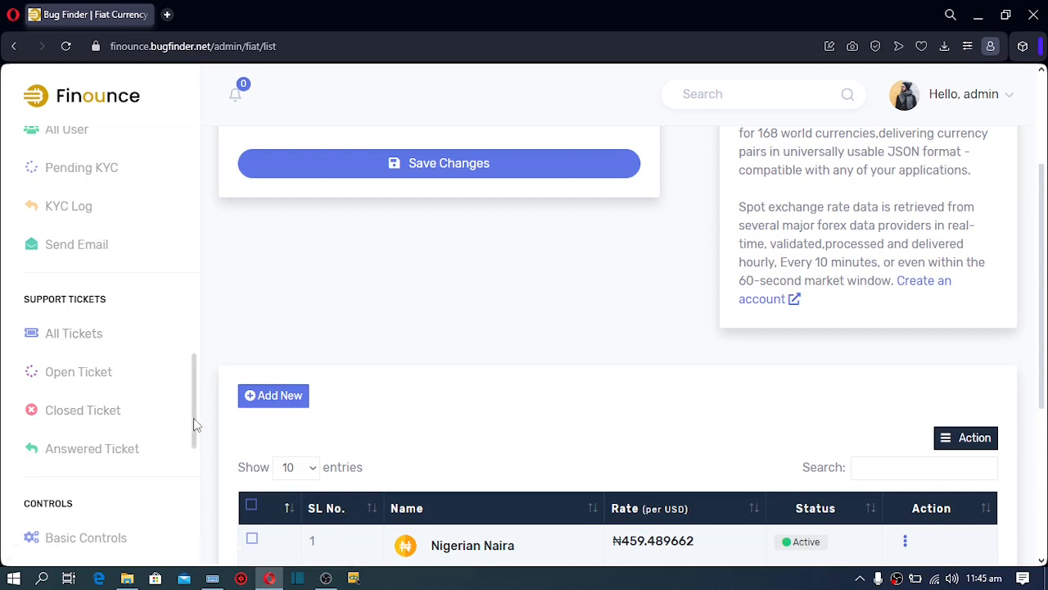
Open the All User list under Manage User
drag(197, 424, 197, 477)
scroll(194, 481, down, 2)
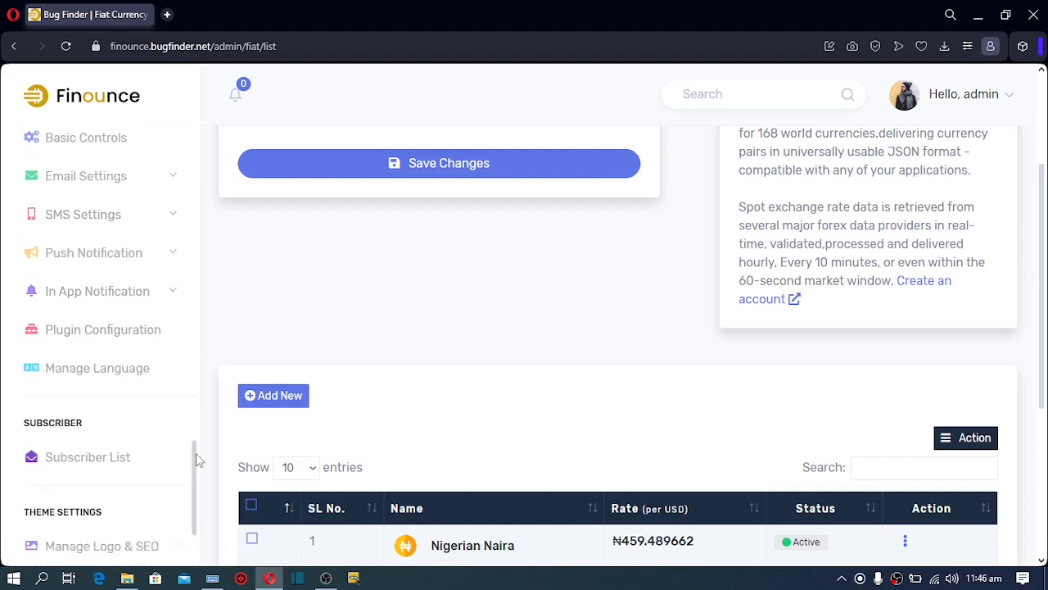
drag(197, 460, 207, 327)
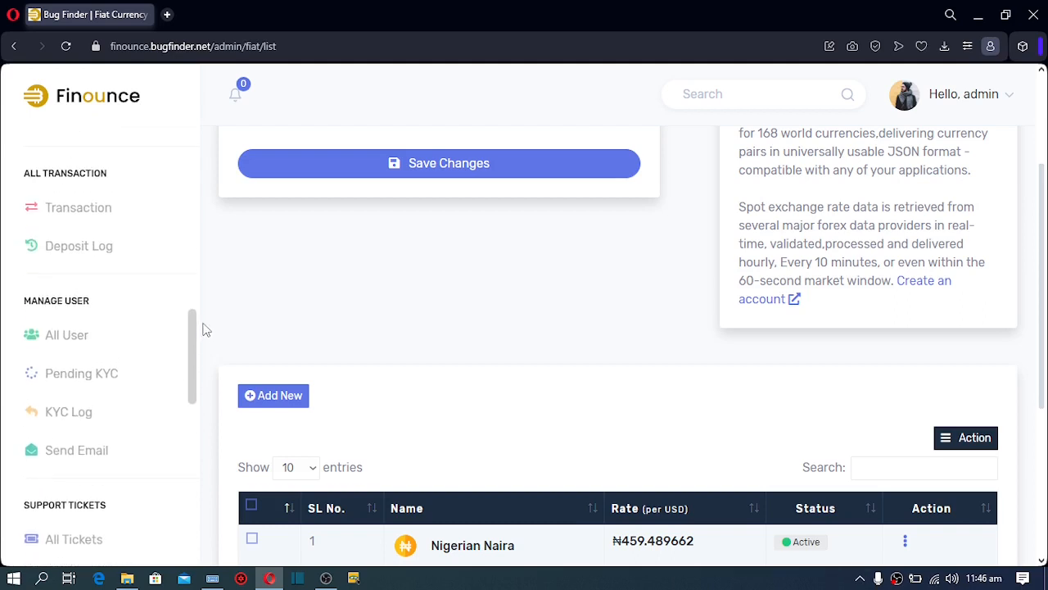
click(69, 342)
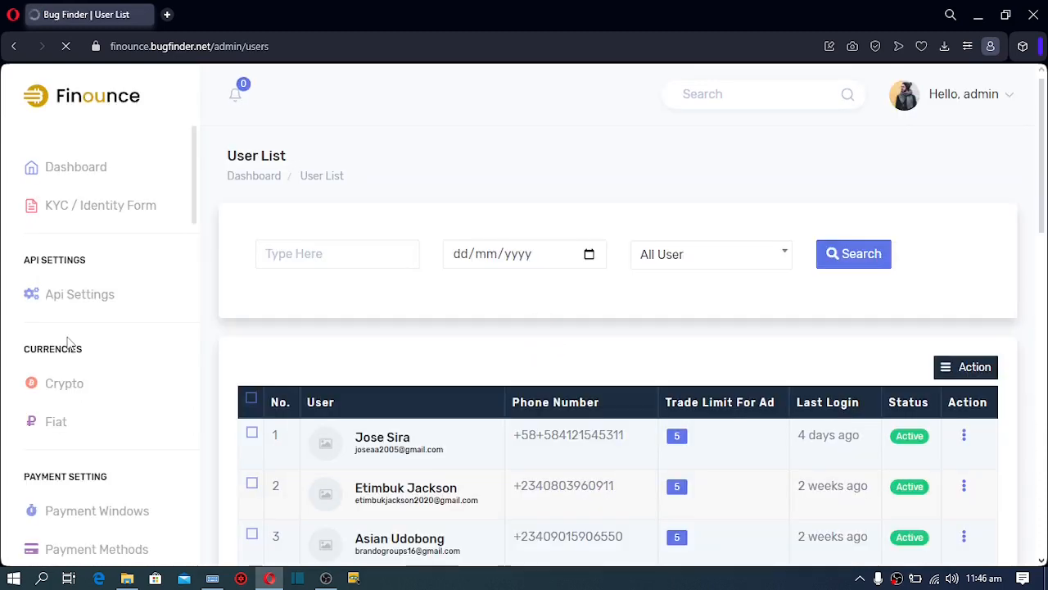
Tick the first user and show the bulk Active/Inactive action options
click(965, 438)
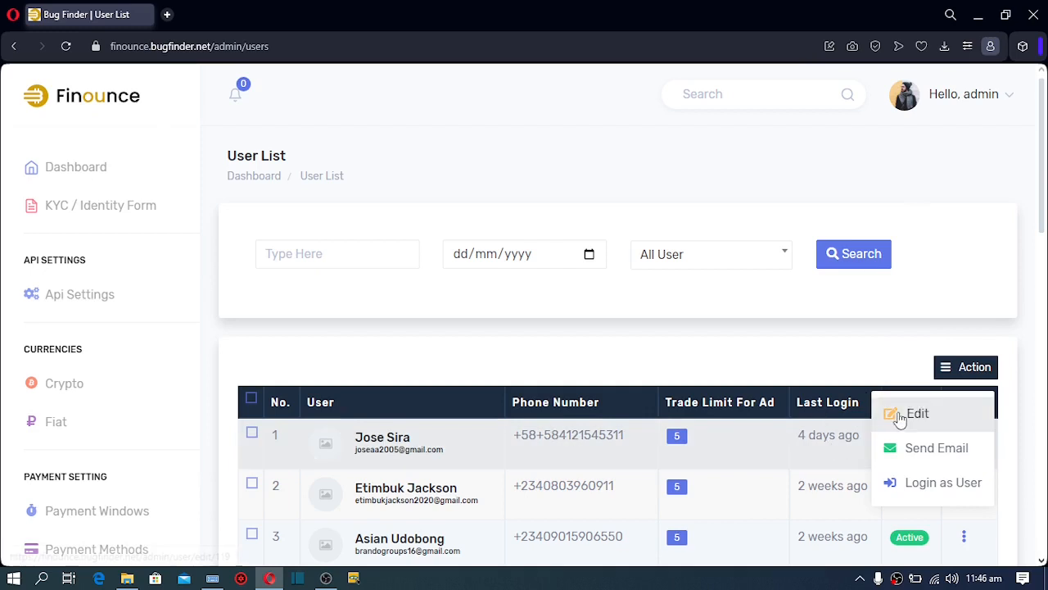
click(968, 373)
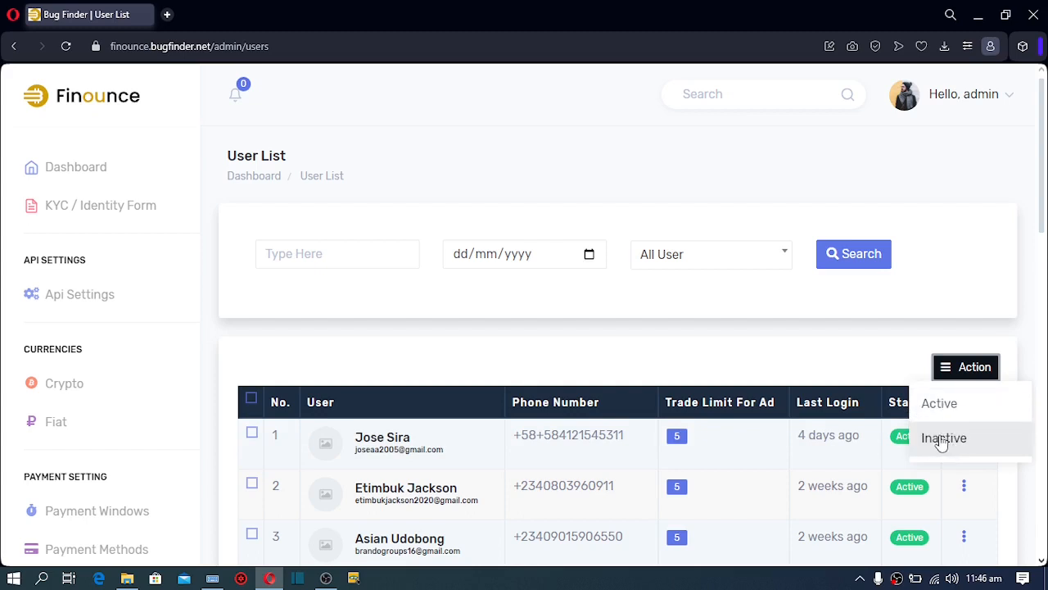
click(252, 434)
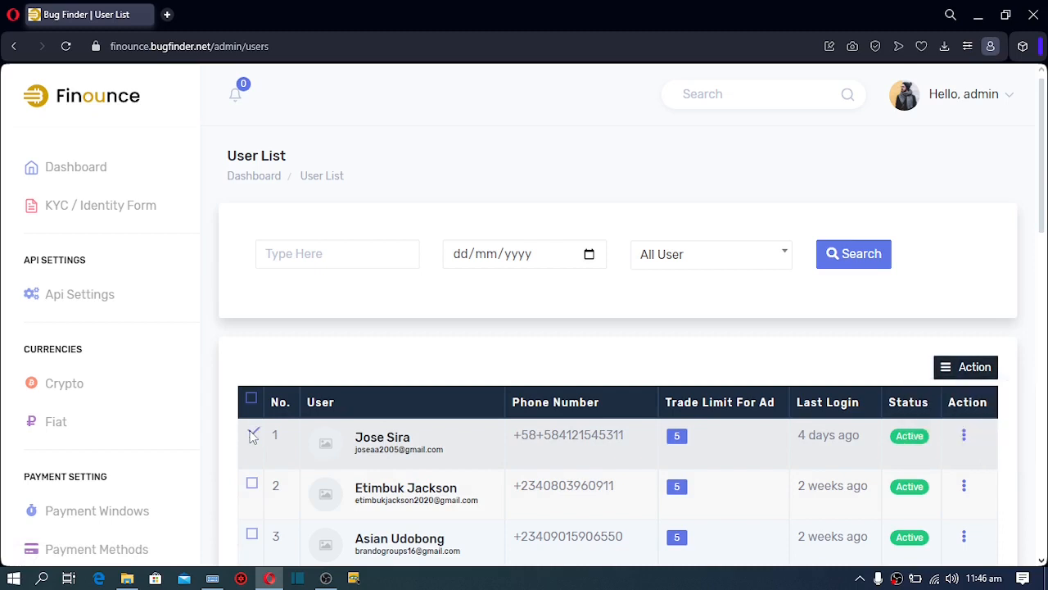
click(972, 370)
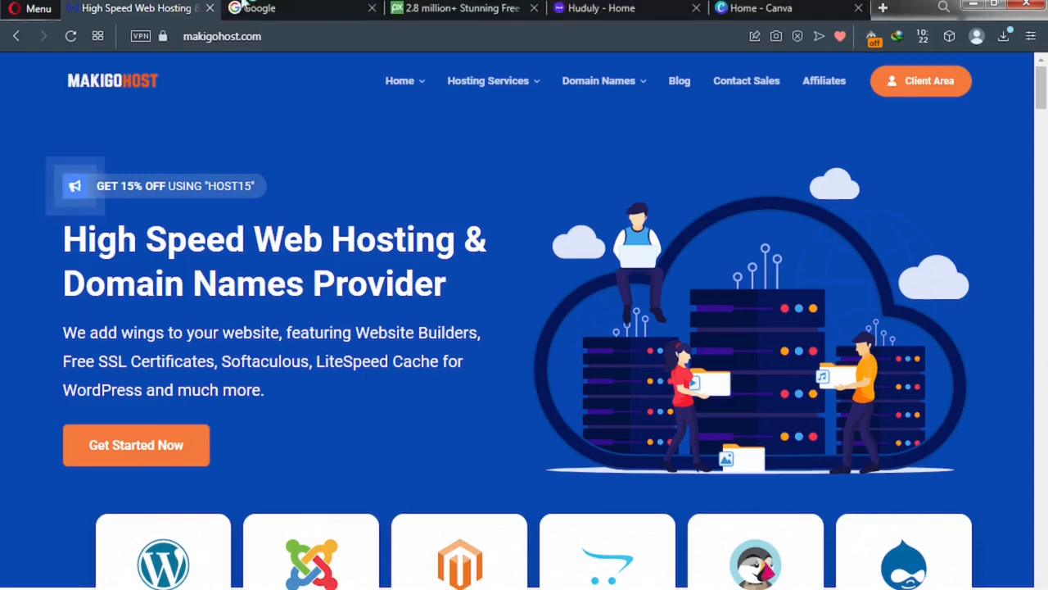
Go through the open Google, Huduly and Canva tabs to close them
click(260, 10)
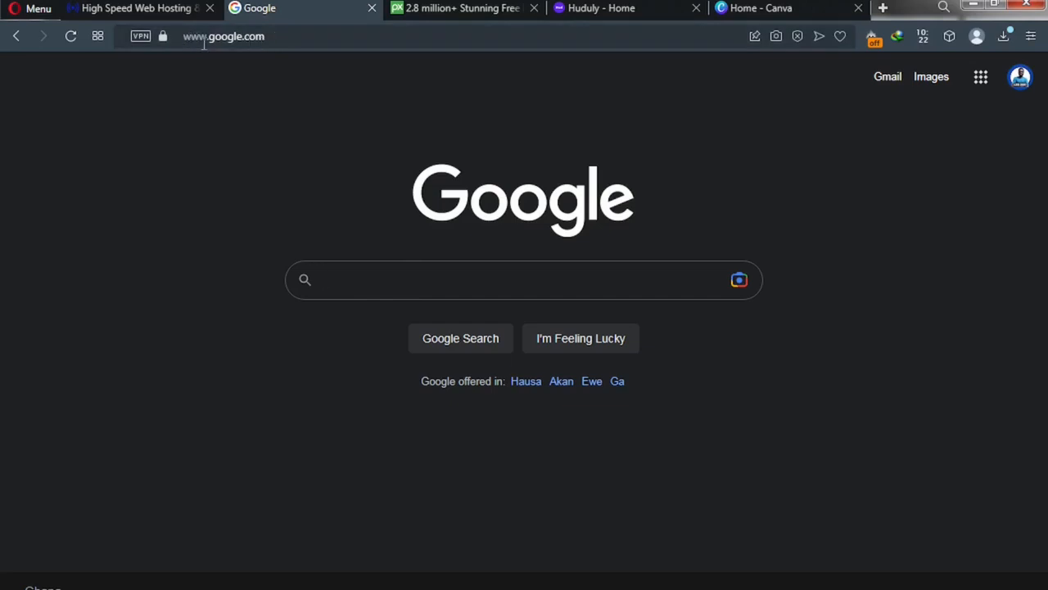
click(271, 37)
click(268, 38)
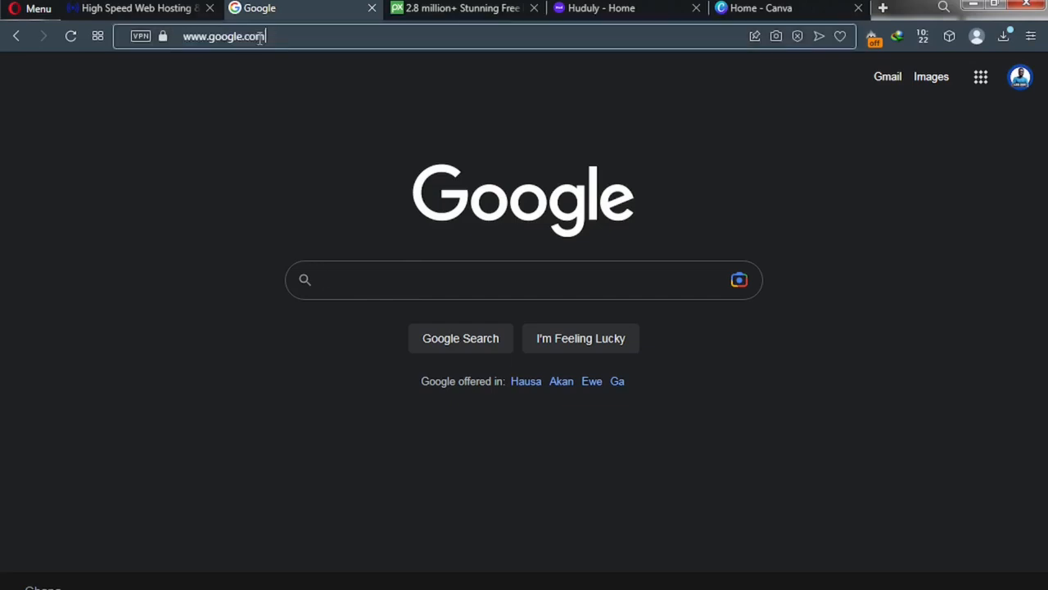
key(ctrl+Tab)
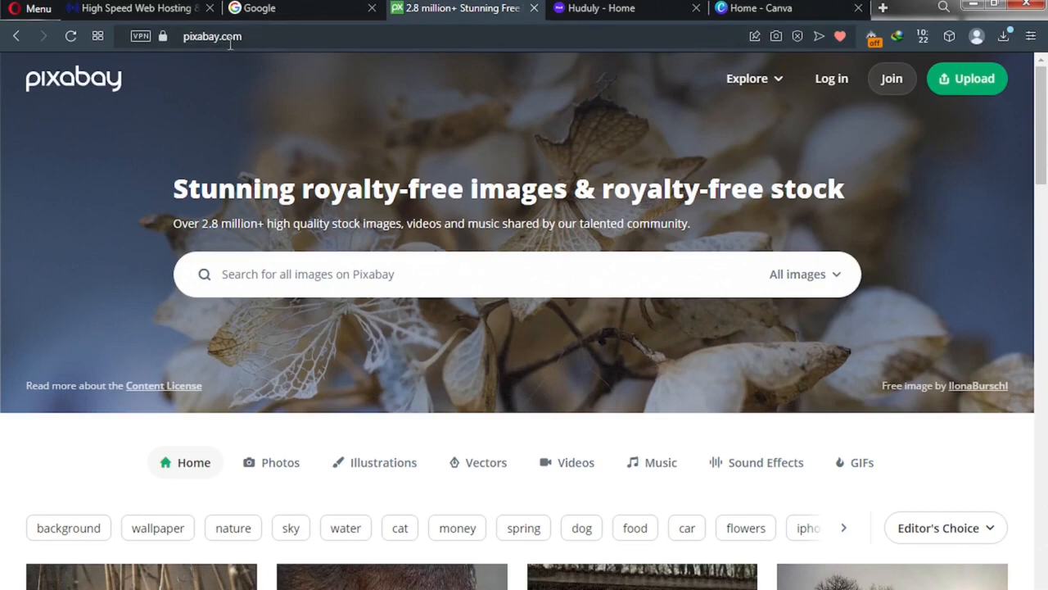
click(581, 16)
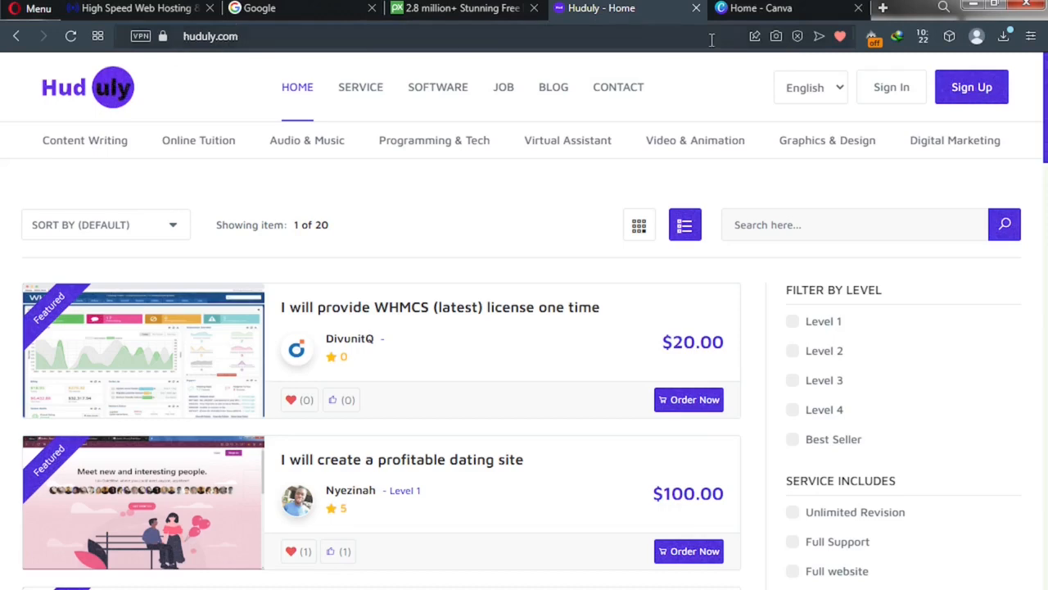
click(725, 11)
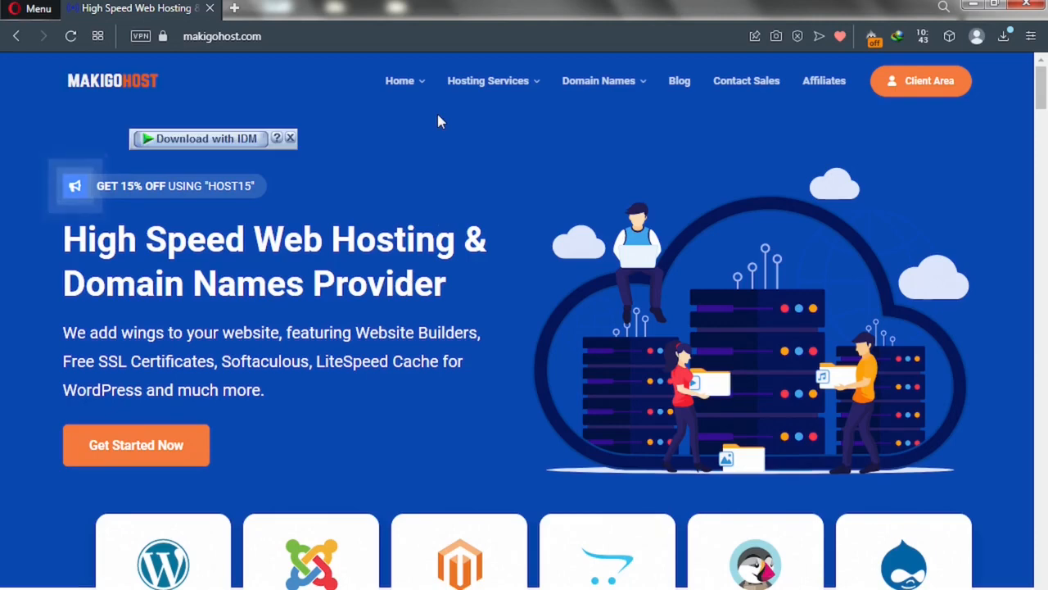
Show the Go Basic $2.99, Standard $4.99 and Go Unlimited $9.99 plans, then open a new tab
mouse_move(467, 87)
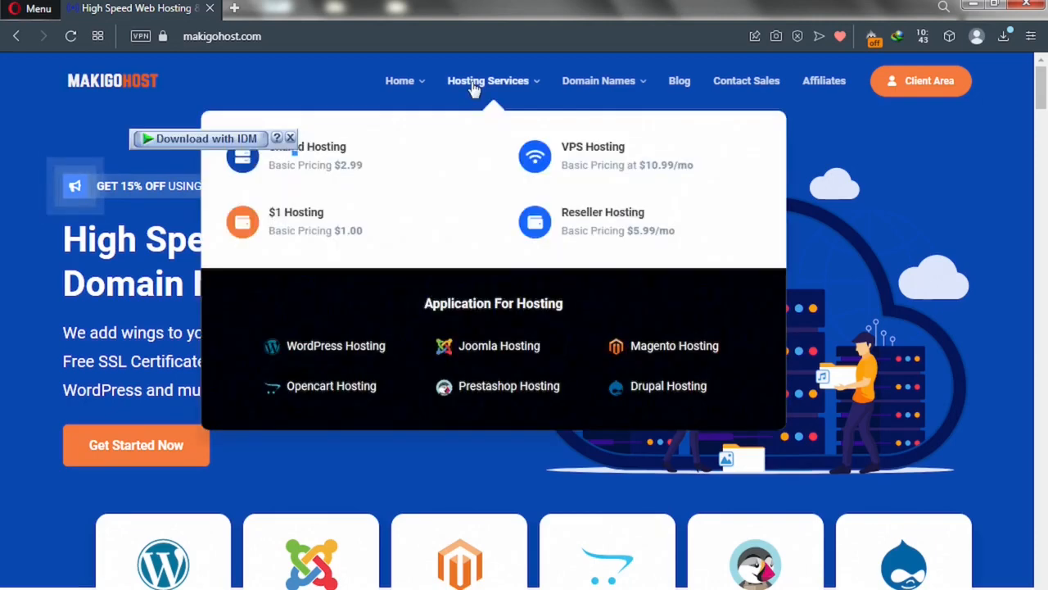
click(312, 159)
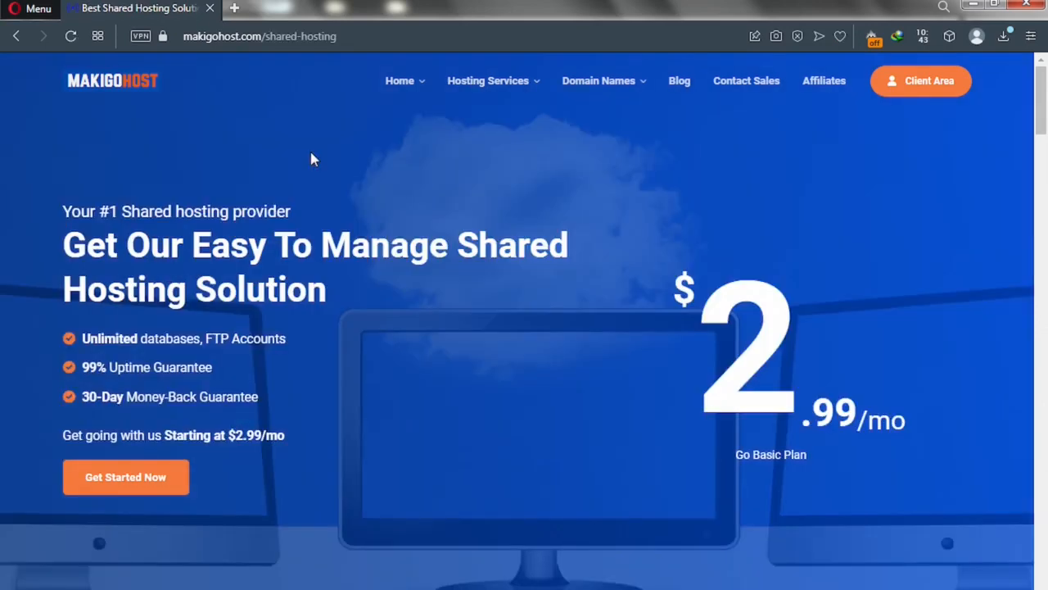
scroll(289, 318, down, 5)
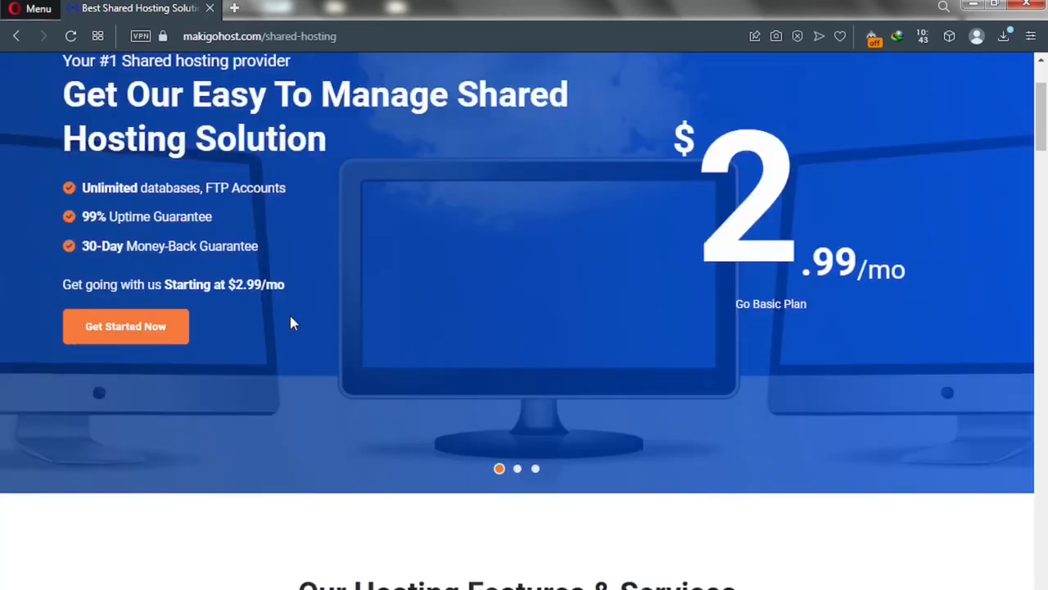
scroll(293, 328, down, 9)
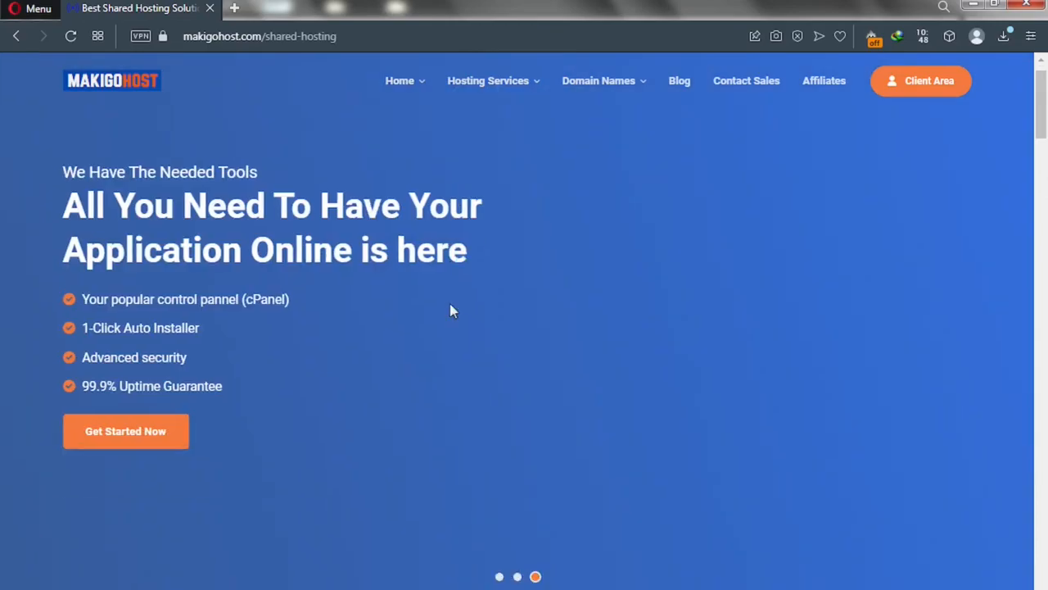
scroll(449, 305, down, 8)
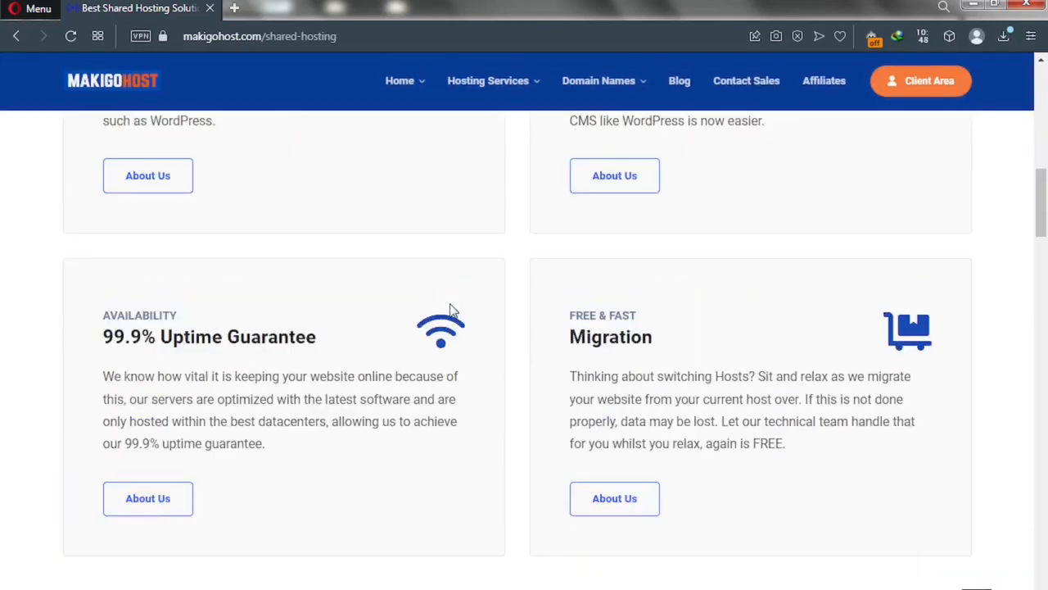
scroll(450, 307, down, 10)
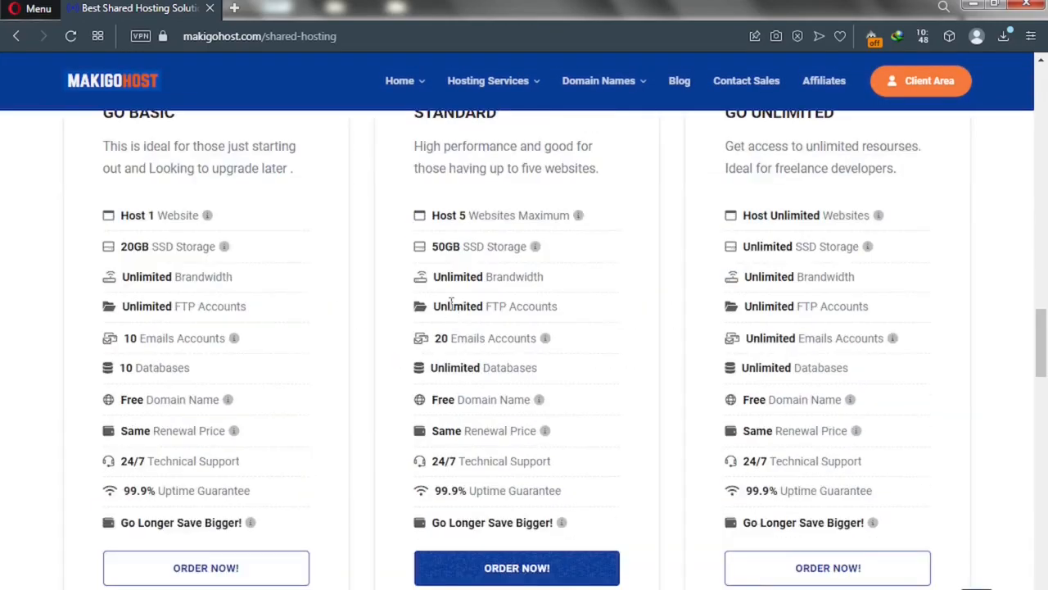
scroll(449, 305, up, 1)
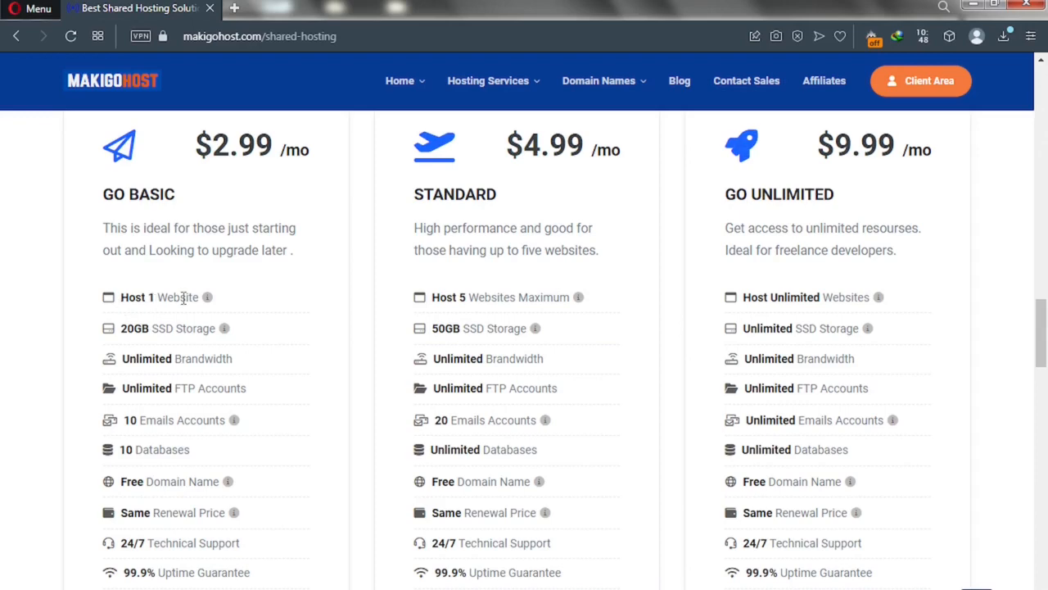
key(ctrl+t)
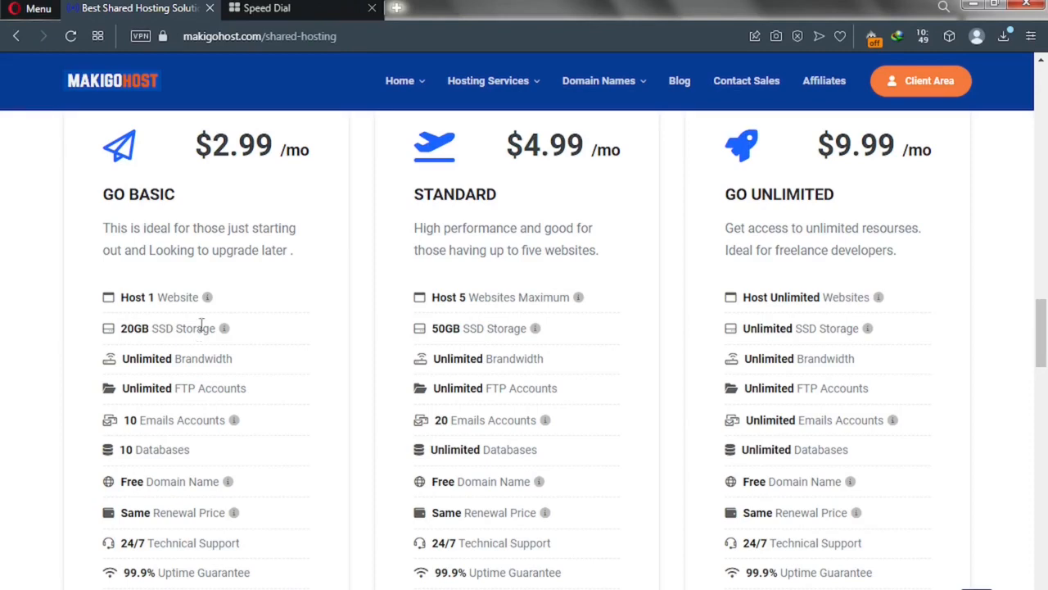
Search Google images for 'SSD Vs HDD', view the Avast comparison, then return to MakigoHost
click(270, 10)
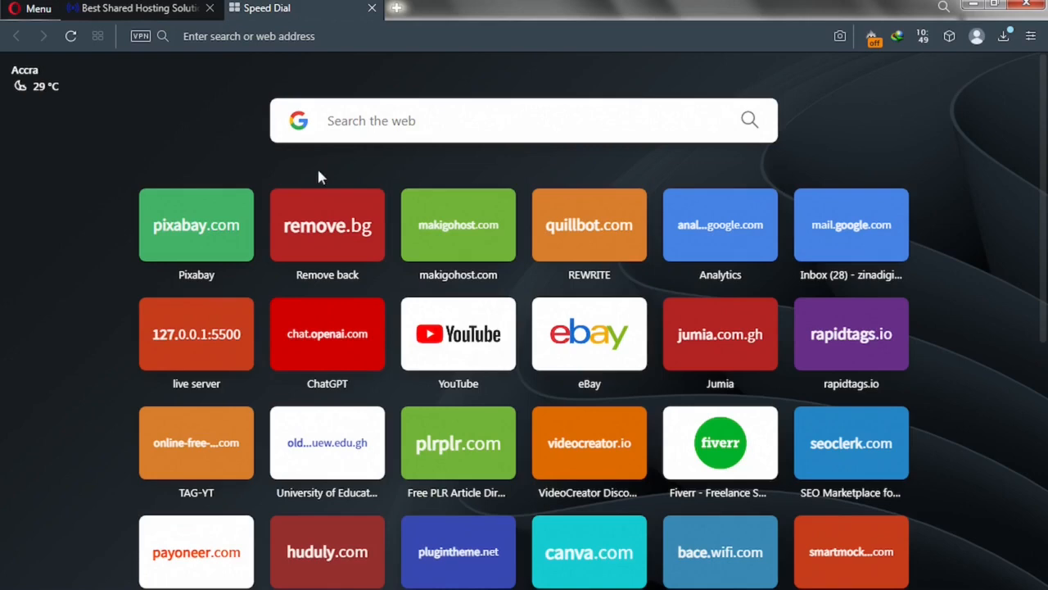
click(365, 123)
text(SSD )
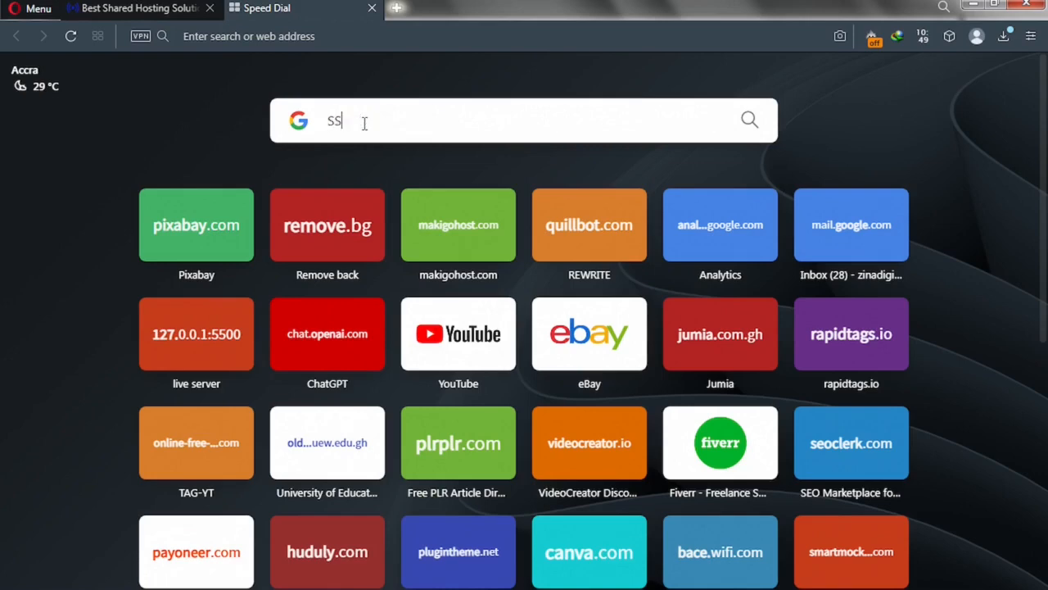
text(Vs HDD)
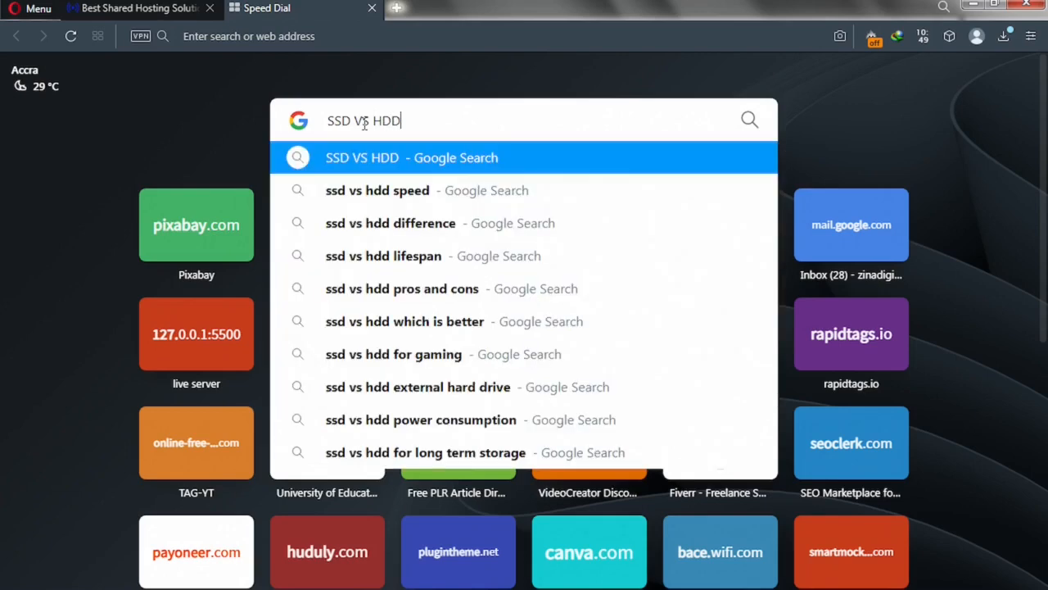
key(Return)
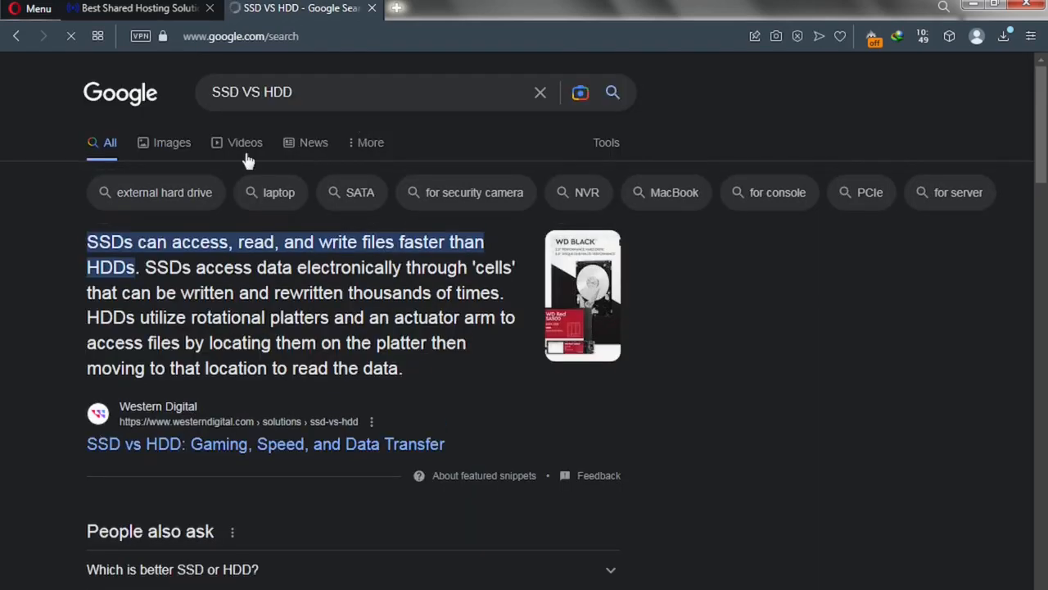
click(168, 147)
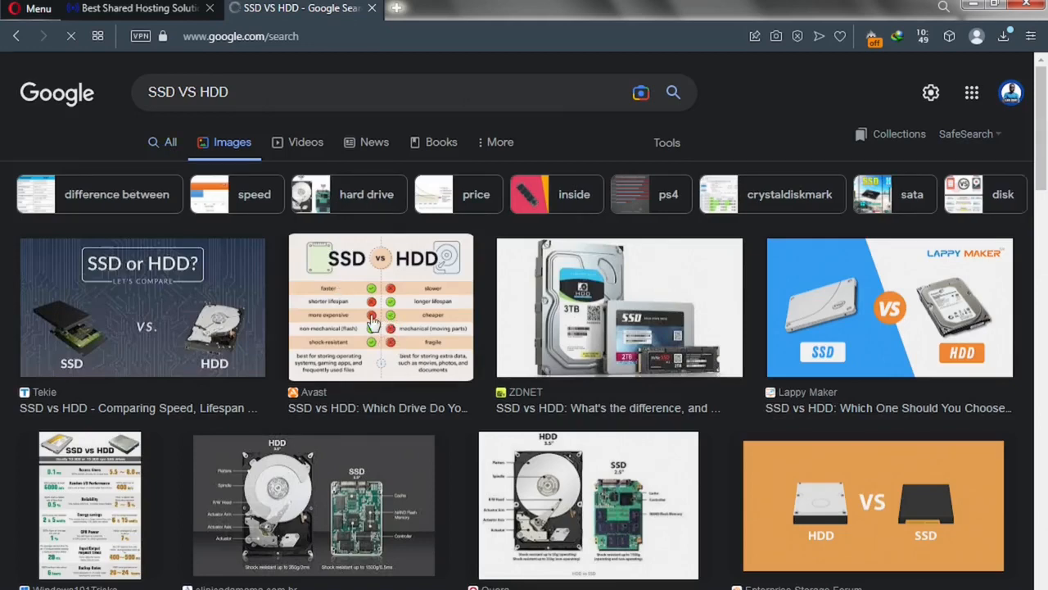
click(336, 323)
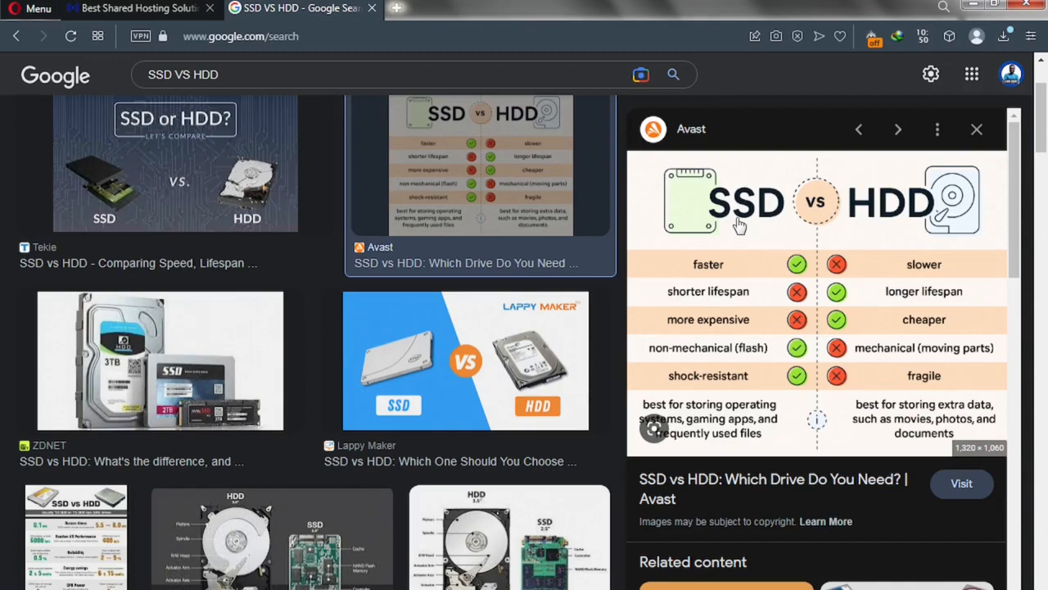
click(169, 13)
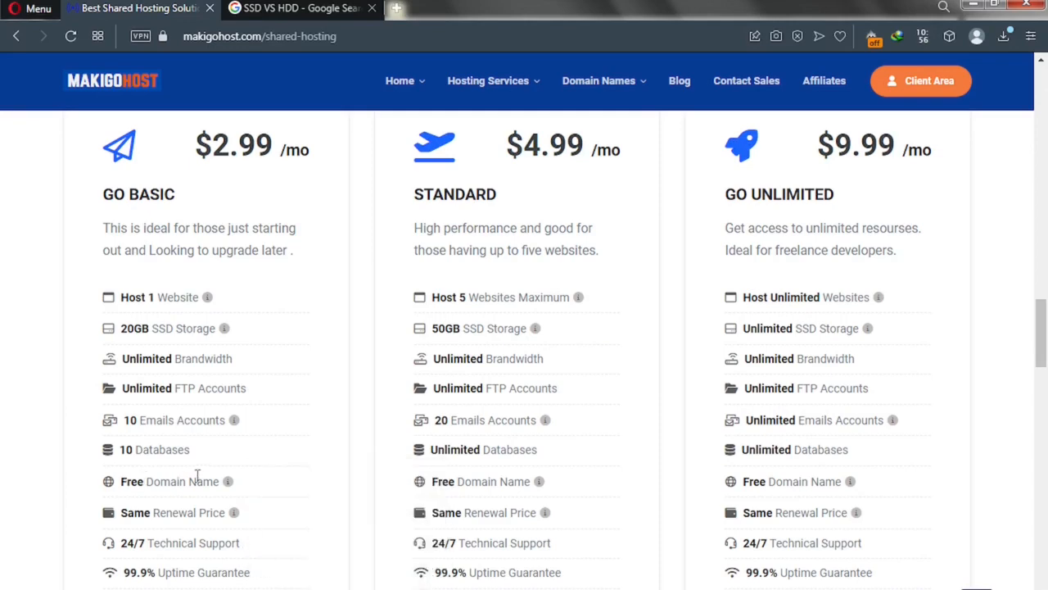
Order the GO BASIC plan from the shared hosting plan cards
mouse_move(229, 485)
scroll(211, 568, down, 1)
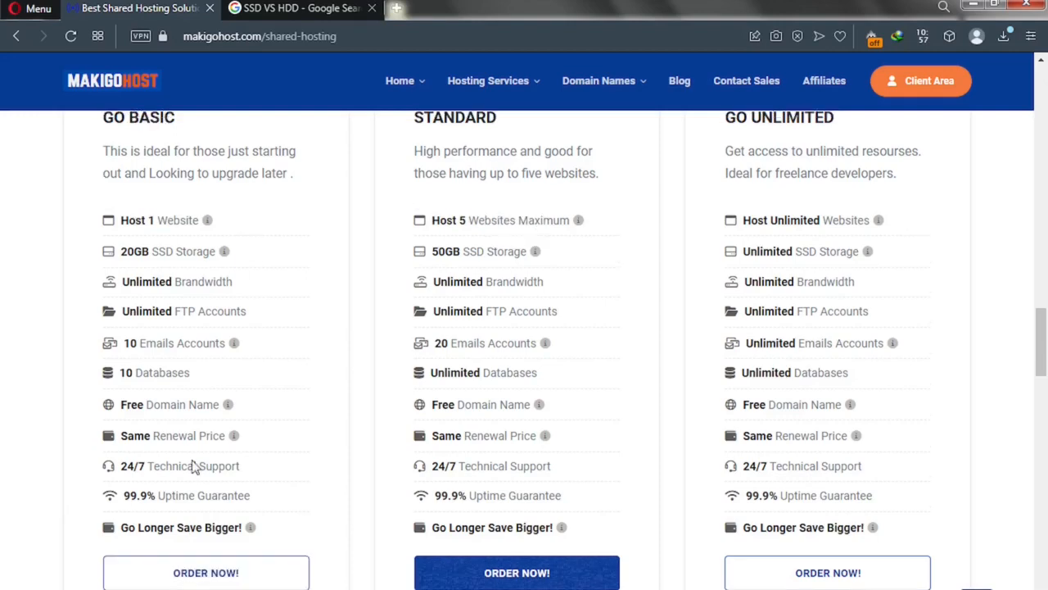
scroll(164, 259, up, 3)
scroll(166, 271, down, 2)
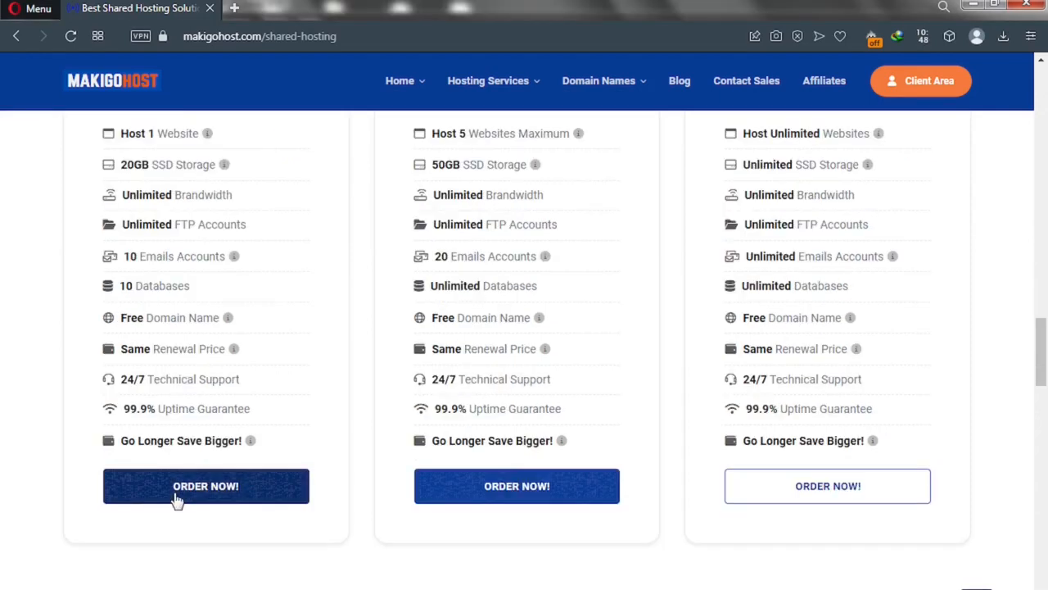
click(175, 496)
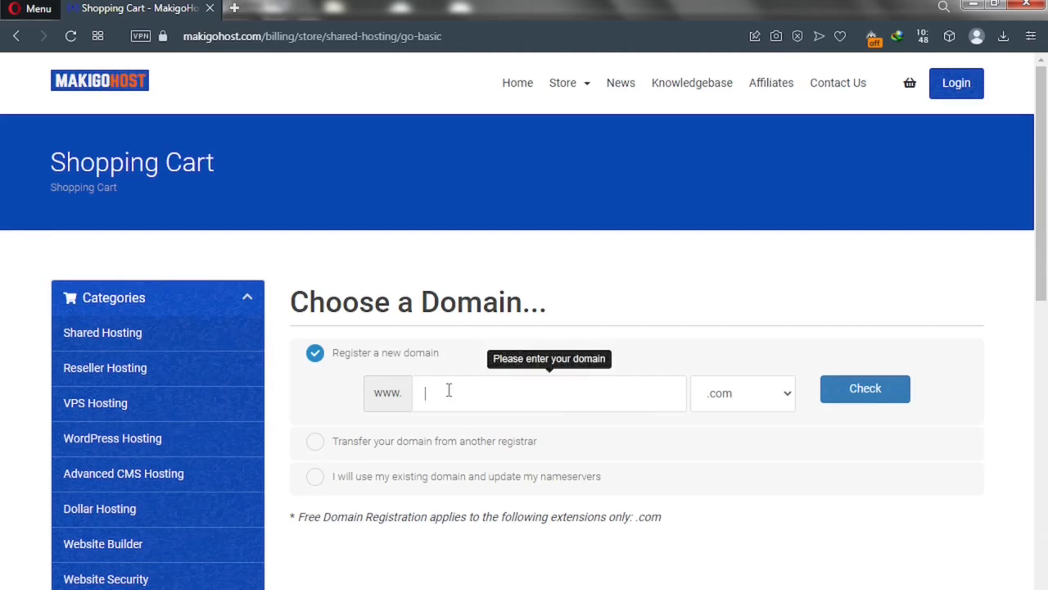
Try the Transfer and use-existing-domain options
click(317, 443)
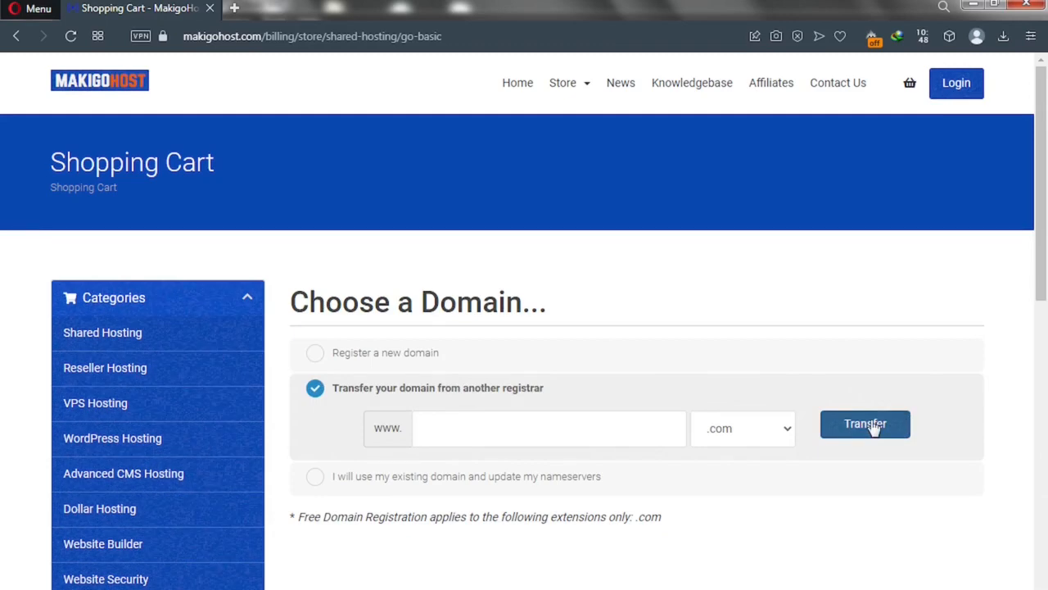
click(315, 478)
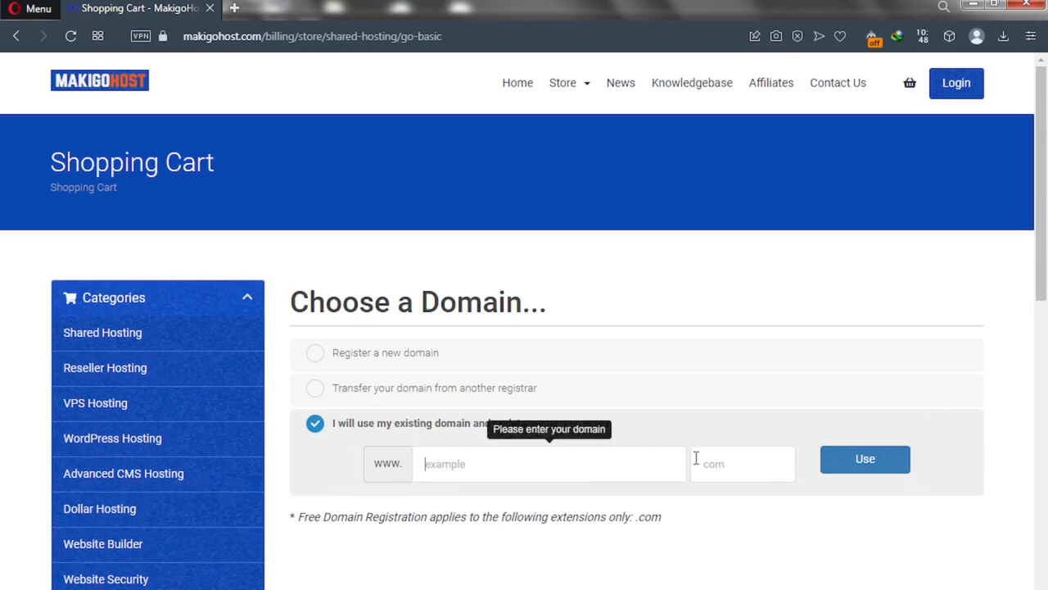
click(886, 476)
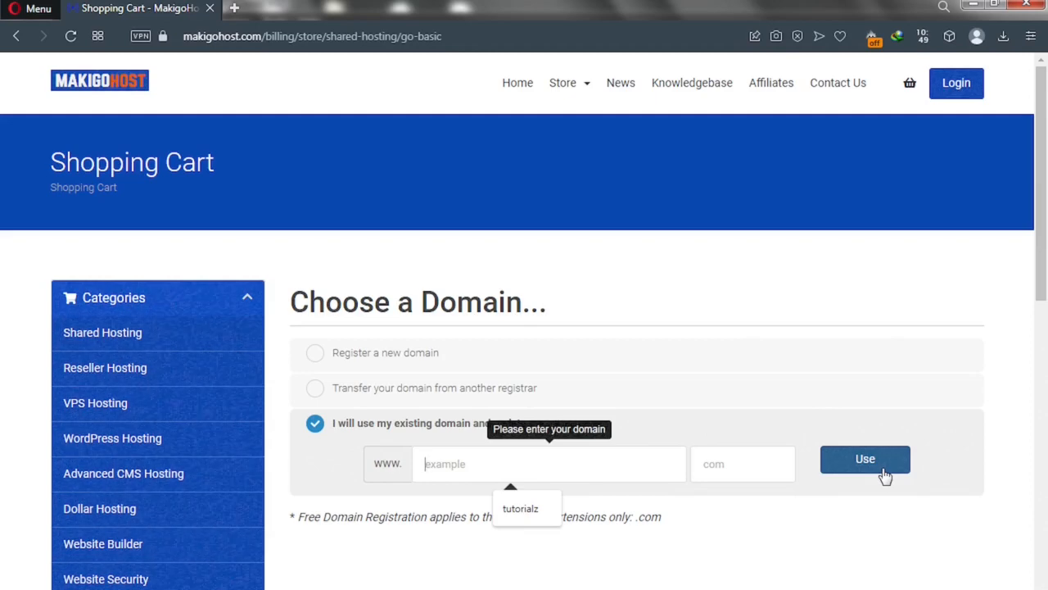
Register a new domain named solotest, keeping the .com extension
click(314, 354)
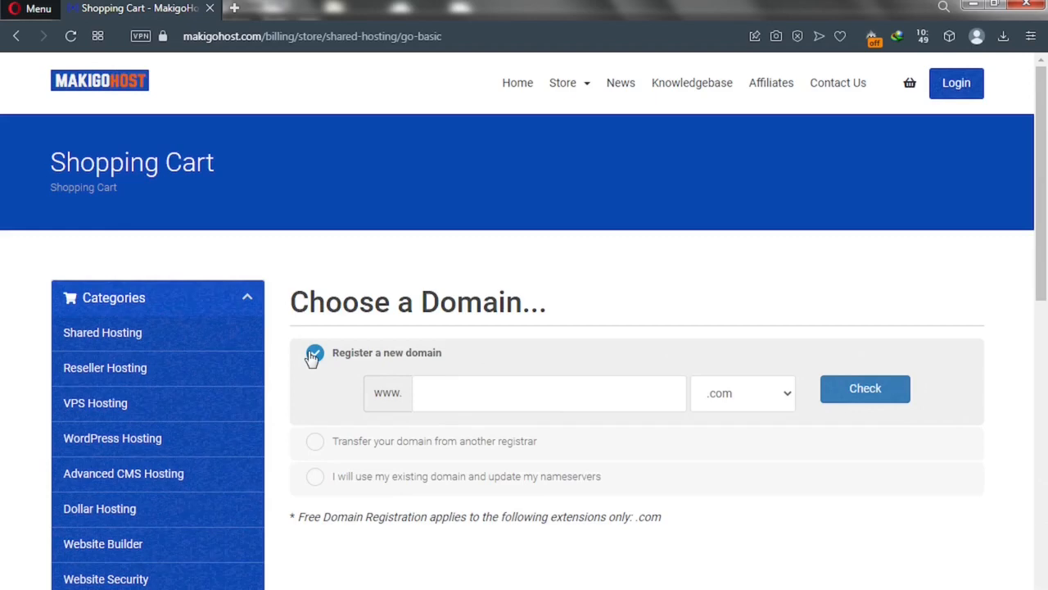
click(436, 392)
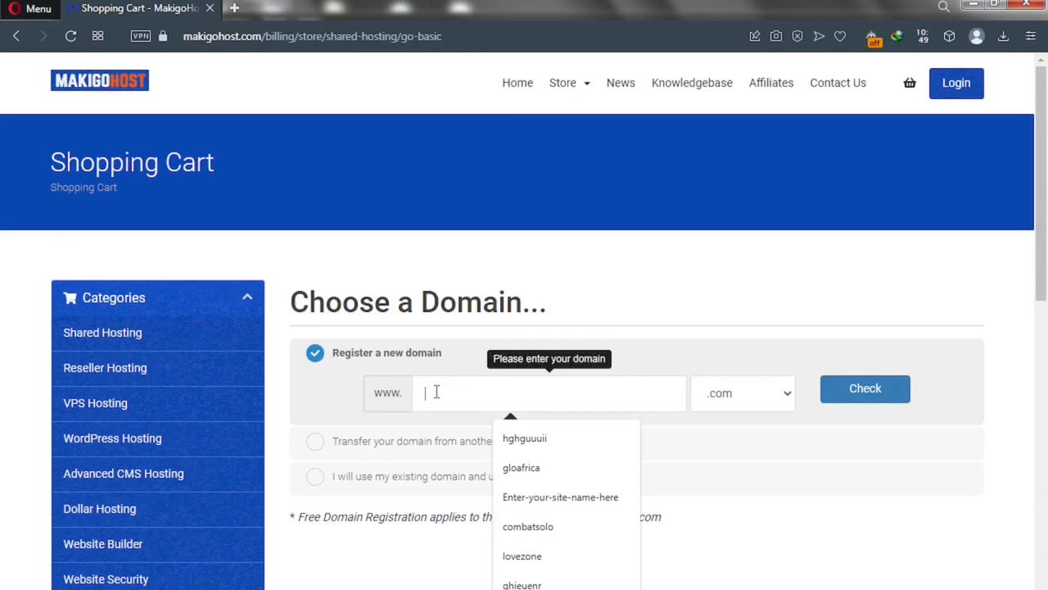
text(sdotest)
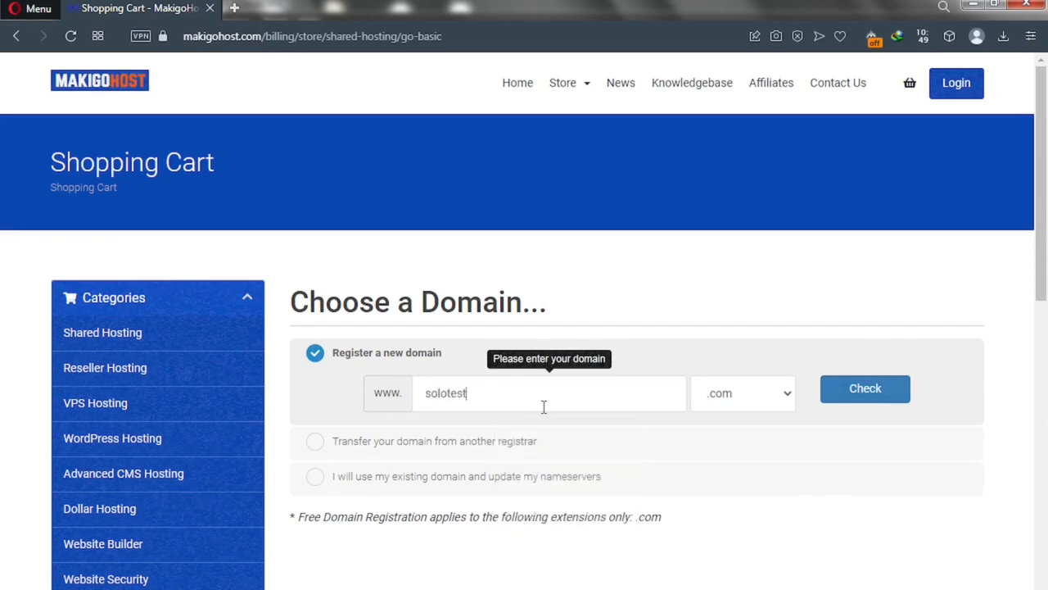
click(751, 404)
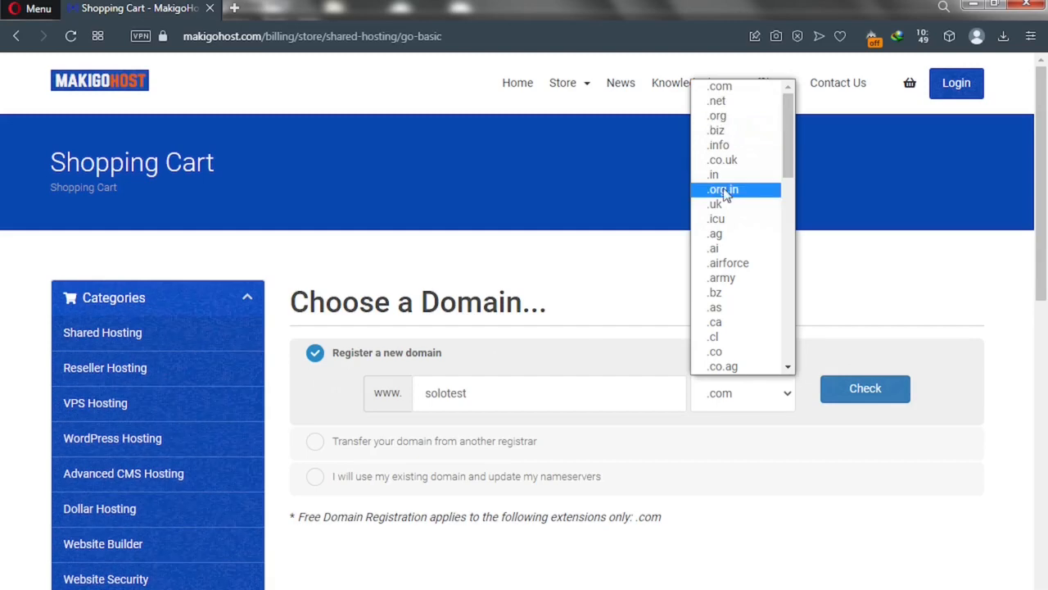
click(602, 303)
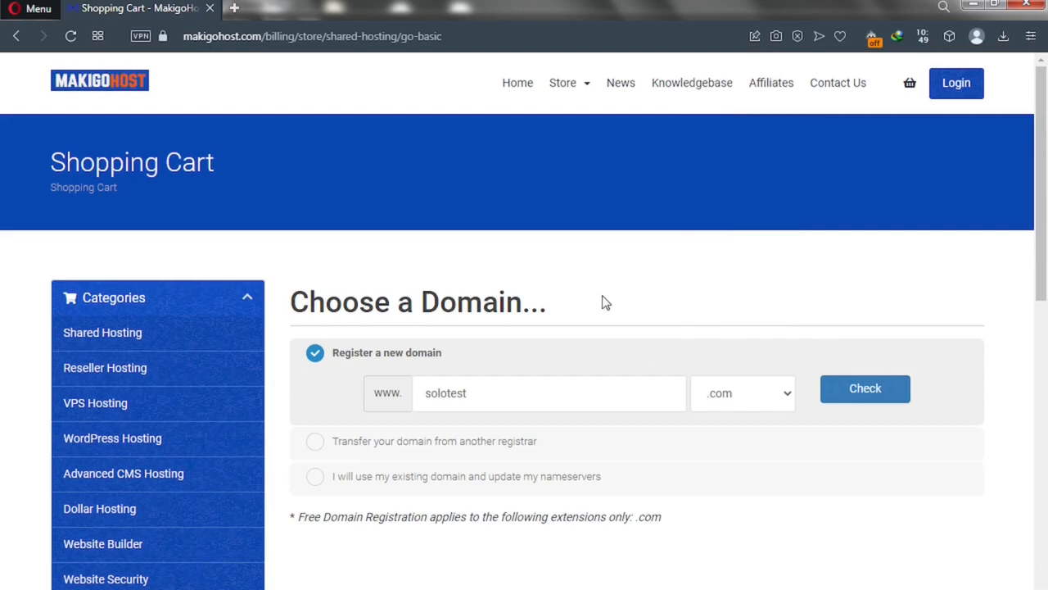
Check solotest.com, then replace it with google and check google.com availability
click(846, 396)
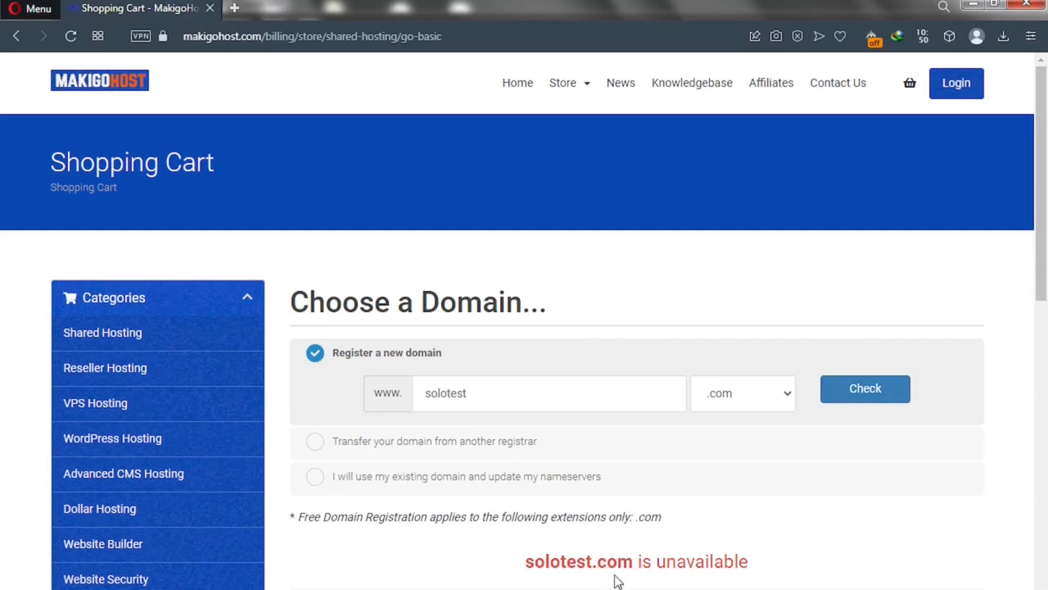
drag(637, 565, 529, 563)
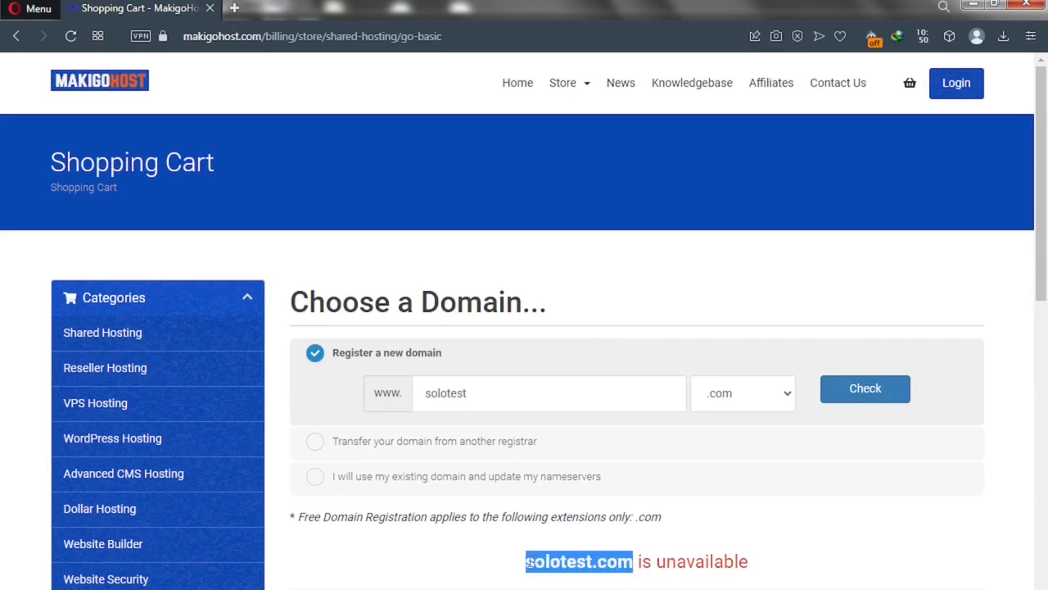
click(468, 393)
drag(467, 393, 412, 389)
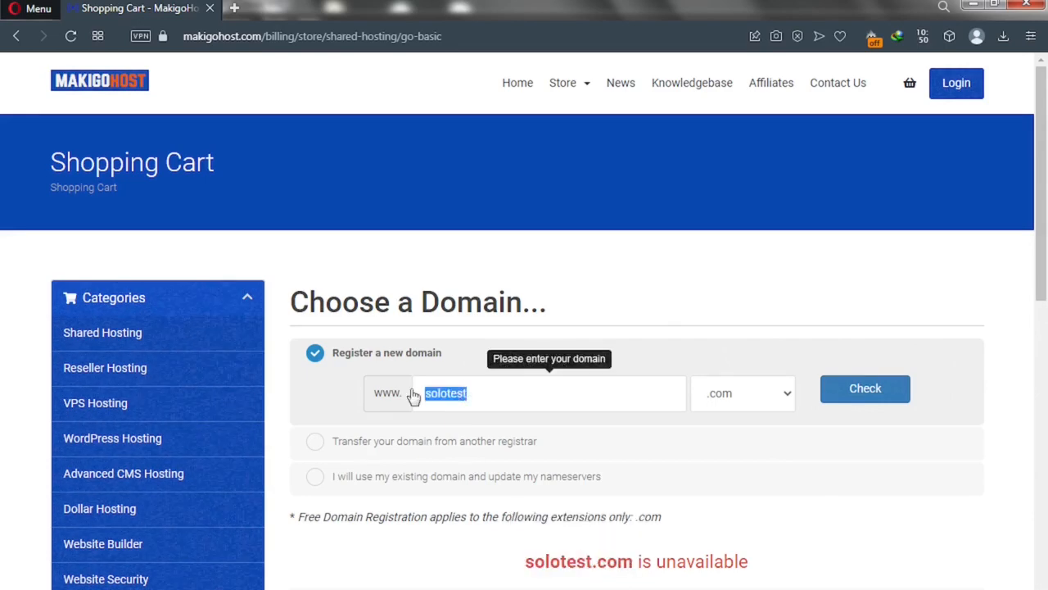
text(google)
click(854, 387)
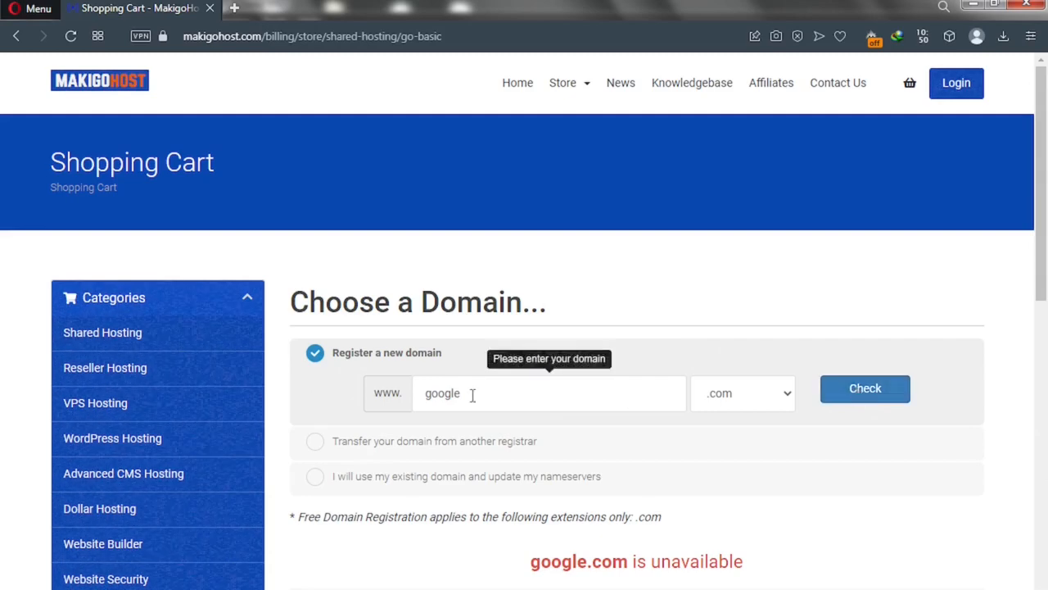
Replace google with solotutorialz in the domain name field
drag(473, 395, 402, 390)
text(solotutorialz)
key(Left)
key(Left)
key(Left)
key(Left)
key(Left)
key(Left)
key(Left)
key(Left)
key(Left)
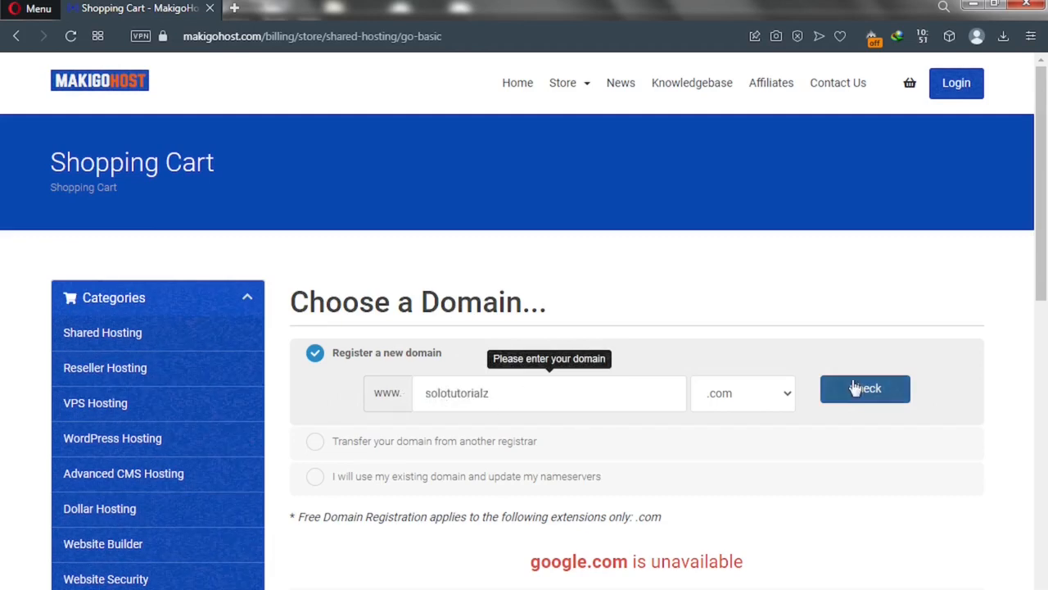
Check solotutorialz.com availability and review its $12.99 registration price alongside other extension prices
click(878, 399)
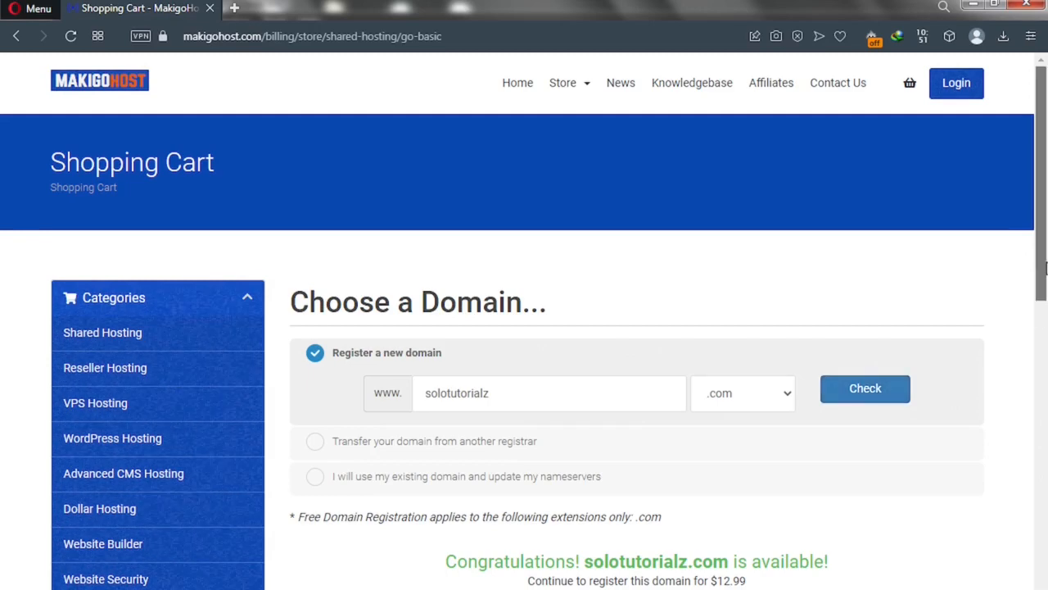
scroll(1045, 269, down, 1)
drag(1045, 268, 1042, 394)
scroll(1043, 396, down, 2)
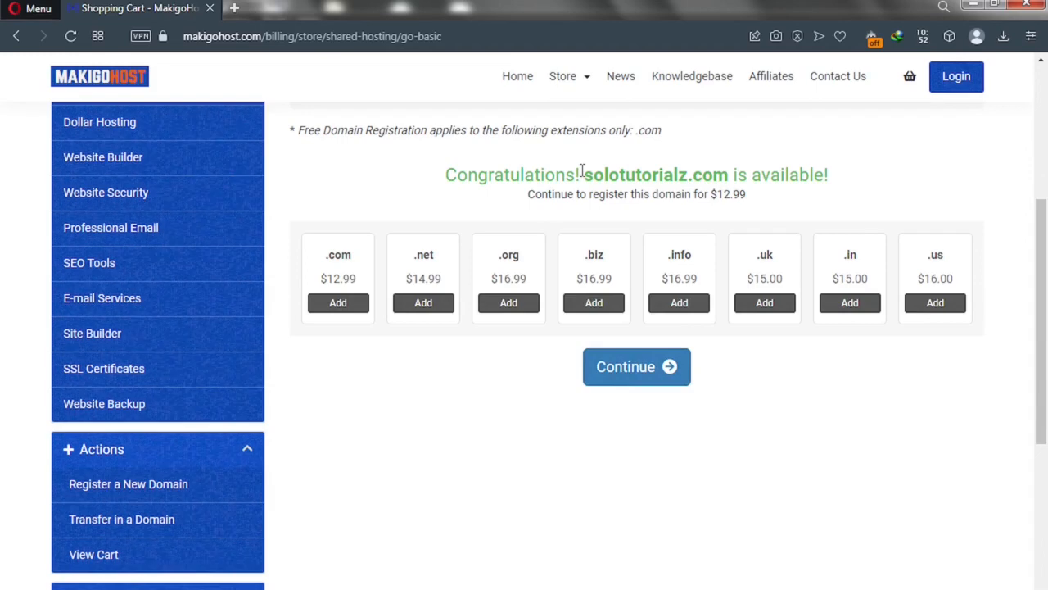
Set Go Basic billing to '12 Month Price - $2.99 (Free Domain)' and look over the addons
click(631, 385)
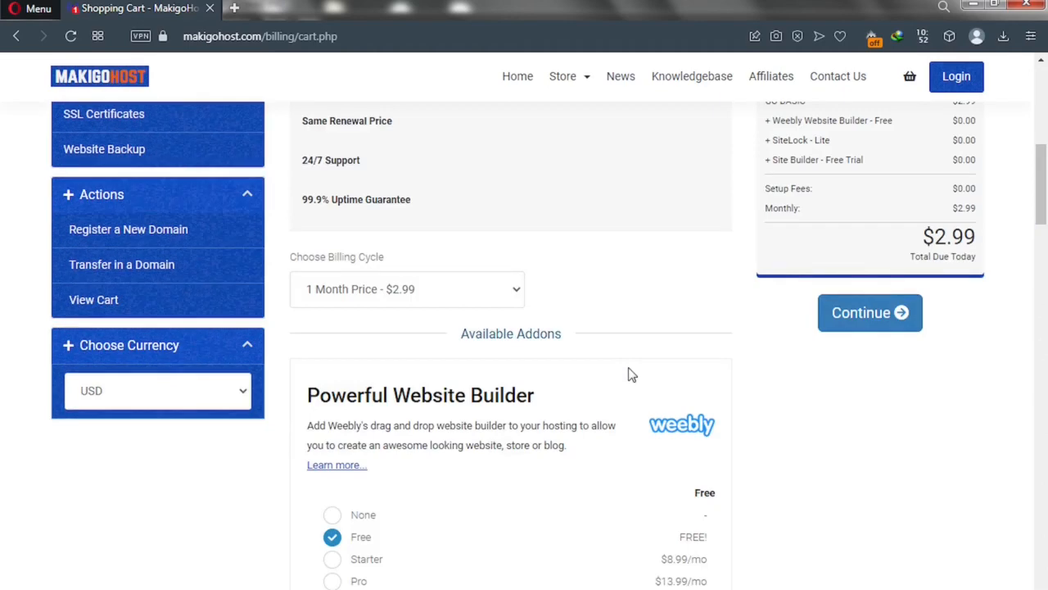
click(512, 298)
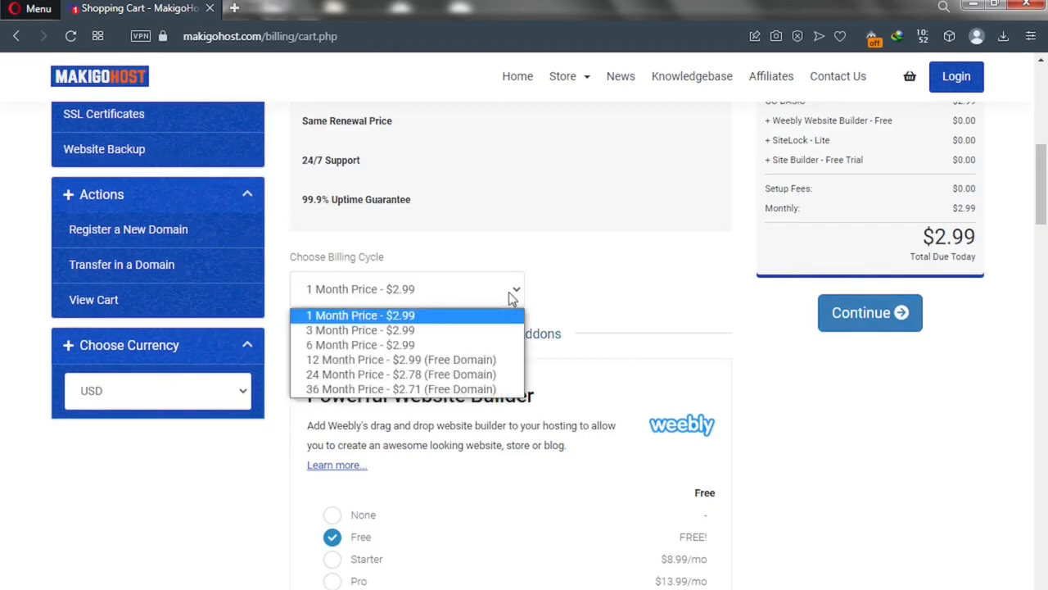
click(364, 365)
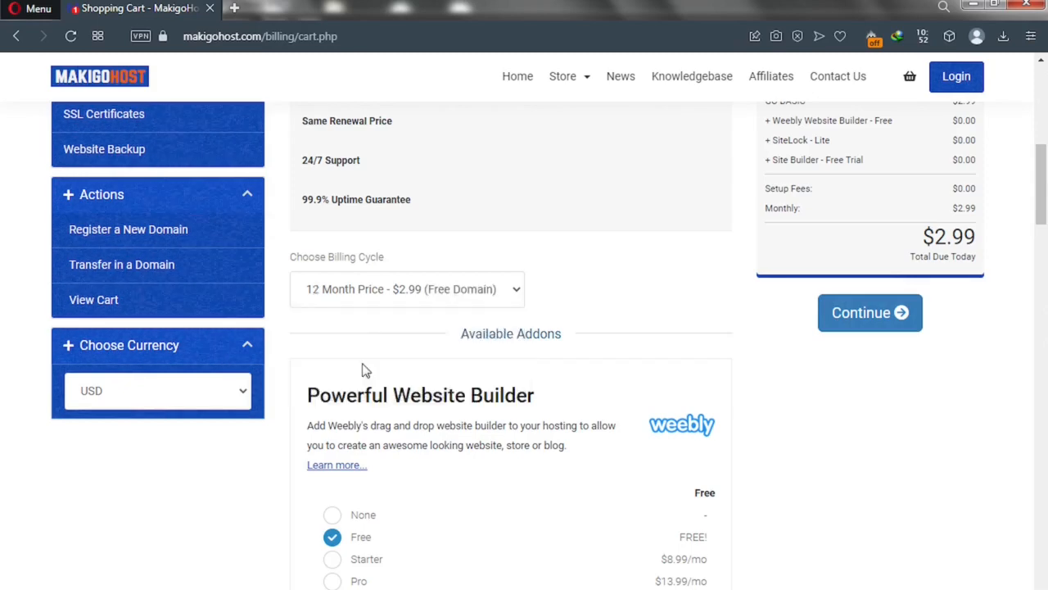
scroll(400, 357, down, 3)
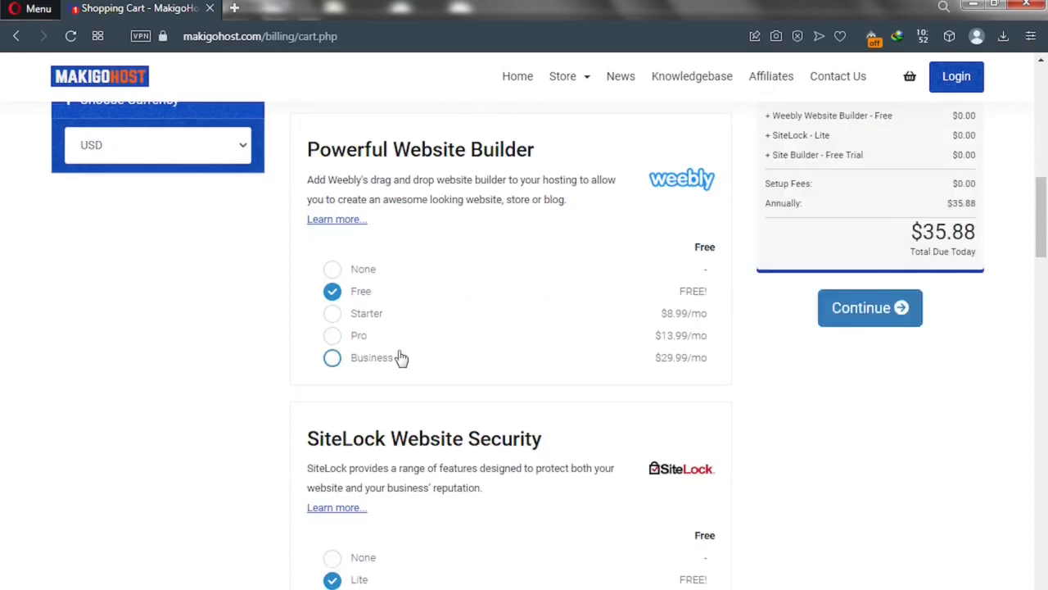
scroll(402, 346, down, 1)
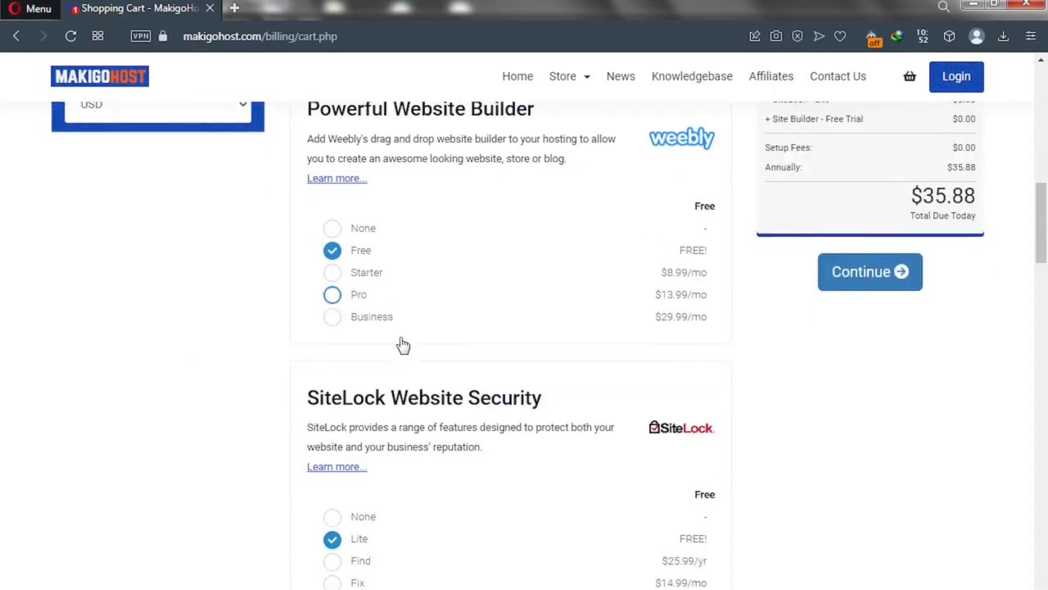
scroll(402, 346, down, 3)
scroll(402, 345, down, 1)
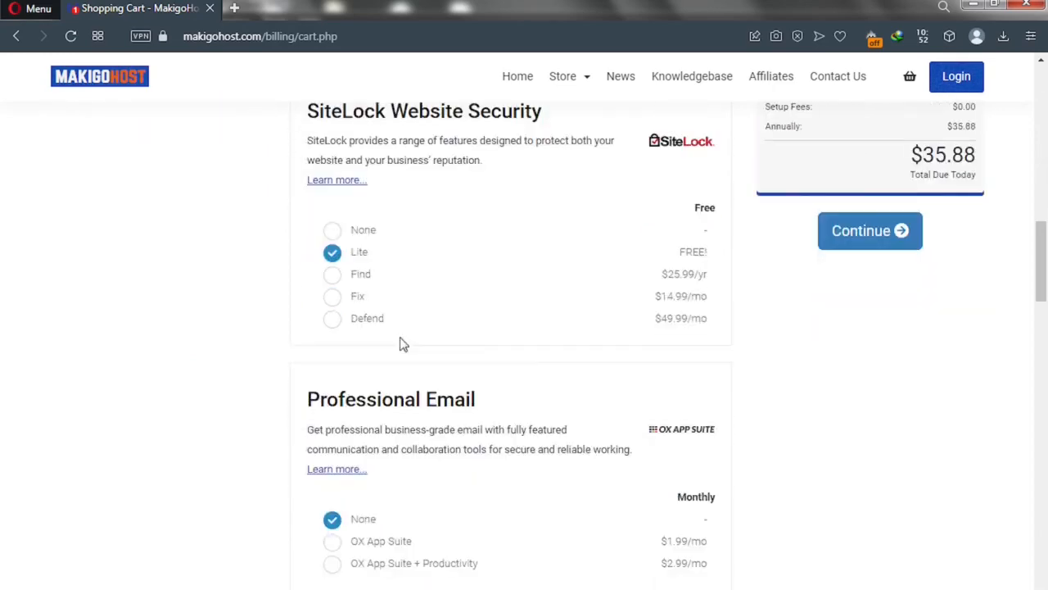
scroll(402, 344, down, 3)
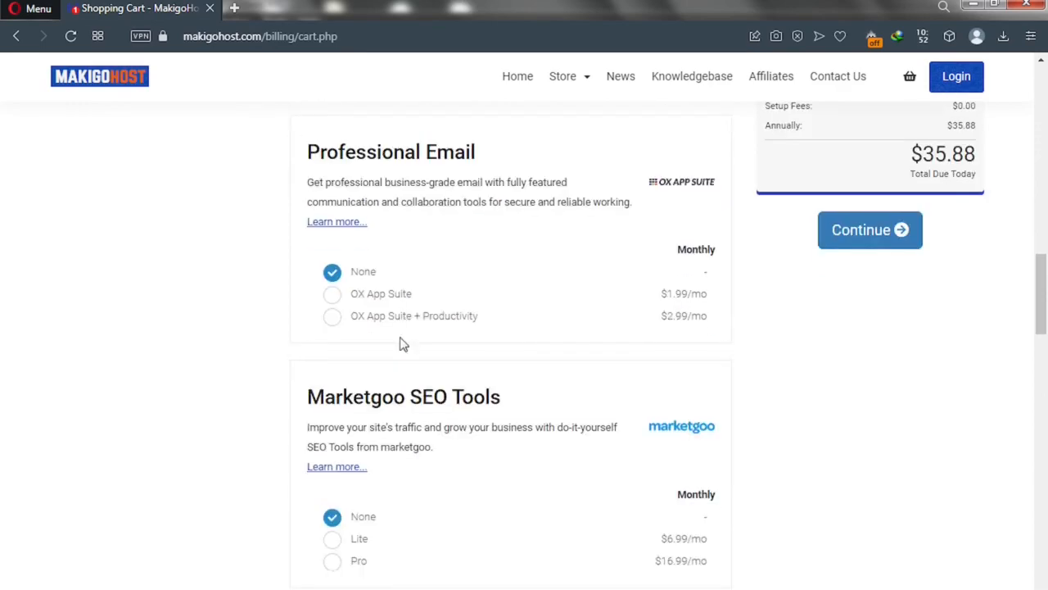
scroll(401, 344, down, 3)
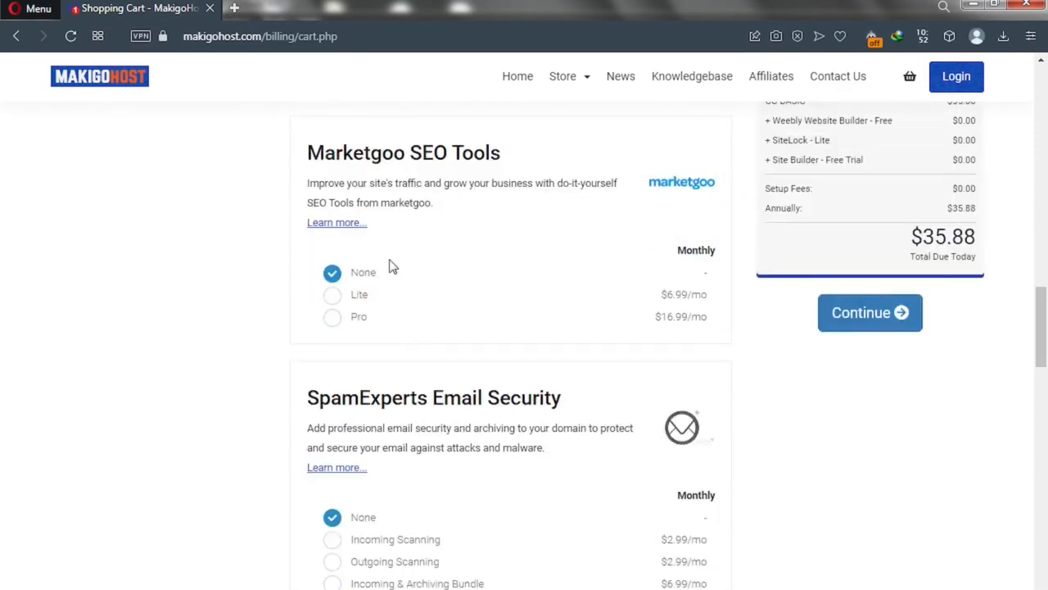
scroll(444, 175, down, 5)
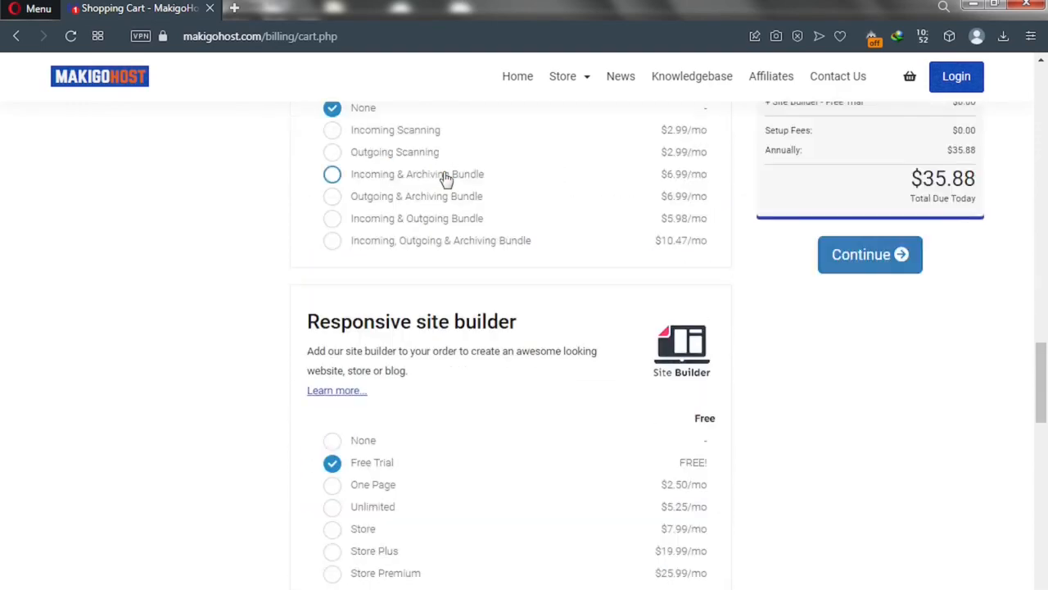
scroll(445, 175, up, 10)
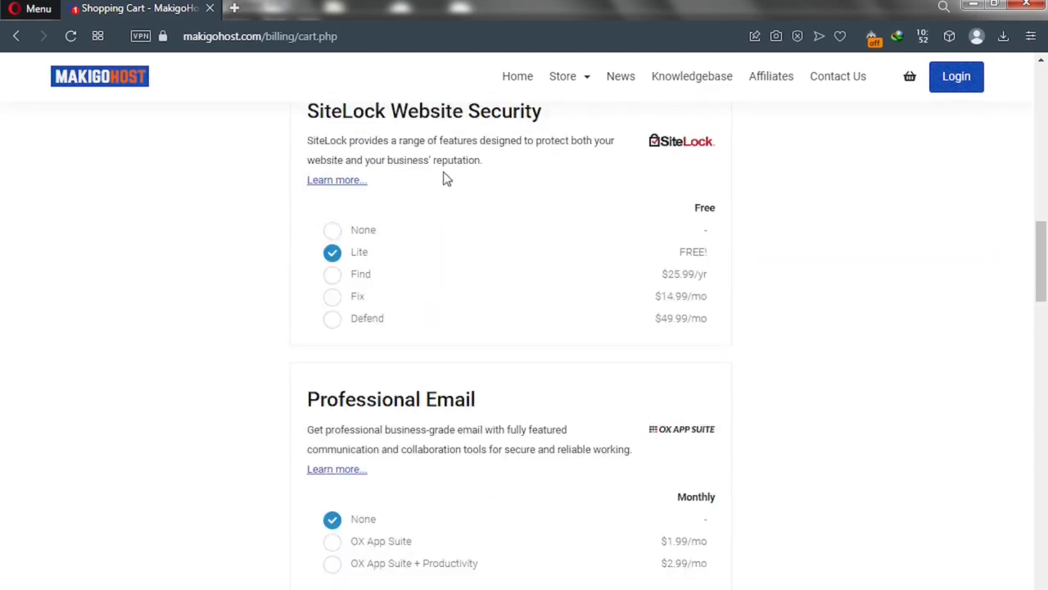
scroll(445, 179, up, 5)
scroll(445, 179, up, 4)
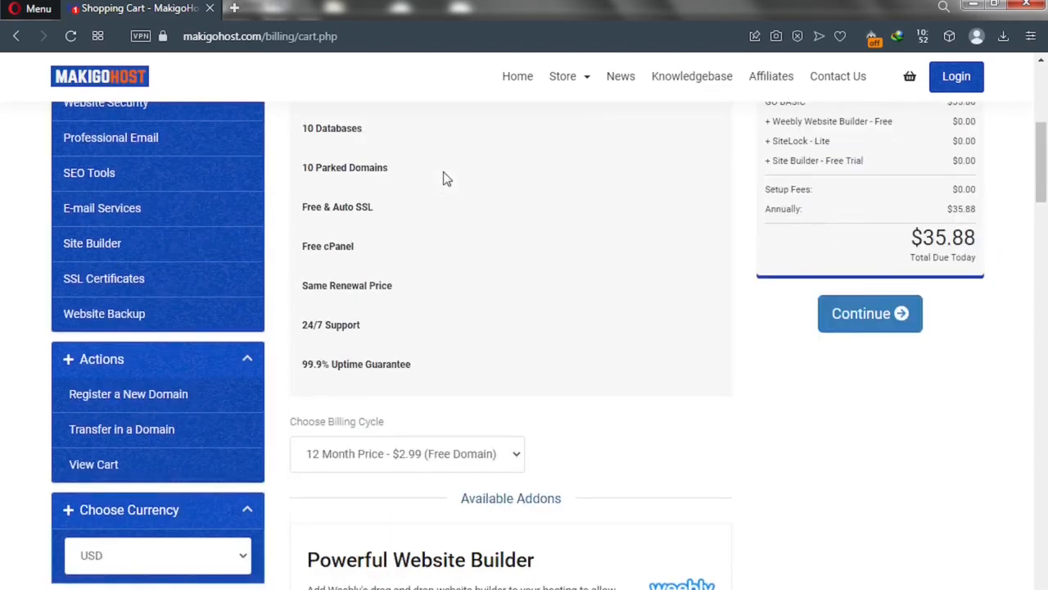
scroll(444, 179, up, 2)
scroll(446, 178, up, 3)
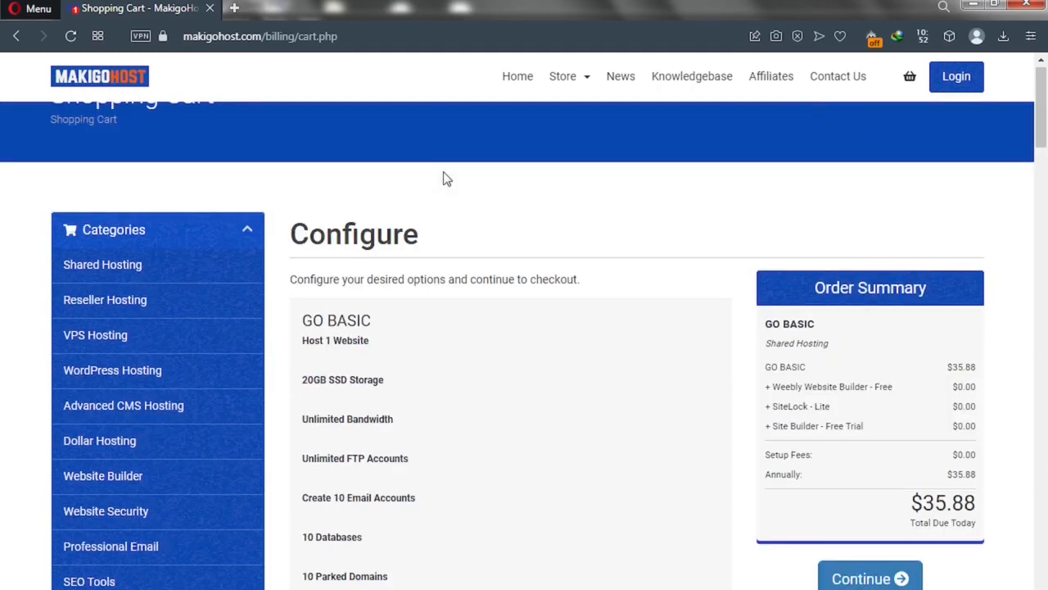
Continue through domain setup for solotutorialz.com with ID Protection left unticked
click(859, 580)
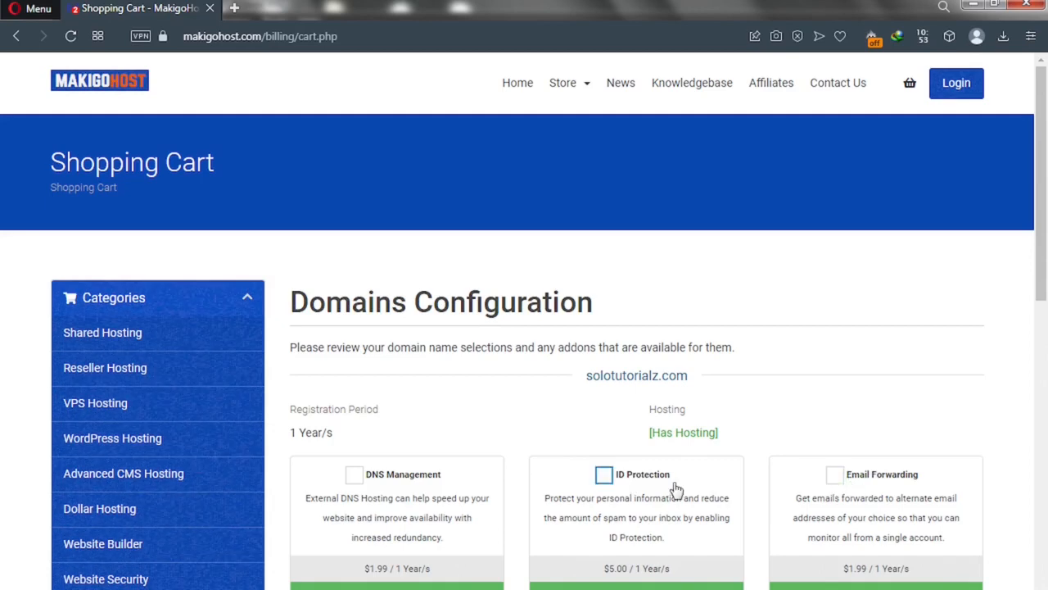
click(606, 479)
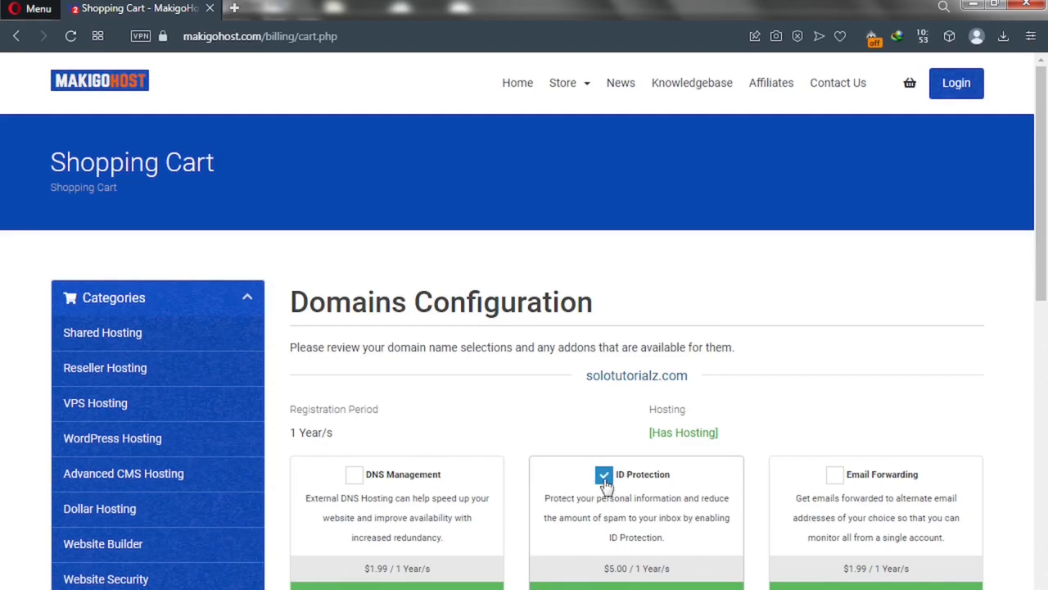
click(604, 478)
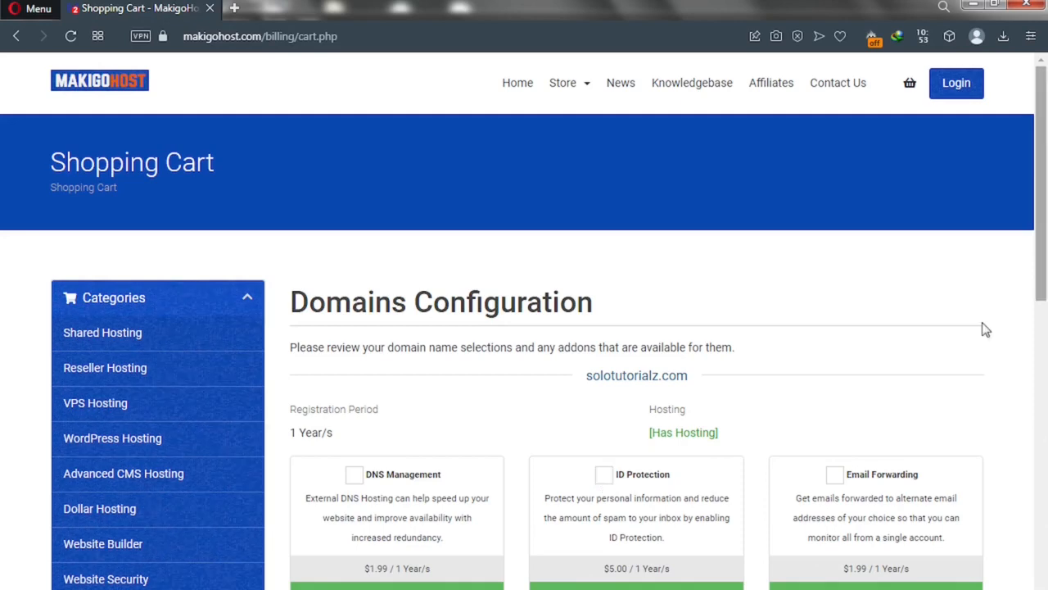
scroll(1046, 341, down, 1)
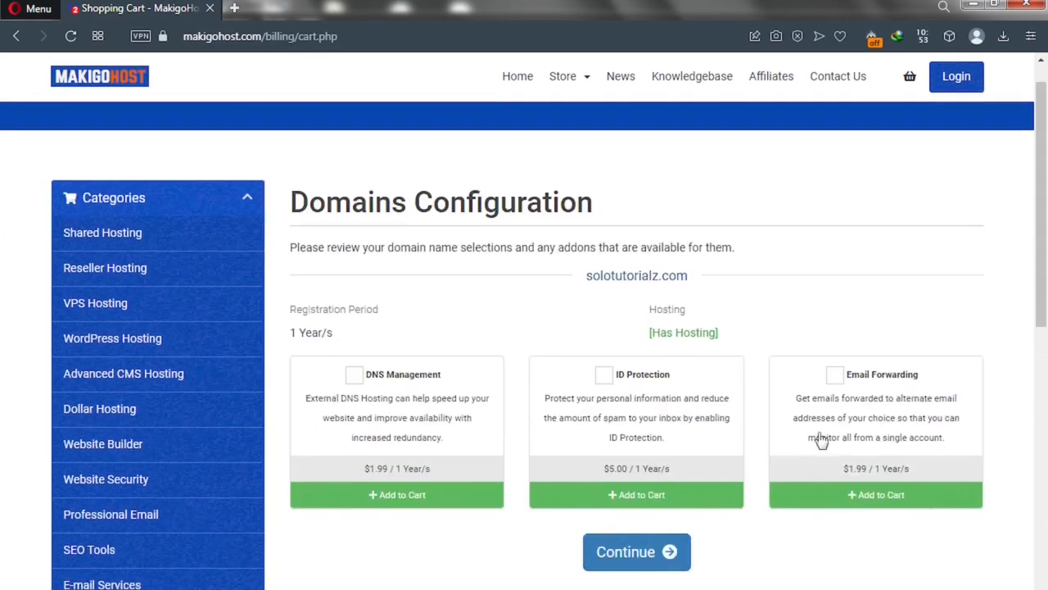
click(627, 555)
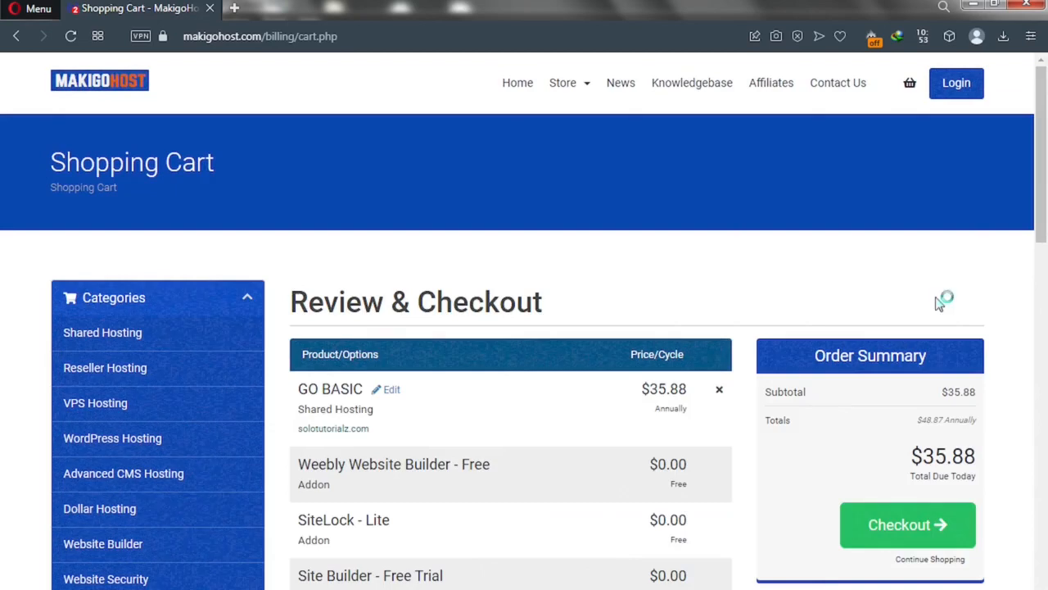
Scroll the cart to see solotutorialz.com registration at $0.00 for 1 year, renewing at $12.99/yr
drag(1043, 236, 1043, 259)
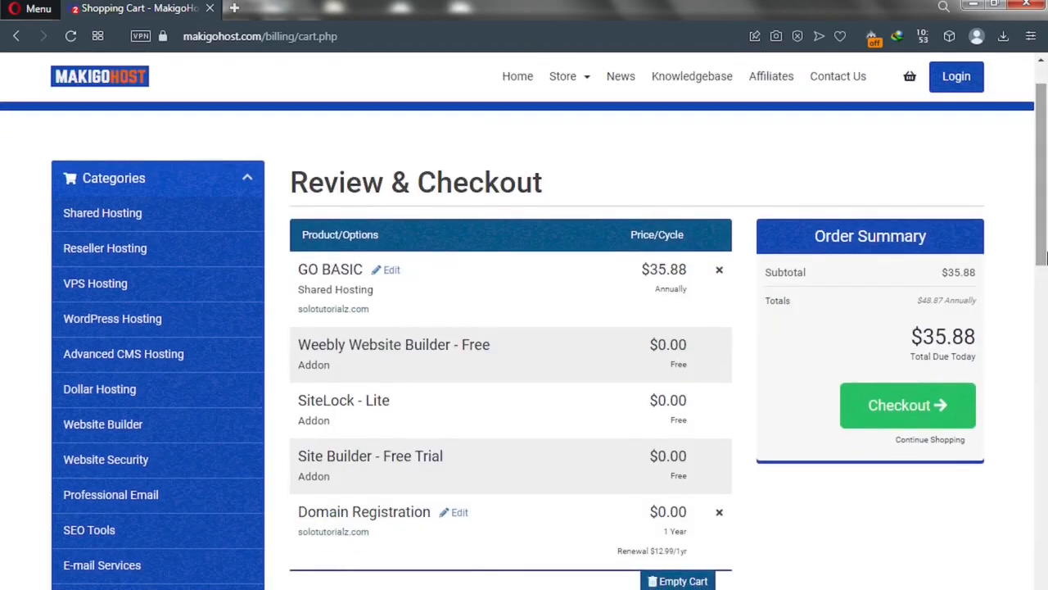
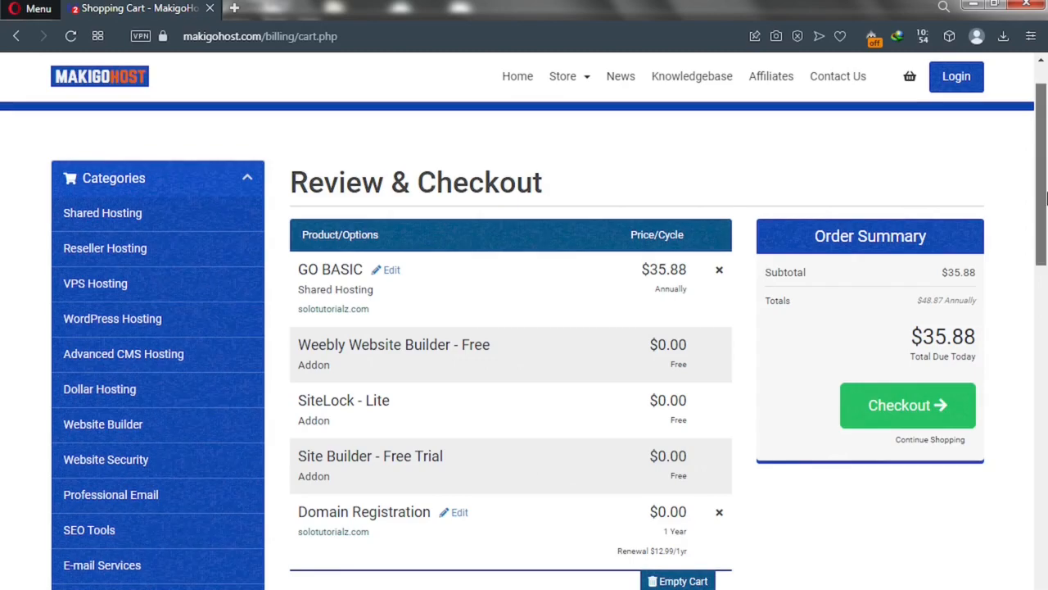
Scroll the $35.88 cart down until the Apply Promo Code box shows
drag(1046, 245, 1046, 455)
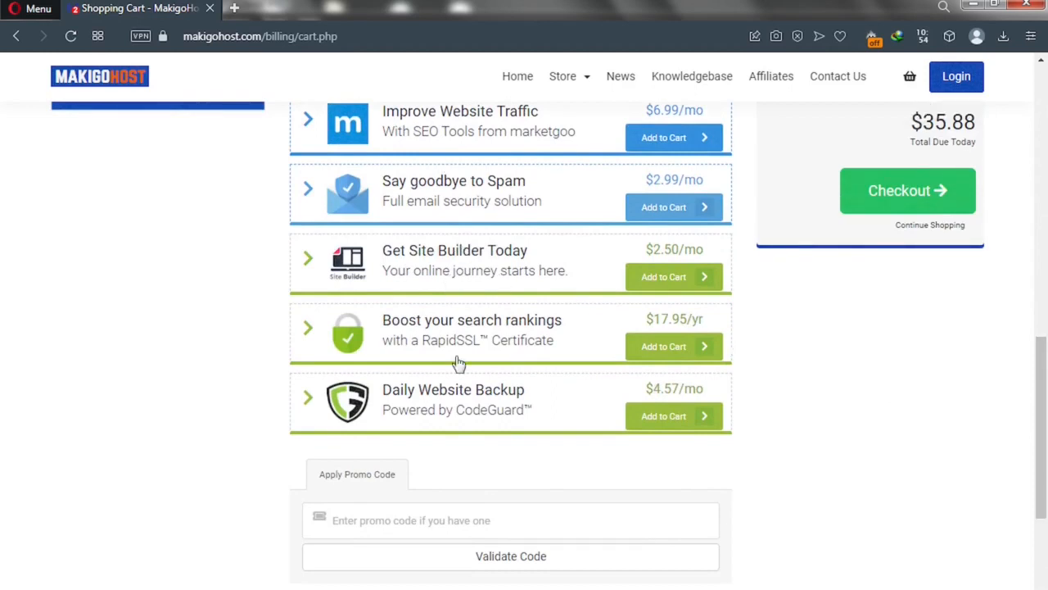
Apply promo code TUBE50 for a 50% discount, leaving $17.94 due today
click(367, 517)
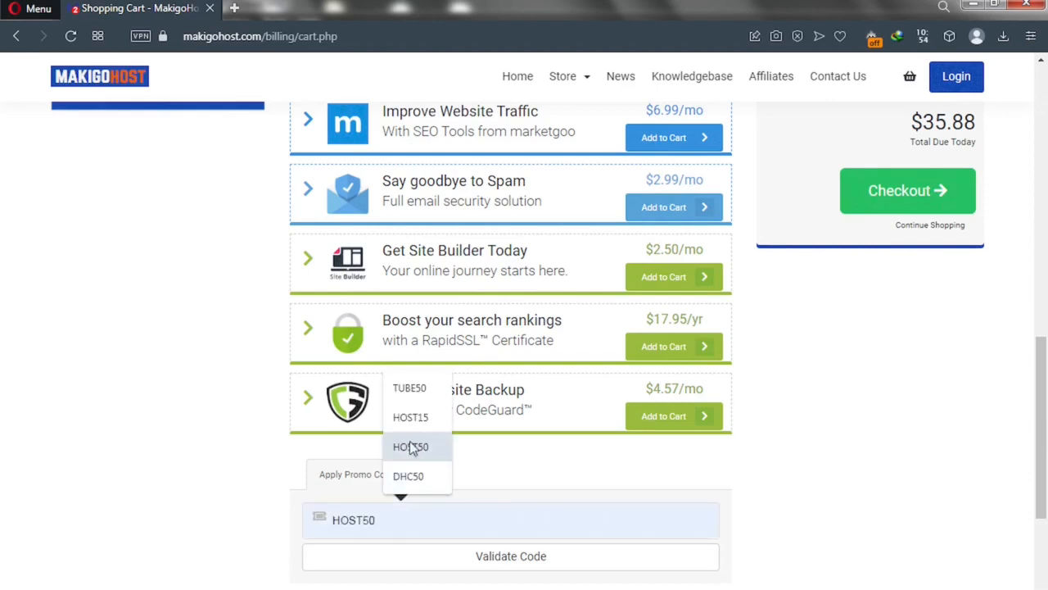
click(410, 390)
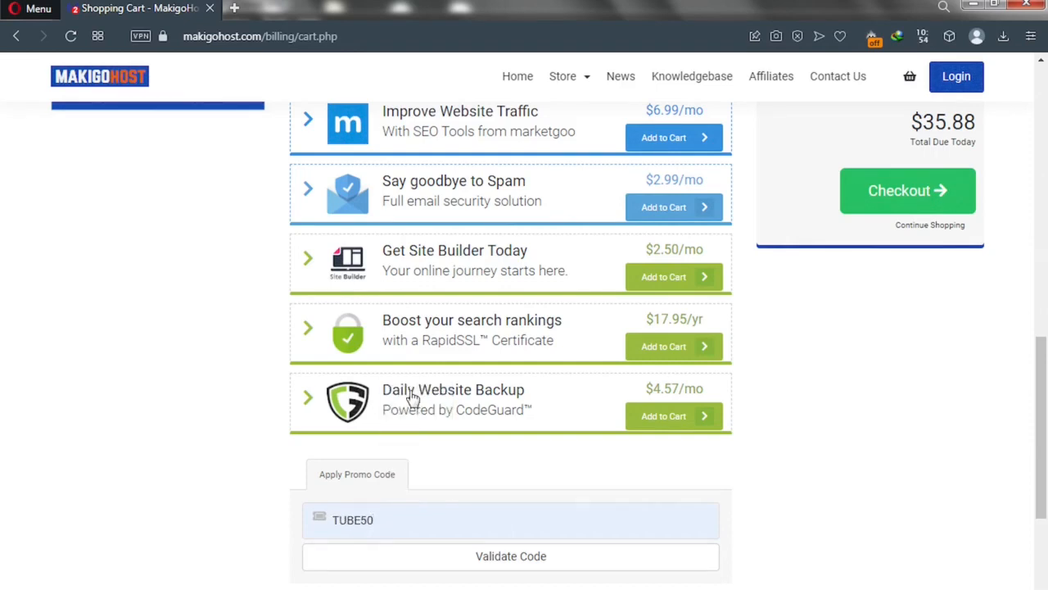
click(467, 568)
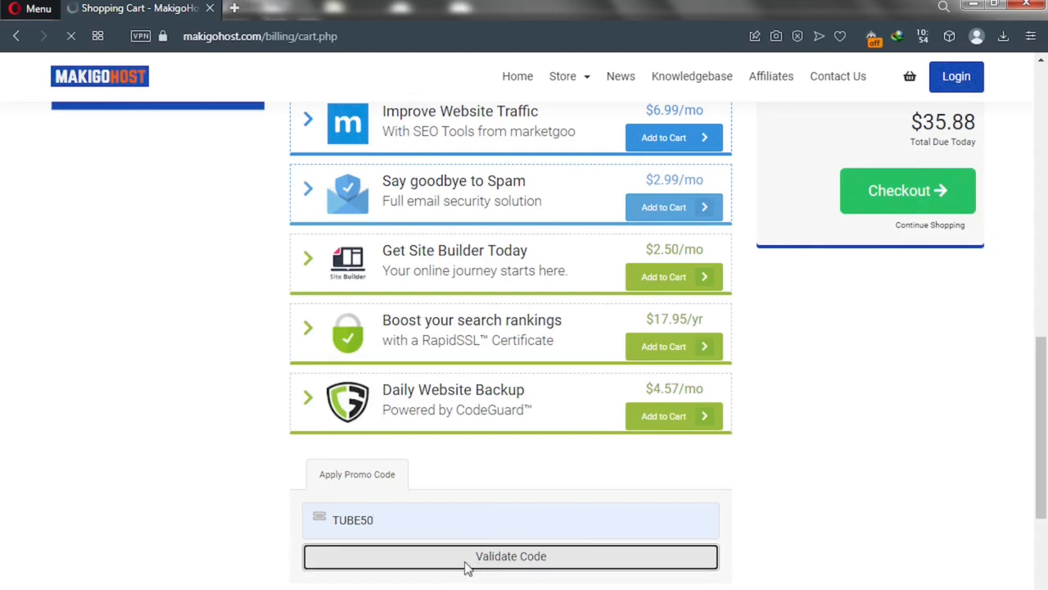
scroll(466, 565, up, 4)
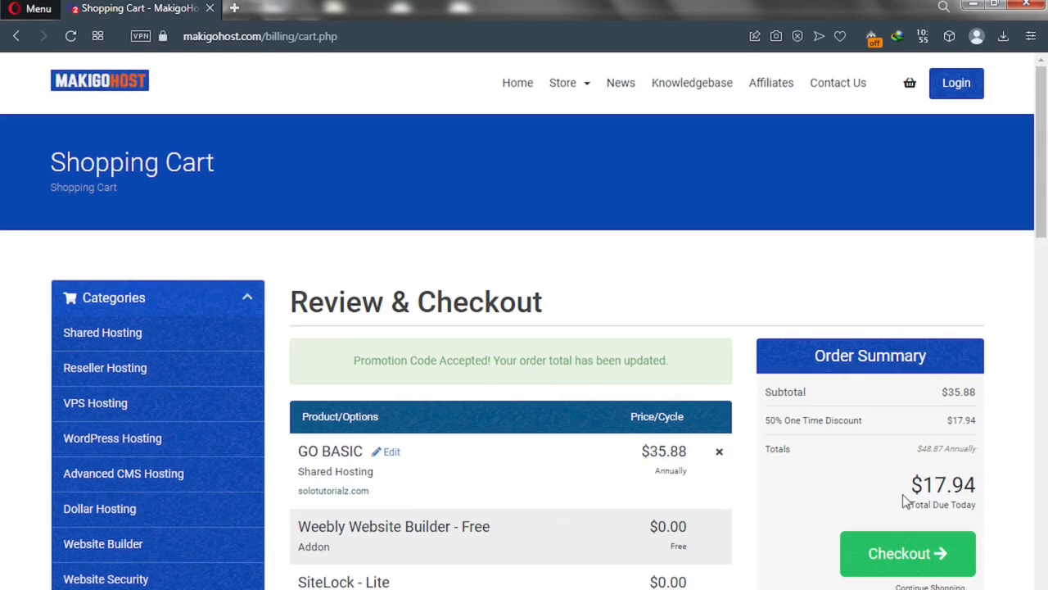
Review the $17.94 due-today and $48.87 annual totals, then proceed to checkout
drag(911, 484, 1011, 492)
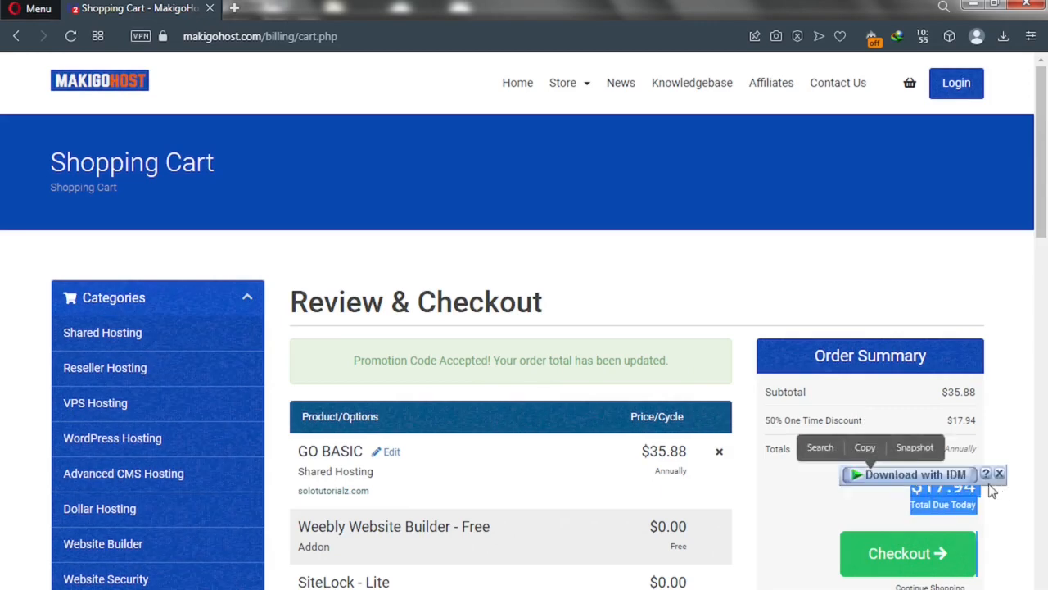
click(986, 500)
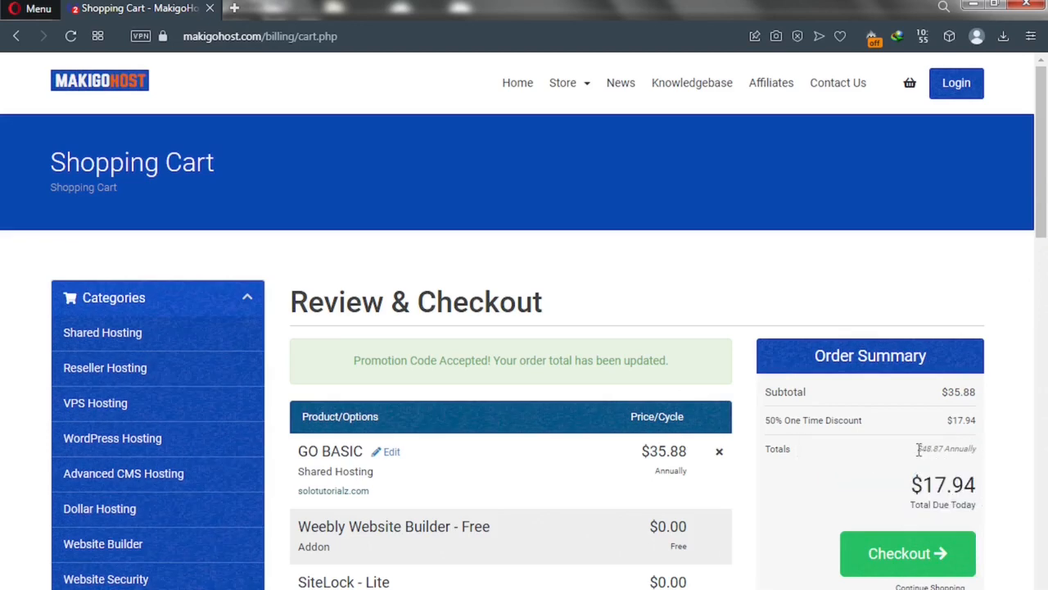
drag(919, 448, 953, 449)
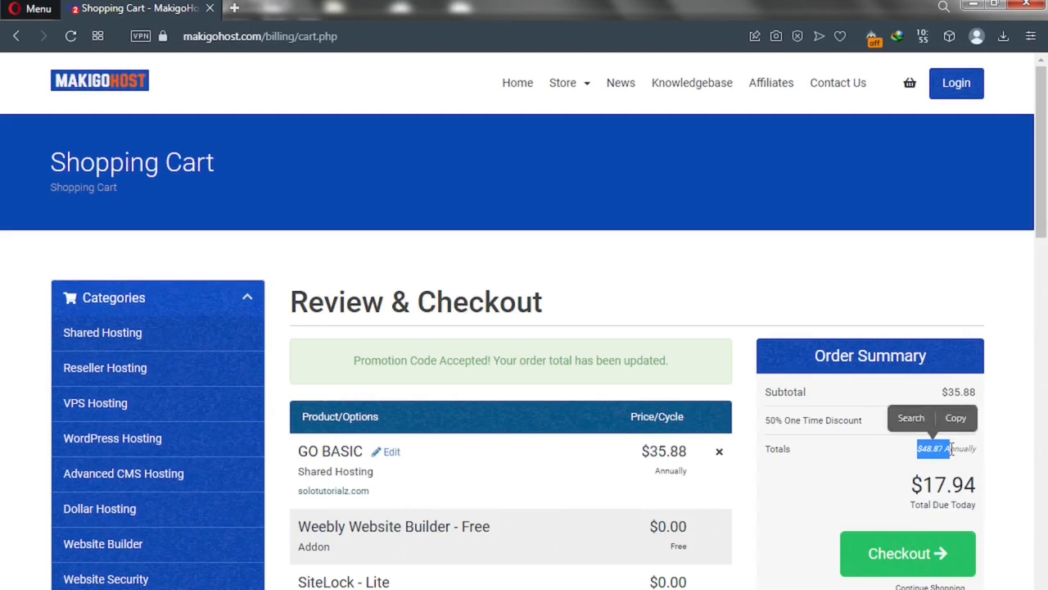
click(901, 452)
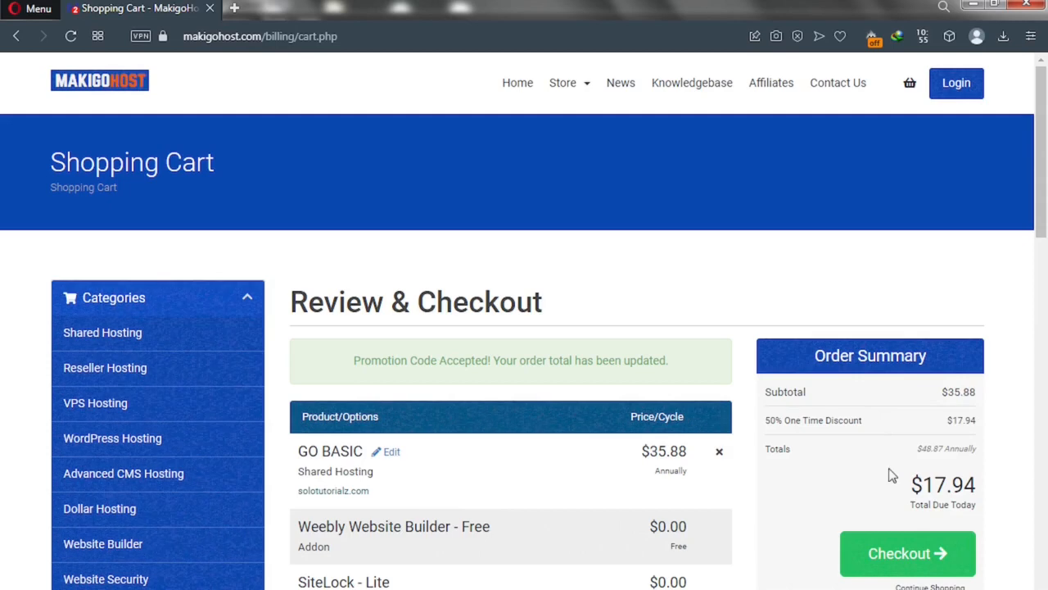
click(887, 566)
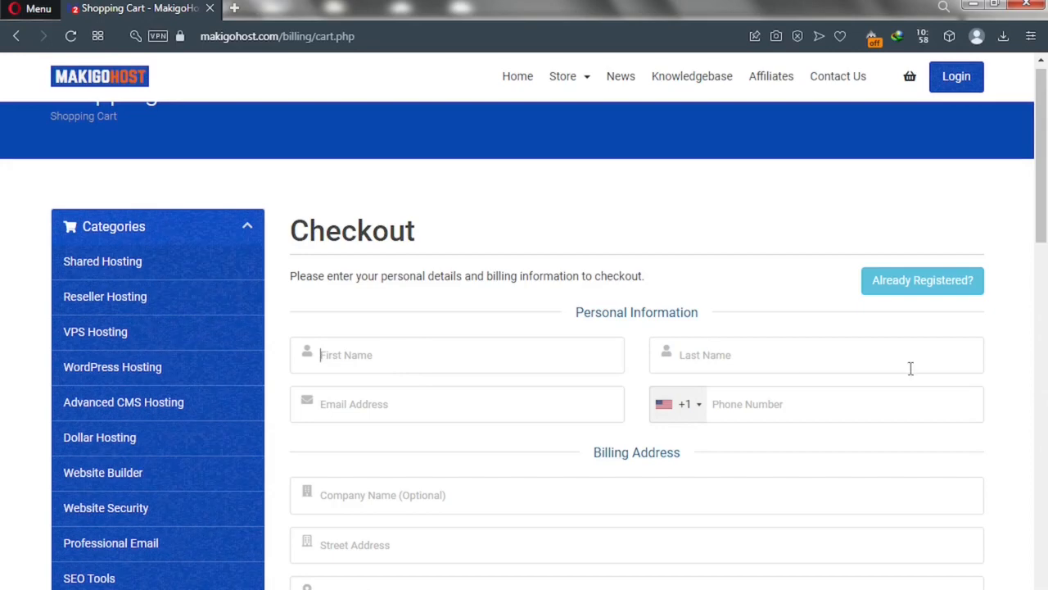
Generate a 20-character password and insert it into both account password fields
drag(1044, 207, 1044, 364)
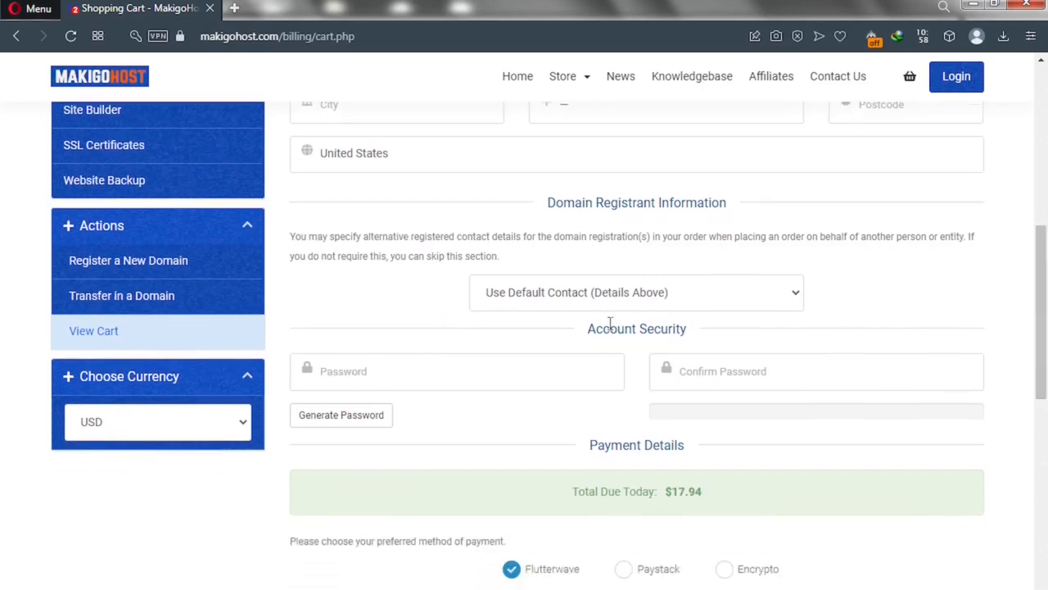
click(350, 417)
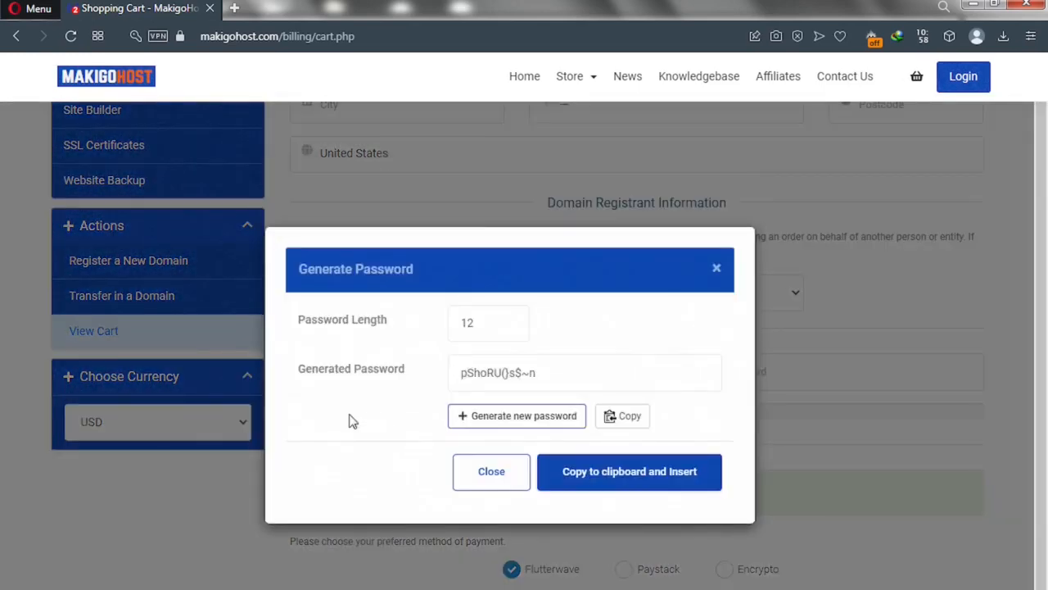
click(487, 322)
key(ctrl+a)
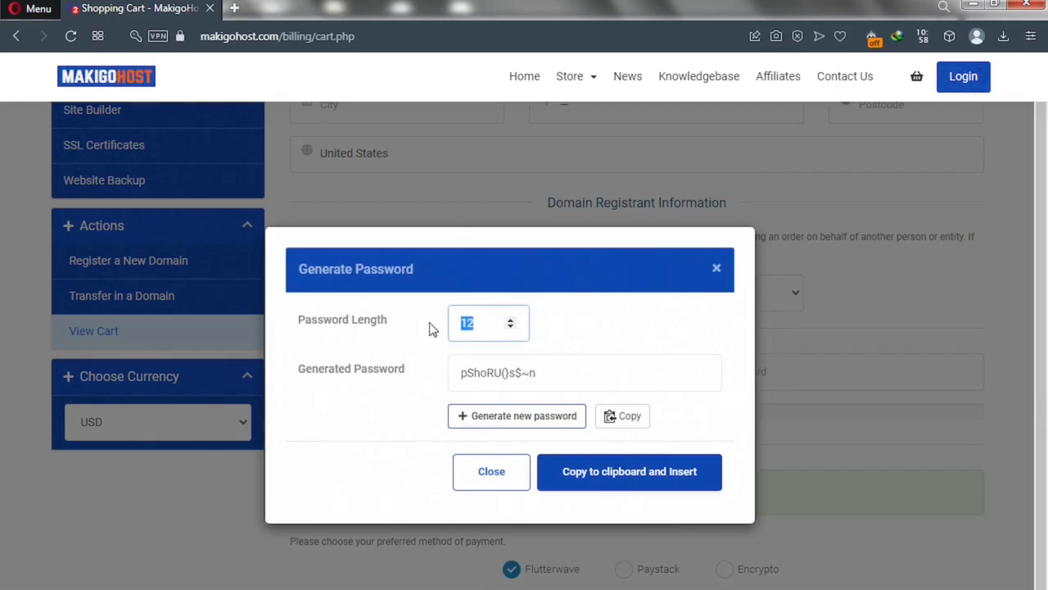
text(20)
click(530, 373)
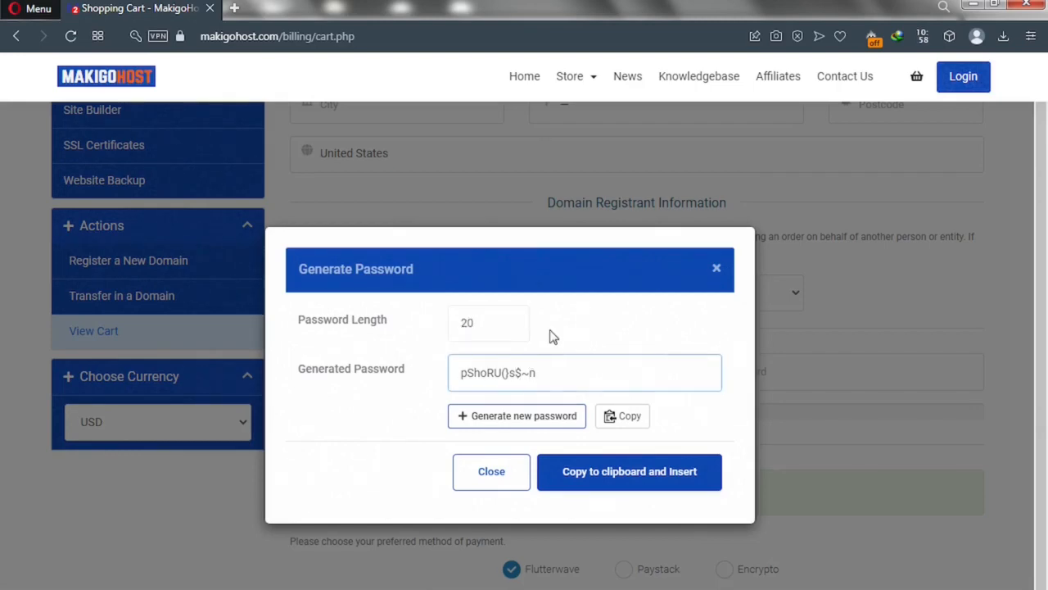
click(553, 335)
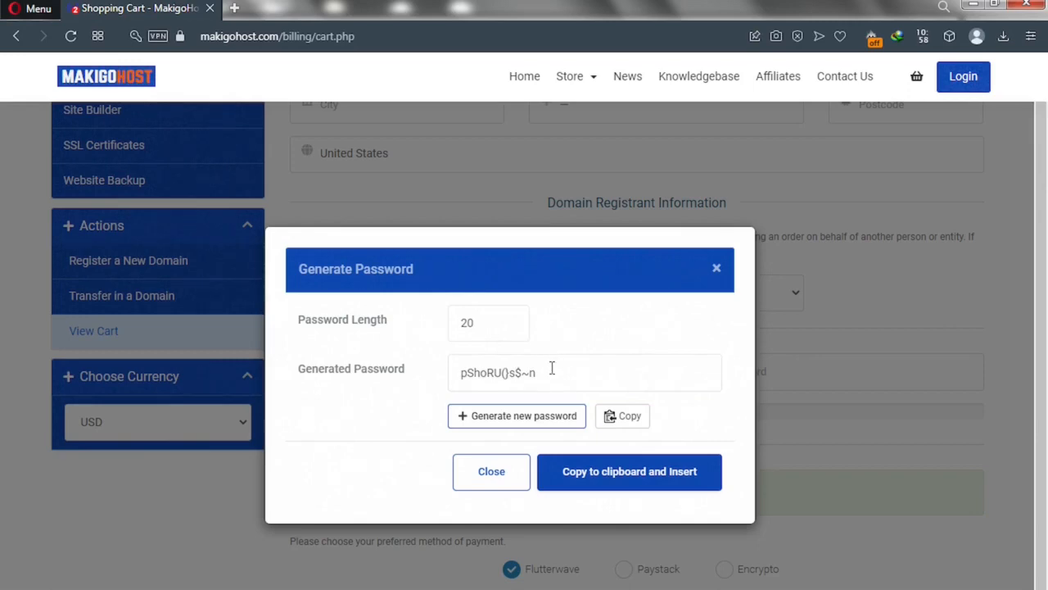
click(529, 420)
drag(574, 372, 450, 372)
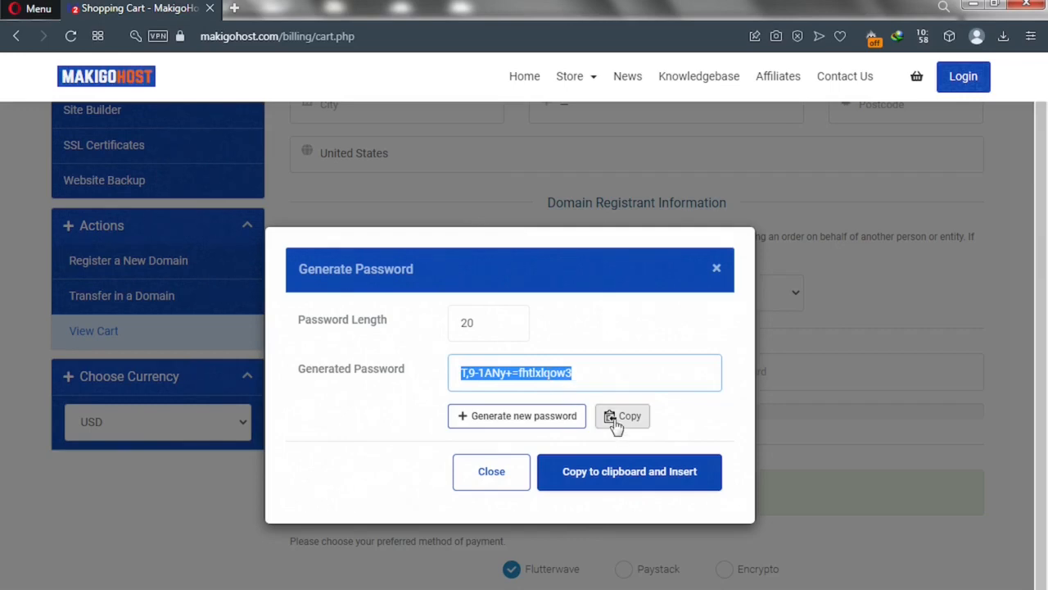
click(609, 479)
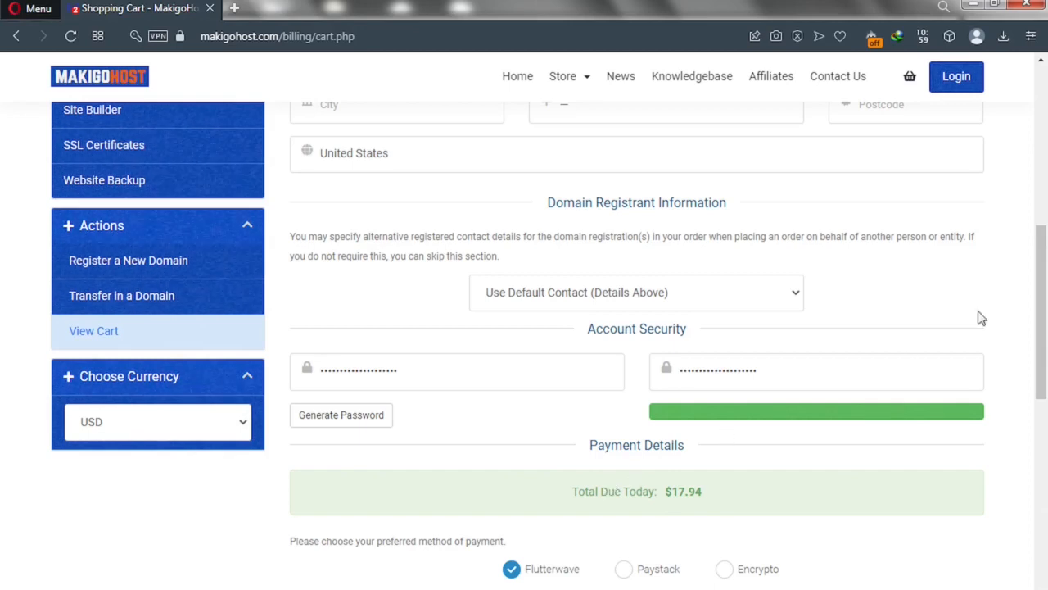
Pay by Encrypto and complete the order, producing unpaid Invoice #214 for $17.94
scroll(1046, 324, down, 1)
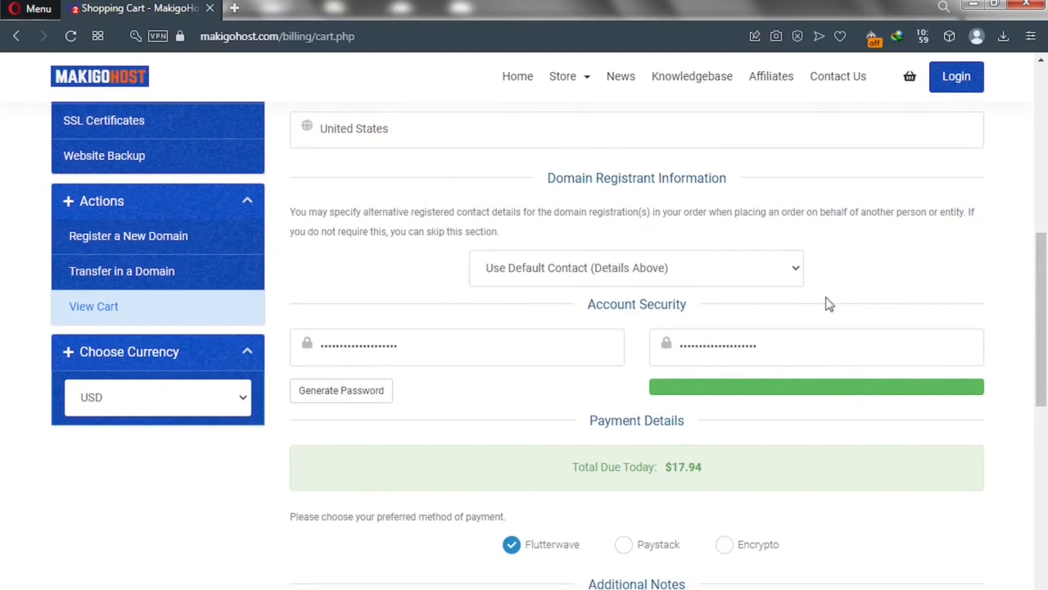
drag(1045, 348, 1045, 385)
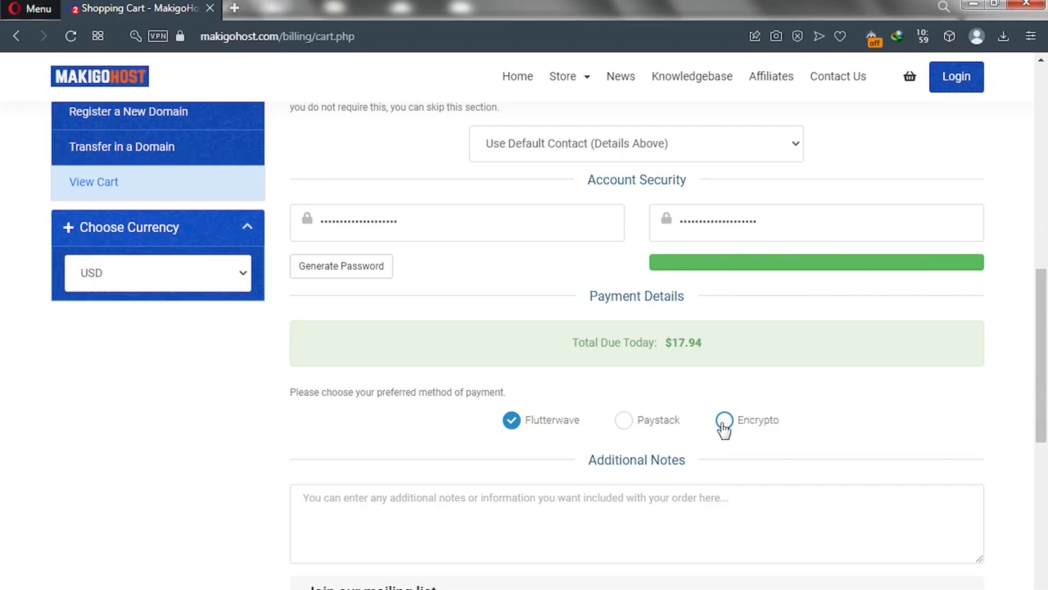
drag(1044, 325, 1046, 144)
scroll(1045, 144, up, 1)
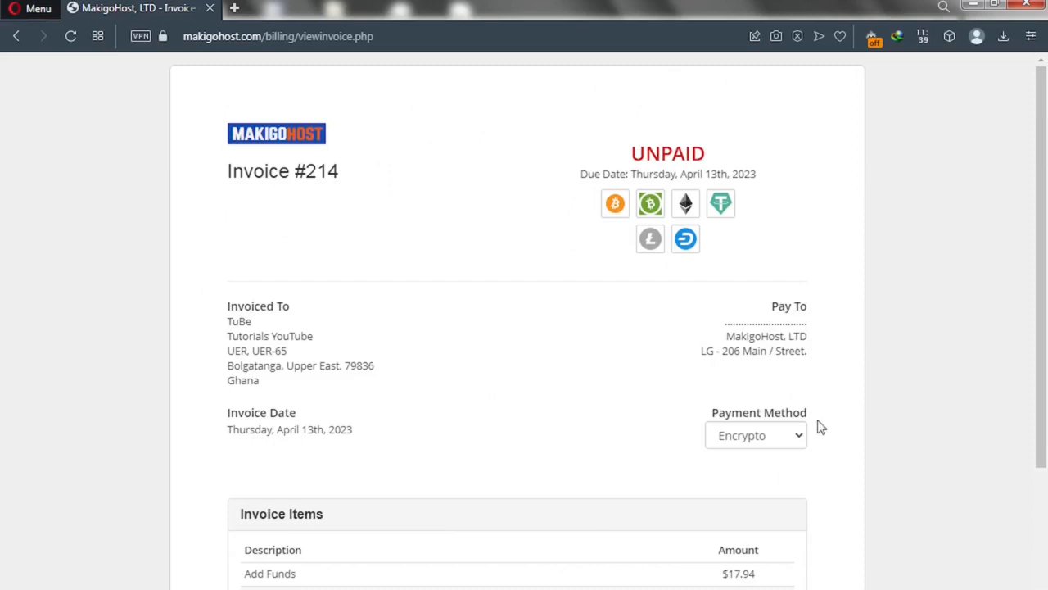
Switch Invoice #214's payment method to Flutterwave, showing the USD 18.39 card form
click(759, 440)
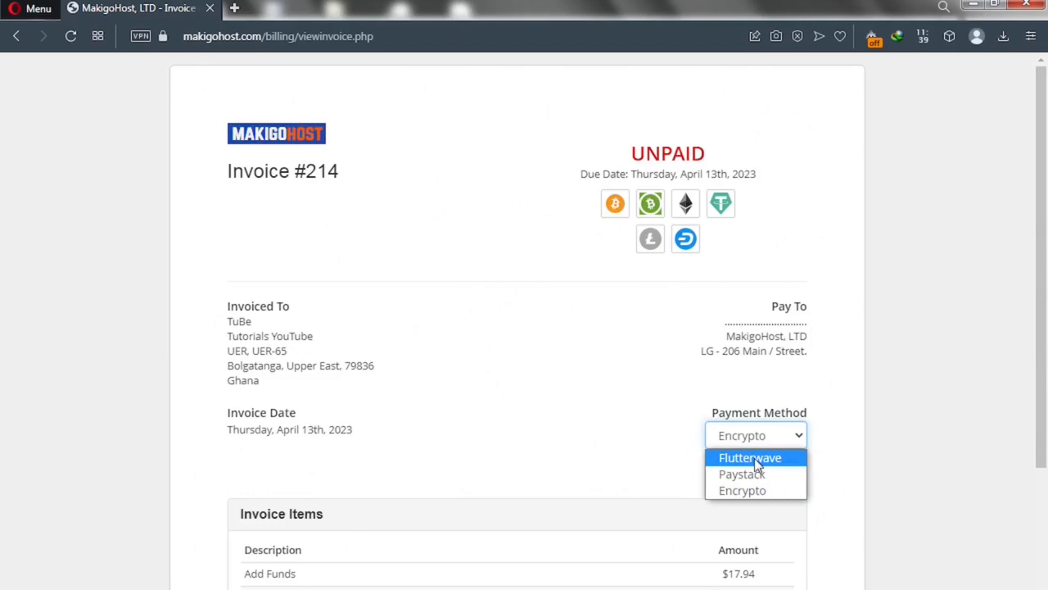
click(1045, 393)
drag(1045, 397, 1044, 472)
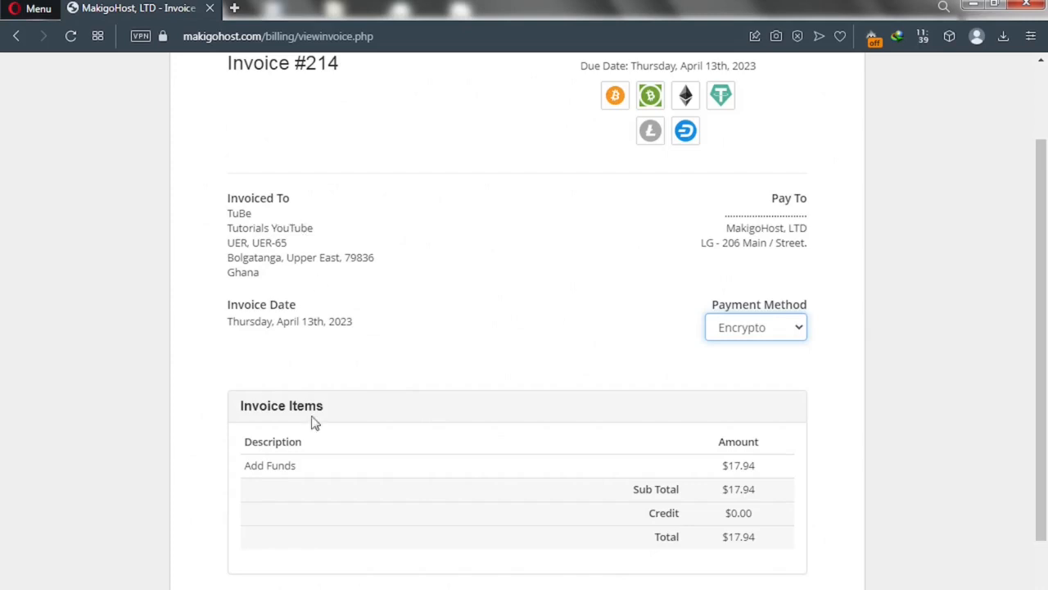
click(771, 338)
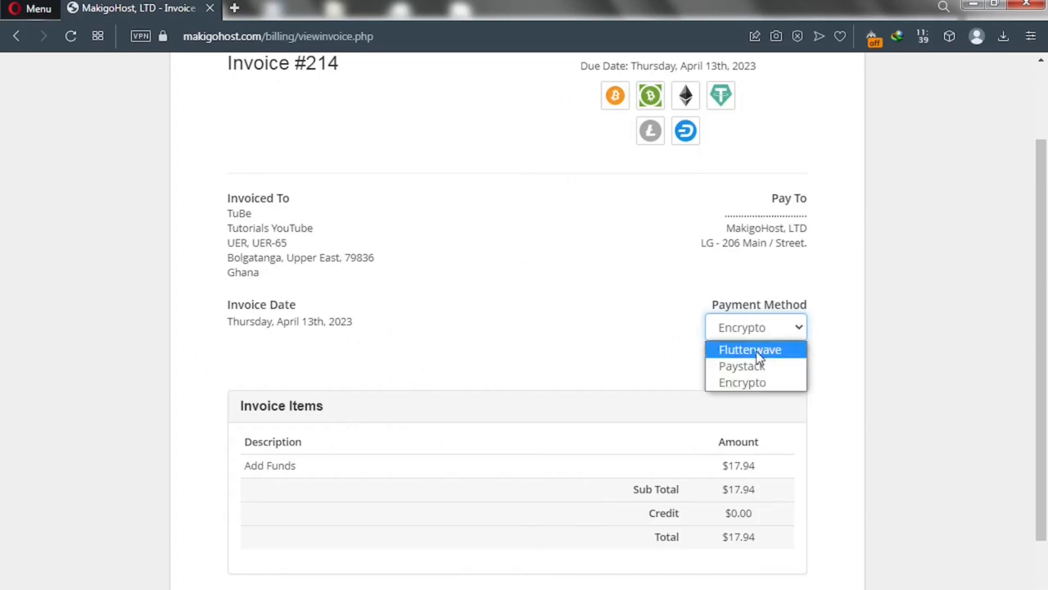
click(759, 358)
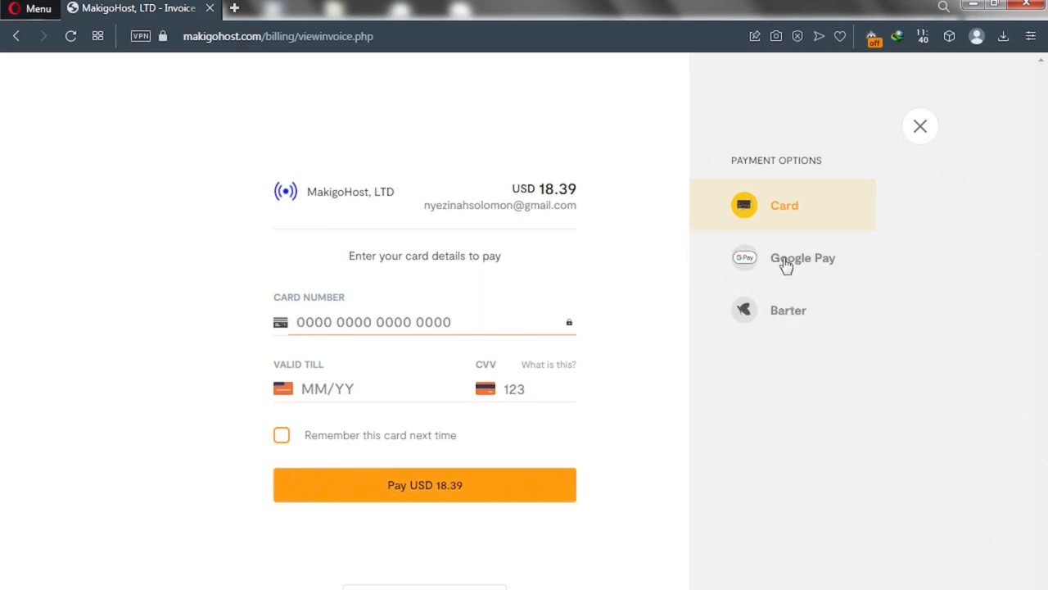
Choose Google Pay under Payment Options and start the Pay with G Pay payment
click(786, 264)
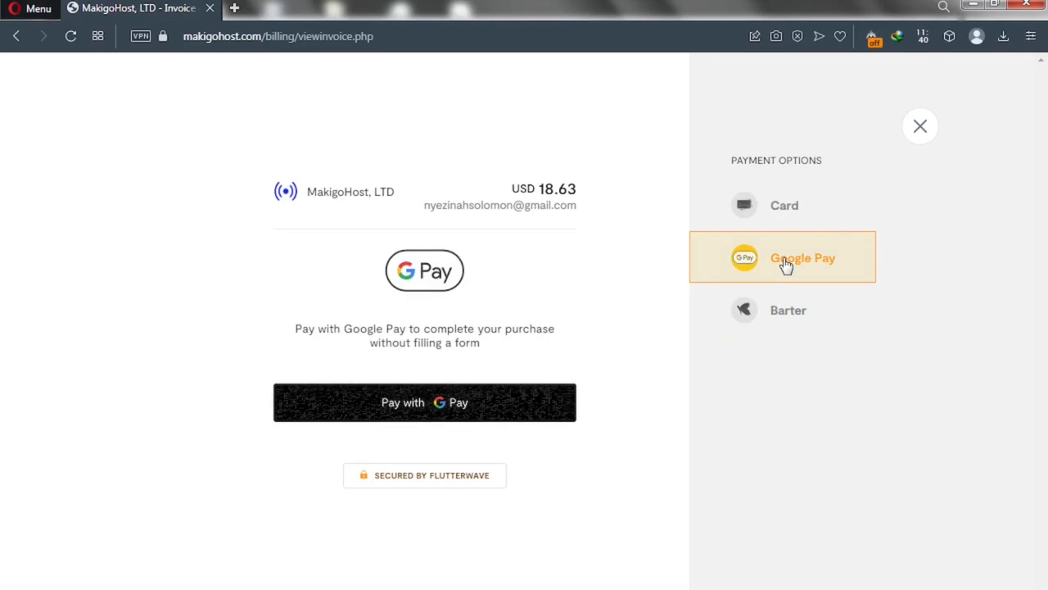
click(424, 410)
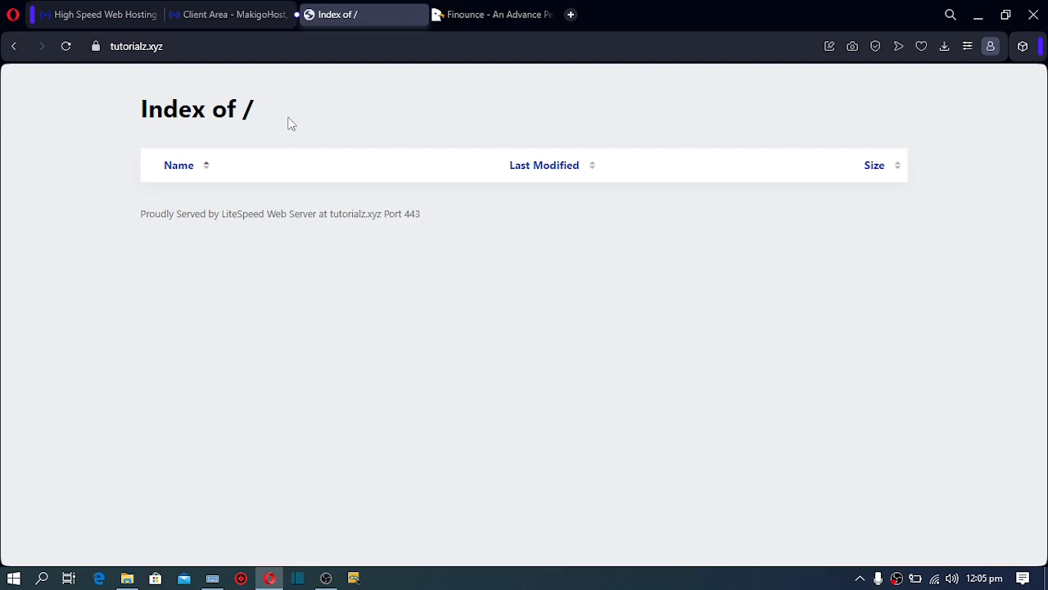
Inspect the empty tutorialz.xyz 'Index of /' page, then return to the MakigoHost product details
drag(123, 119, 276, 172)
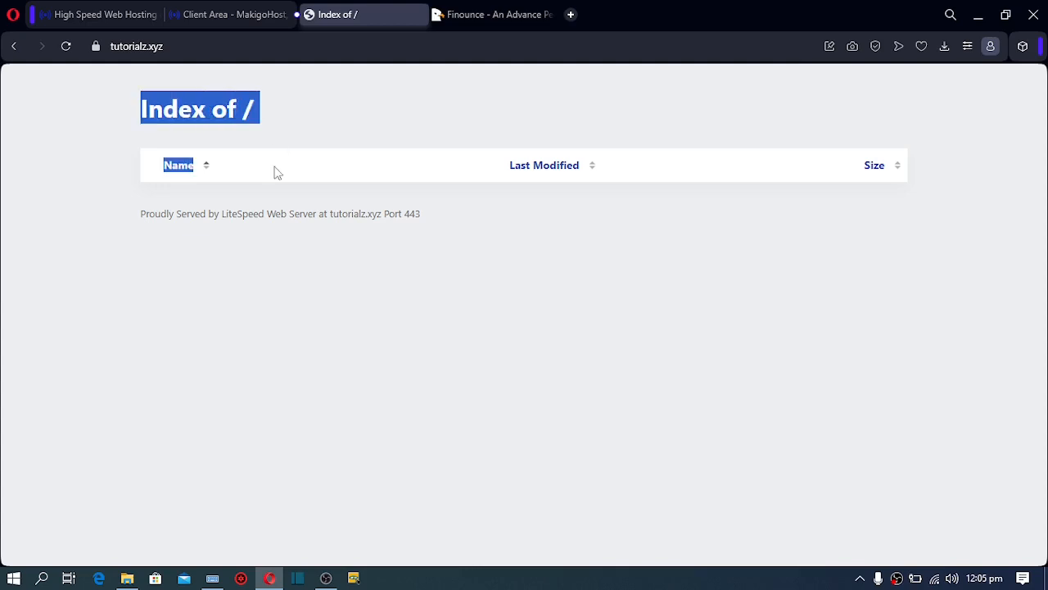
triple_click(290, 362)
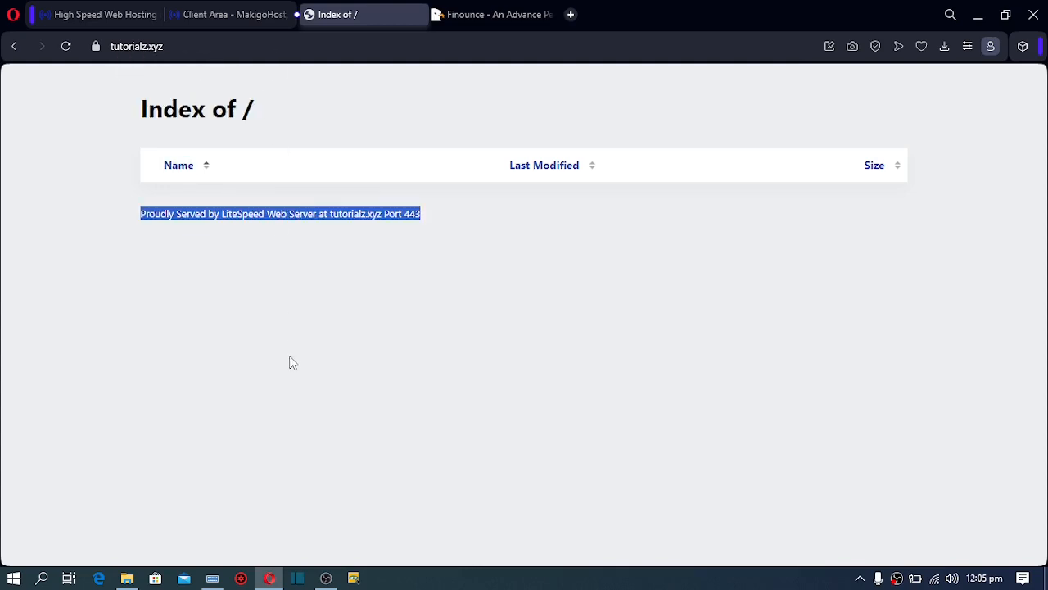
click(327, 334)
click(124, 46)
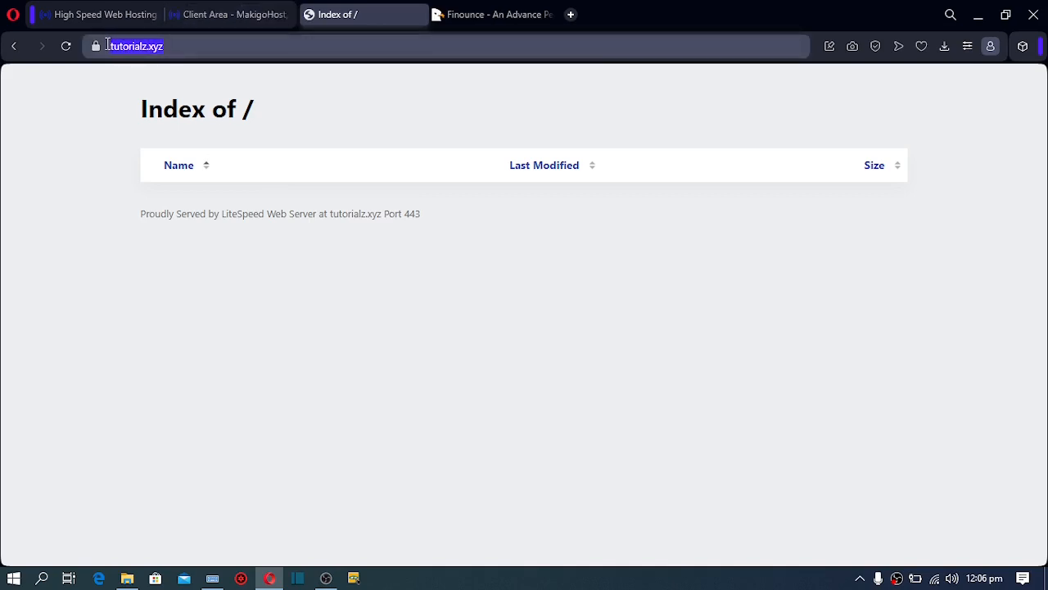
triple_click(68, 166)
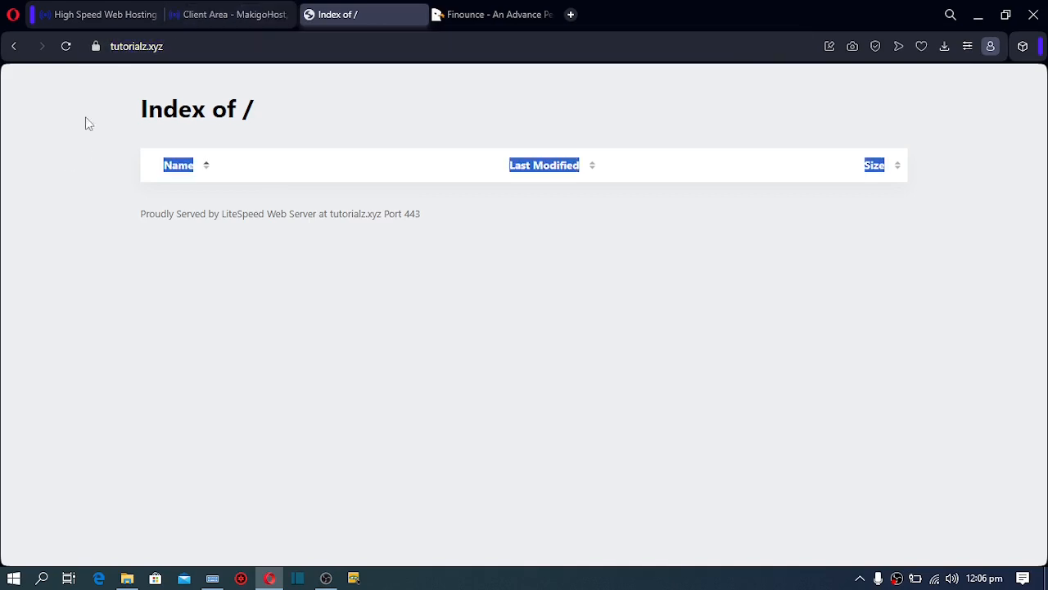
click(164, 45)
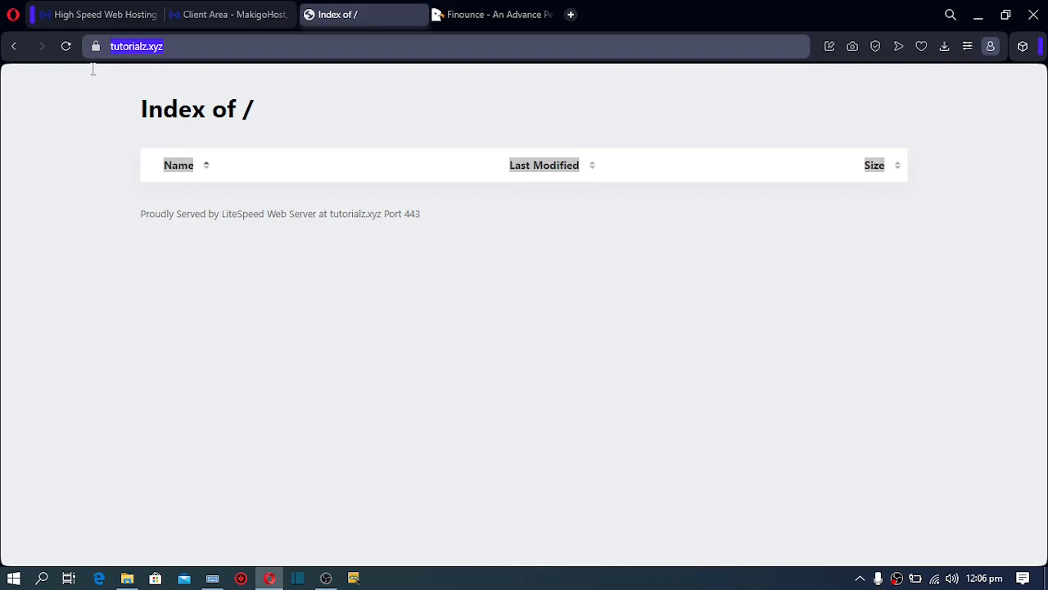
click(114, 171)
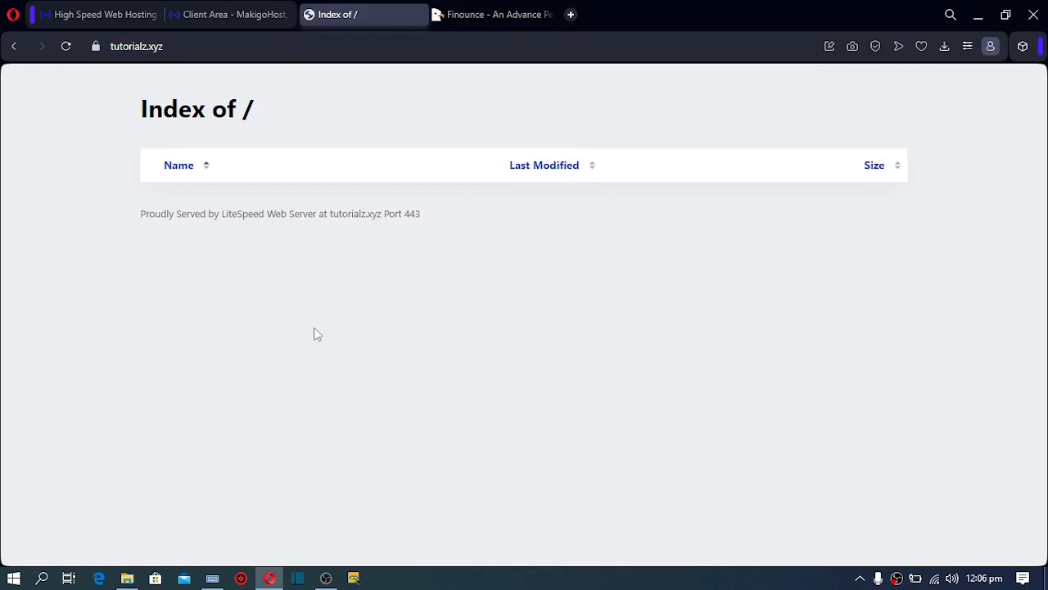
click(259, 10)
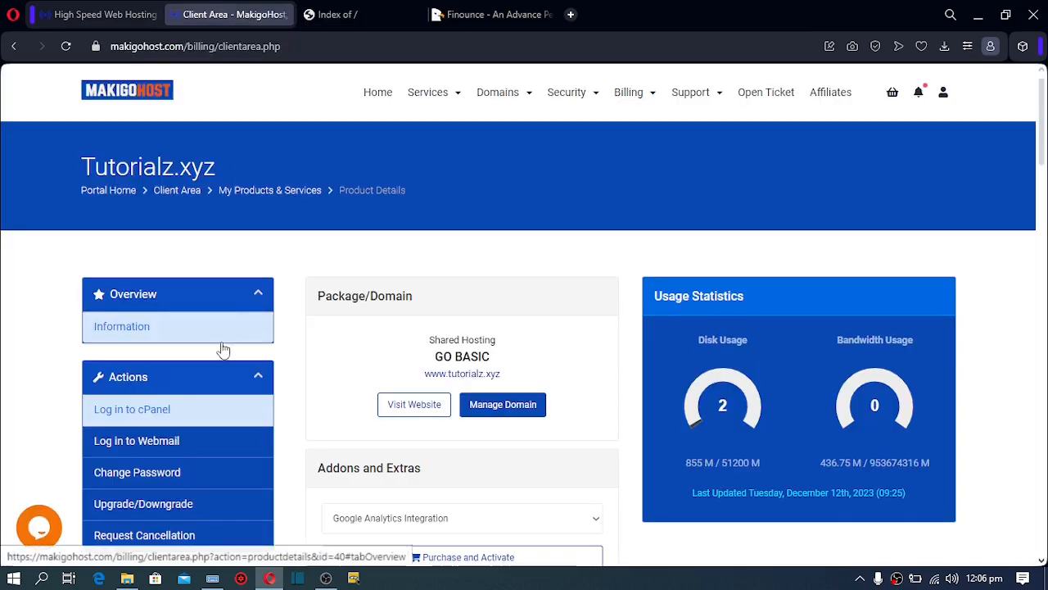
Use 'Log in to cPanel' to reach the tutorialz.xyz cPanel Tools dashboard
click(145, 416)
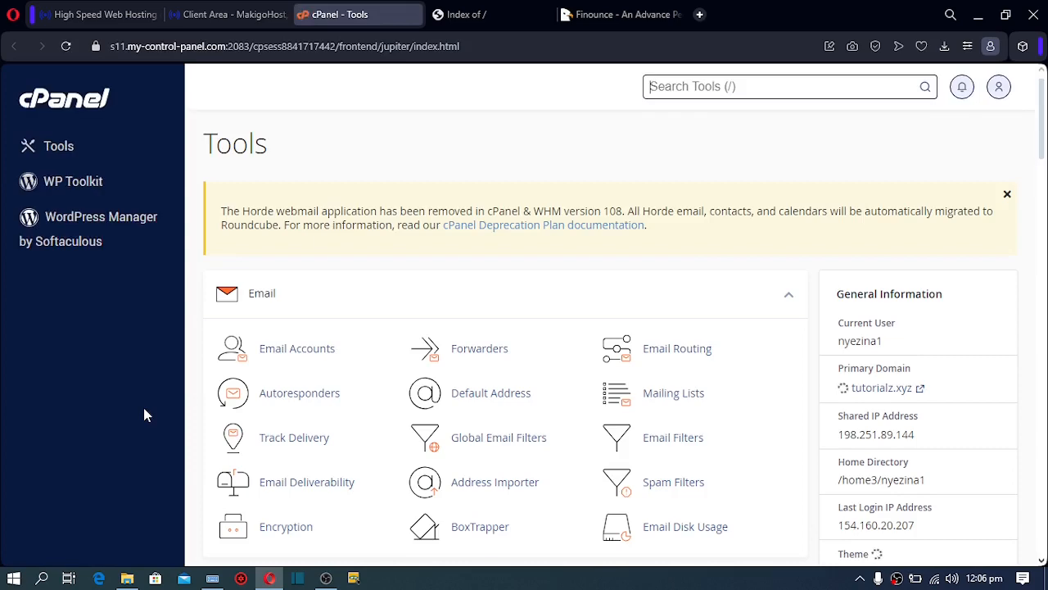
Search the cPanel tools for 'file' and launch File Manager
click(661, 87)
text(file)
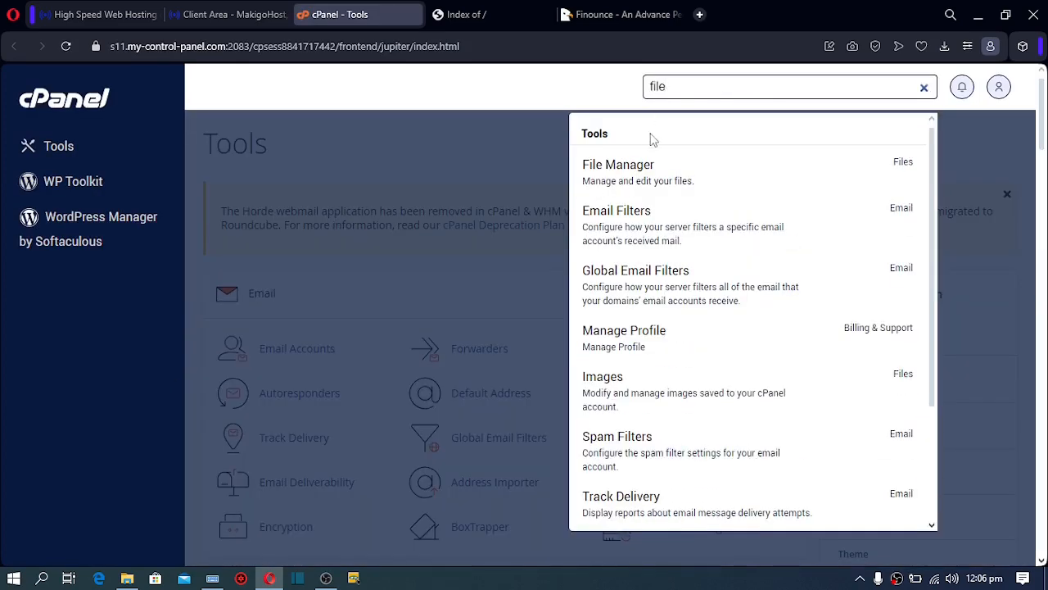
click(639, 168)
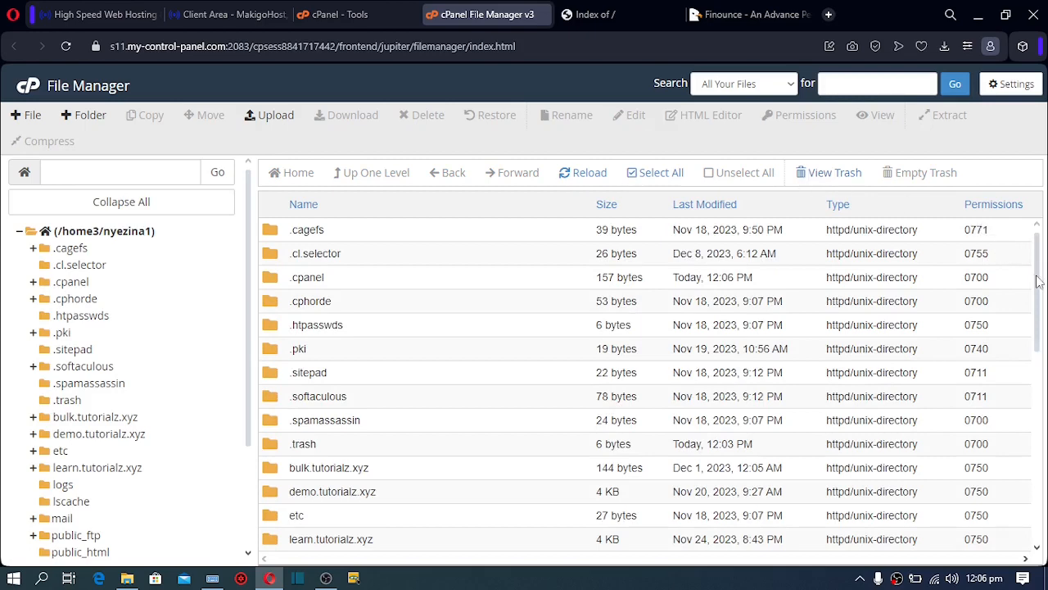
Compare with the blank live-site listing, then open public_html, which is empty
scroll(1039, 281, down, 3)
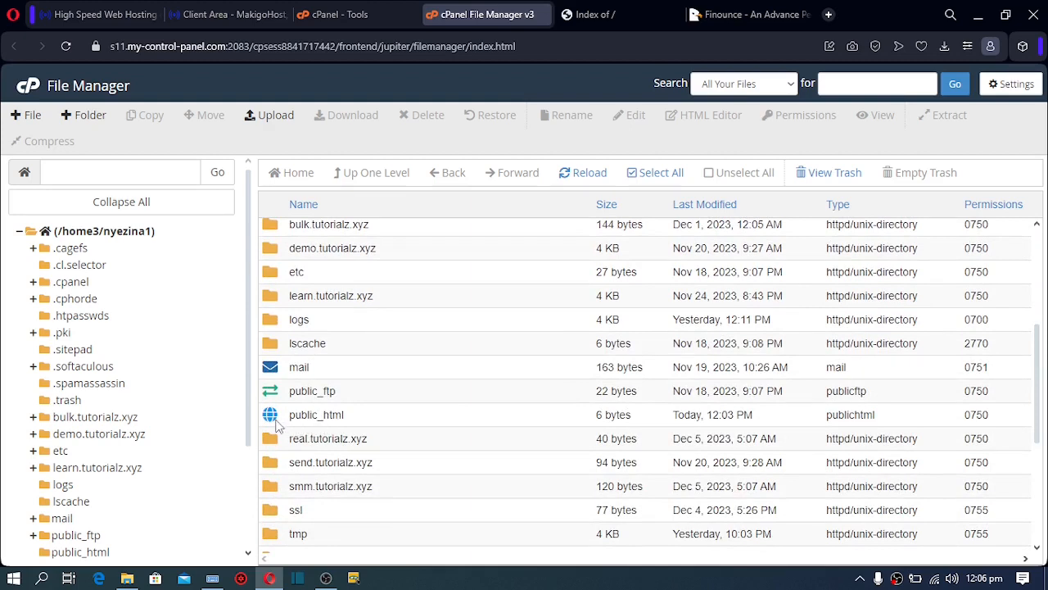
click(599, 15)
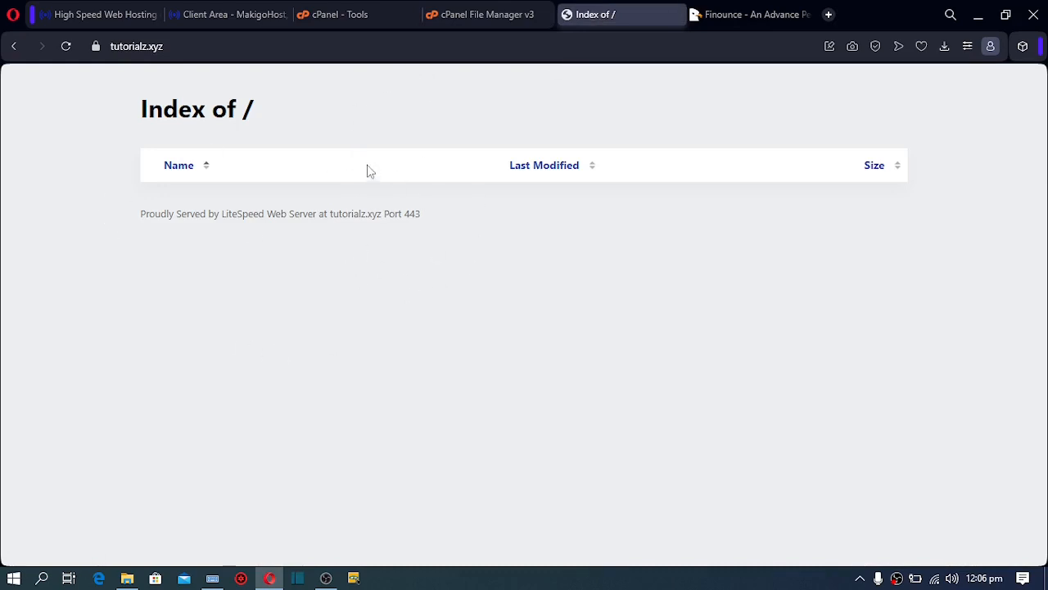
click(479, 25)
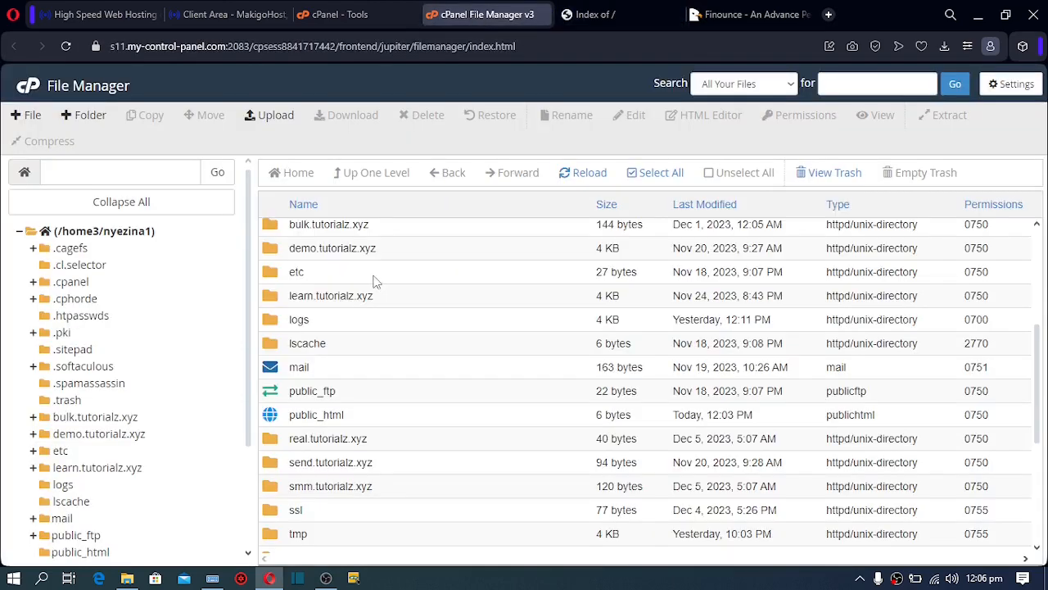
double_click(272, 418)
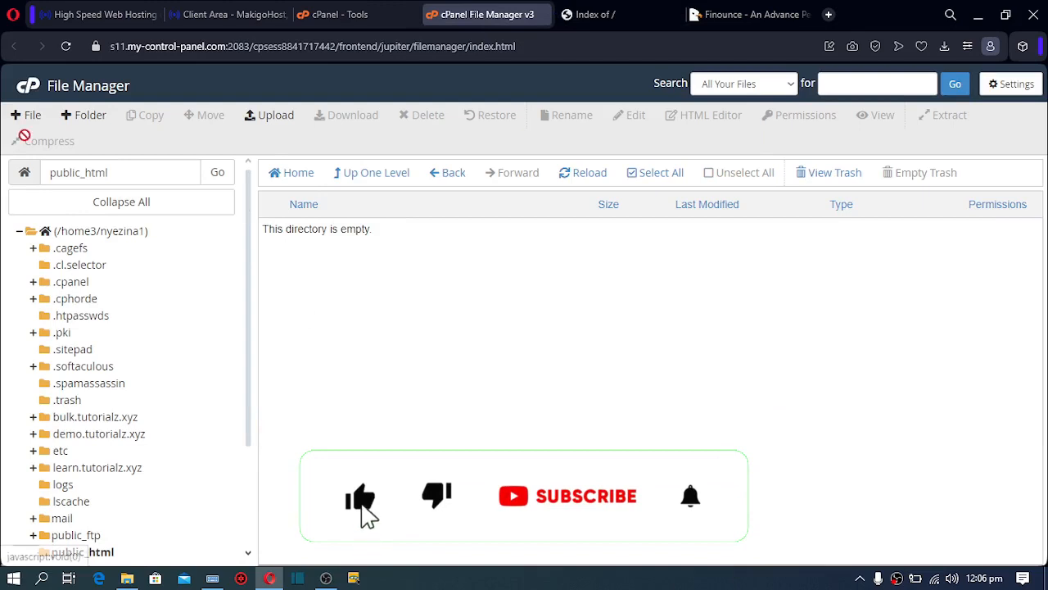
Create a new empty file named file.txt in public_html
click(33, 115)
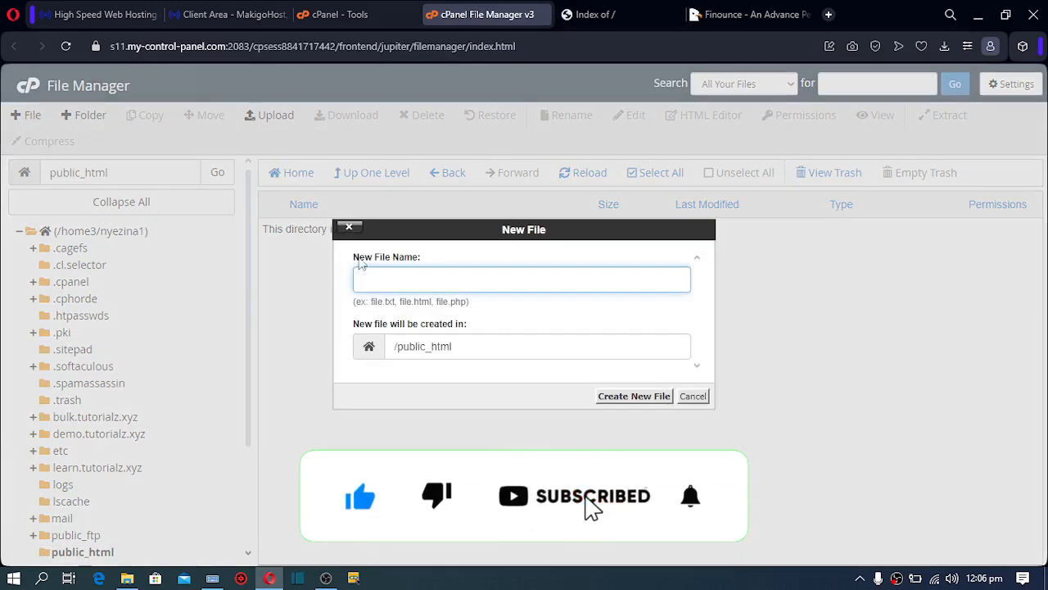
click(389, 302)
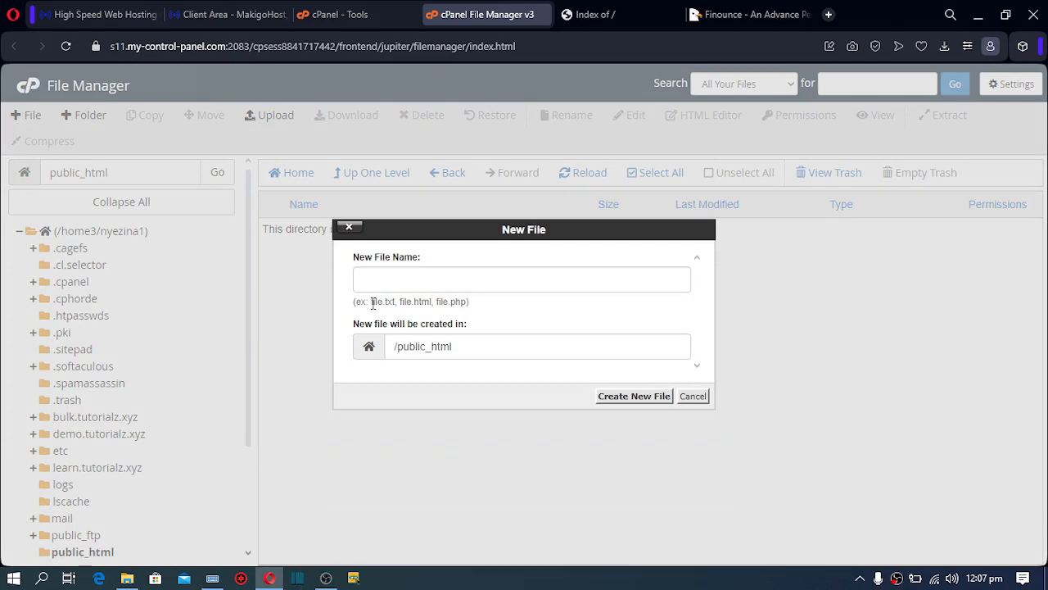
drag(371, 302, 397, 304)
click(381, 270)
click(379, 281)
key(ctrl+v)
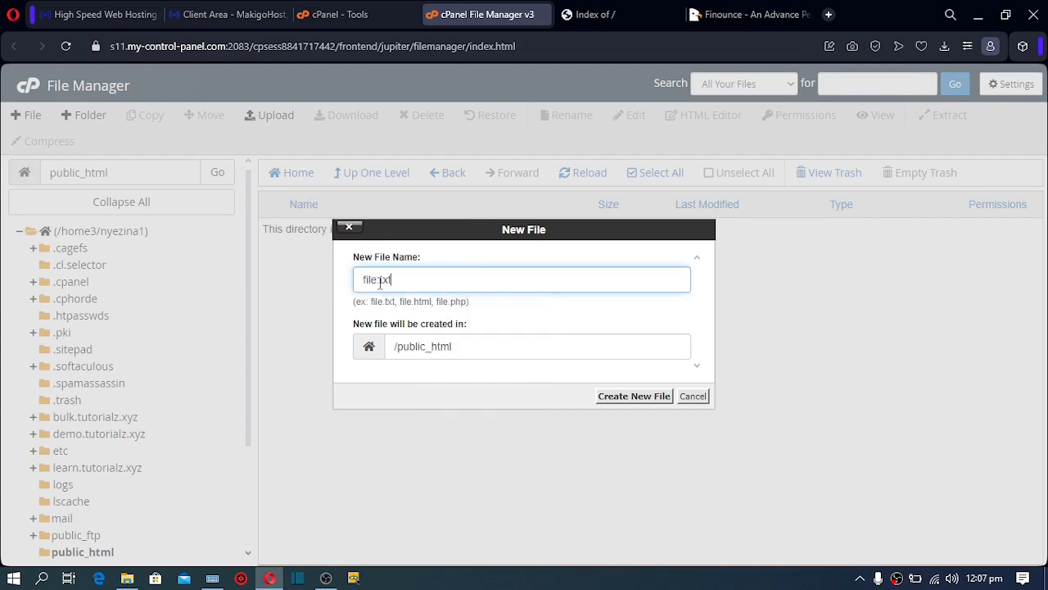
click(642, 397)
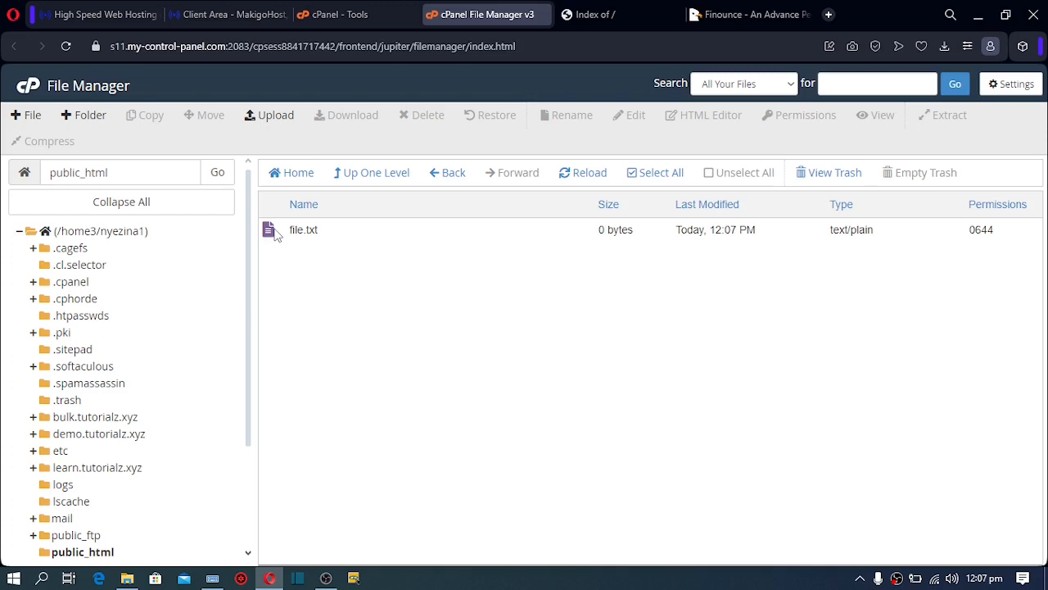
Reload the tutorialz.xyz listing to confirm file.txt appears there
click(589, 16)
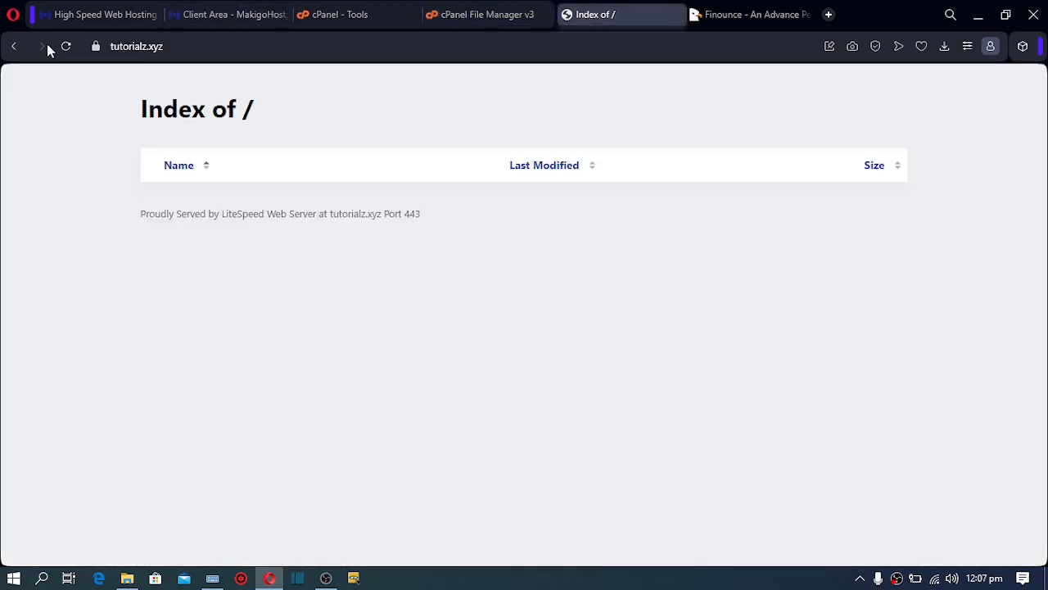
click(66, 47)
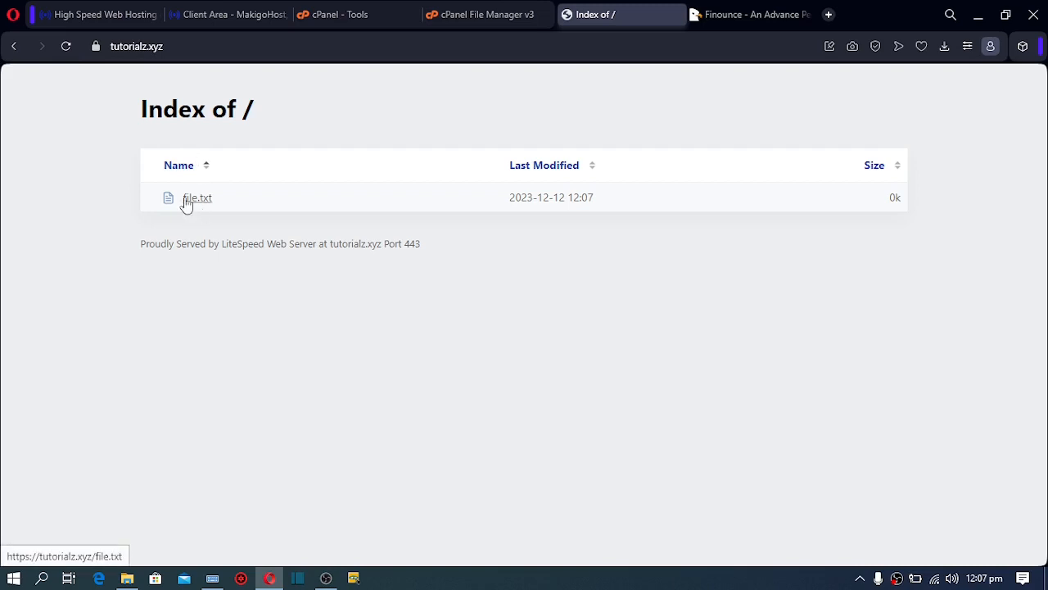
click(458, 16)
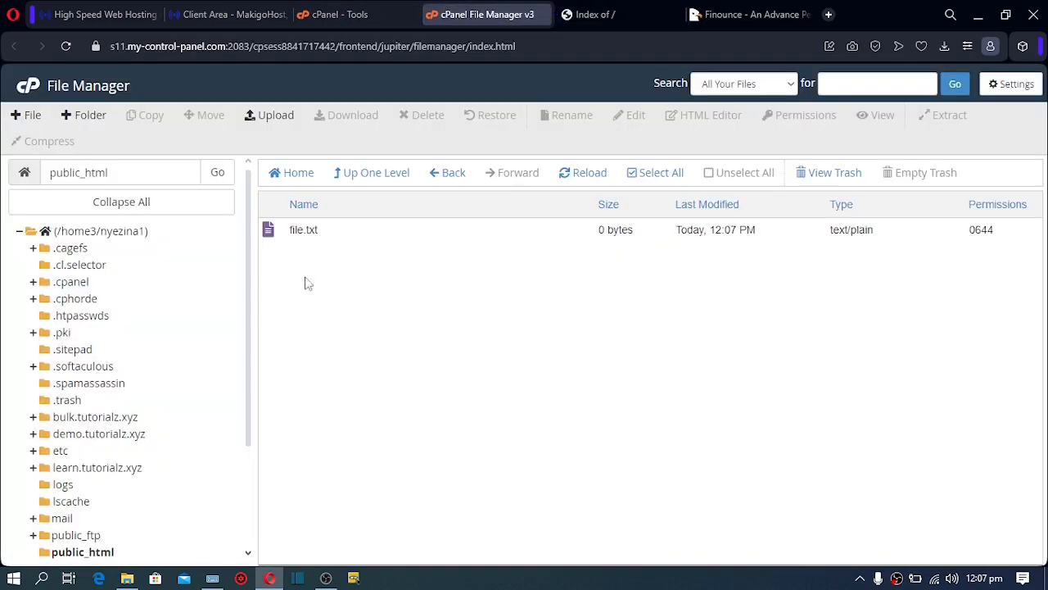
Edit file.txt so it reads 'Welcome home' and save the changes
click(276, 235)
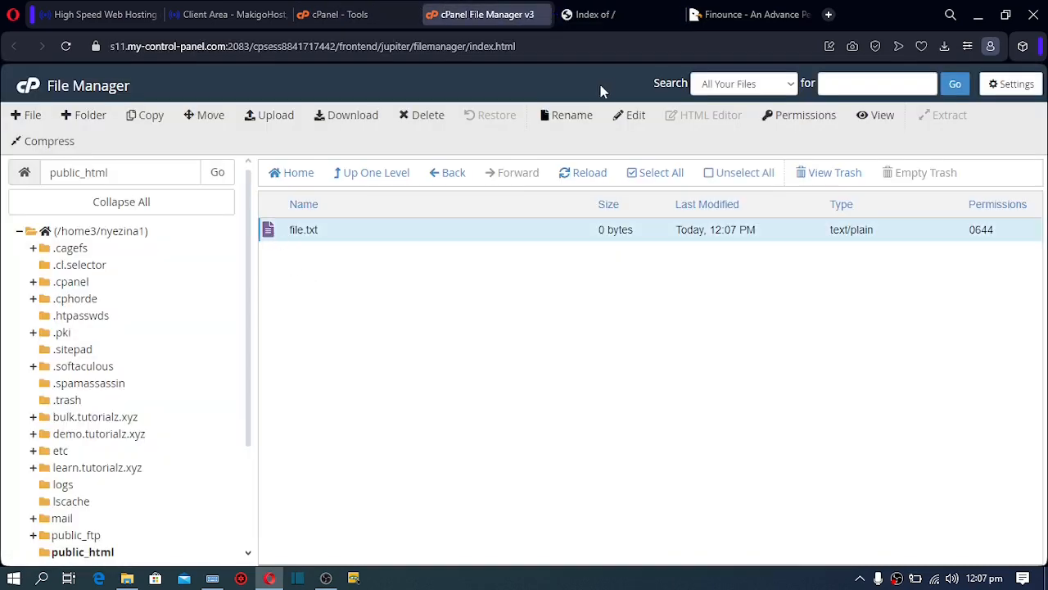
click(632, 115)
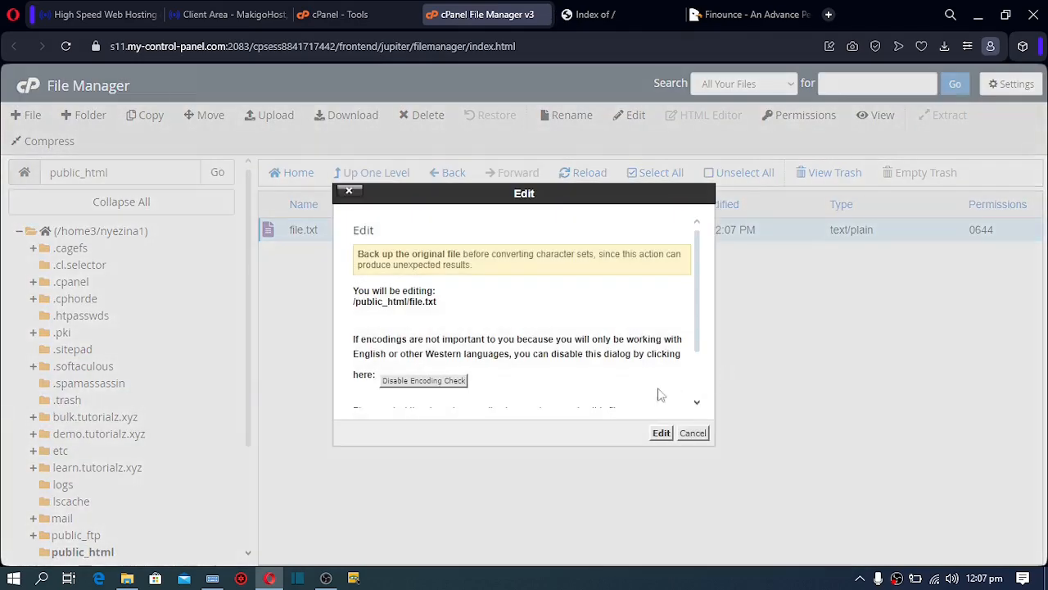
click(661, 434)
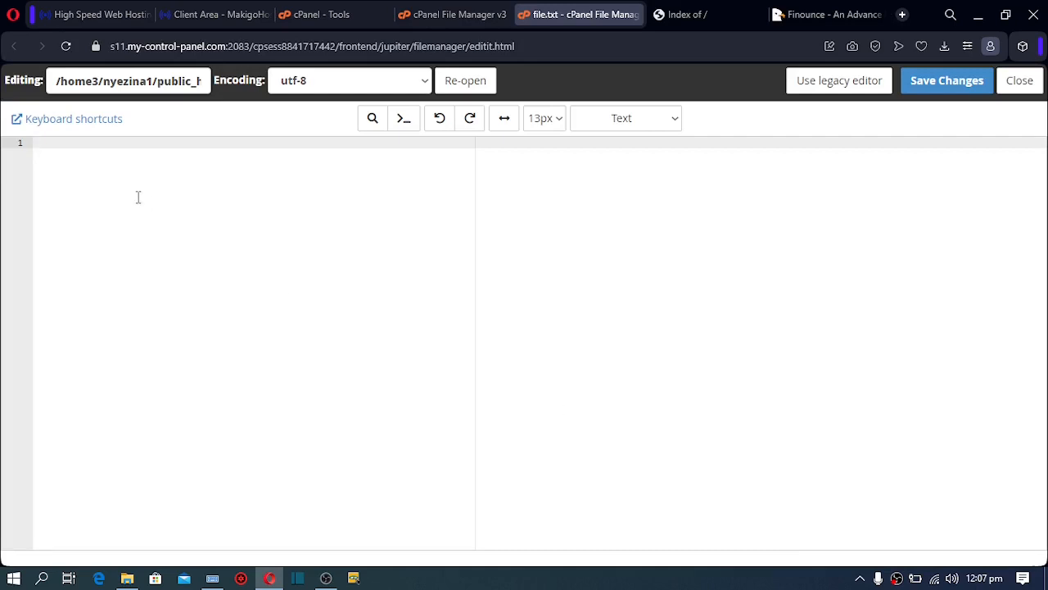
text(Welcome home)
click(948, 87)
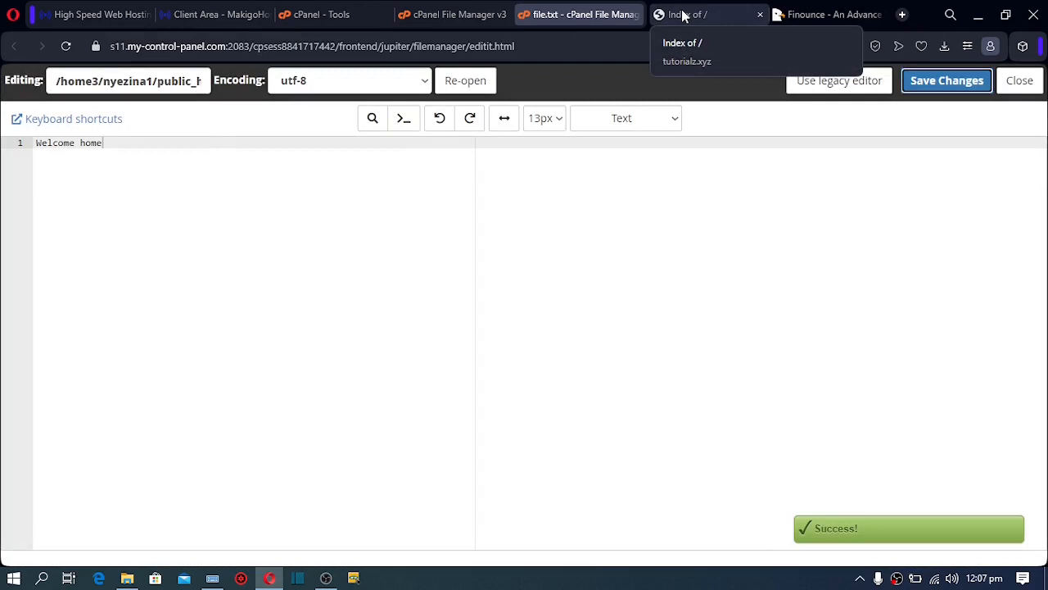
click(678, 14)
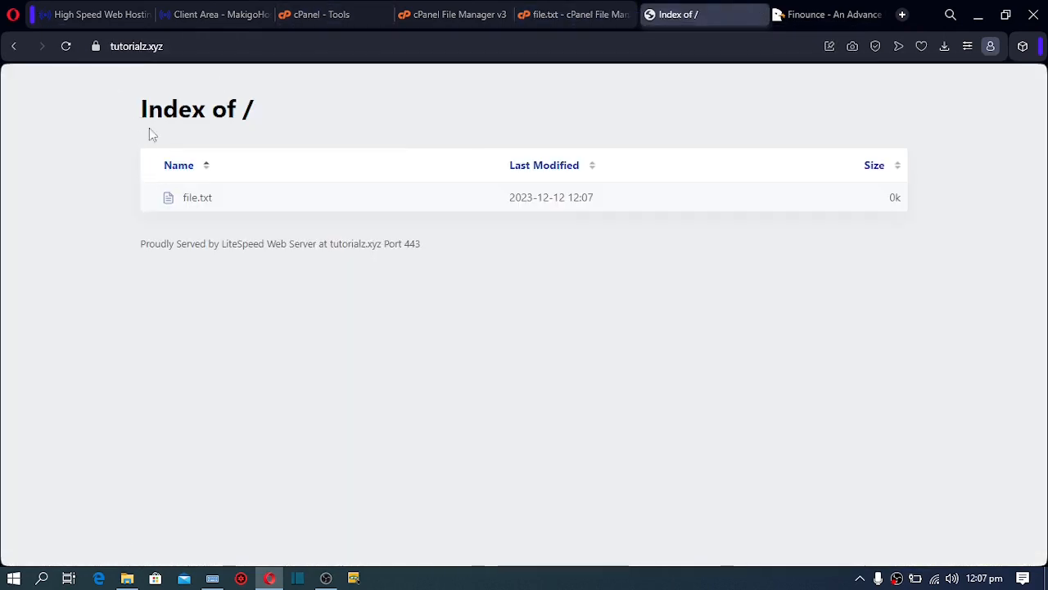
Open file.txt on tutorialz.xyz and check it displays 'Welcome home'
click(197, 204)
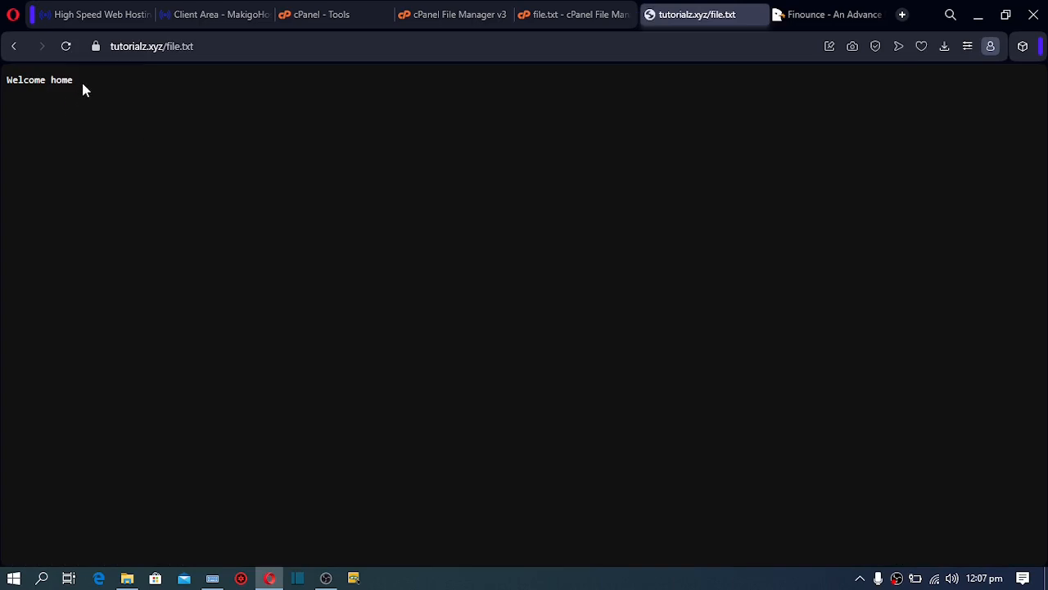
drag(83, 85, 1, 87)
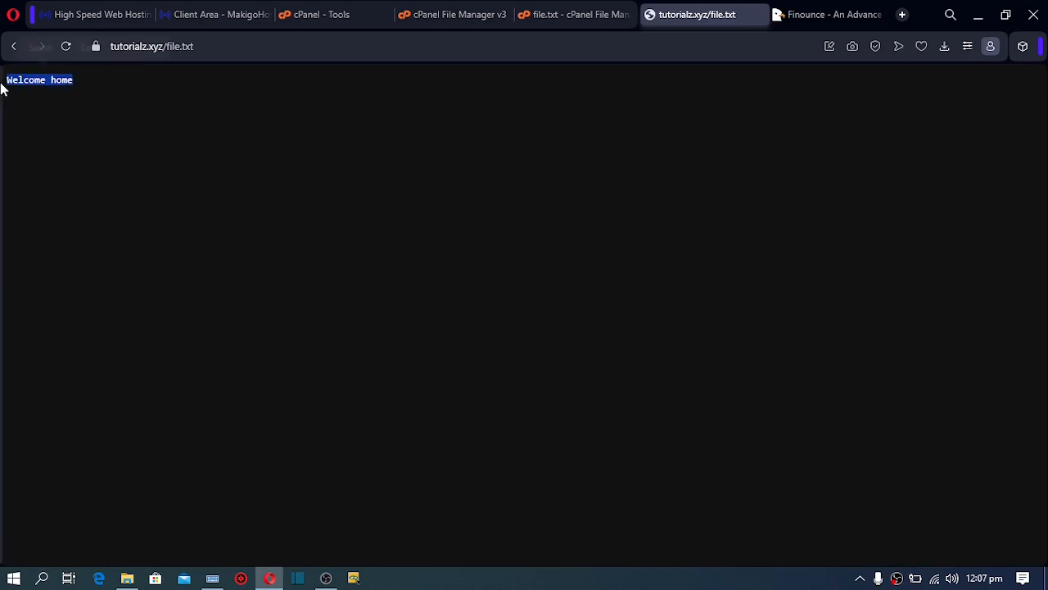
click(176, 95)
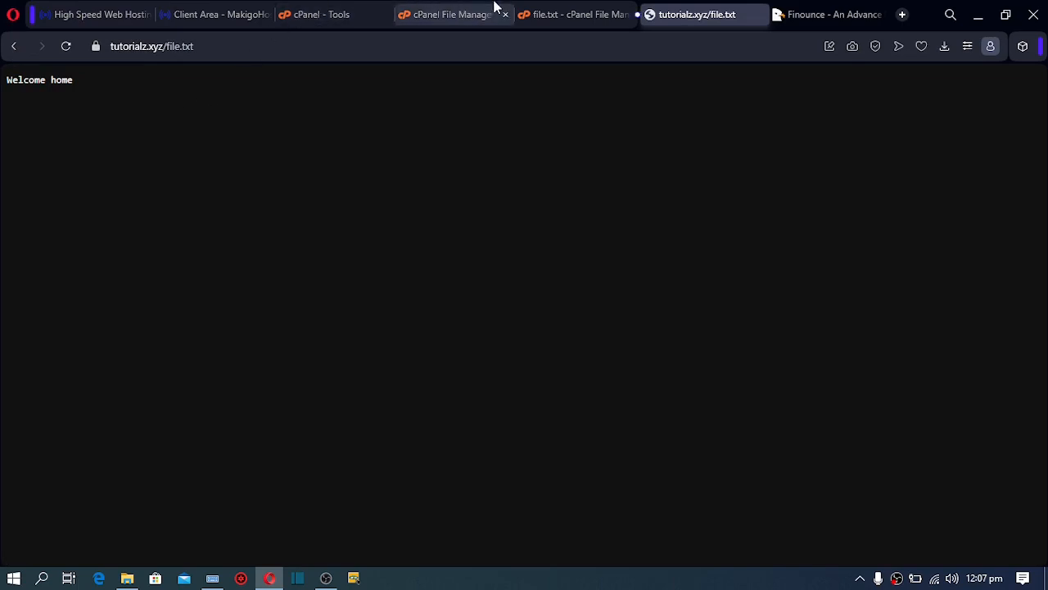
Delete file.txt from public_html, confirming the move to the trash
click(459, 14)
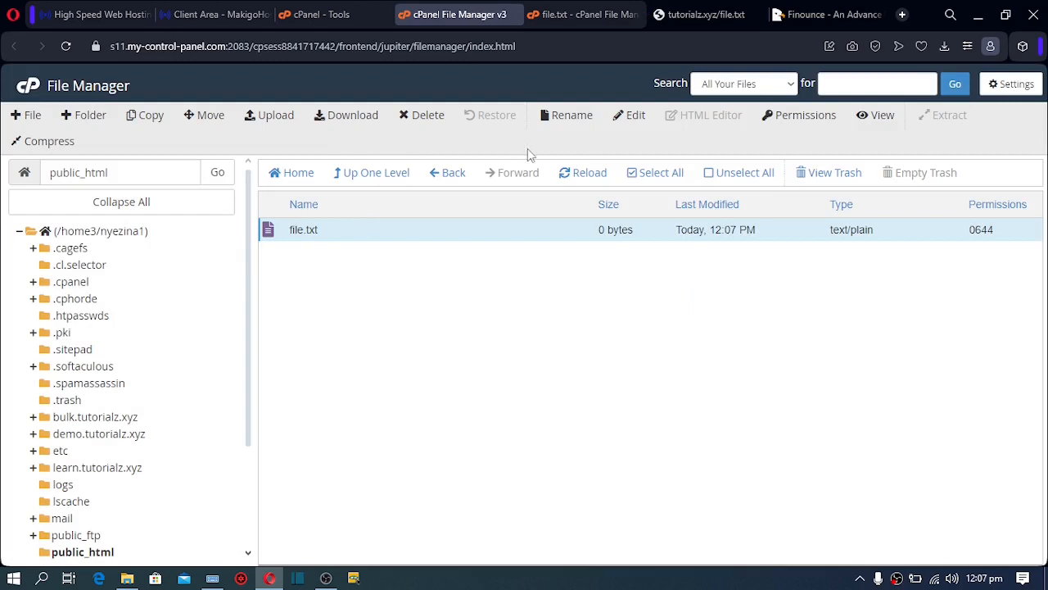
click(429, 120)
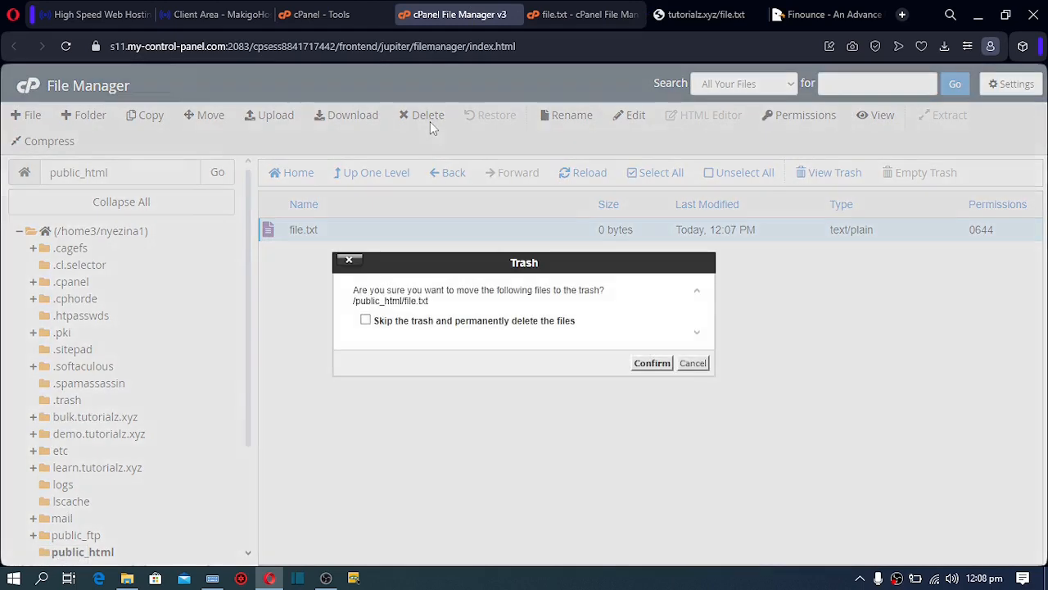
click(652, 366)
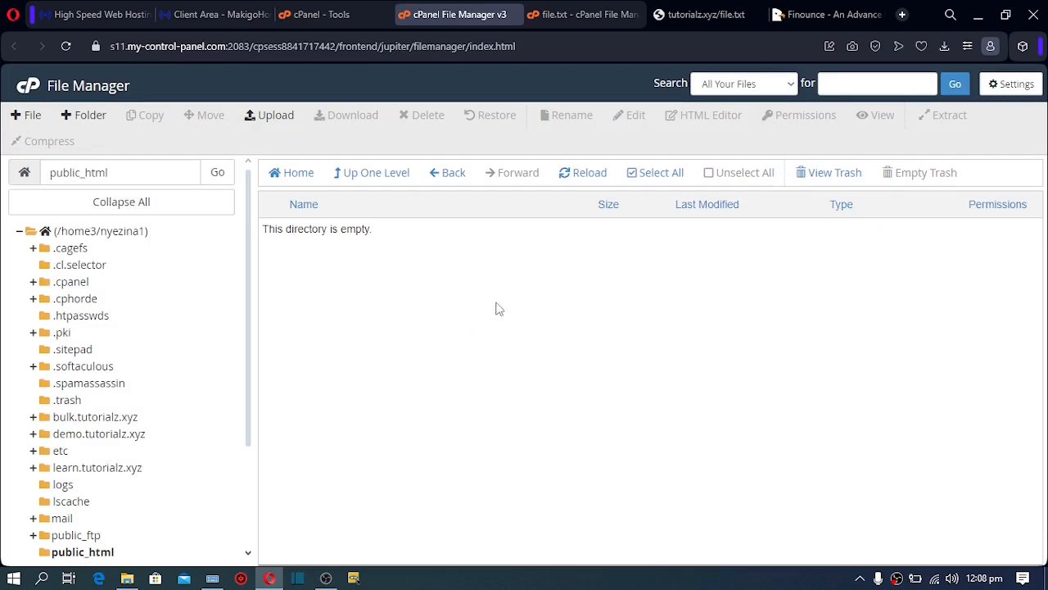
click(901, 14)
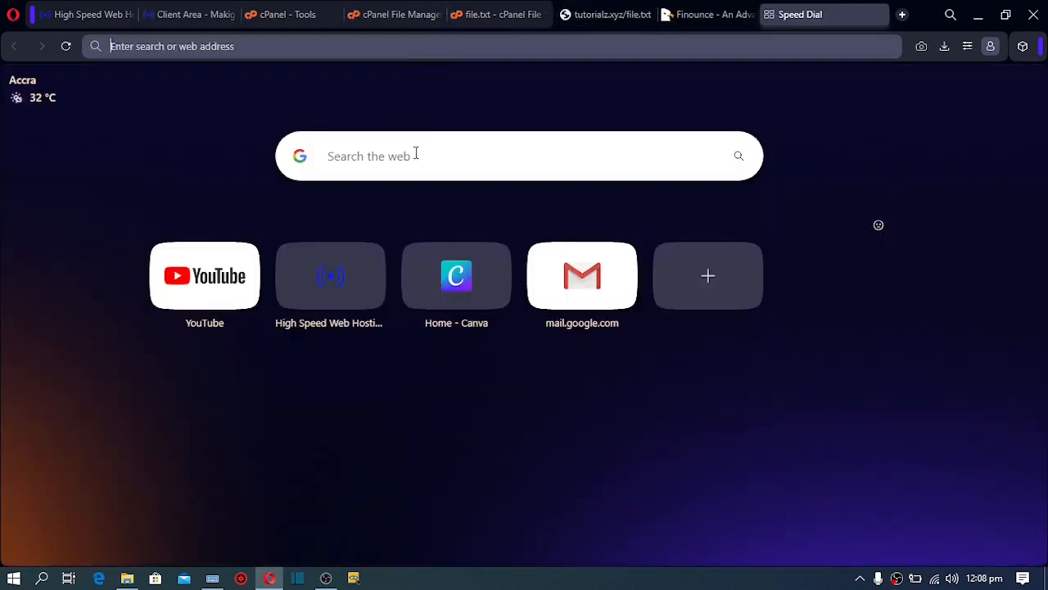
Abandon the 'php html' Speed Dial search and go back to cPanel File Manager
click(415, 156)
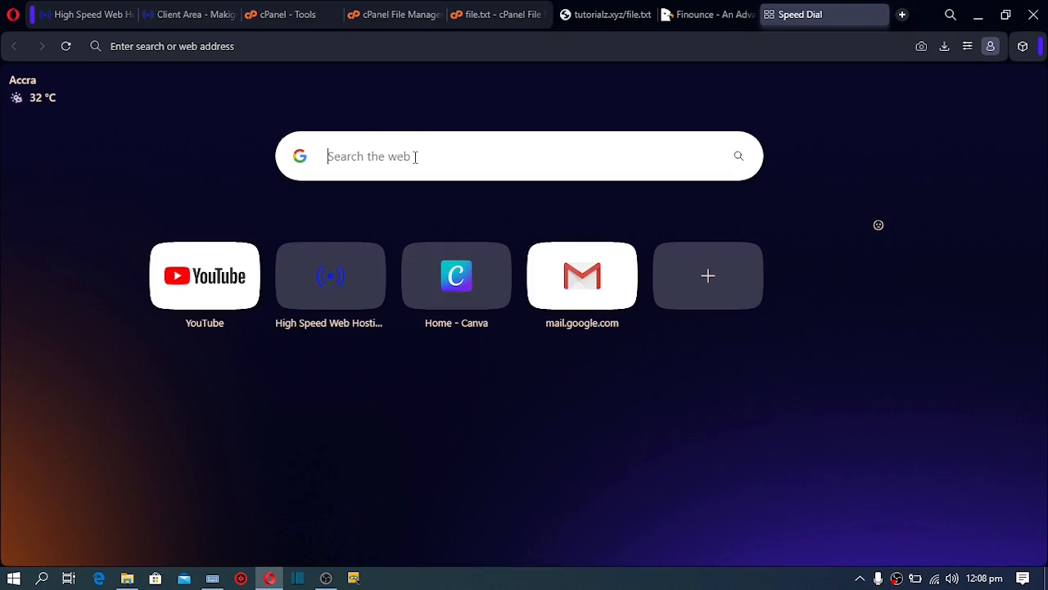
text(php)
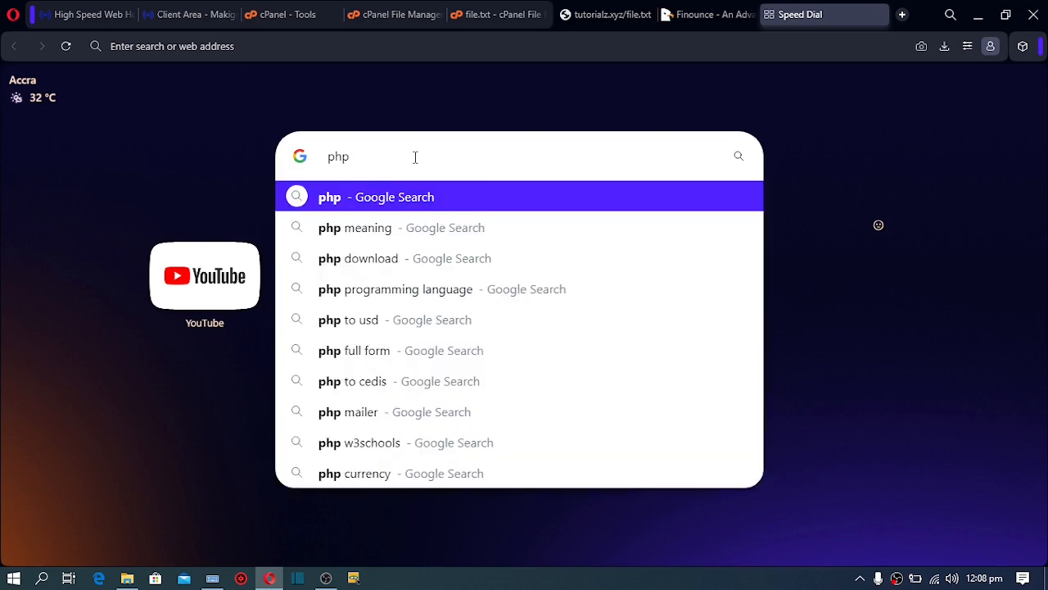
text( html)
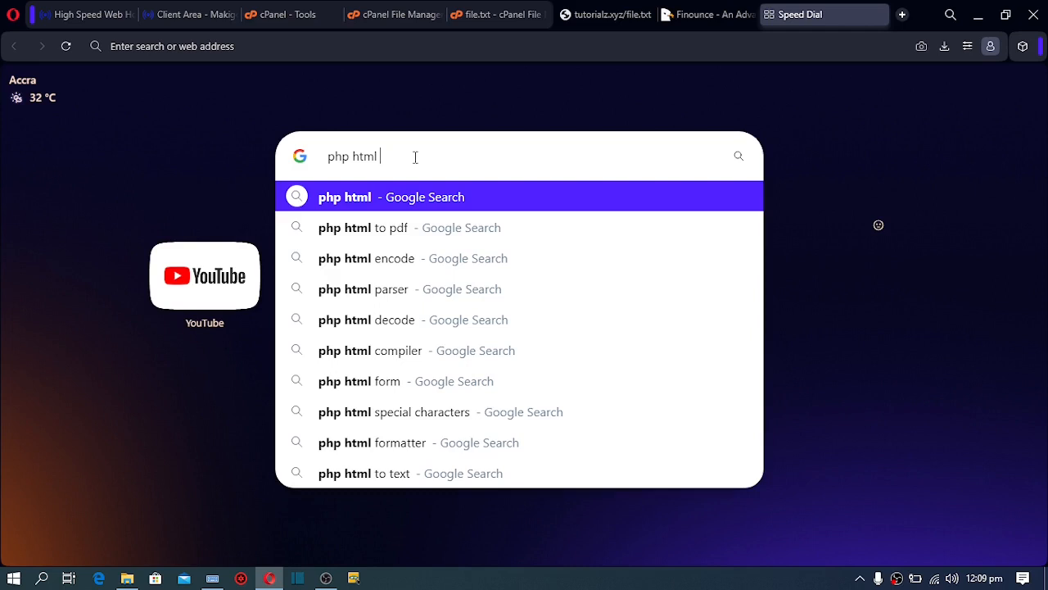
click(618, 100)
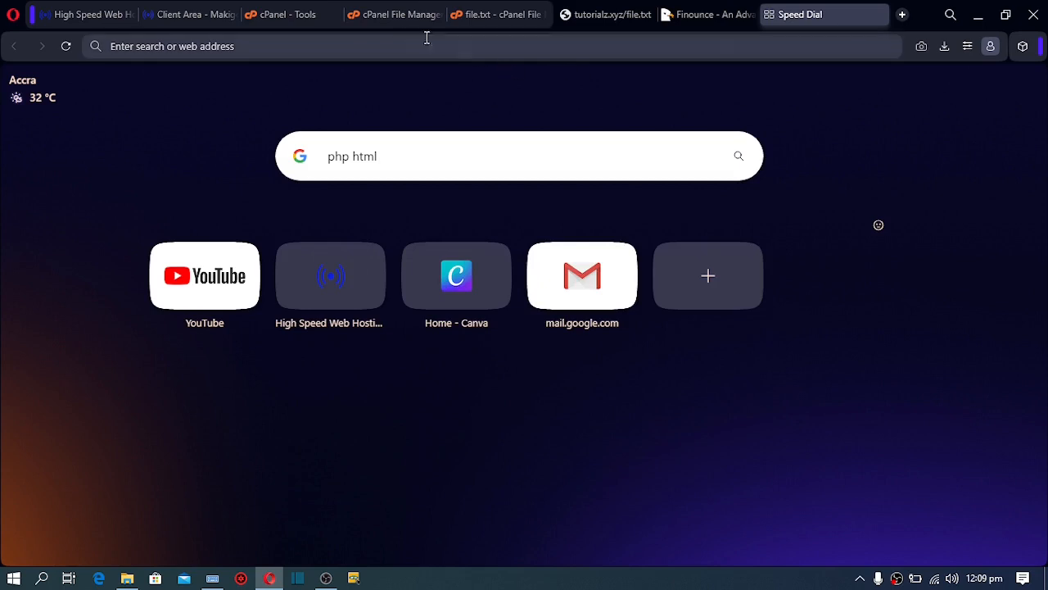
click(396, 16)
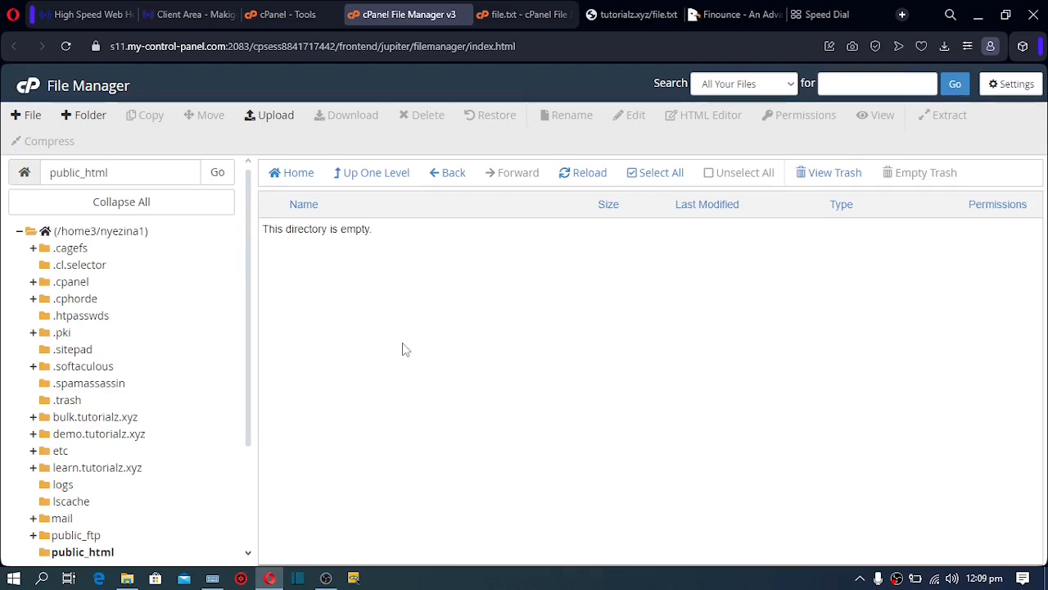
Bring up the Finounce CodeCanyon page and highlight its $49 regular license price
click(721, 14)
mouse_move(467, 171)
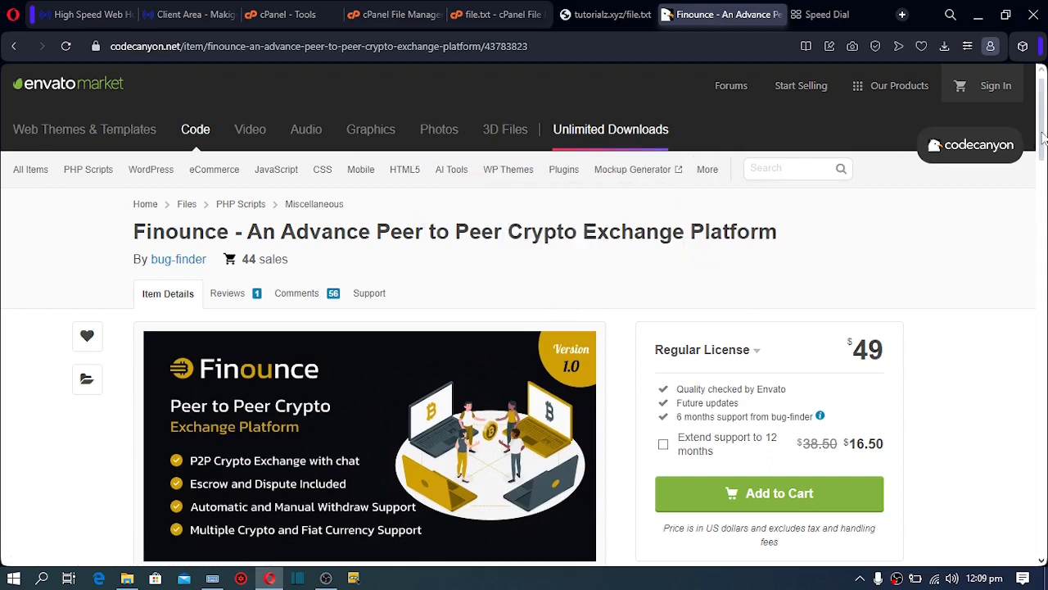
drag(1041, 153, 1040, 167)
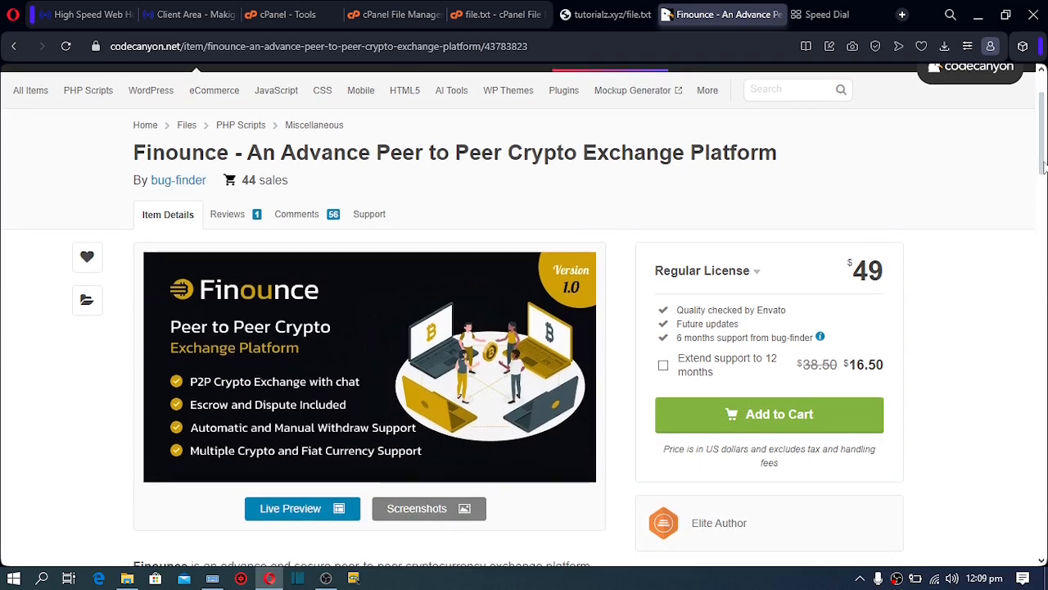
drag(1041, 172, 1043, 155)
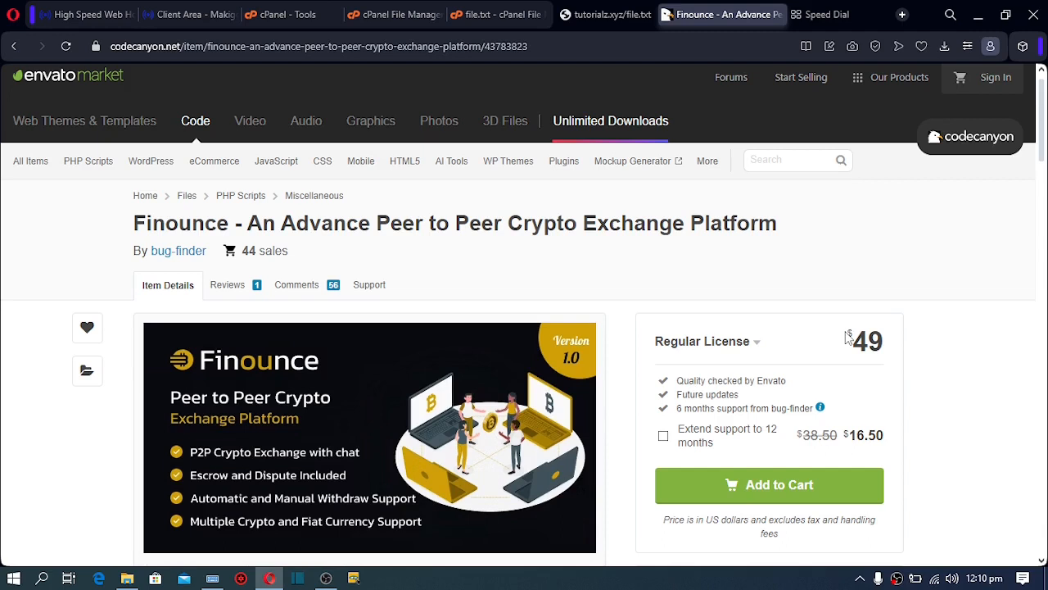
drag(848, 336, 885, 344)
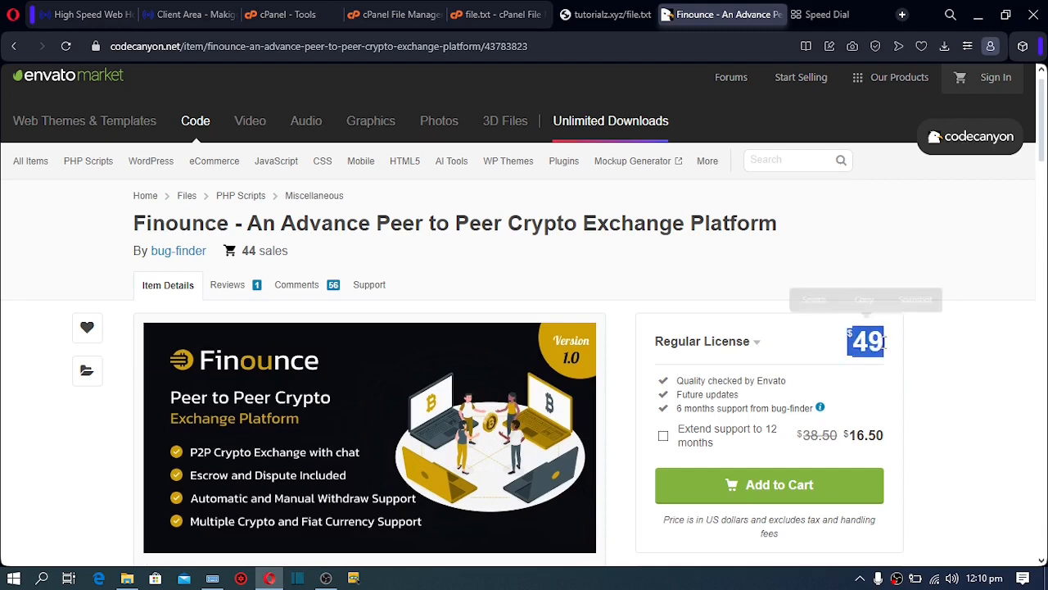
click(572, 268)
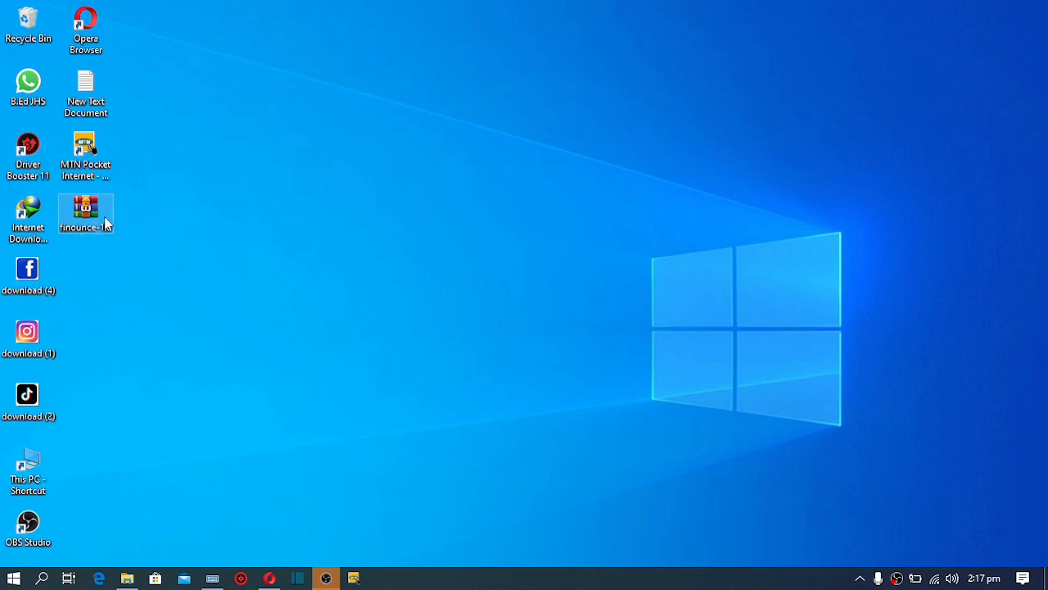
Extract the finounce-1.0 archive with WinRAR to its default finounce-1.0 desktop folder
right_click(90, 224)
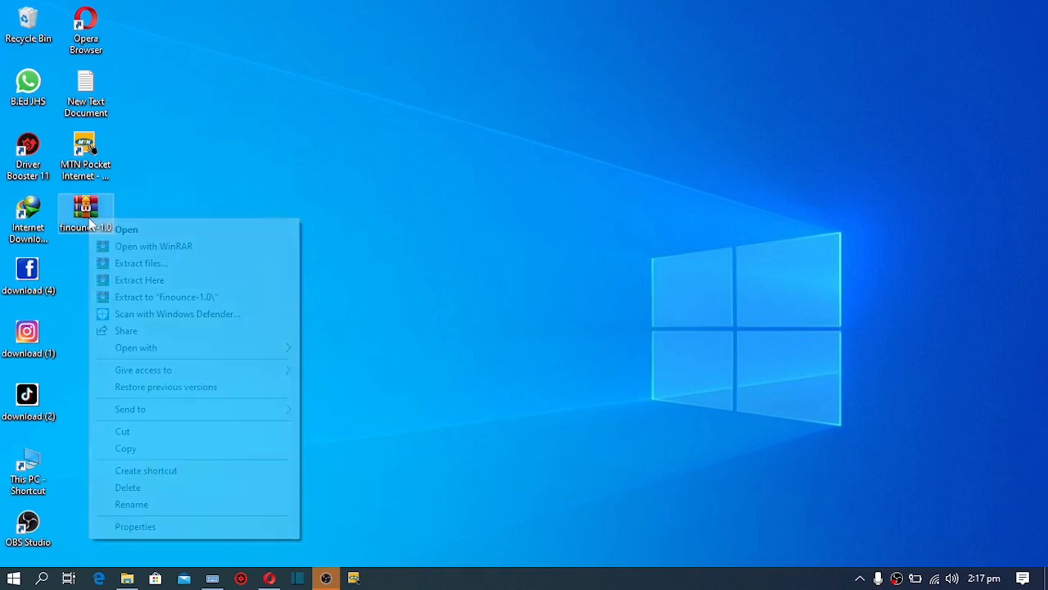
click(135, 263)
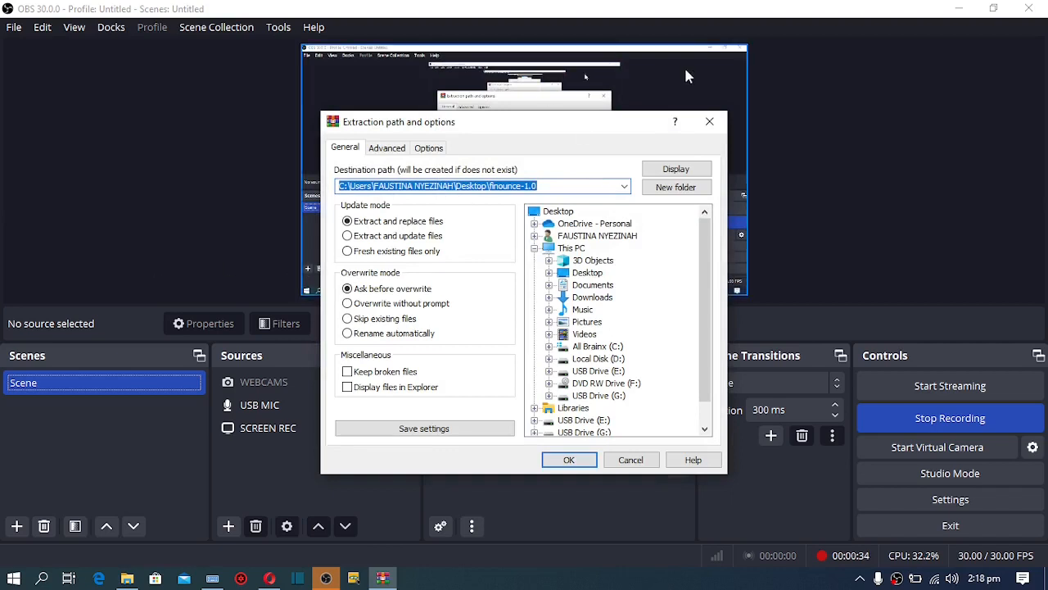
click(959, 10)
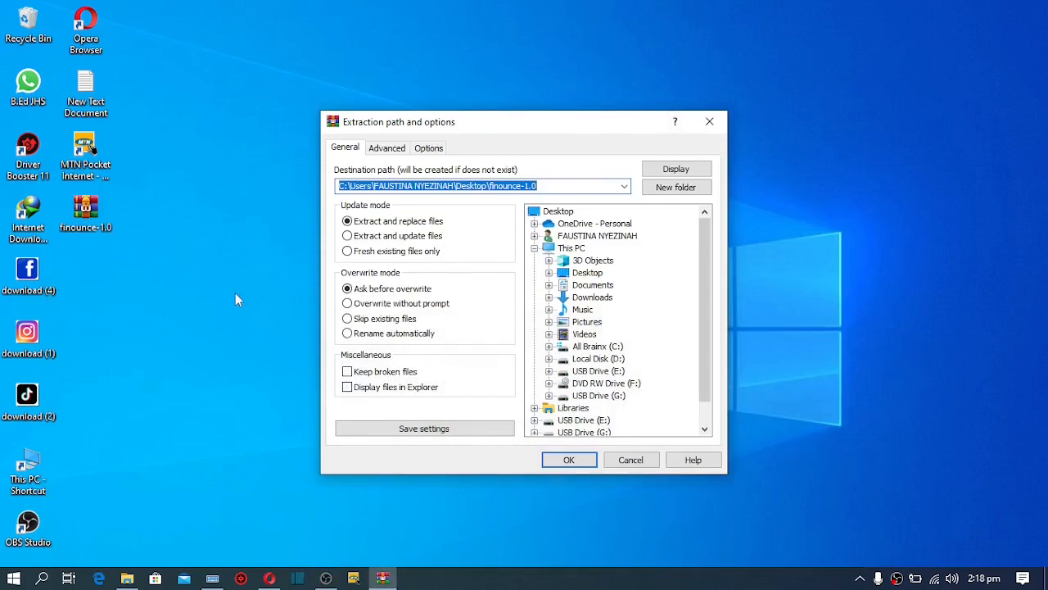
click(577, 460)
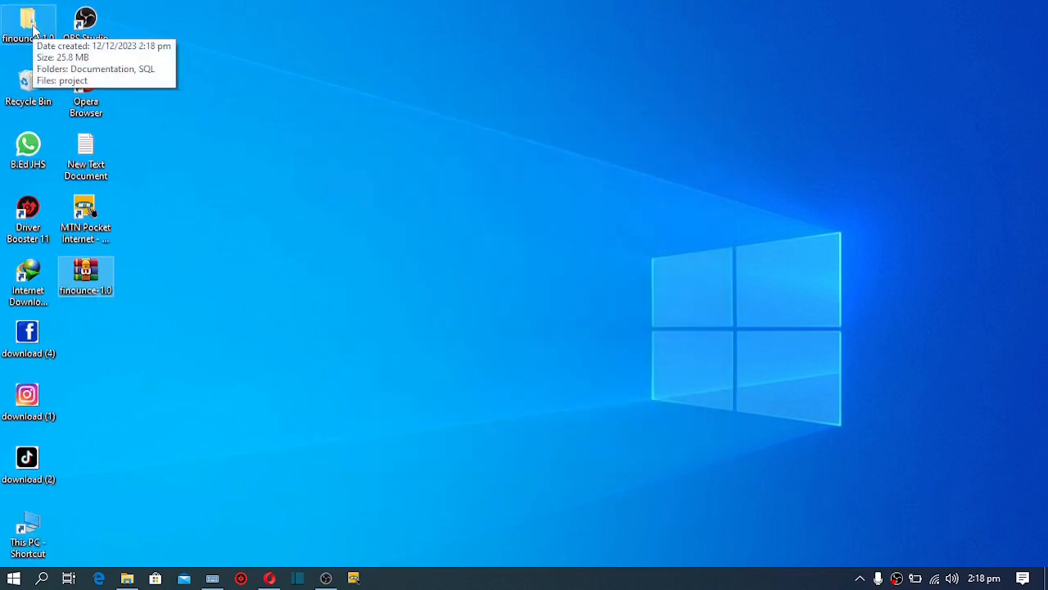
Browse the extracted finounce-1.0 folder, its Documentation and SQL folders, and select project
click(33, 29)
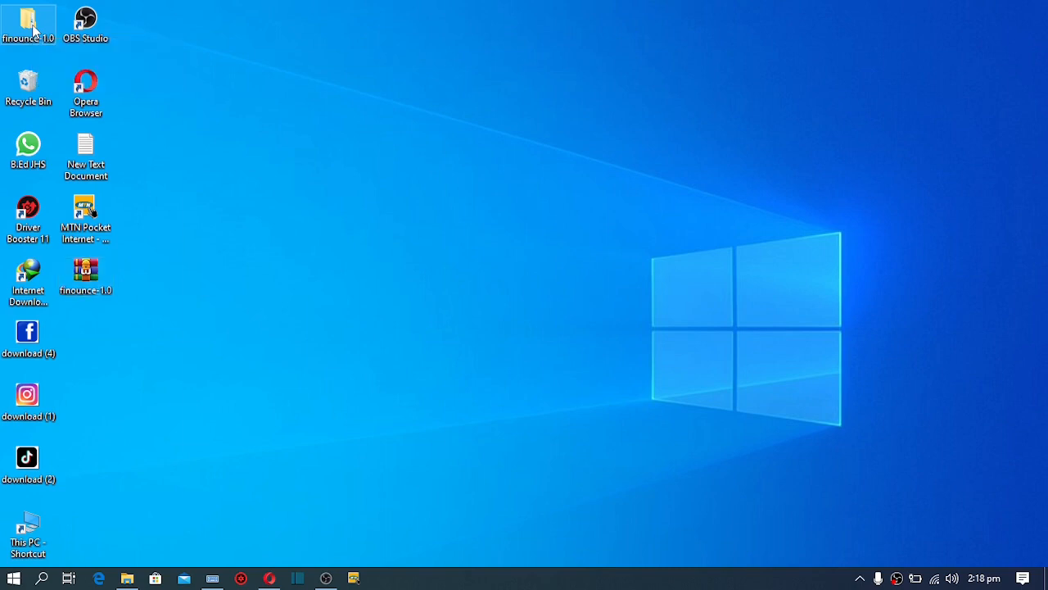
double_click(33, 28)
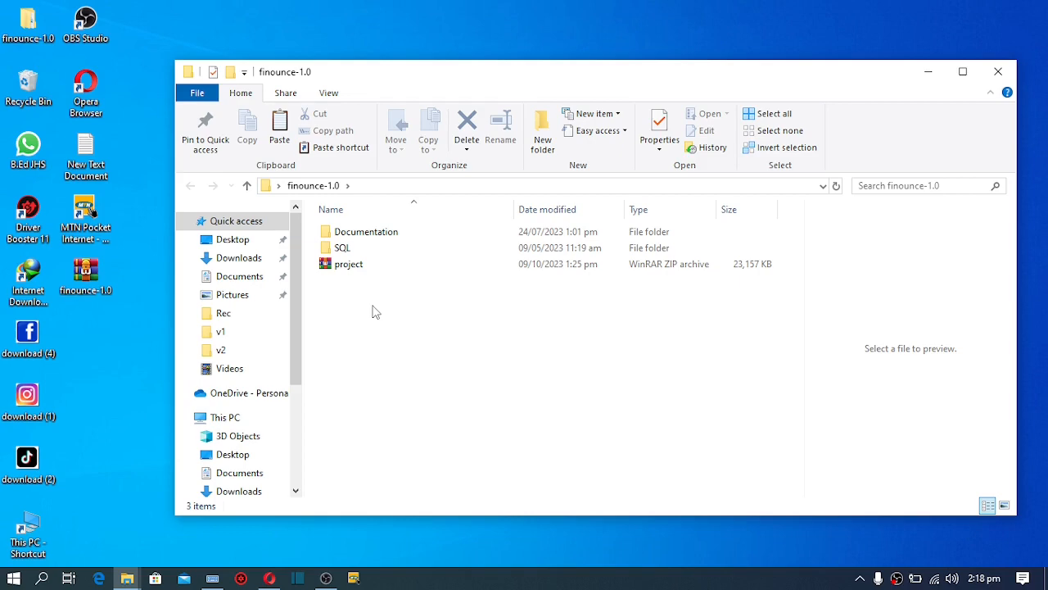
double_click(360, 246)
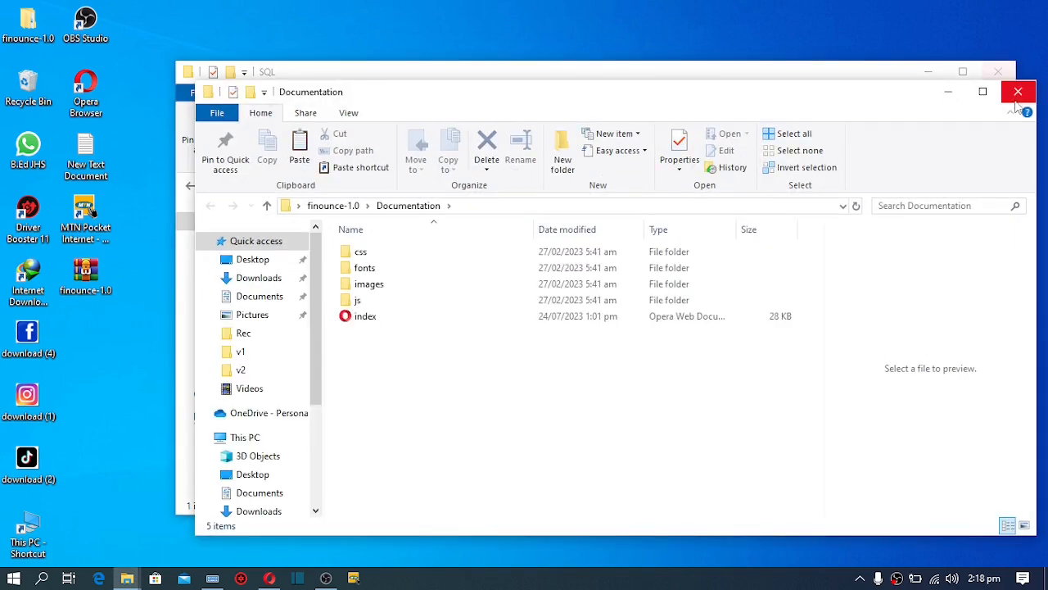
click(1017, 93)
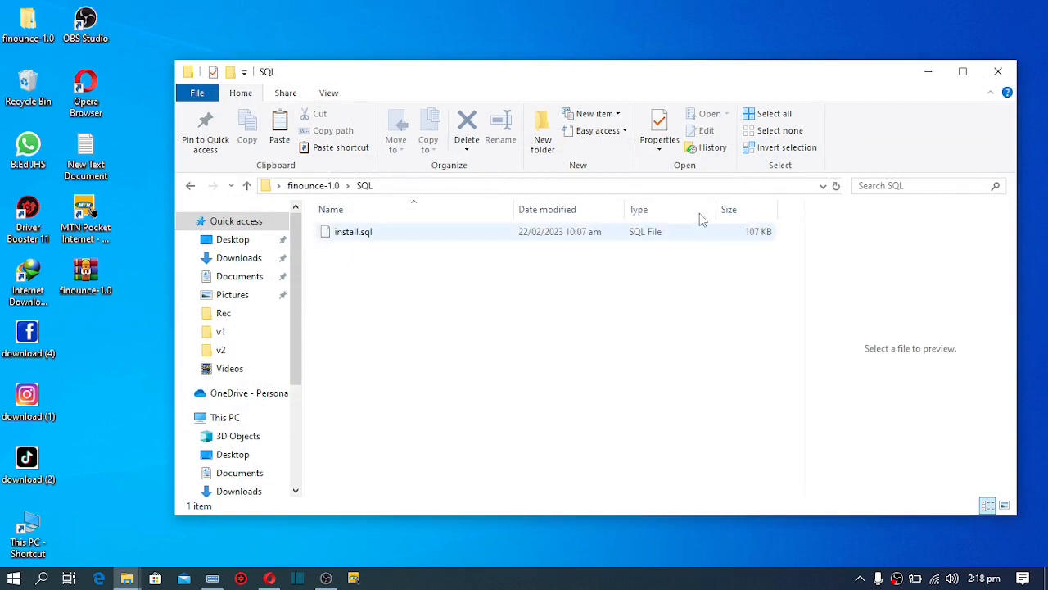
click(246, 185)
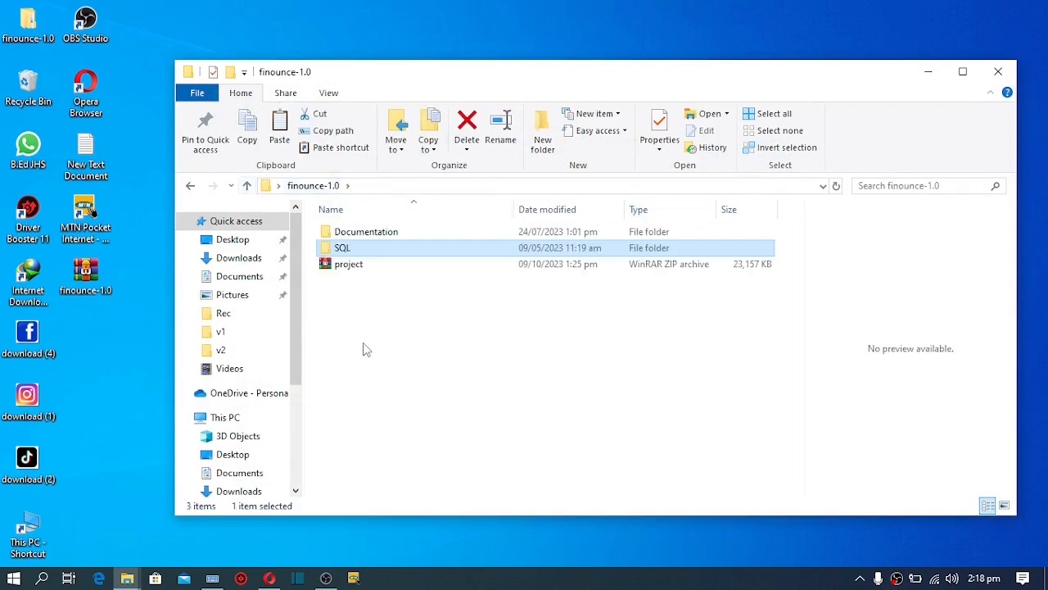
click(347, 270)
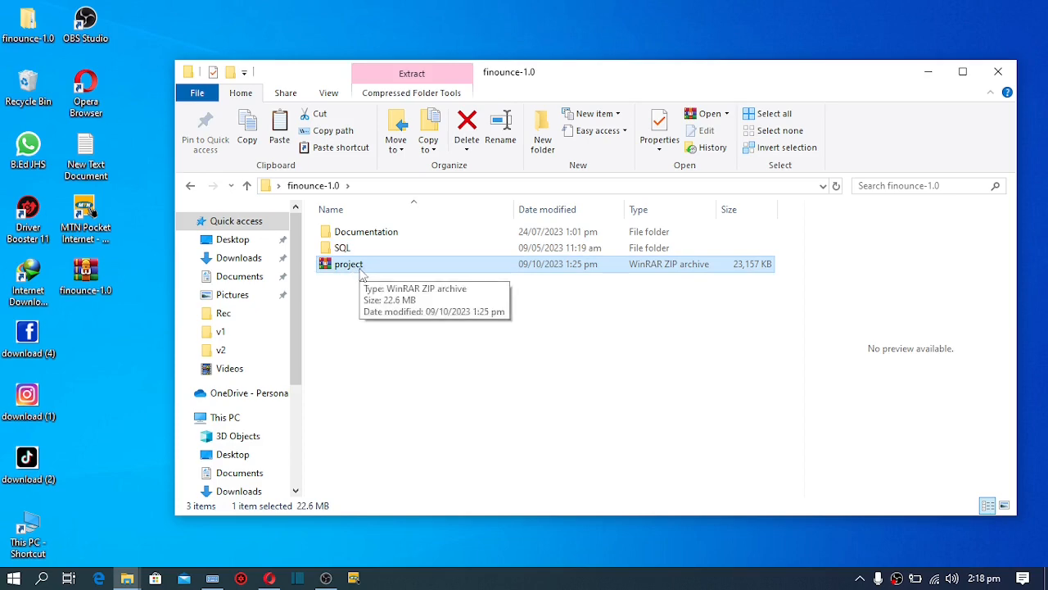
Return to Opera and close the Speed Dial tab
click(270, 579)
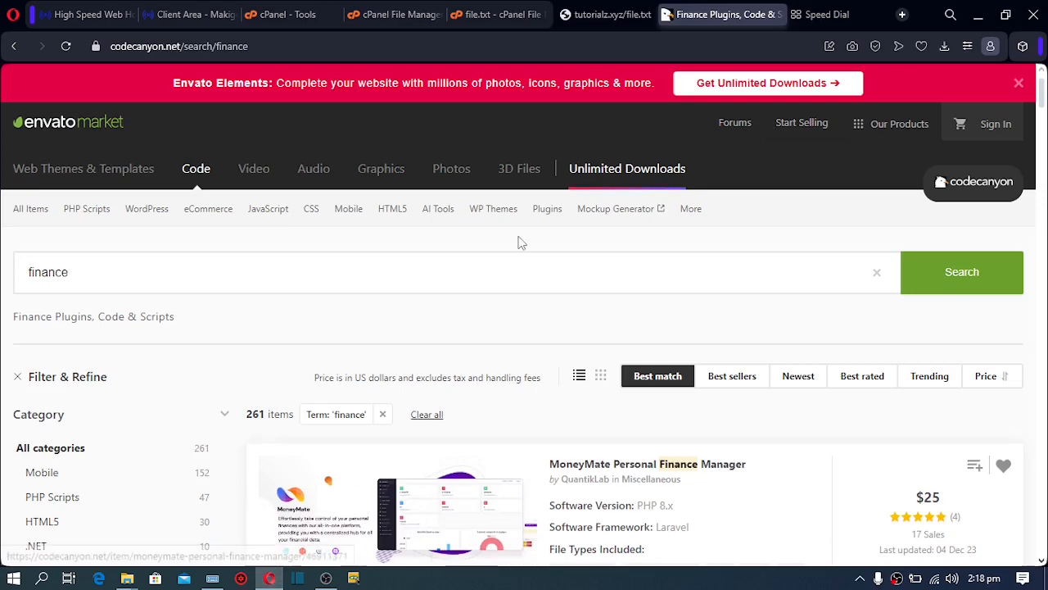
click(837, 16)
click(880, 14)
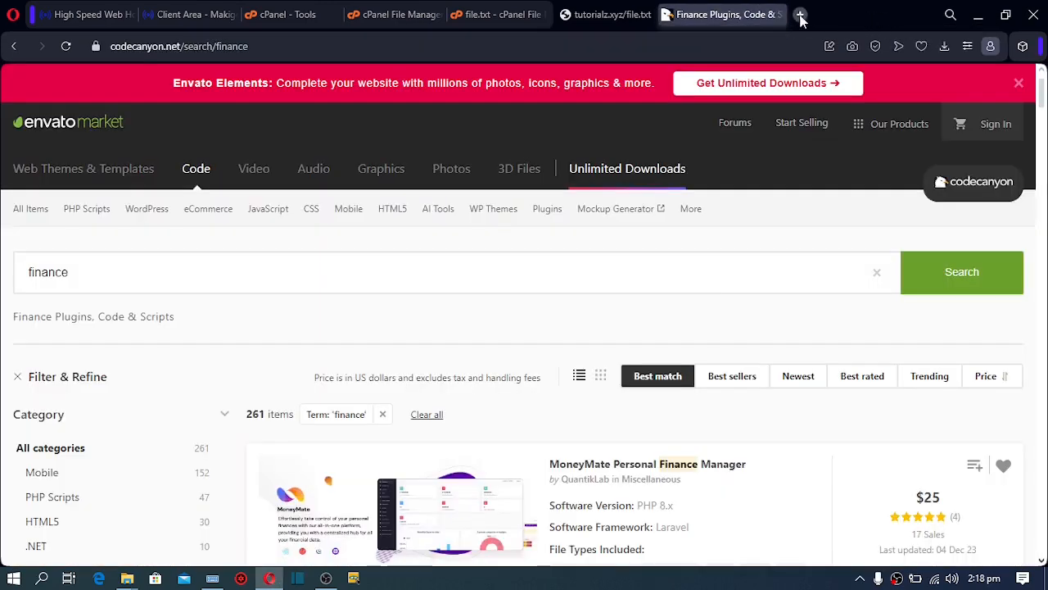
Close the CodeCanyon, file.txt and editor tabs, then open public_html's Upload page
click(776, 15)
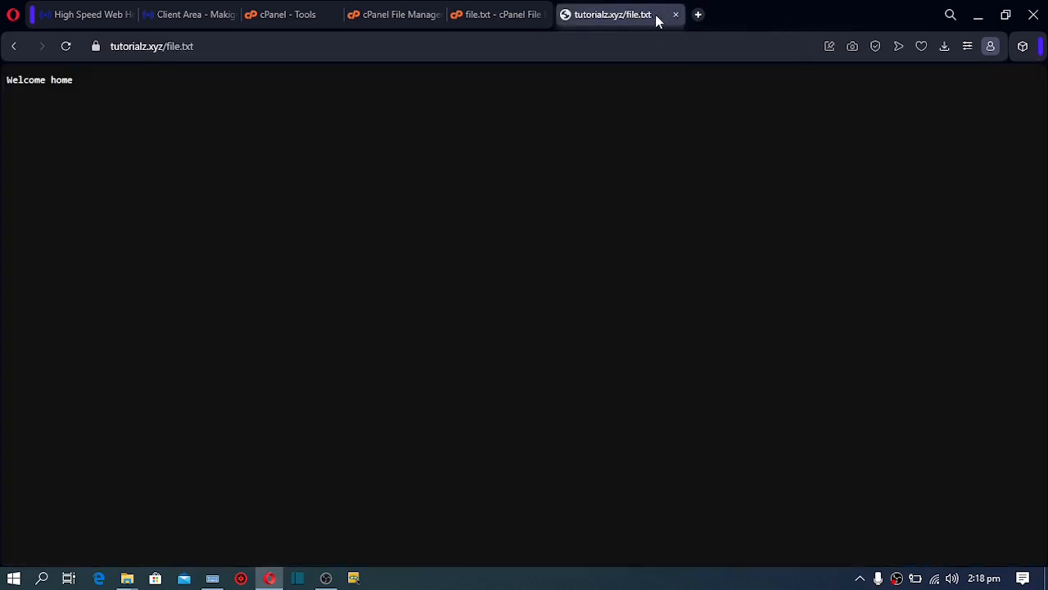
click(676, 15)
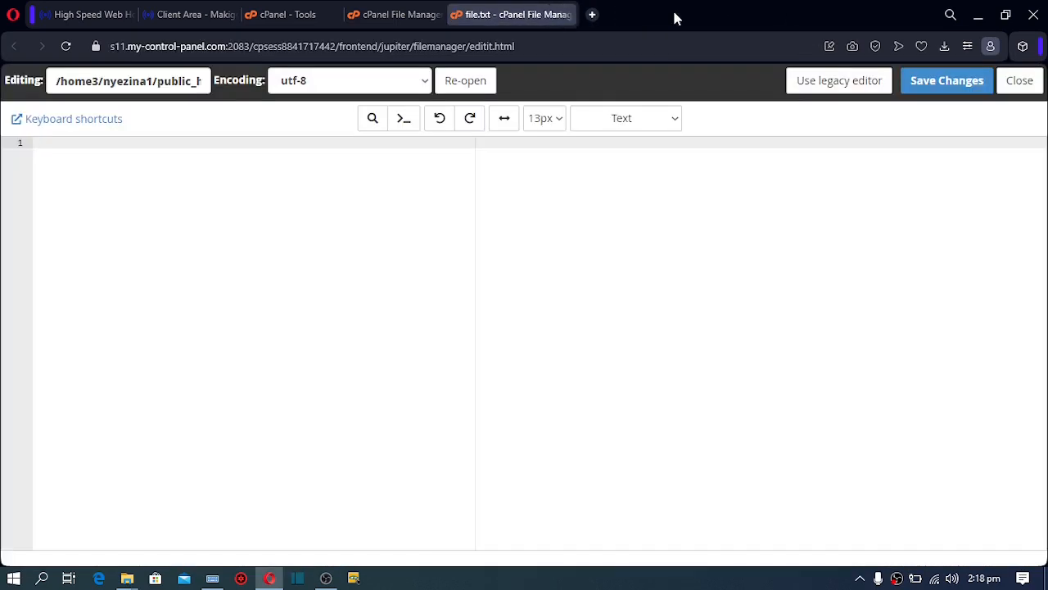
click(566, 15)
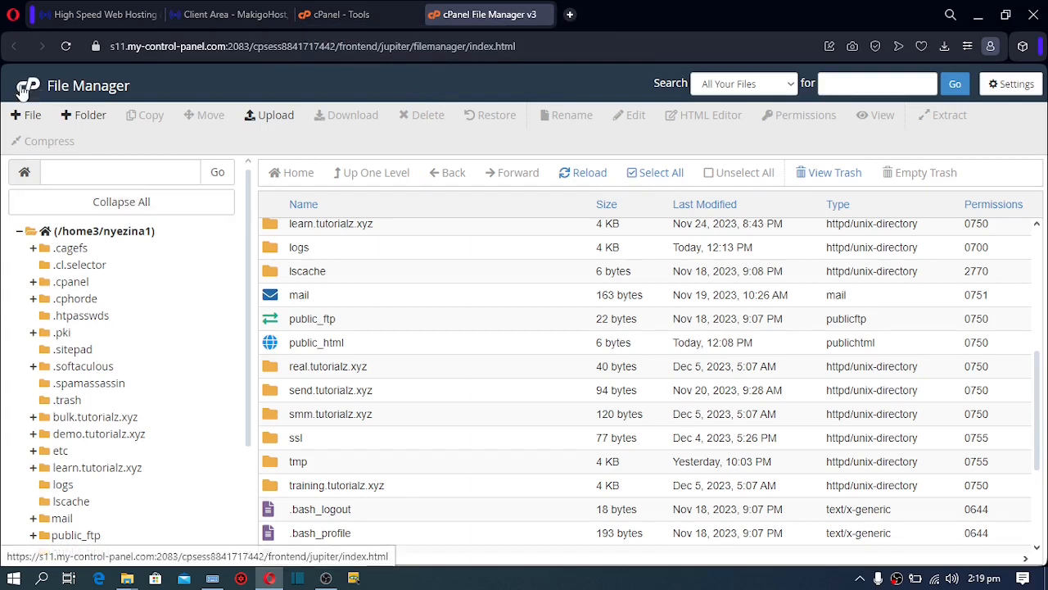
double_click(273, 344)
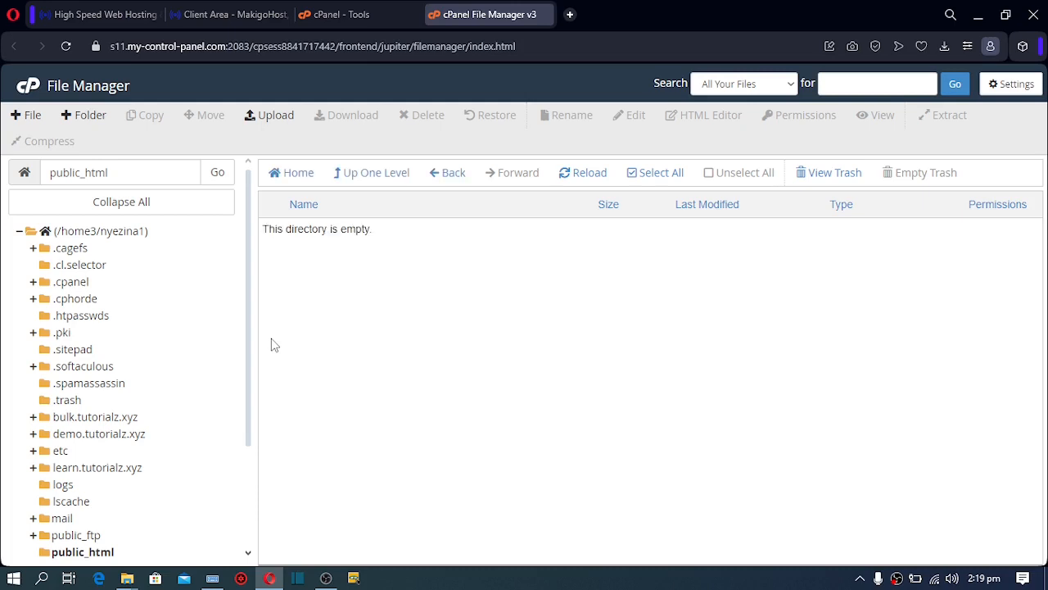
click(273, 118)
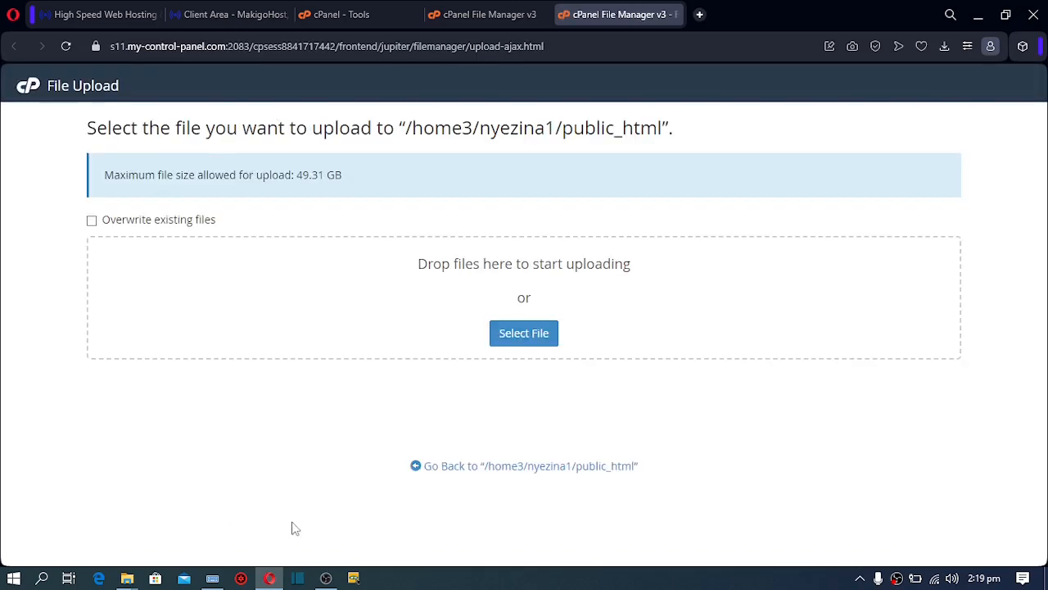
Upload project.zip from the finounce-1.0 folder into public_html by dropping it on the upload page
mouse_move(121, 579)
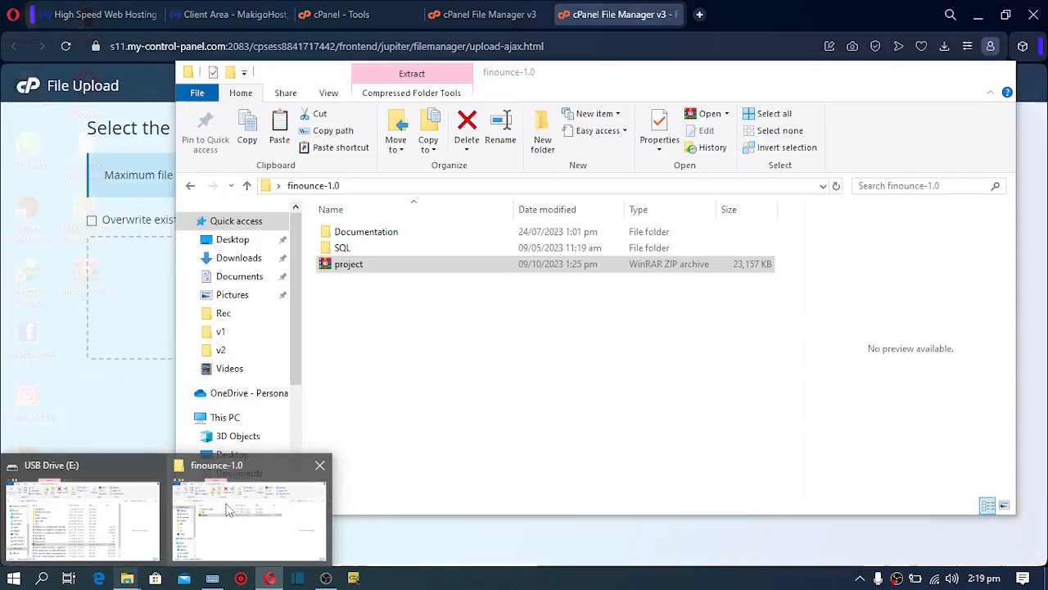
click(230, 509)
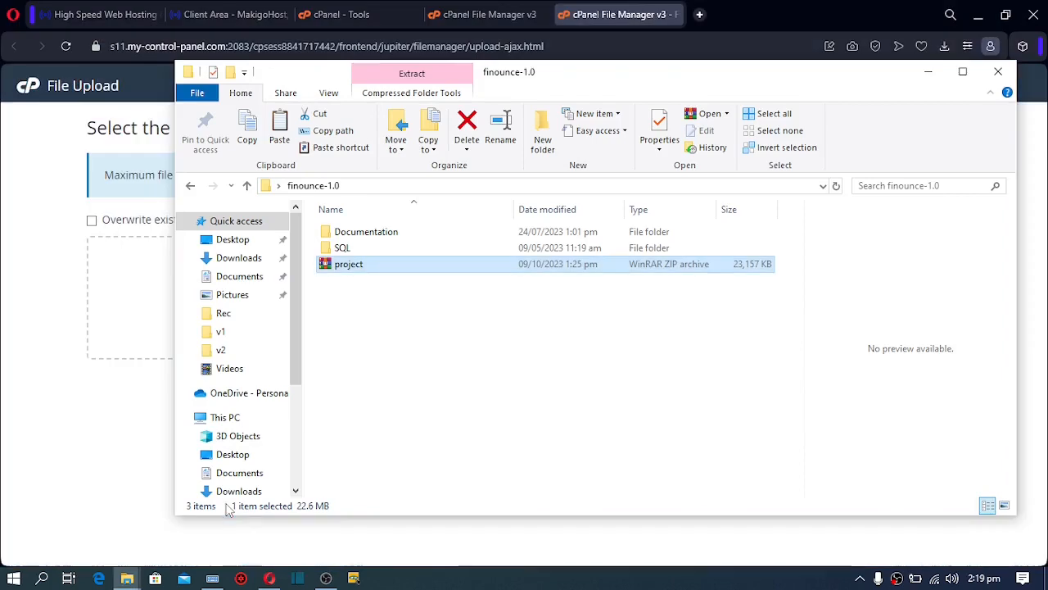
click(360, 264)
double_click(633, 66)
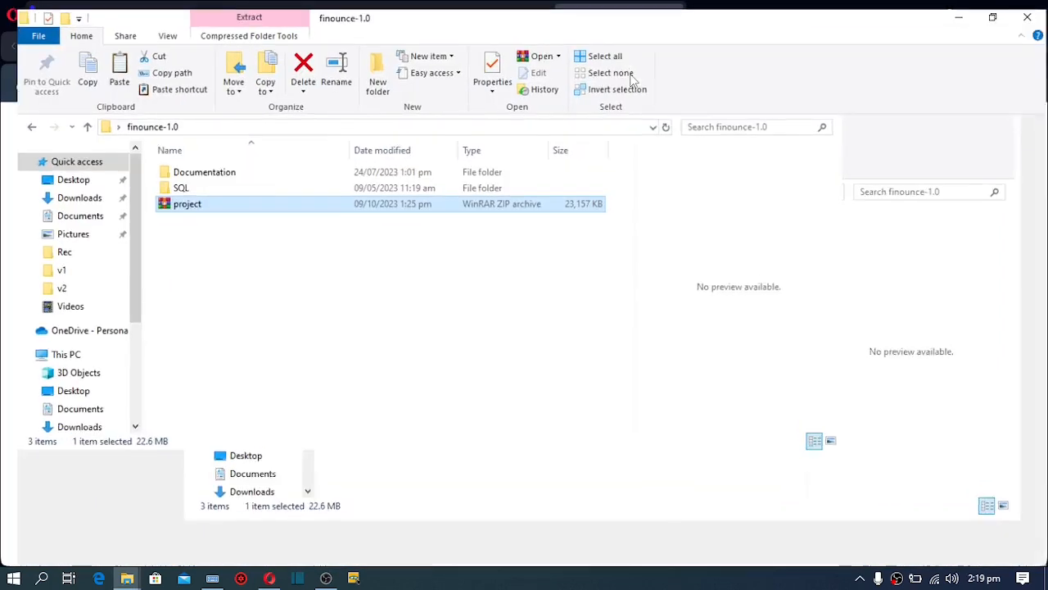
double_click(668, 26)
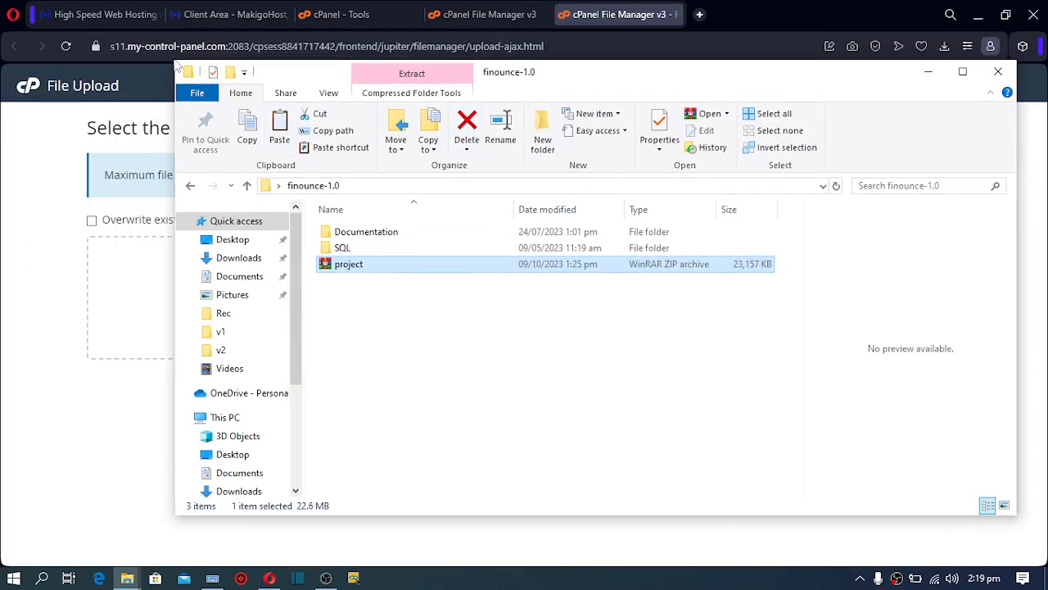
drag(175, 66, 561, 96)
drag(754, 299, 415, 325)
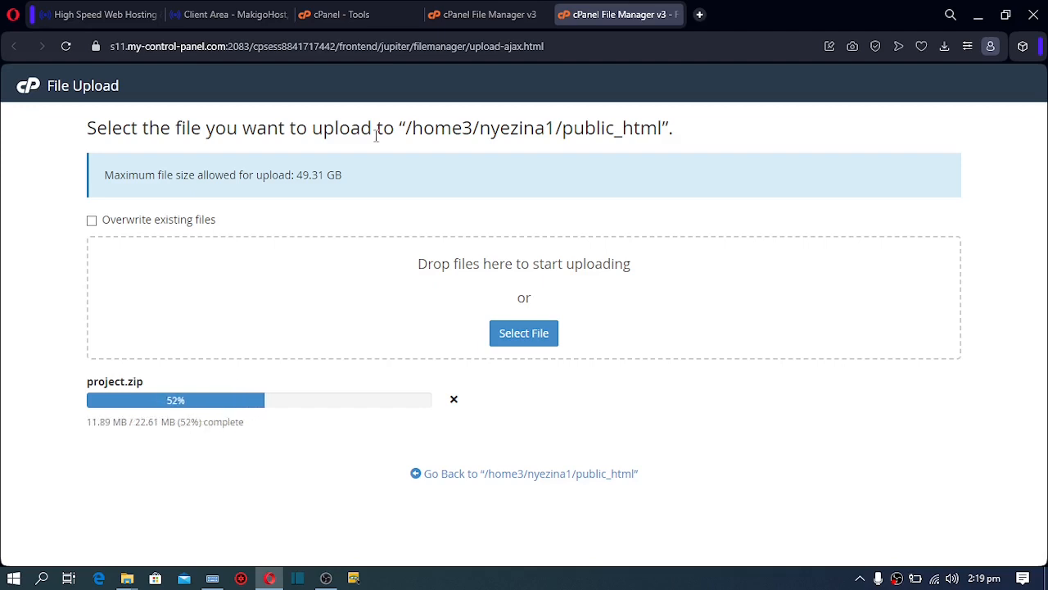
click(341, 15)
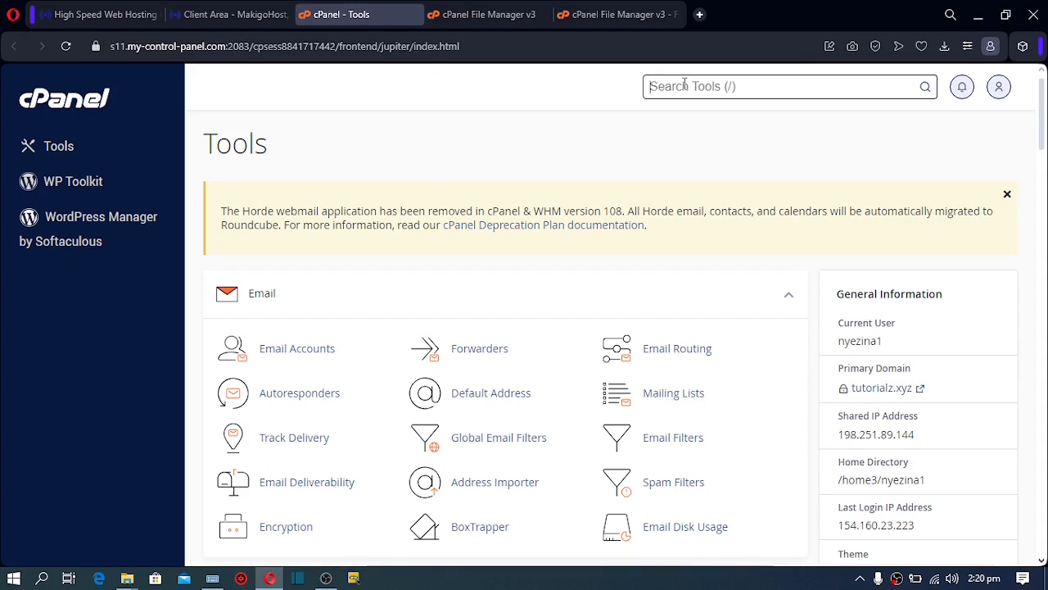
Create the MySQL database cryptolab, added as nyezina1_cryptolab, on the MySQL Databases page
drag(1043, 131, 1045, 266)
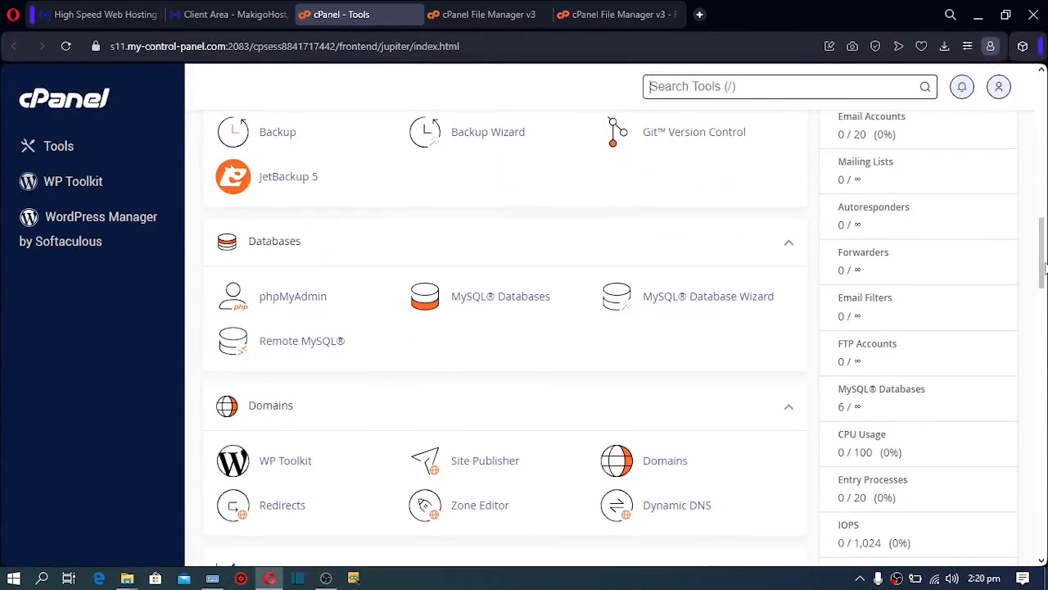
click(501, 302)
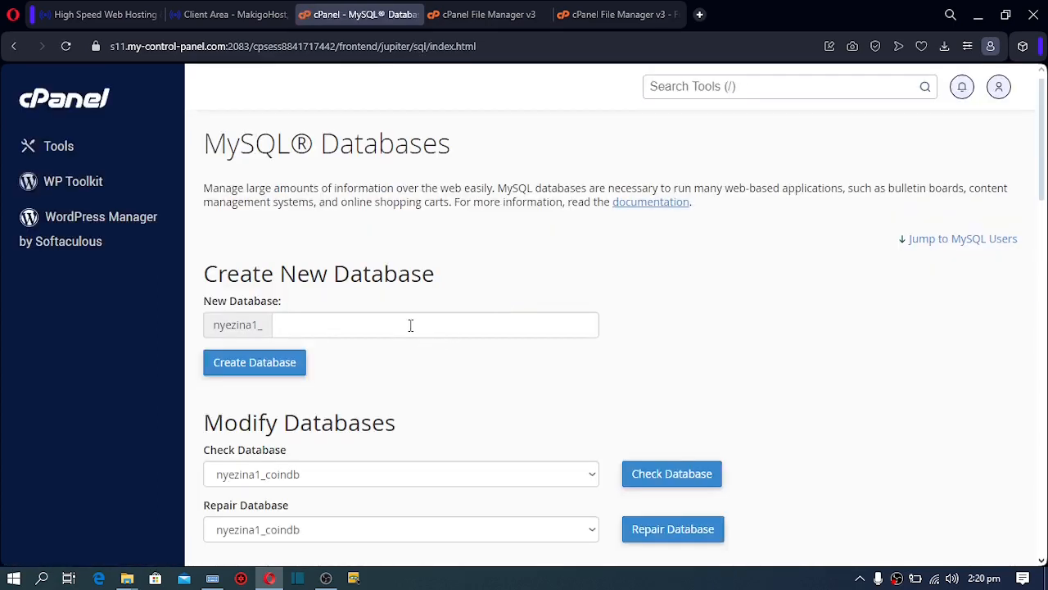
click(410, 326)
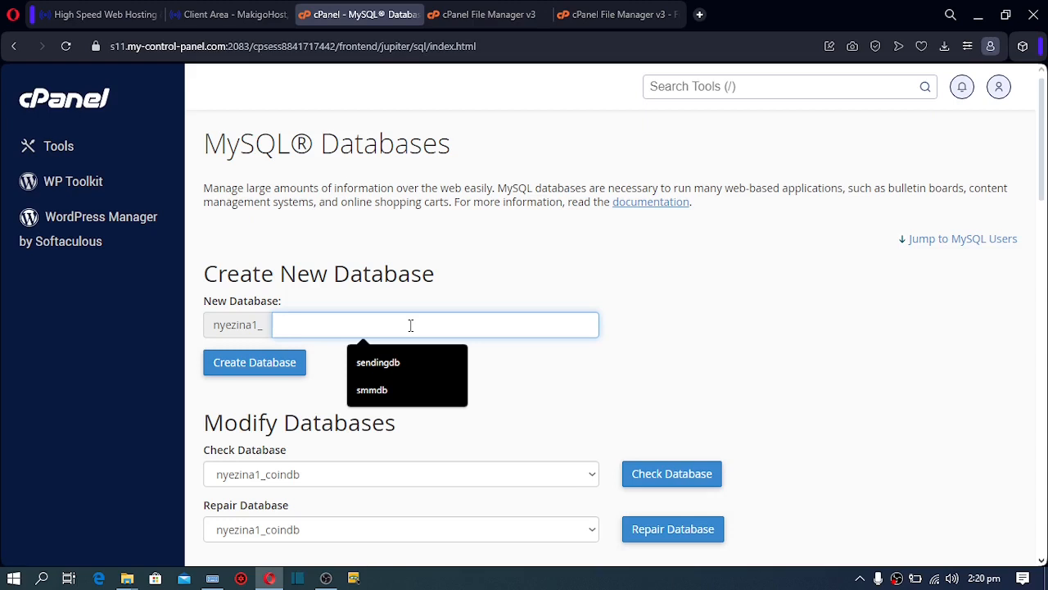
text(cr)
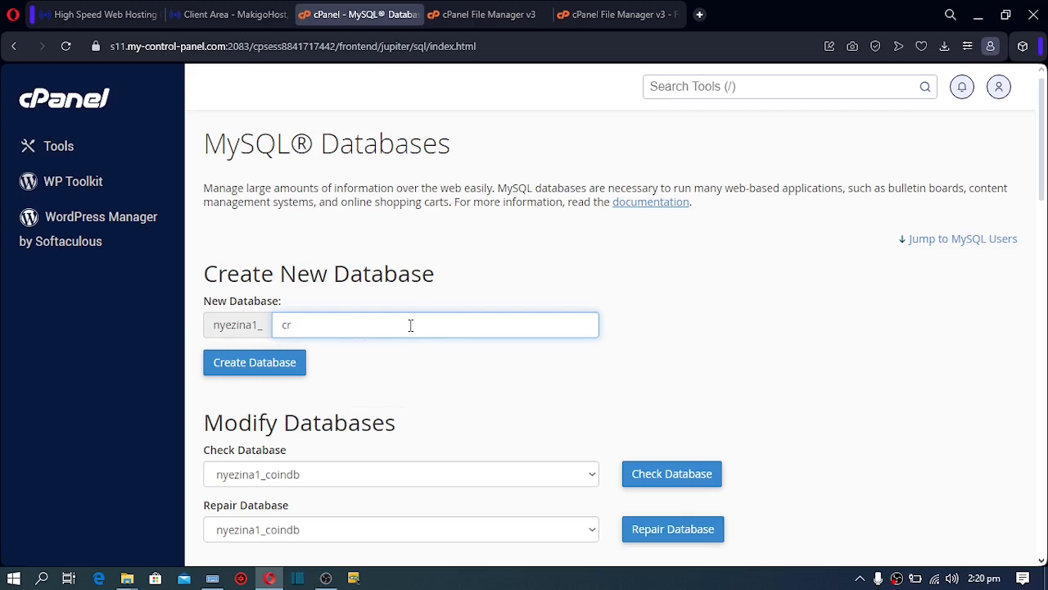
text(ypto)
text(lab)
click(256, 370)
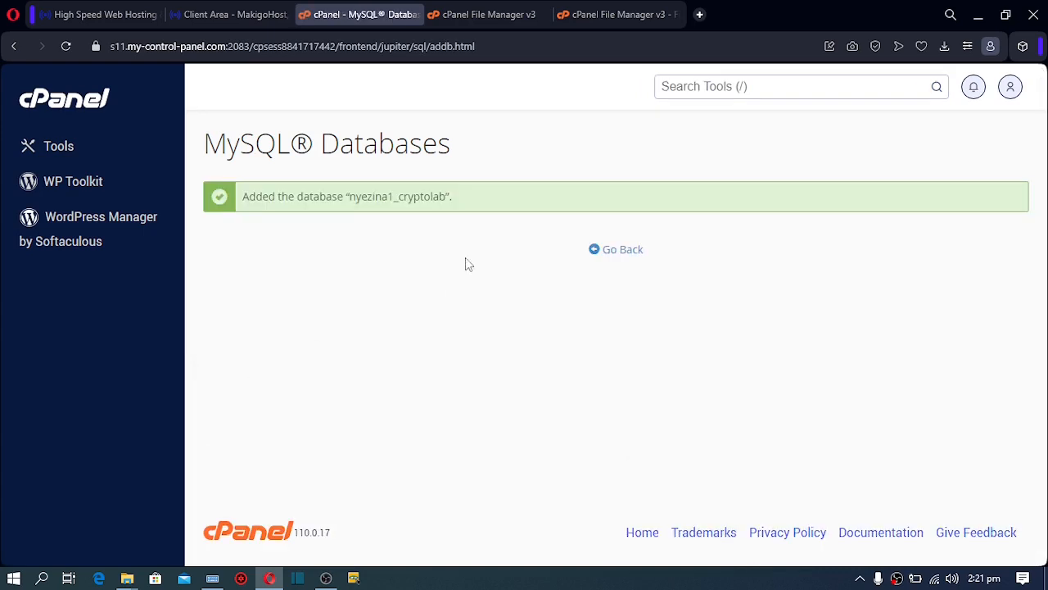
Return to MySQL Databases and enter cryptour as the new database username
drag(350, 196, 447, 191)
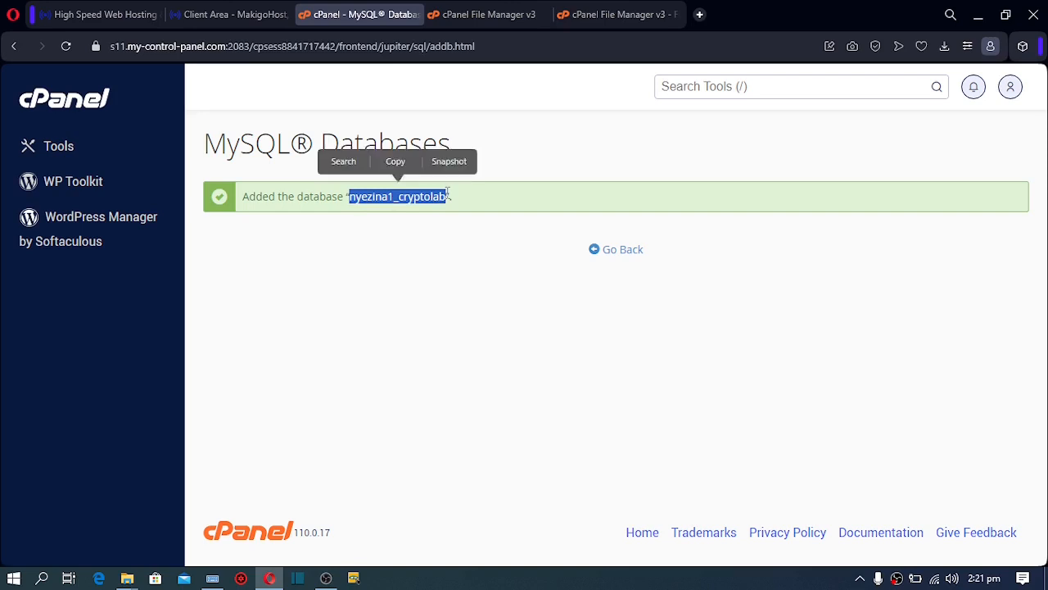
click(622, 249)
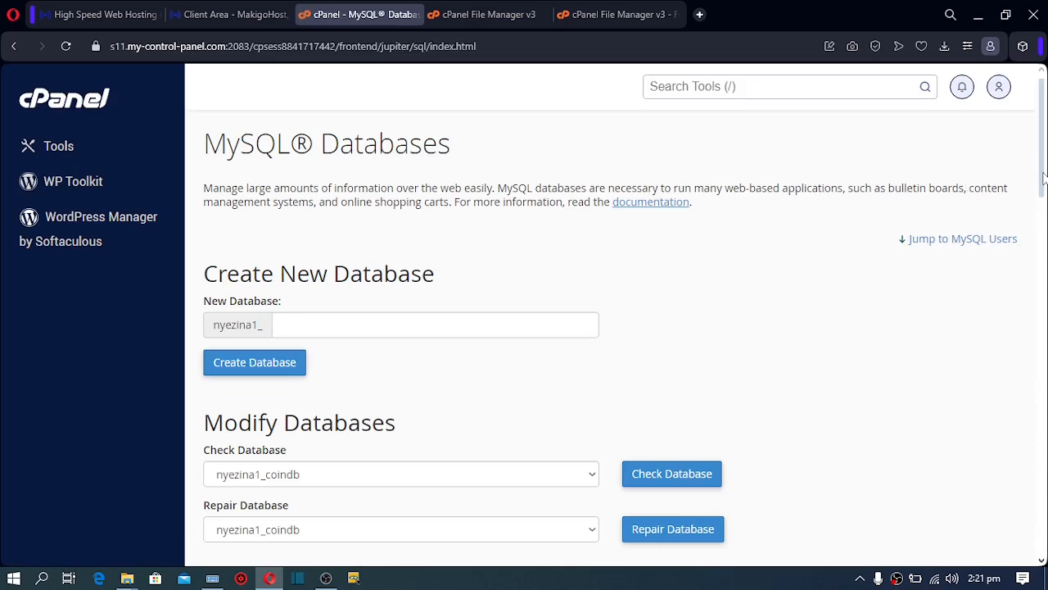
drag(1044, 172, 1043, 392)
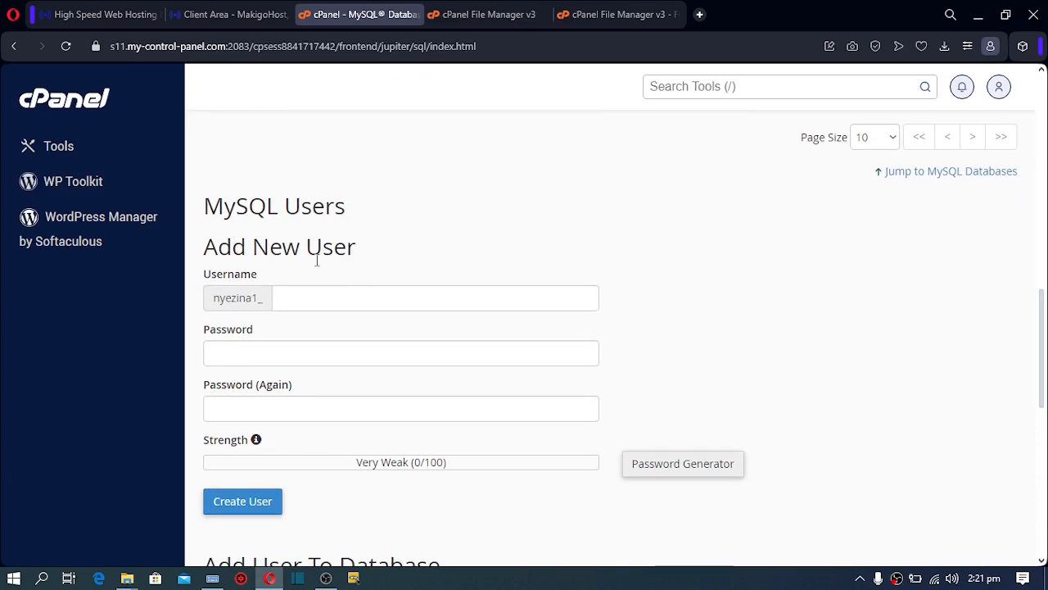
click(307, 303)
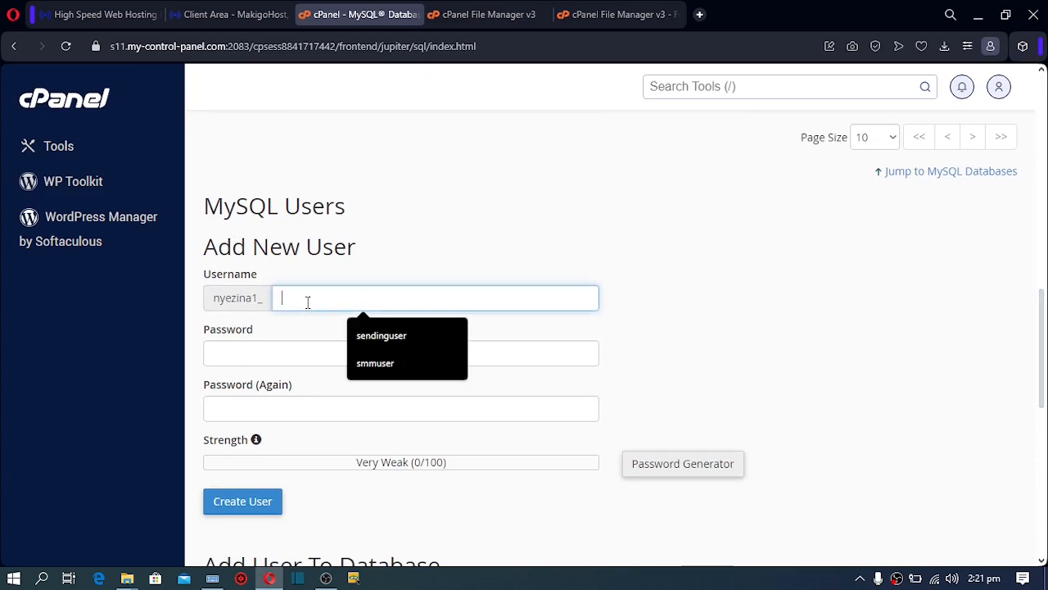
text(cr)
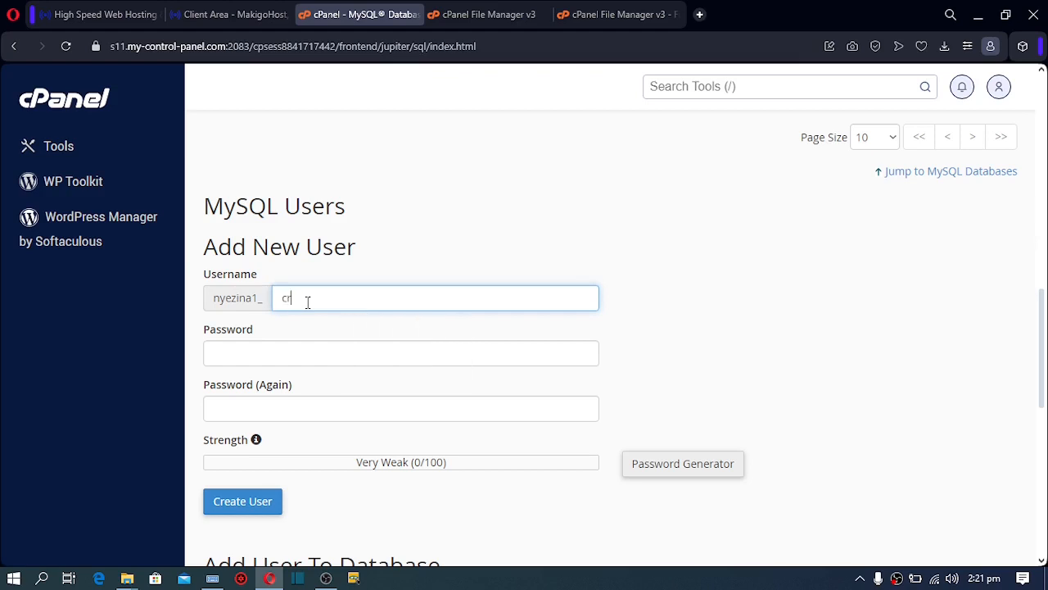
text(ypto)
text(ur)
Generate a strong password and paste a copy of it into a new browser tab
click(701, 469)
click(461, 265)
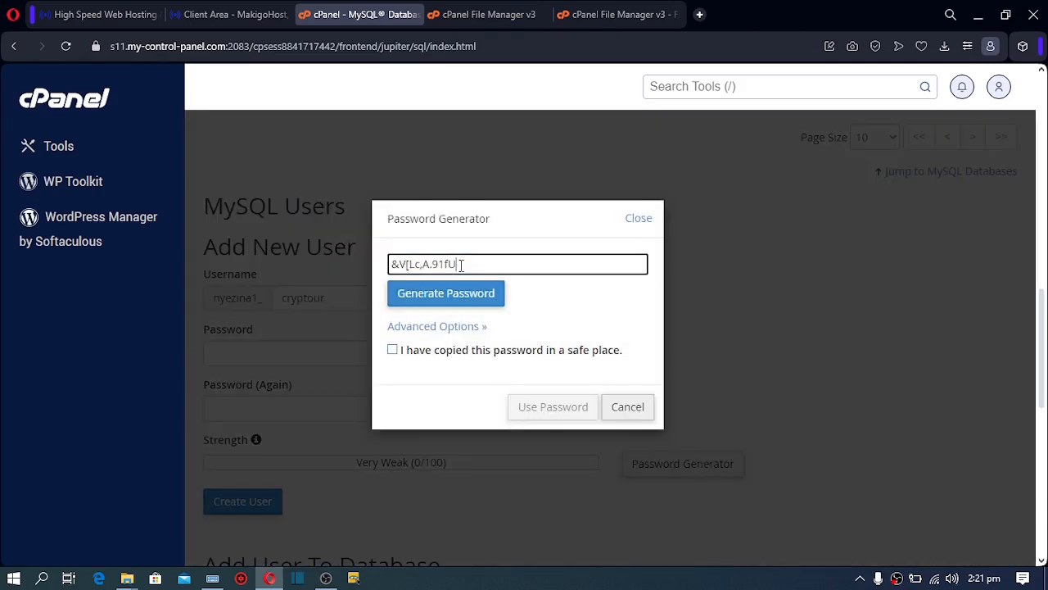
drag(460, 265, 366, 271)
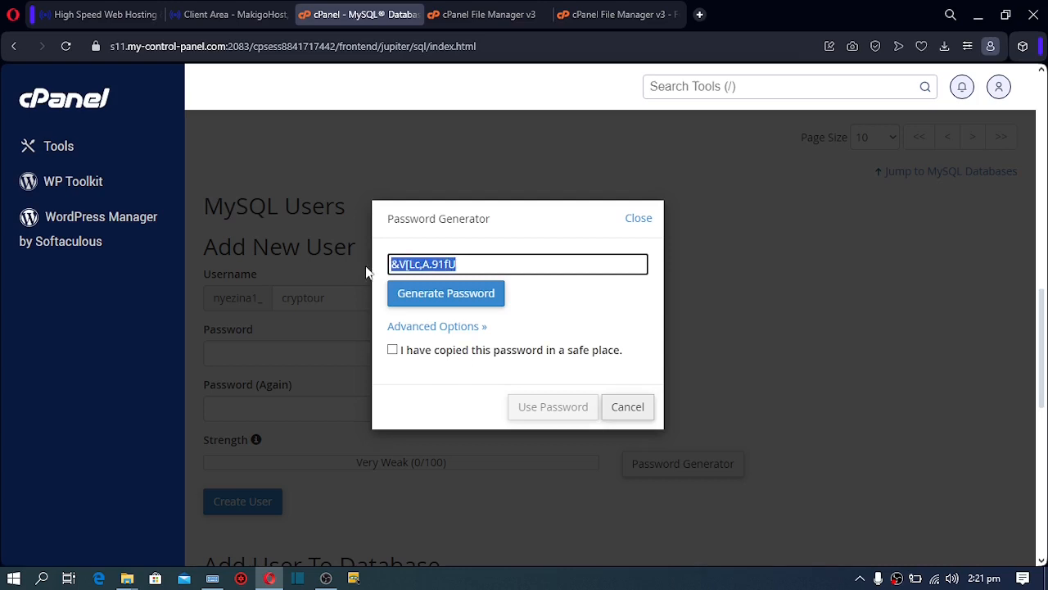
right_click(410, 260)
click(433, 294)
click(700, 14)
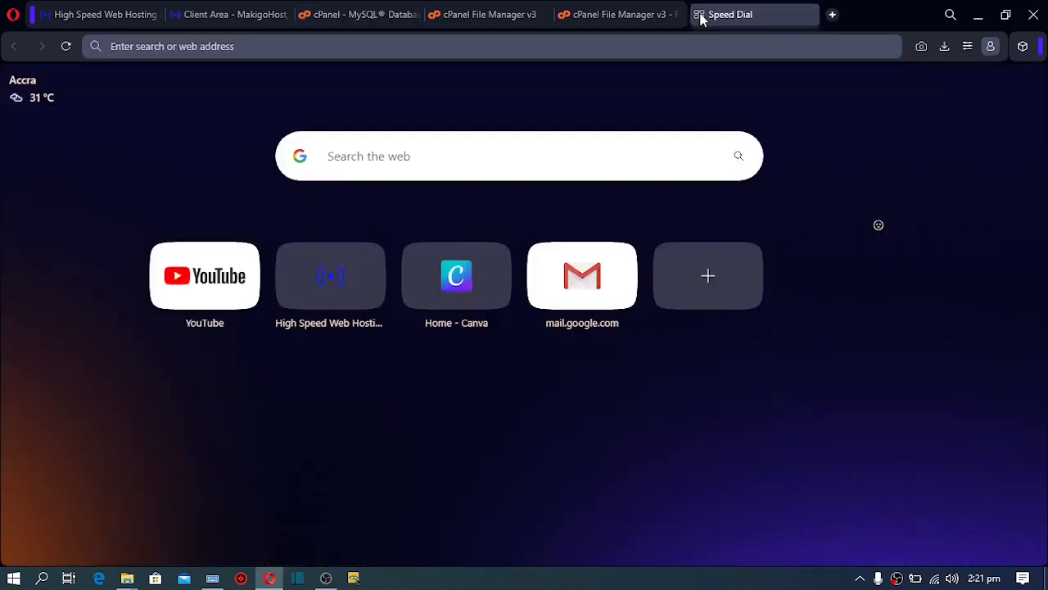
key(ctrl+v)
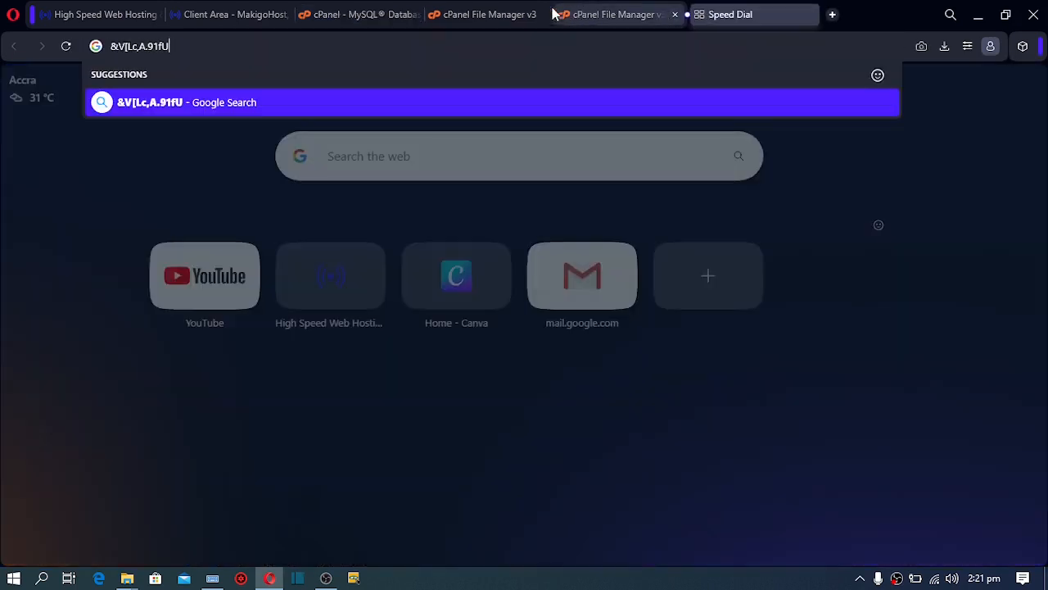
Apply the generated password and create the nyezina1_cryptour user
click(358, 15)
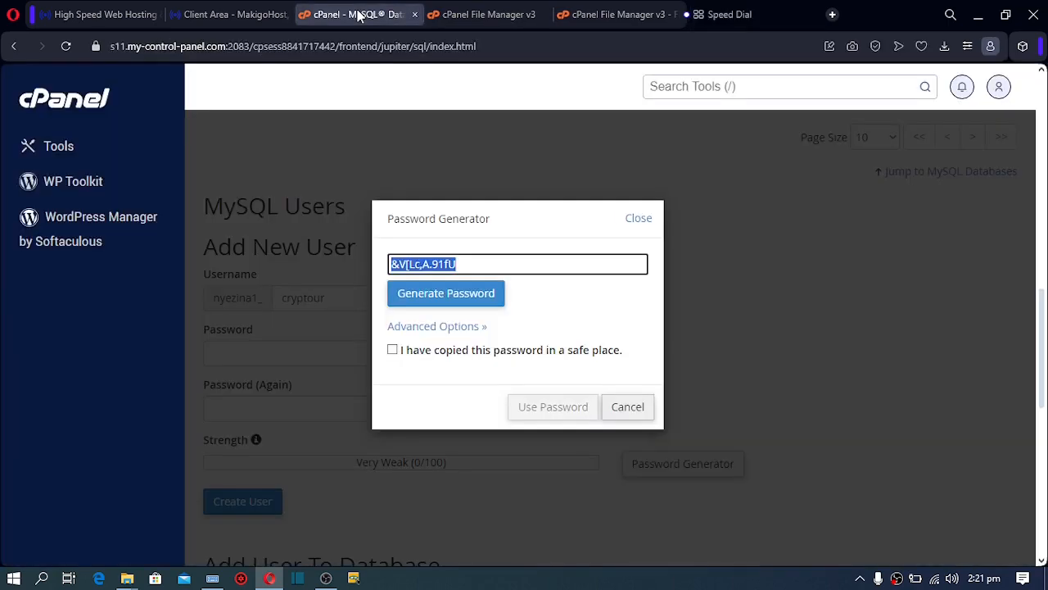
click(465, 358)
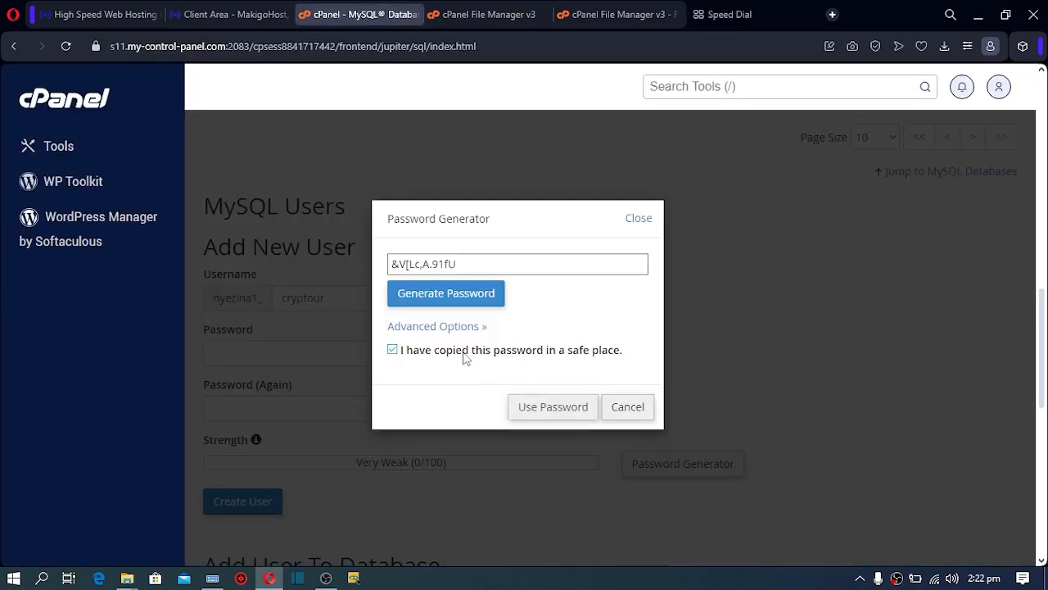
click(553, 416)
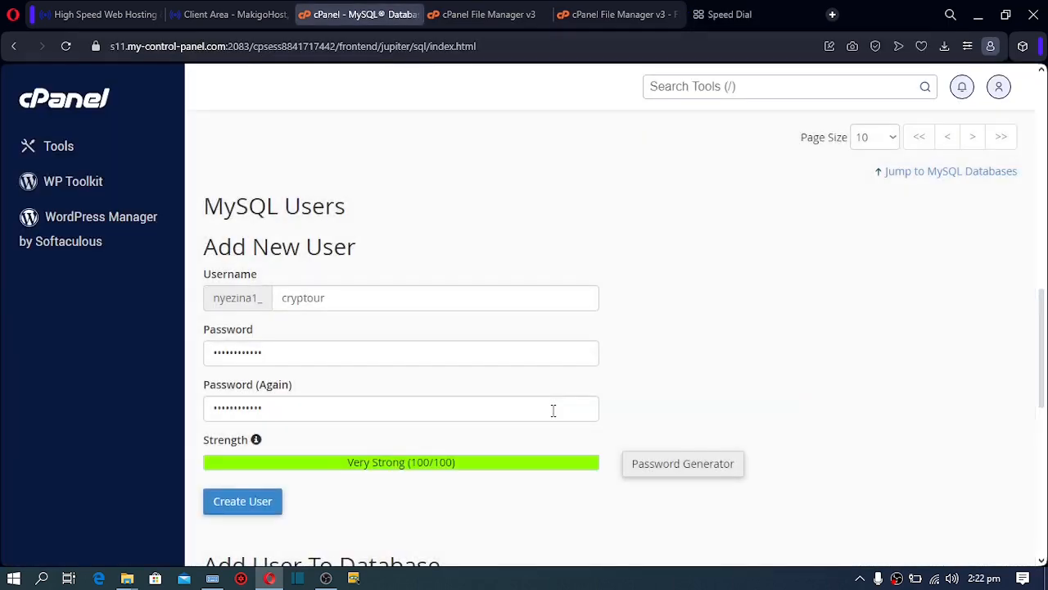
click(243, 505)
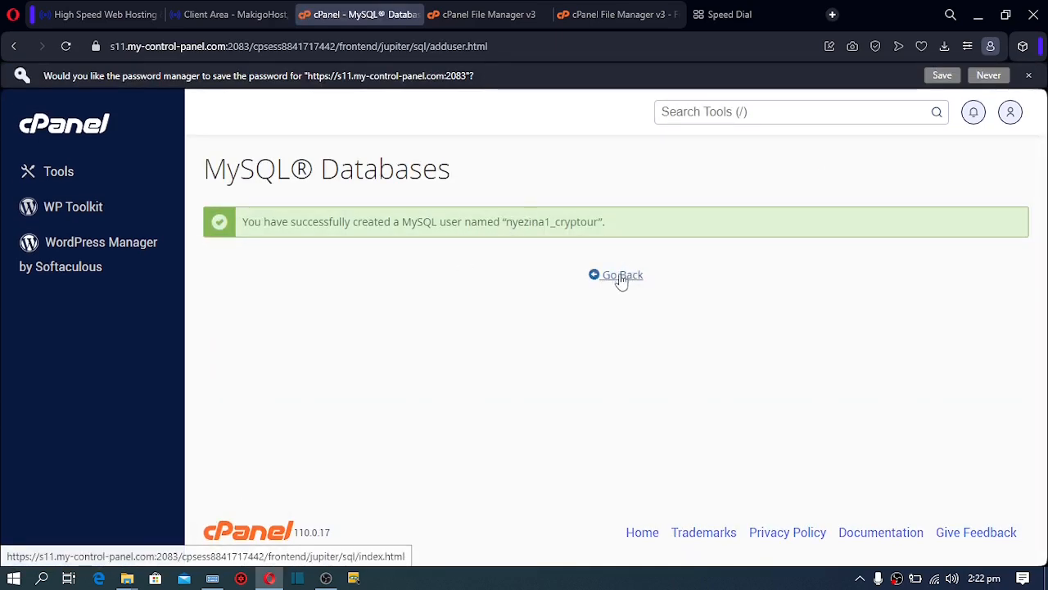
Add nyezina1_cryptour to nyezina1_cryptolab with ALL PRIVILEGES and save the changes
click(621, 277)
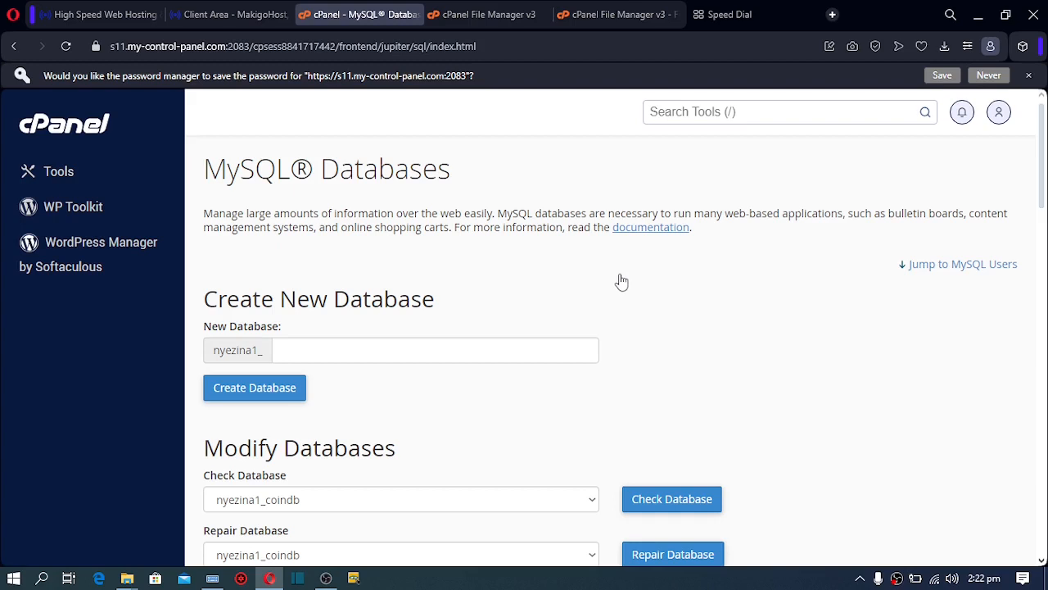
drag(1044, 155, 1044, 190)
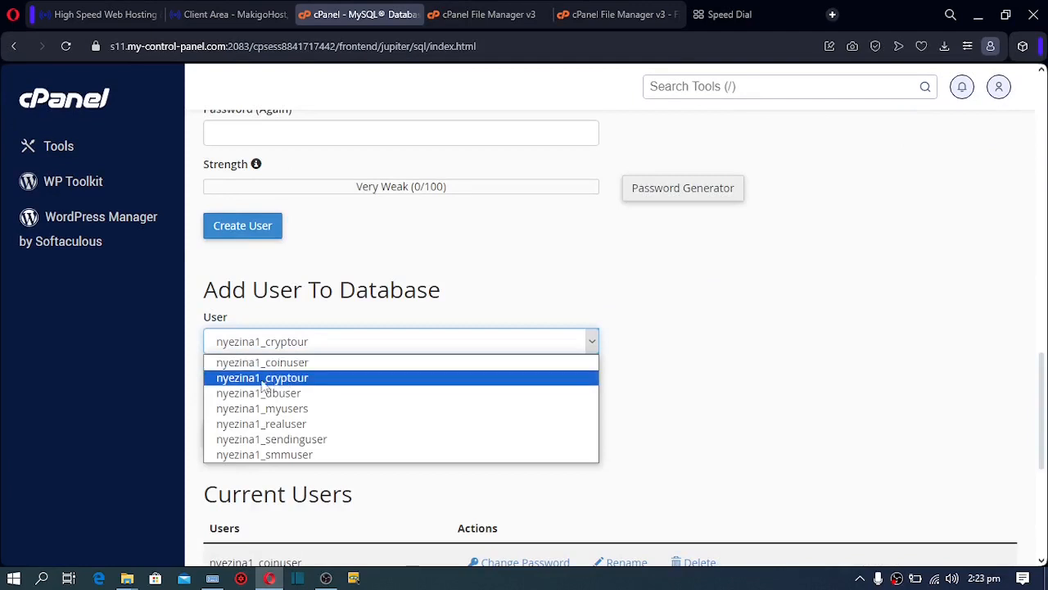
click(284, 379)
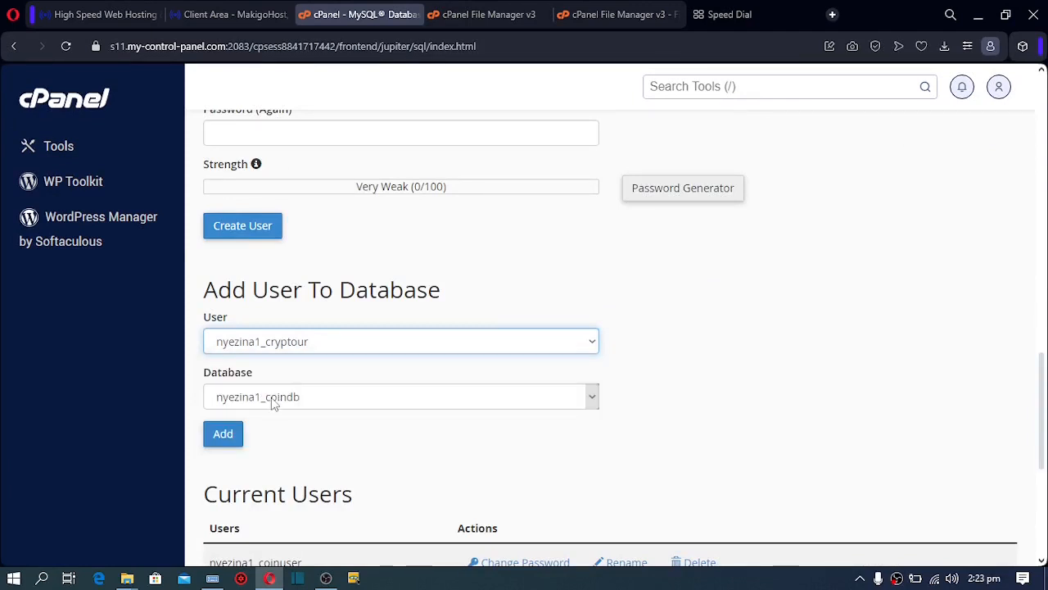
click(274, 398)
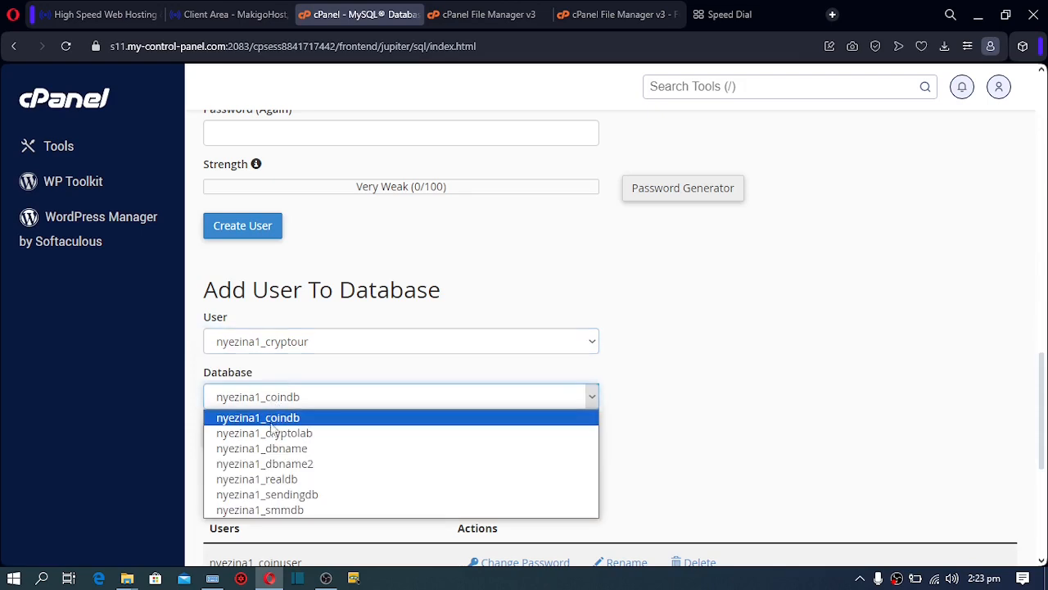
click(273, 435)
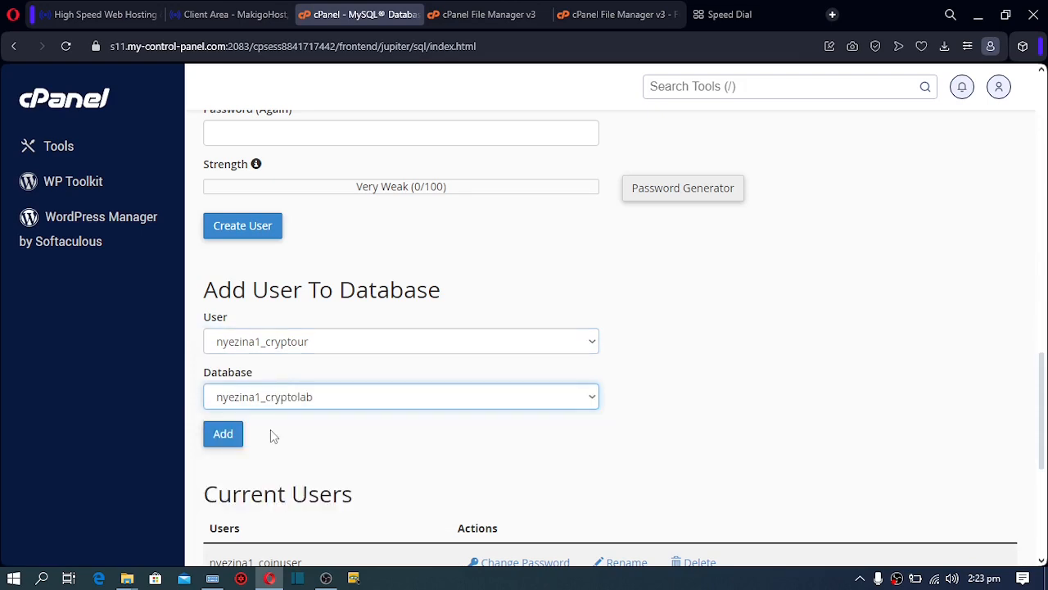
click(224, 438)
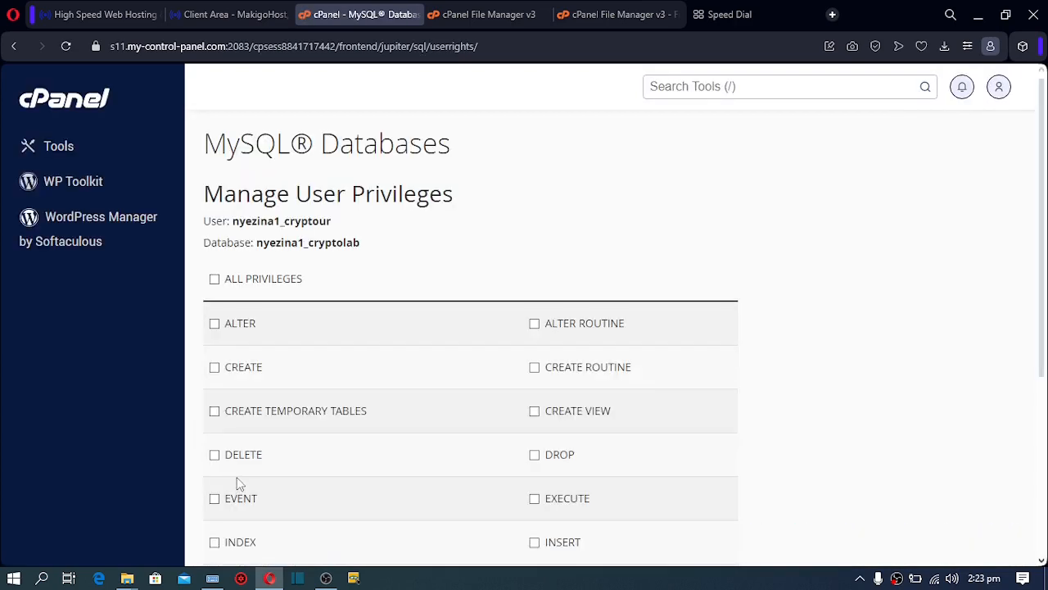
click(214, 281)
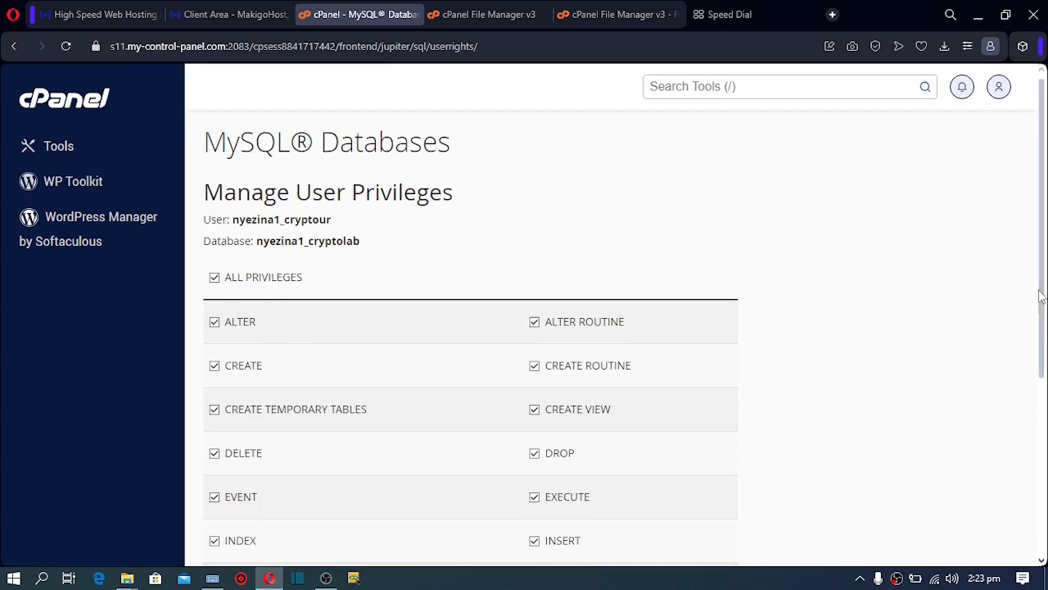
drag(1037, 265, 1035, 453)
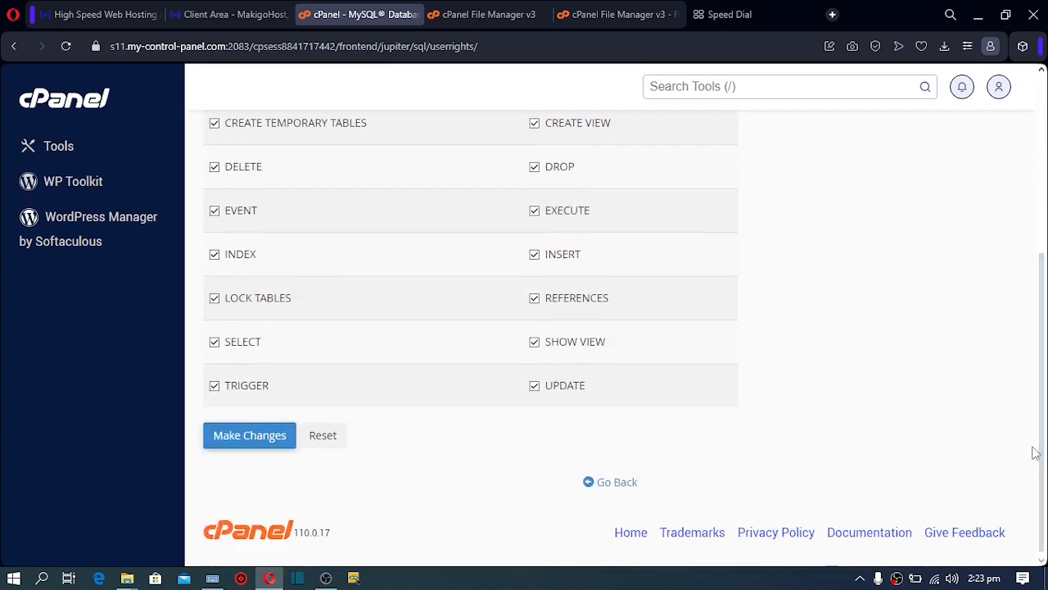
click(242, 439)
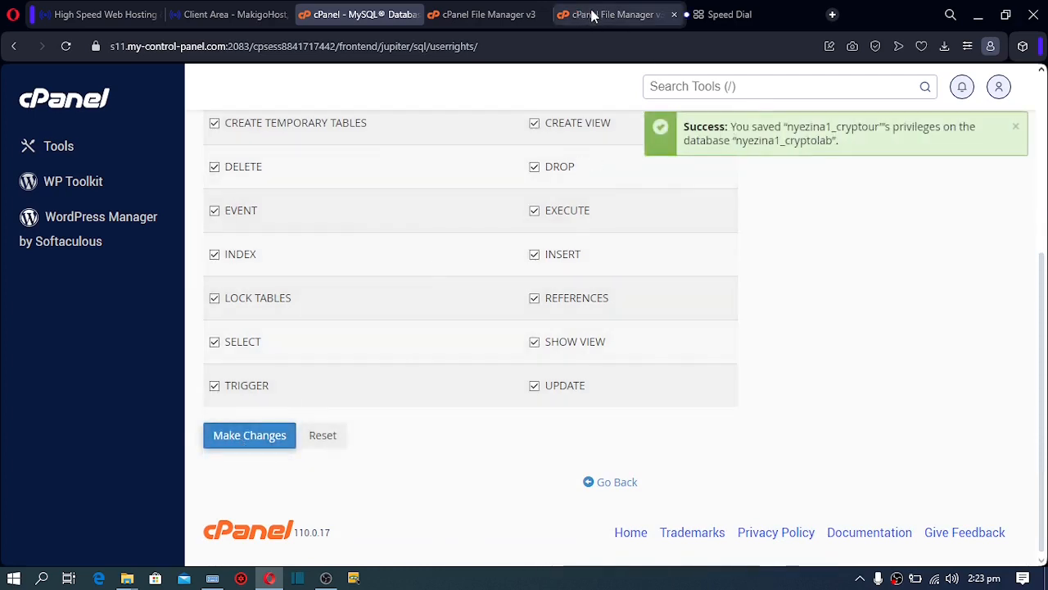
click(473, 11)
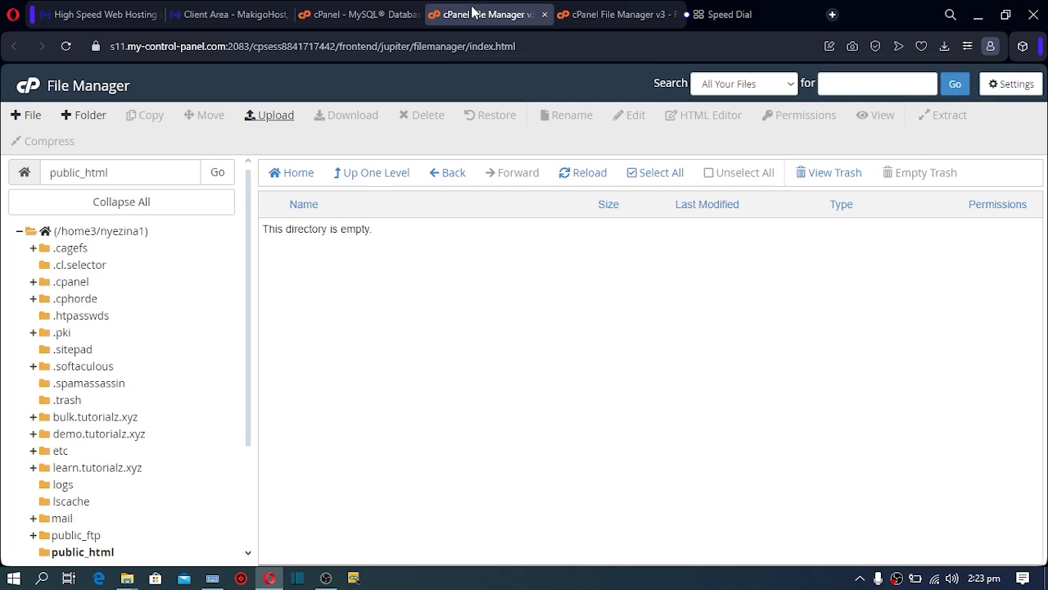
Confirm project.zip finished uploading at 22.61 MB and return to the public_html listing
click(602, 12)
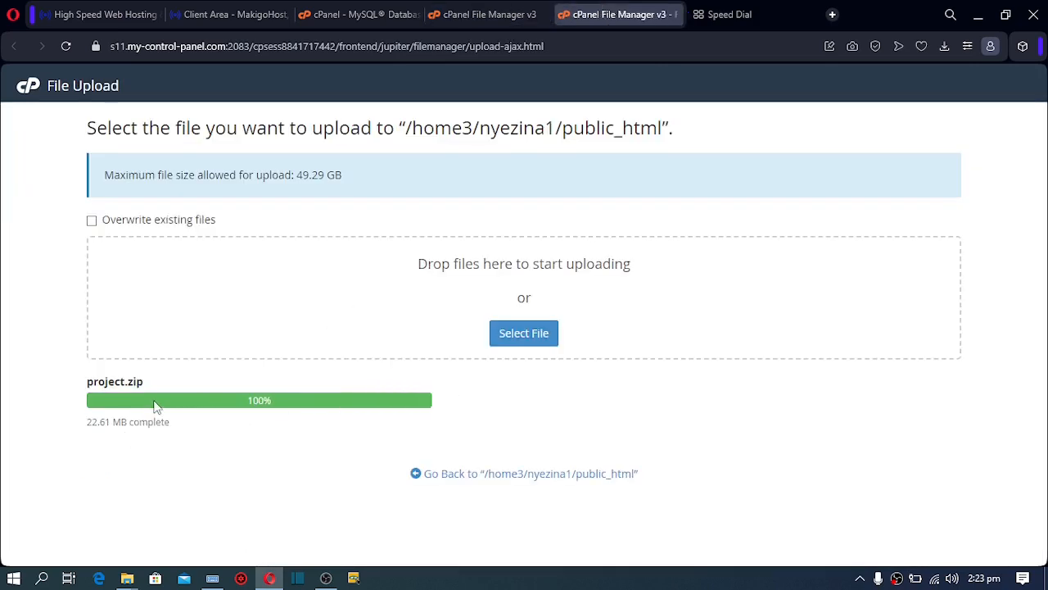
click(553, 475)
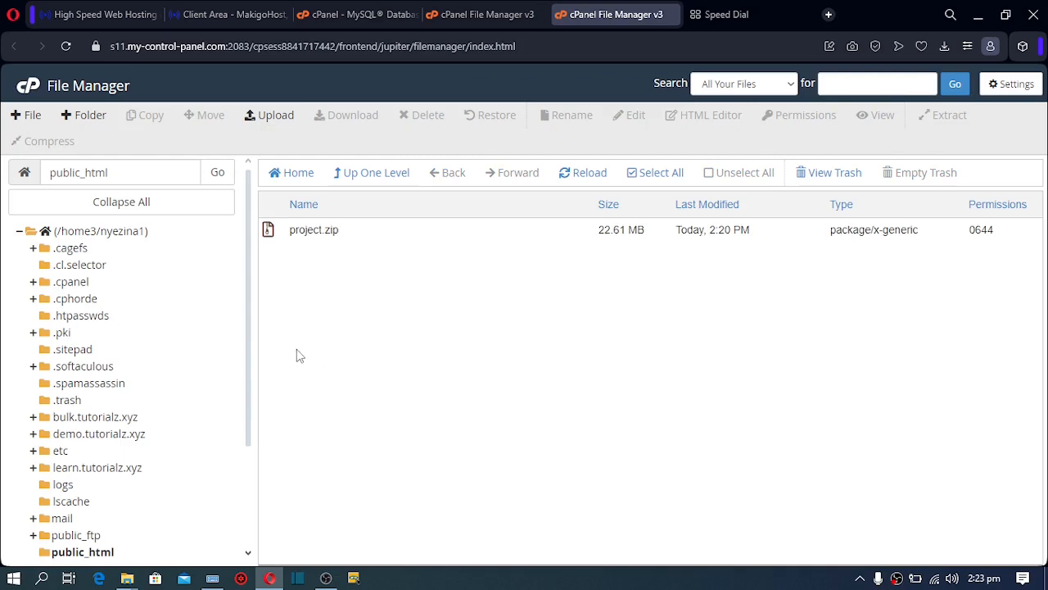
Extract project.zip into /public_html and close the extraction results
click(294, 230)
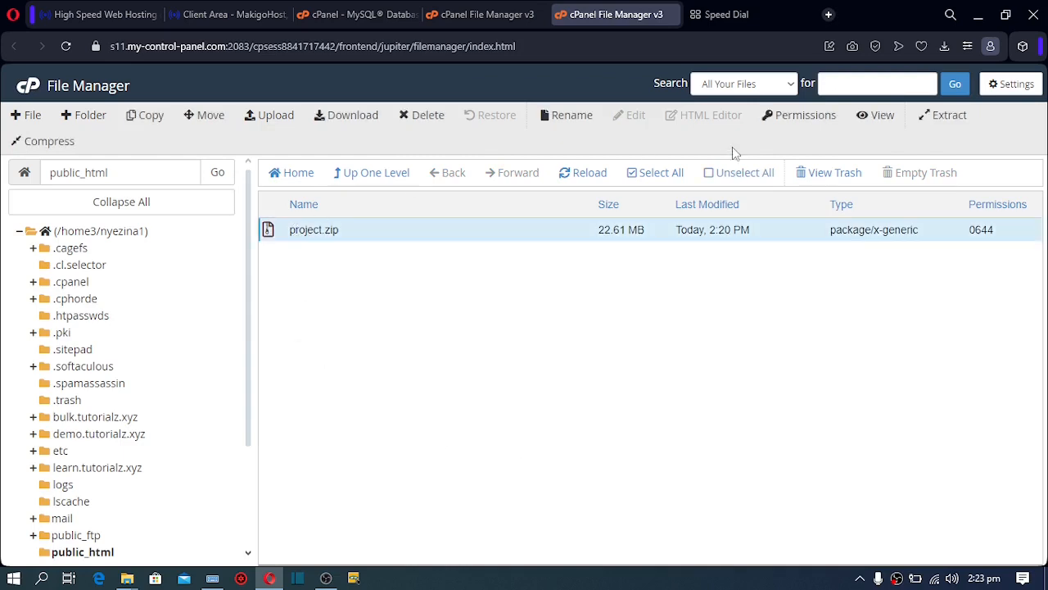
click(942, 119)
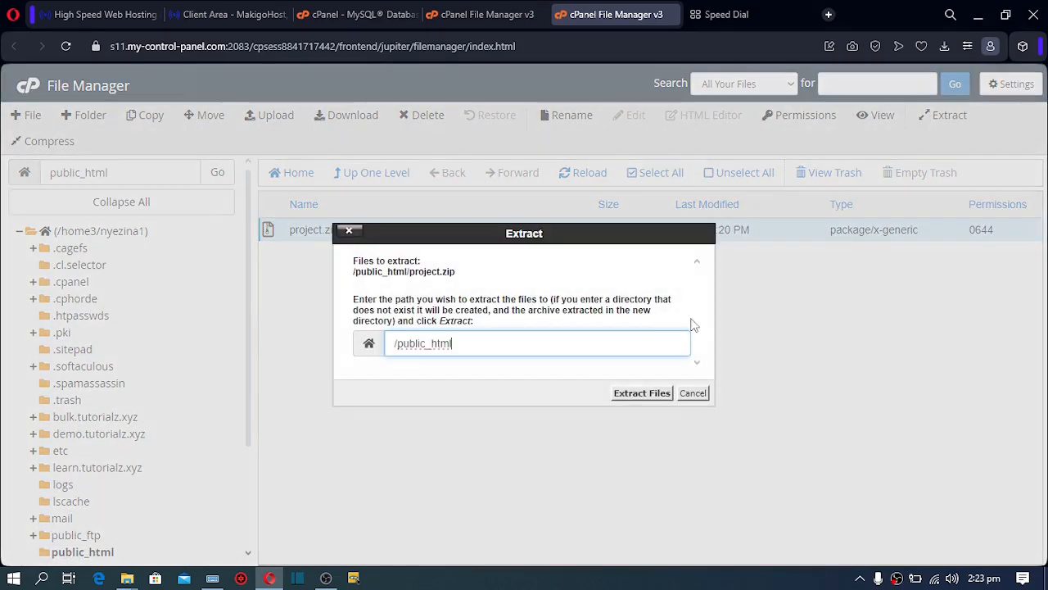
click(643, 393)
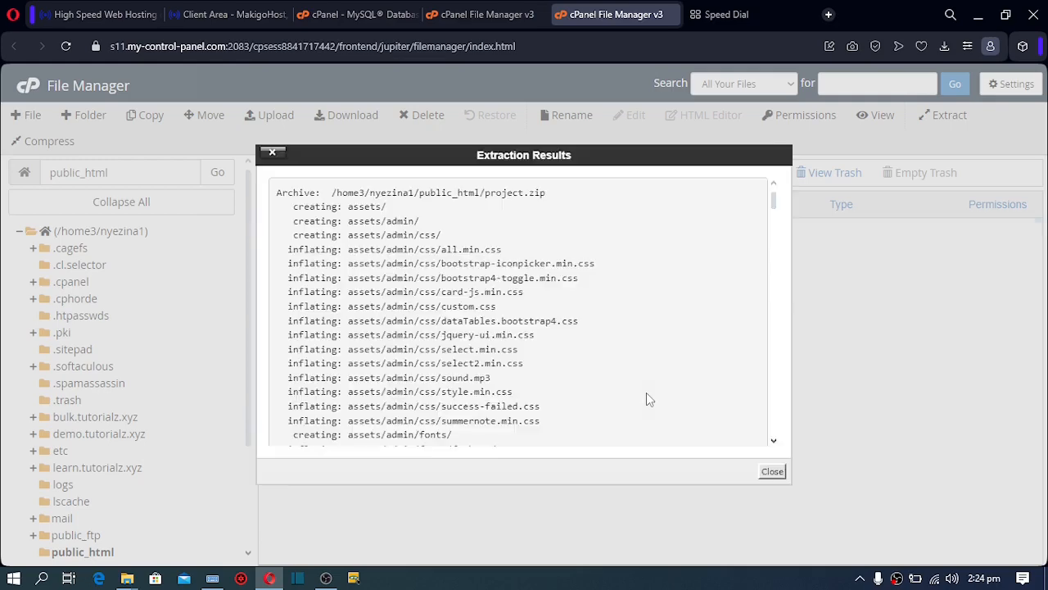
click(772, 473)
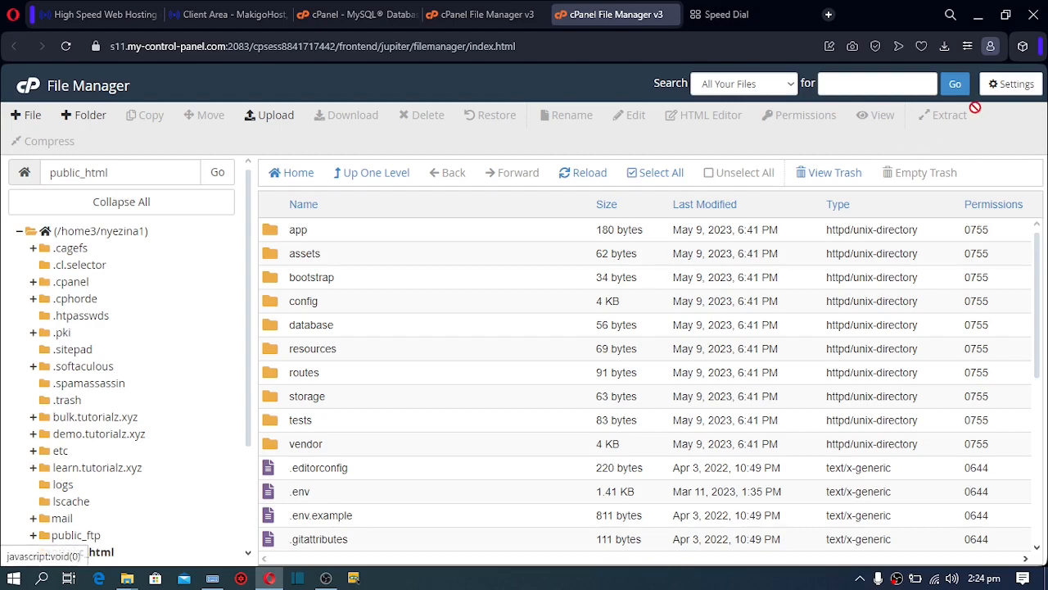
Save the Show Hidden Files preference and open .env in the text editor
click(1013, 87)
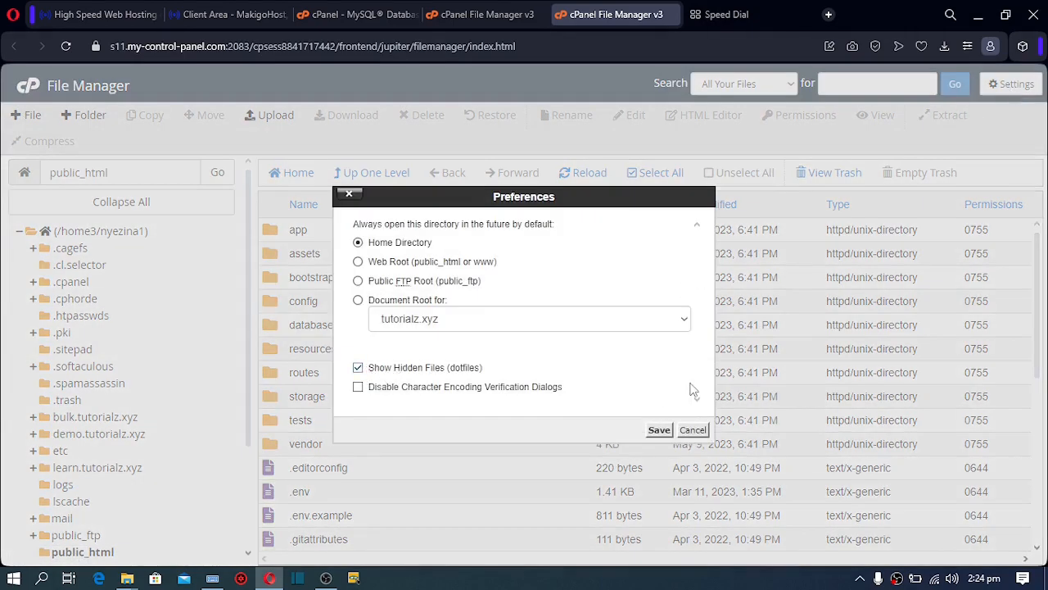
click(660, 430)
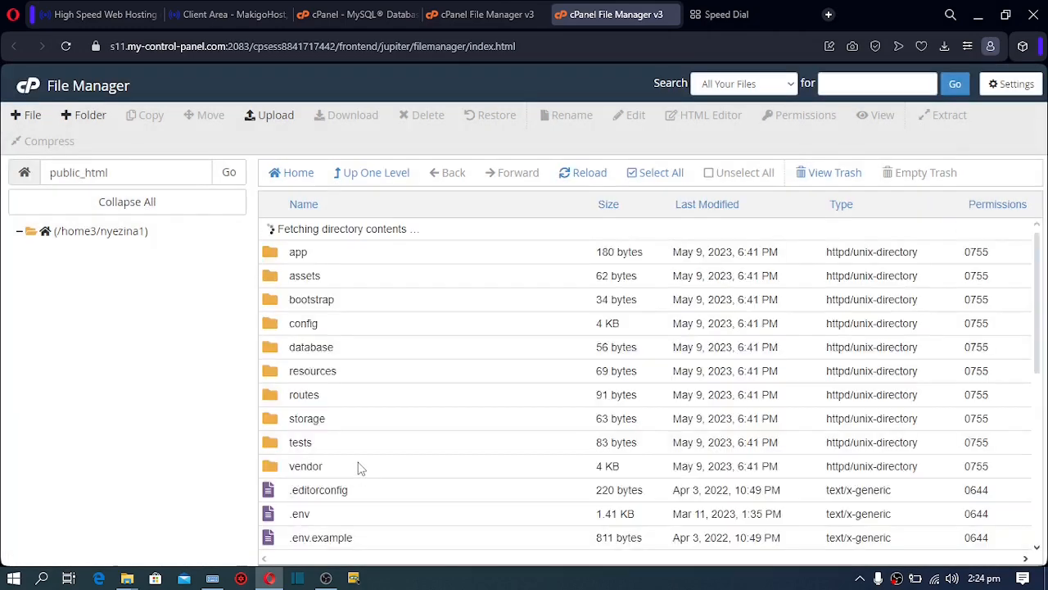
click(275, 501)
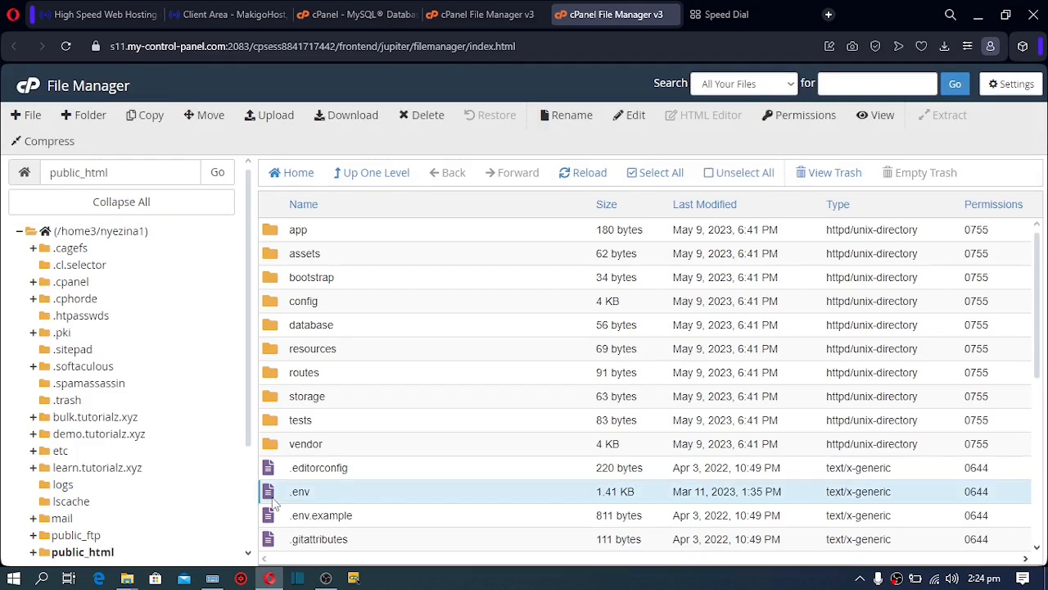
click(630, 117)
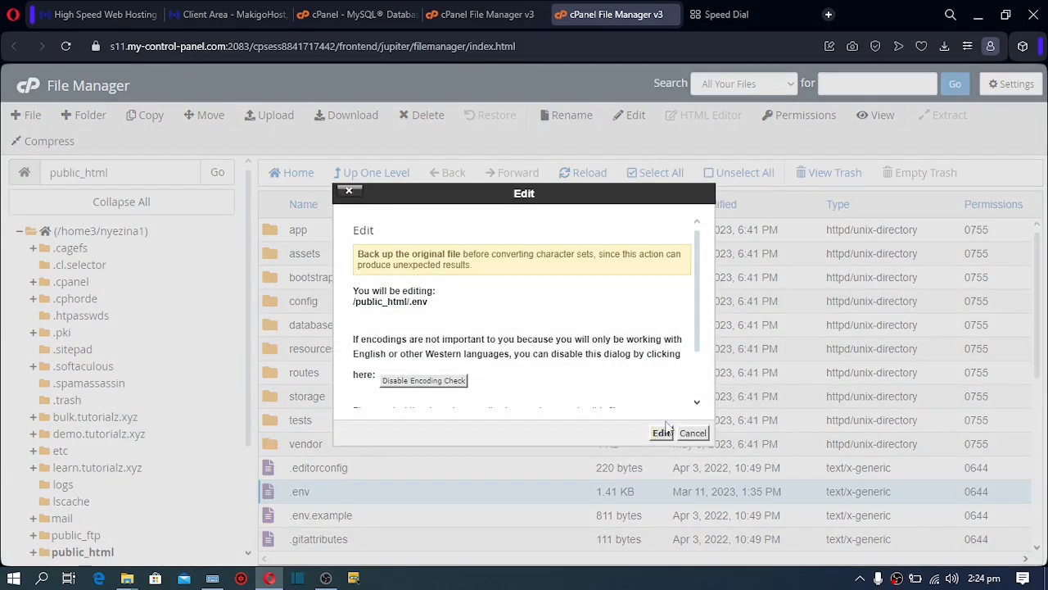
click(661, 433)
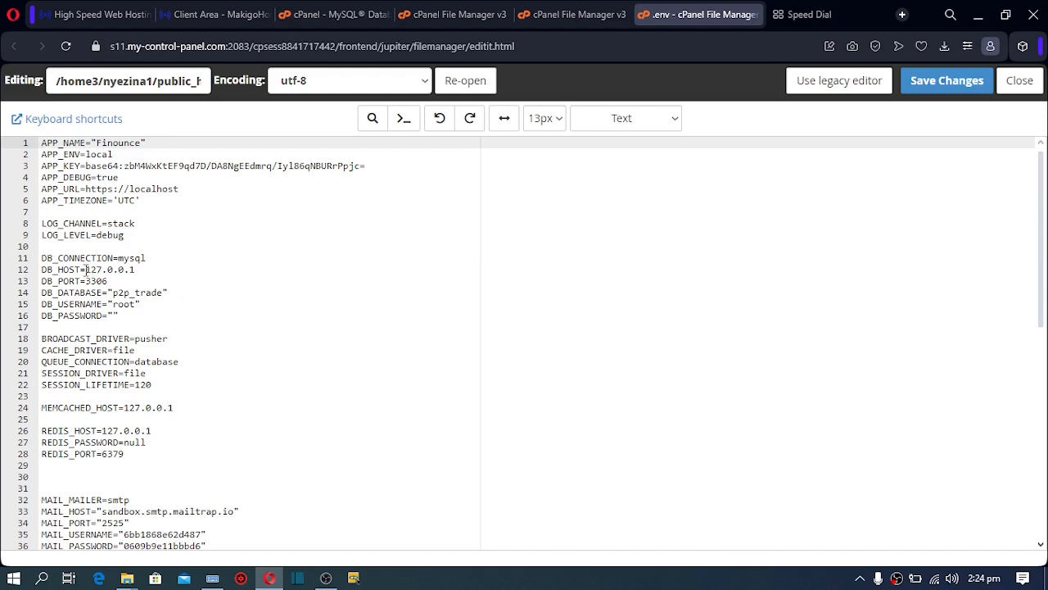
Change DB_HOST in .env from 127.0.0.1 to localhost
drag(86, 269, 137, 269)
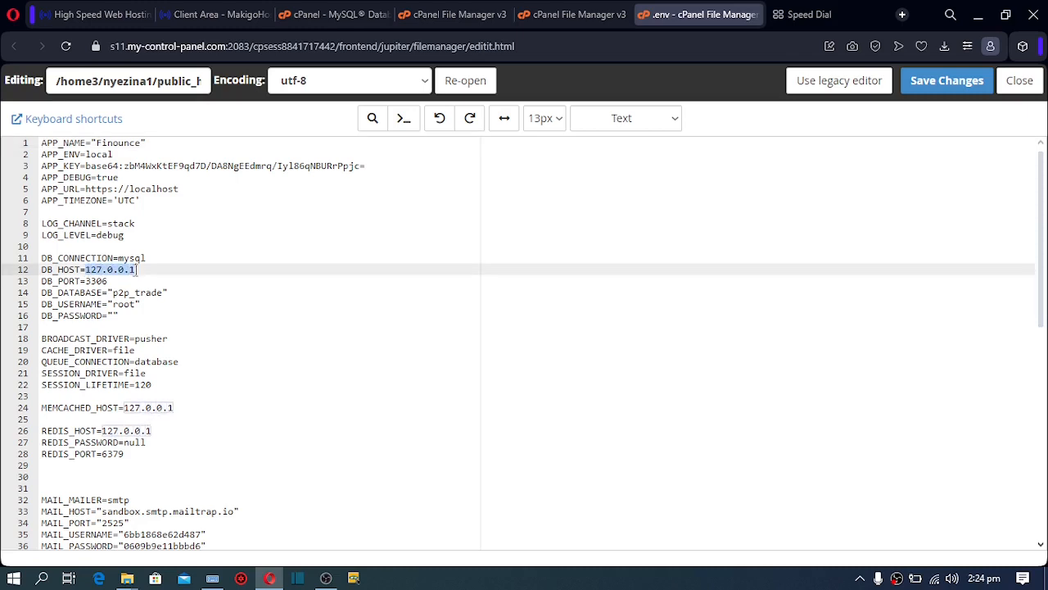
key(BackSpace)
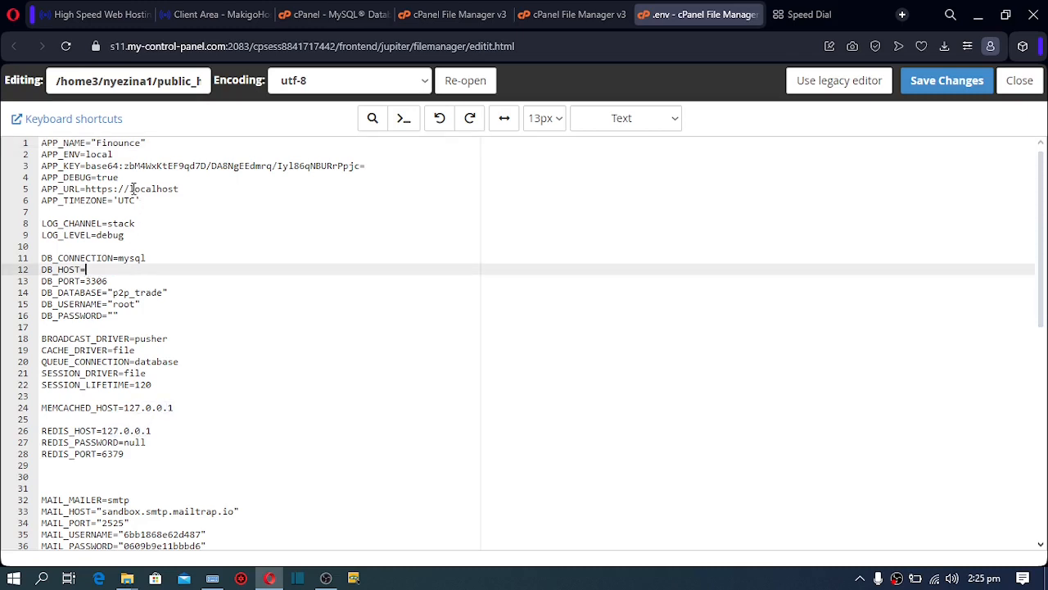
drag(131, 188, 180, 190)
key(ctrl+c)
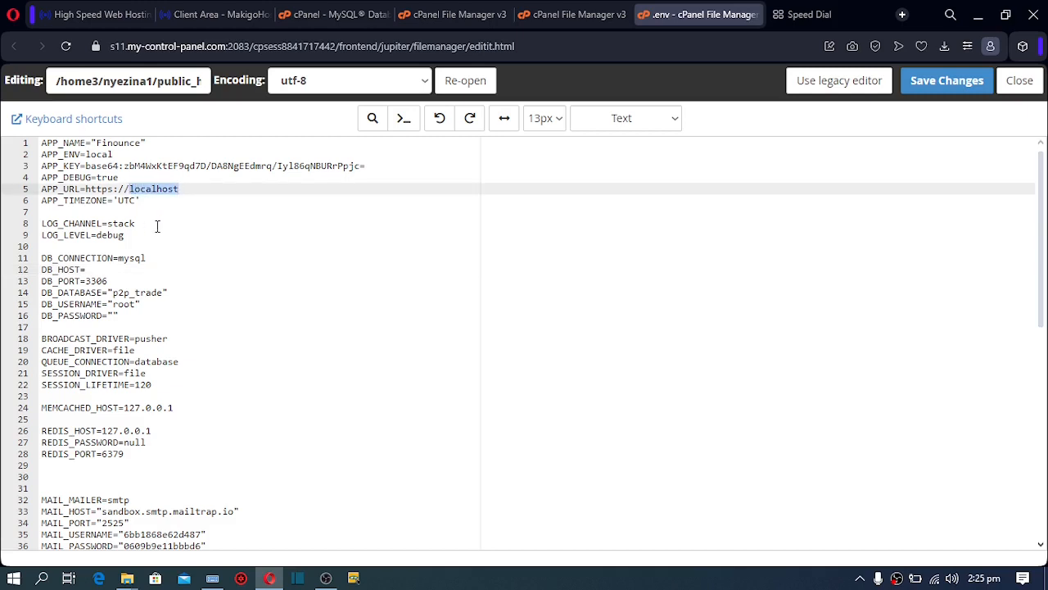
click(111, 269)
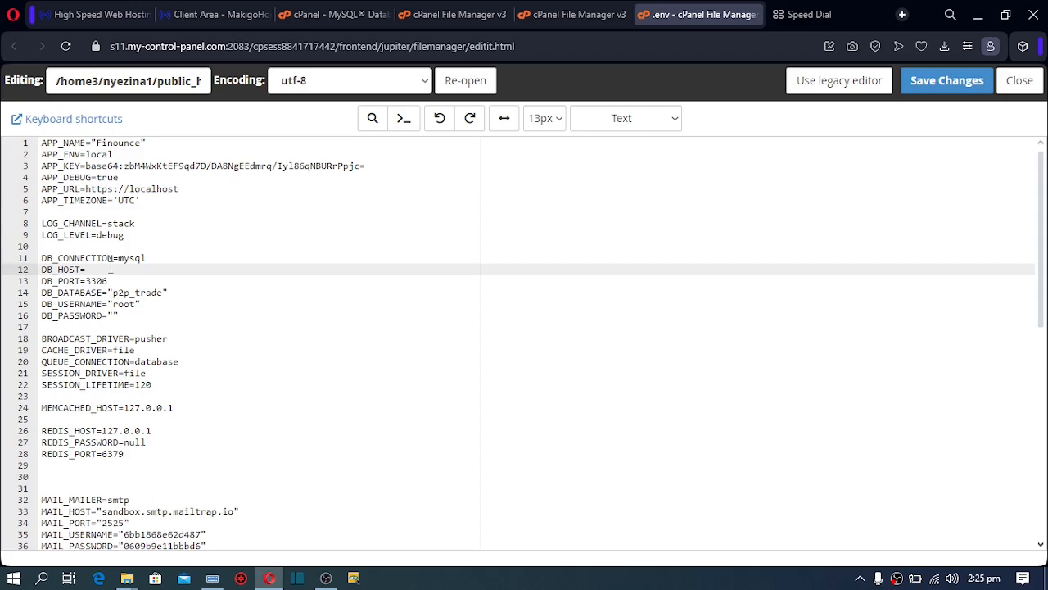
key(ctrl+v)
Replace DB_DATABASE p2p_trade with nyezina1_cryptolab, copied from the privileges page
click(326, 13)
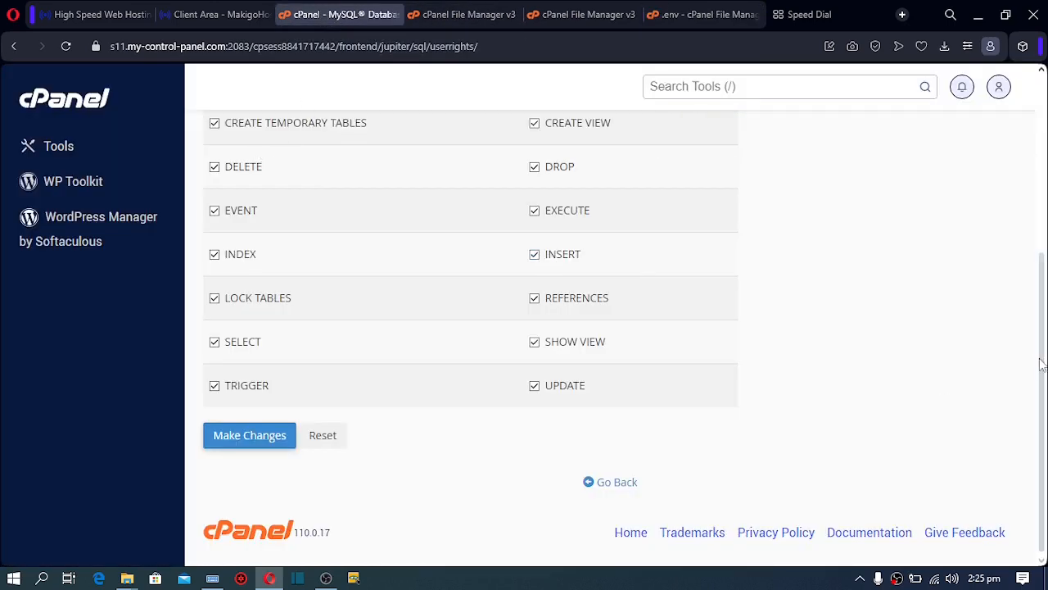
scroll(1040, 364, up, 4)
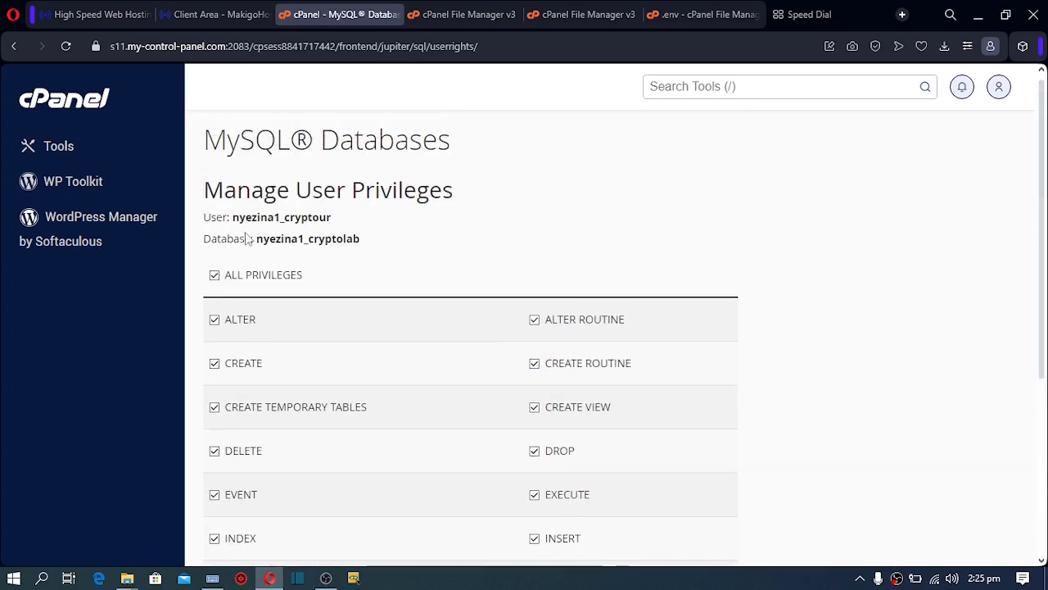
drag(256, 240, 366, 244)
key(ctrl+c)
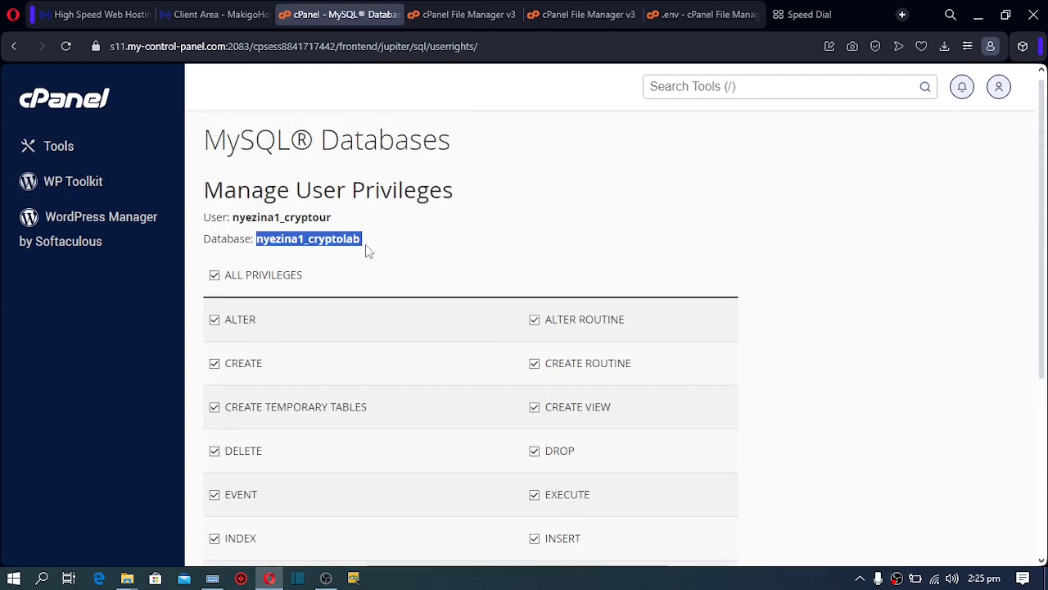
click(307, 204)
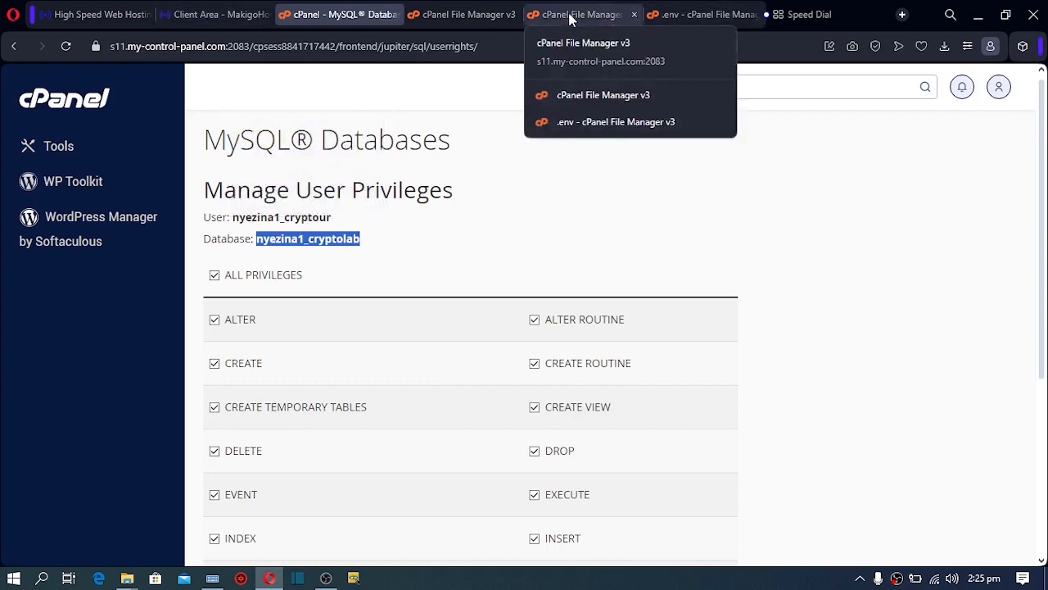
click(690, 15)
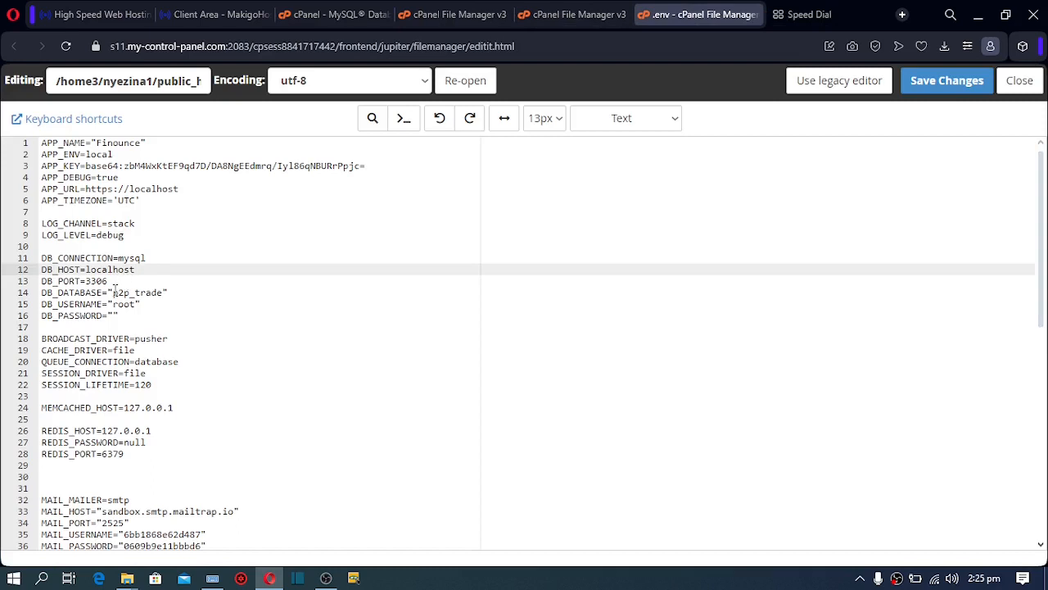
drag(113, 293, 160, 289)
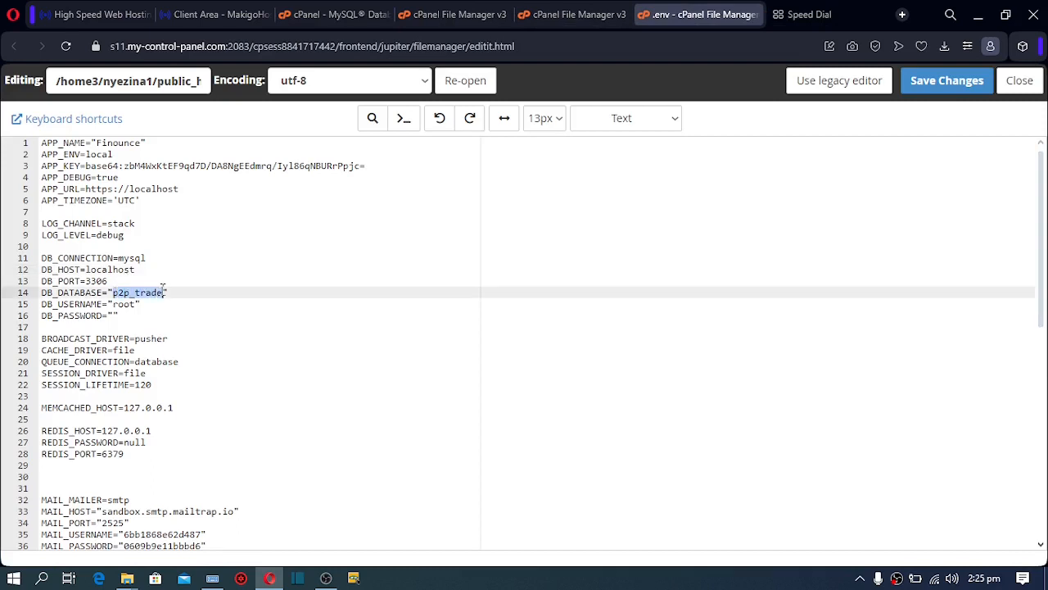
key(ctrl+v)
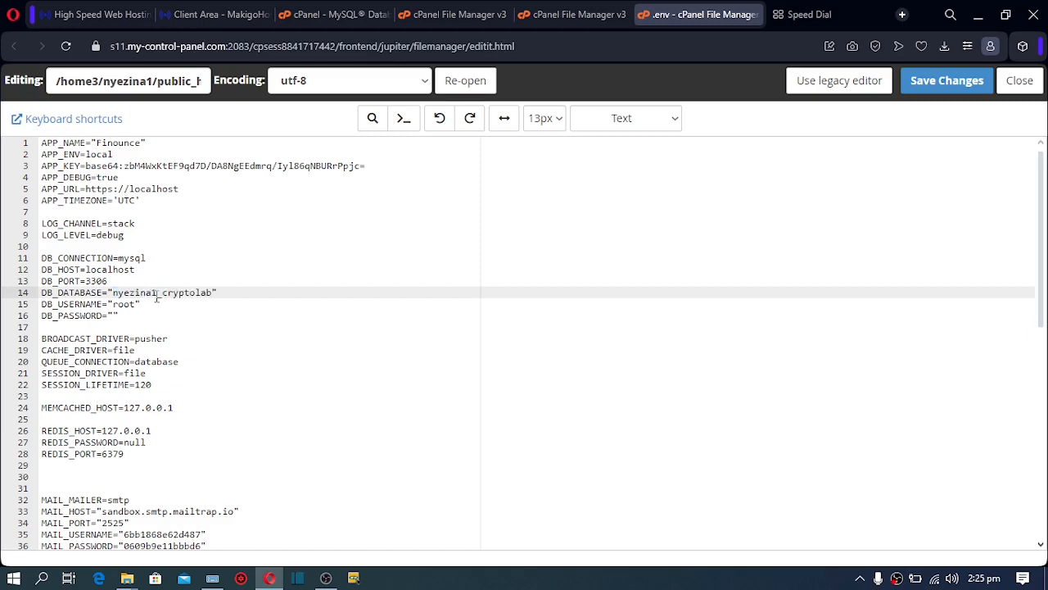
click(797, 16)
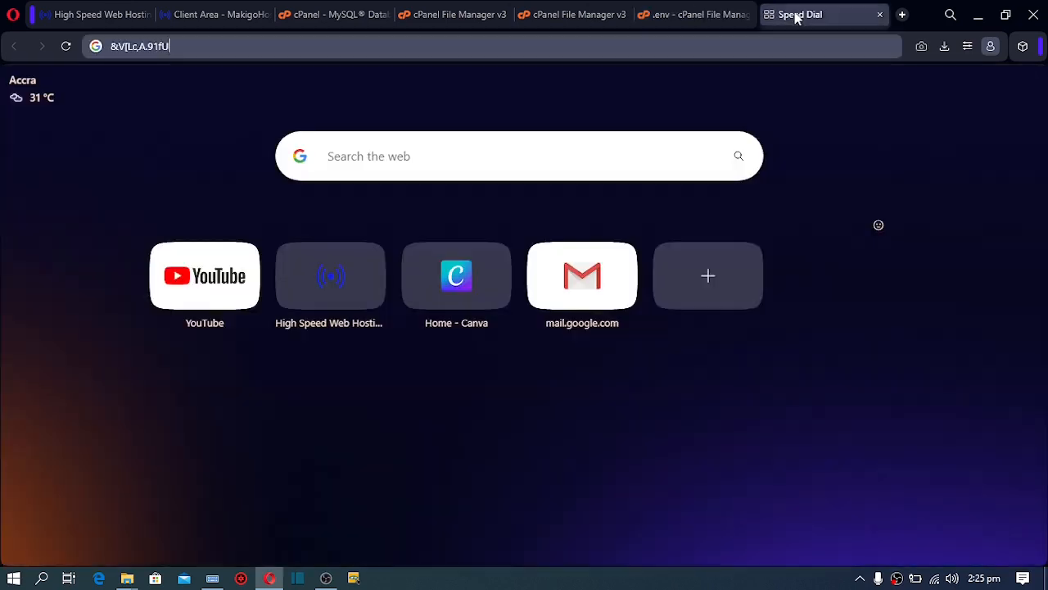
Paste the saved database password into the DB_PASSWORD value in .env
drag(200, 46, 69, 47)
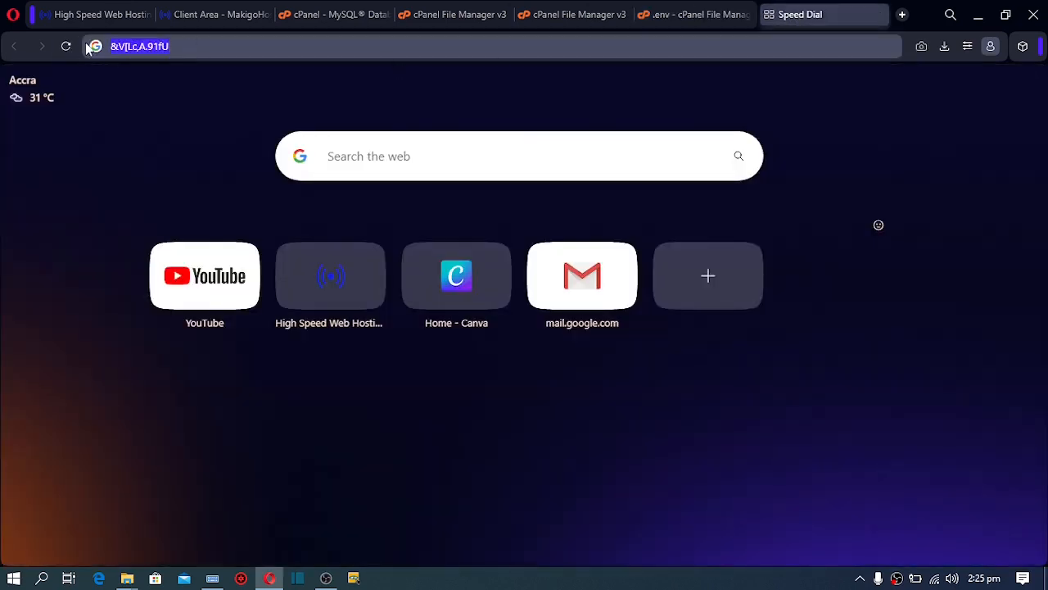
click(659, 14)
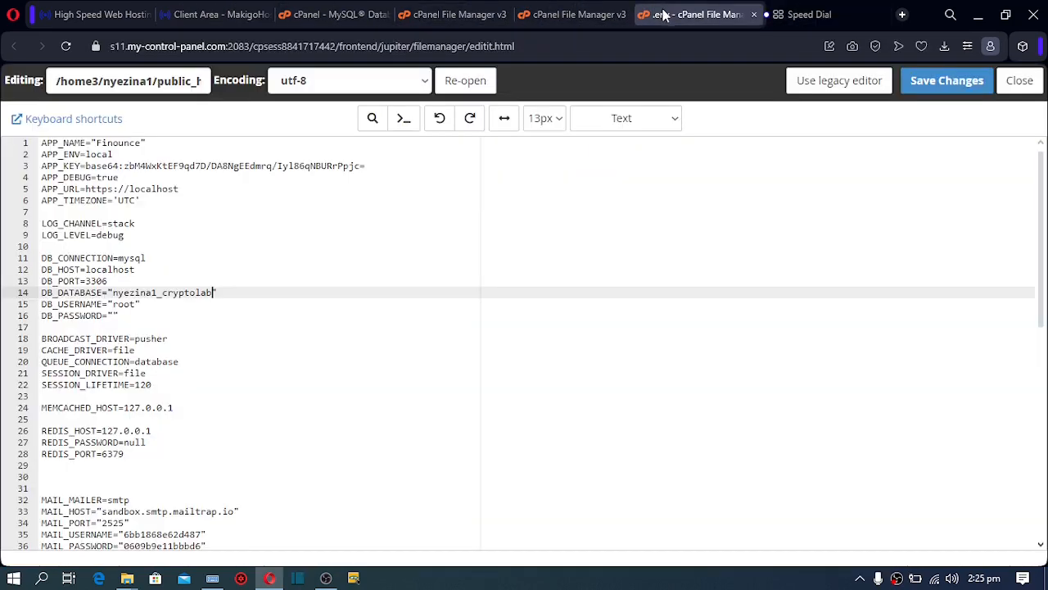
click(115, 315)
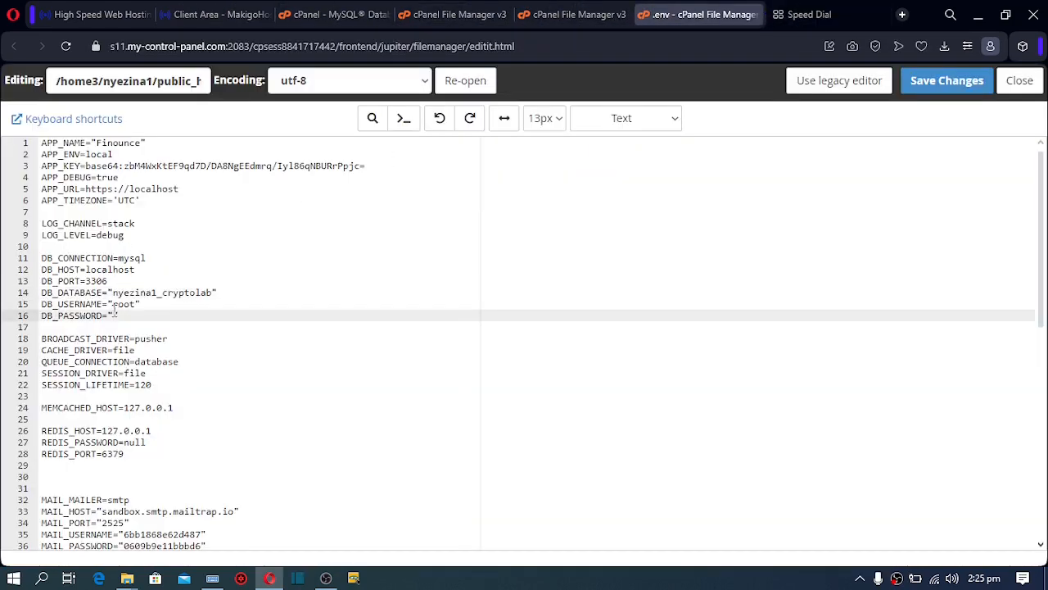
key(ctrl+v)
click(334, 13)
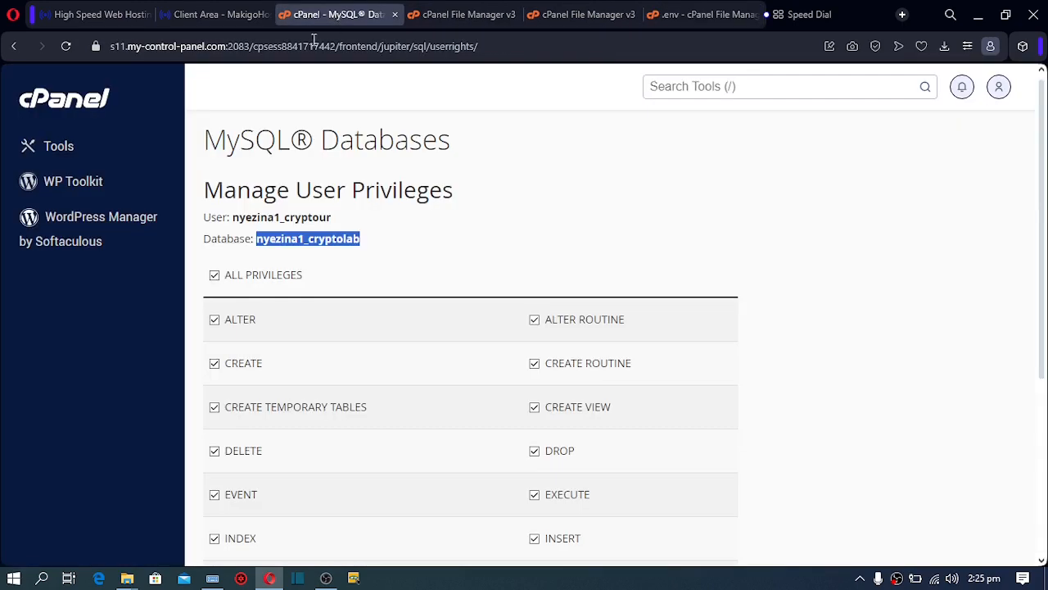
drag(234, 217, 337, 216)
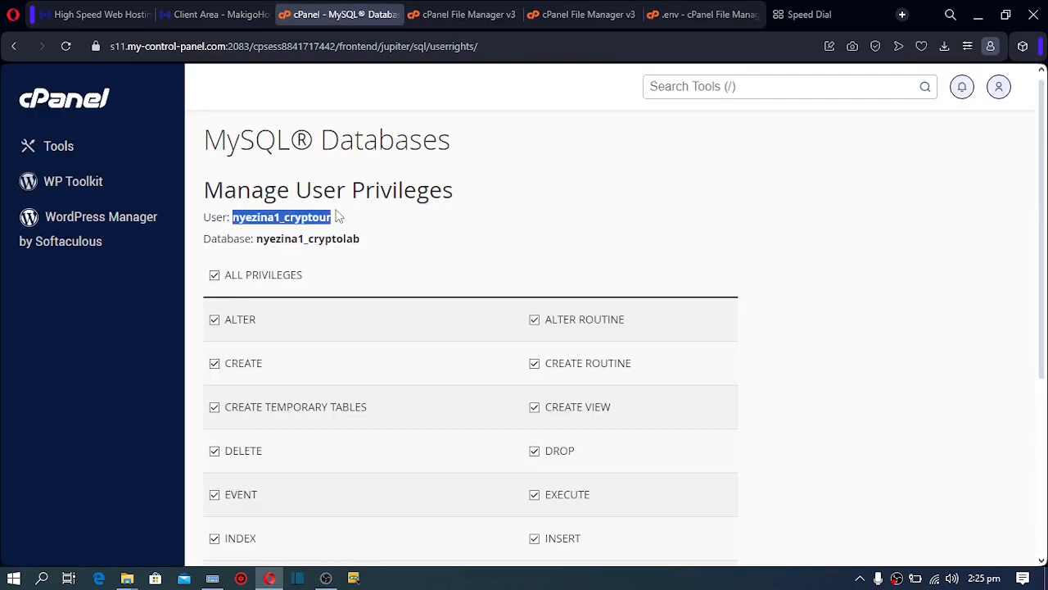
click(279, 184)
click(691, 15)
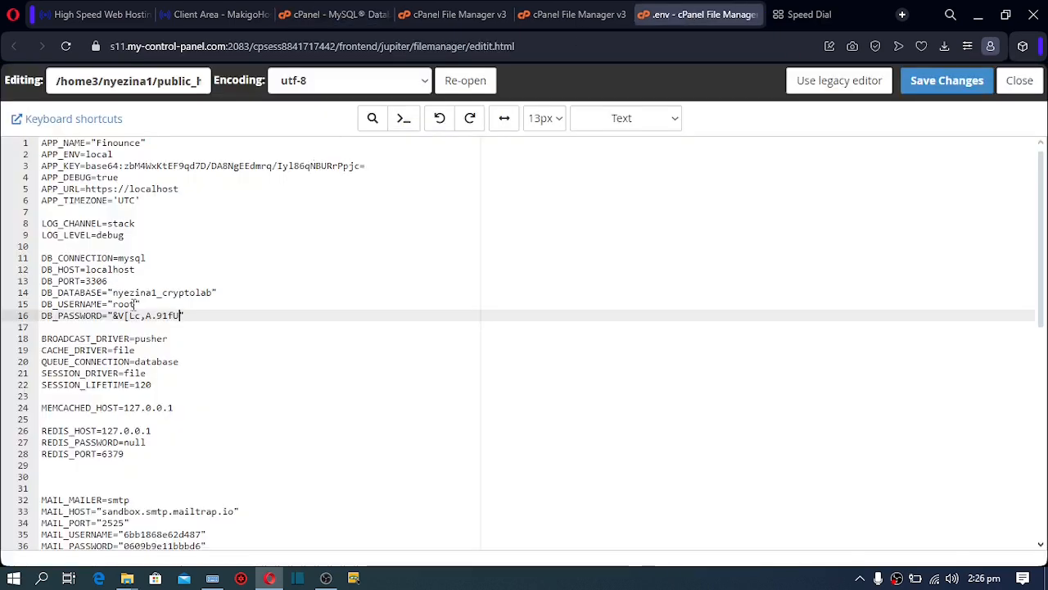
drag(136, 304, 113, 304)
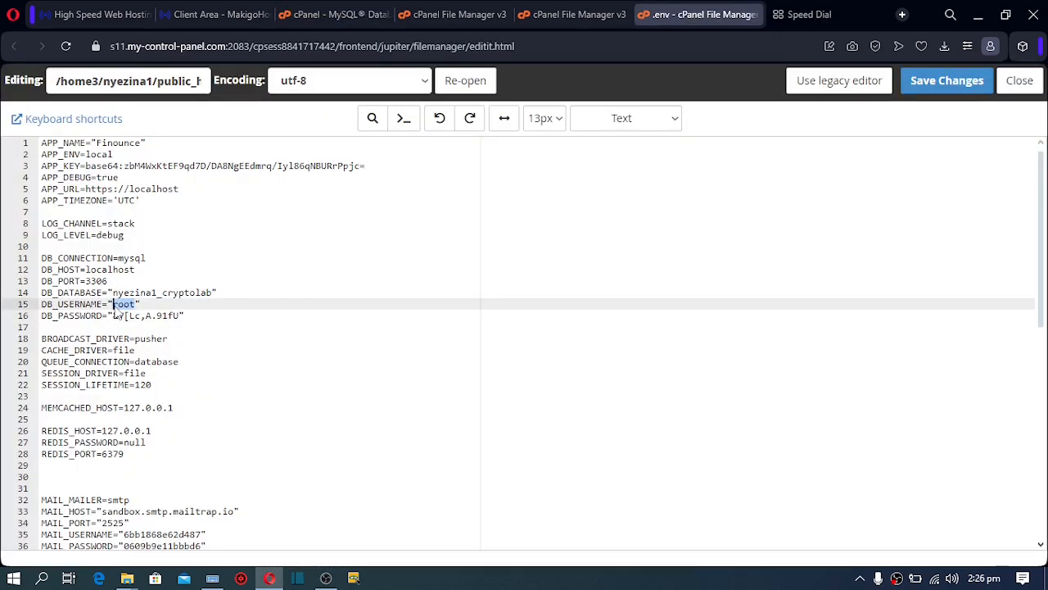
key(ctrl+v)
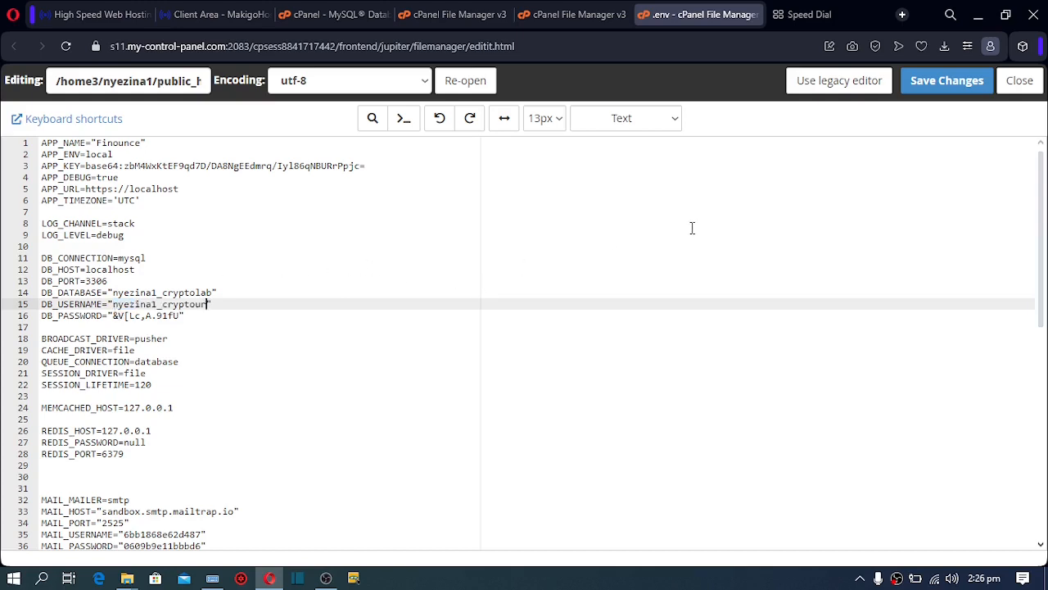
click(924, 89)
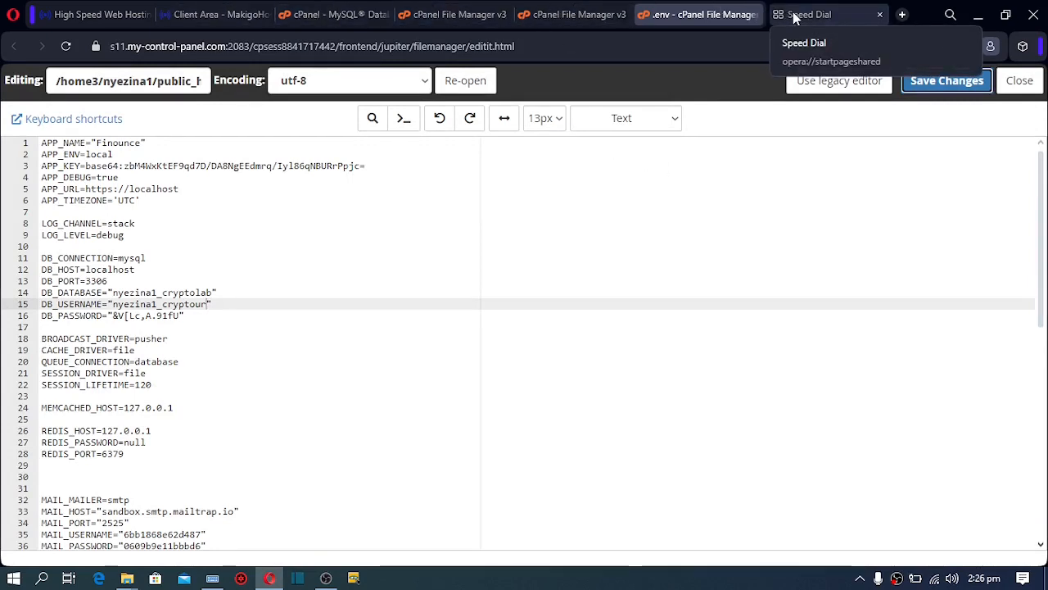
click(793, 13)
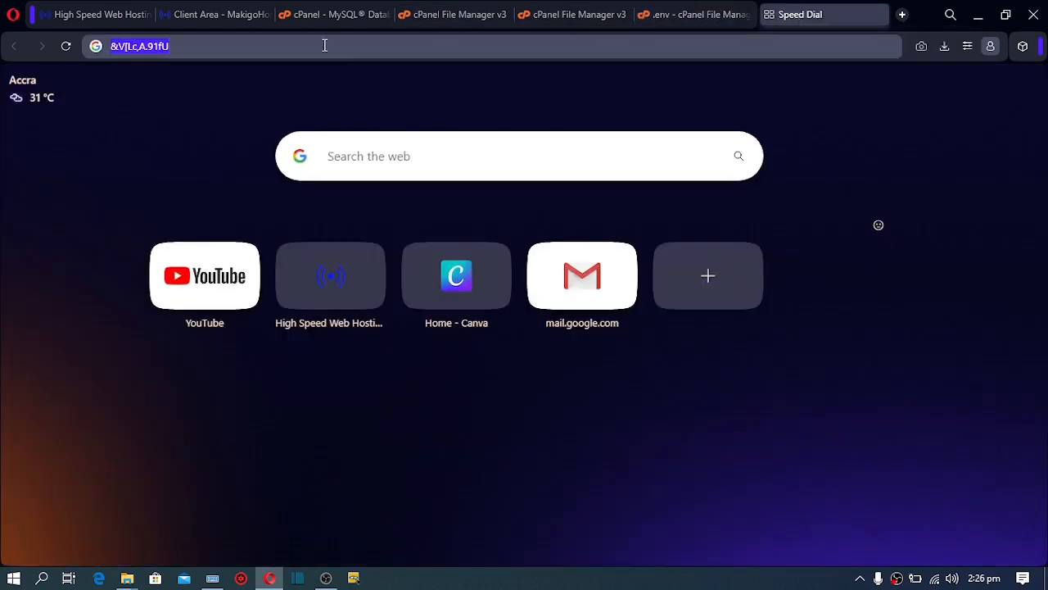
Load tutorialz.xyz and note the error that table nyezina1_cryptolab.languages doesn't exist
text(tu)
key(Return)
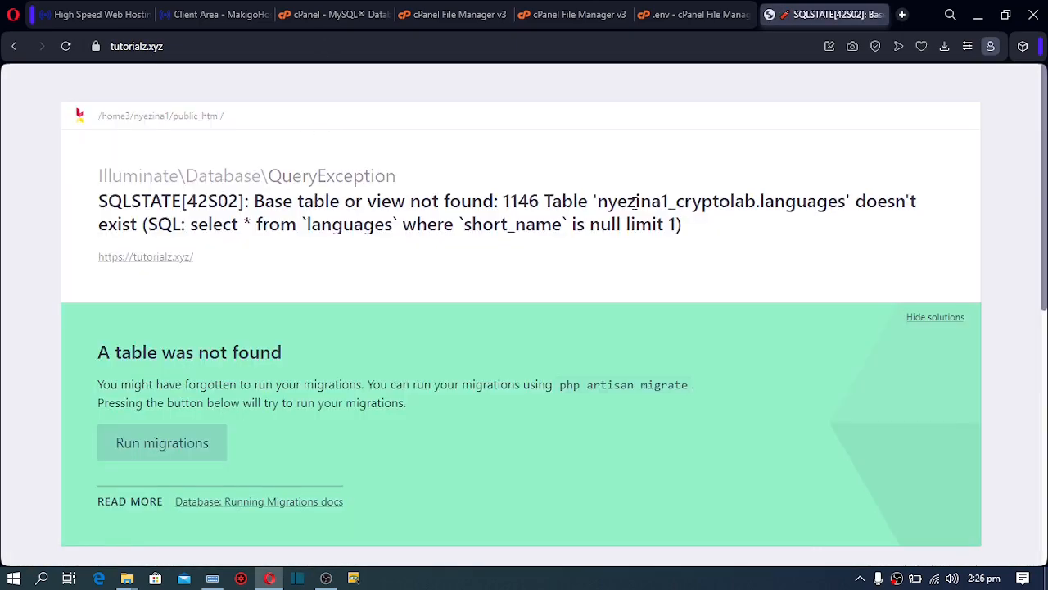
drag(713, 204, 844, 216)
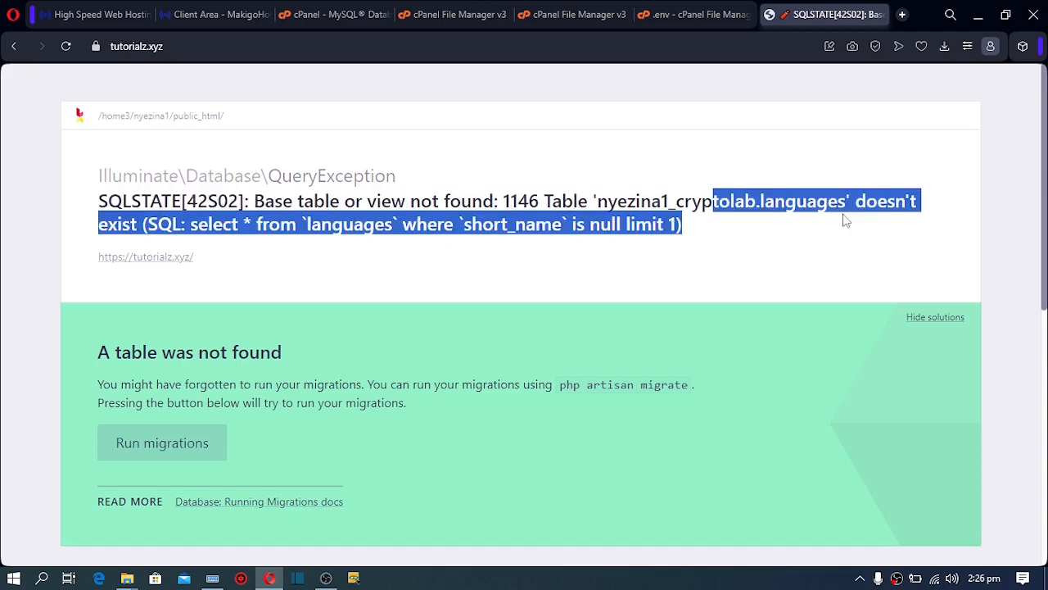
click(836, 262)
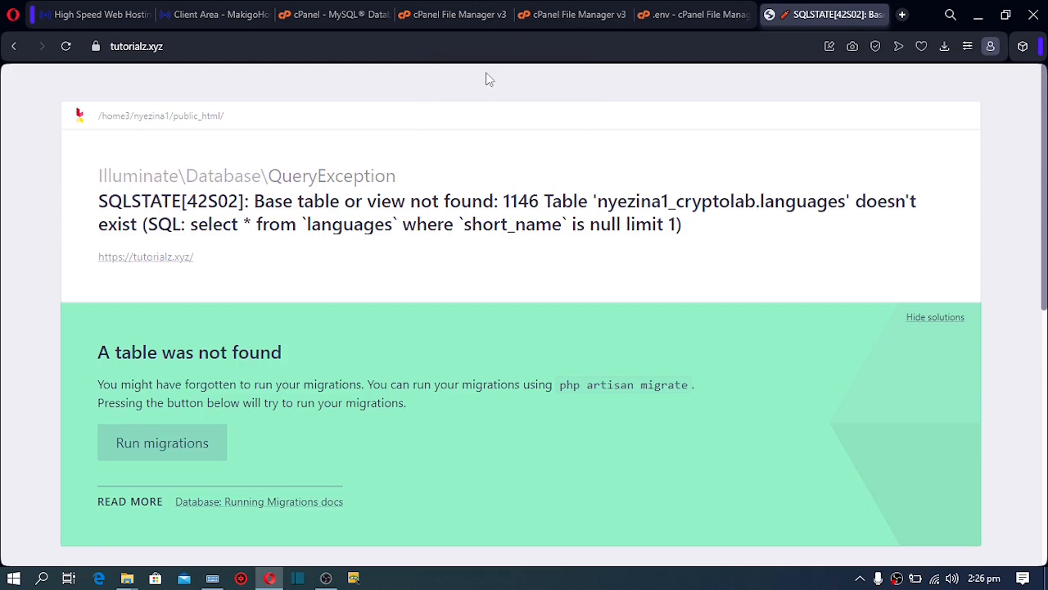
click(369, 15)
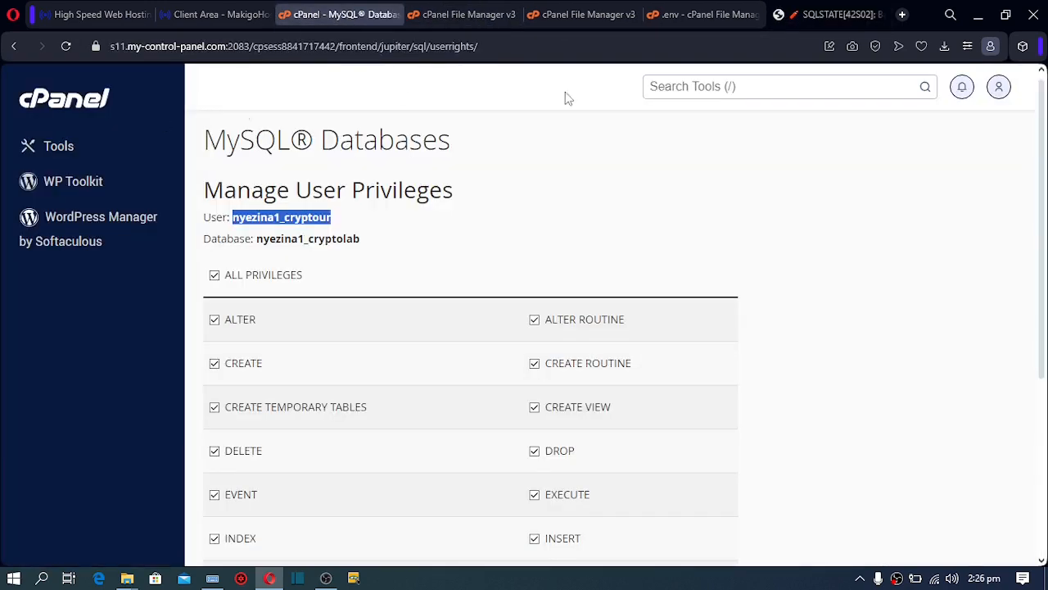
Search cPanel's tools for 'php' and launch phpMyAdmin
click(684, 89)
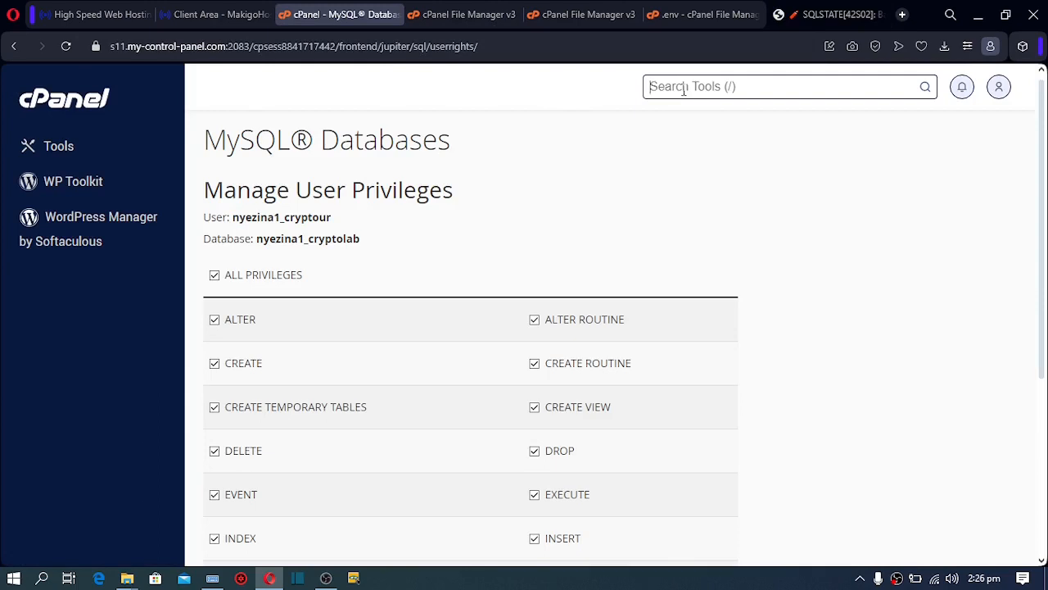
text(php)
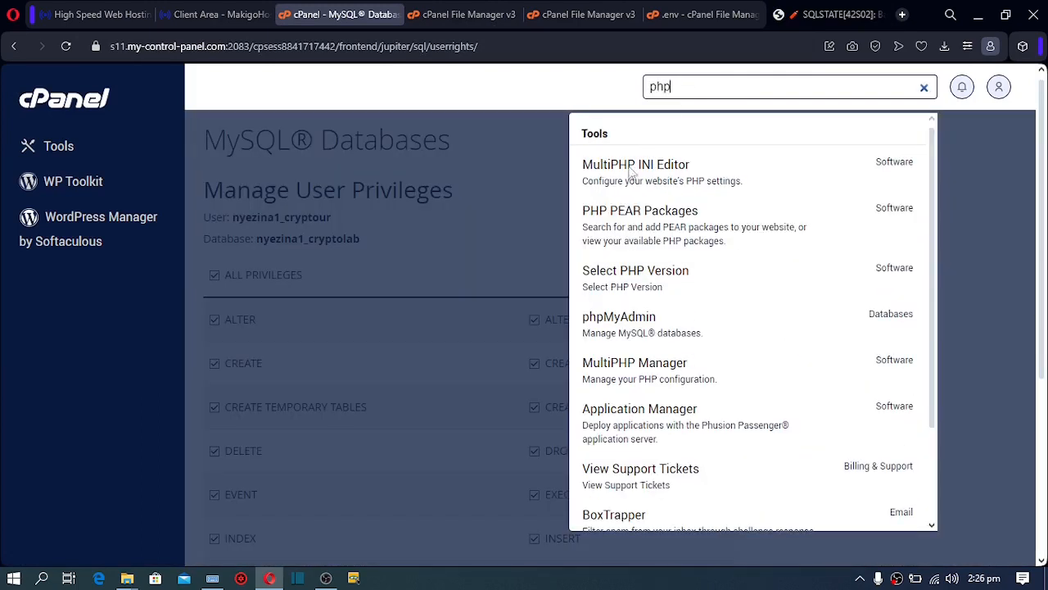
click(635, 325)
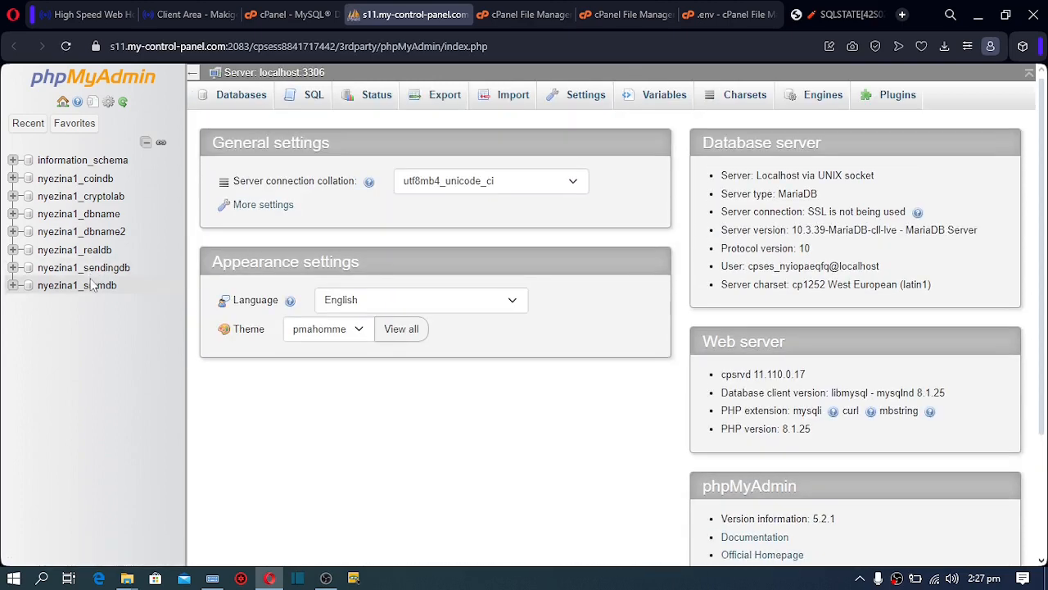
Import finounce-1.0/SQL/install.sql into the nyezina1_cryptolab database, running 143 queries
click(109, 200)
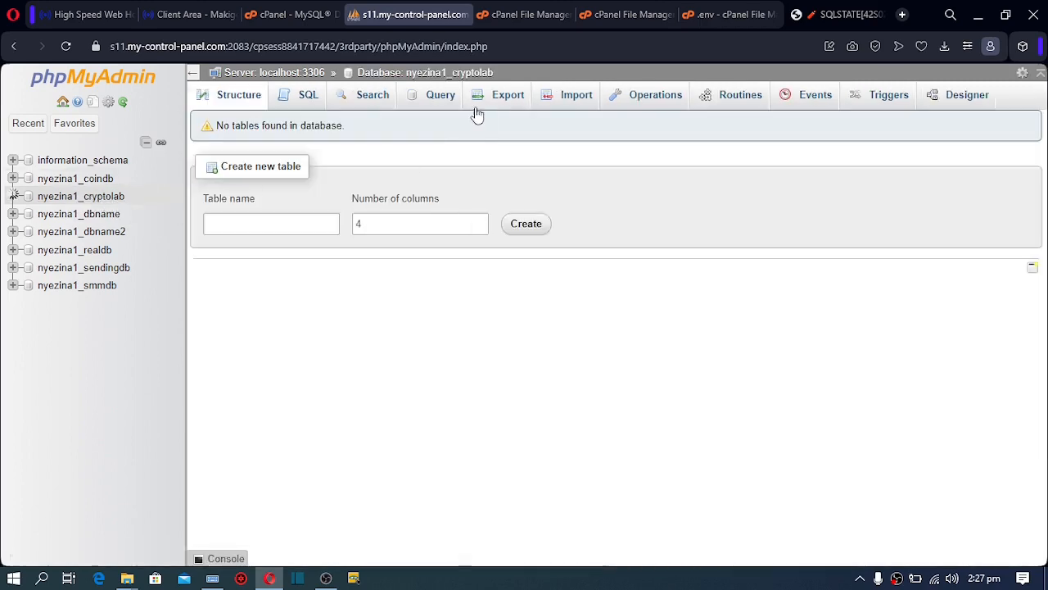
click(571, 96)
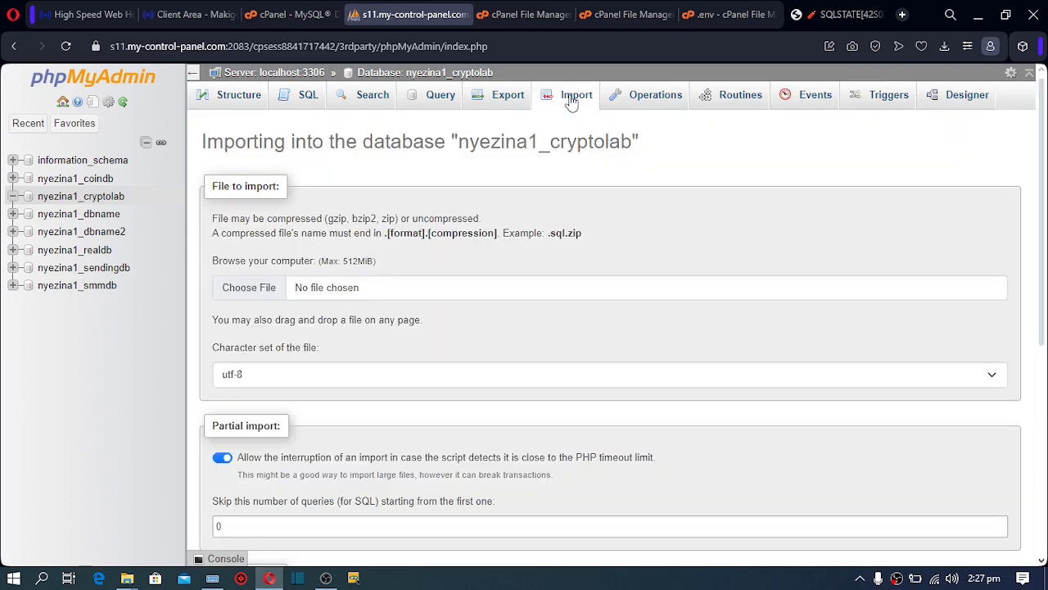
click(254, 291)
click(348, 486)
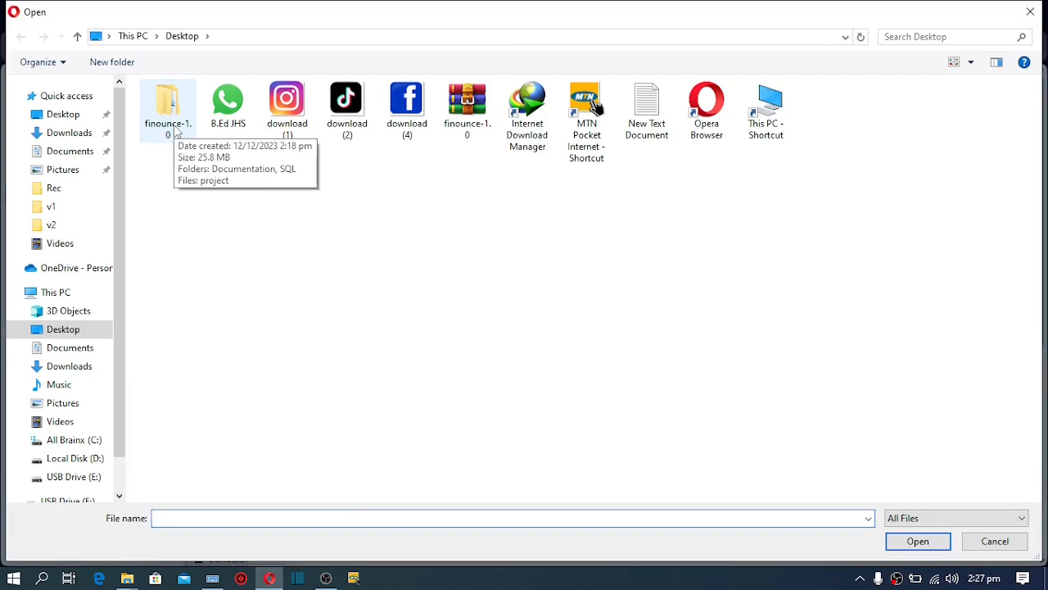
double_click(174, 124)
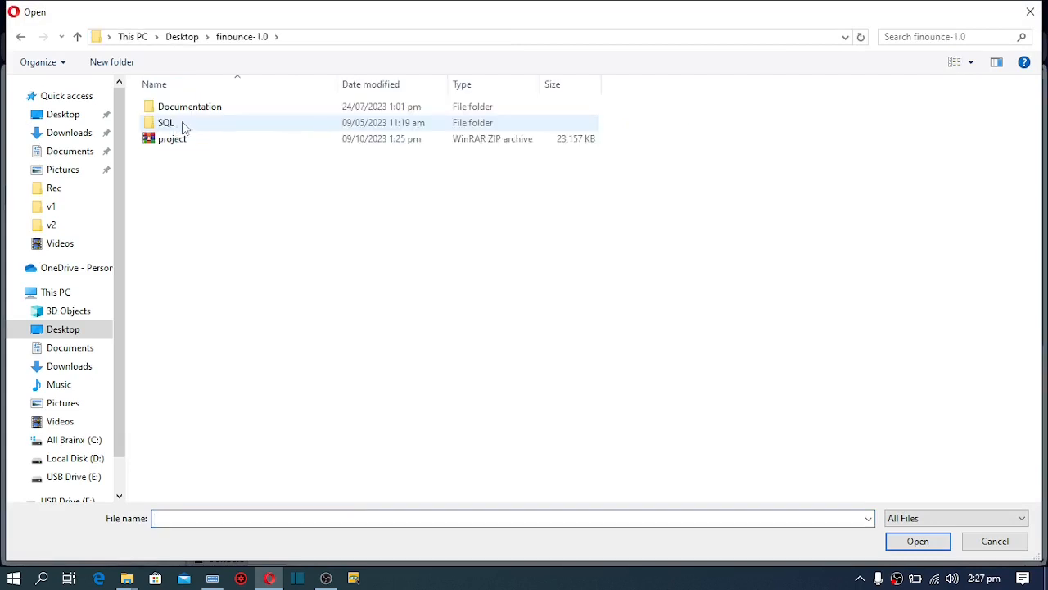
click(185, 128)
double_click(184, 128)
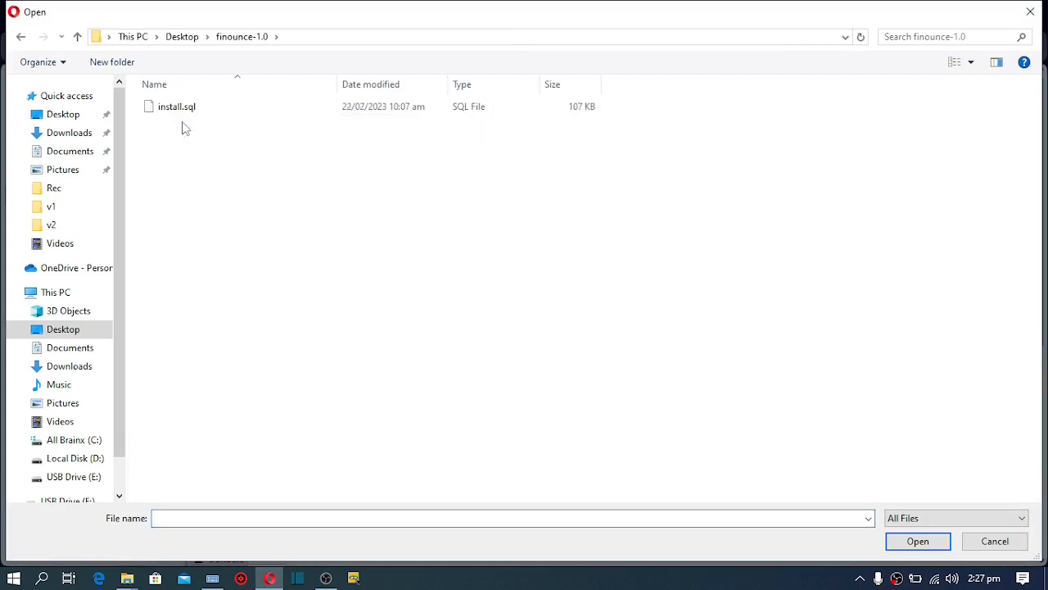
double_click(191, 107)
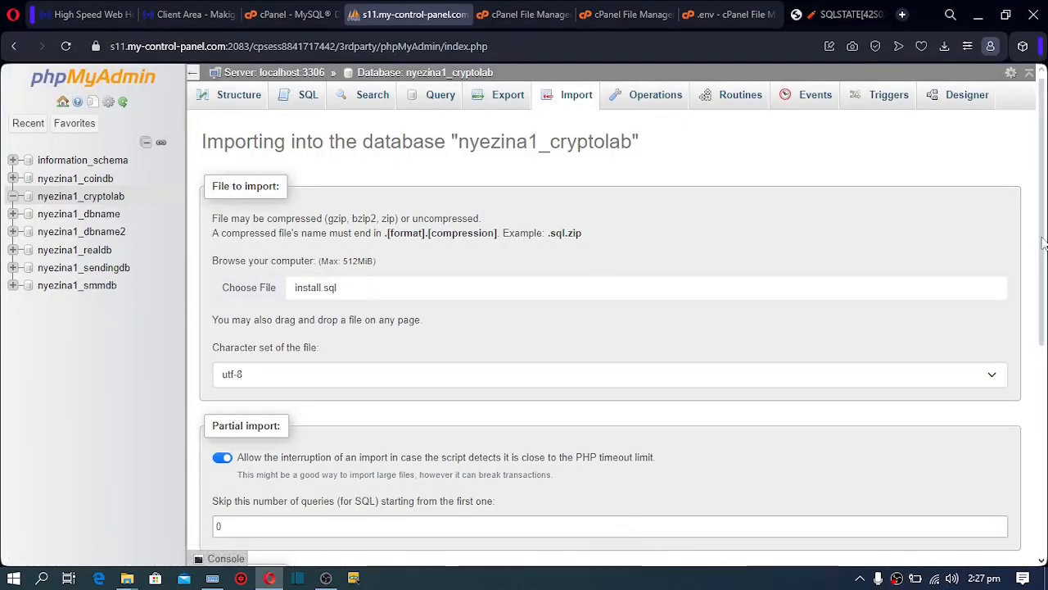
scroll(1043, 244, down, 5)
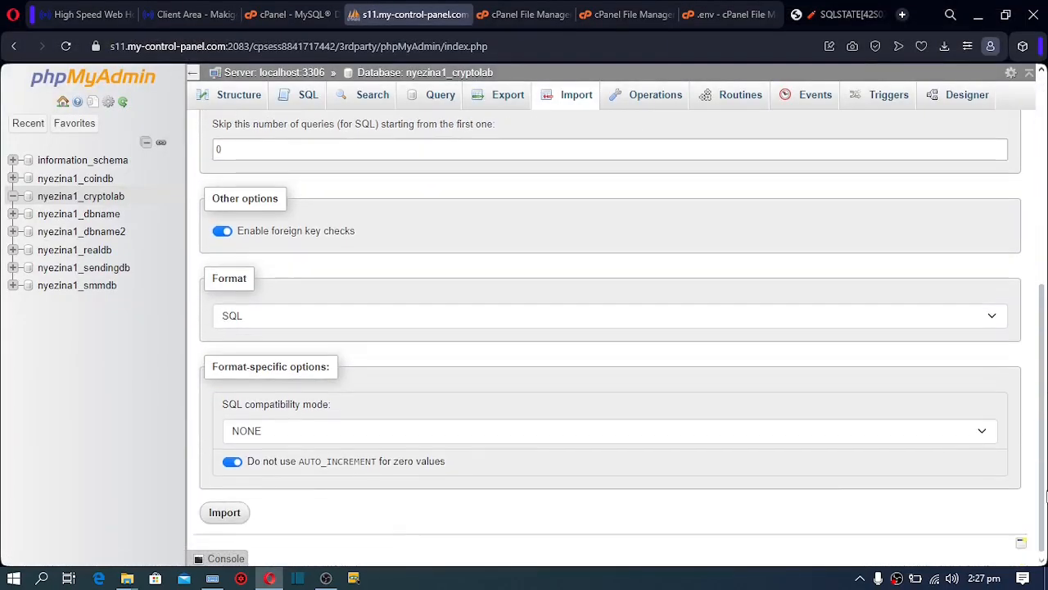
click(235, 512)
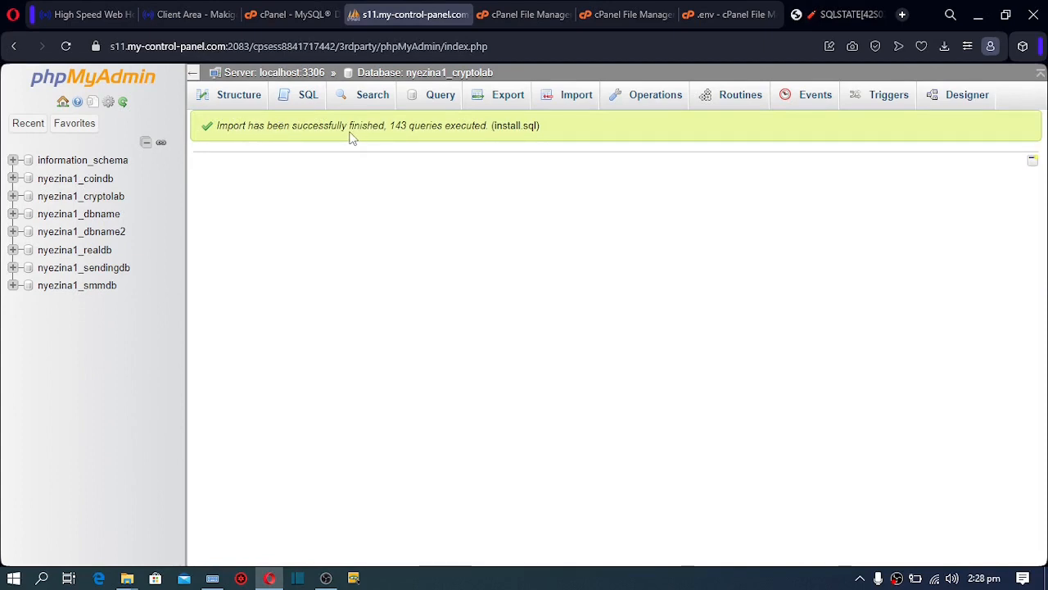
Reload the tutorialz.xyz tab so the Finounce 'Crypto Trading Marketplace' home page loads
click(830, 18)
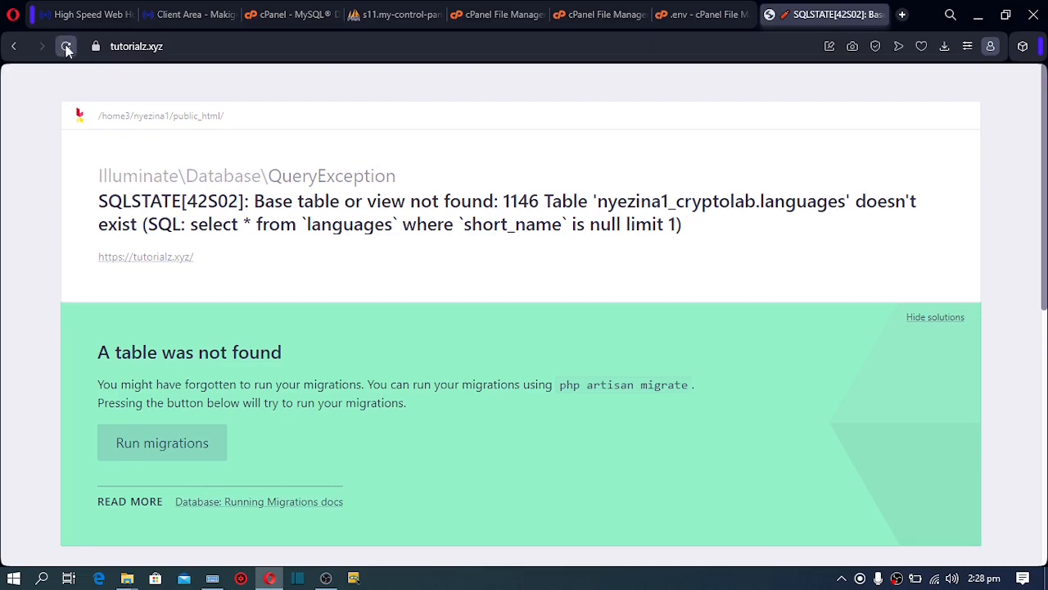
click(66, 48)
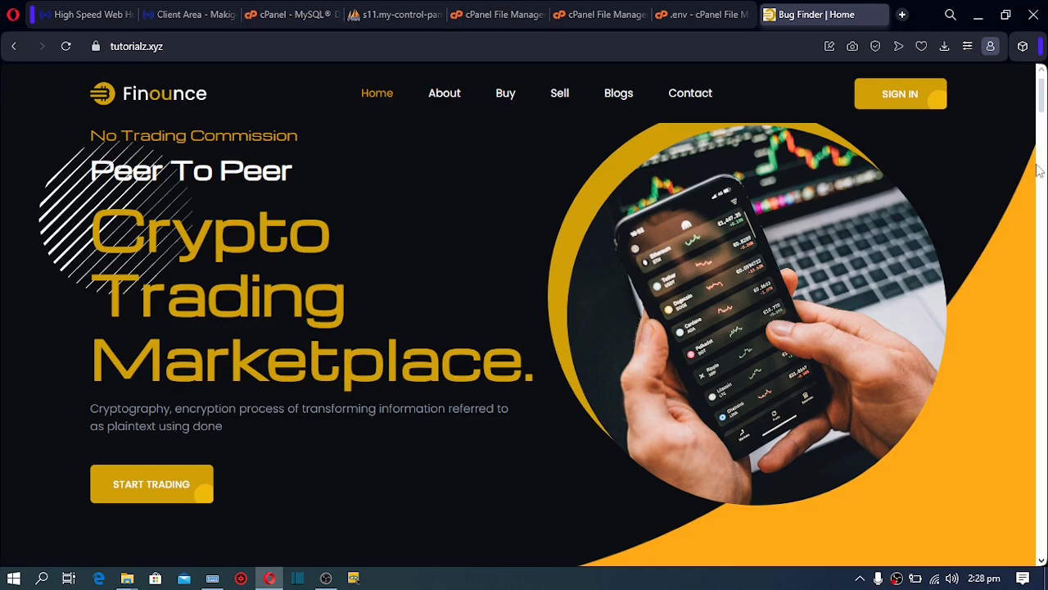
mouse_move(1042, 92)
mouse_down()
mouse_move(1043, 170)
mouse_move(1042, 97)
mouse_up()
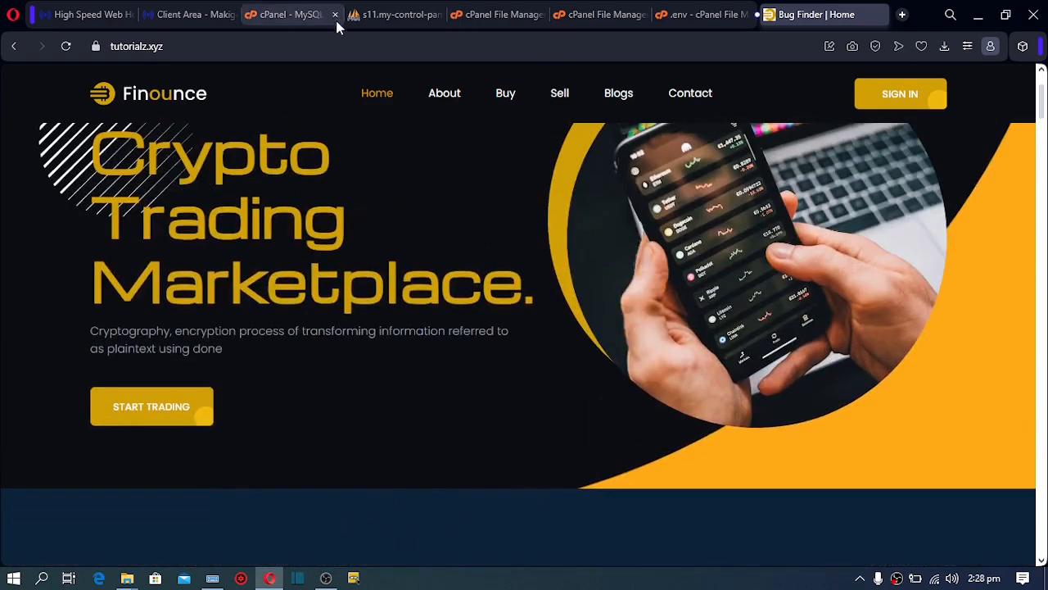
Go to the tutorialz.xyz/admin login page
click(300, 45)
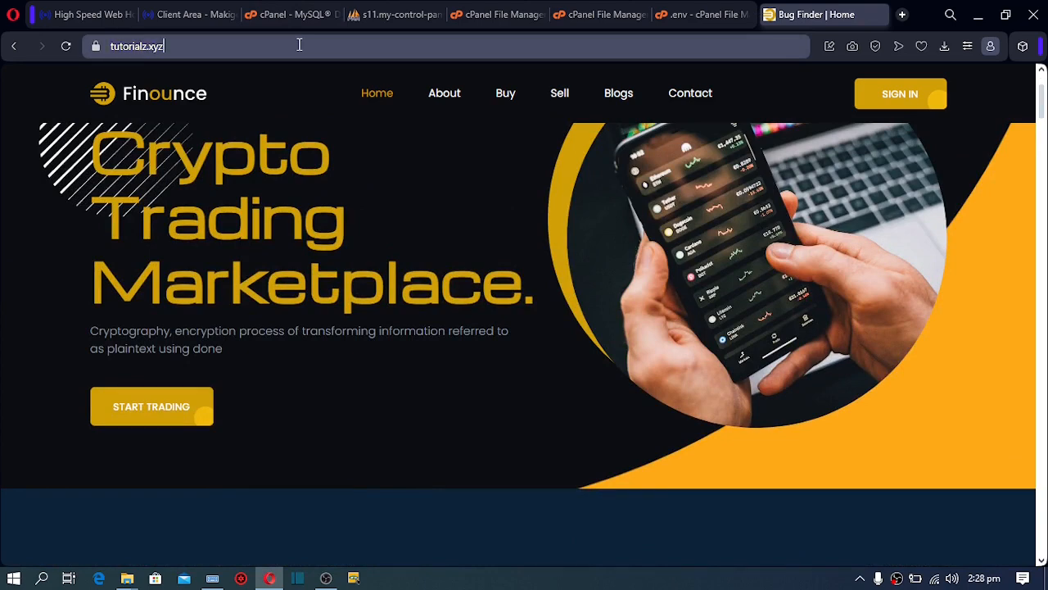
text(/)
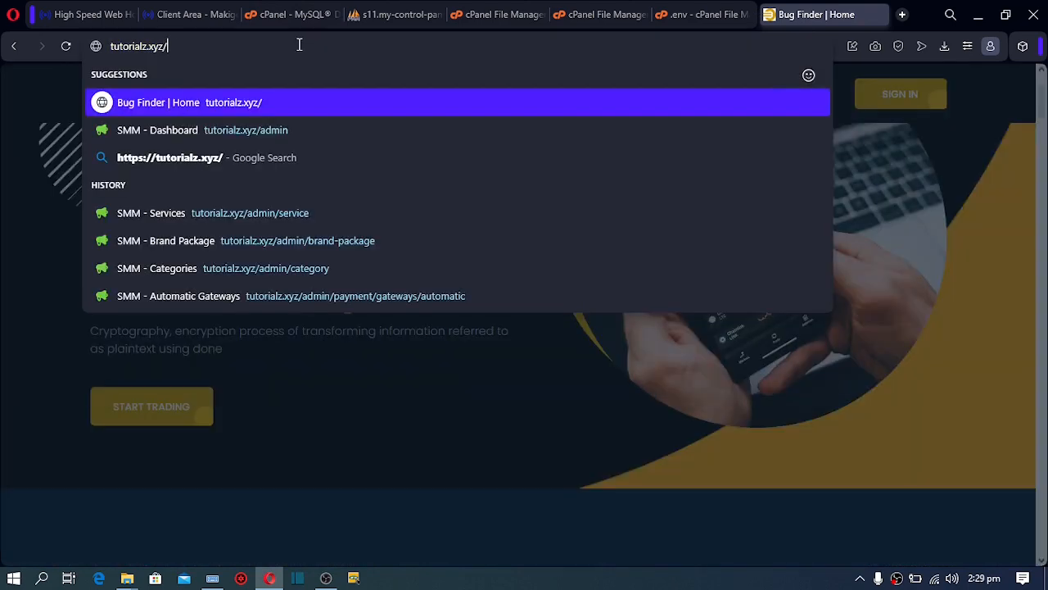
click(223, 131)
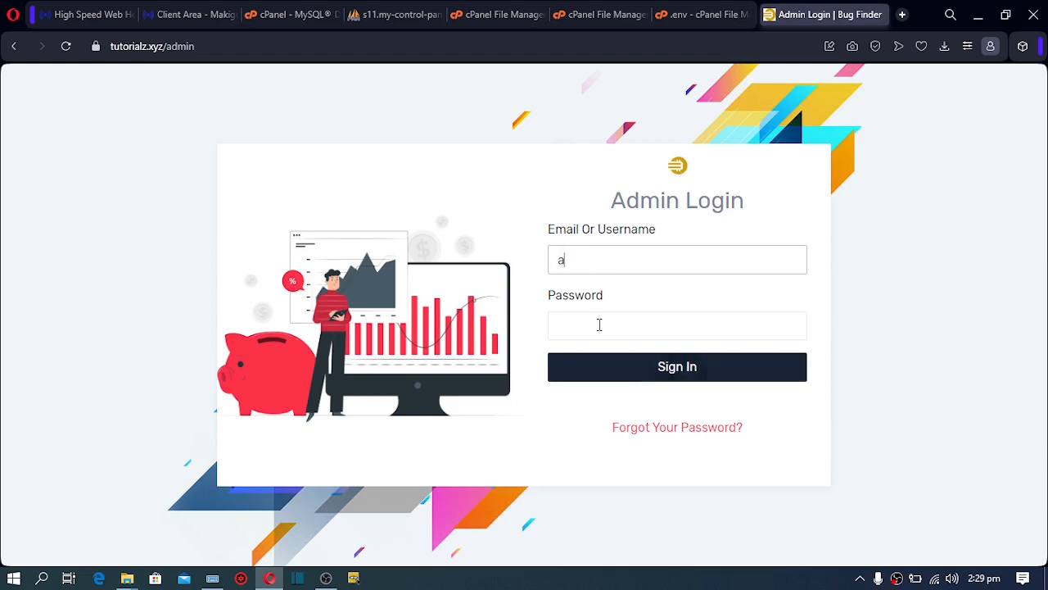
Enter the admin username and password and submit the Finounce admin login
drag(626, 202, 678, 169)
click(649, 163)
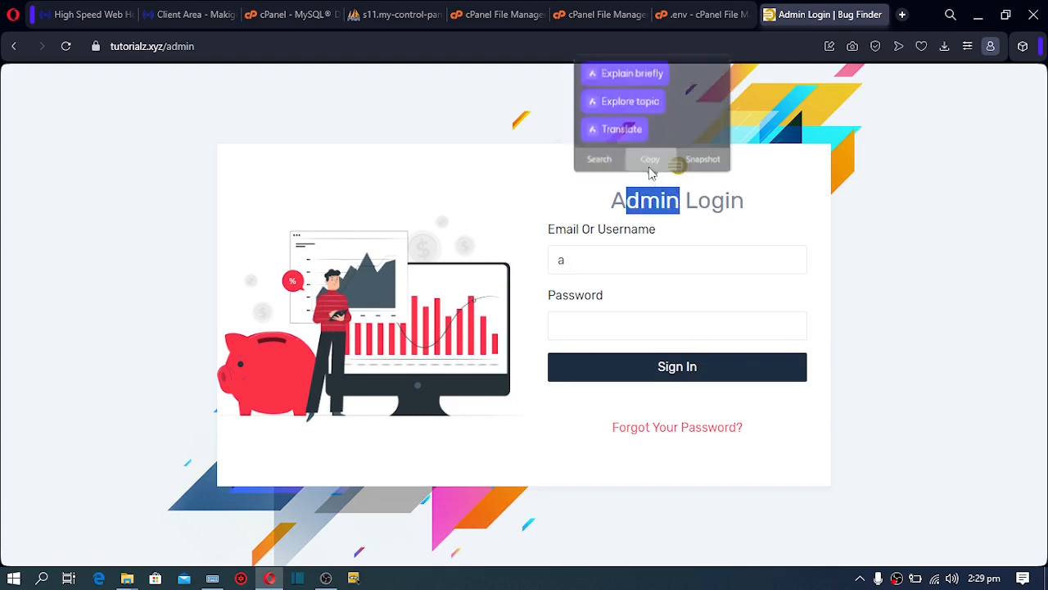
click(579, 263)
text(a)
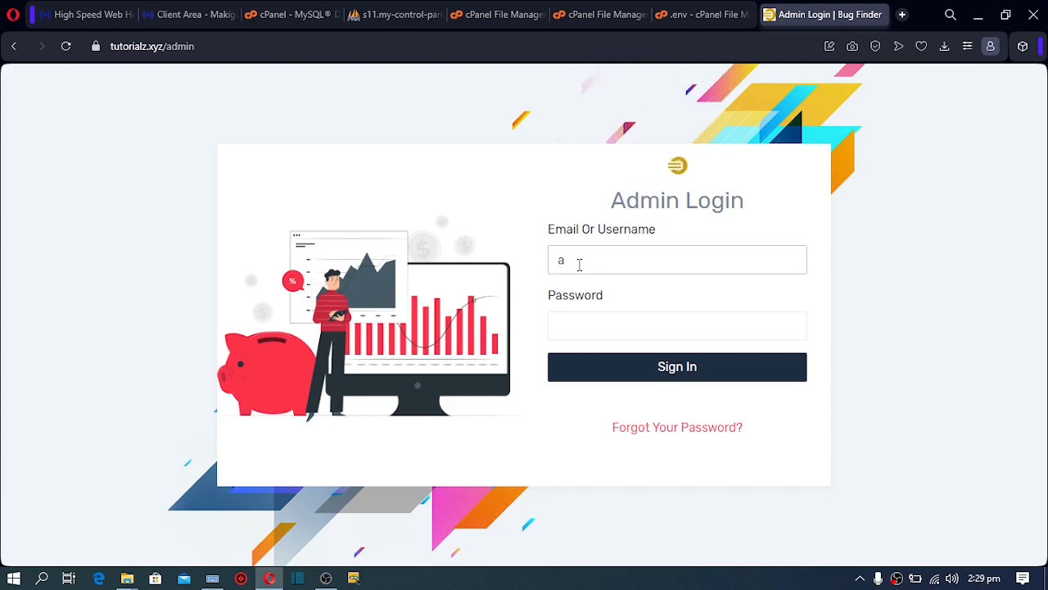
text(dmin)
drag(600, 261, 524, 266)
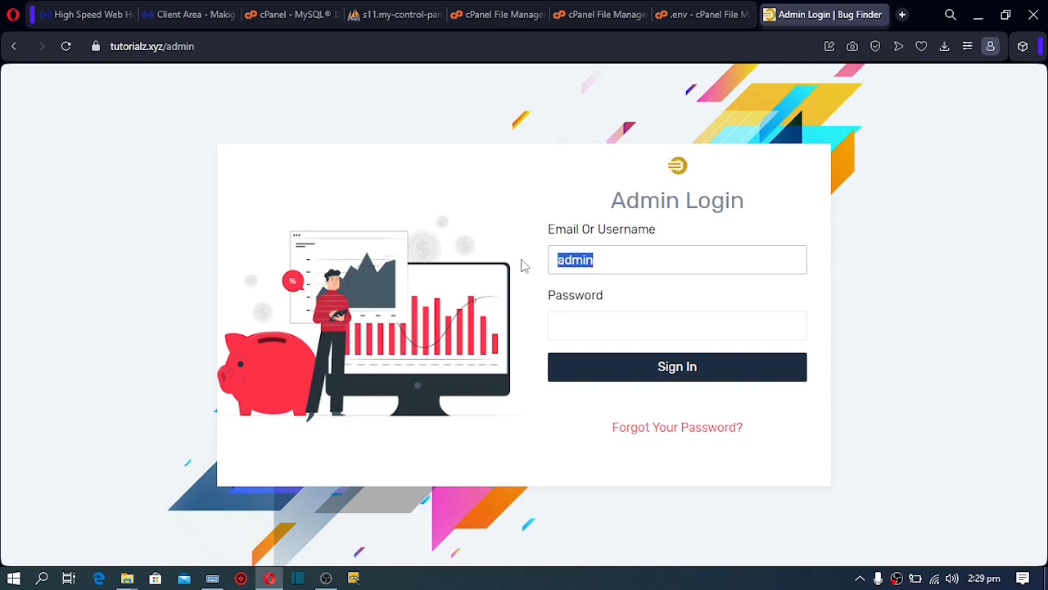
click(578, 326)
text(admin)
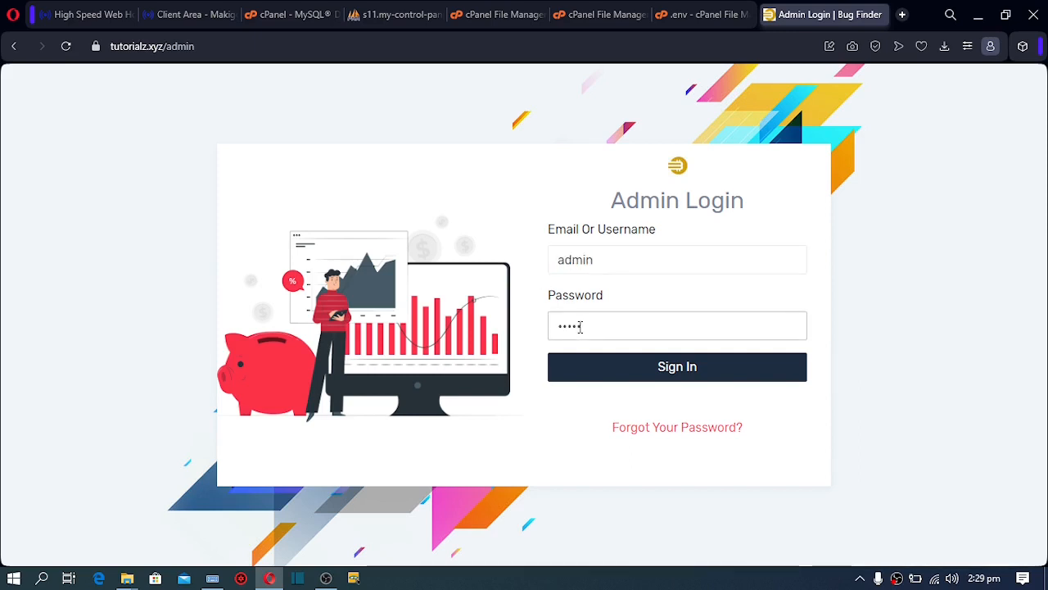
right_click(619, 368)
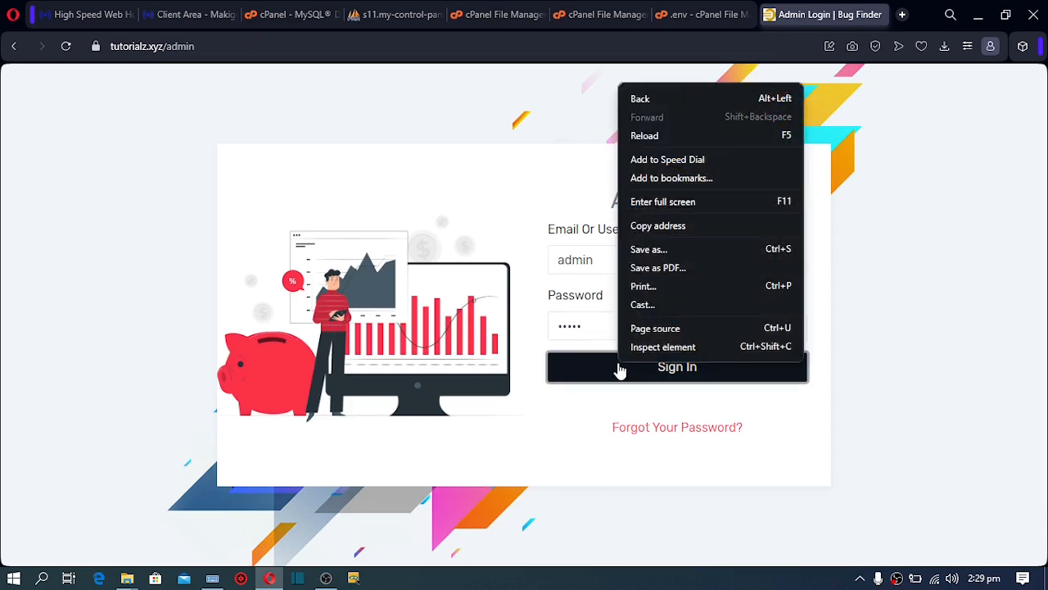
click(617, 368)
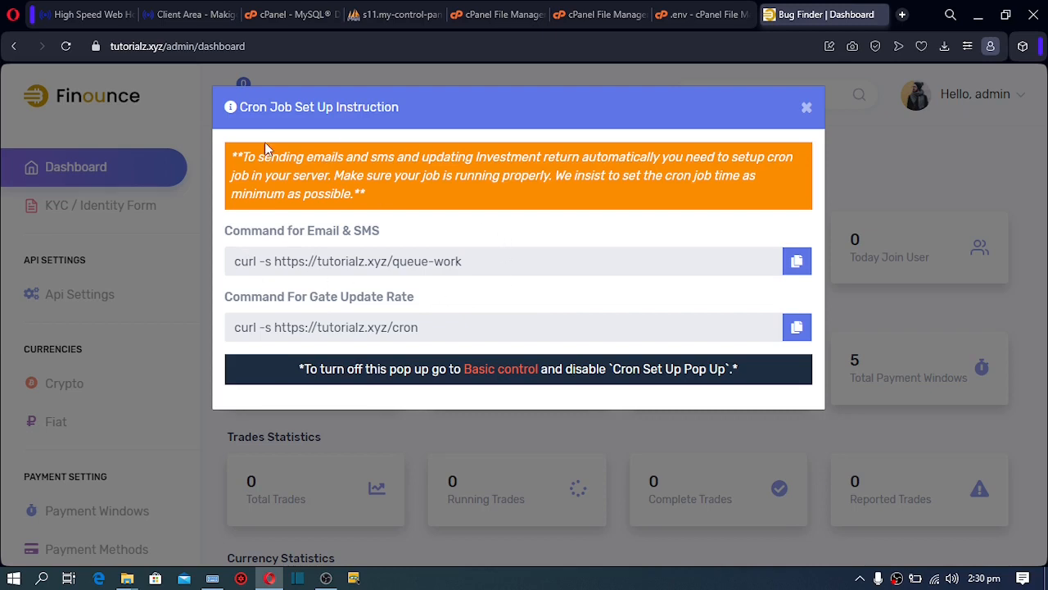
Search cPanel tools for 'cr', open Cron Jobs, and scroll to the Add New Cron Job form
click(287, 14)
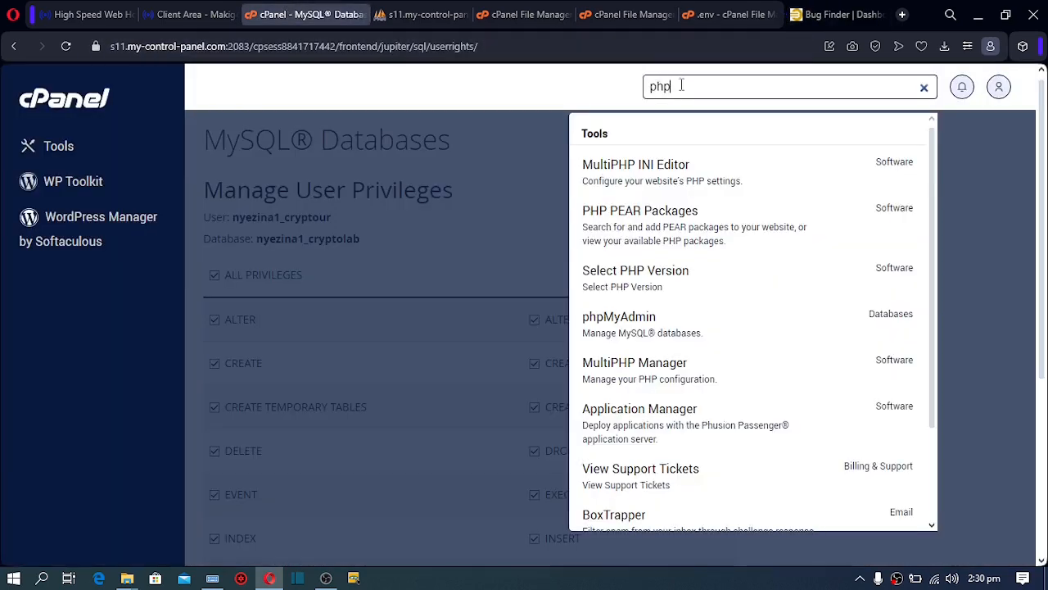
drag(677, 87, 617, 93)
text(crp)
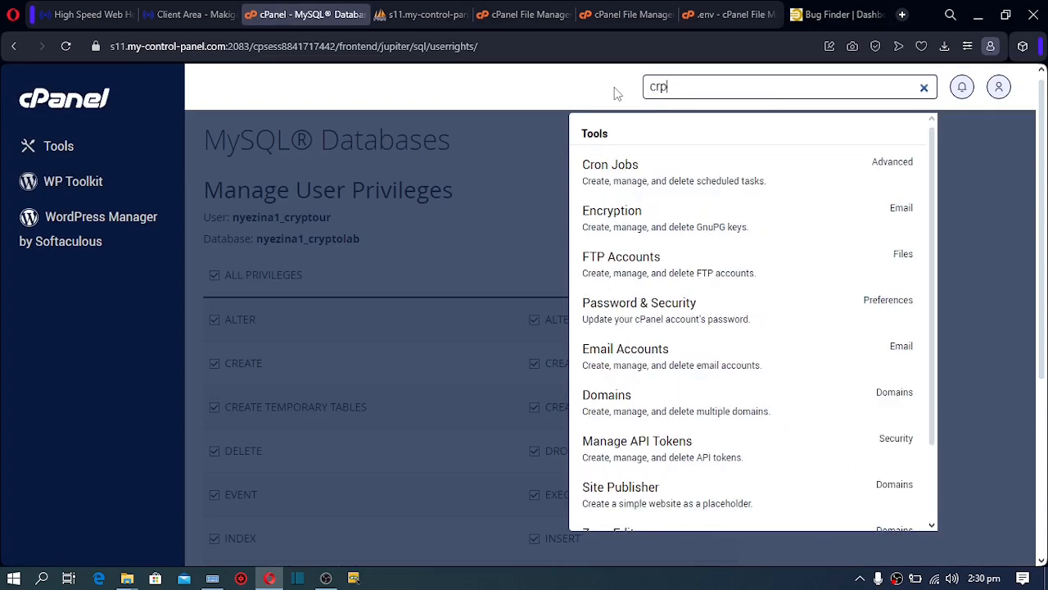
key(BackSpace)
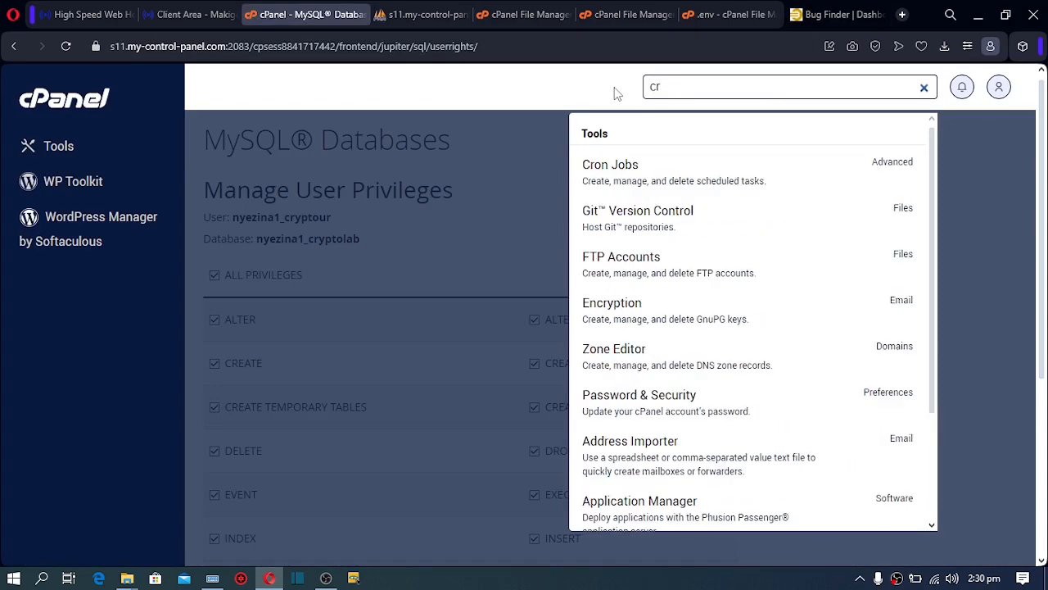
click(627, 193)
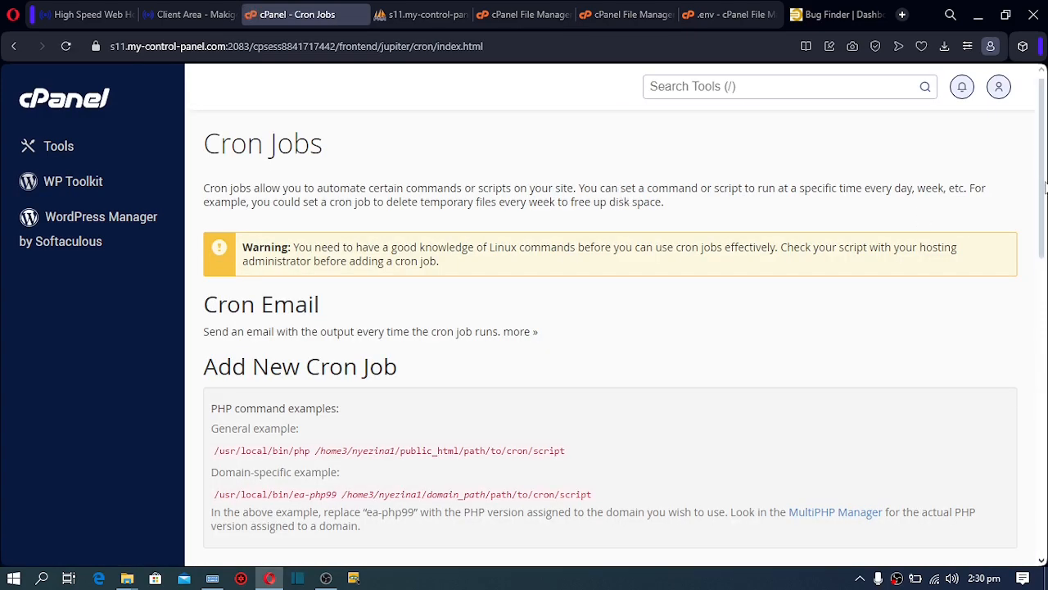
drag(1043, 190, 1043, 492)
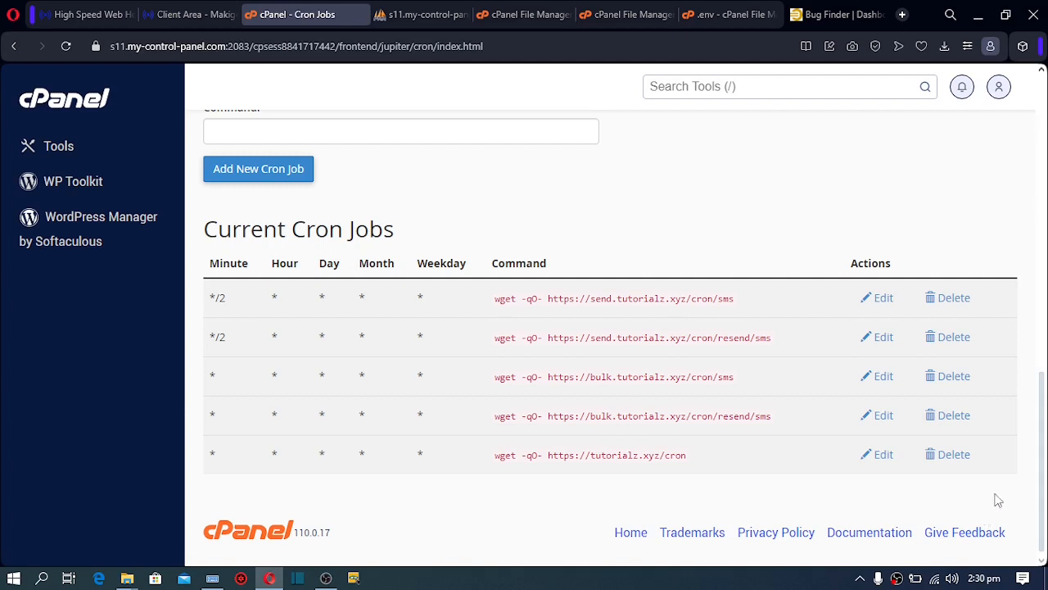
drag(1044, 468, 1043, 429)
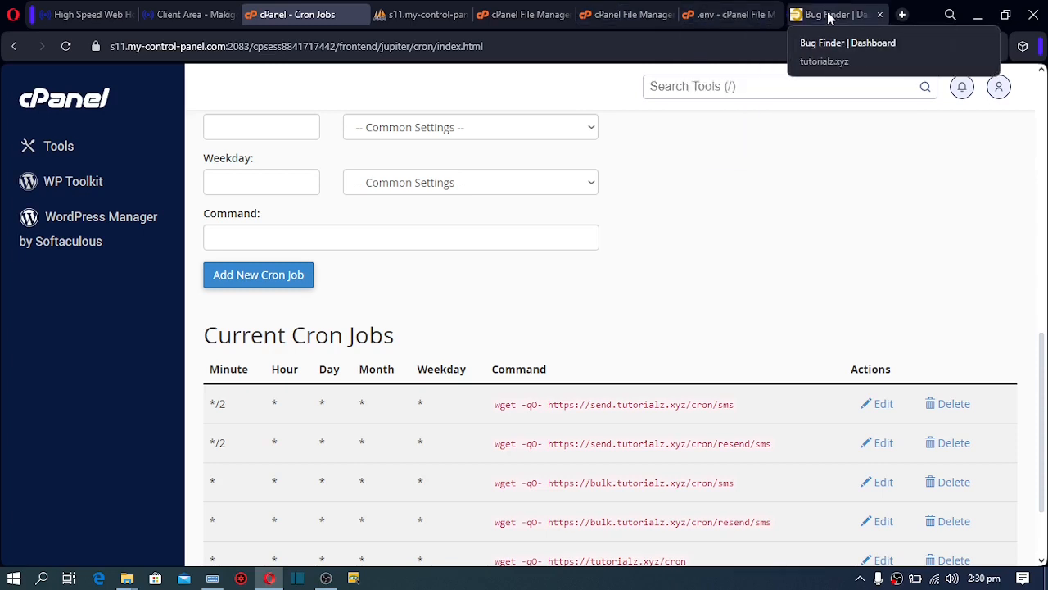
drag(1044, 358, 1044, 252)
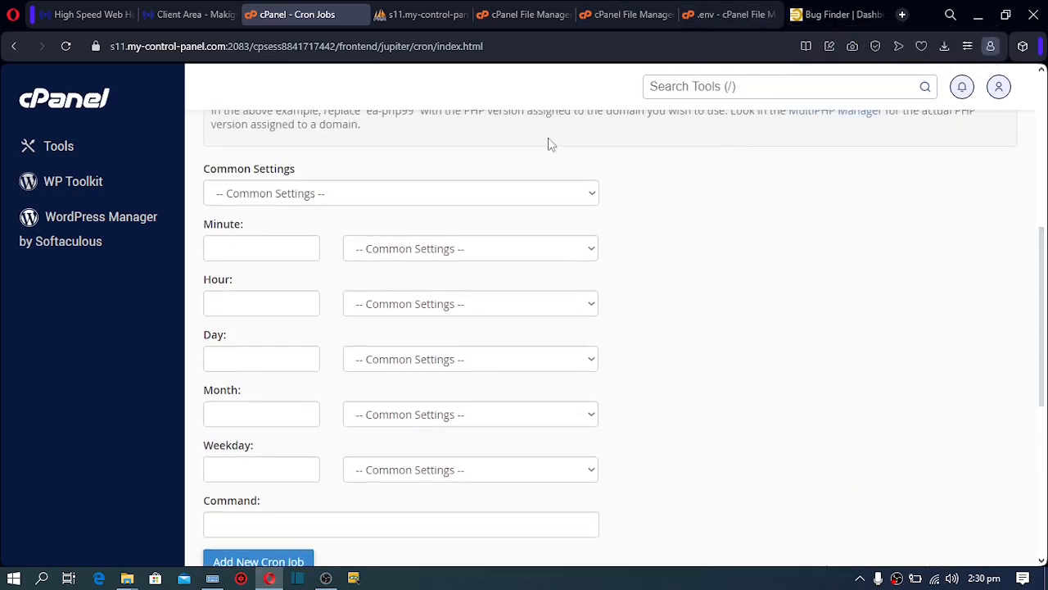
Schedule a new job Once Per Minute and paste the copied queue-work command
click(449, 202)
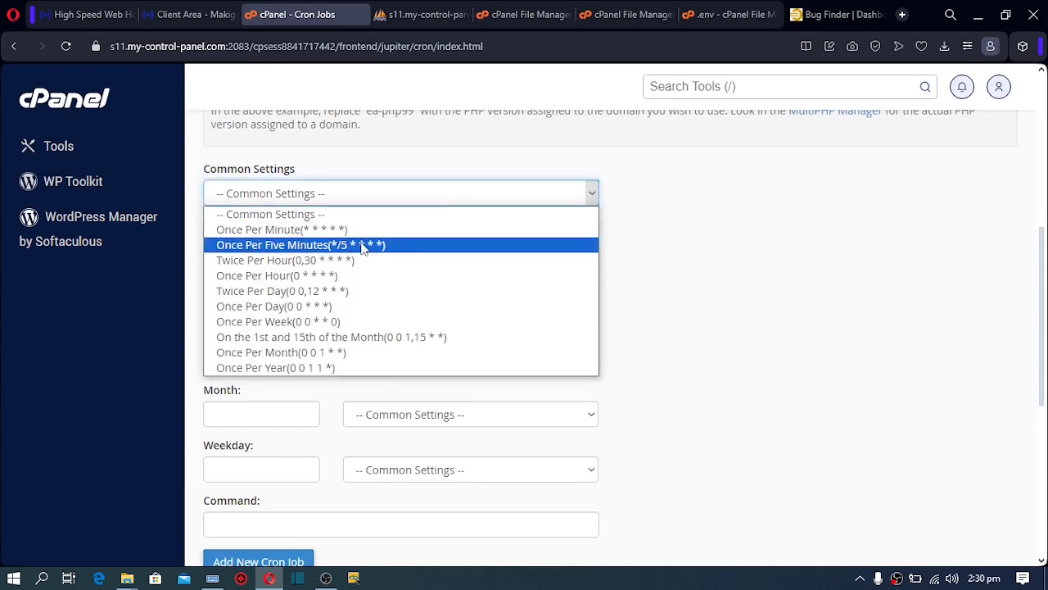
click(331, 232)
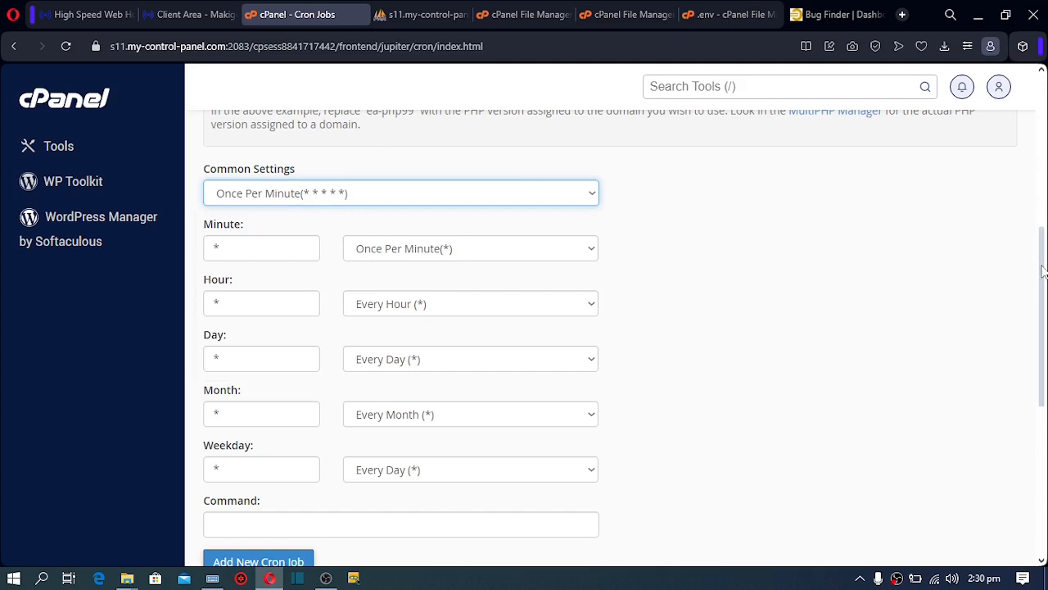
scroll(606, 327, down, 2)
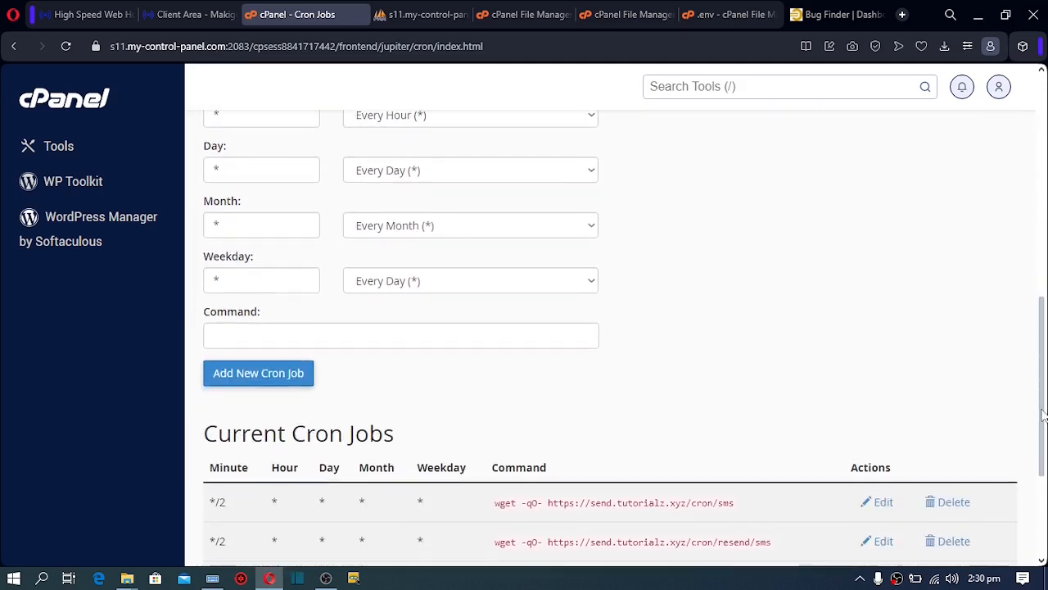
click(831, 18)
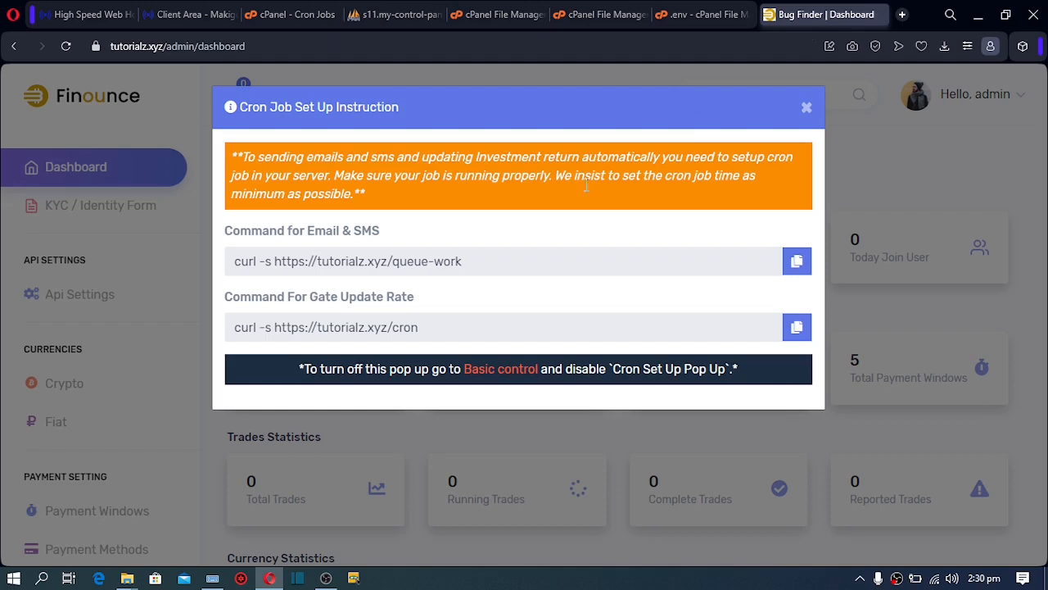
click(799, 262)
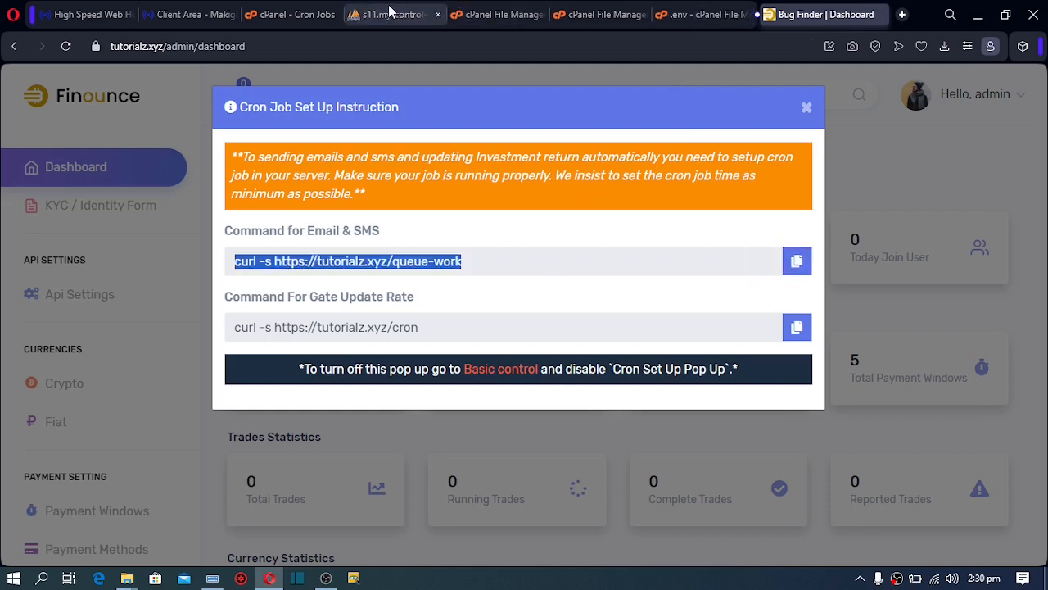
click(292, 18)
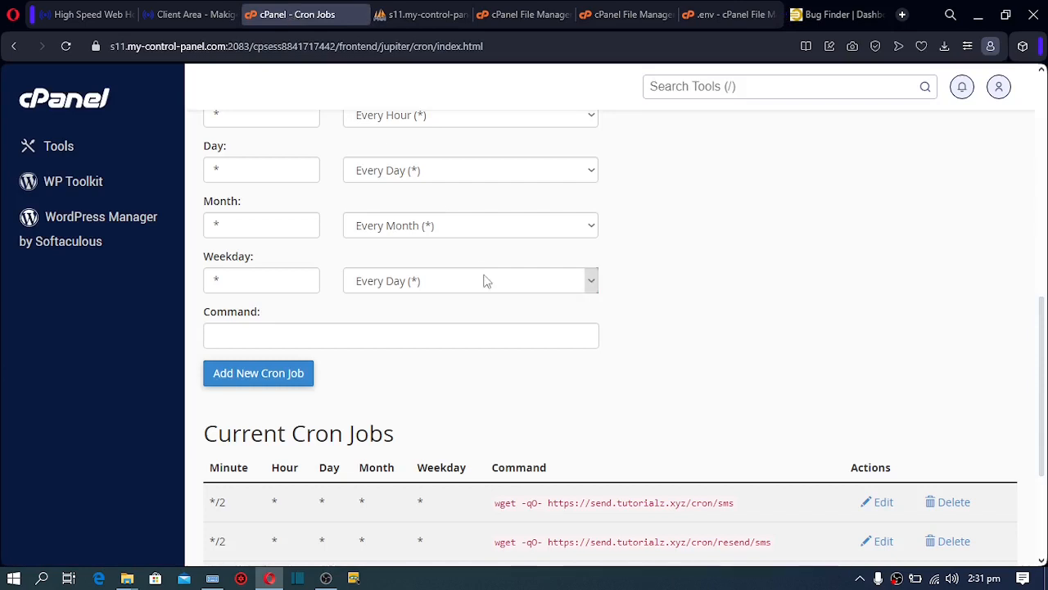
click(412, 335)
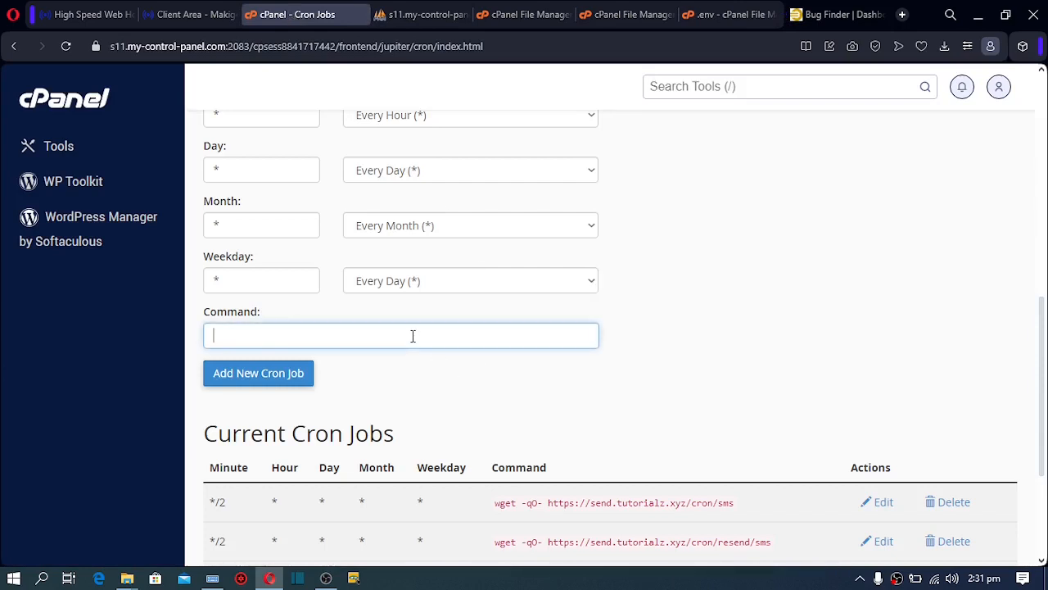
key(ctrl+v)
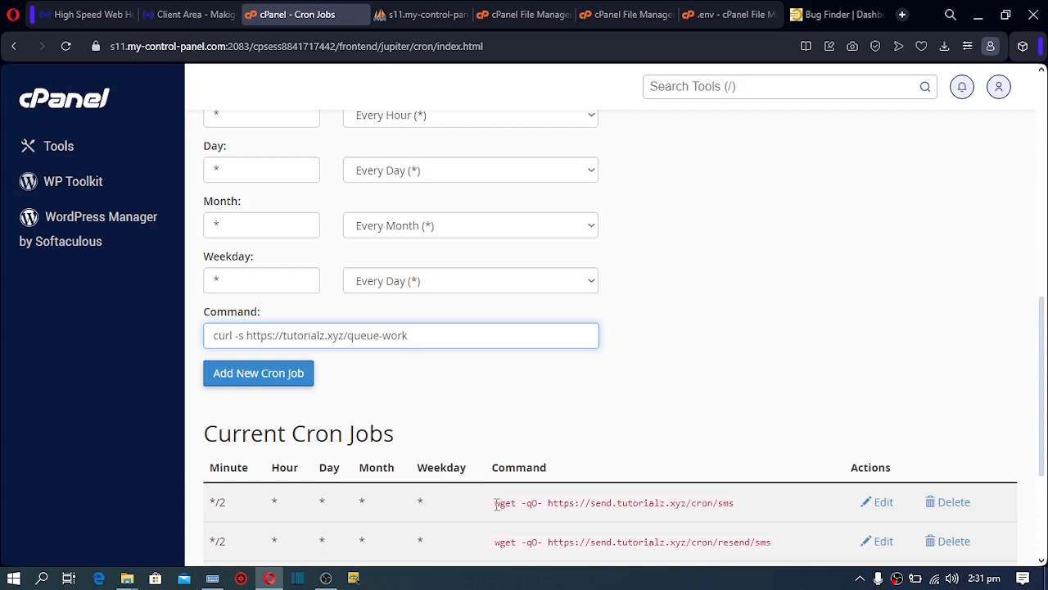
Replace 'curl -s' with 'wget -qO-' and add the queue-work cron job
drag(496, 504, 545, 515)
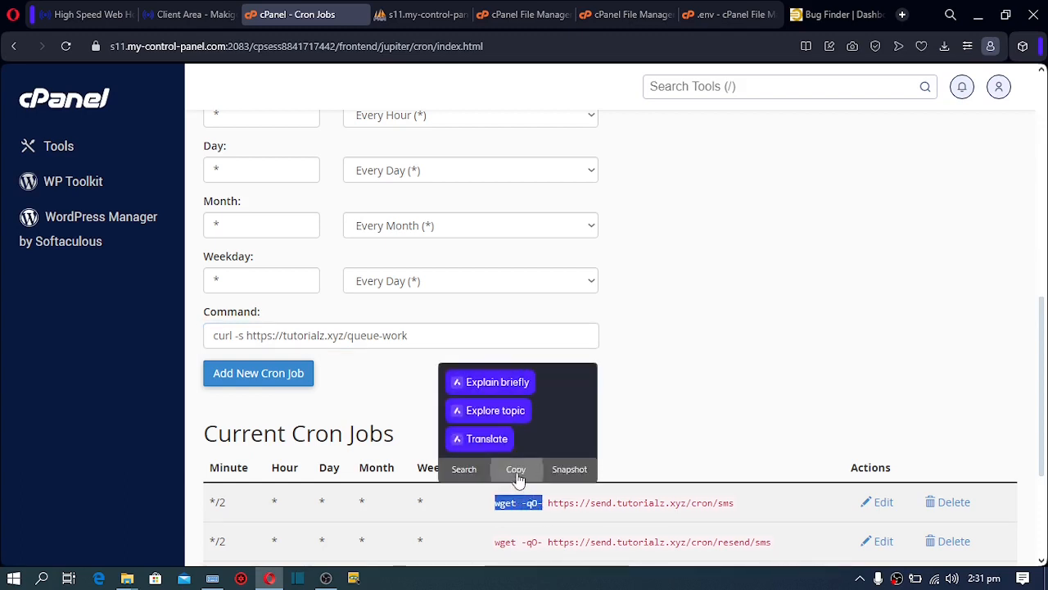
click(517, 471)
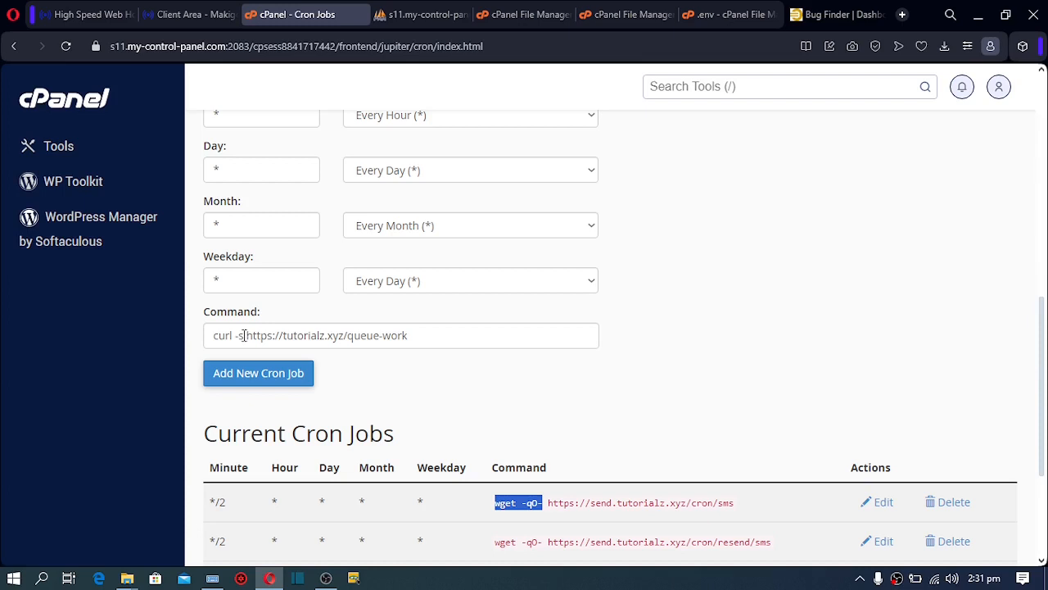
drag(243, 335, 210, 334)
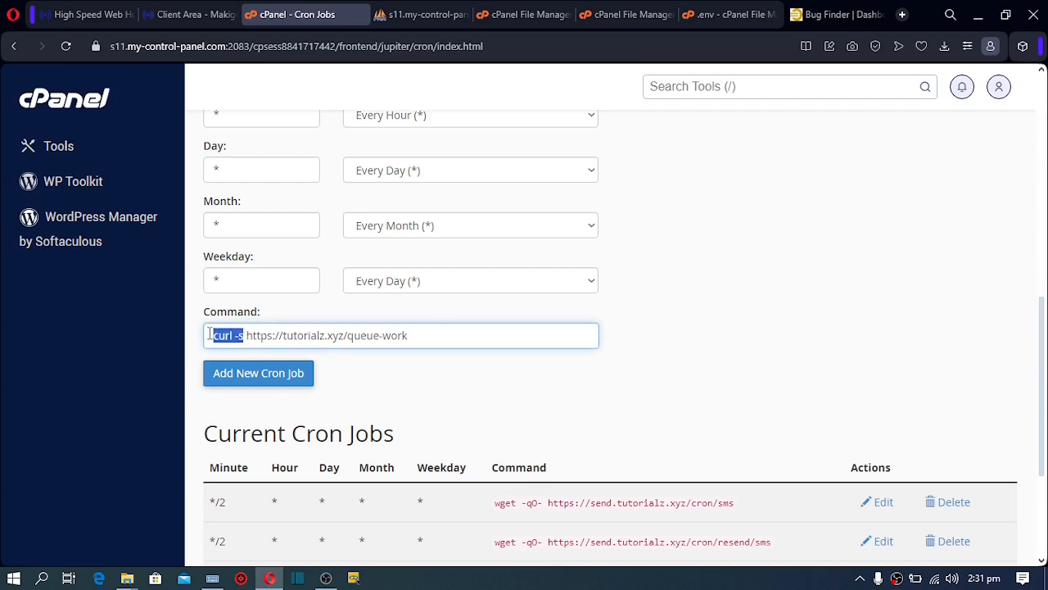
key(ctrl+v)
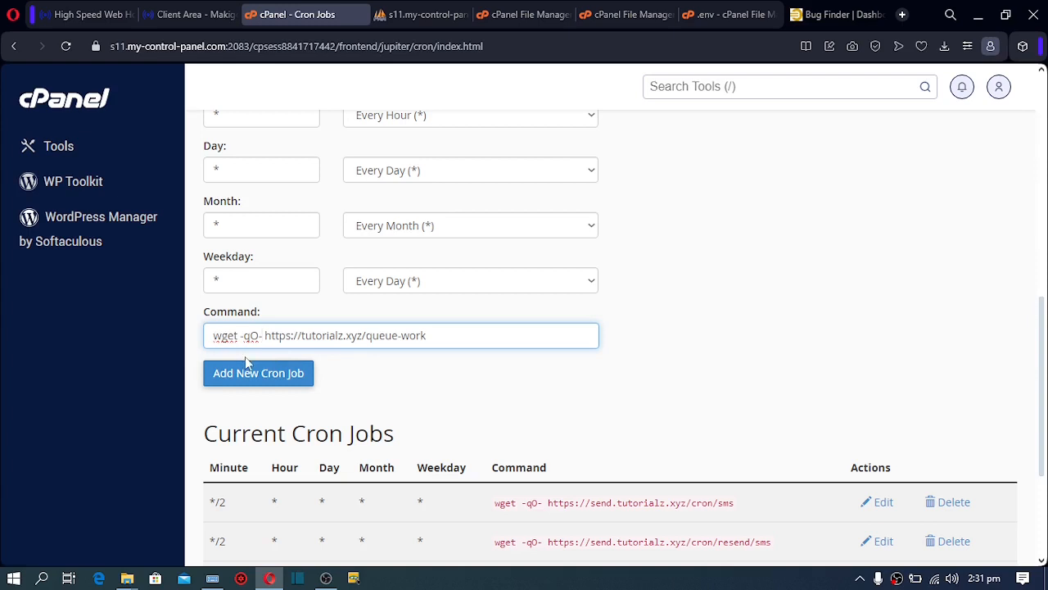
click(265, 375)
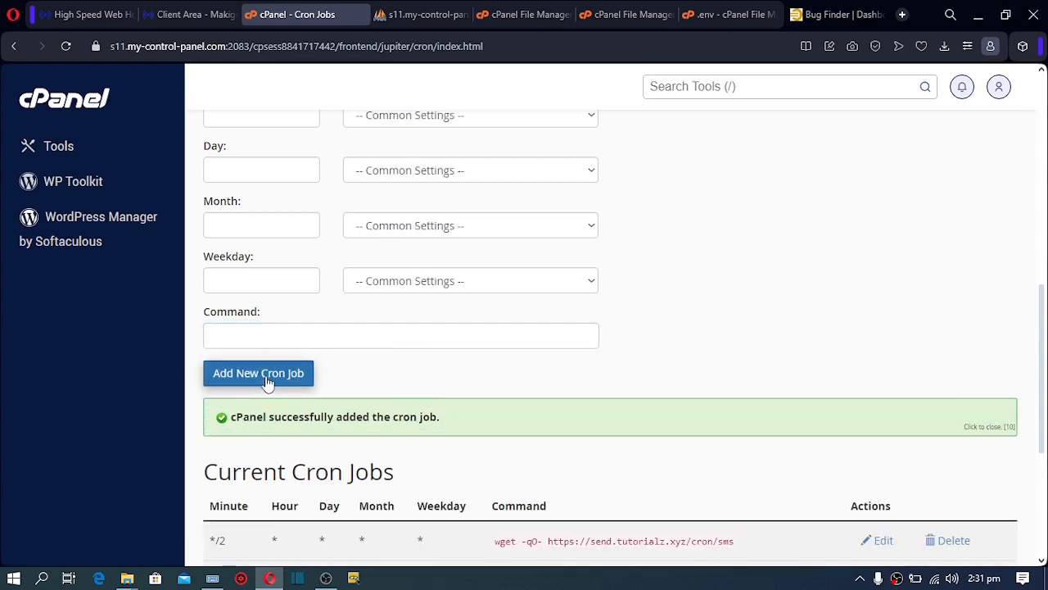
Copy the Gate Update Rate cron command from the Finounce instructions
click(819, 13)
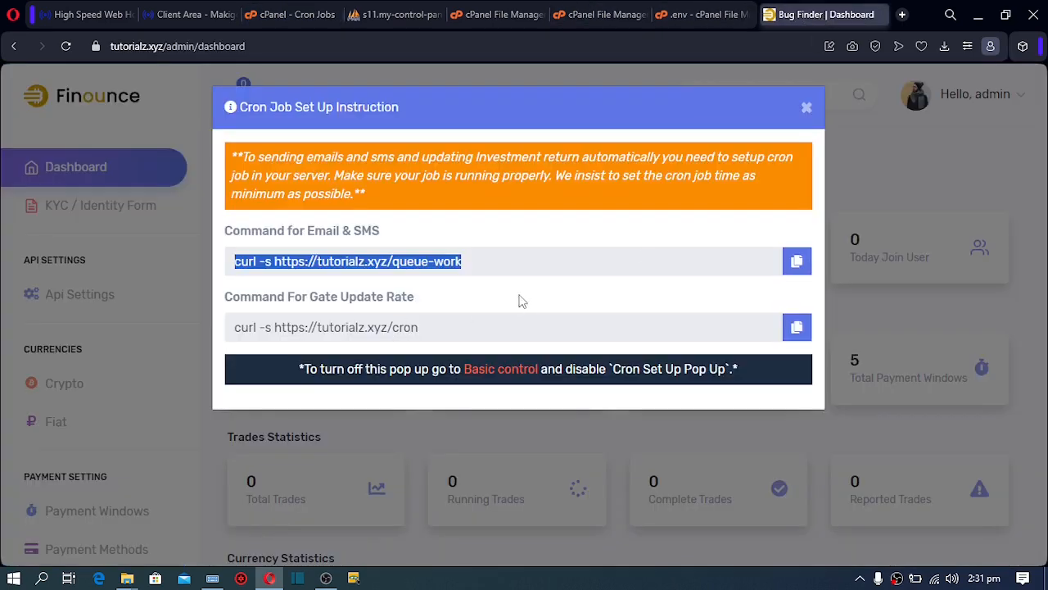
click(798, 335)
click(798, 336)
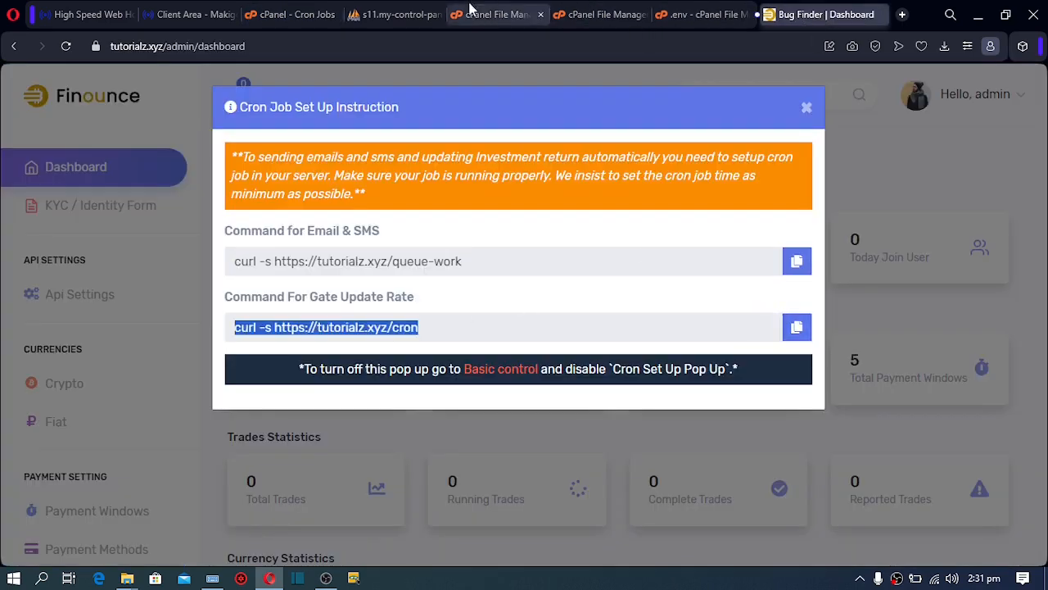
click(274, 14)
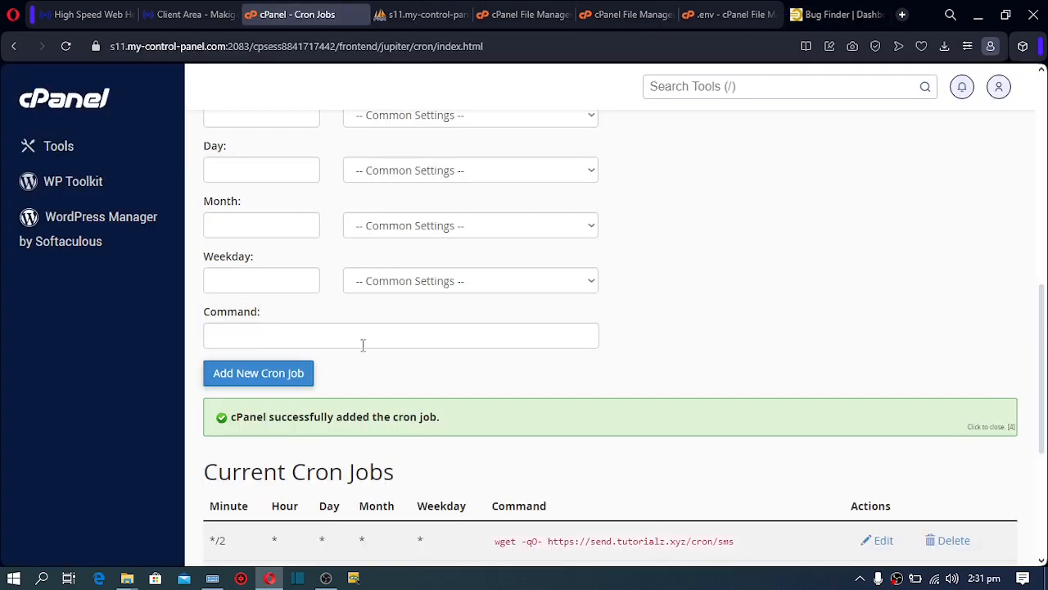
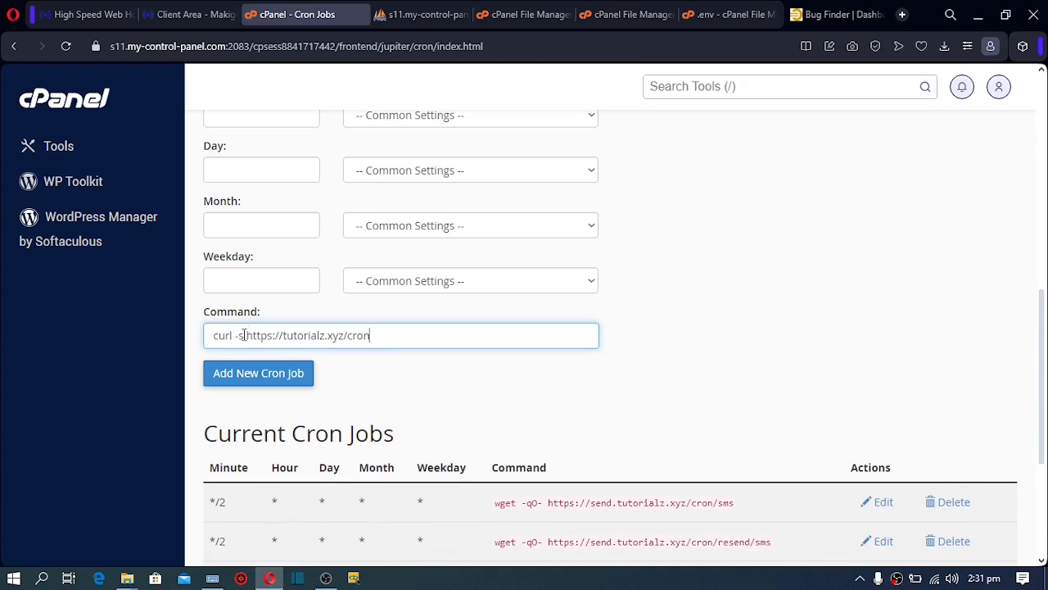
Replace 'curl -s' with 'wget -qO-' in the tutorialz.xyz/cron command
drag(244, 335, 158, 357)
drag(495, 505, 544, 504)
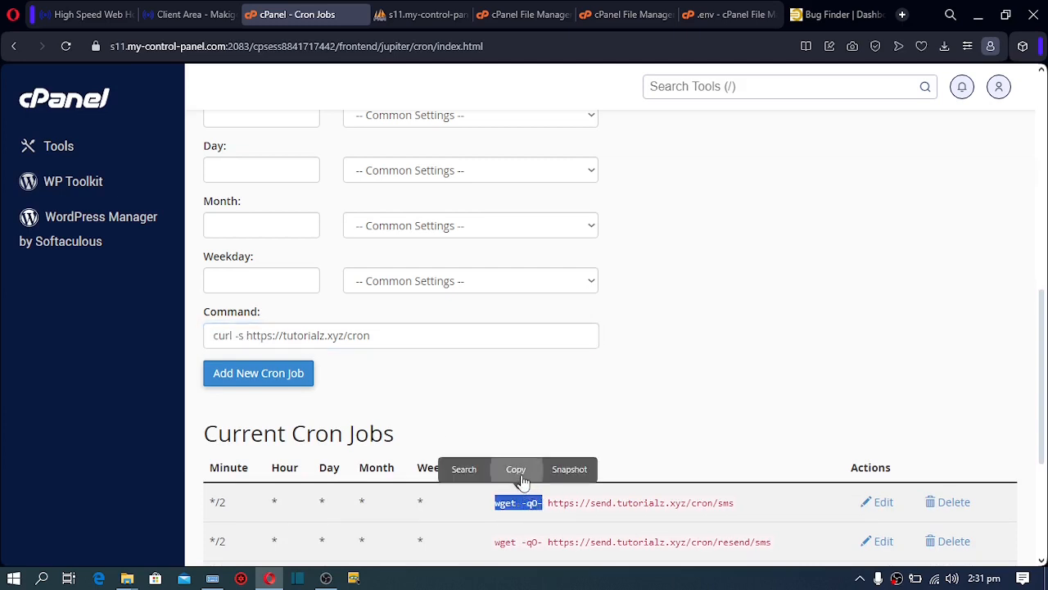
click(519, 474)
drag(244, 339, 184, 348)
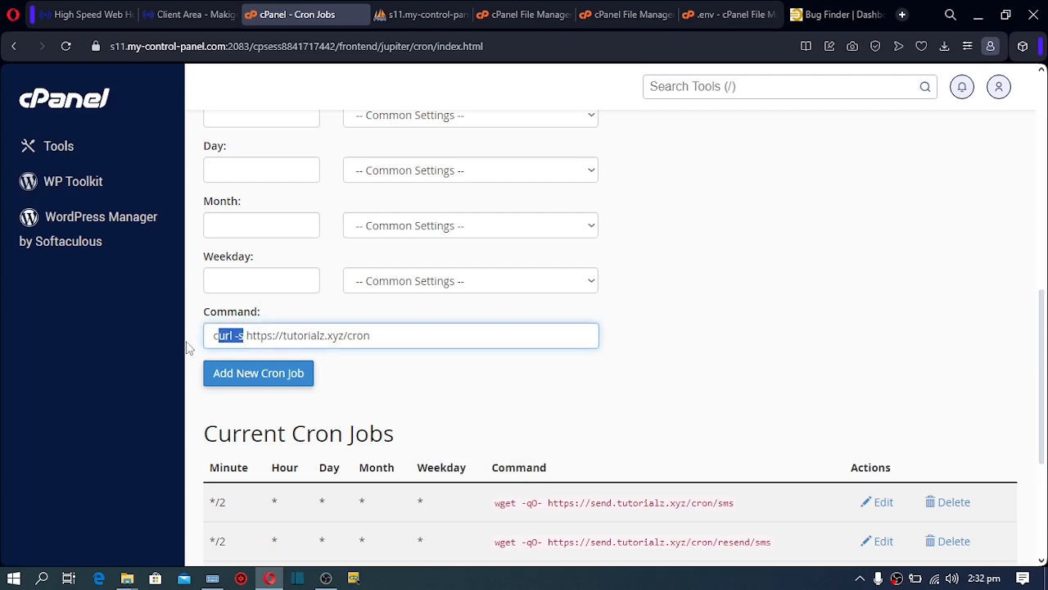
key(ctrl+v)
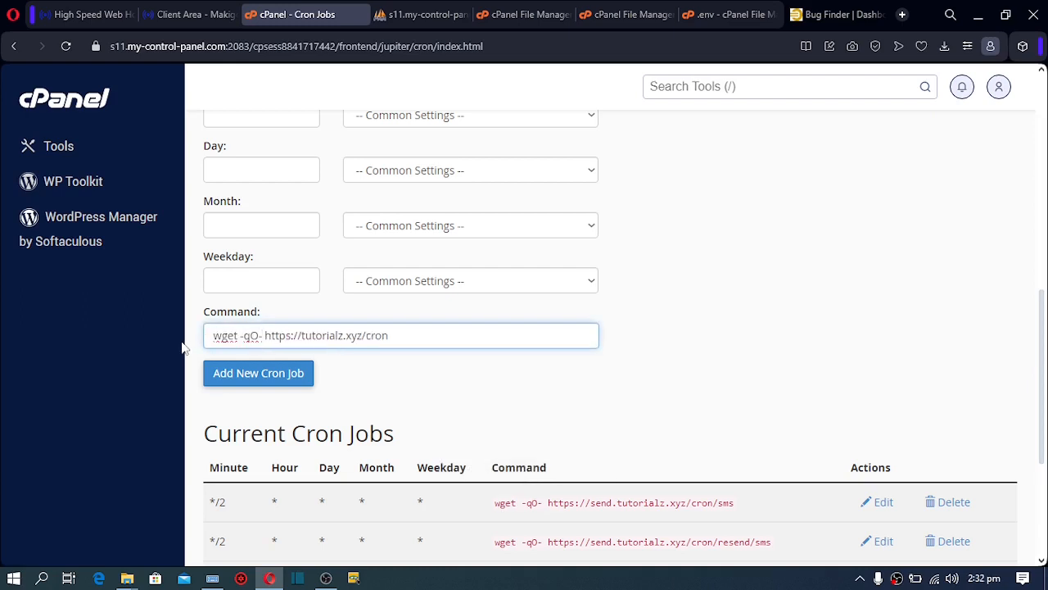
click(244, 378)
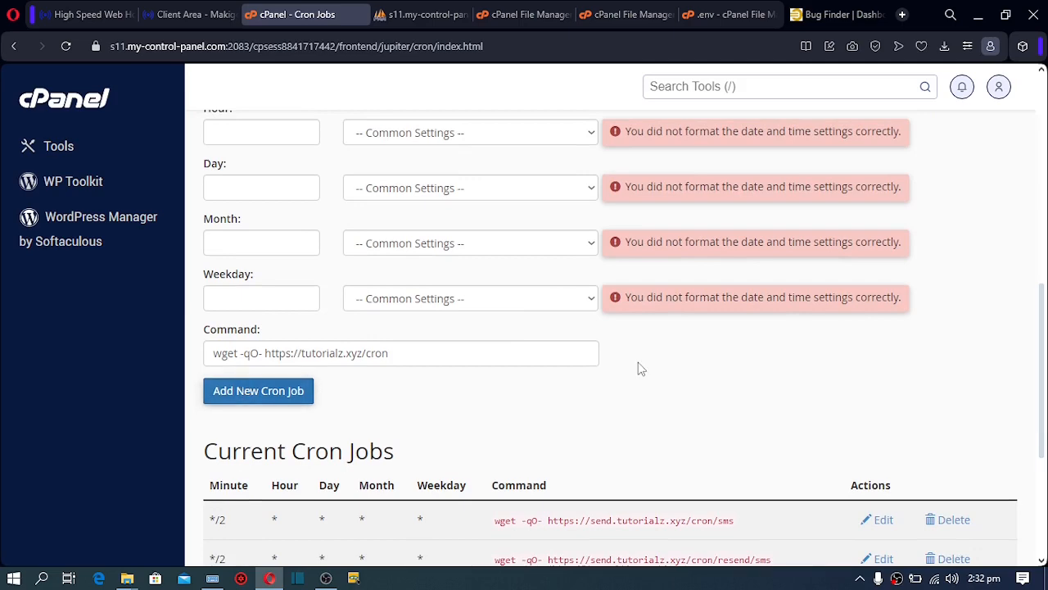
Set the new cron job's schedule to Once Per Minute
scroll(586, 270, up, 3)
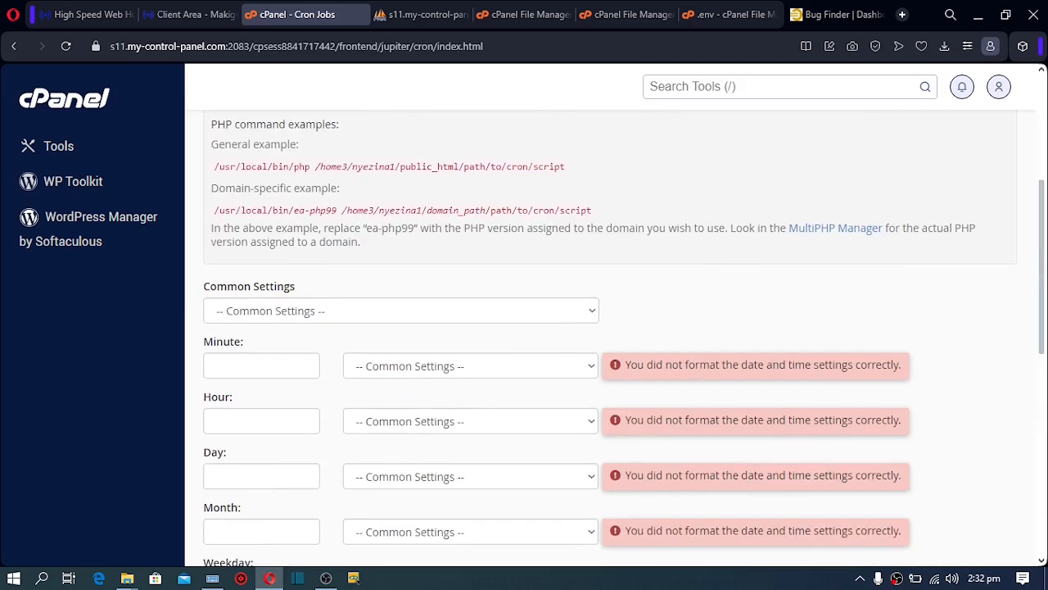
click(494, 318)
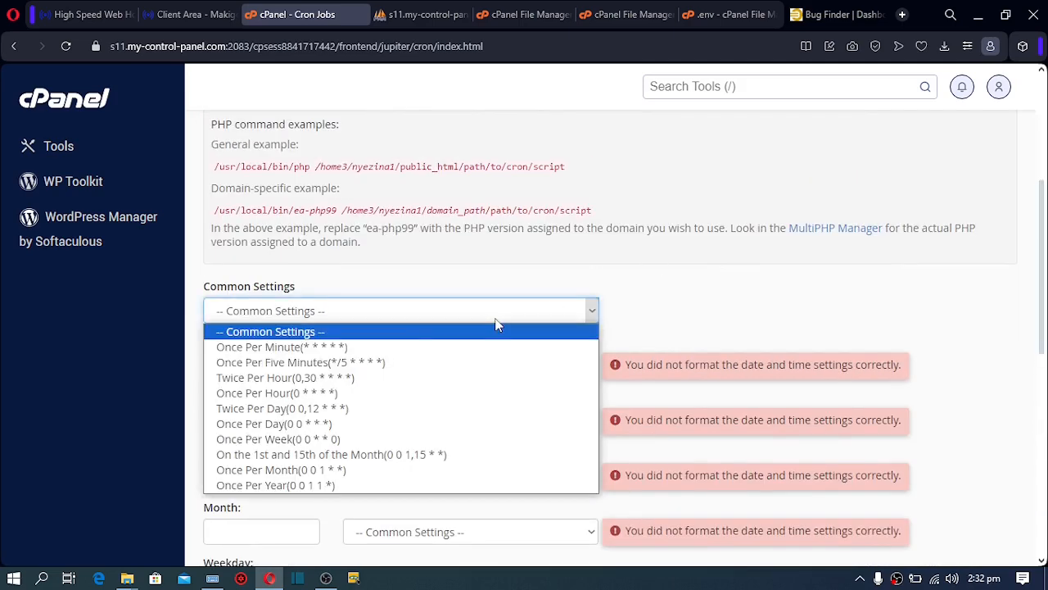
click(412, 348)
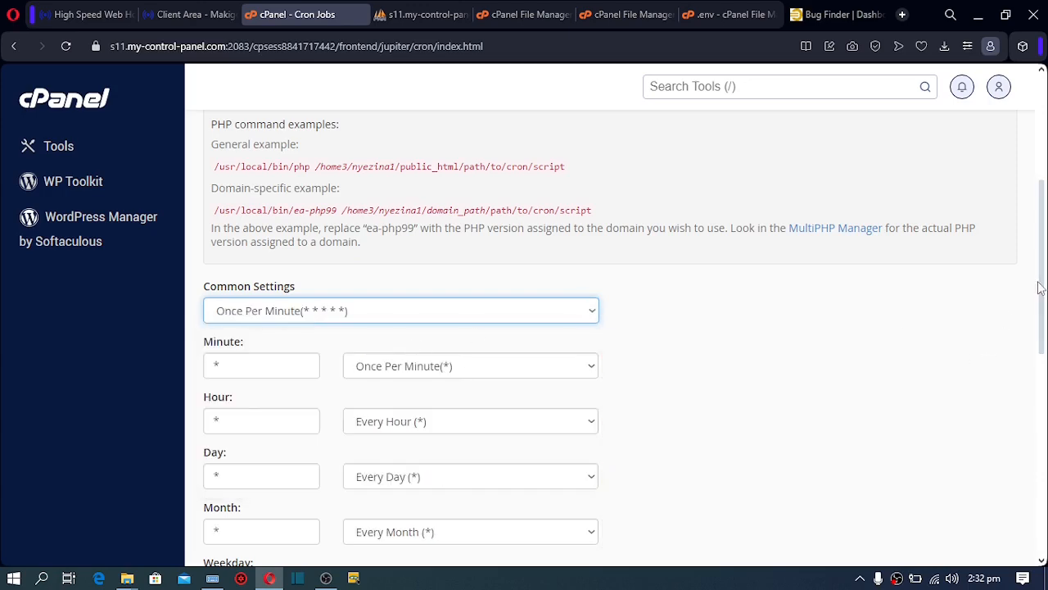
drag(1045, 283, 1045, 492)
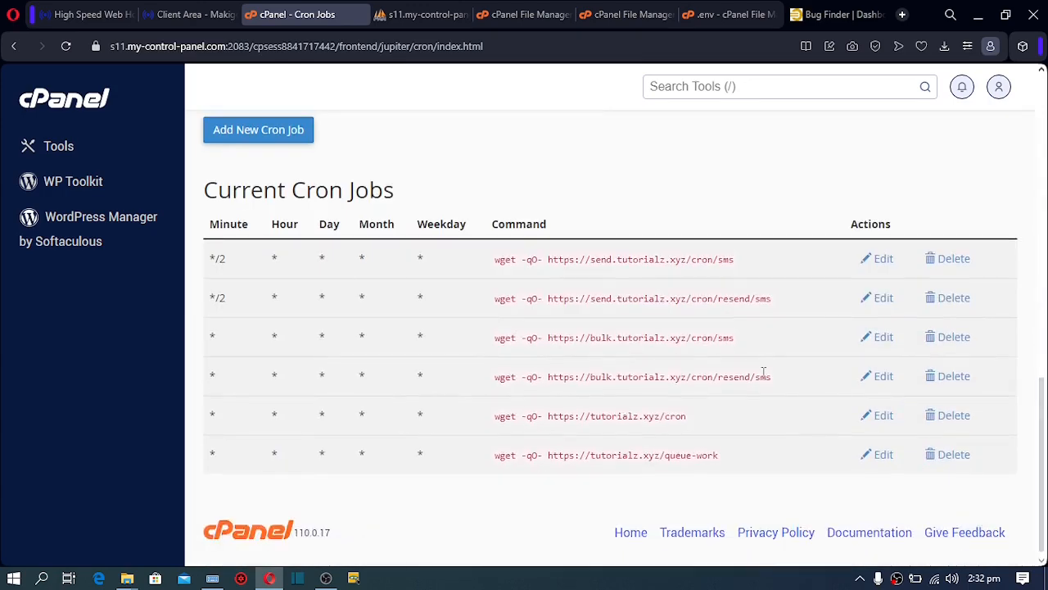
Add the cron job and delete the duplicate tutorialz.xyz/cron entry
click(299, 139)
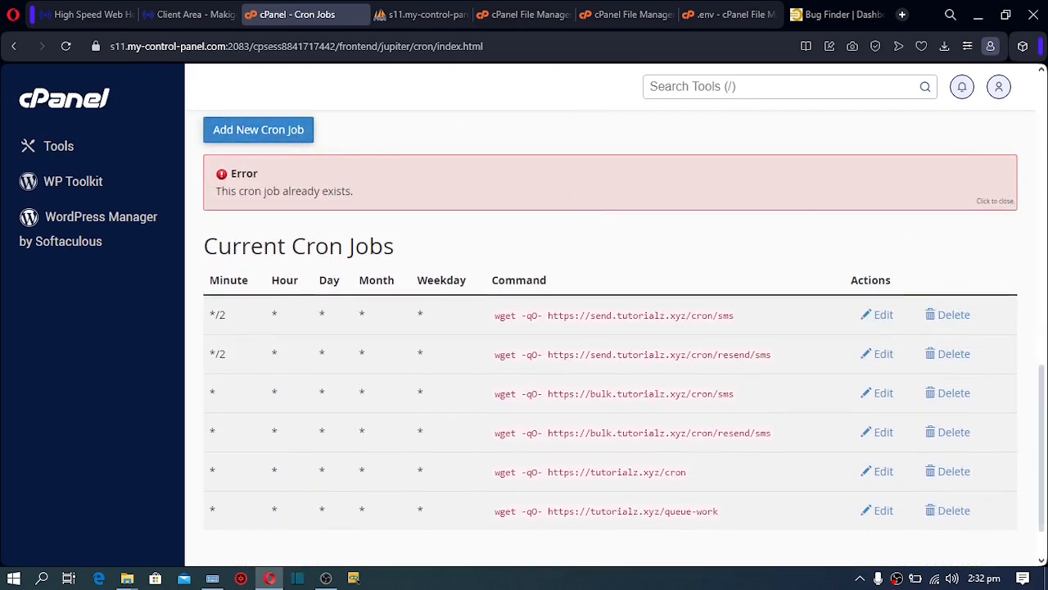
drag(1043, 375, 1046, 402)
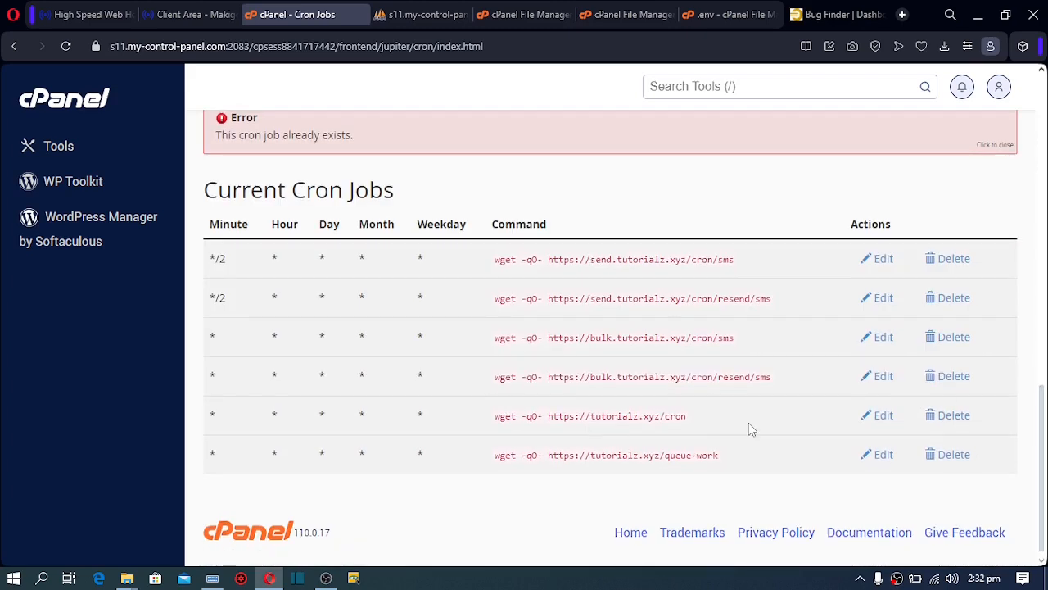
click(942, 420)
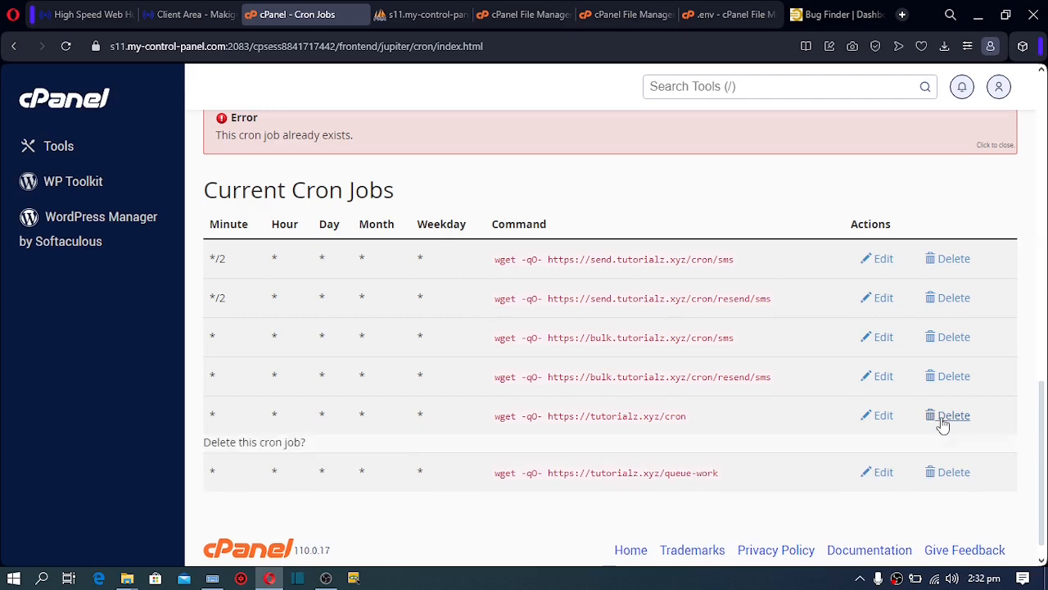
click(222, 474)
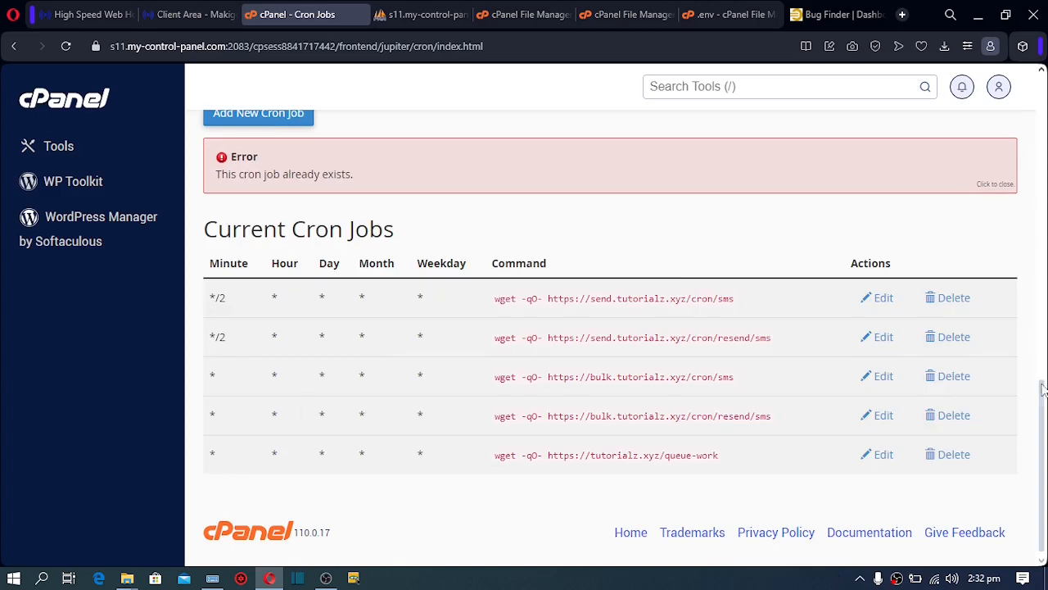
Re-add the once-per-minute wget tutorialz.xyz/cron job, then go to the Finounce admin
drag(1043, 389, 1038, 310)
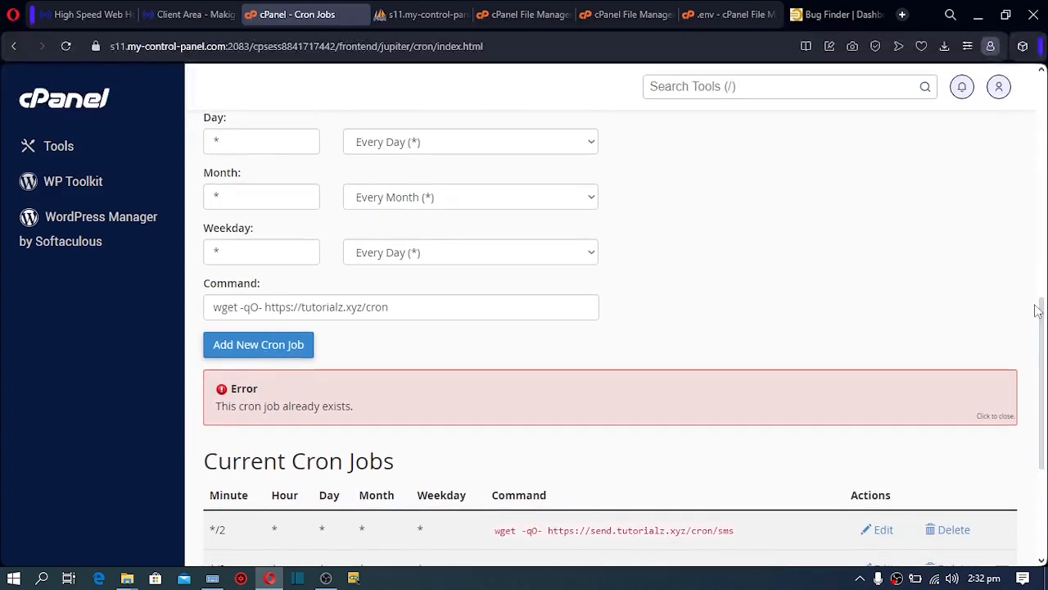
scroll(1042, 326, up, 2)
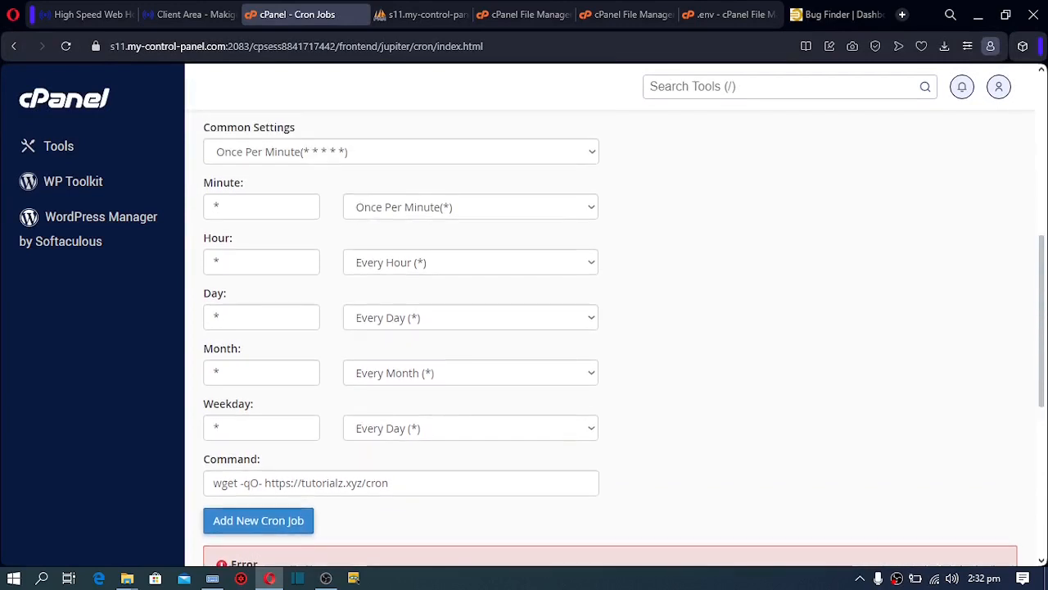
scroll(1042, 326, down, 1)
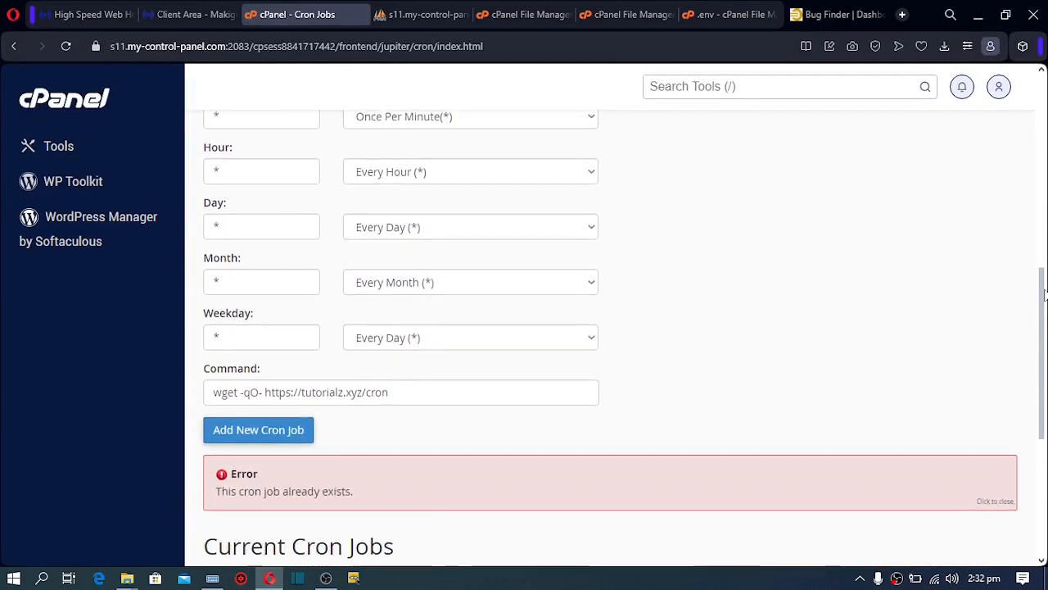
click(266, 426)
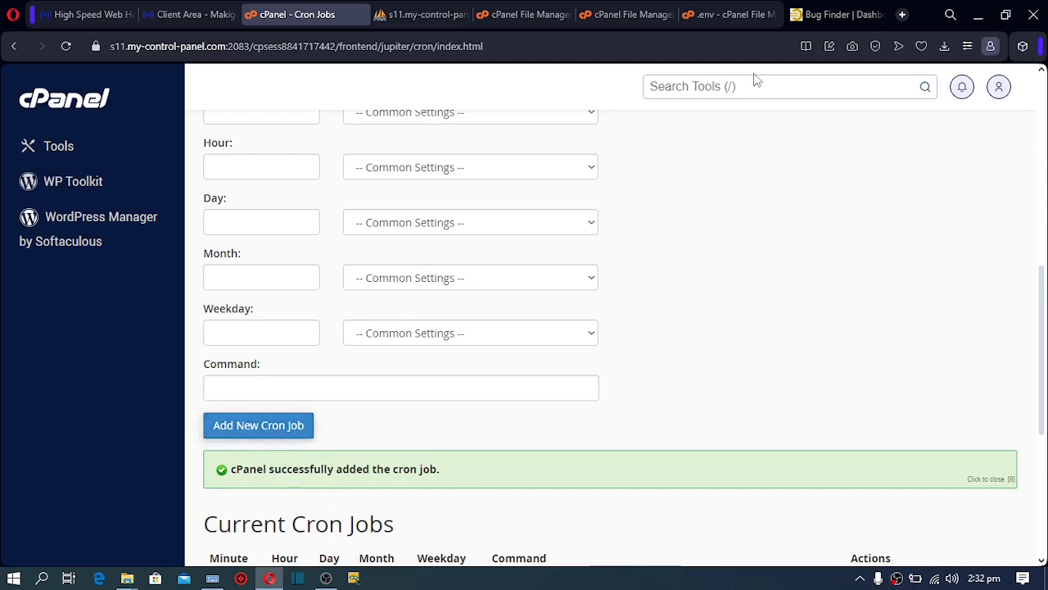
click(821, 16)
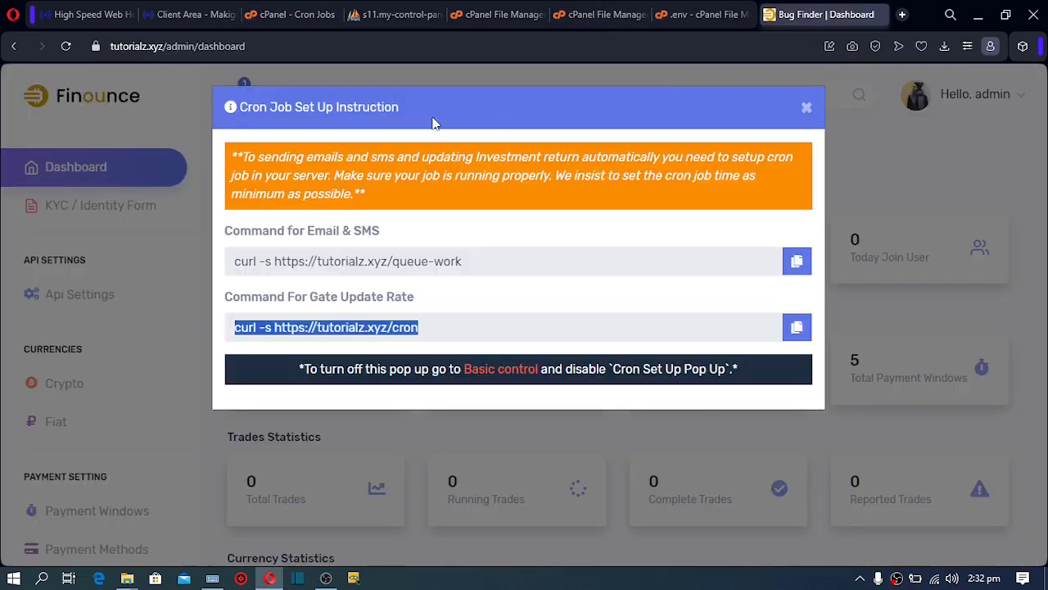
Set Cron Set Up Pop Up to OFF in Basic Controls and save the changes
click(66, 47)
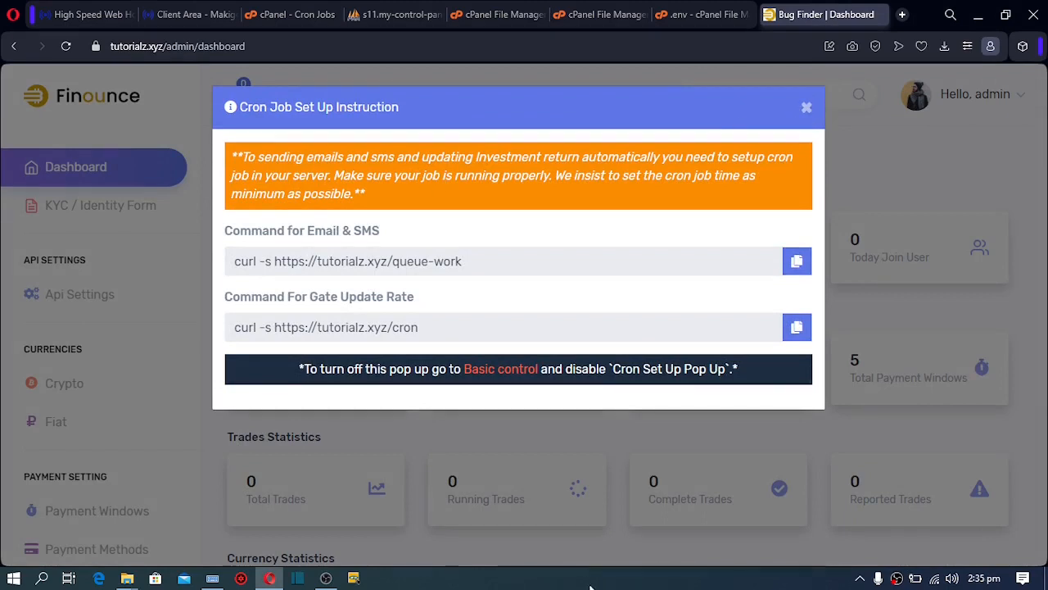
click(491, 371)
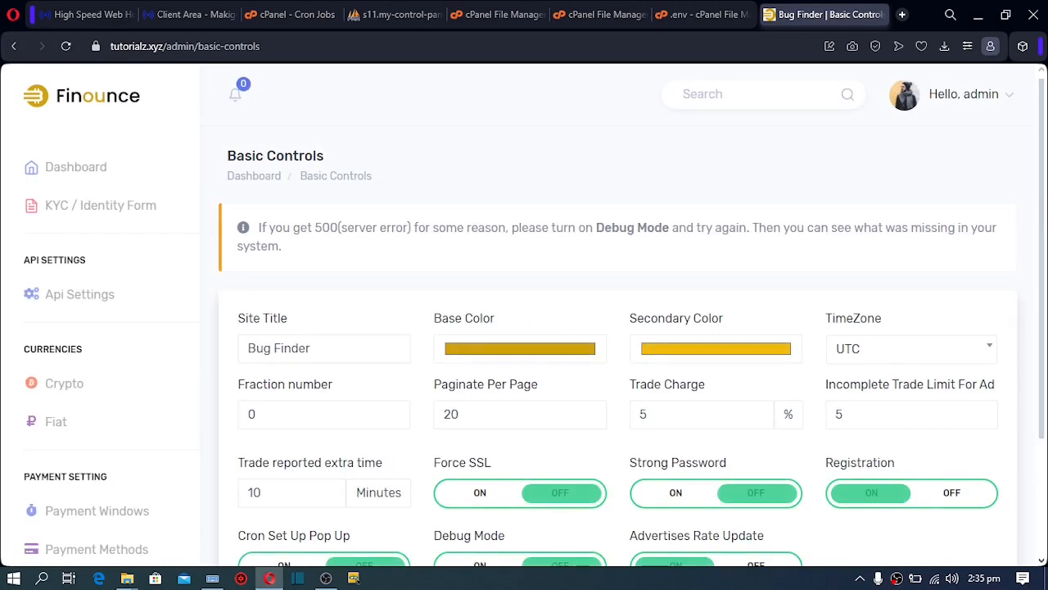
scroll(1045, 352, down, 2)
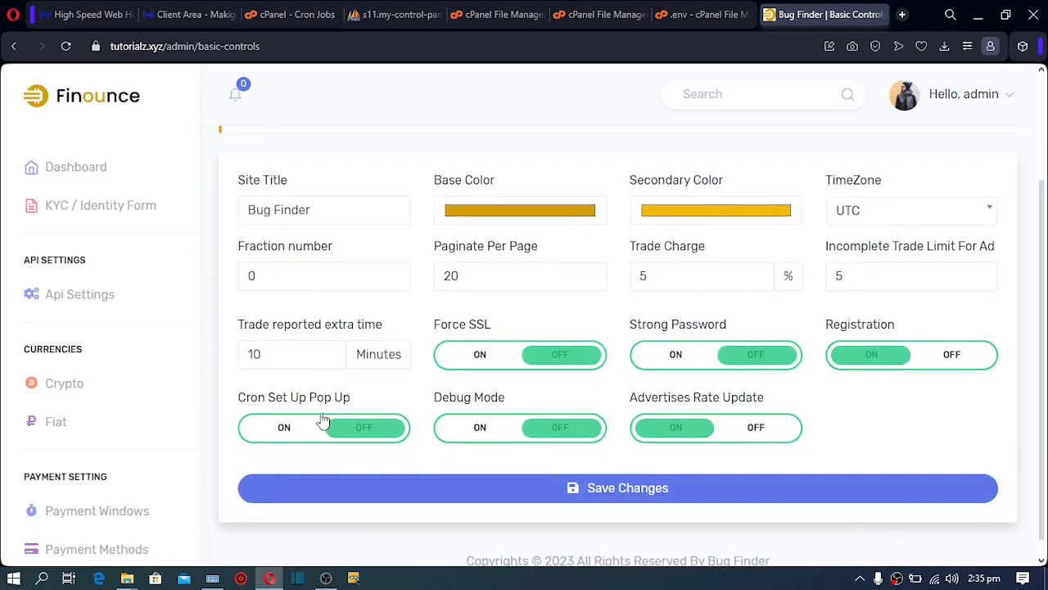
click(368, 432)
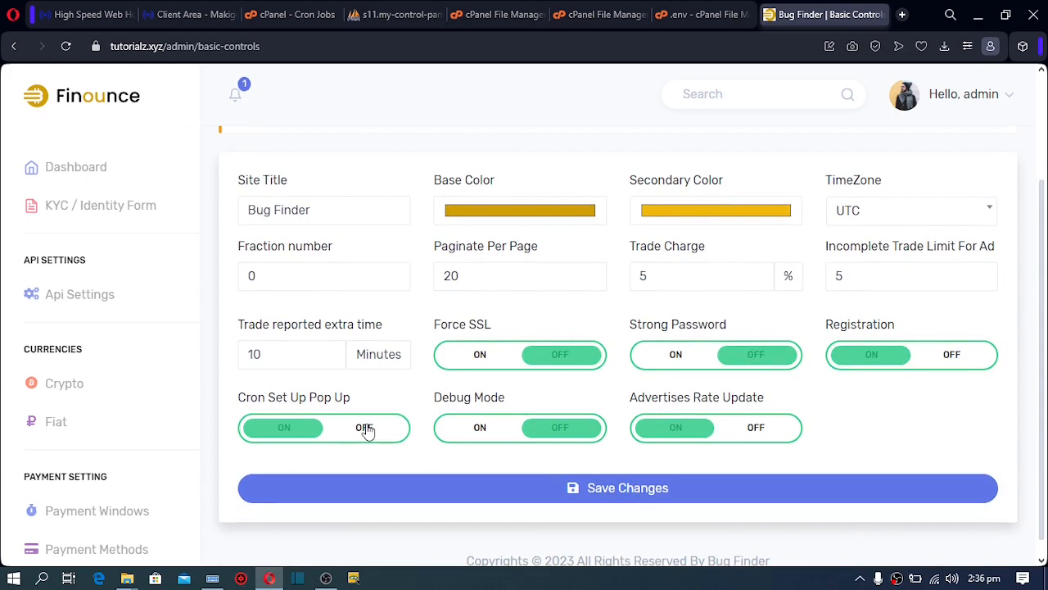
click(367, 432)
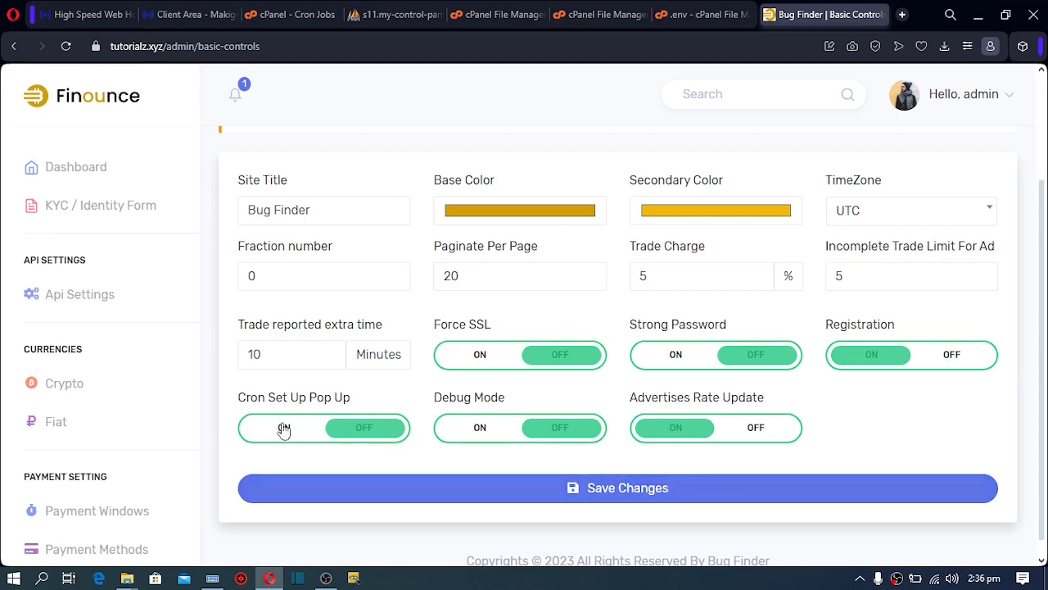
click(481, 497)
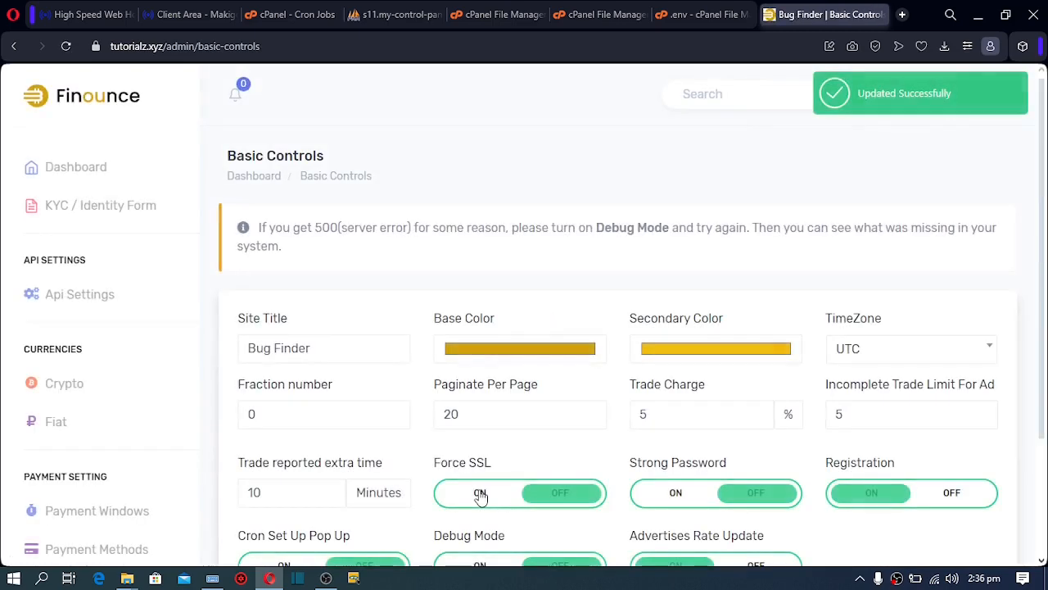
click(104, 177)
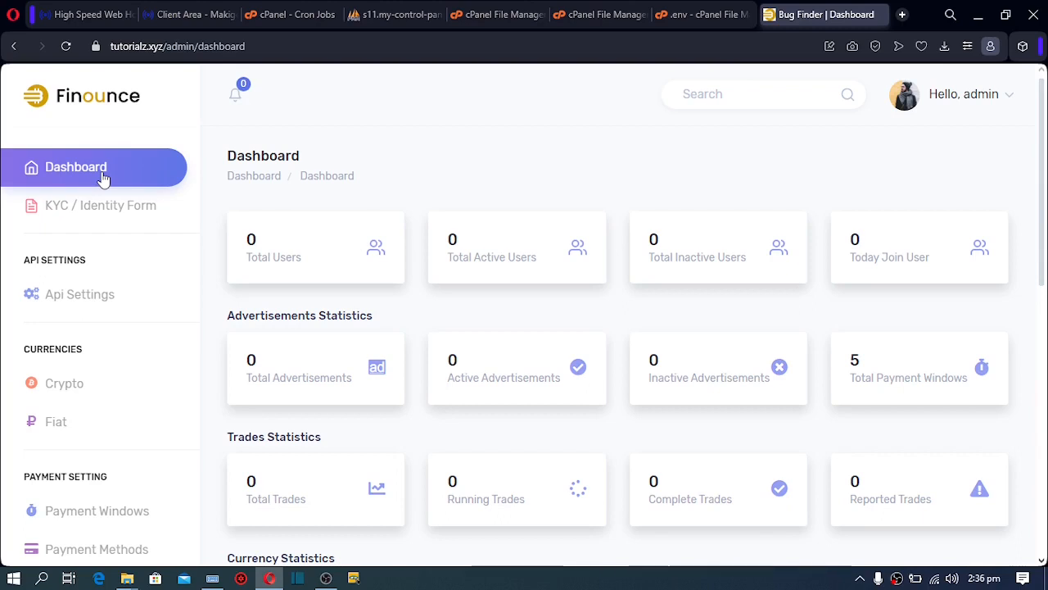
Open the CoinPayment Api Settings page and launch its 'Create an account' link in a new tab
click(82, 177)
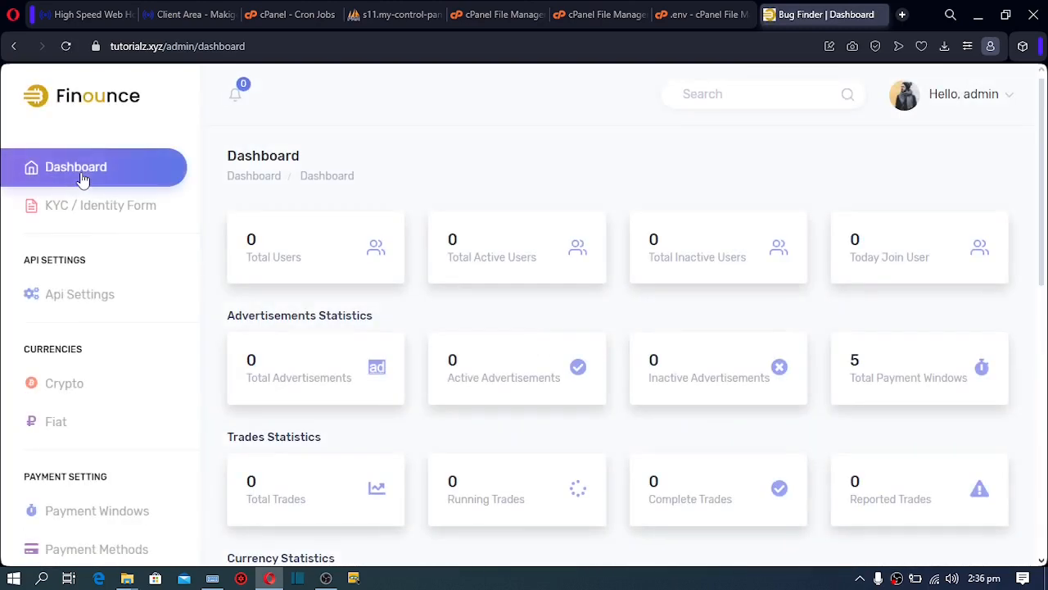
click(73, 304)
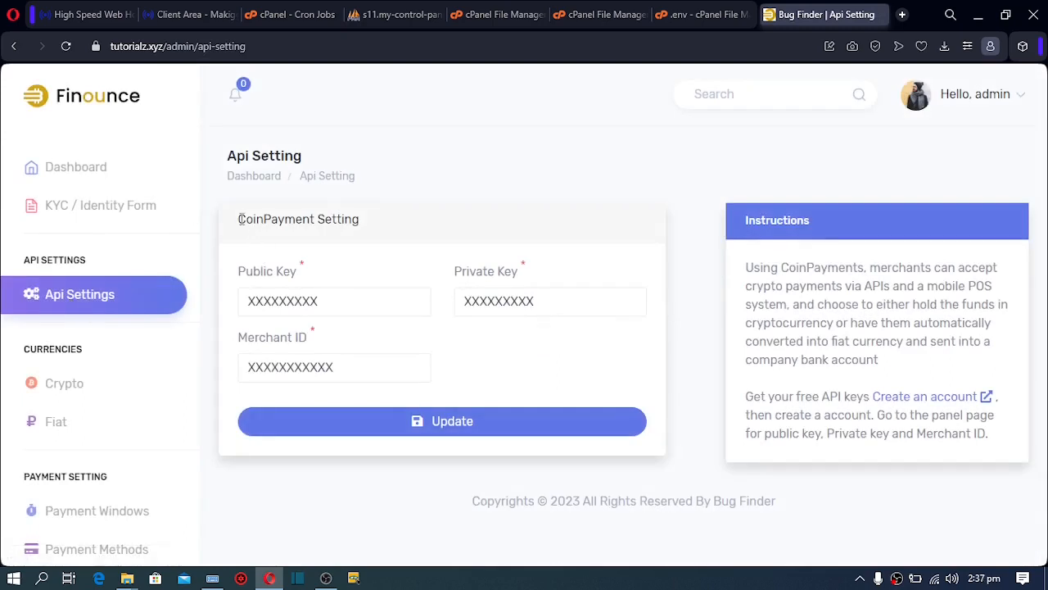
drag(242, 219, 316, 220)
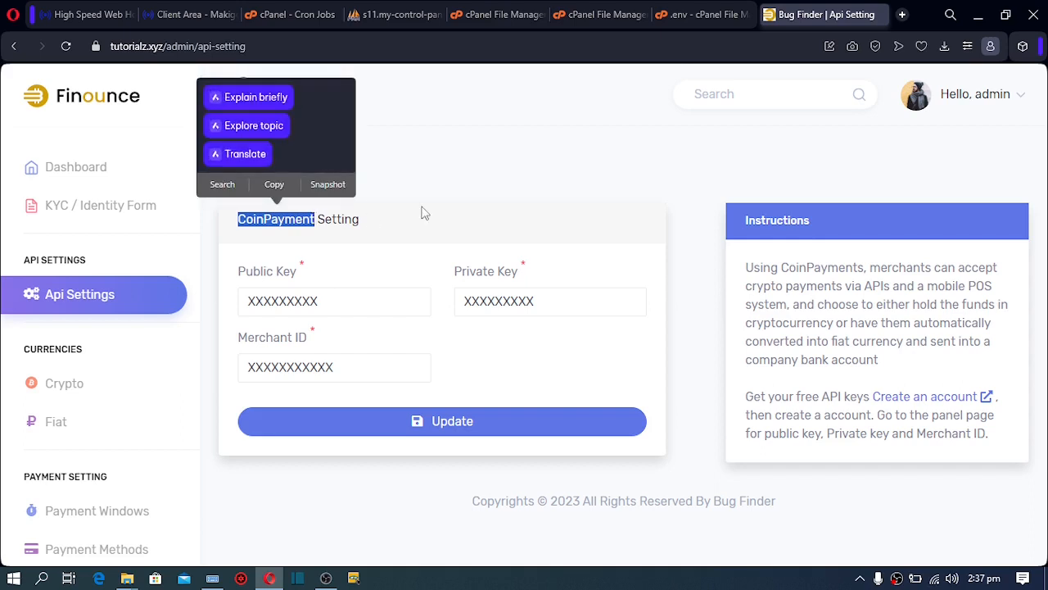
click(441, 174)
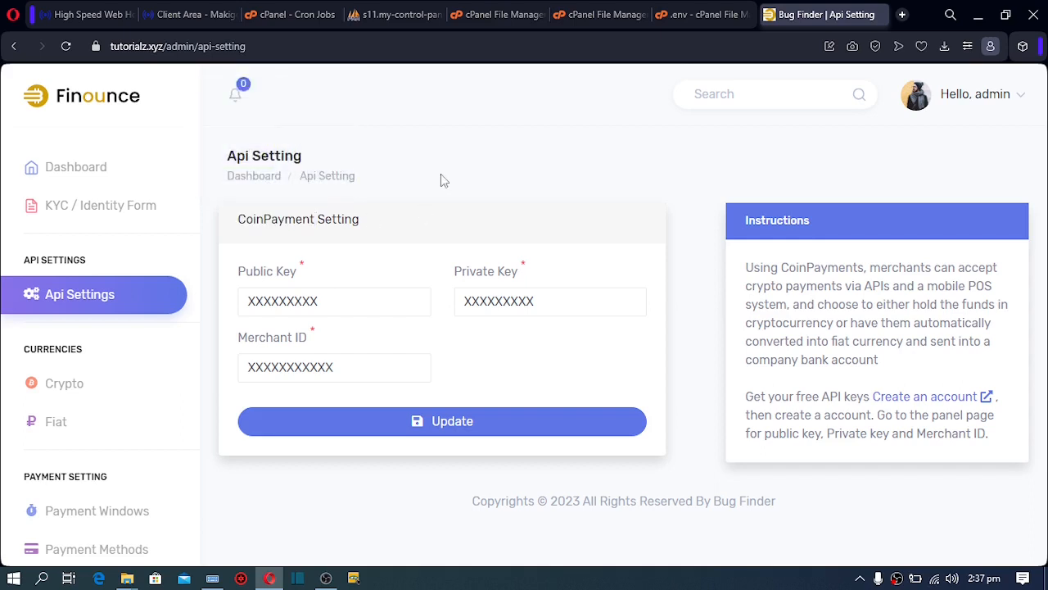
click(915, 403)
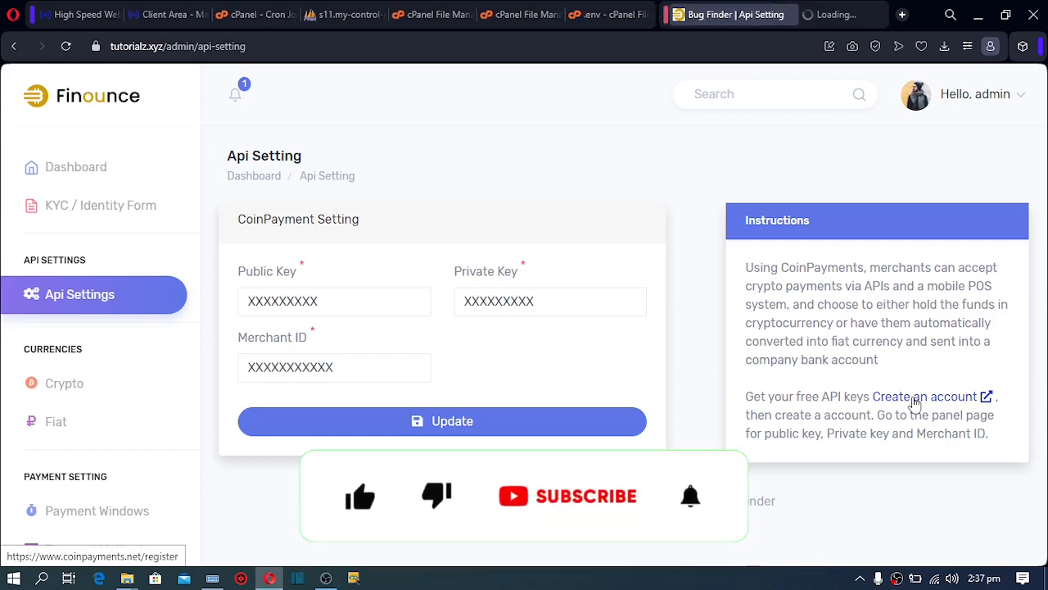
Go from the CoinPayments Create New Account page to its Log In page
click(823, 18)
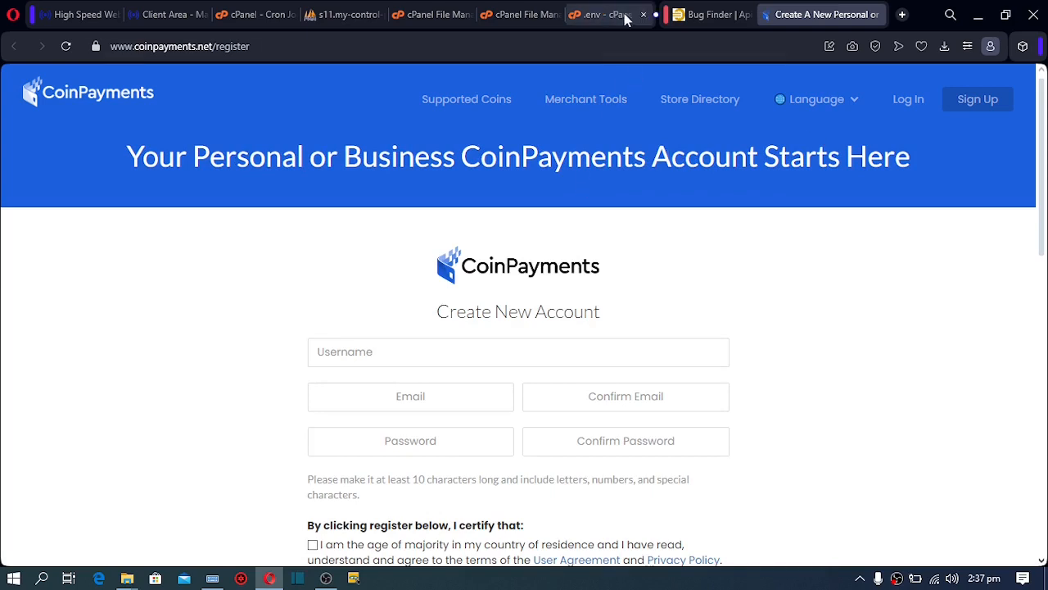
click(701, 22)
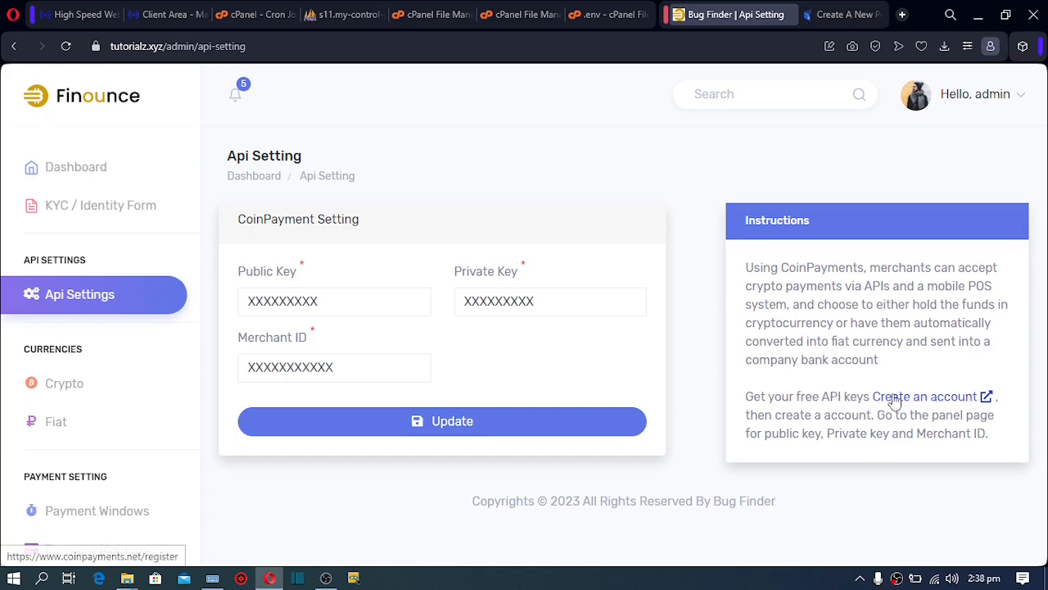
click(835, 15)
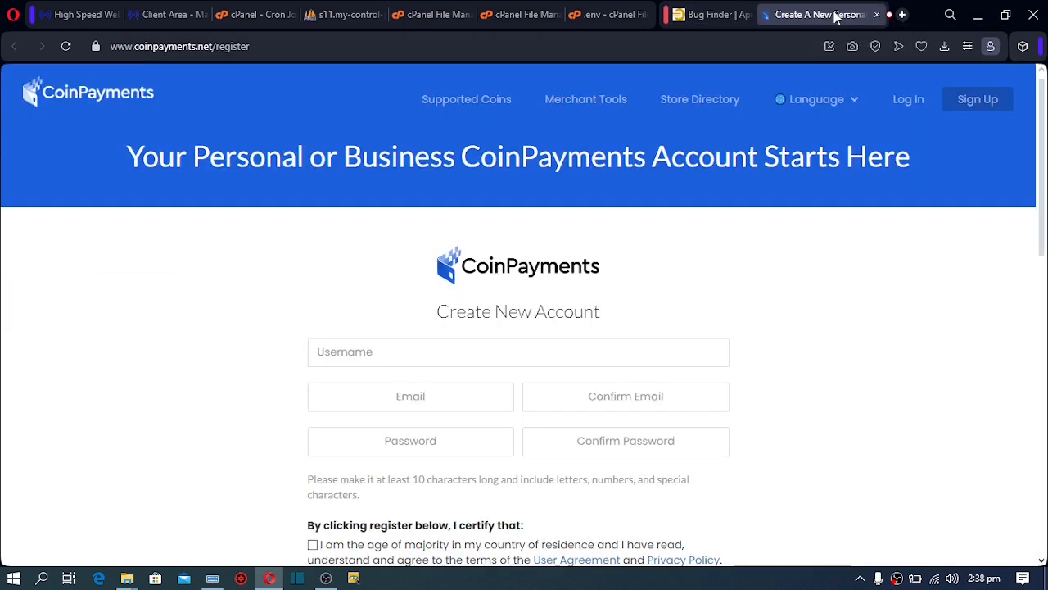
click(909, 102)
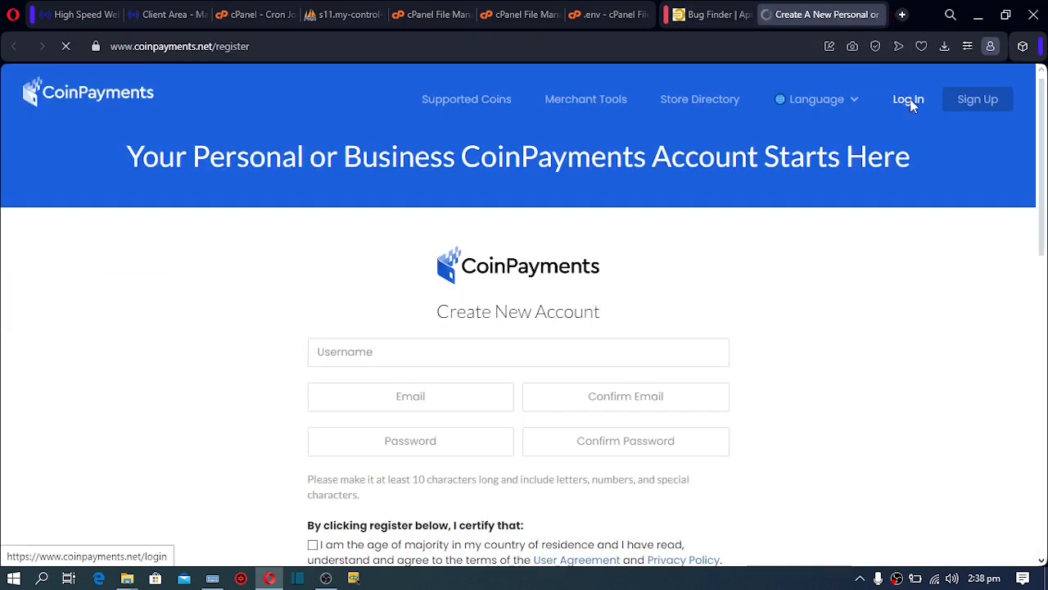
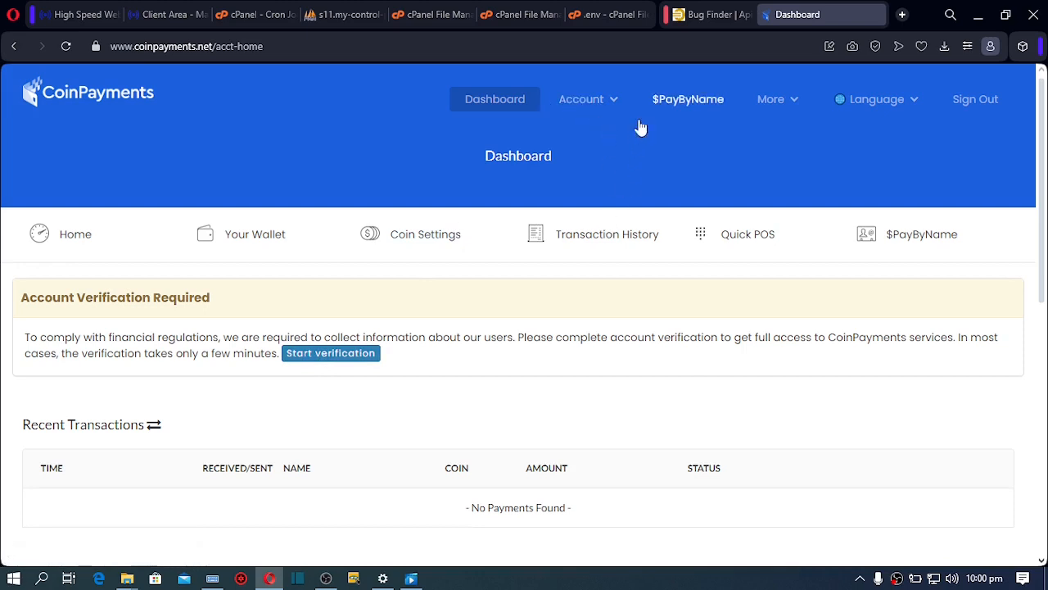
Copy the Your Merchant ID value from CoinPayments Account Settings, then return to Finounce
click(609, 108)
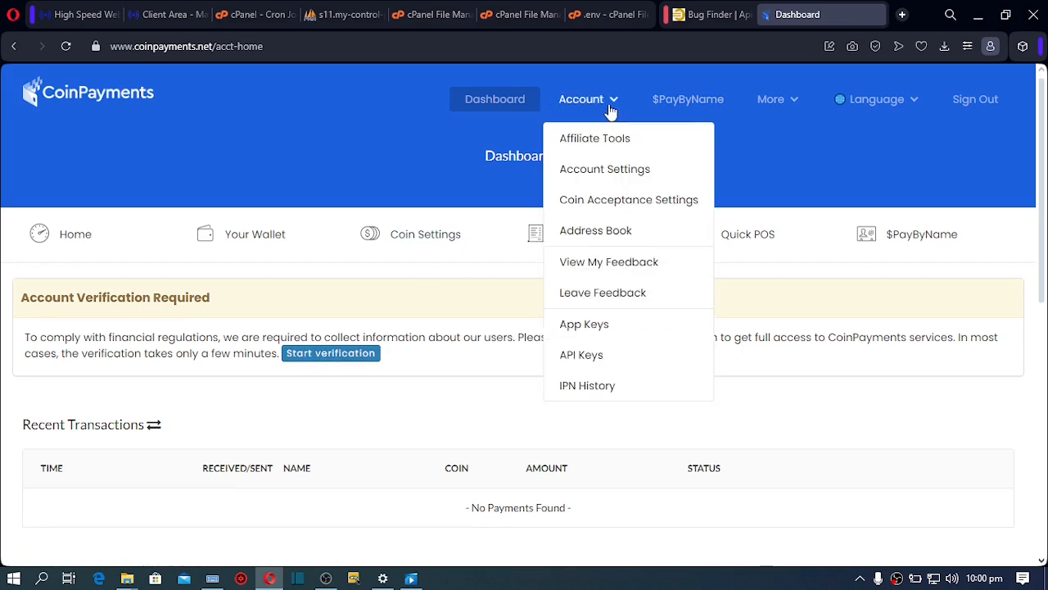
click(605, 172)
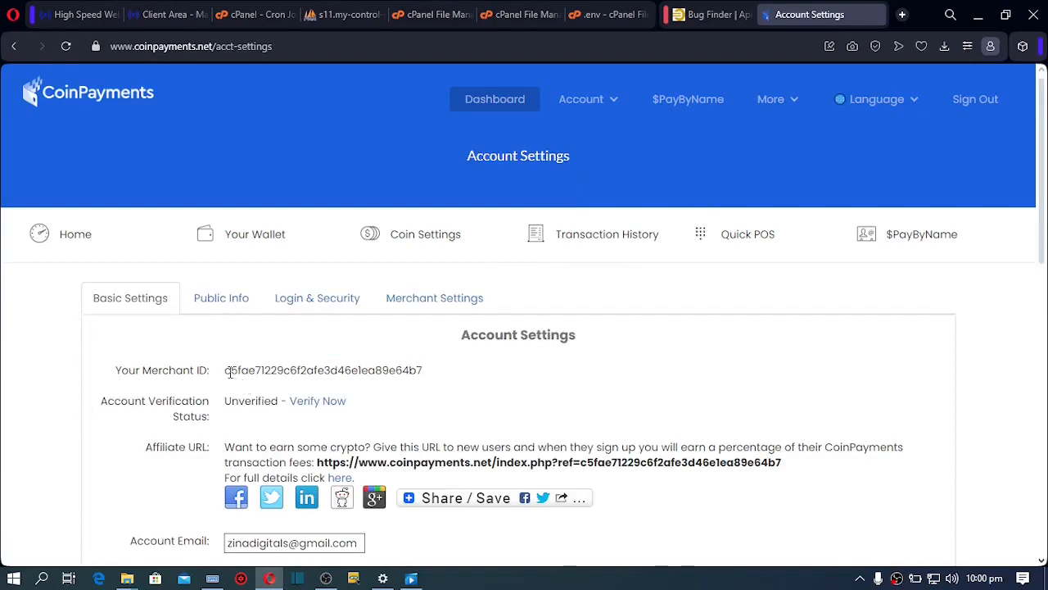
drag(230, 372, 430, 376)
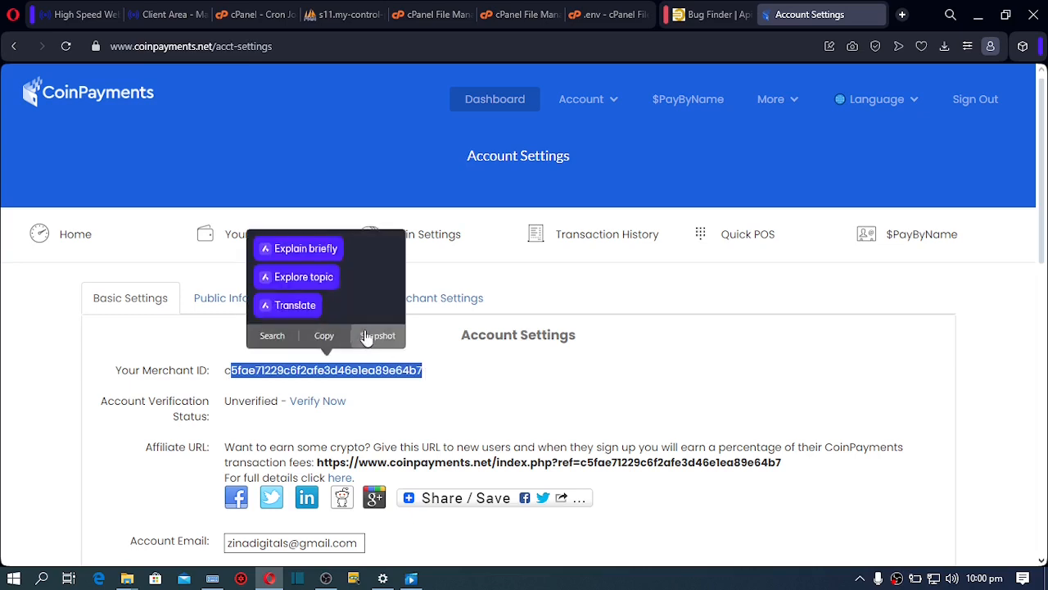
click(324, 337)
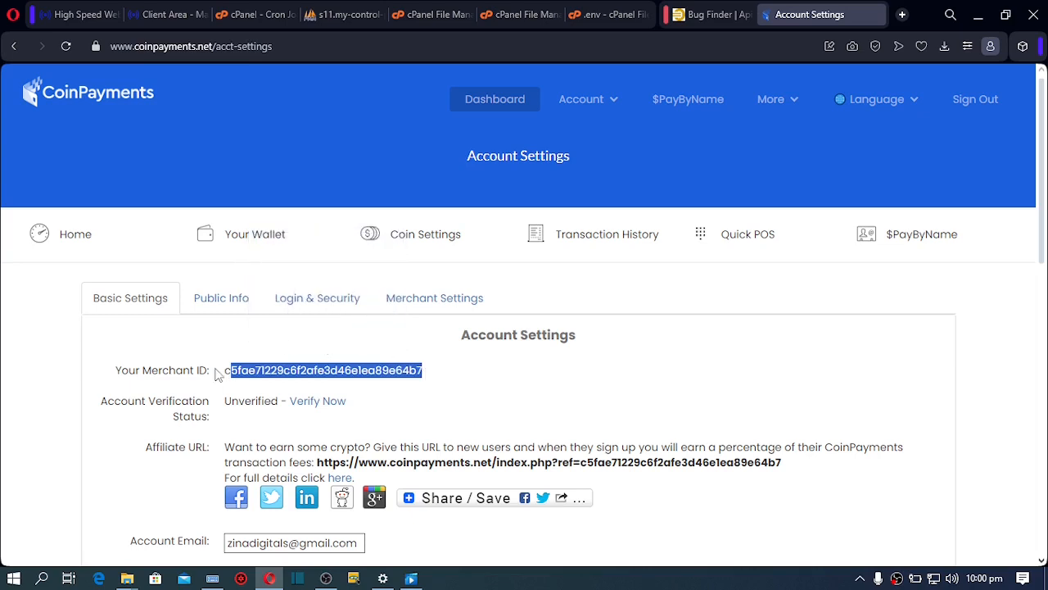
drag(225, 374, 433, 368)
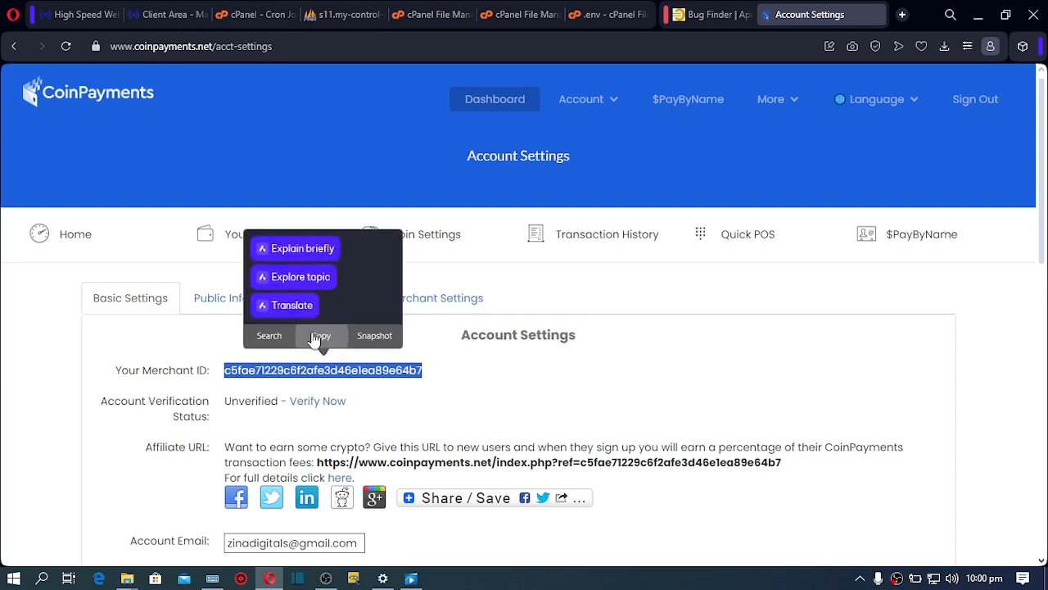
click(321, 273)
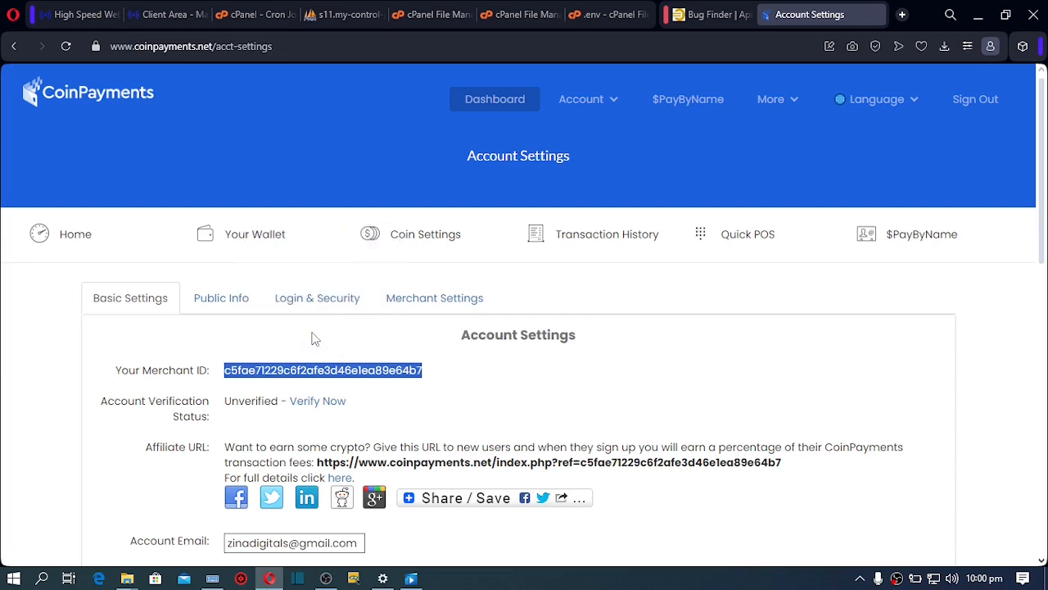
click(702, 17)
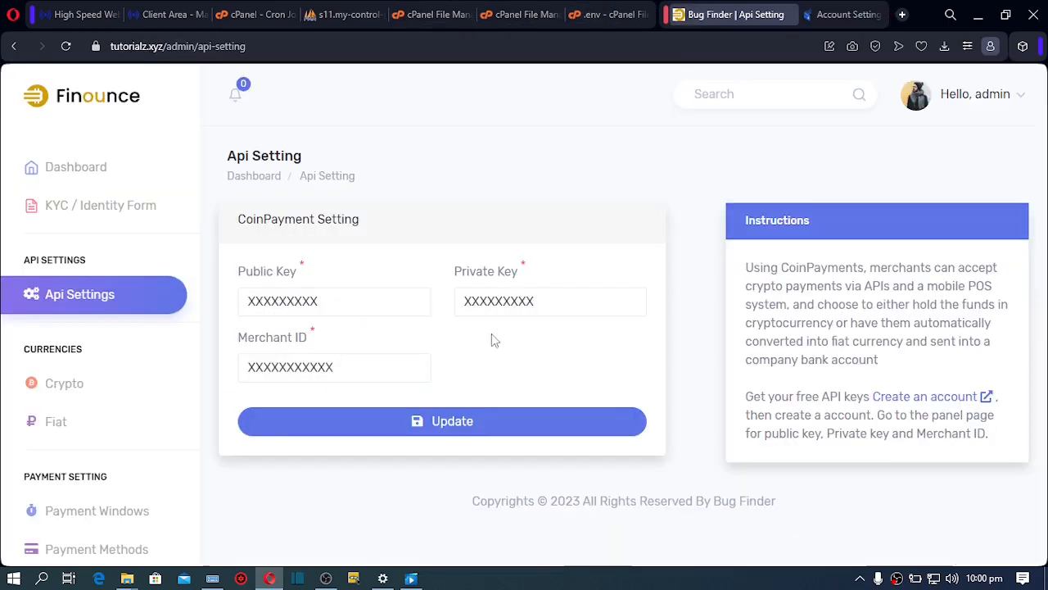
Paste the copied merchant ID over the placeholder in Finounce's CoinPayment Merchant ID field
double_click(331, 367)
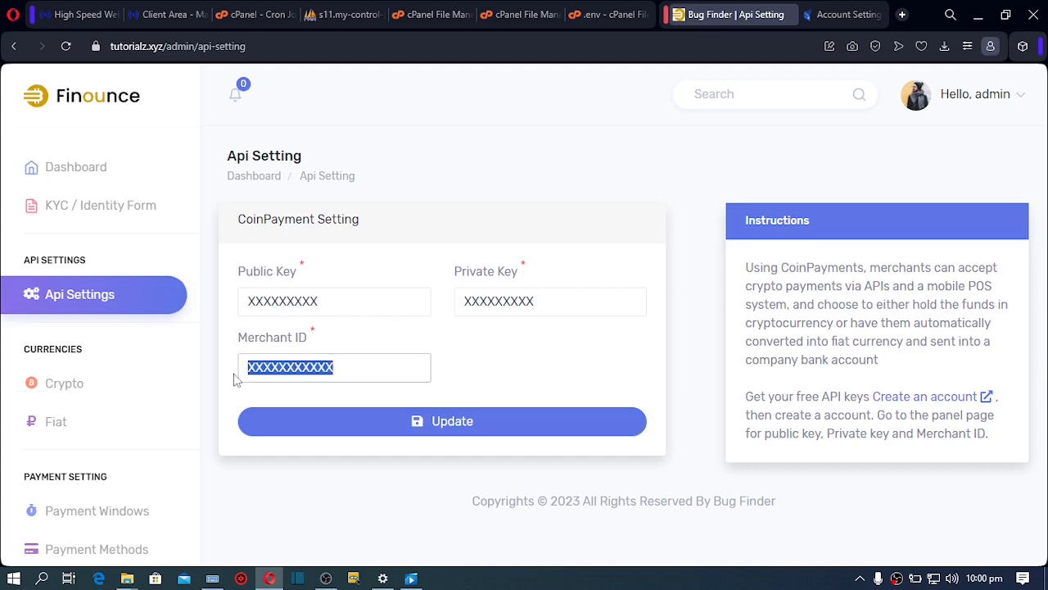
key(ctrl+v)
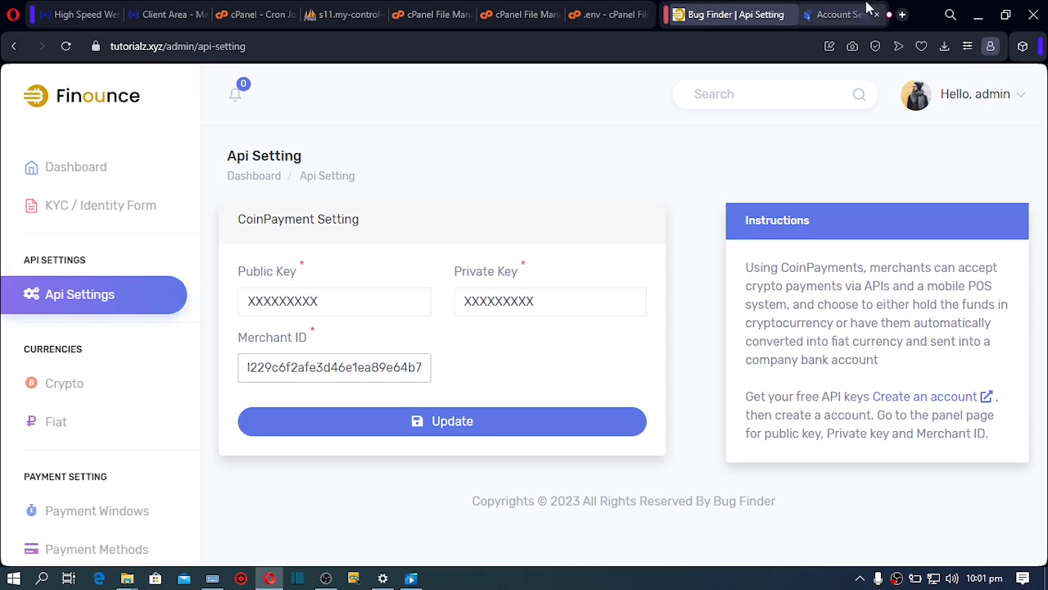
click(837, 15)
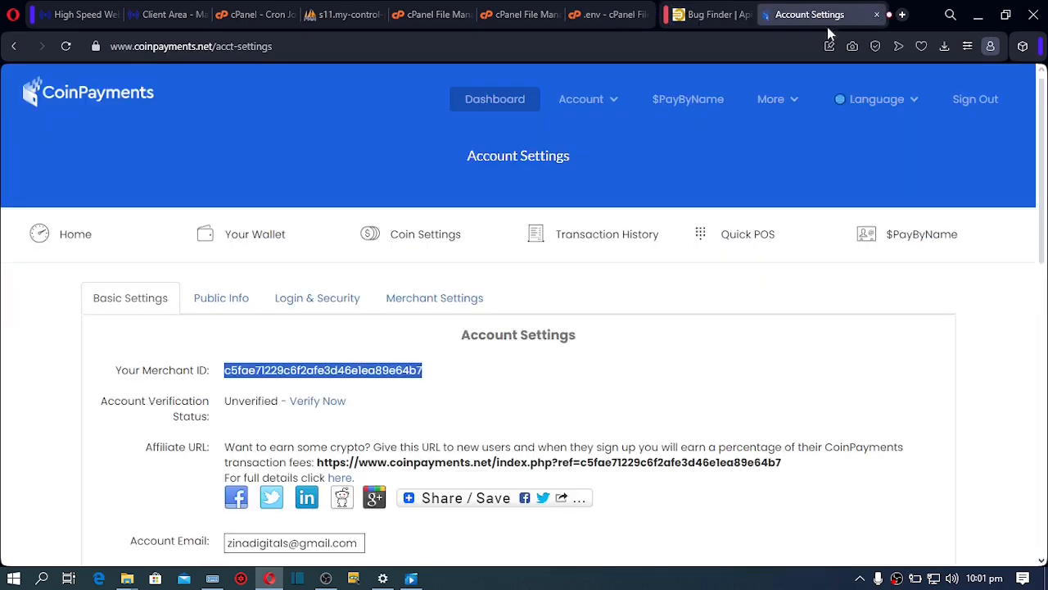
Copy the enabled key's Public Key from the CoinPayments Account > API Keys page
click(615, 104)
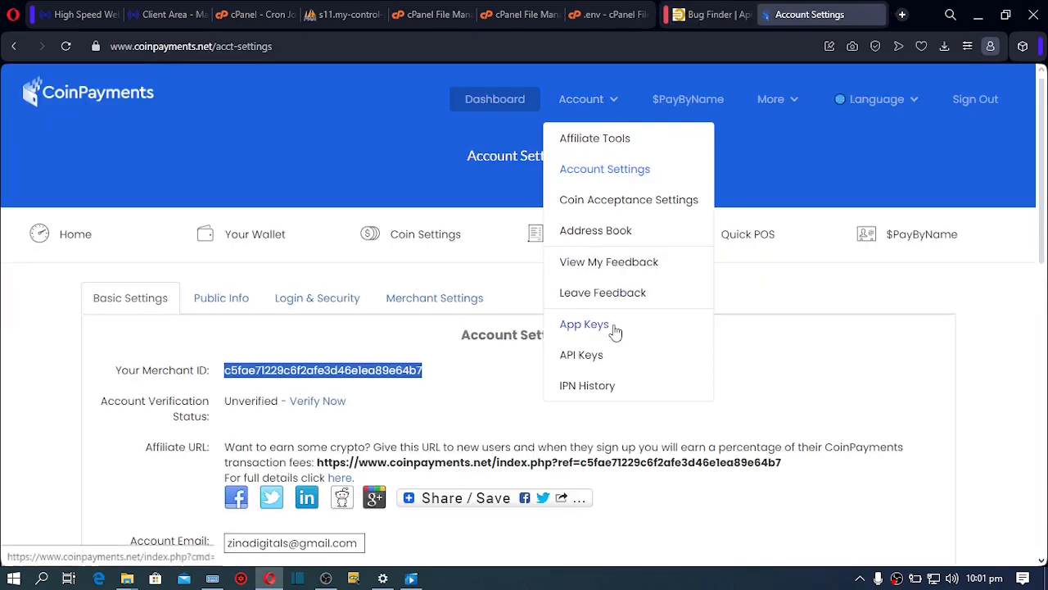
click(604, 361)
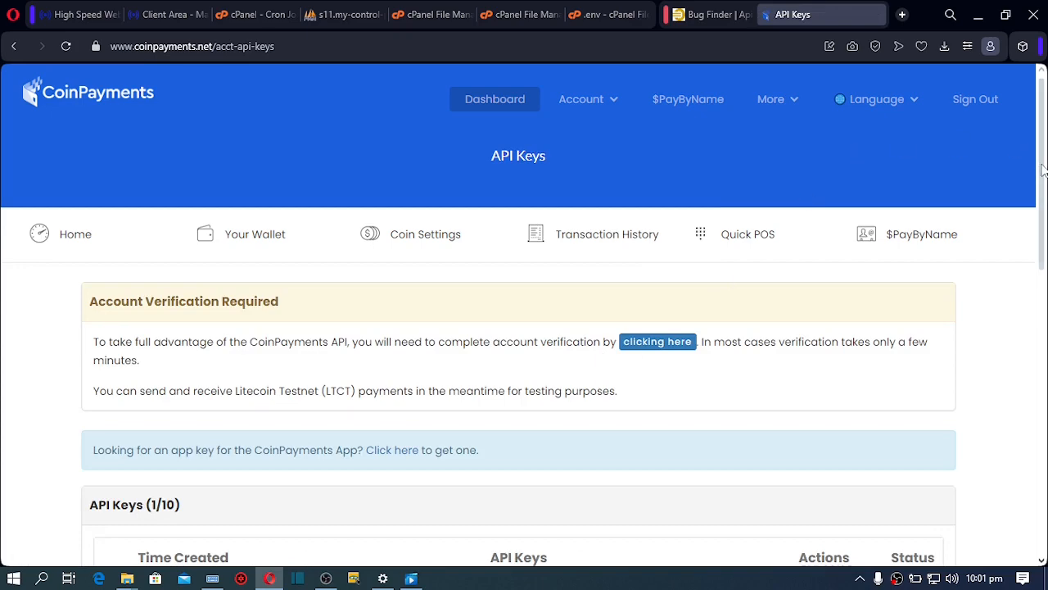
drag(1042, 169, 1042, 292)
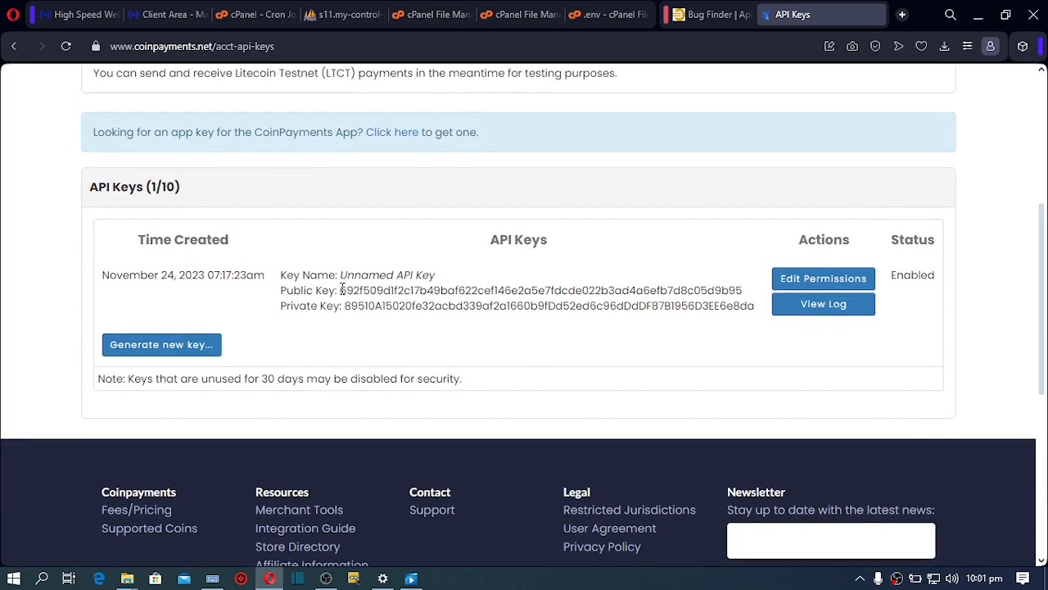
drag(341, 290, 743, 292)
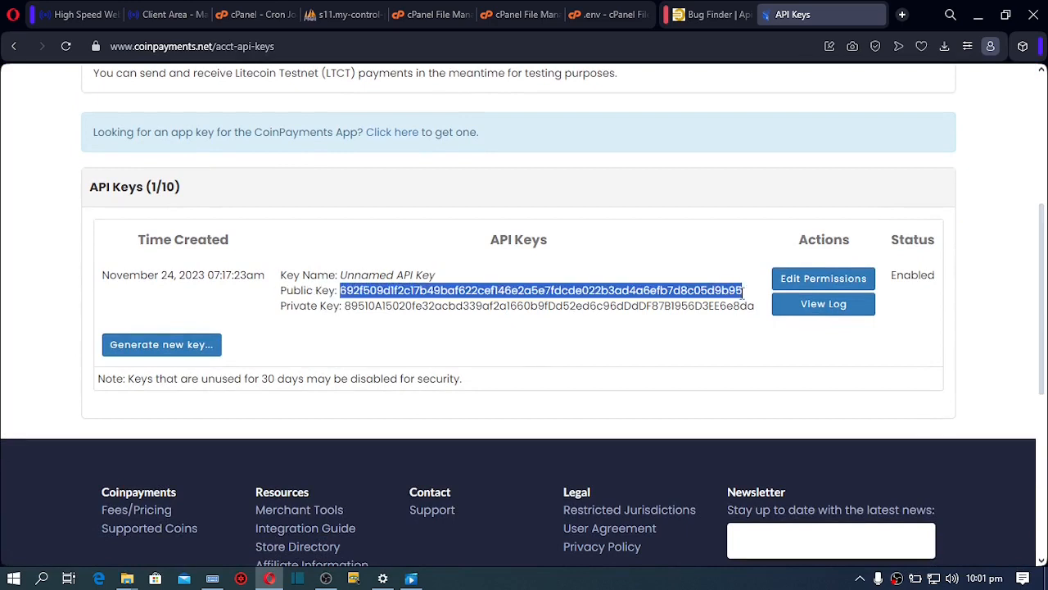
click(540, 259)
click(709, 16)
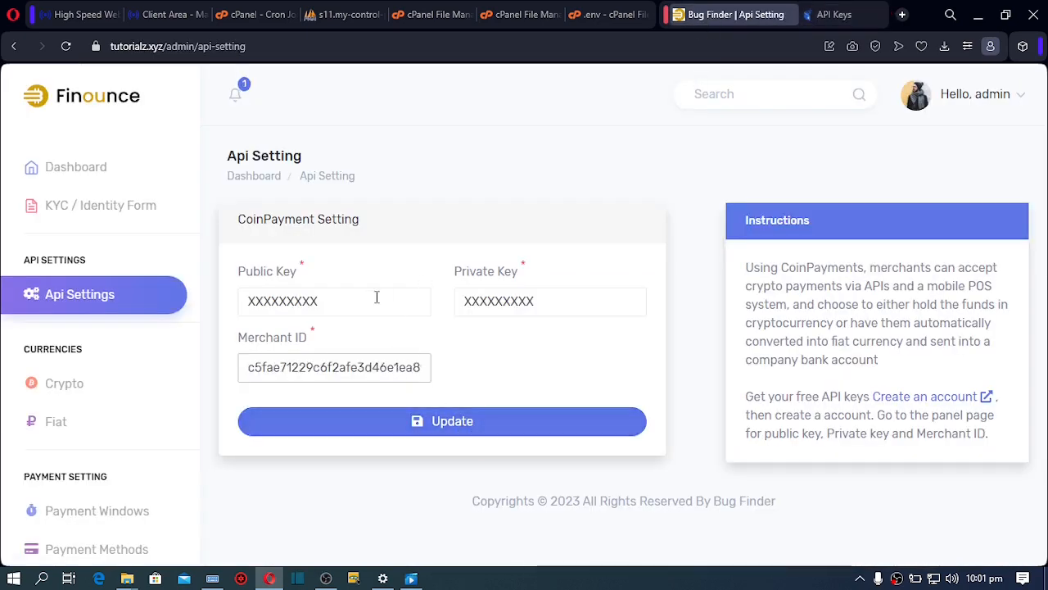
Paste the CoinPayments public and private keys into Finounce's CoinPayment fields and click Update
drag(377, 297, 237, 298)
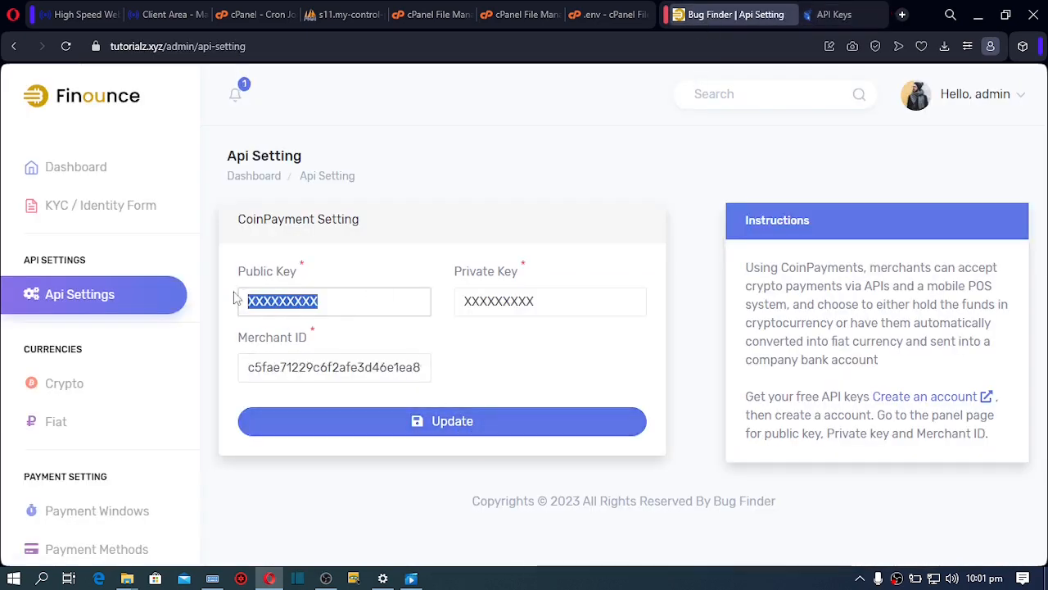
key(ctrl+v)
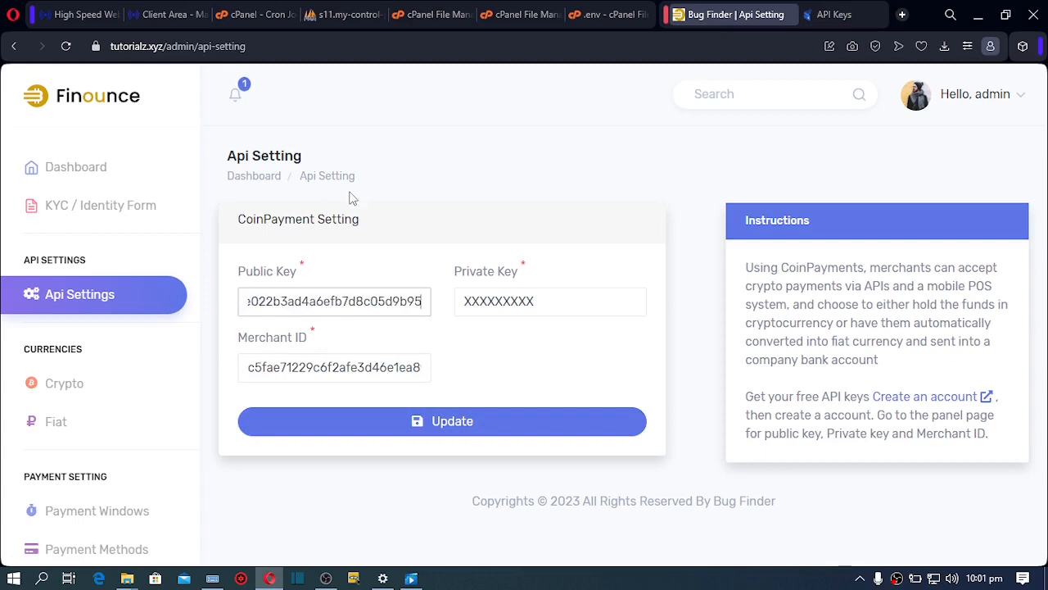
click(829, 15)
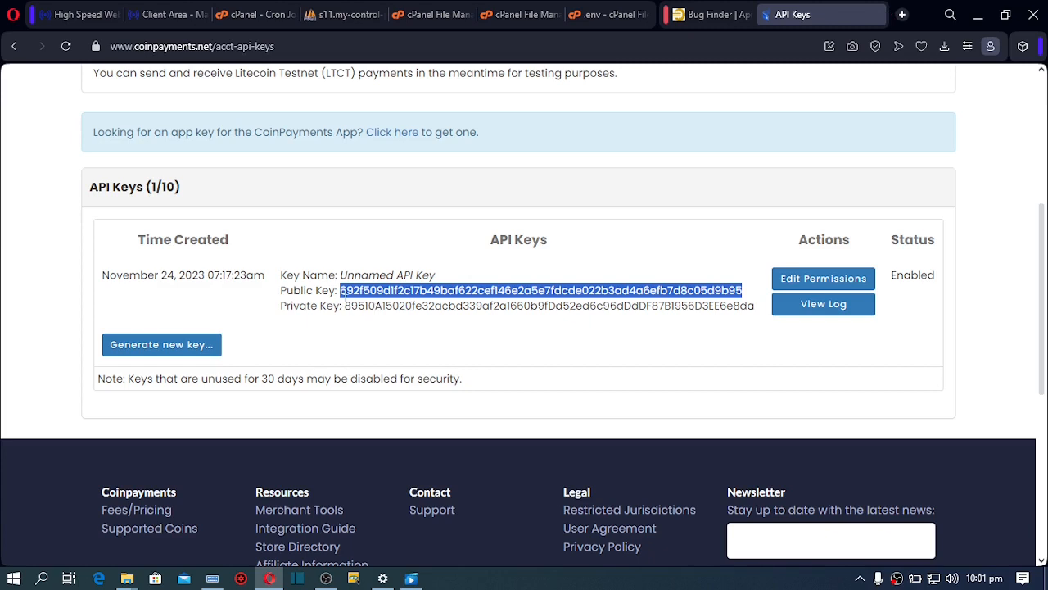
drag(345, 305, 758, 309)
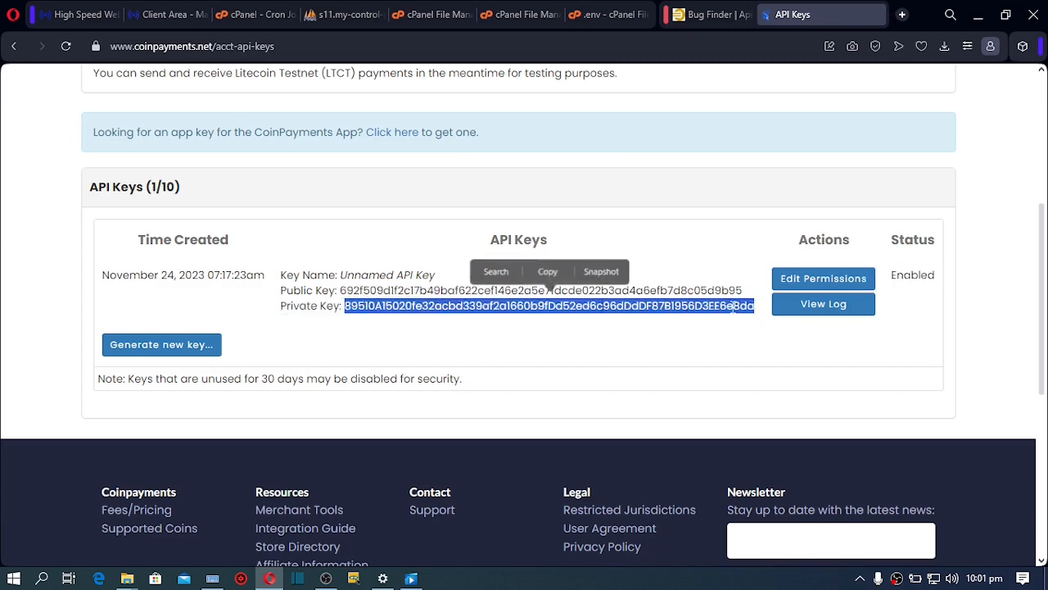
click(548, 271)
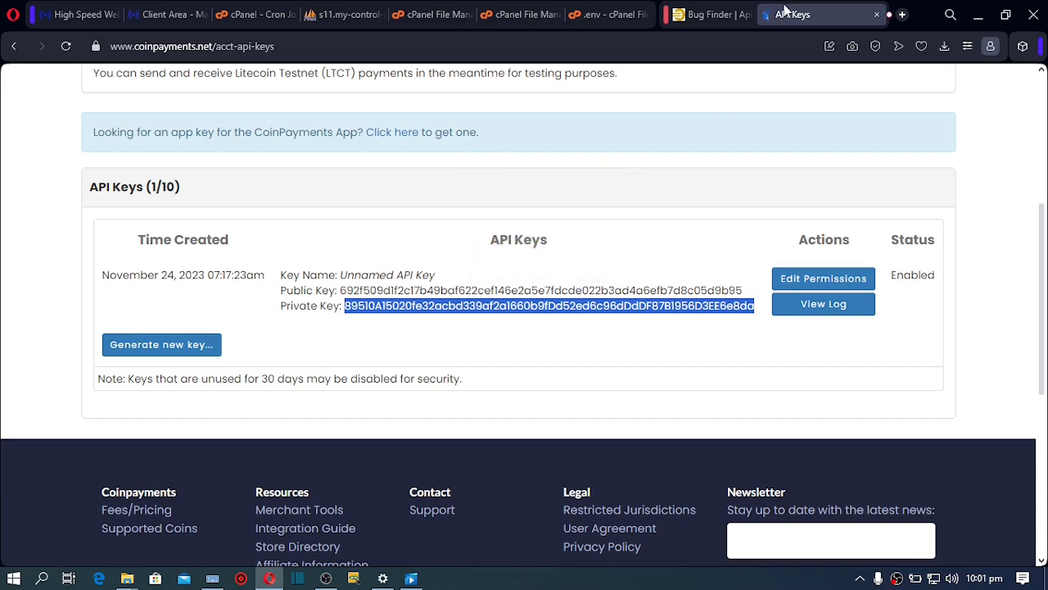
click(699, 14)
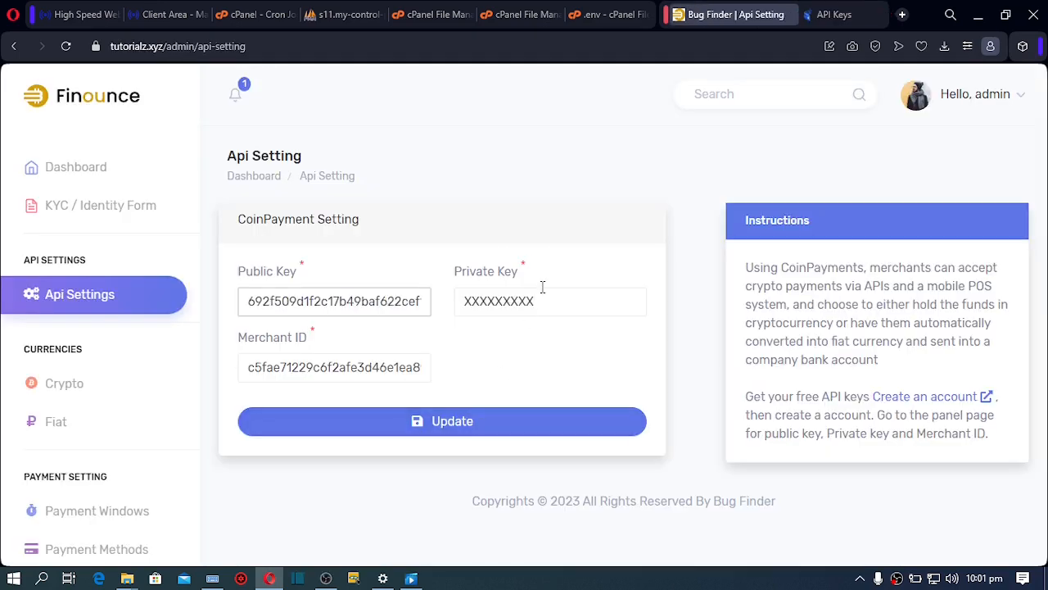
drag(544, 307, 464, 305)
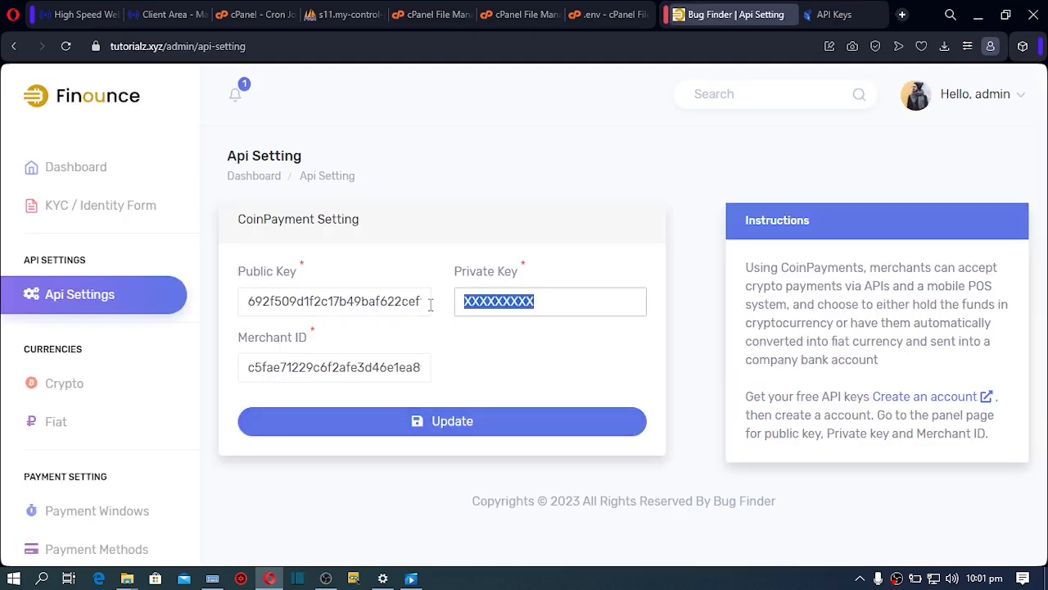
key(ctrl+v)
click(459, 426)
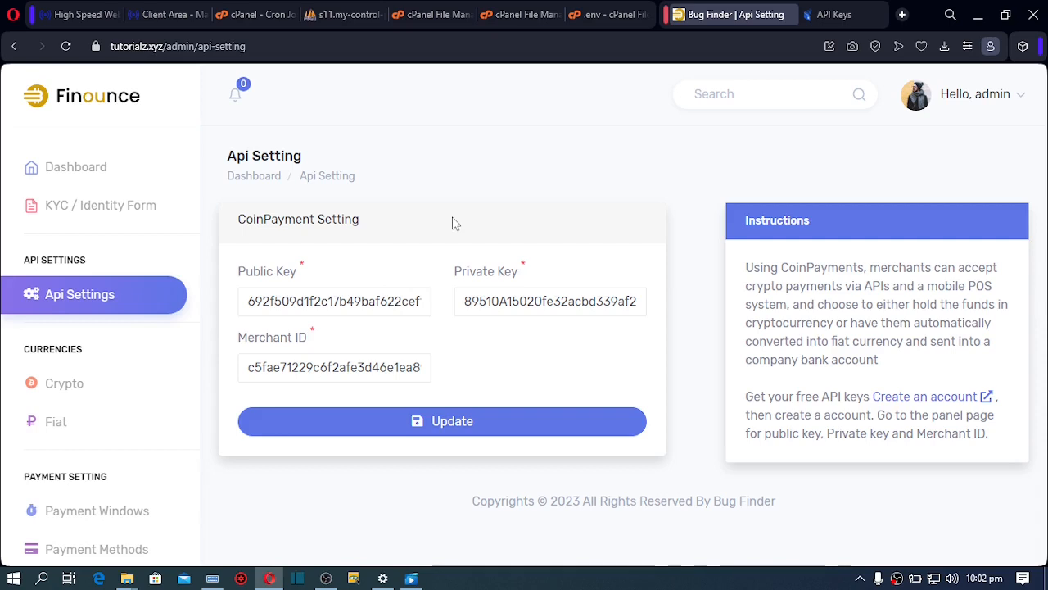
Open Crypto under Currencies and web-search 'CoinMarketCap' from the page's instructions
click(64, 395)
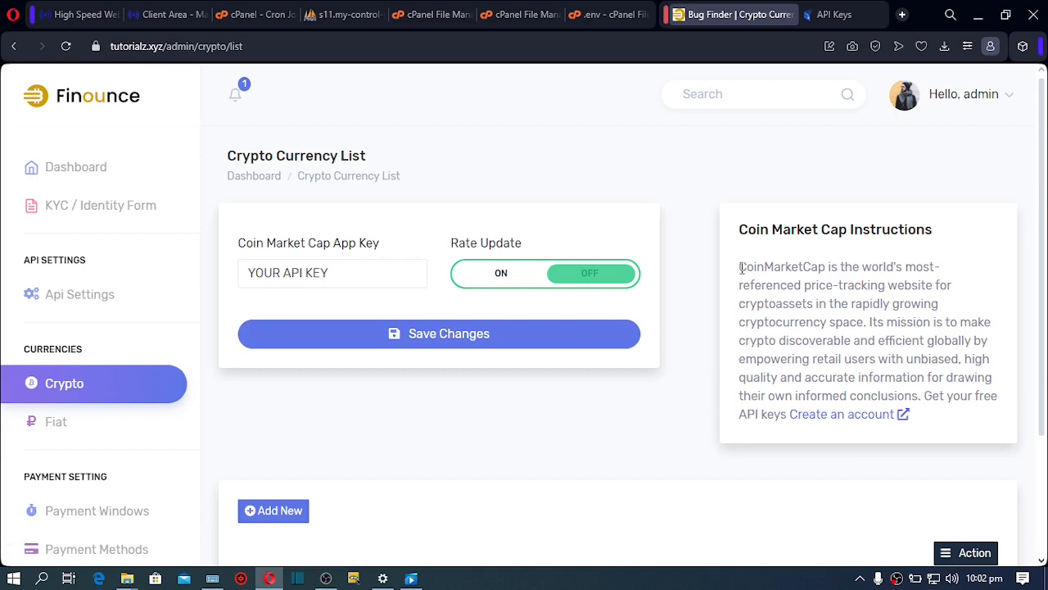
drag(742, 268, 828, 267)
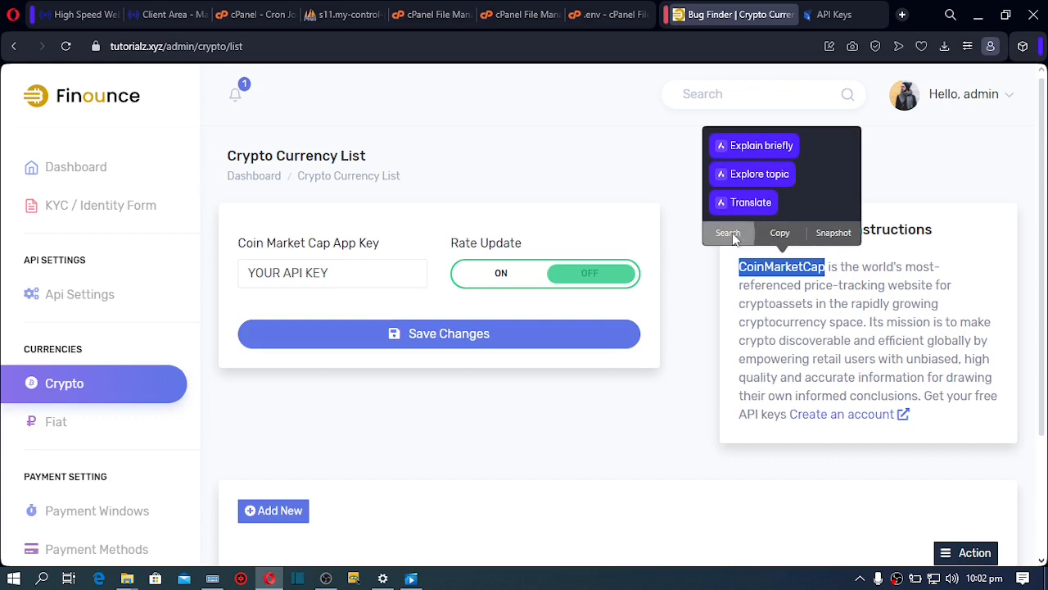
click(728, 232)
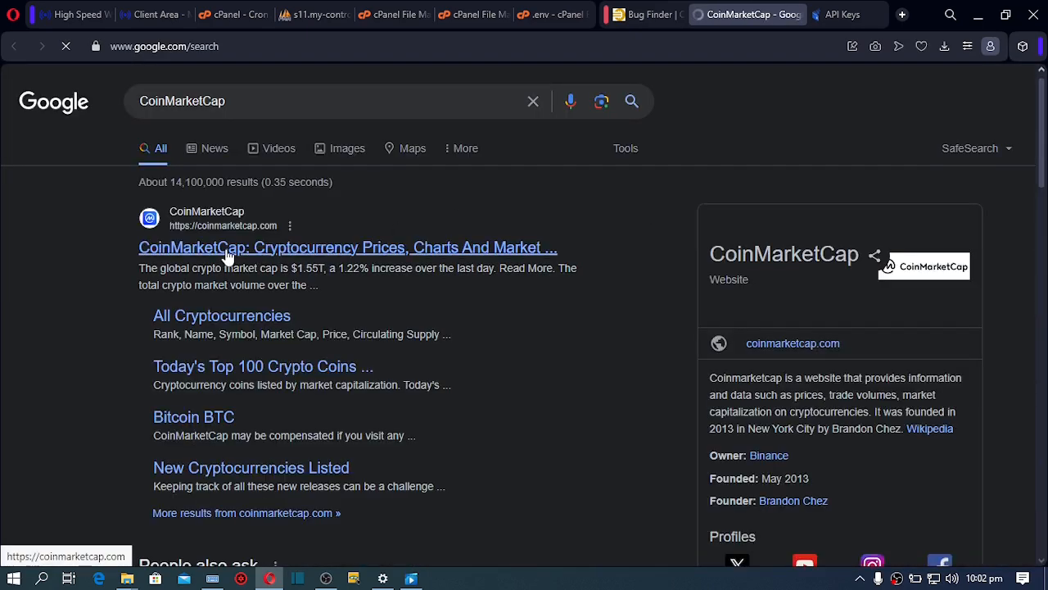
Open the 'CoinMarketCap: Cryptocurrency Prices, Charts And Market' search result
click(228, 248)
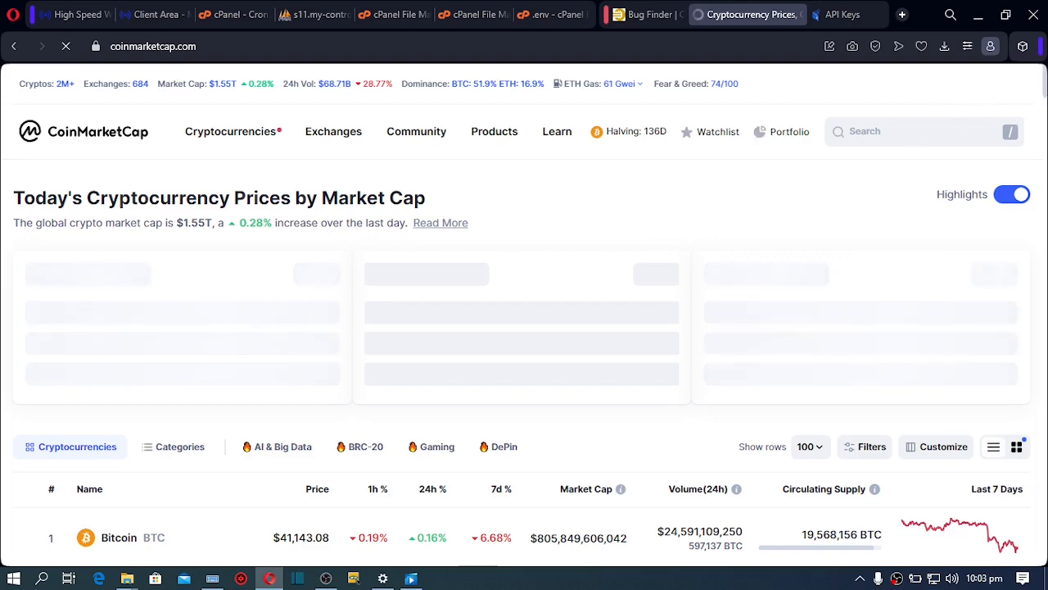
Browse to CoinMarketCap's developer API sign-up form, then go back to Finounce's Crypto list
scroll(1045, 96, down, 3)
drag(1046, 110, 1046, 532)
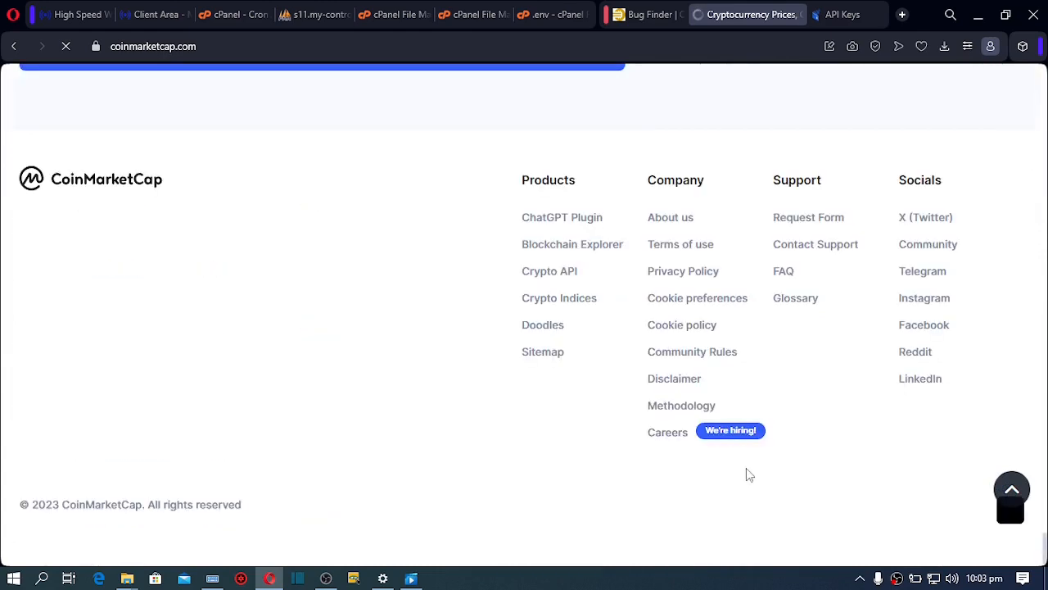
click(557, 276)
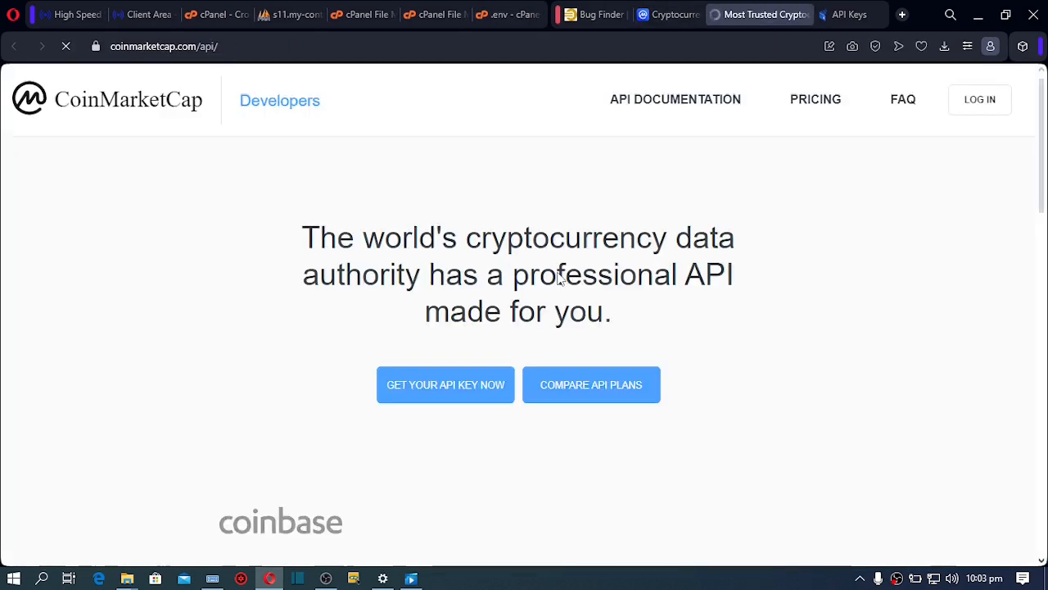
click(444, 385)
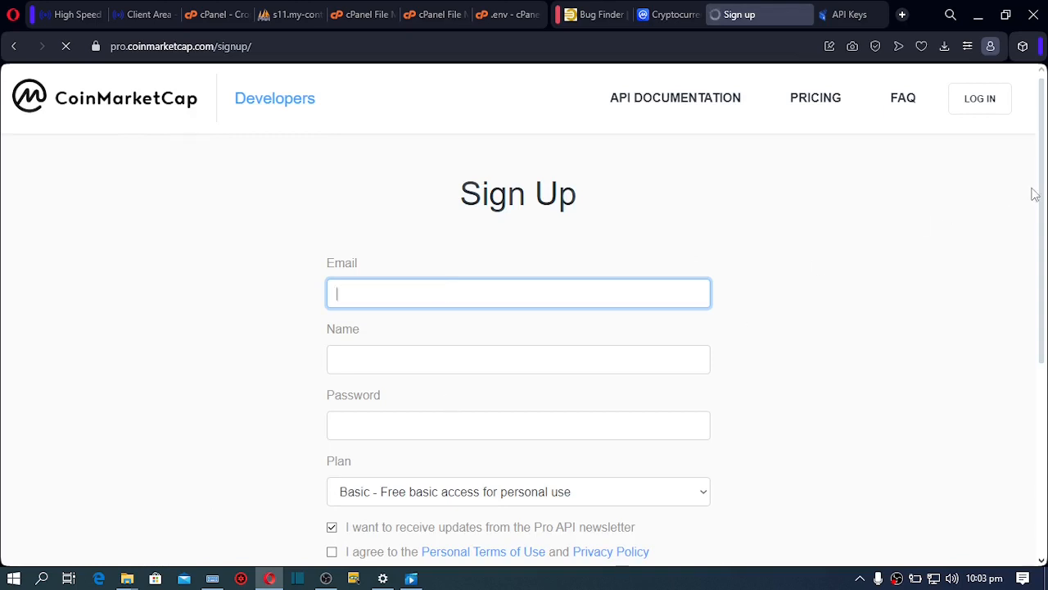
drag(1044, 232, 1044, 400)
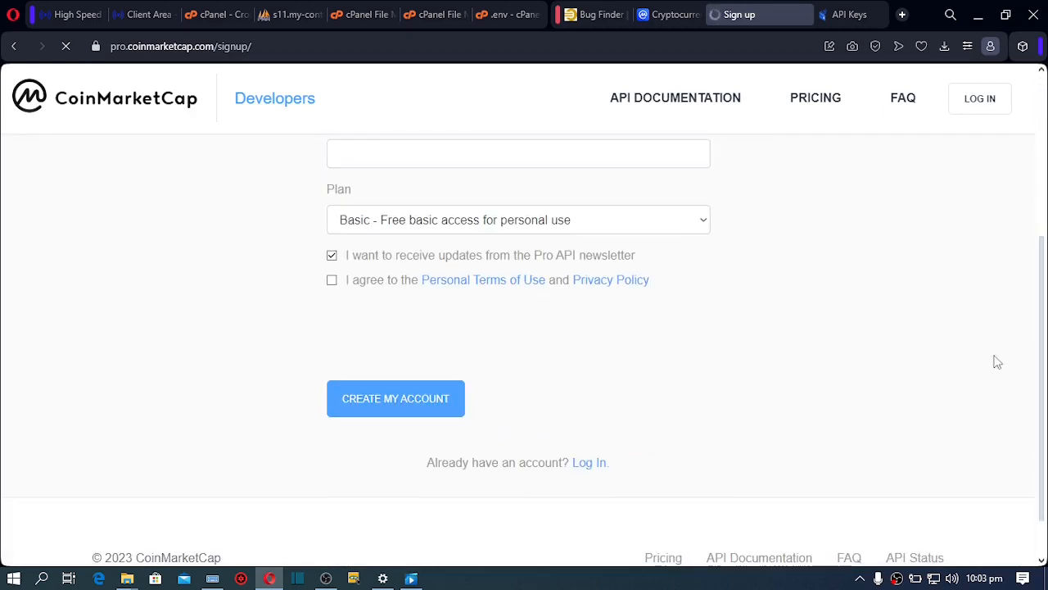
click(456, 397)
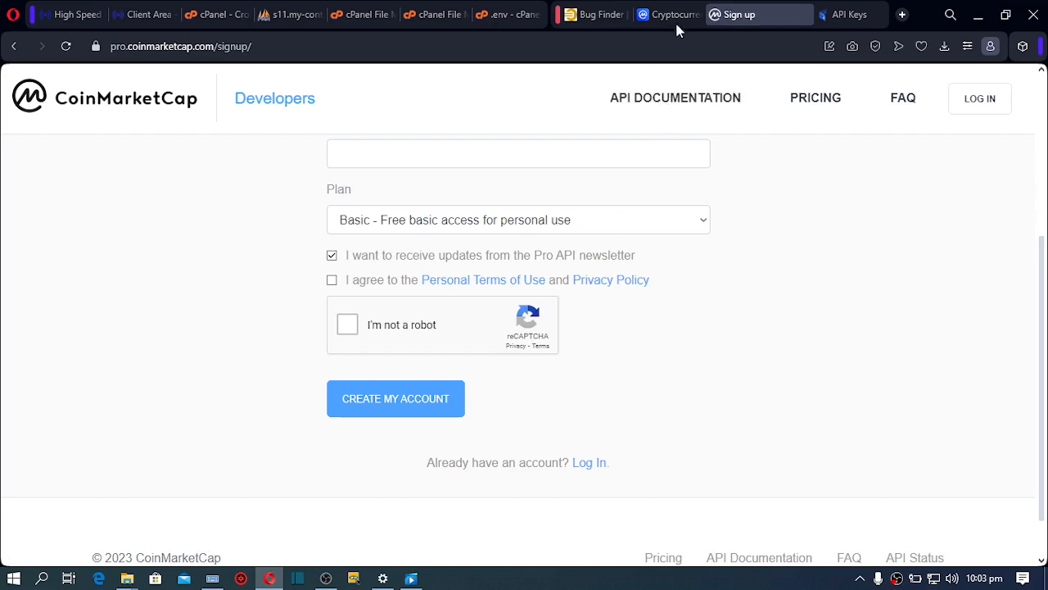
click(593, 19)
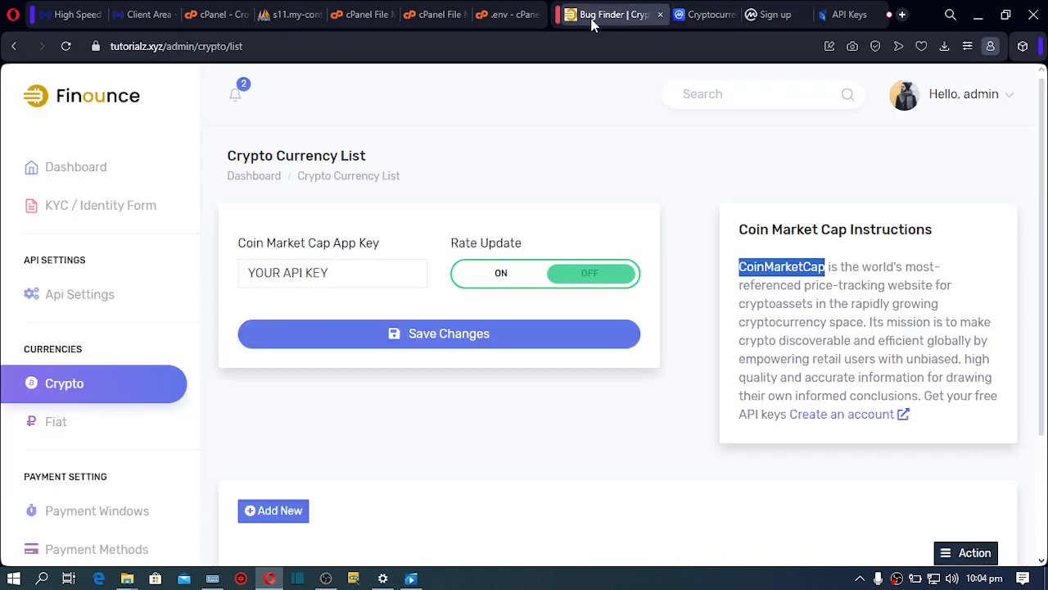
Open the Create Crypto Currency form with Add New below the currency table
drag(385, 282, 222, 288)
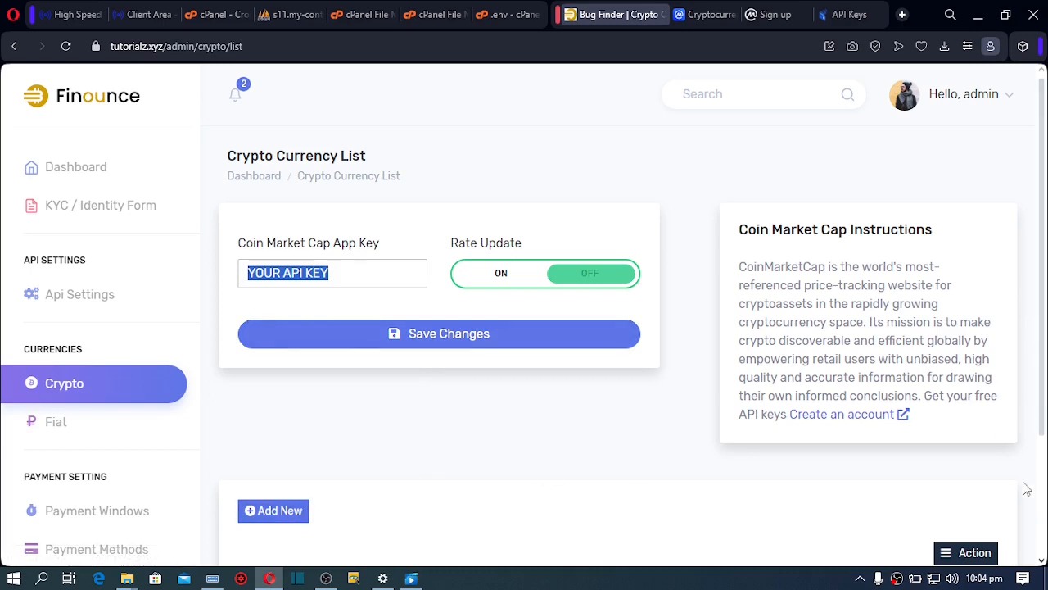
scroll(1045, 482, down, 3)
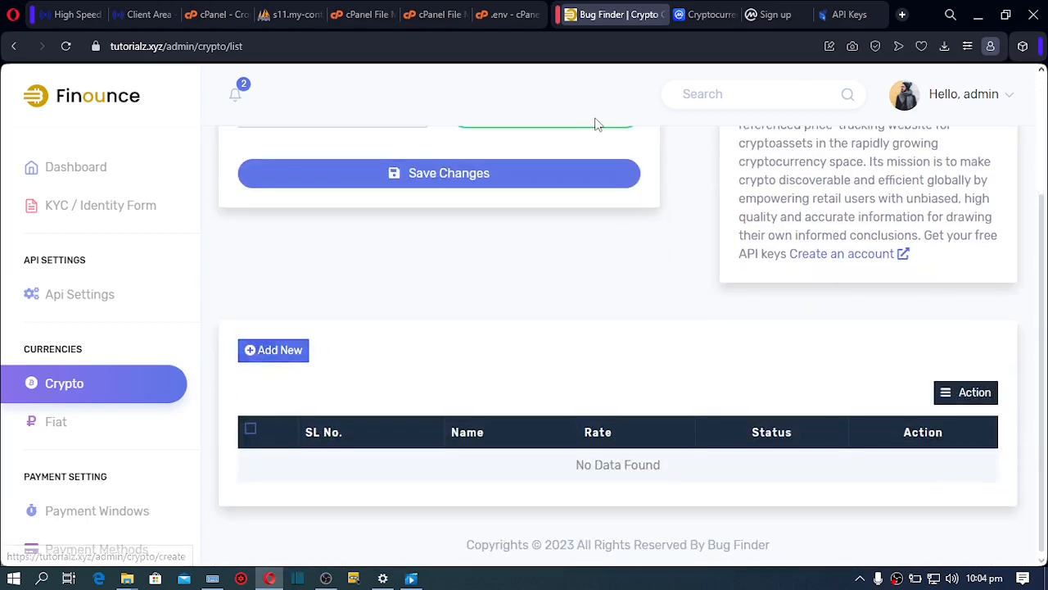
click(271, 351)
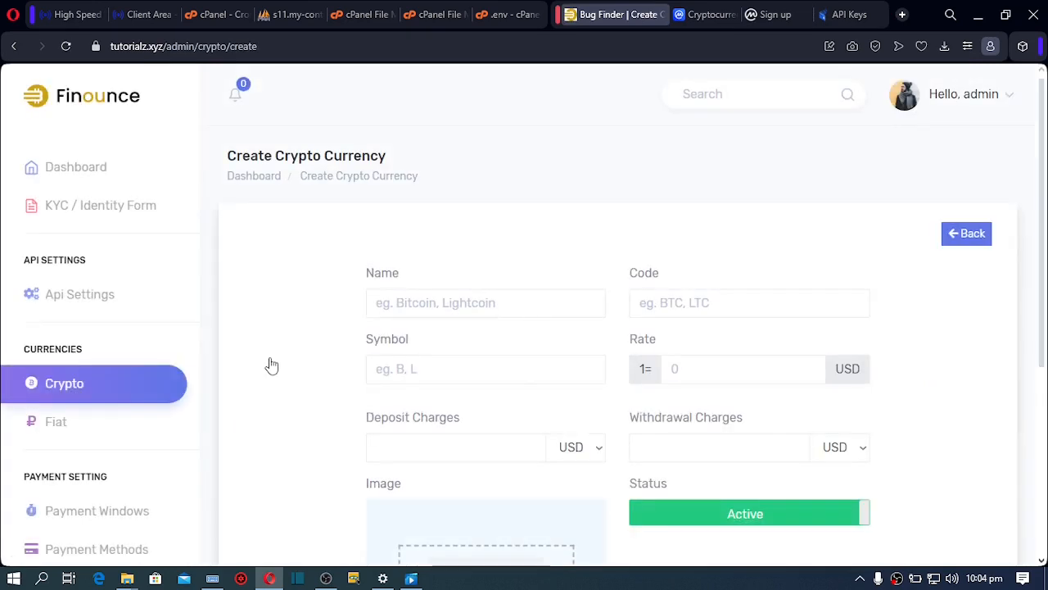
Enter Name bitcoin, Code BTC and Symbol BTC for the new cryptocurrency
click(411, 302)
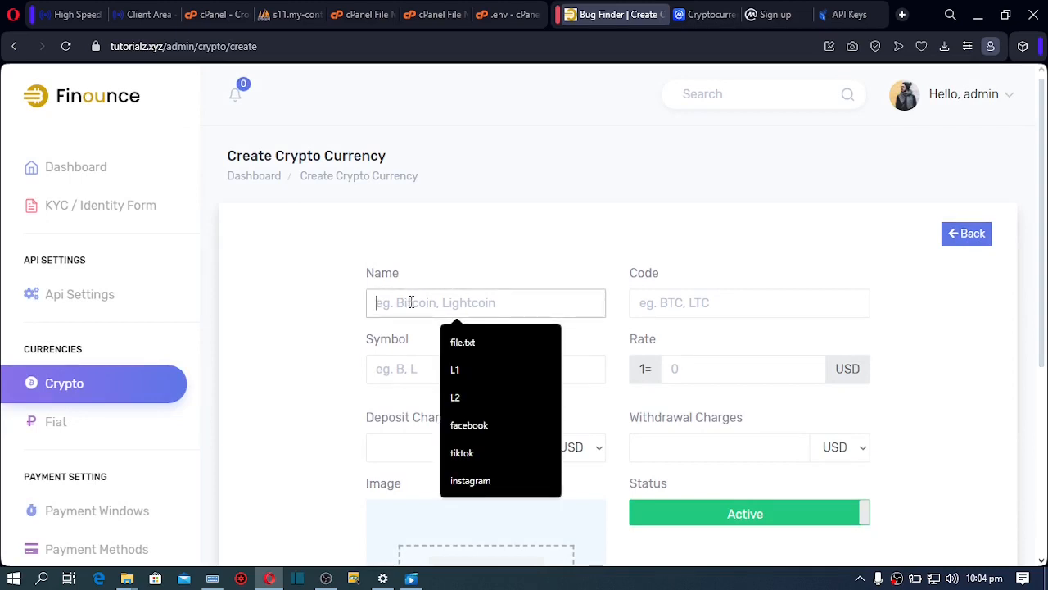
text(bi)
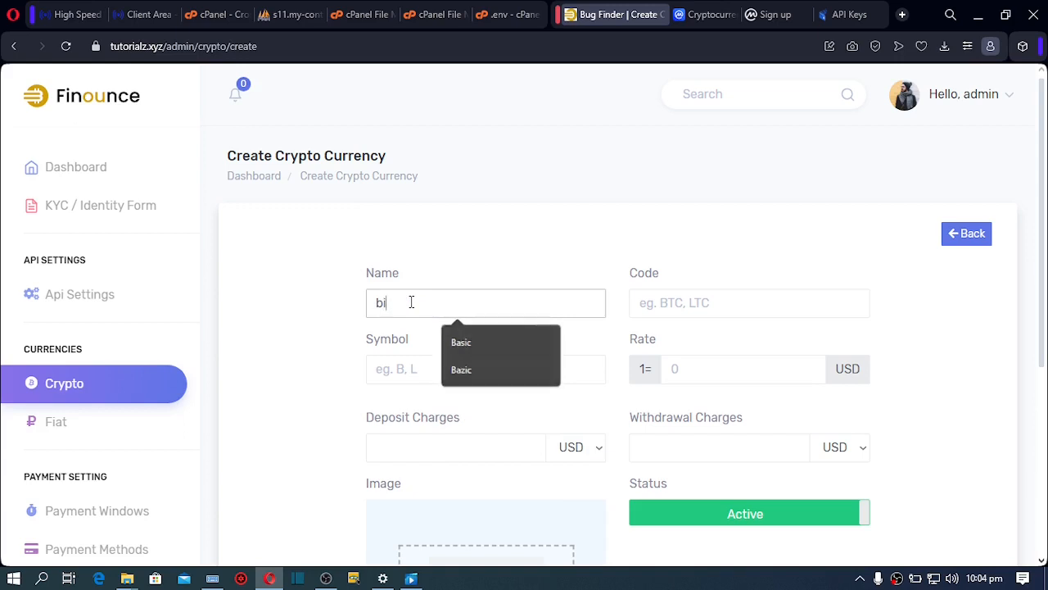
text(tcoin)
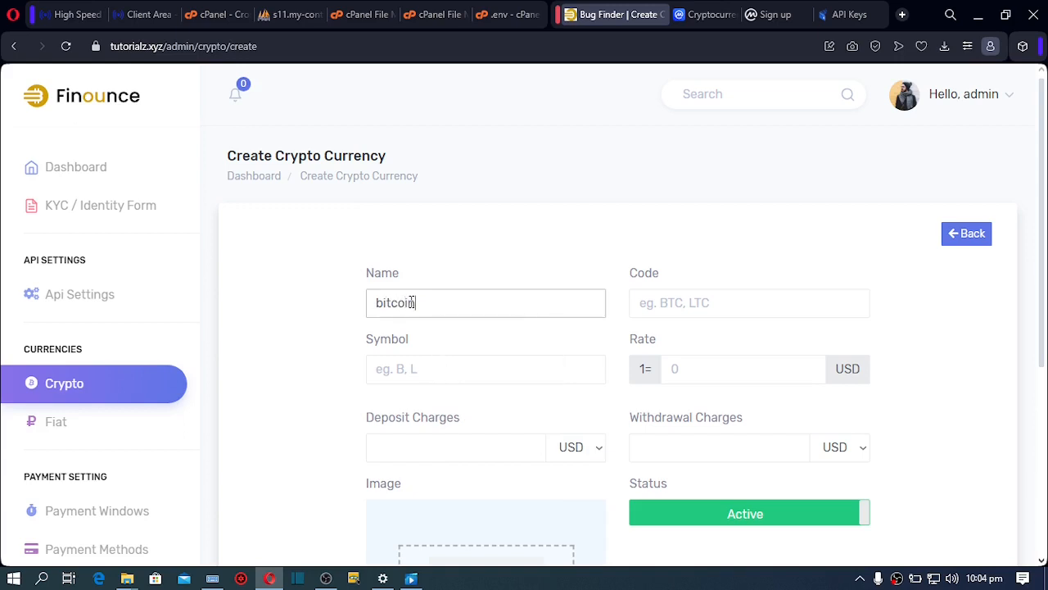
click(731, 301)
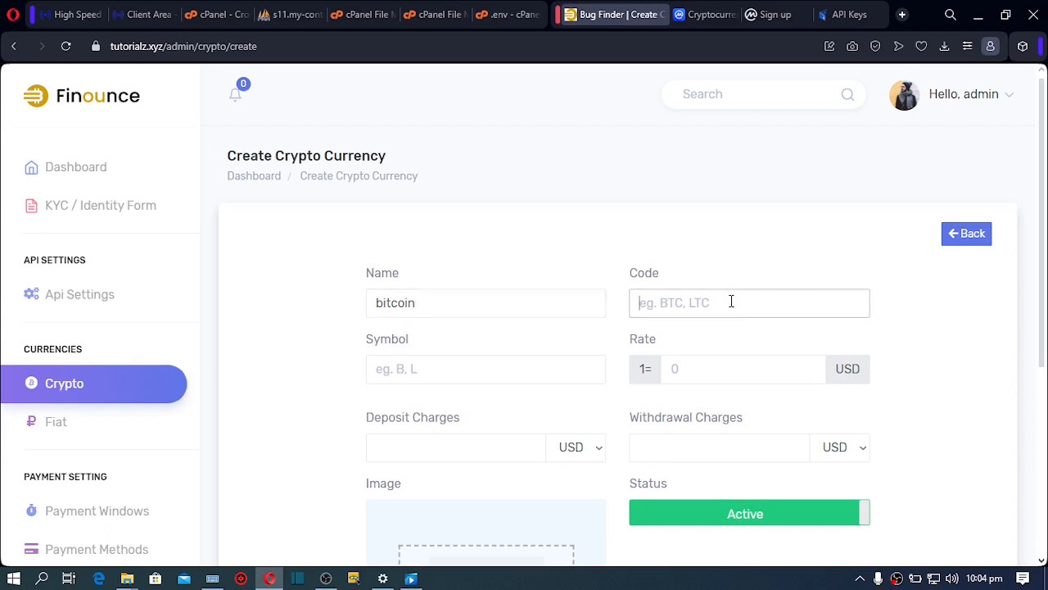
text(BT)
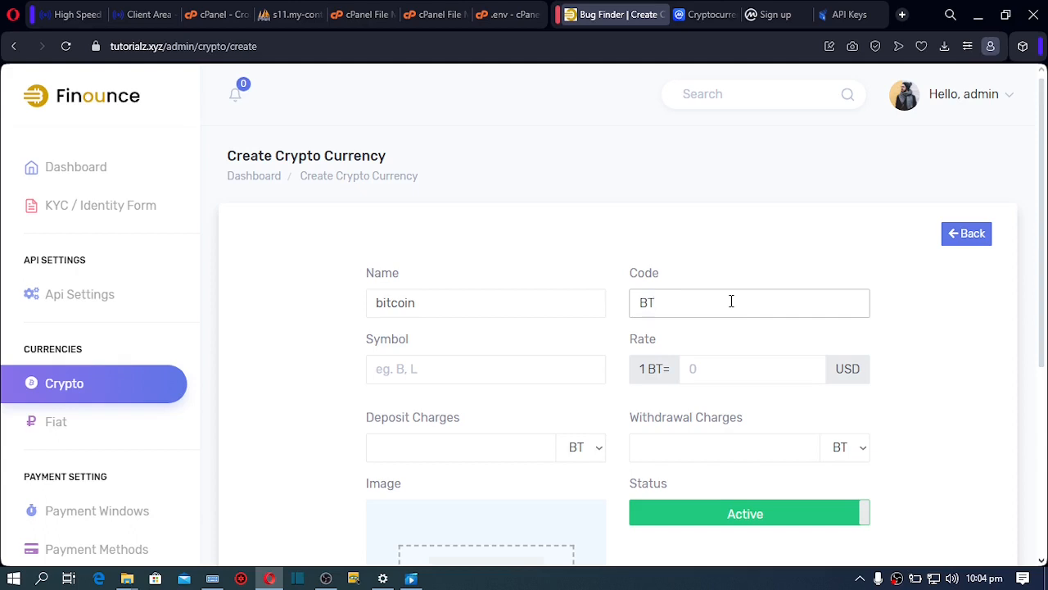
text(C)
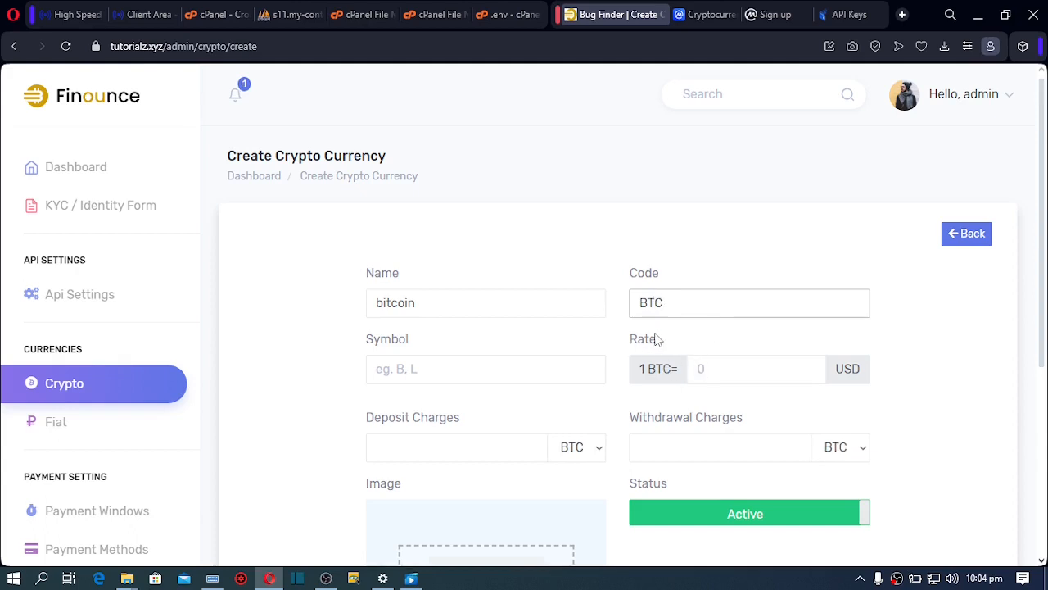
click(710, 371)
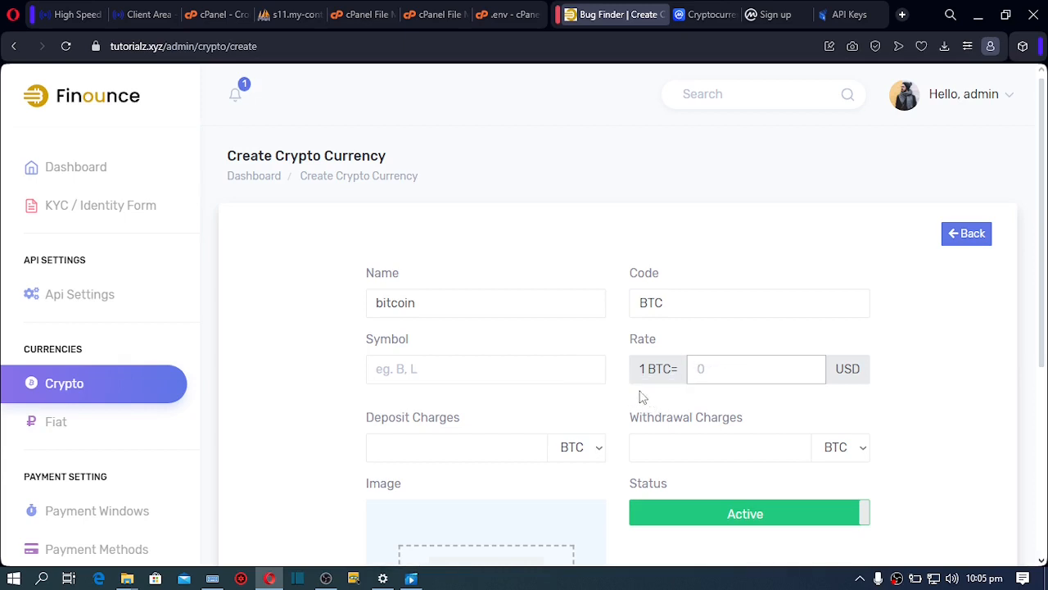
click(423, 370)
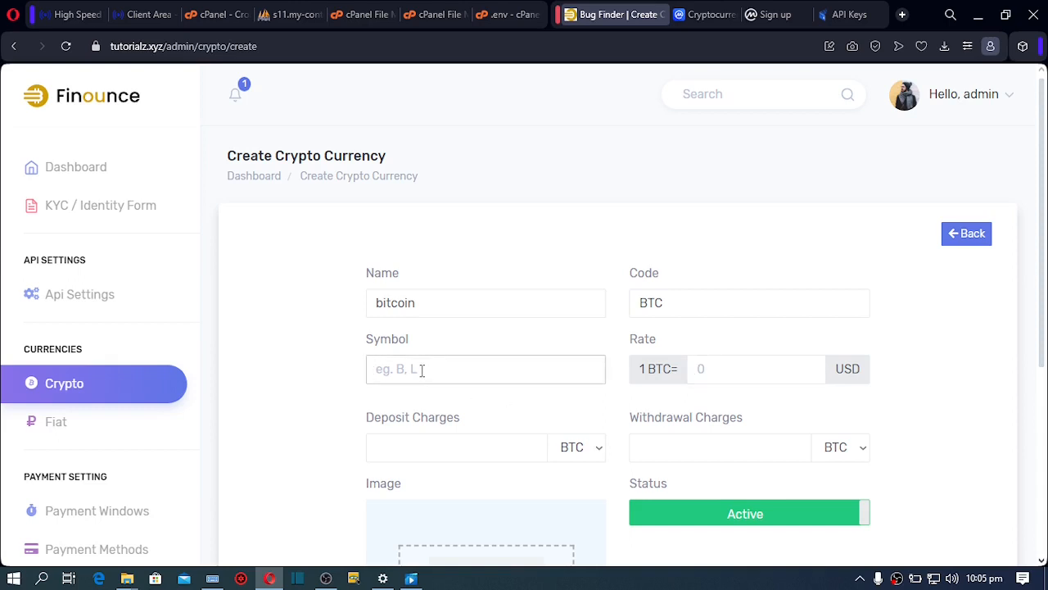
text(BTC)
Set the deposit charge to 5 % and the withdrawal charge to 3 BTC
click(414, 447)
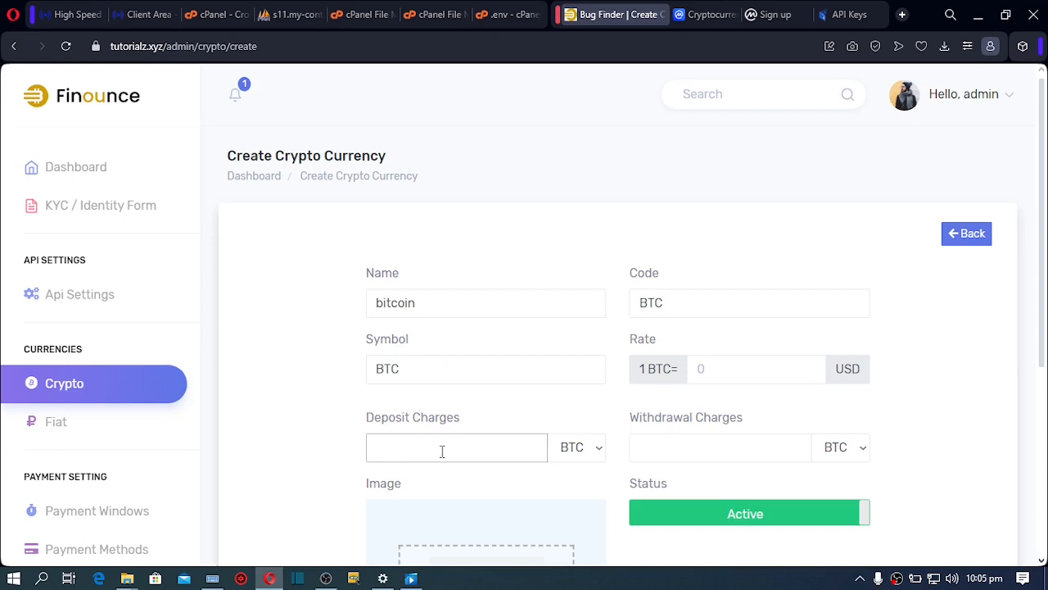
click(591, 449)
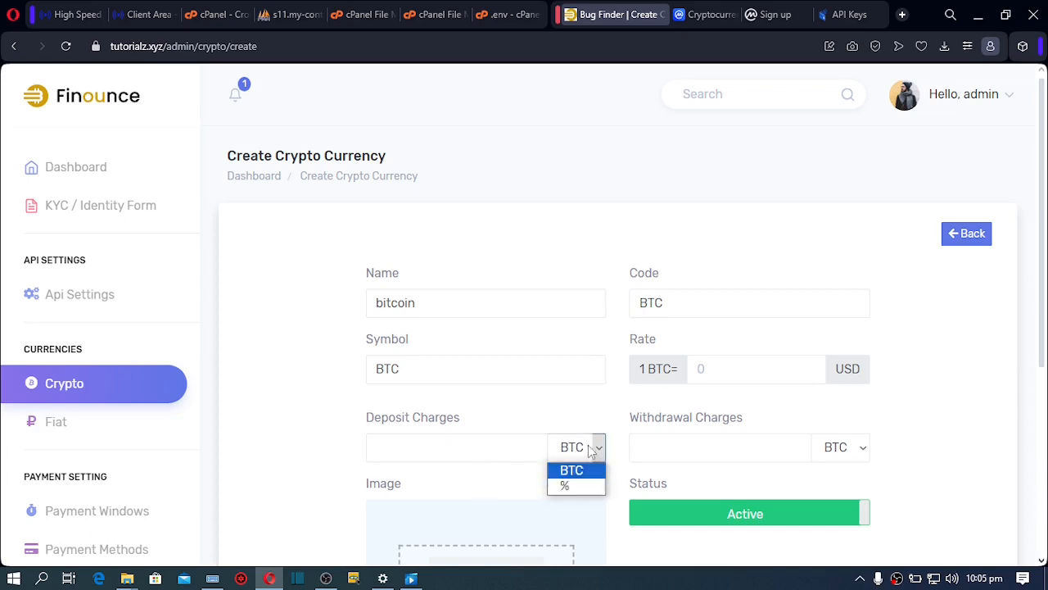
click(565, 486)
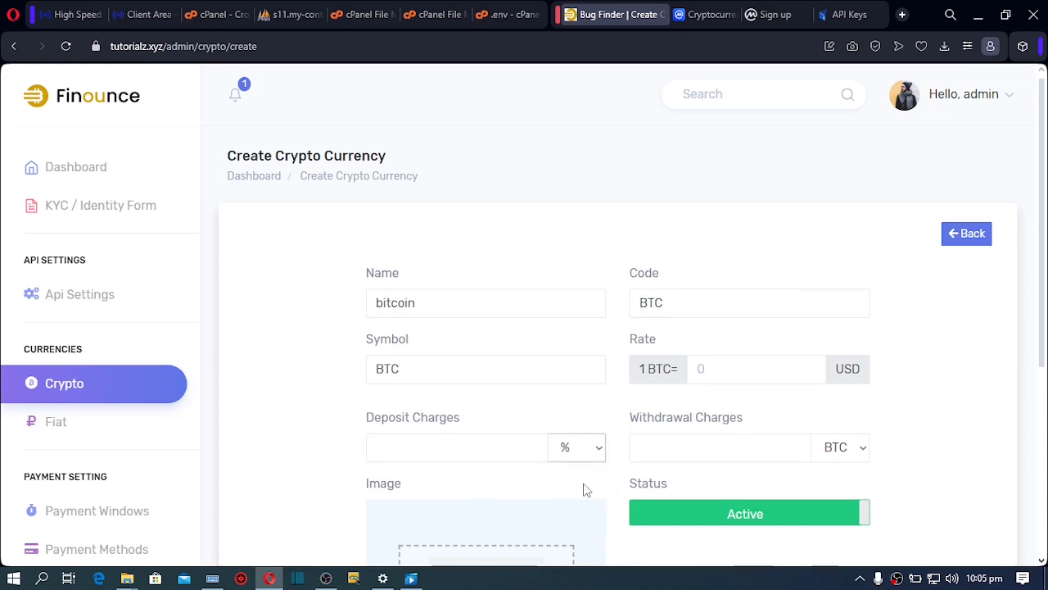
click(457, 447)
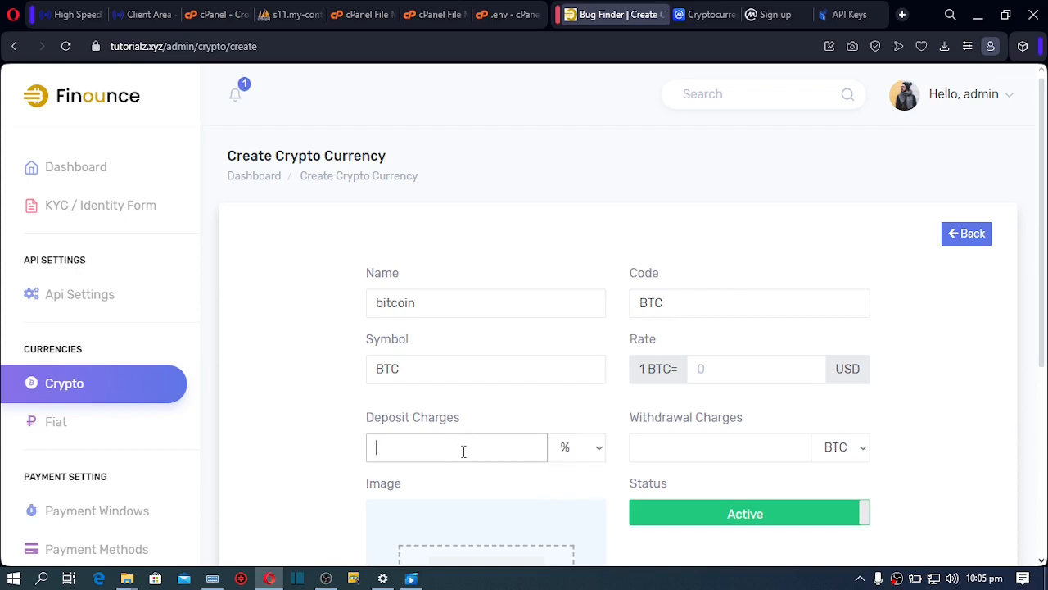
text(5)
click(706, 452)
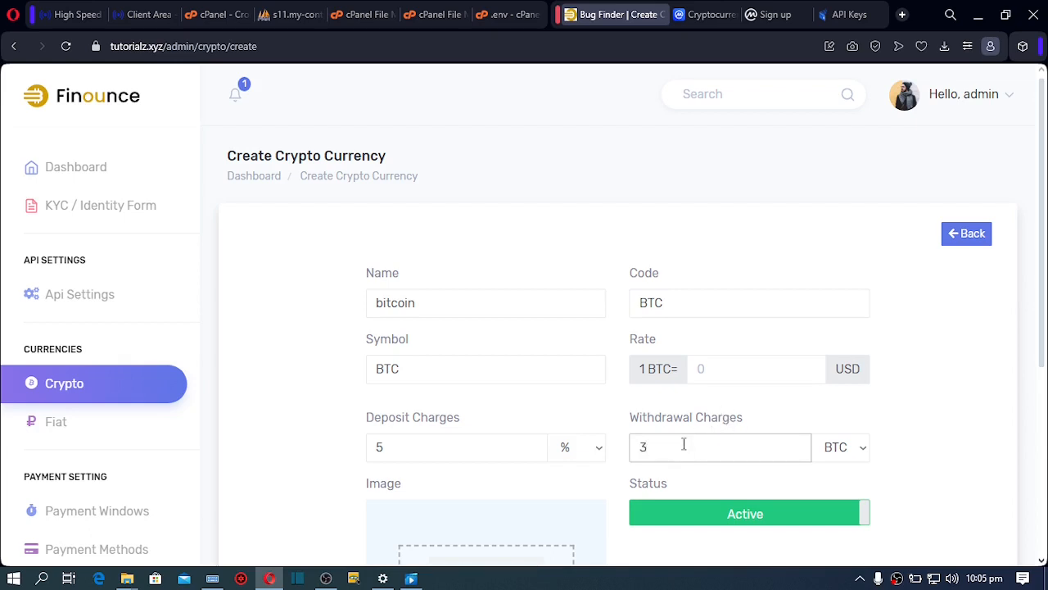
scroll(1042, 348, down, 1)
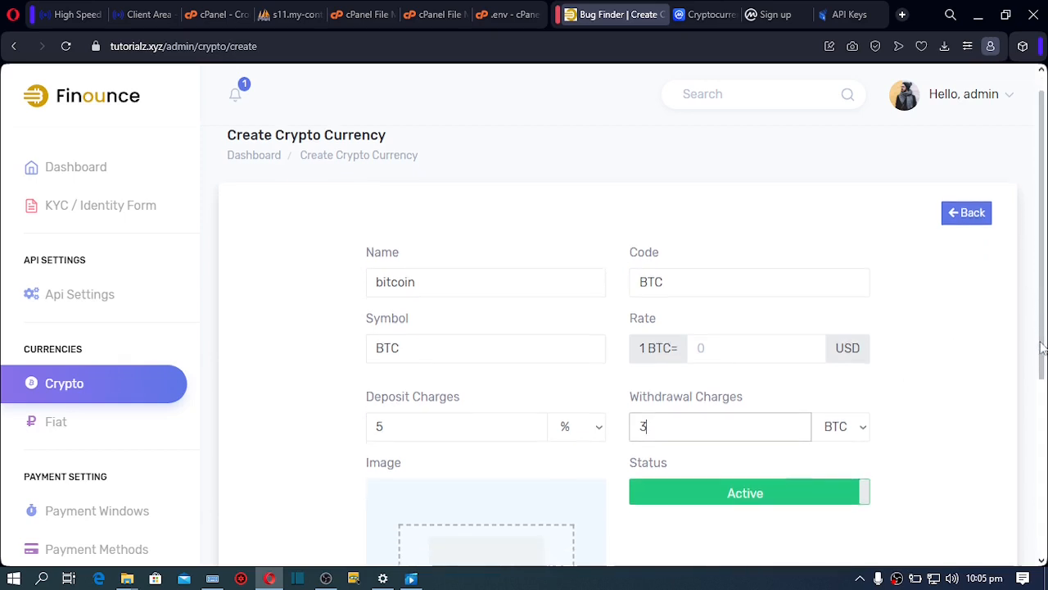
Attach download.png as the Bitcoin image and try Save, which stops at 'Please fill out this field'
scroll(1042, 348, down, 3)
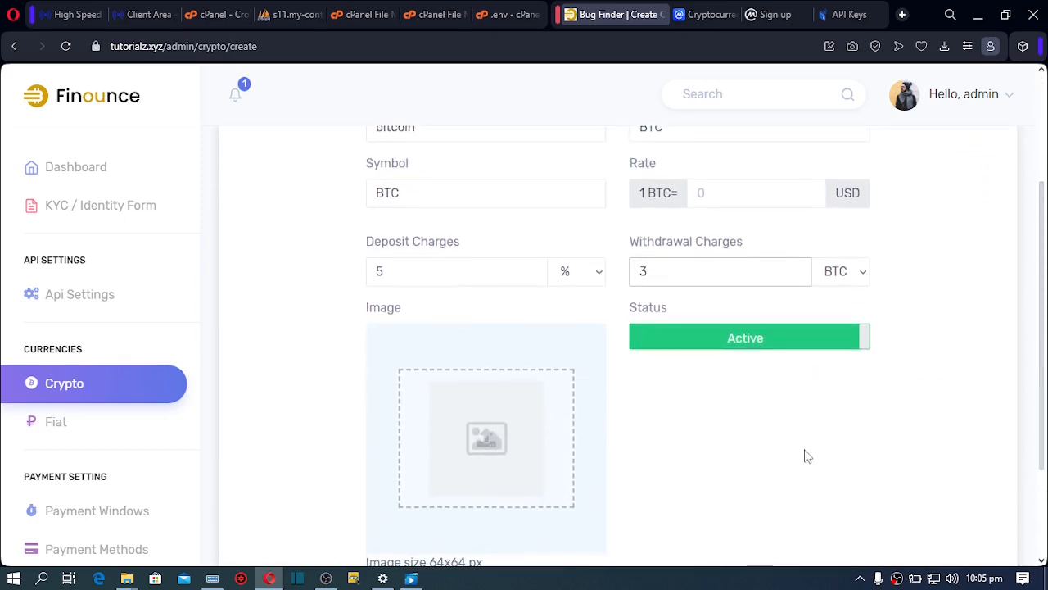
drag(1046, 368, 1046, 434)
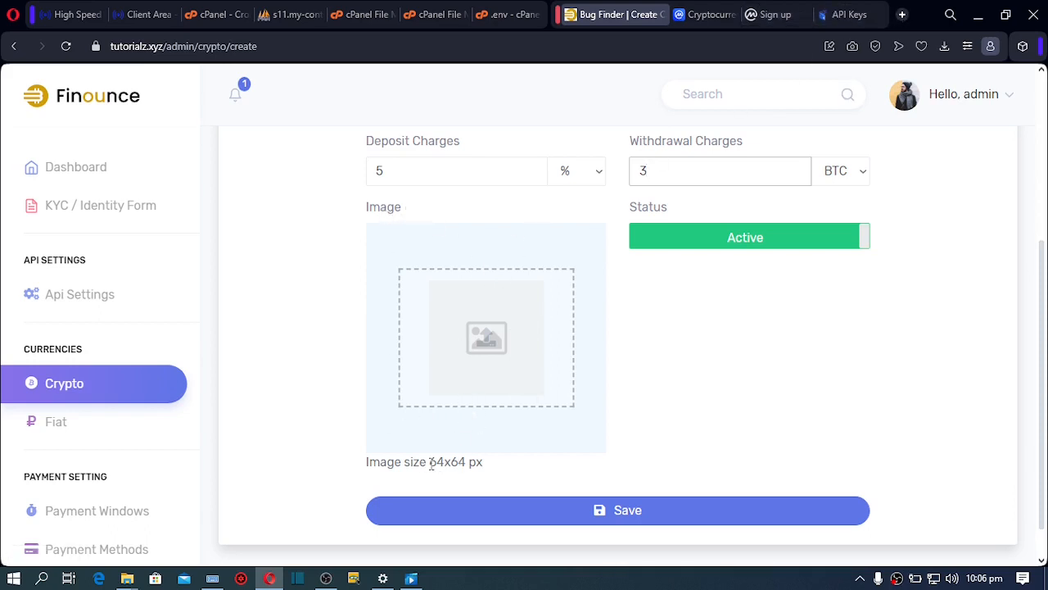
drag(429, 461, 469, 464)
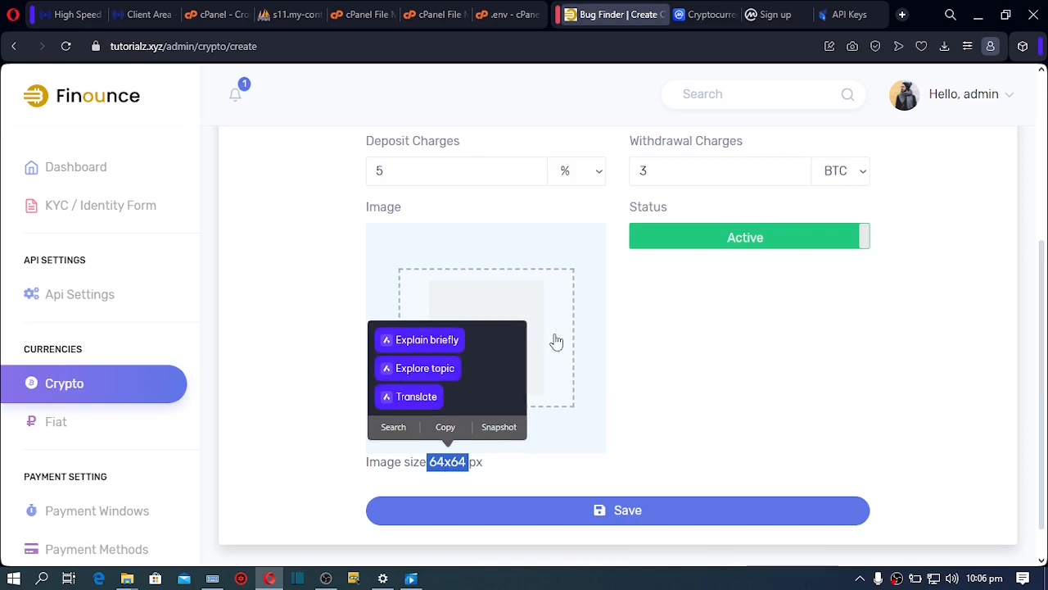
click(502, 303)
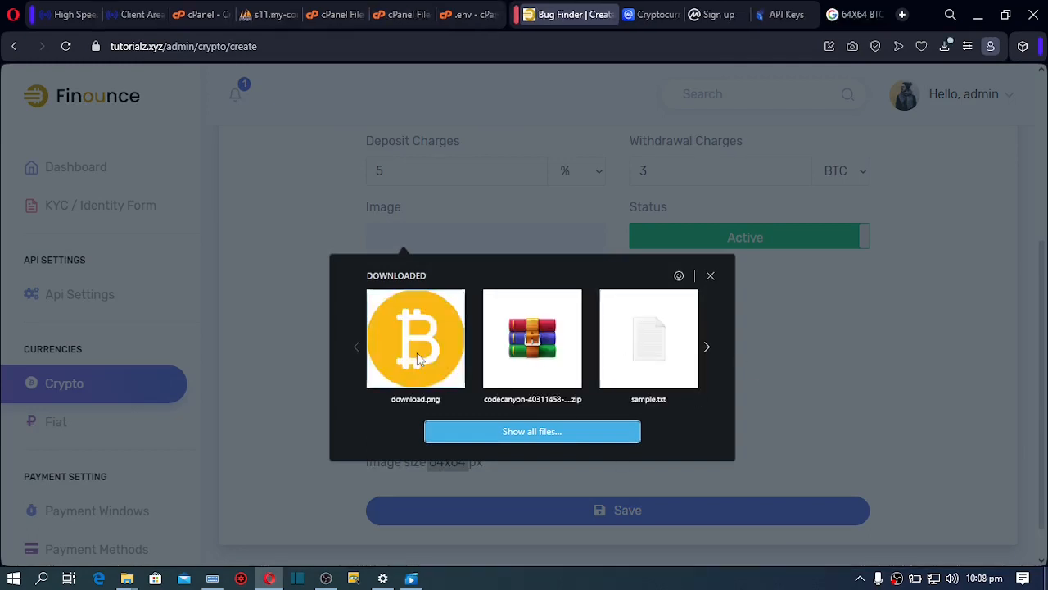
click(418, 359)
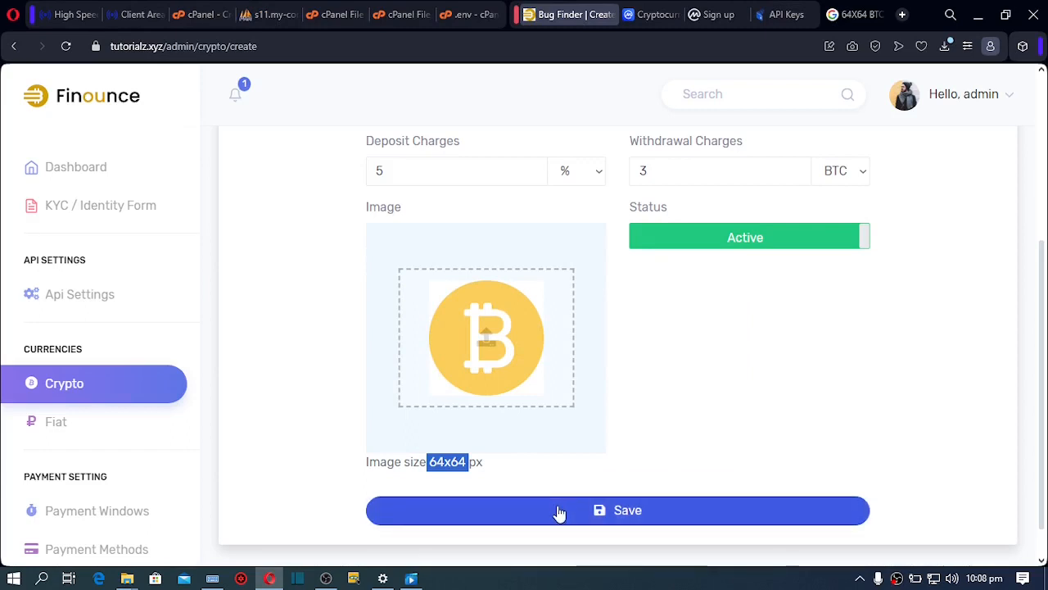
click(559, 513)
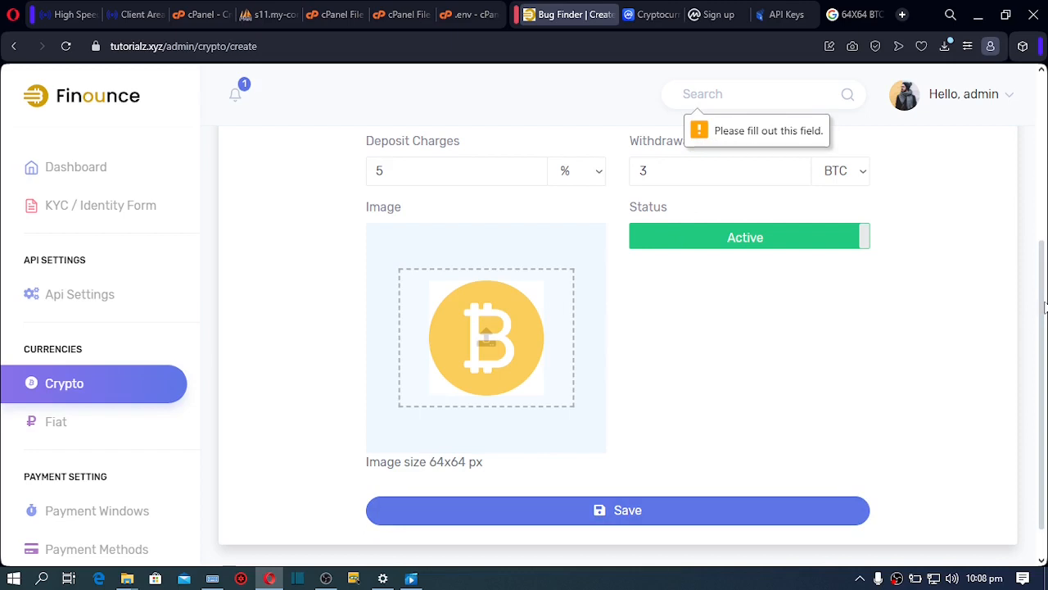
Search Google for '1 btc to usd' in a new browser tab
drag(1044, 307, 1043, 256)
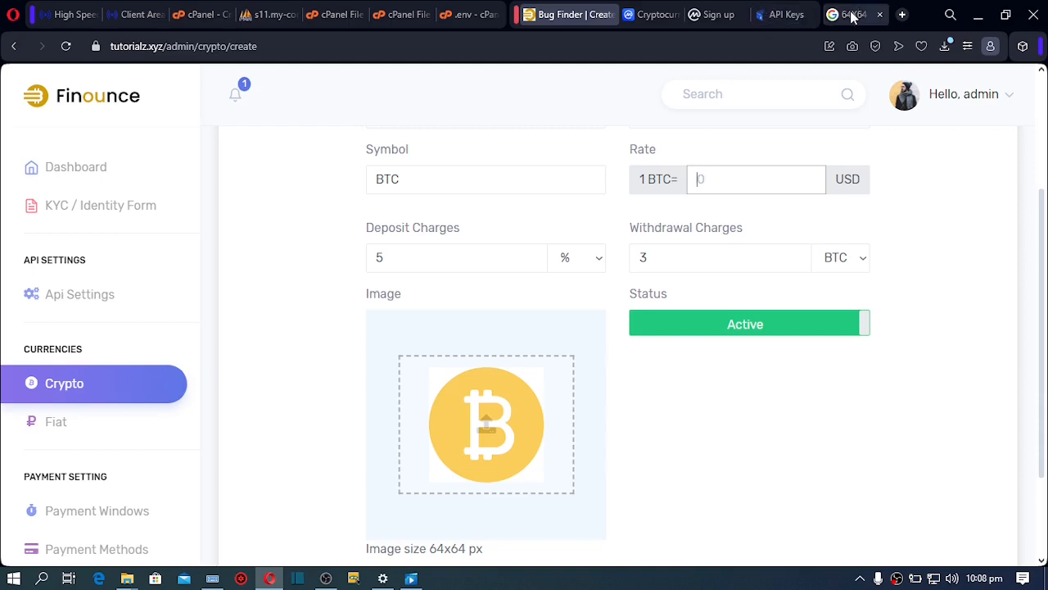
click(901, 15)
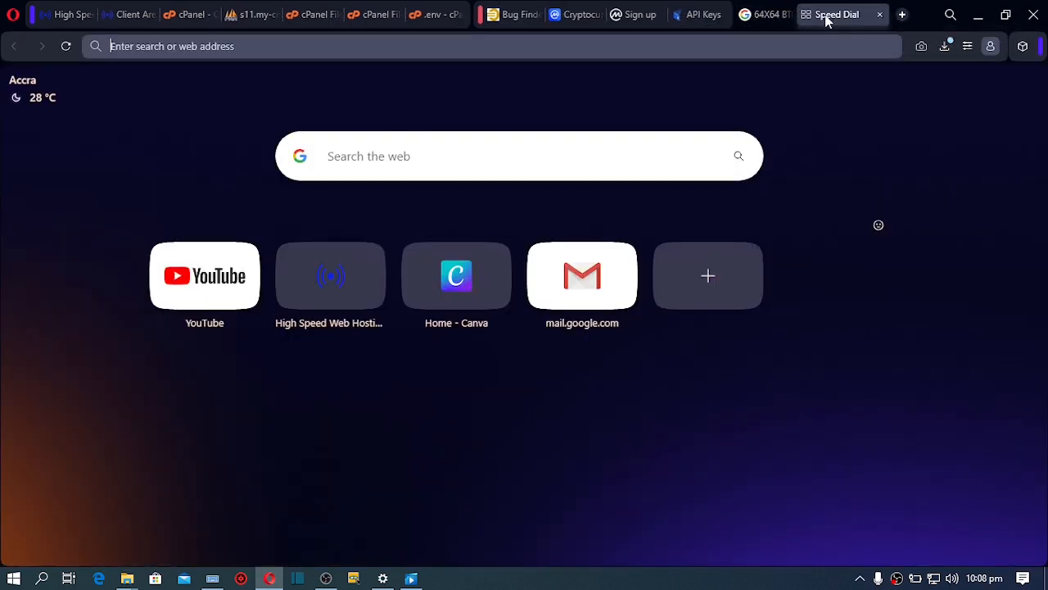
click(340, 156)
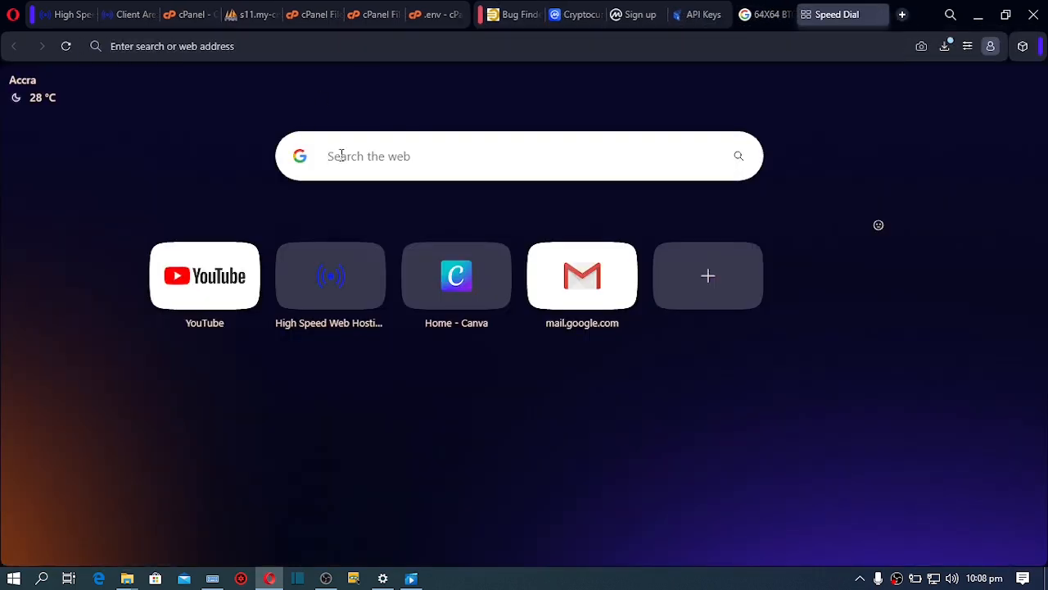
text(1BT)
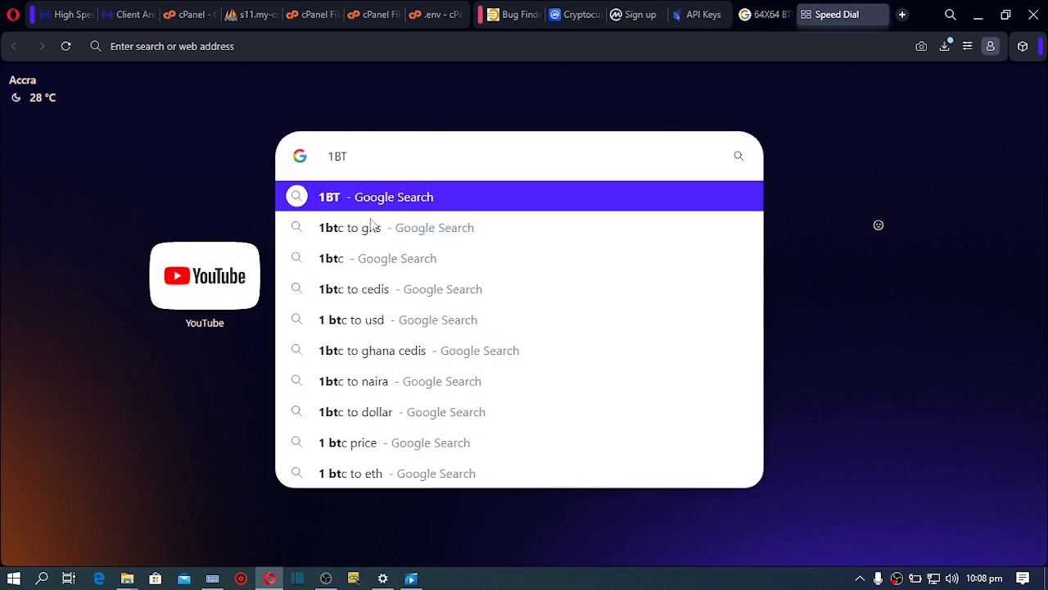
click(368, 320)
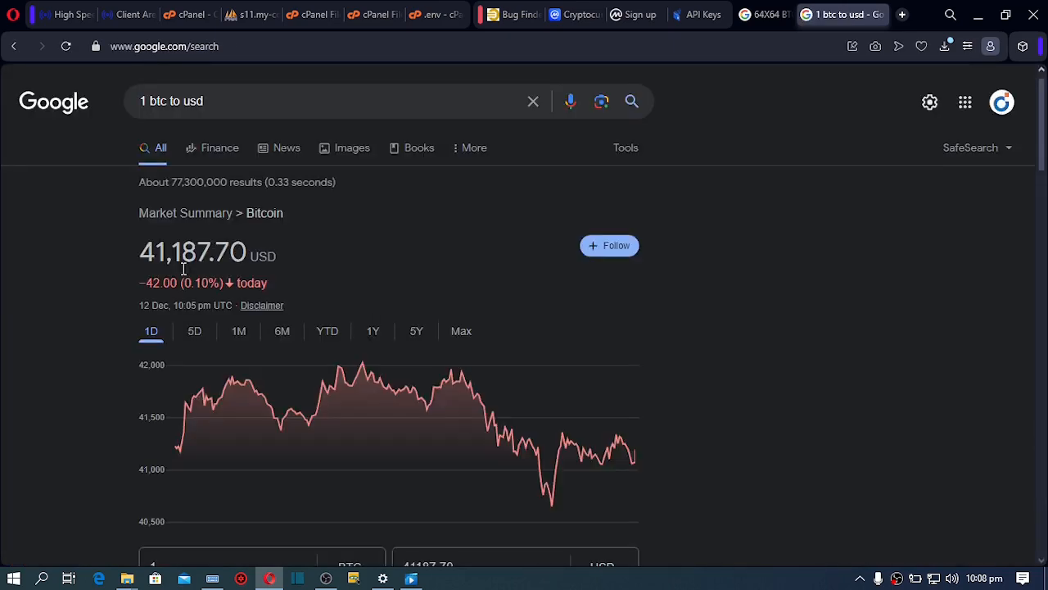
Copy the 41,187.70 USD bitcoin price and return to the Finounce coin form
drag(142, 254, 250, 259)
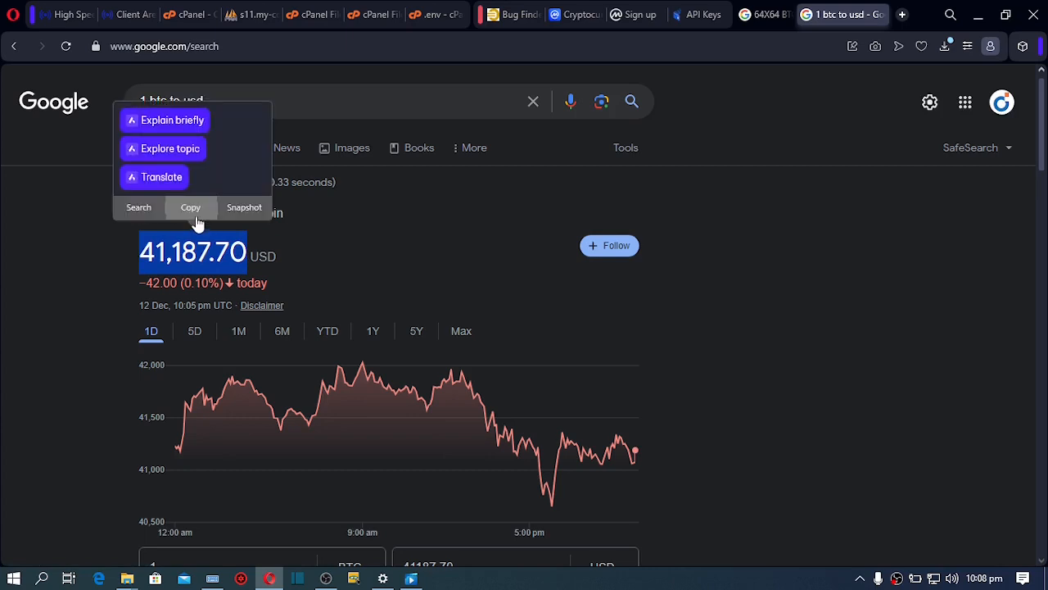
click(193, 209)
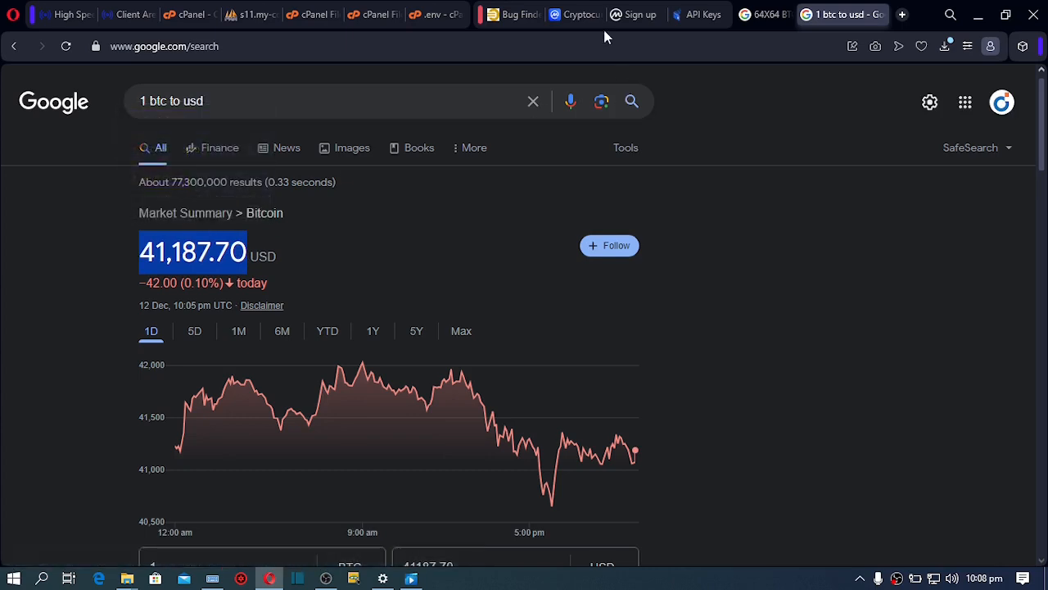
click(512, 15)
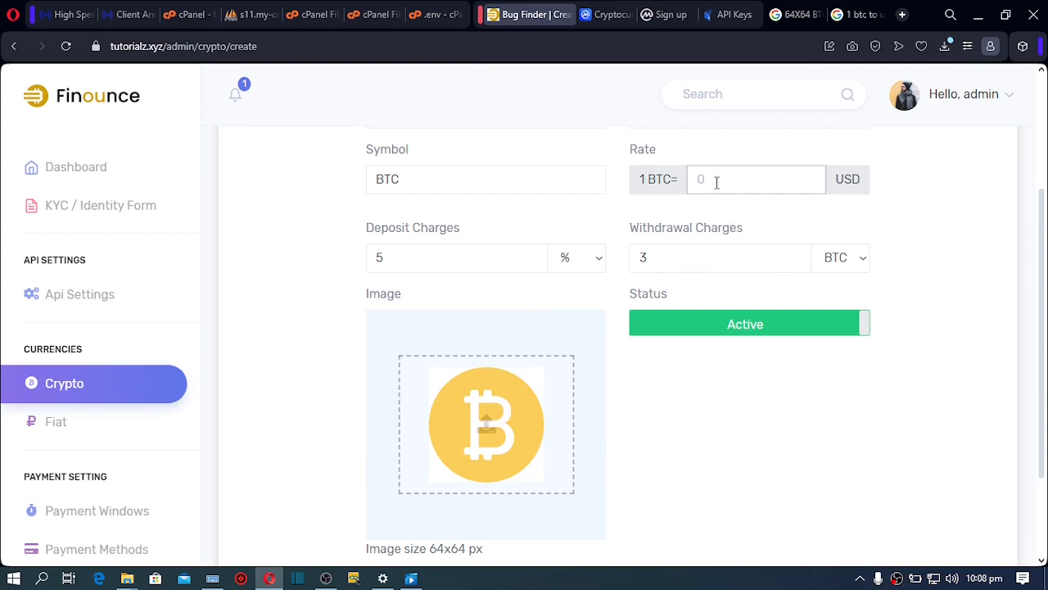
Paste 41,187.70 as the BTC rate and save the new crypto currency
key(ctrl+v)
scroll(1033, 393, down, 2)
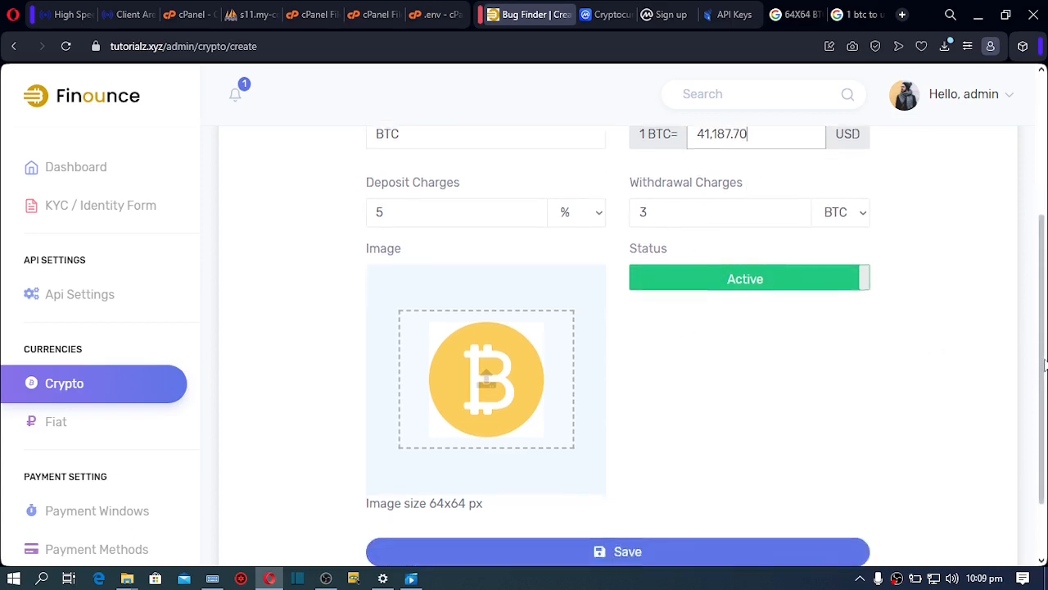
click(695, 473)
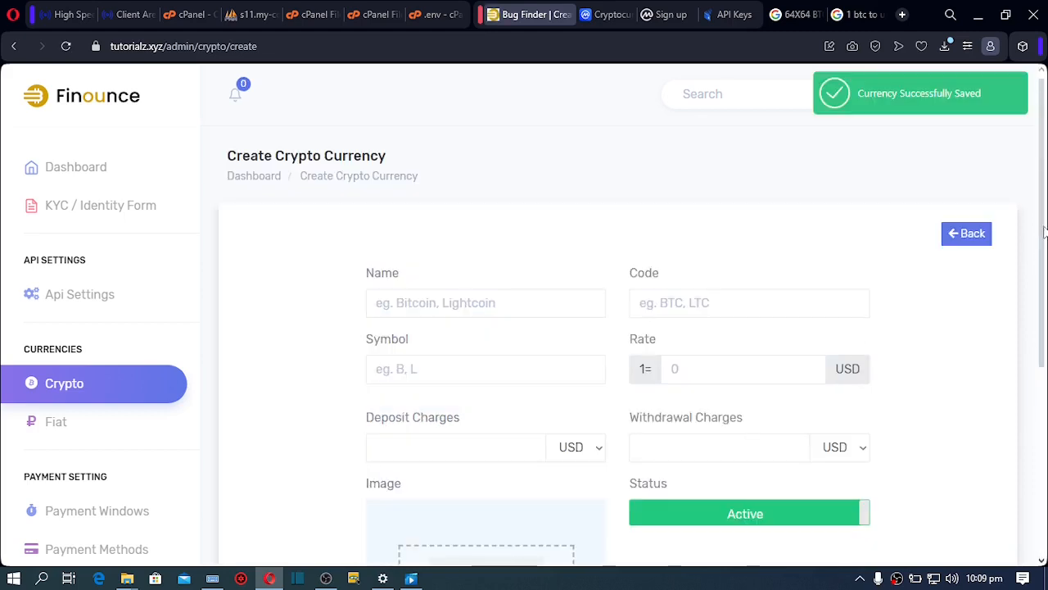
scroll(1045, 234, down, 4)
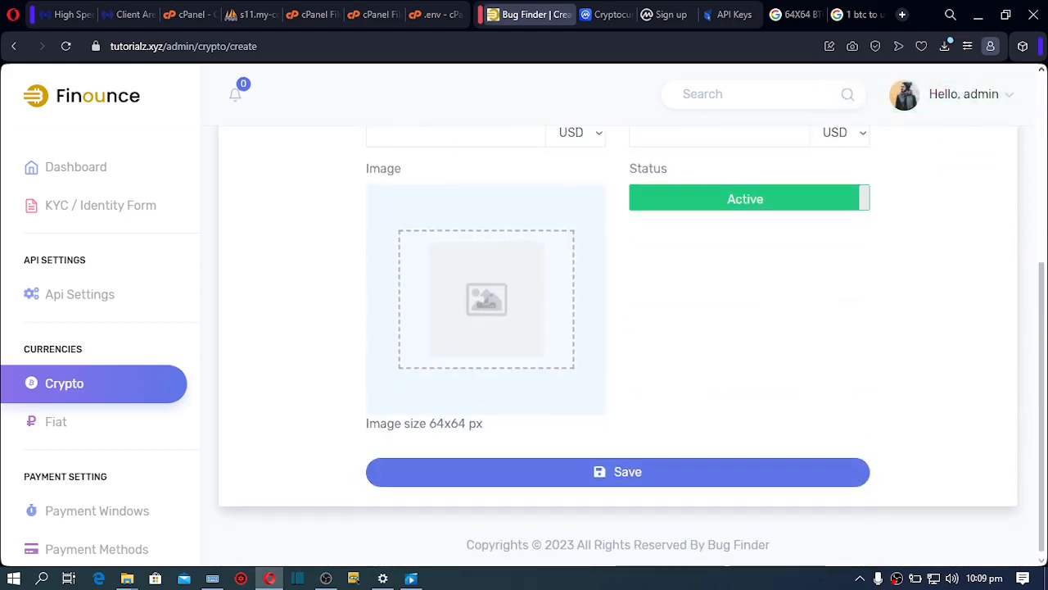
scroll(952, 257, up, 4)
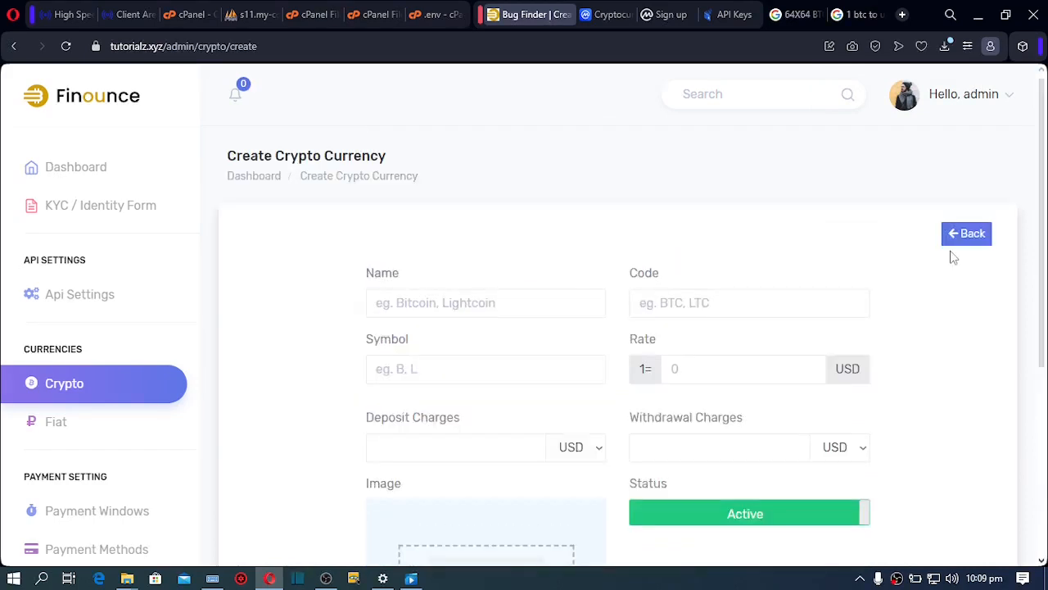
Enter Litecoin as the name, LTC as the code and L as the symbol
click(442, 301)
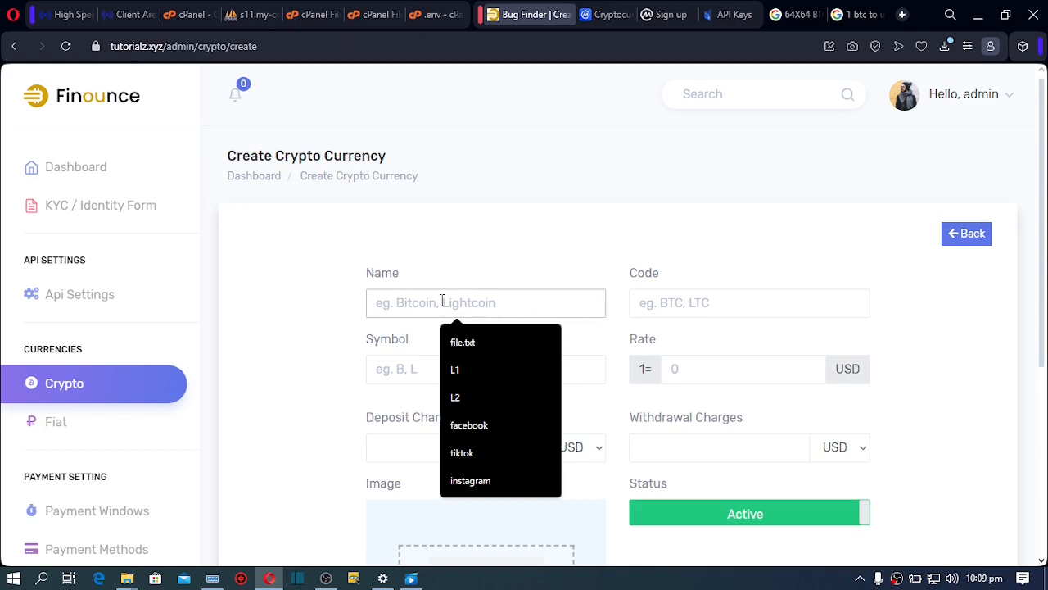
text(Litecoin)
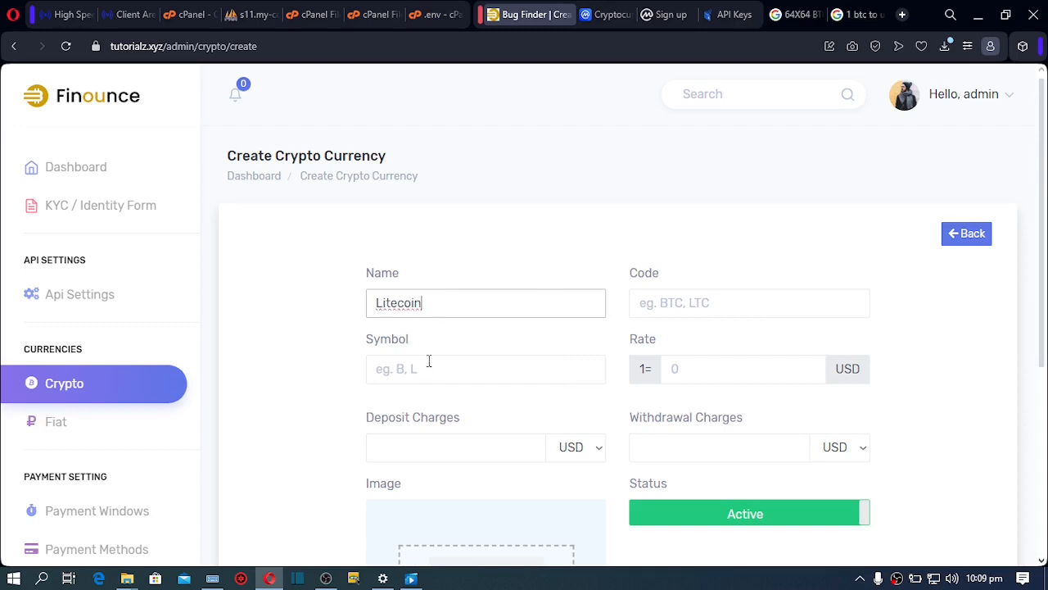
click(428, 363)
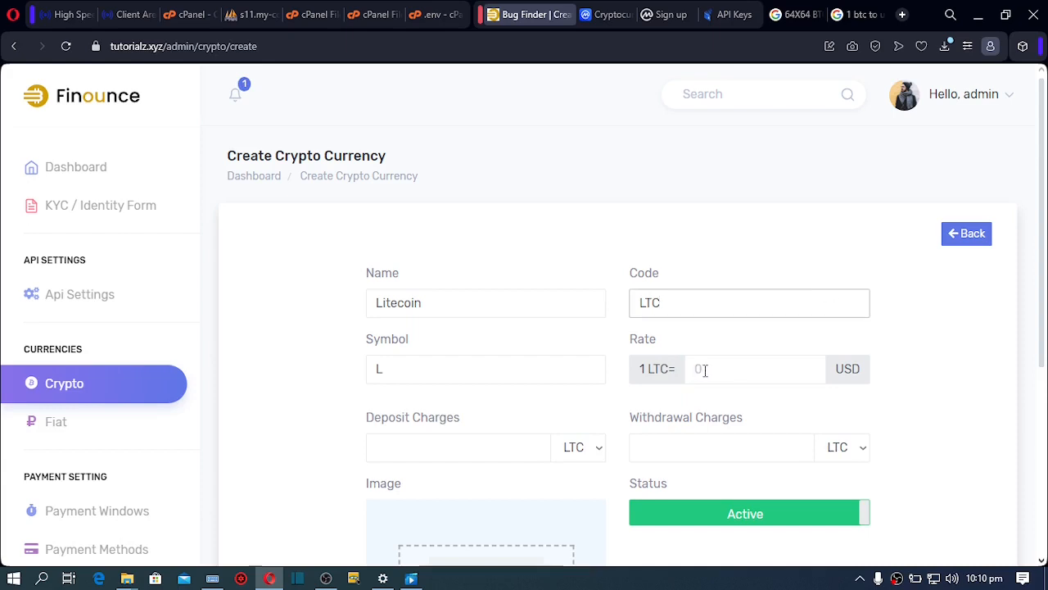
click(703, 370)
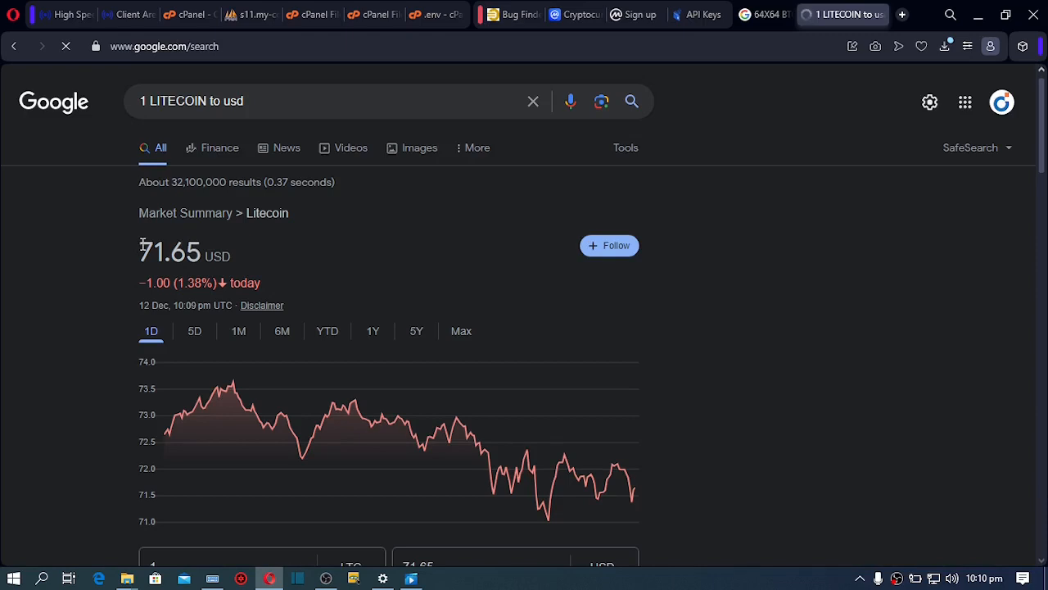
Copy the 71.65 USD Litecoin price from Google and return to Finounce
drag(137, 246, 198, 246)
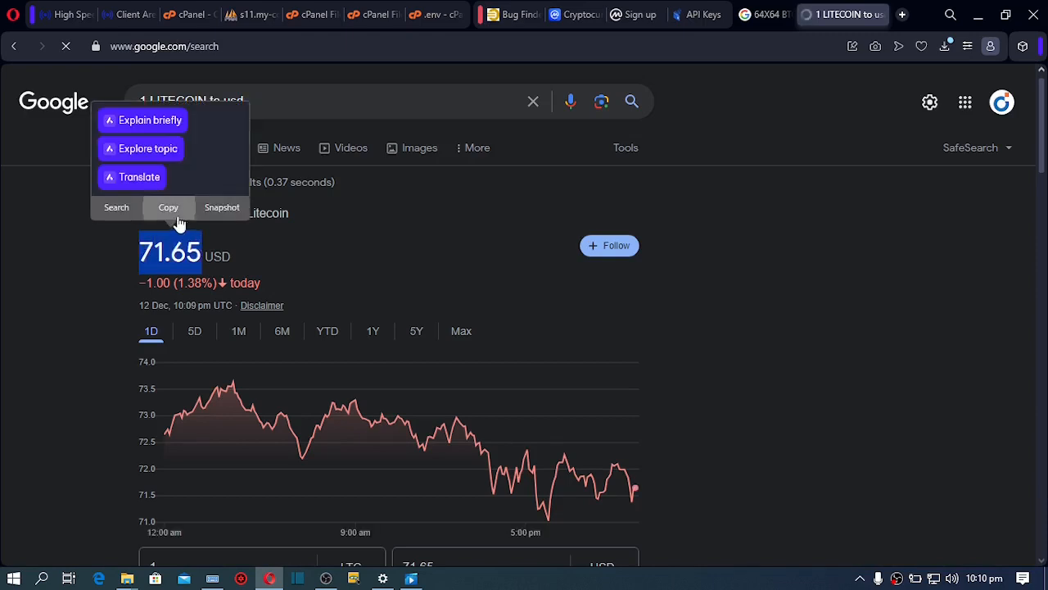
click(166, 208)
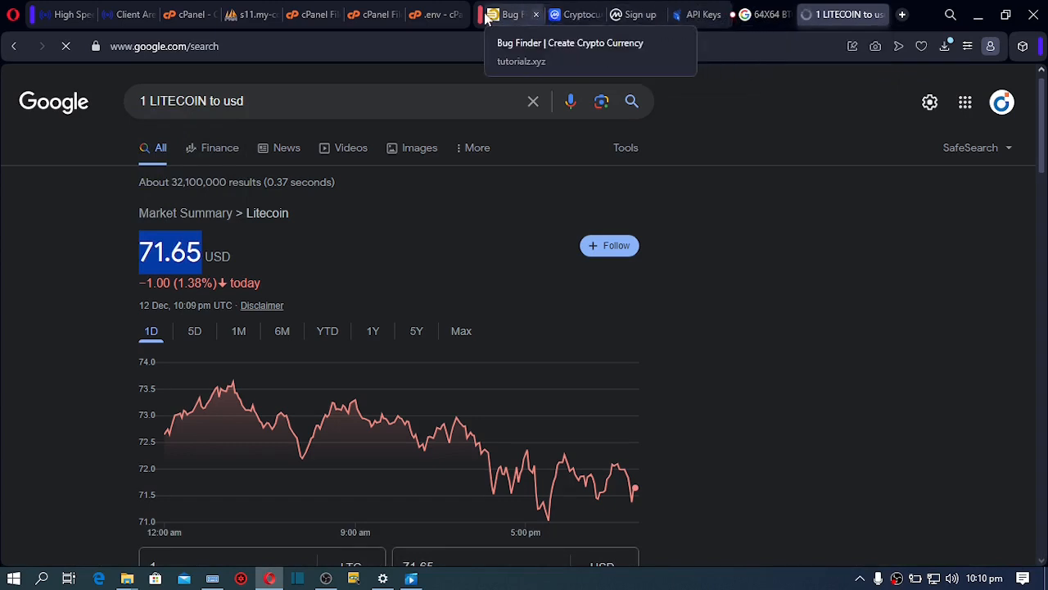
click(505, 16)
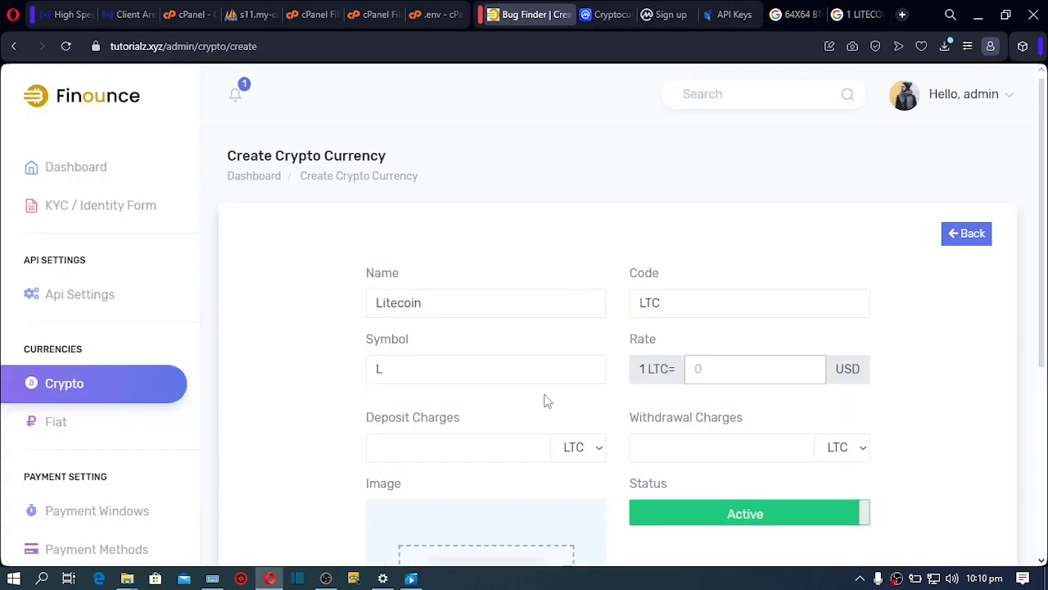
Set the Litecoin rate to 71.65, then go to the Fiat currency list
click(709, 370)
text(71.55)
key(BackSpace)
key(BackSpace)
text(65)
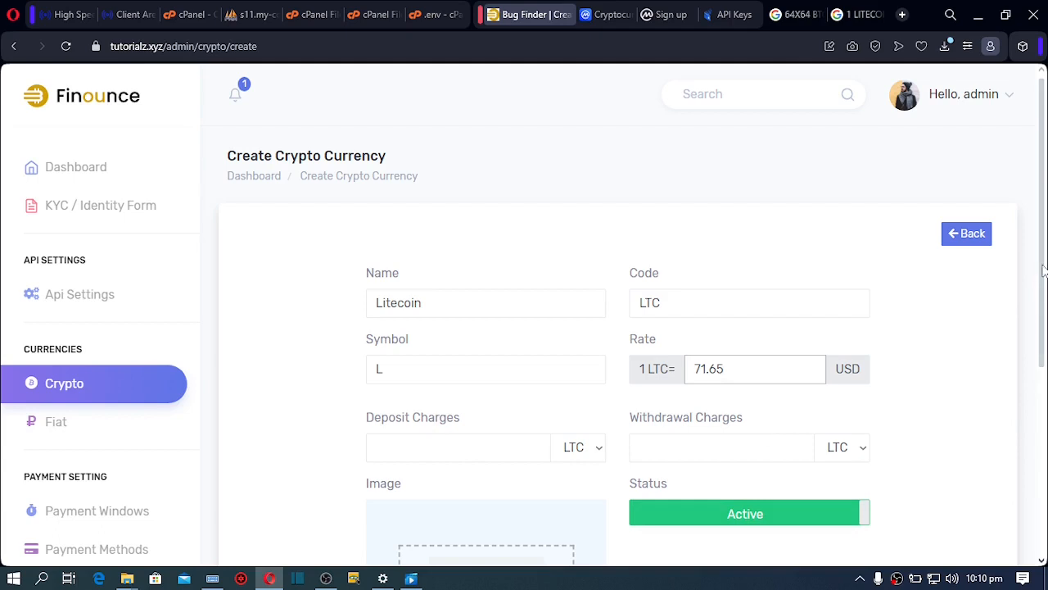
scroll(1043, 271, down, 3)
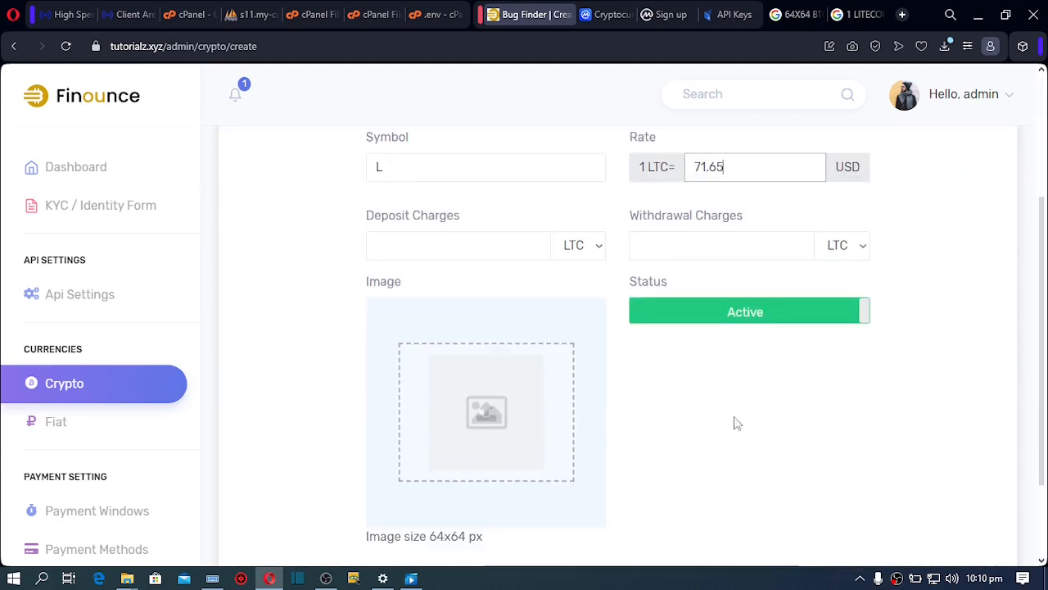
scroll(735, 422, down, 2)
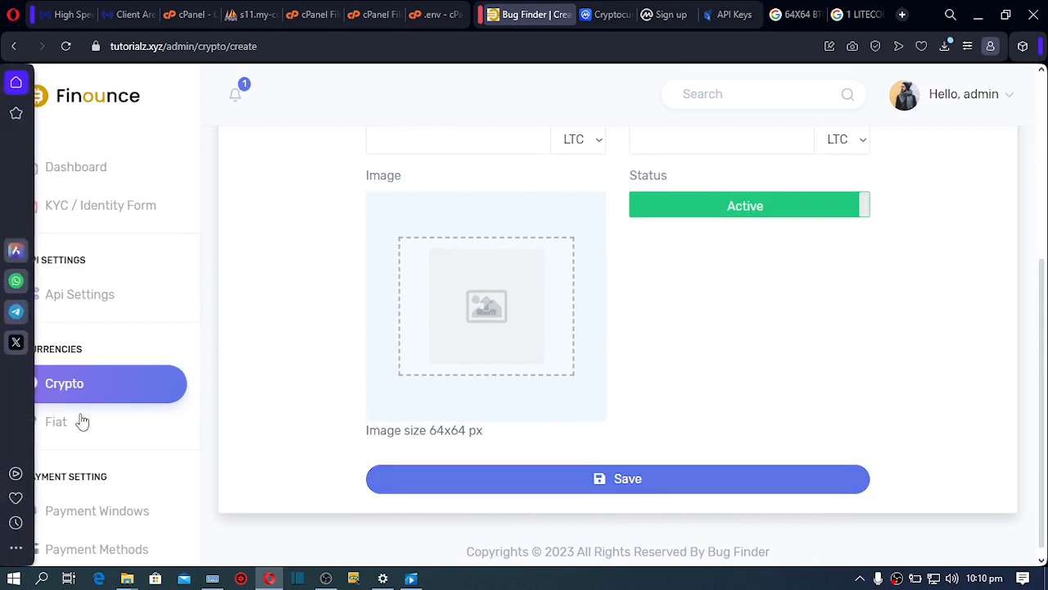
click(57, 430)
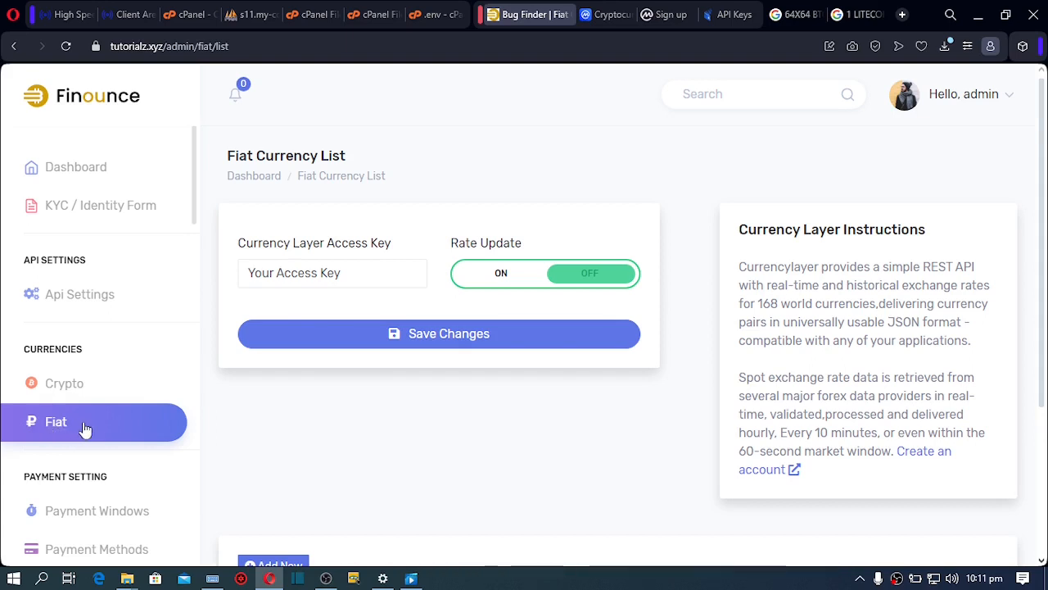
Browse Currencylayer's pricing plans and open the Free Plan sign-up form
click(918, 459)
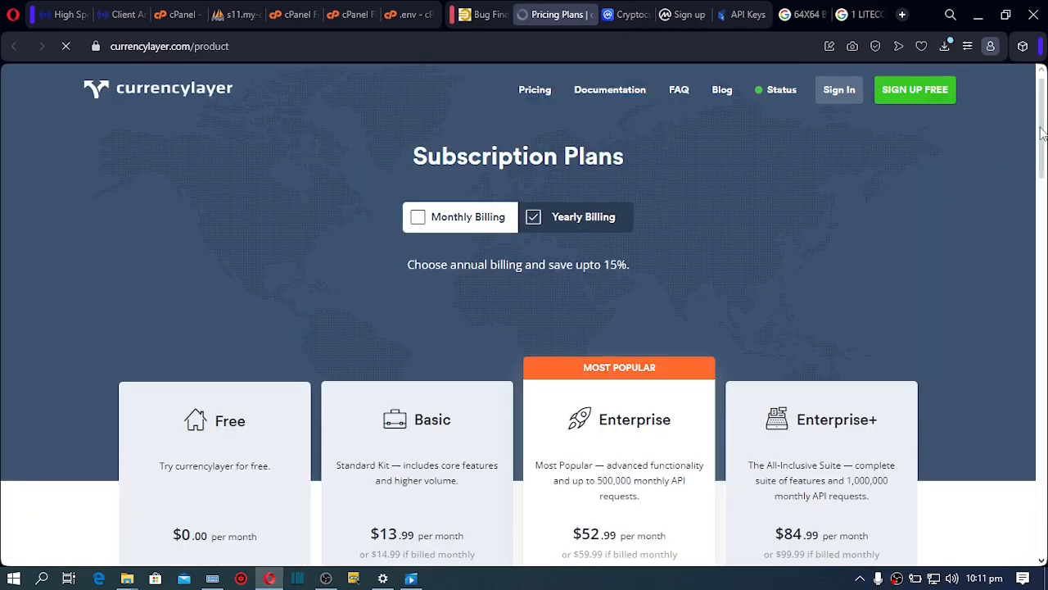
scroll(946, 204, down, 3)
scroll(740, 280, down, 2)
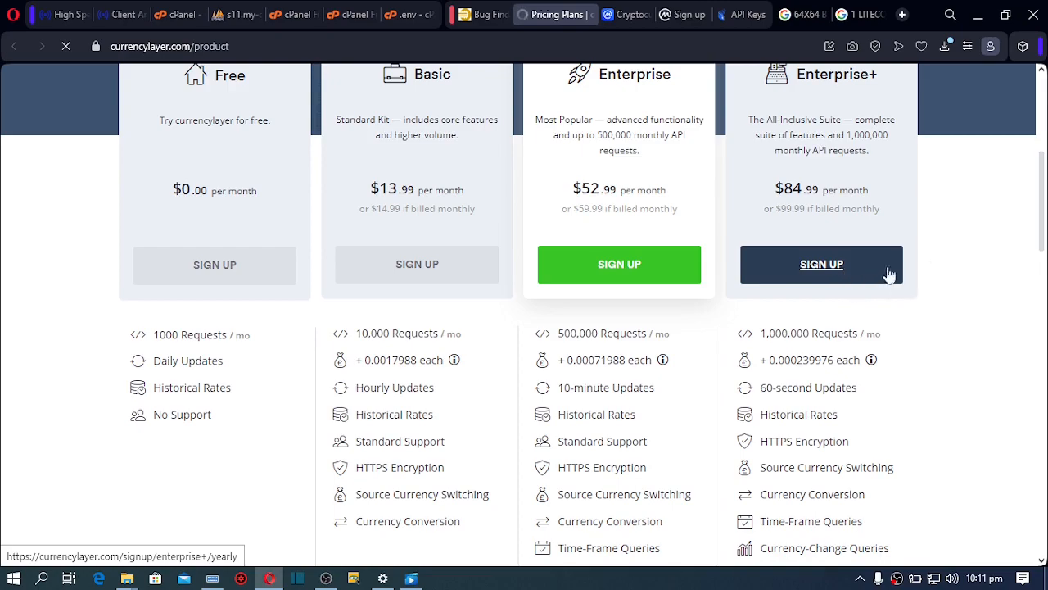
drag(1044, 185, 243, 506)
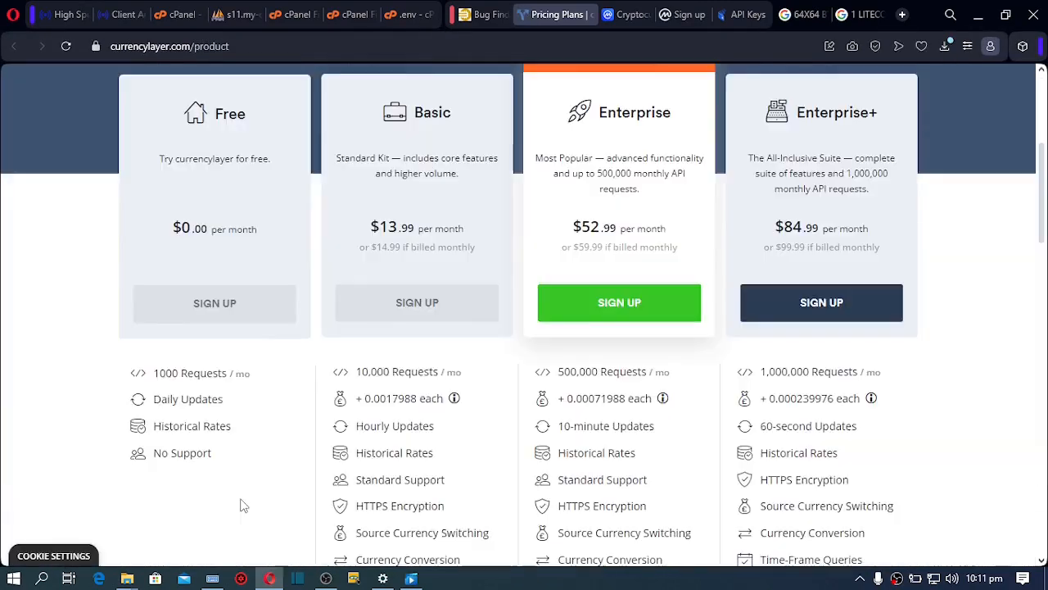
click(215, 303)
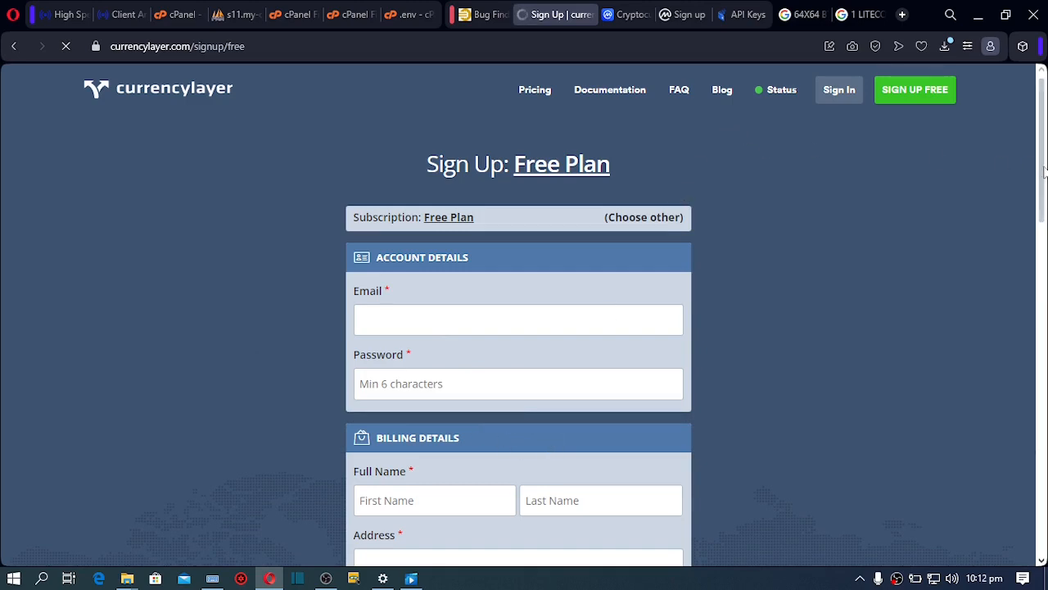
drag(1045, 169, 1045, 446)
scroll(313, 381, down, 3)
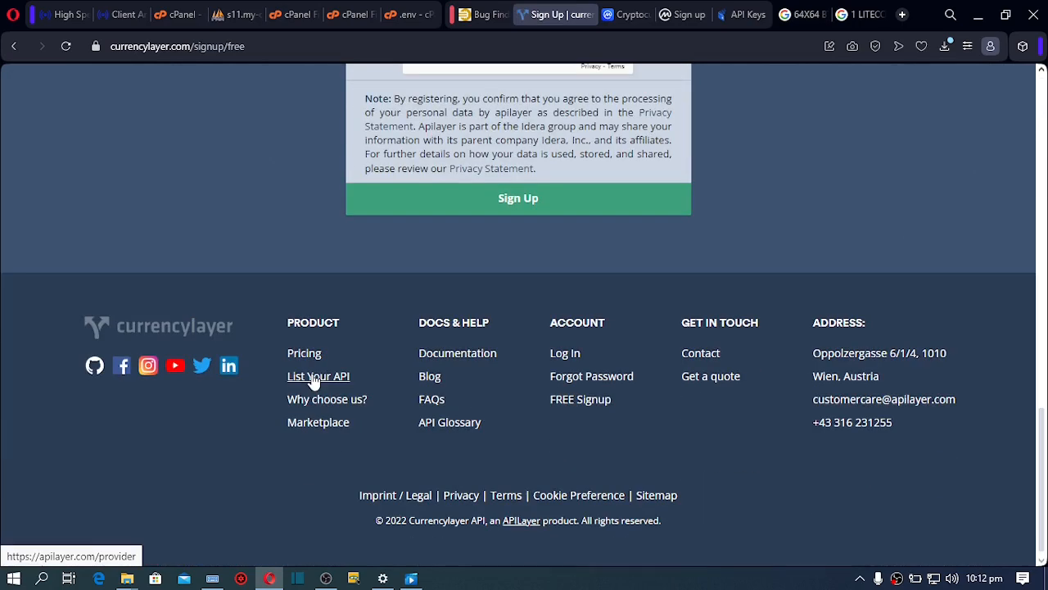
click(314, 378)
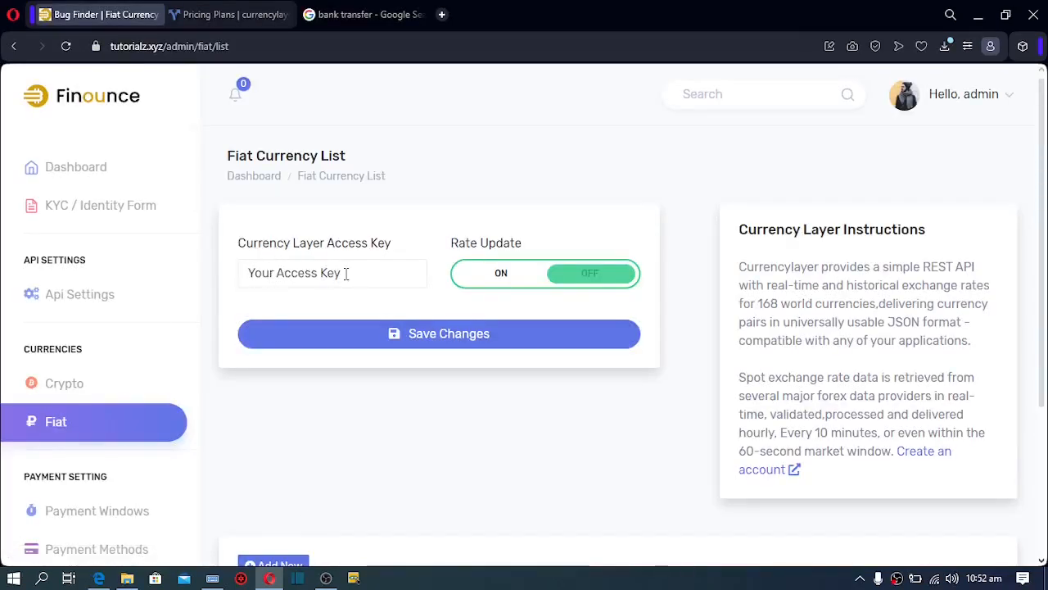
Switch Rate Update on and start adding a new fiat currency
click(498, 278)
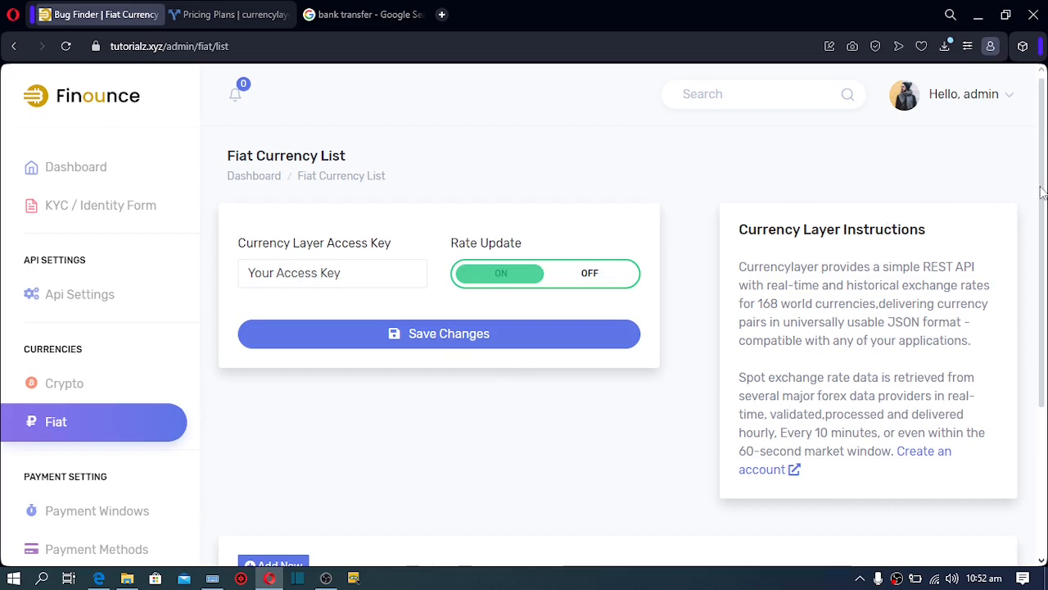
drag(1041, 193, 1032, 299)
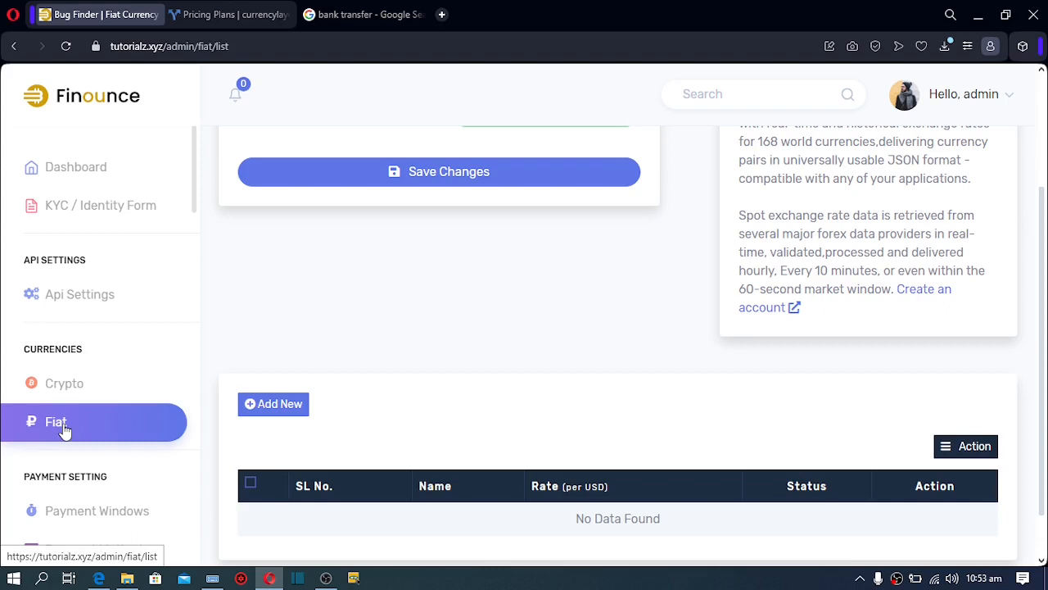
click(290, 412)
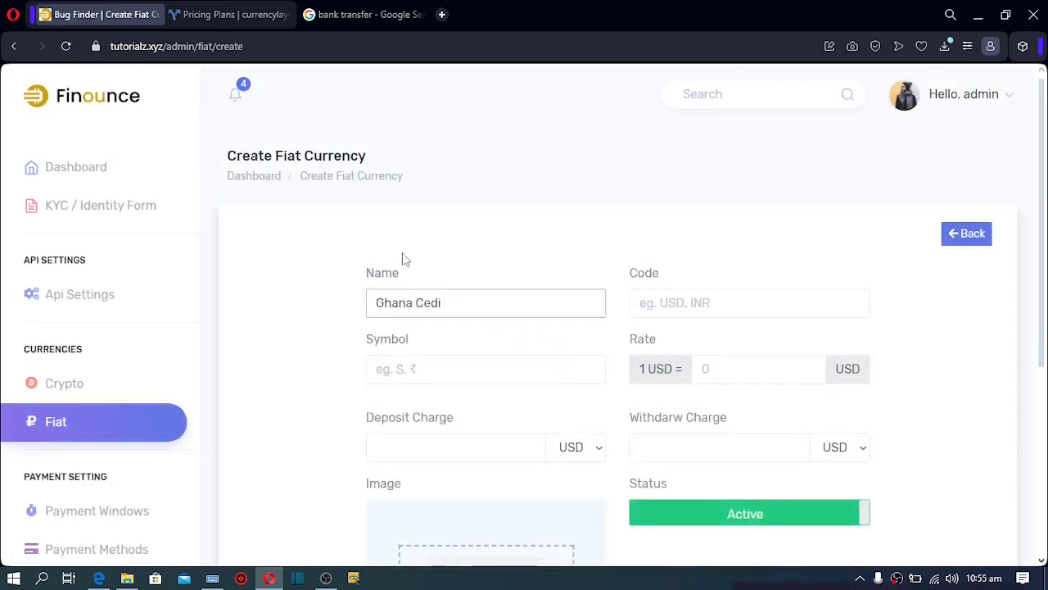
Give Ghana Cedi code GHS, symbol GHS and a rate of 12
click(670, 303)
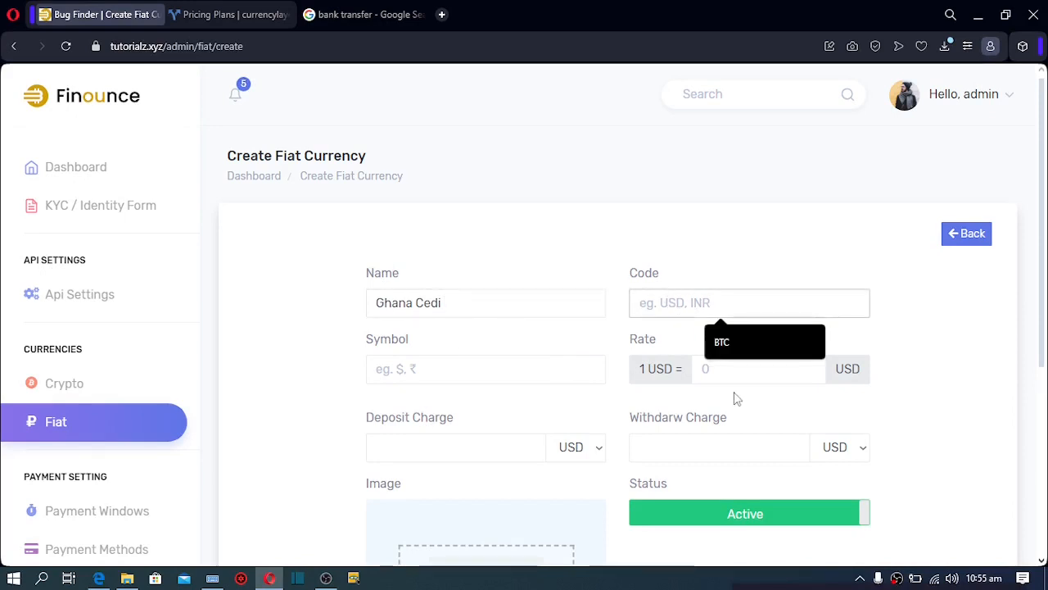
text(GHS)
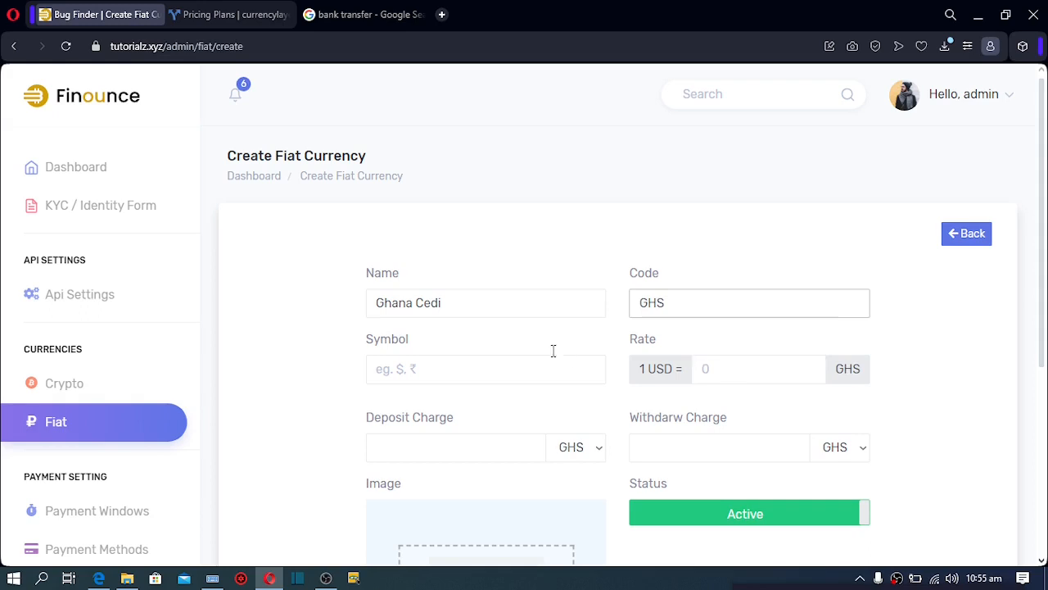
click(463, 373)
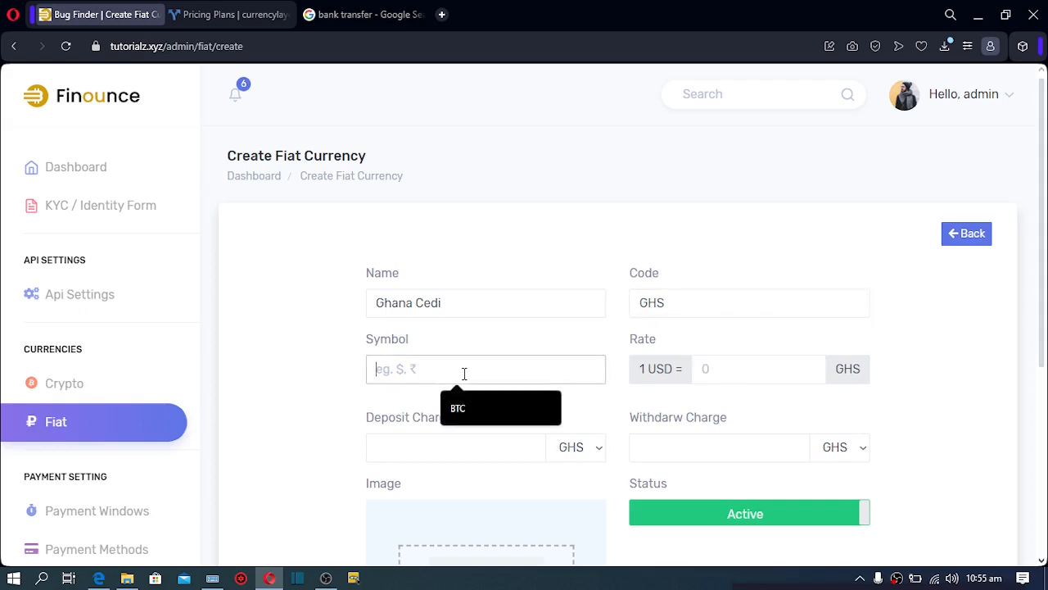
text(GHS)
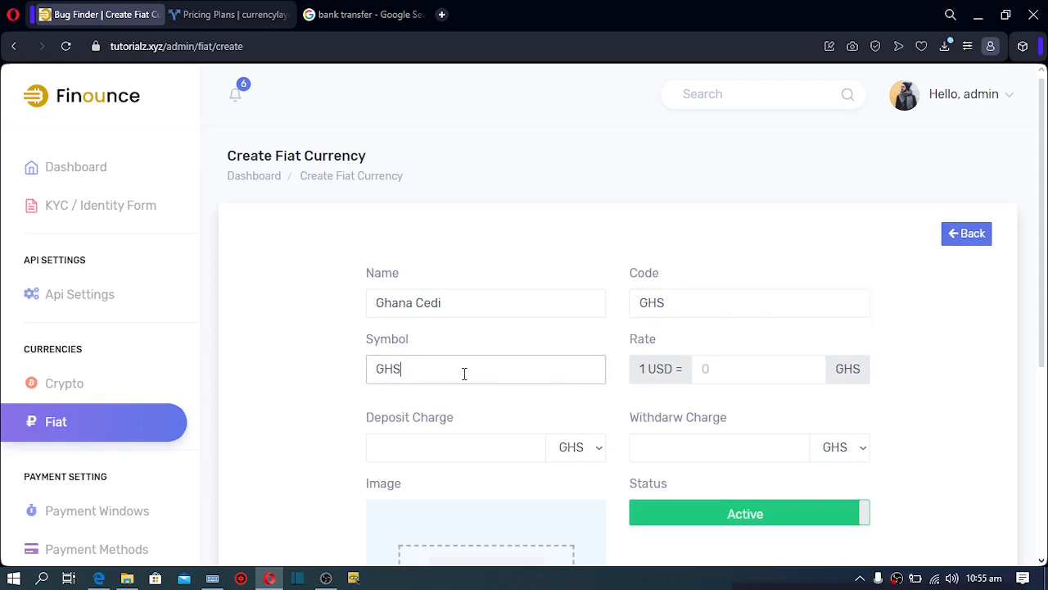
click(712, 368)
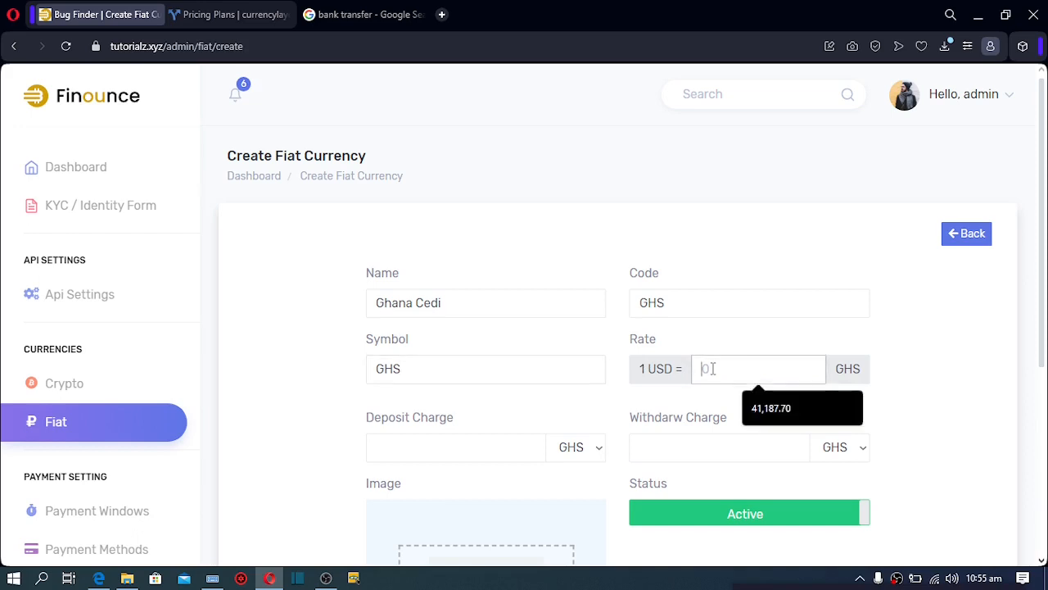
text(12)
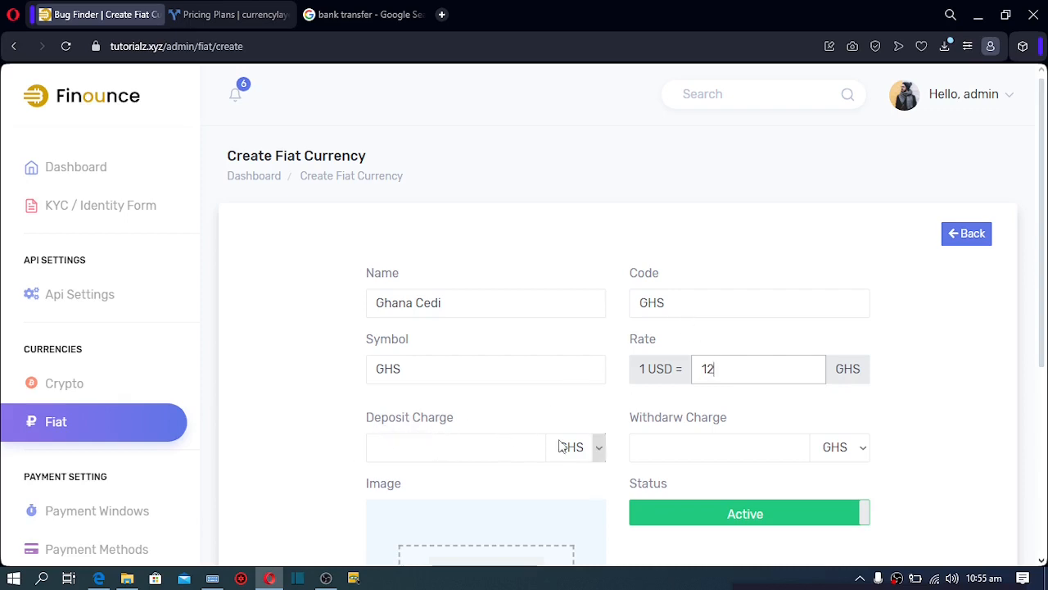
Set a 5% deposit charge and a 3% withdrawal charge
click(598, 447)
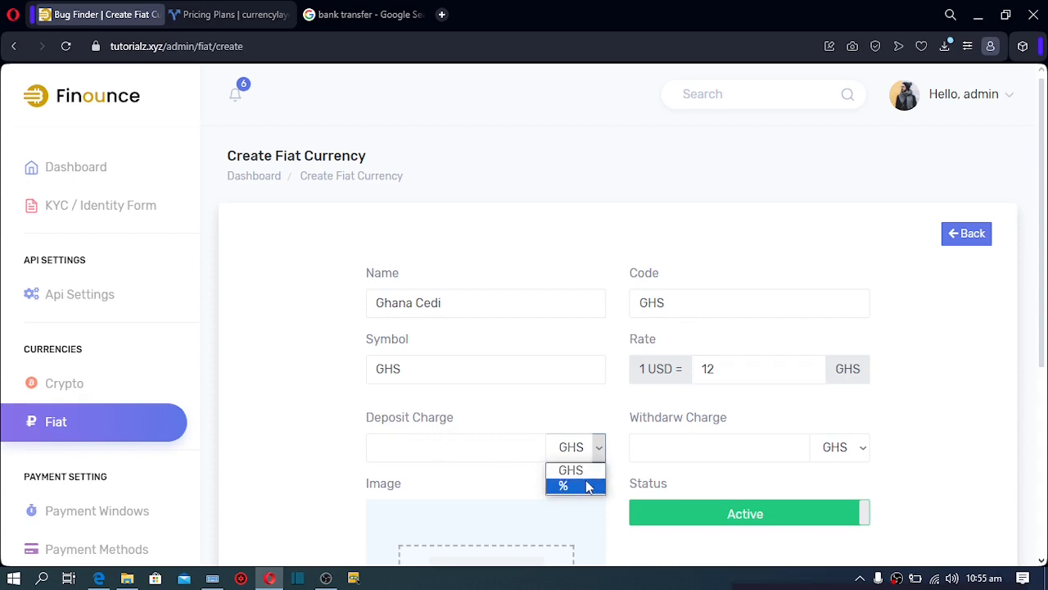
click(587, 486)
click(484, 442)
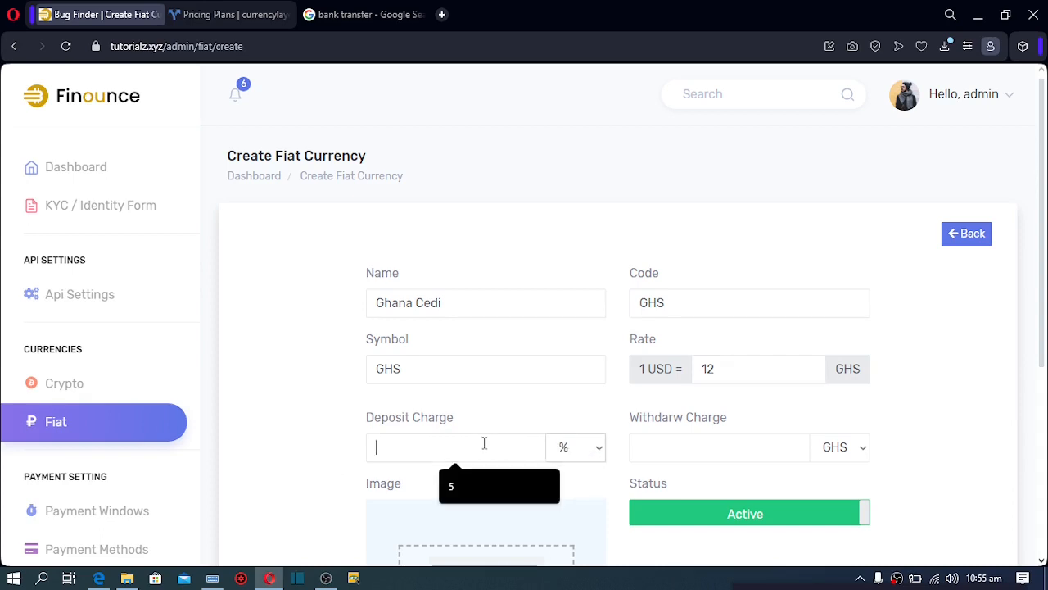
click(475, 491)
click(860, 451)
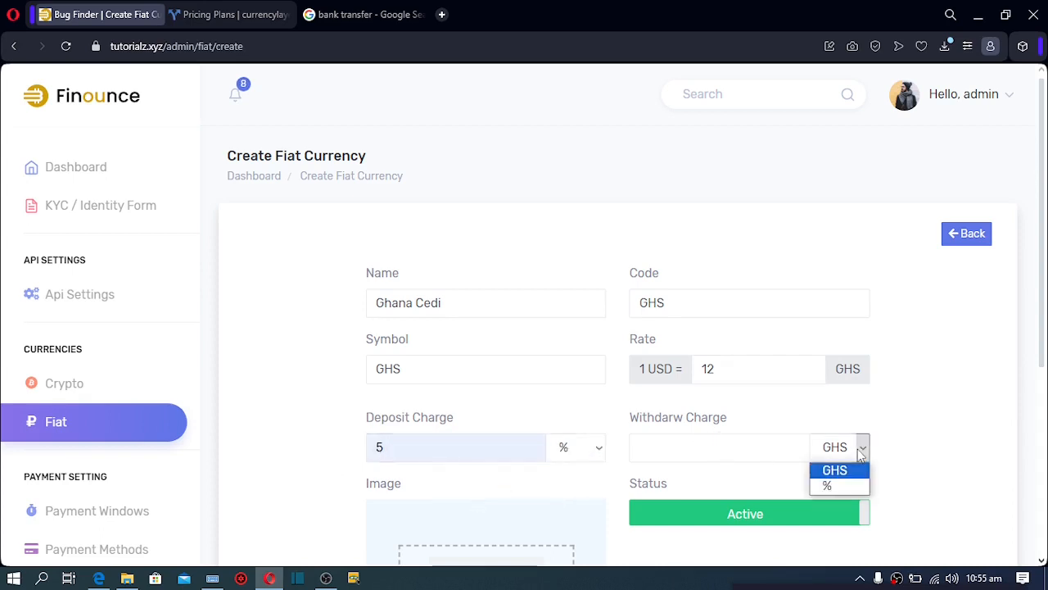
click(844, 487)
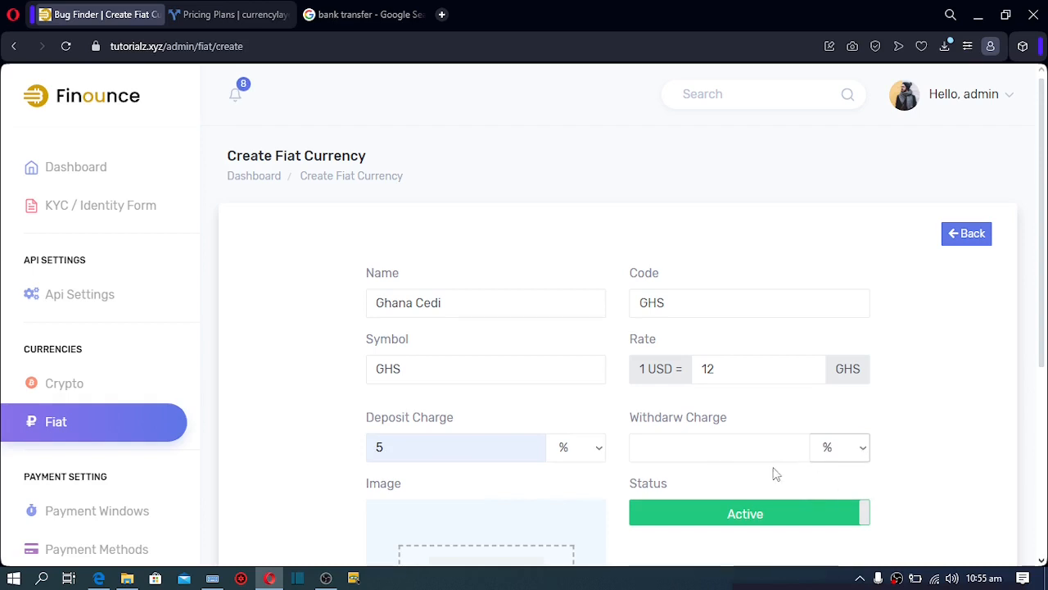
click(734, 453)
click(732, 482)
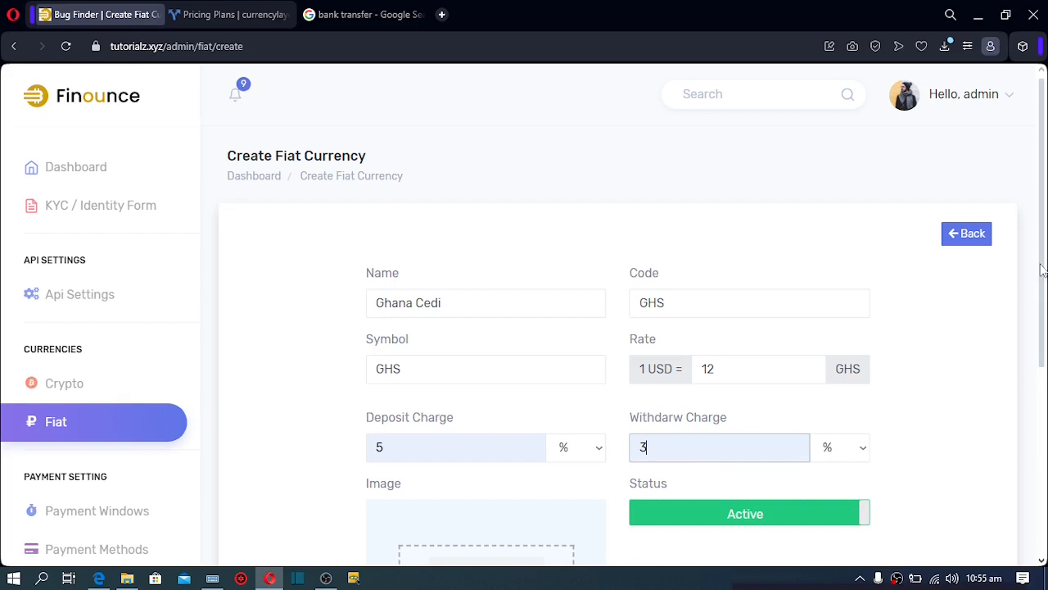
Attach images.jpg as the Ghana Cedi image and save the currency
drag(1045, 313, 1045, 443)
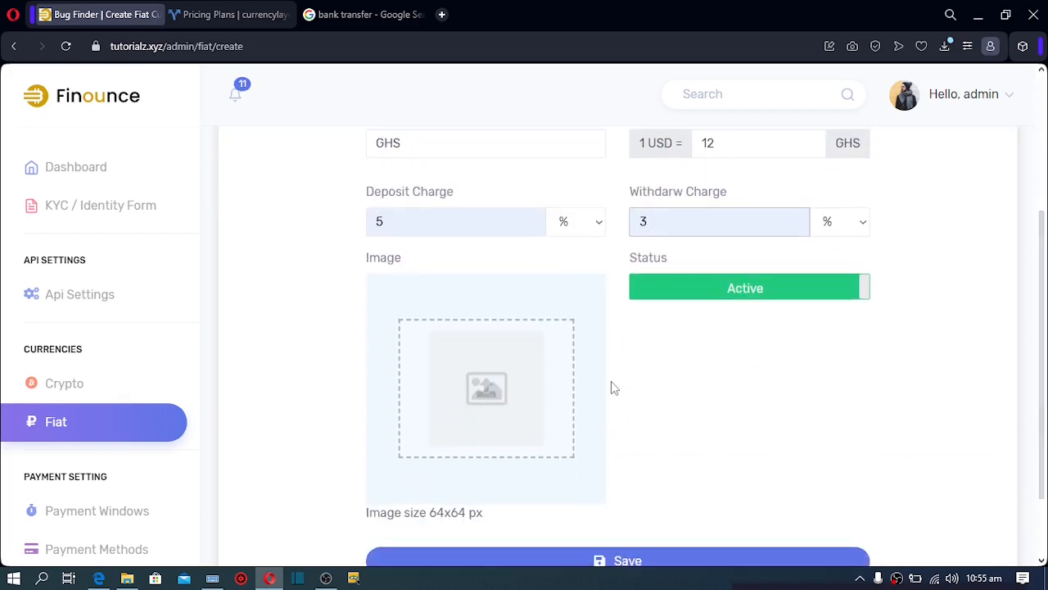
click(460, 398)
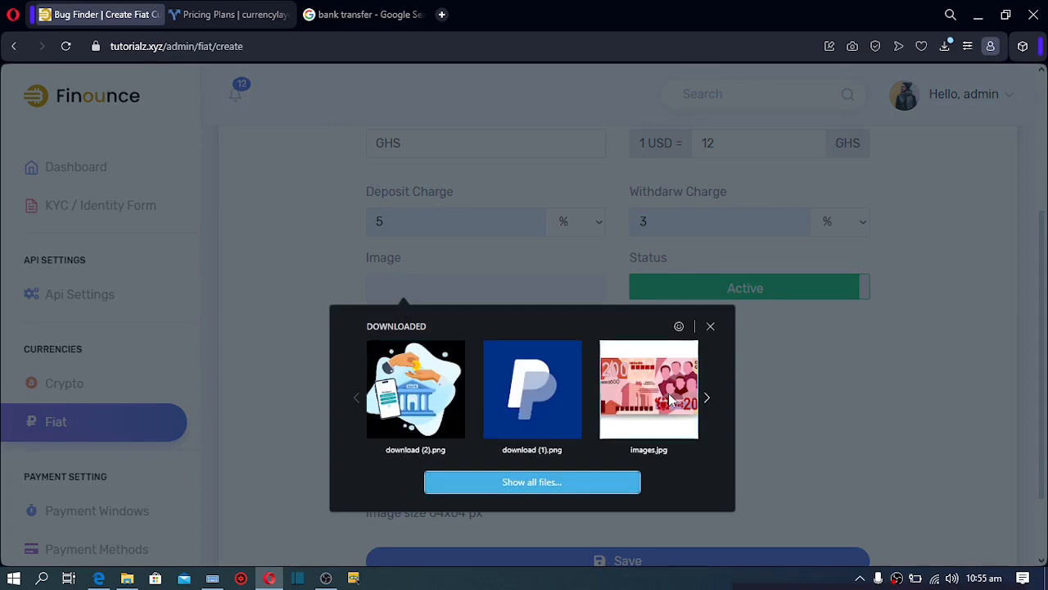
click(669, 393)
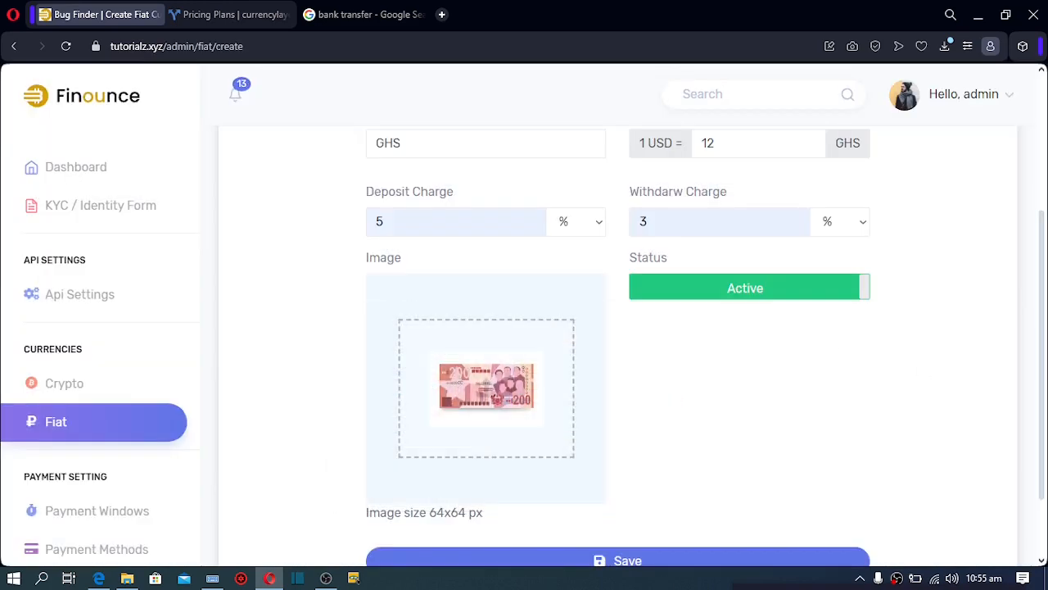
drag(1045, 352, 1045, 404)
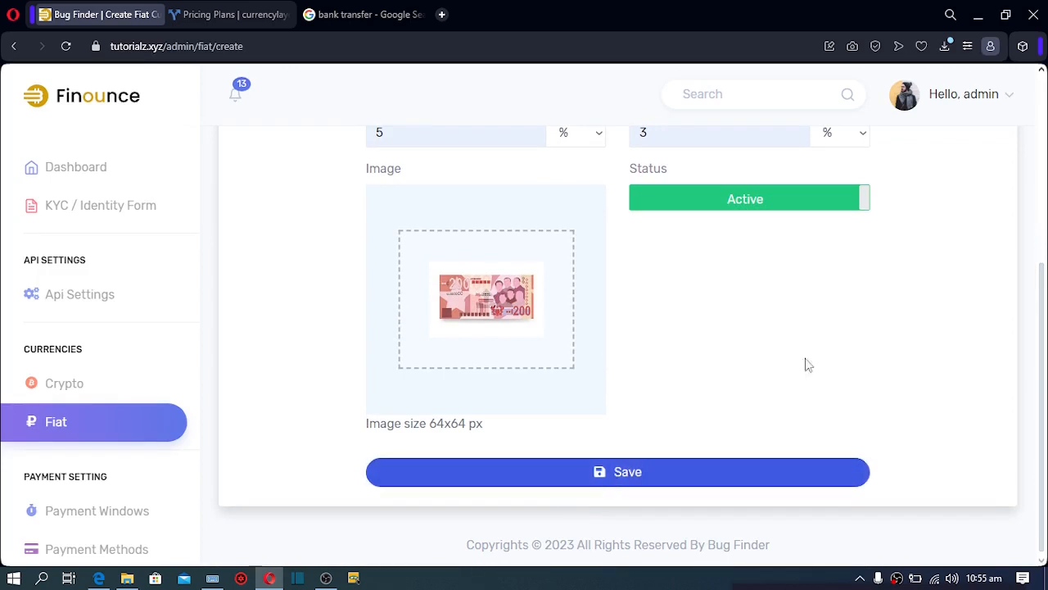
scroll(1043, 309, up, 3)
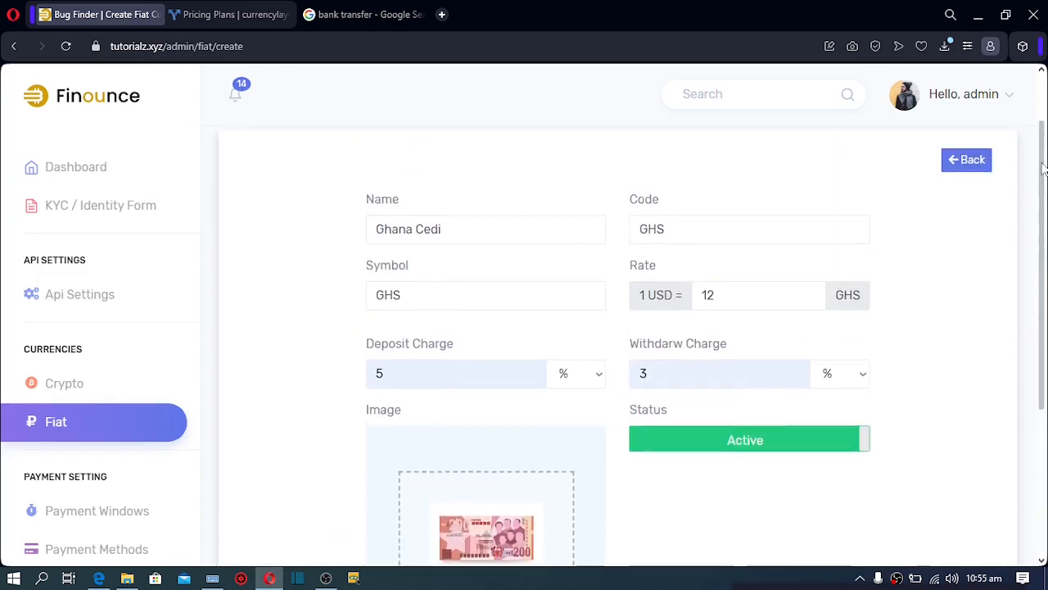
scroll(1043, 309, down, 3)
click(645, 468)
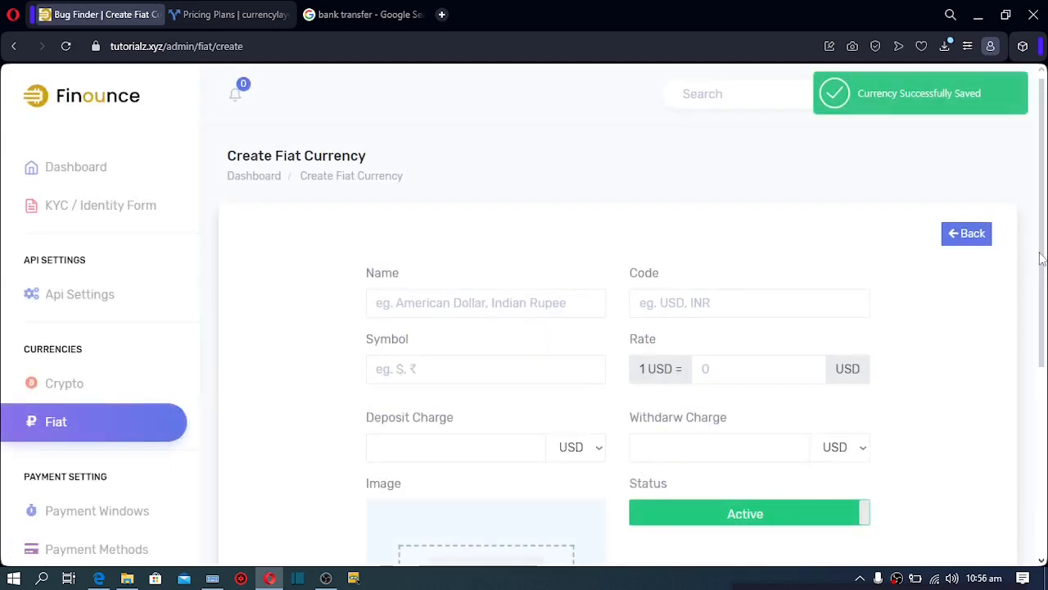
drag(1040, 259, 1039, 367)
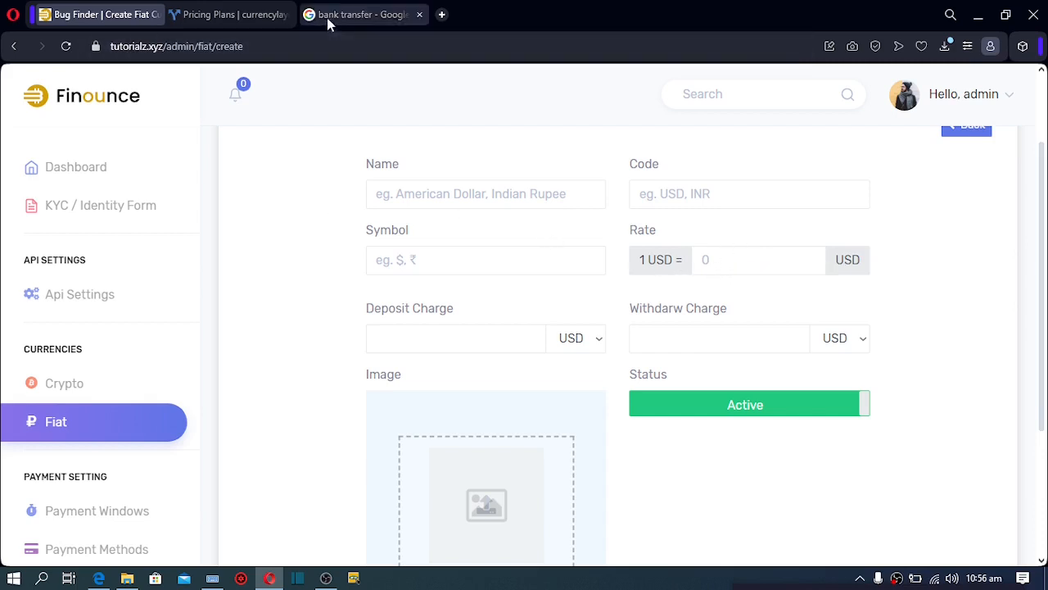
click(232, 14)
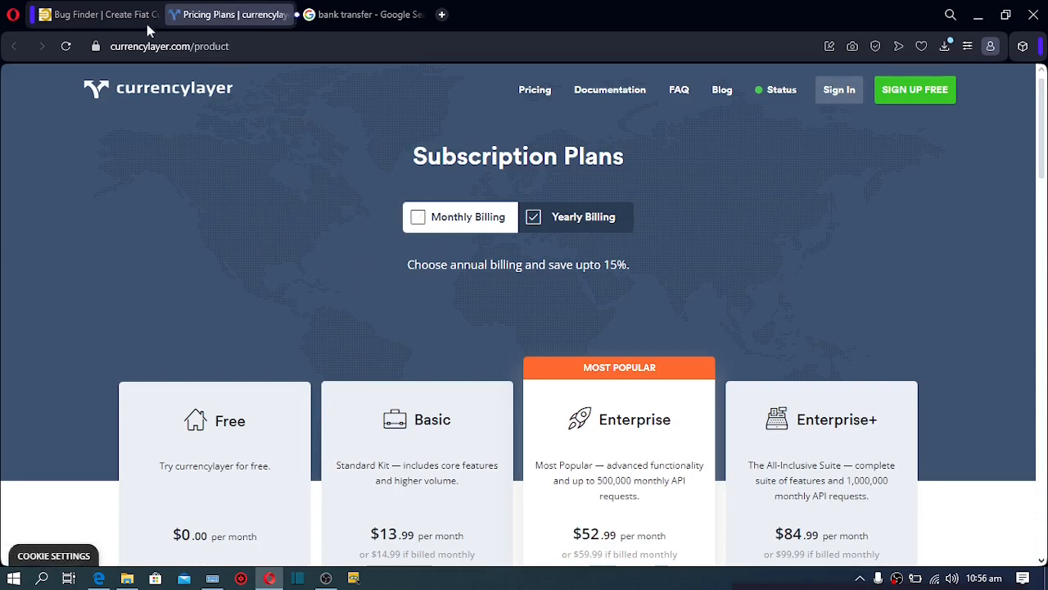
click(97, 3)
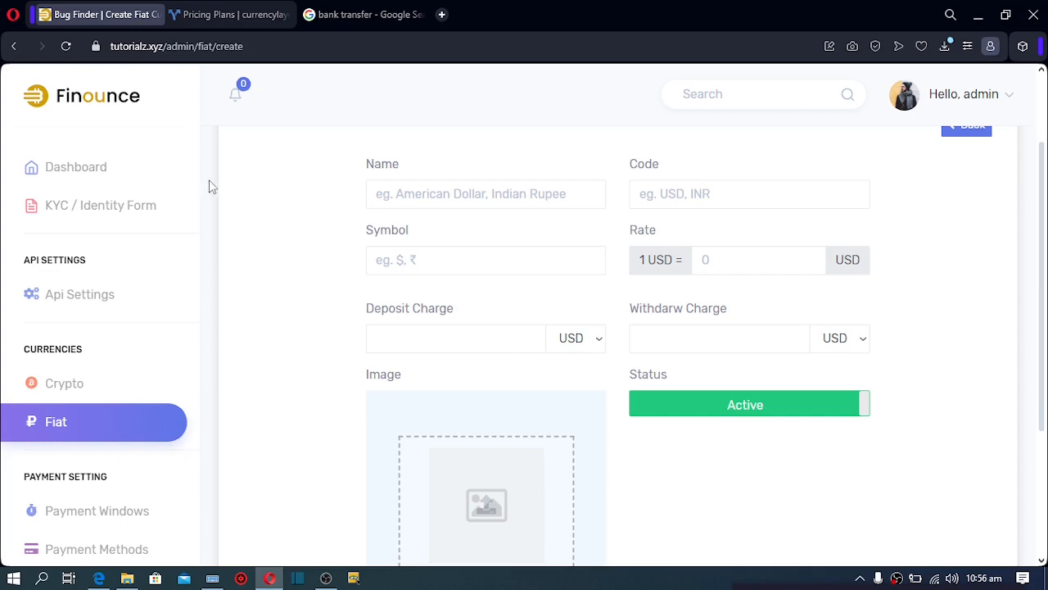
drag(194, 196, 194, 235)
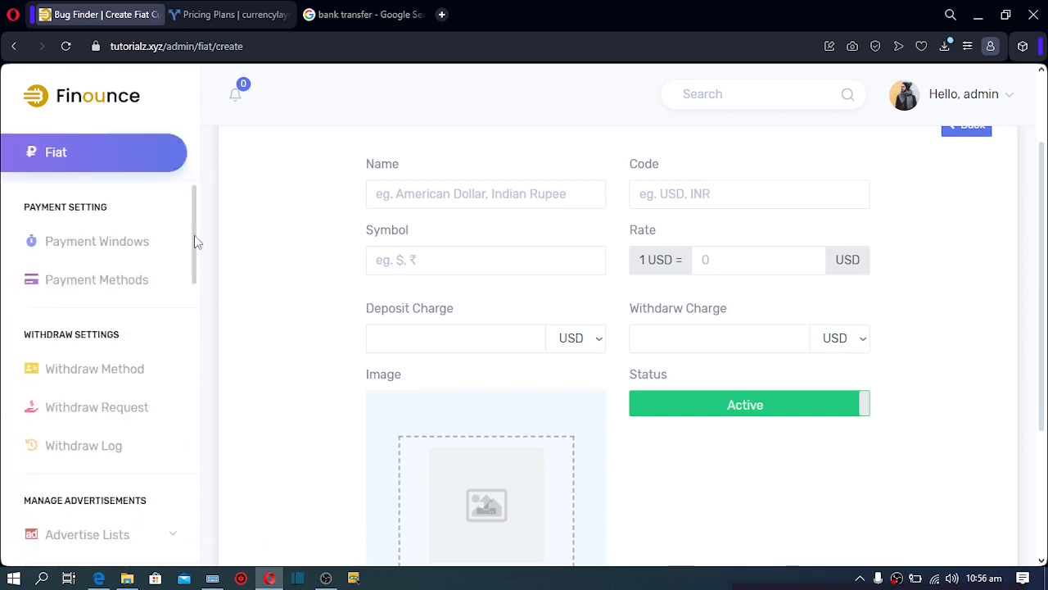
Open the Payment Methods page under Payment Setting
click(96, 296)
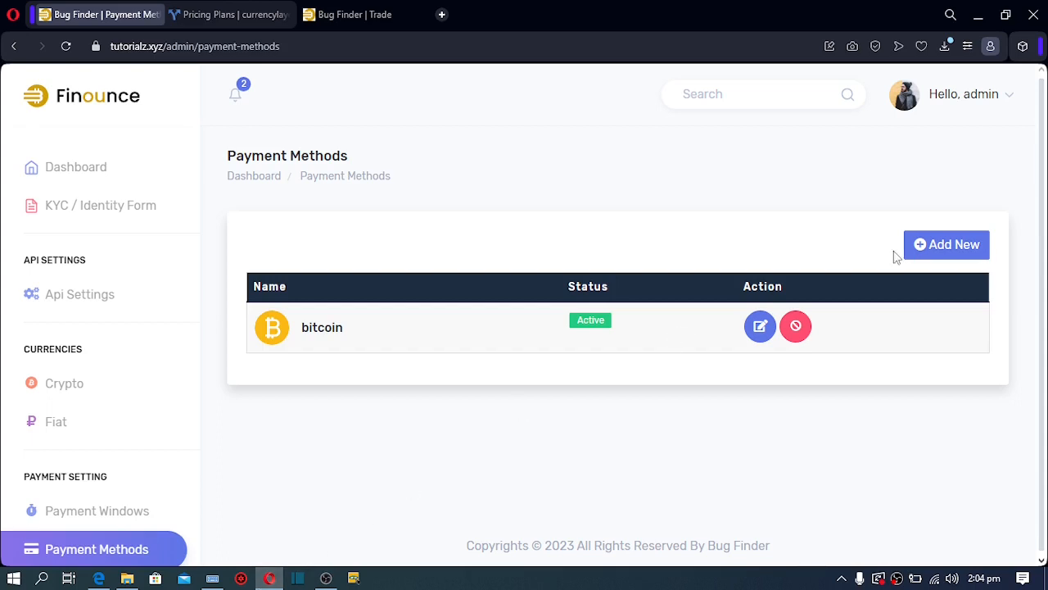
Start a new payment method named PayPal with a medium blue border colour
click(942, 246)
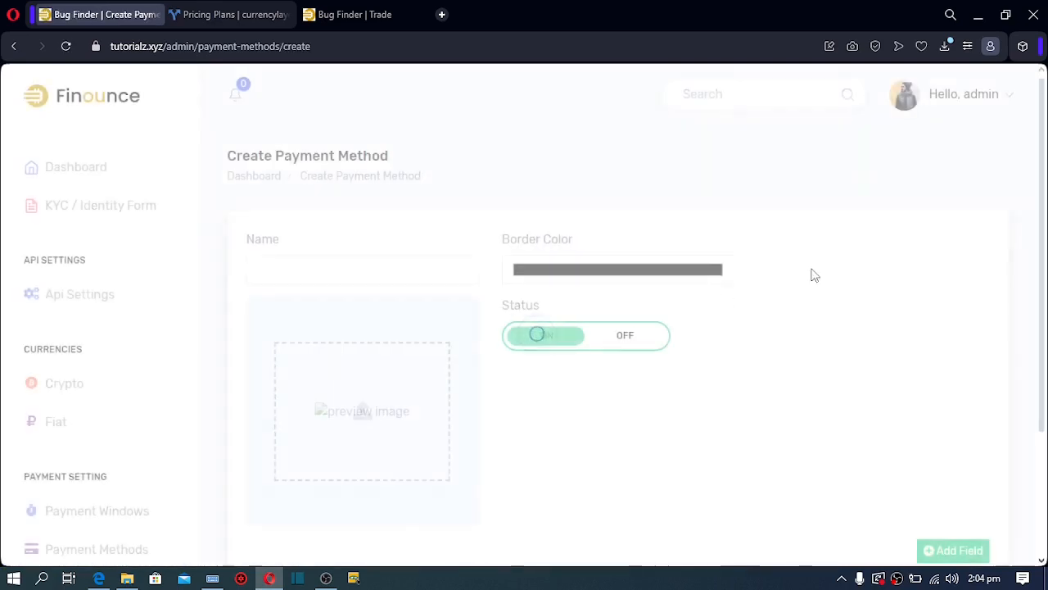
click(403, 269)
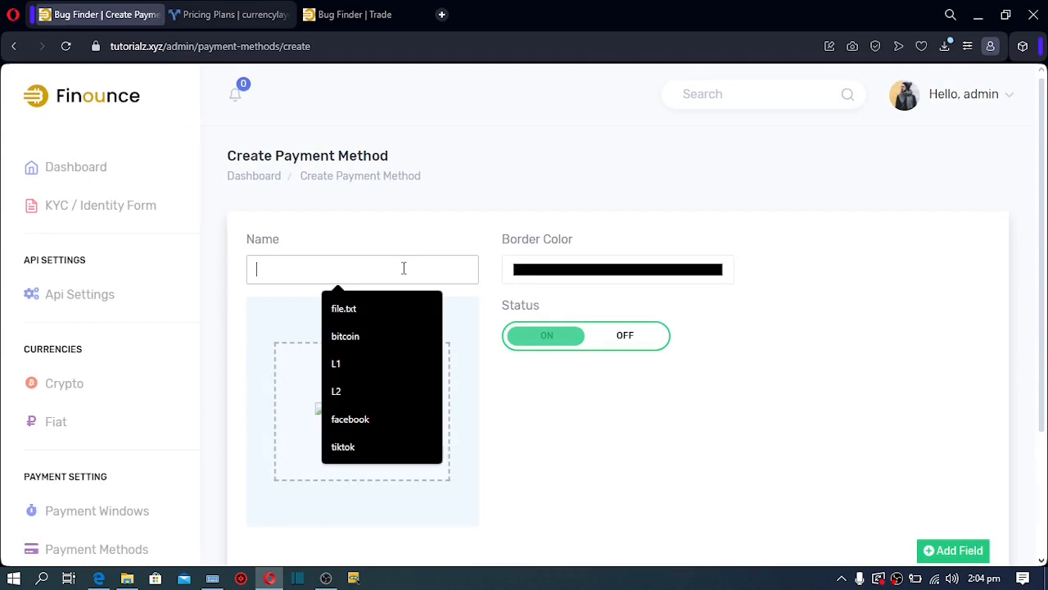
text(PayPal)
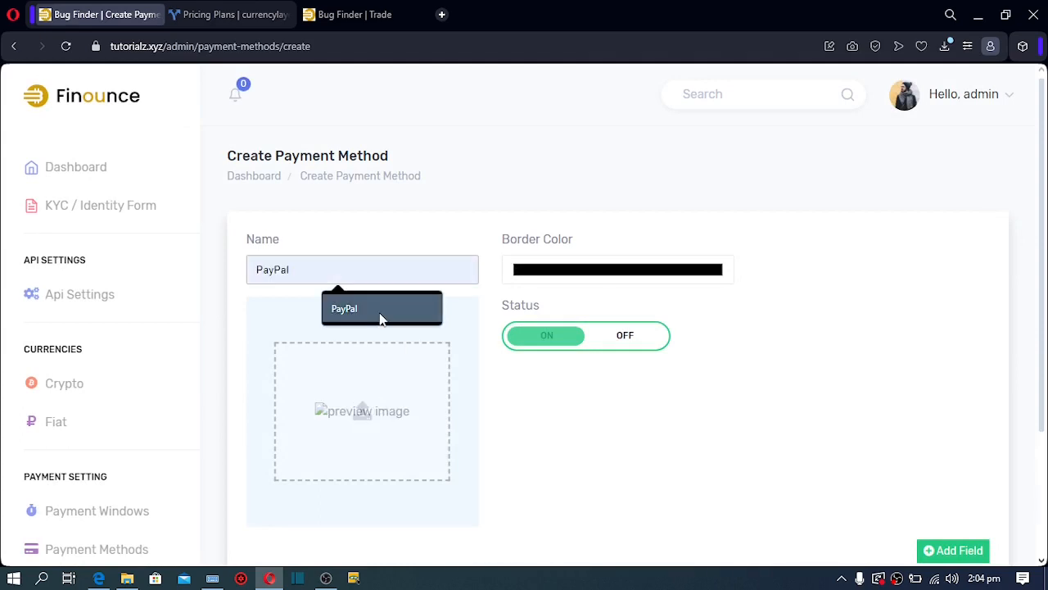
click(382, 311)
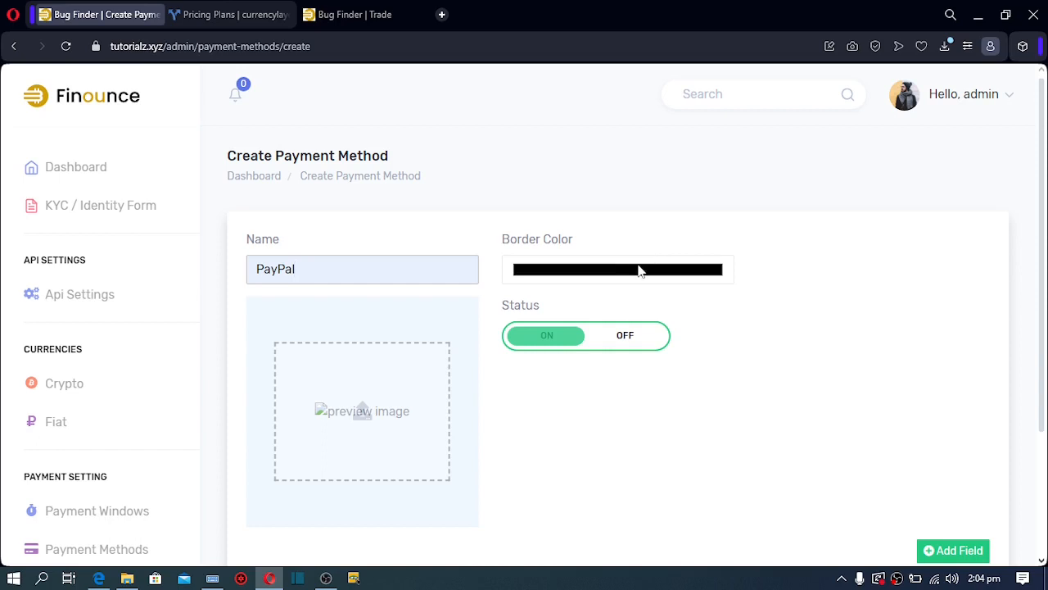
click(578, 271)
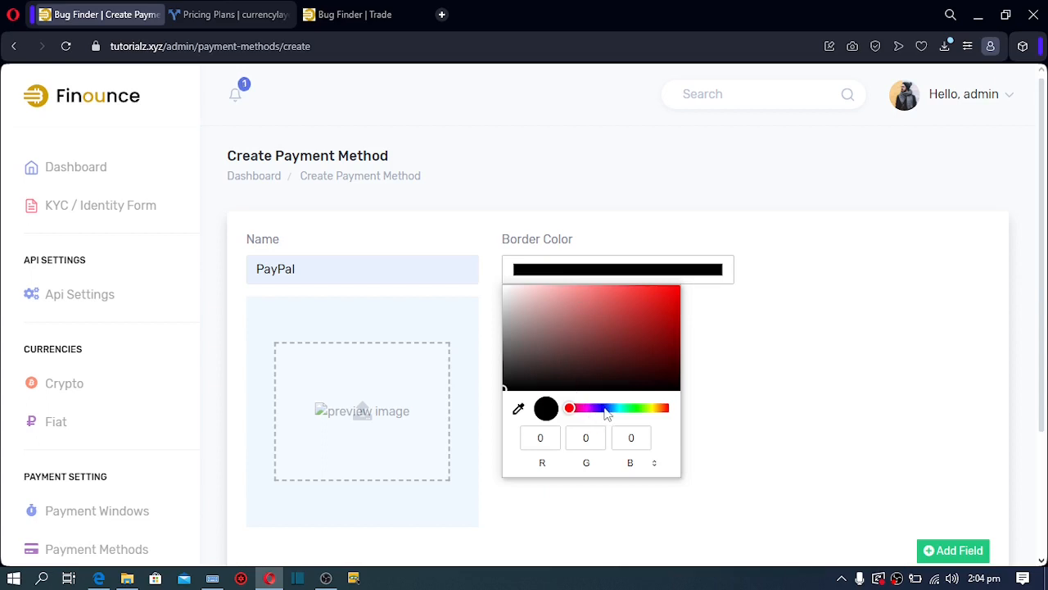
click(603, 408)
click(617, 282)
click(606, 409)
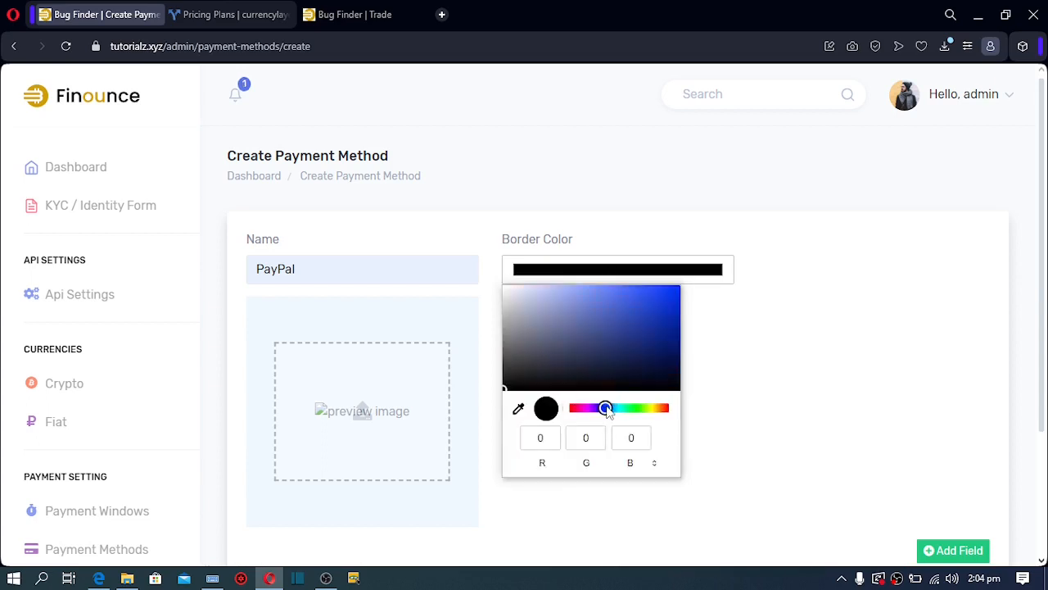
click(625, 301)
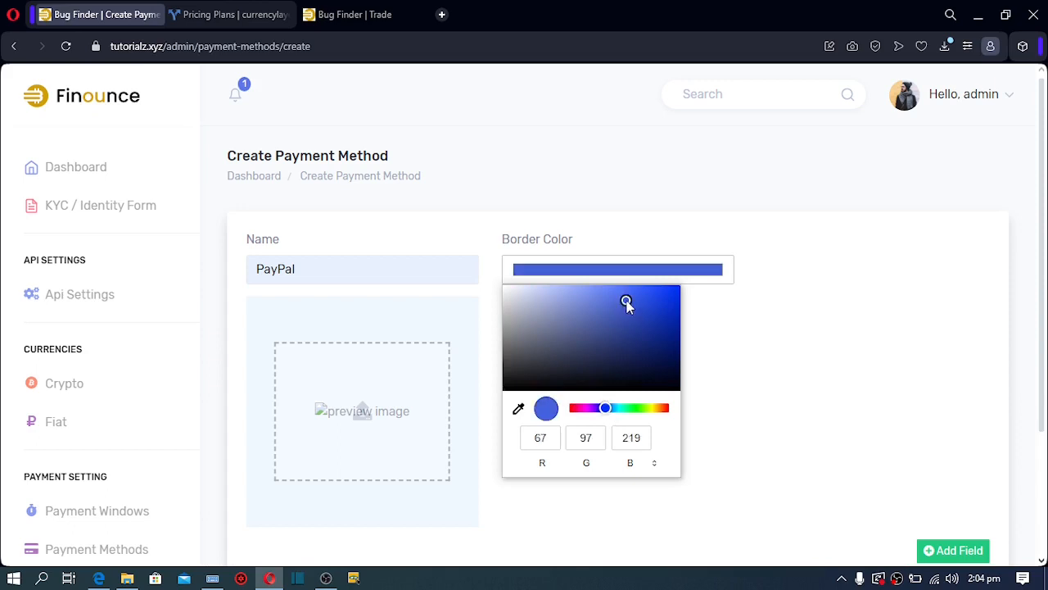
click(779, 404)
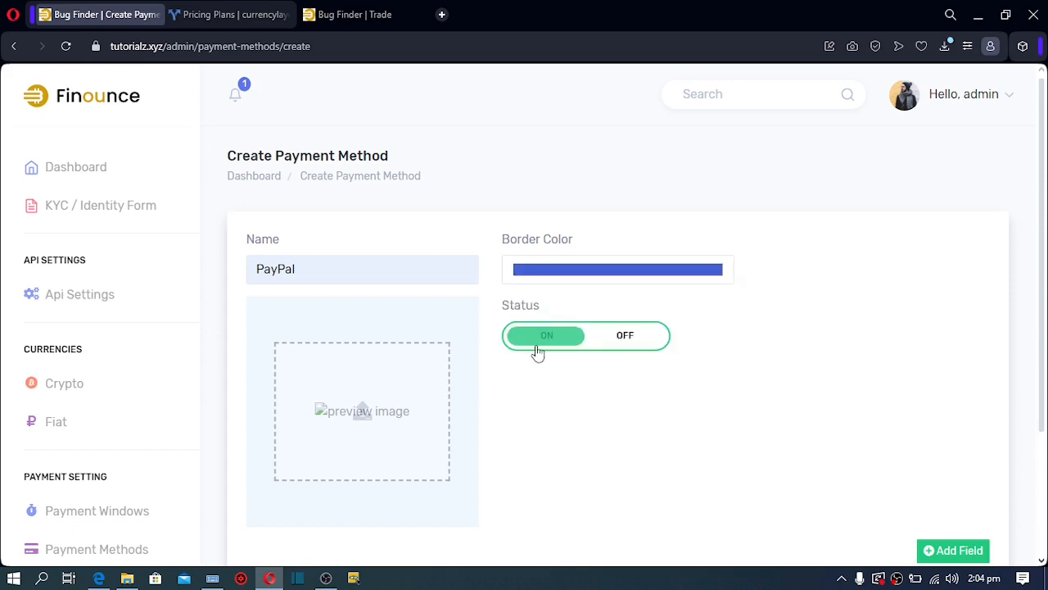
Give it the PayPal logo and a required PayPal Email field, then create it
click(363, 411)
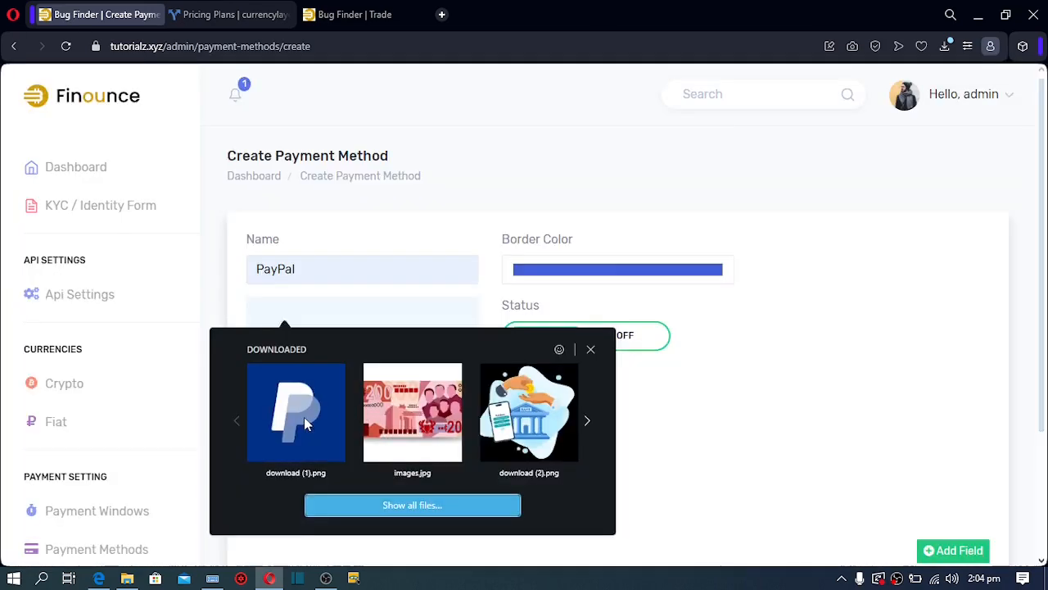
drag(303, 417, 305, 425)
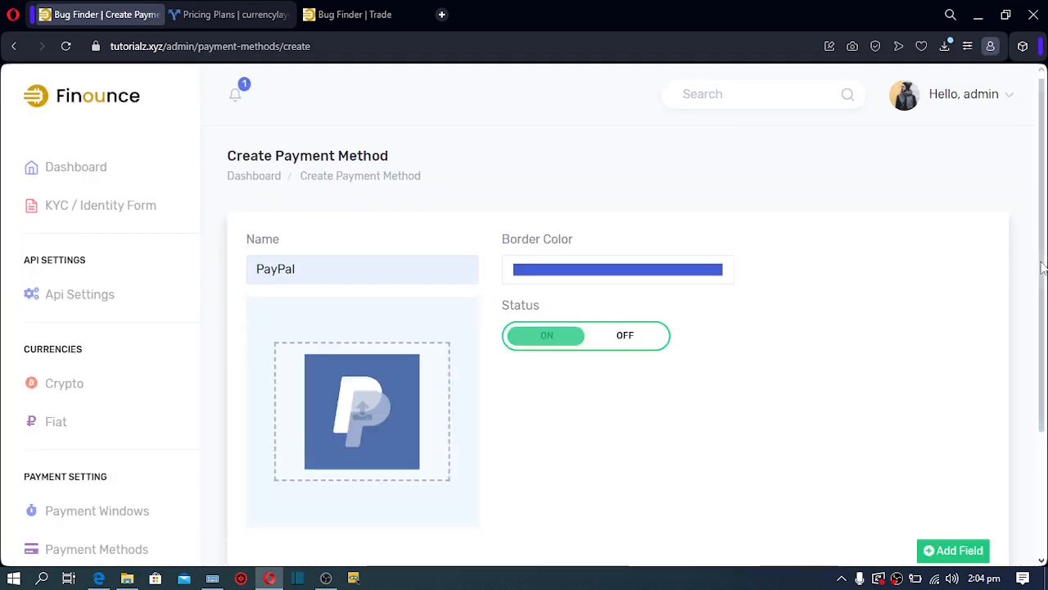
scroll(1043, 266, down, 2)
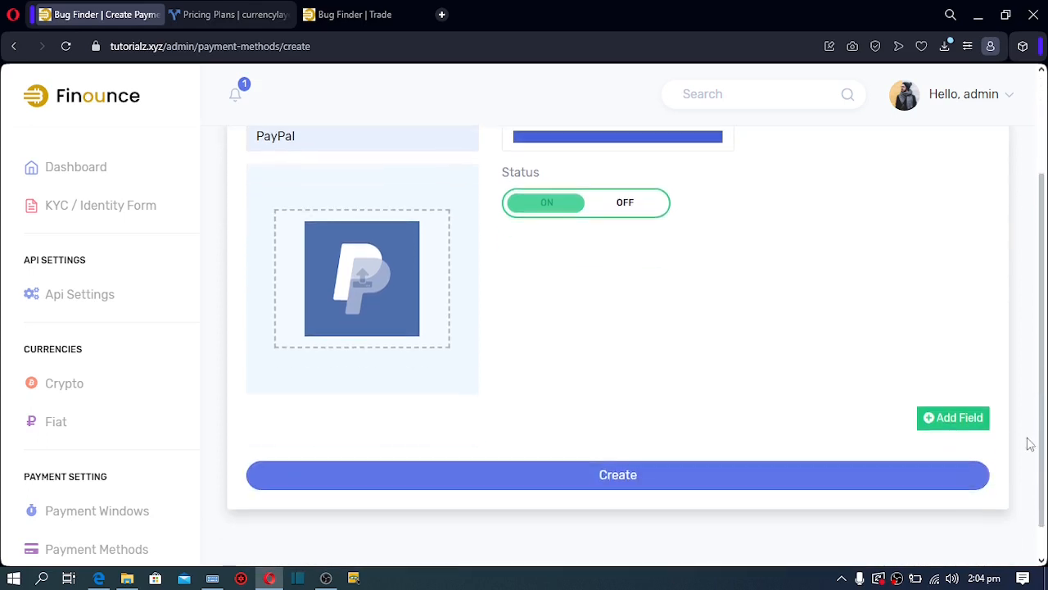
click(955, 419)
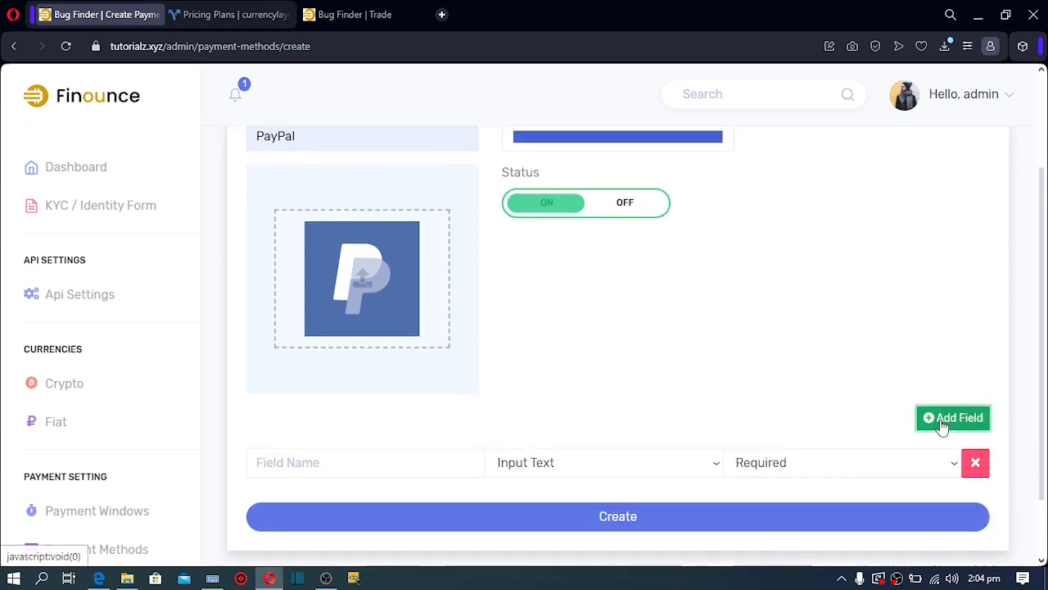
click(373, 465)
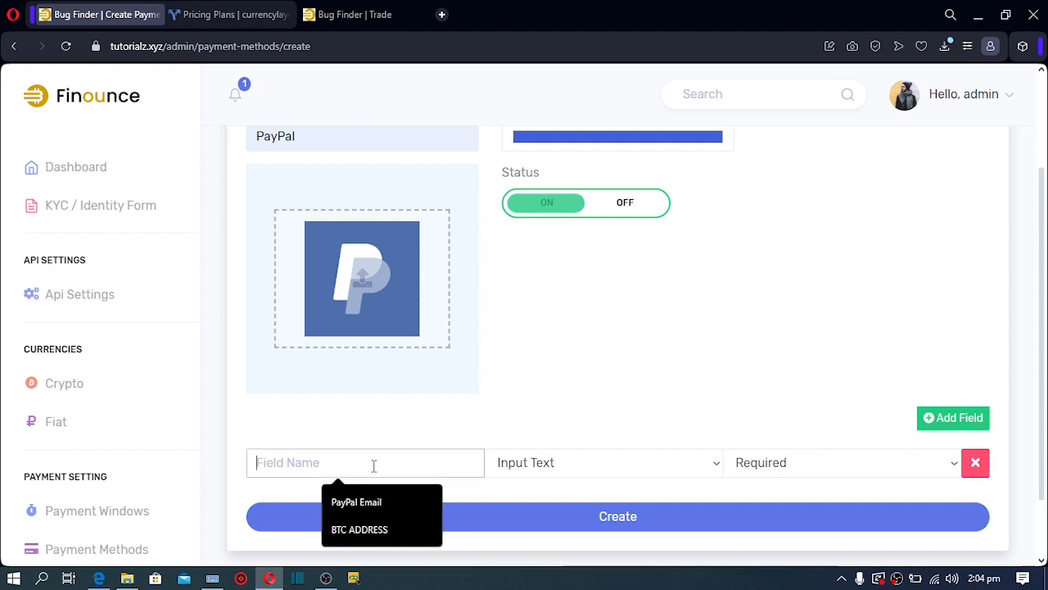
click(369, 502)
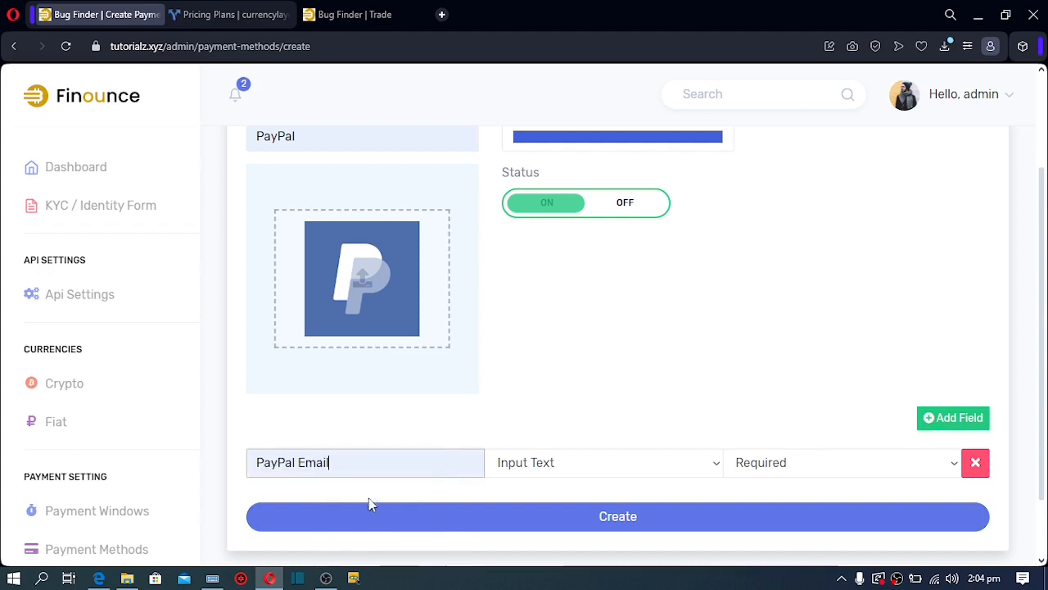
click(482, 517)
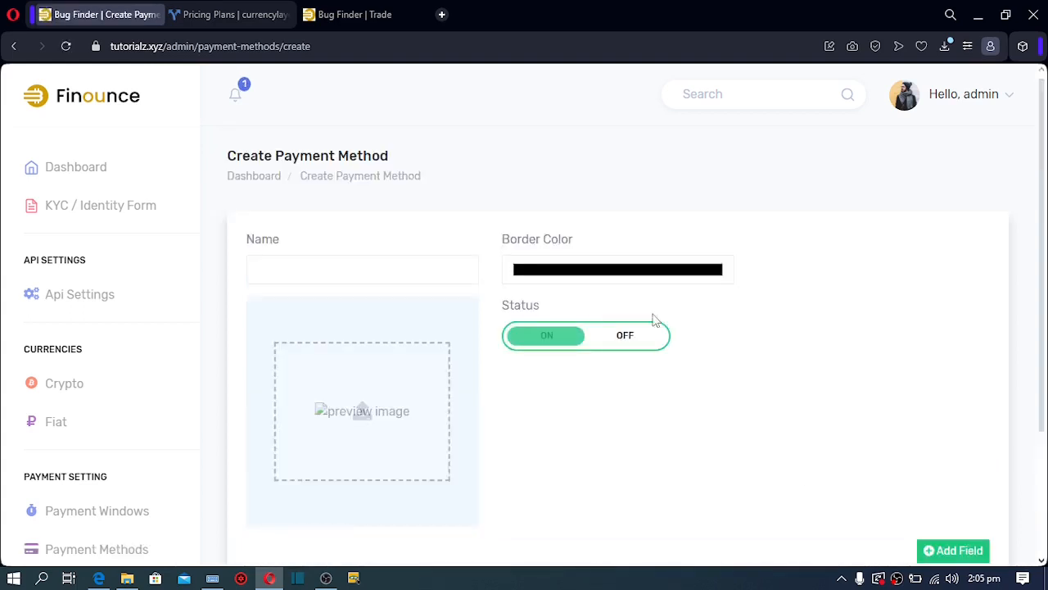
Name the method Bank, use the download (2).png bank illustration, and choose a green border
click(440, 275)
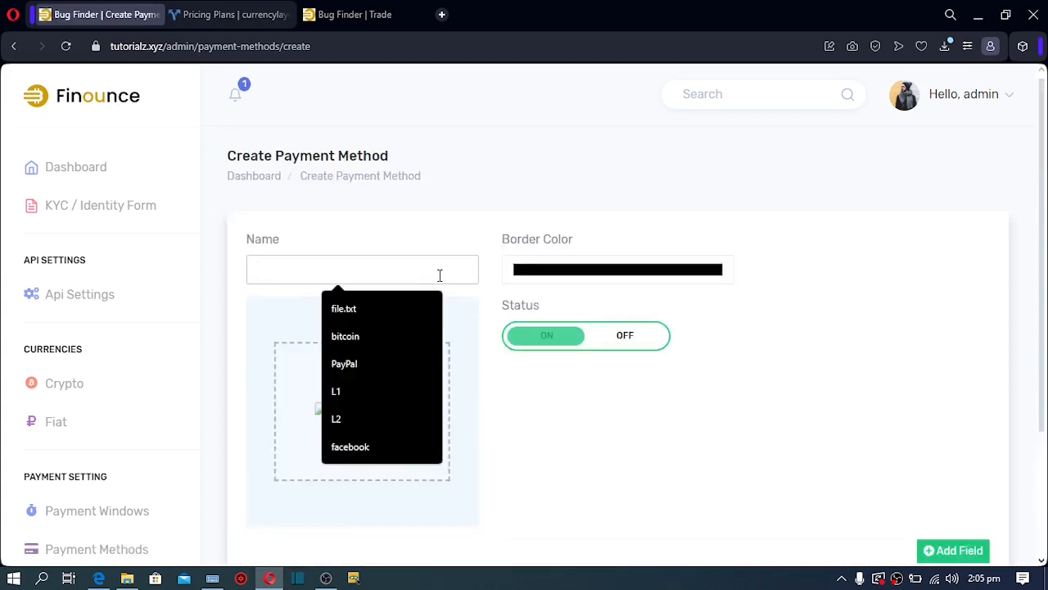
text(Bank)
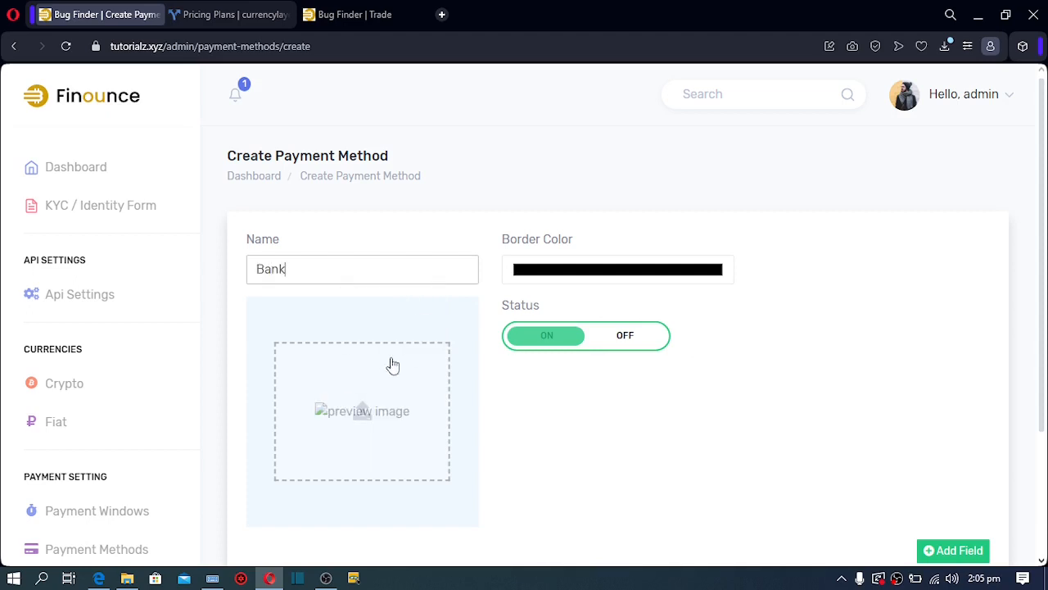
click(359, 432)
click(528, 434)
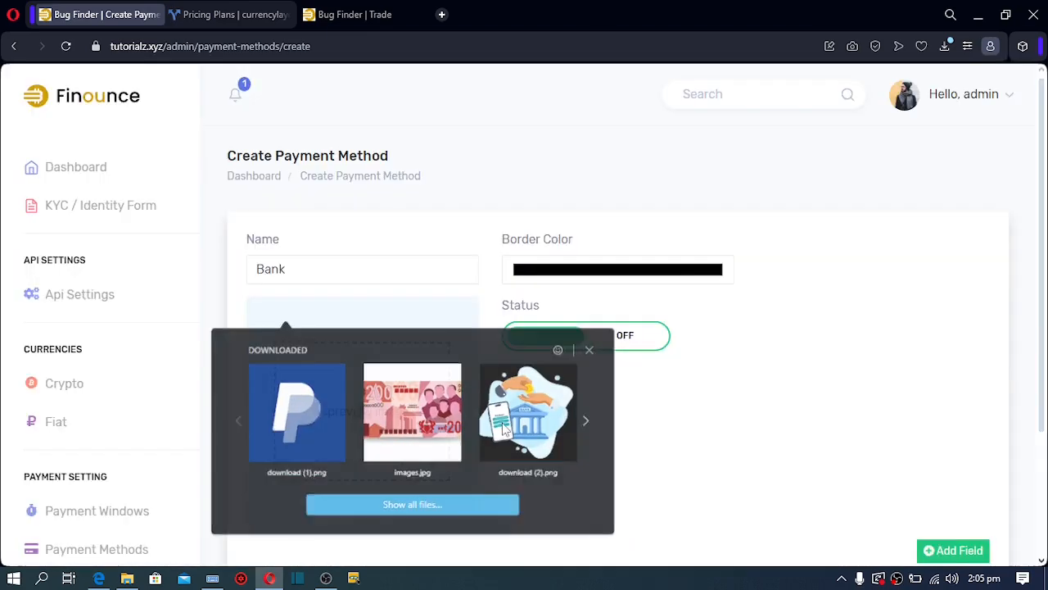
click(618, 271)
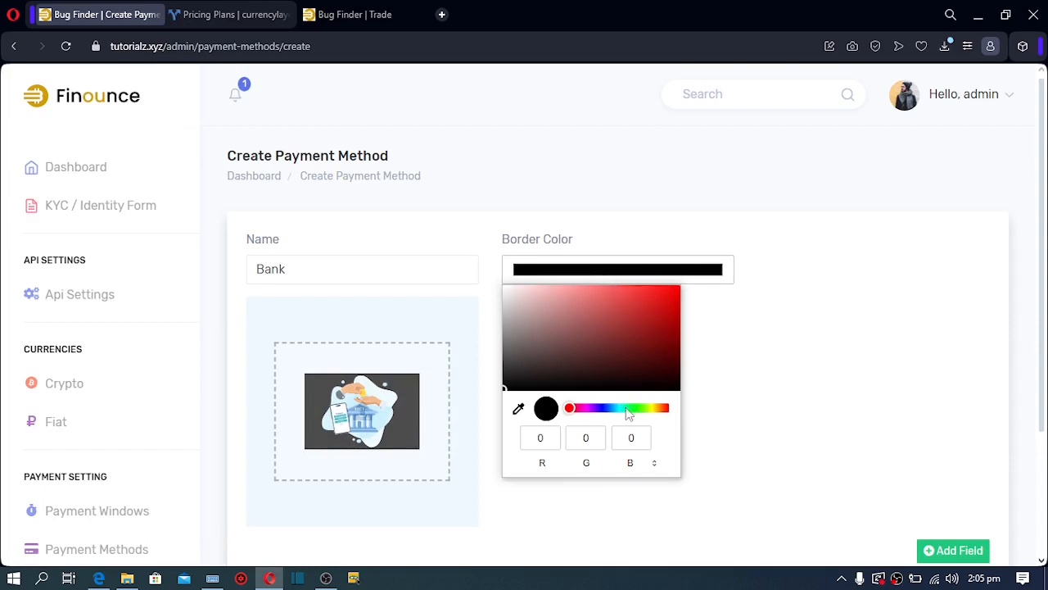
click(628, 408)
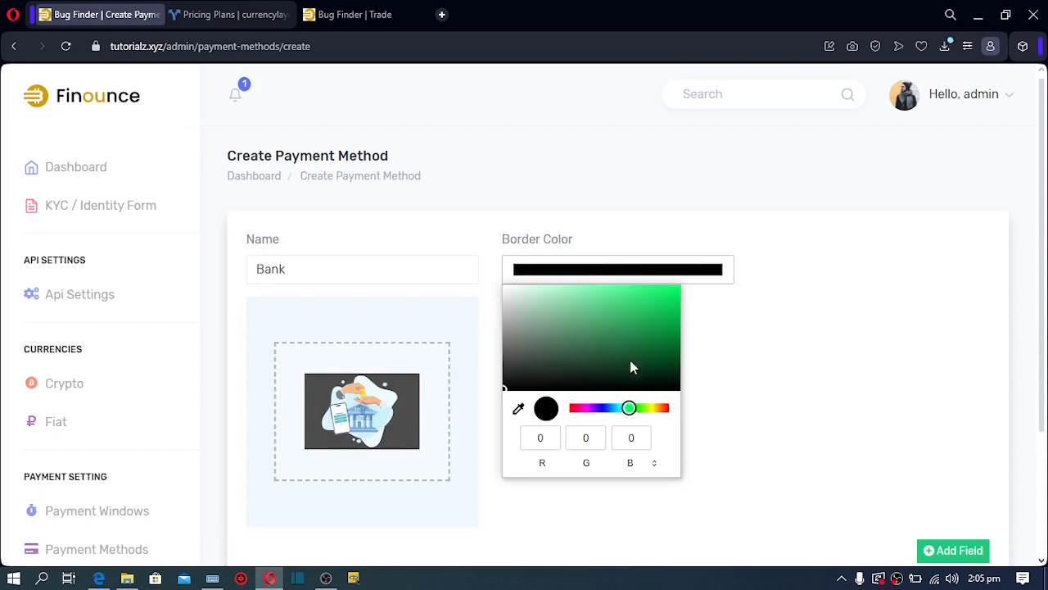
click(627, 297)
click(798, 402)
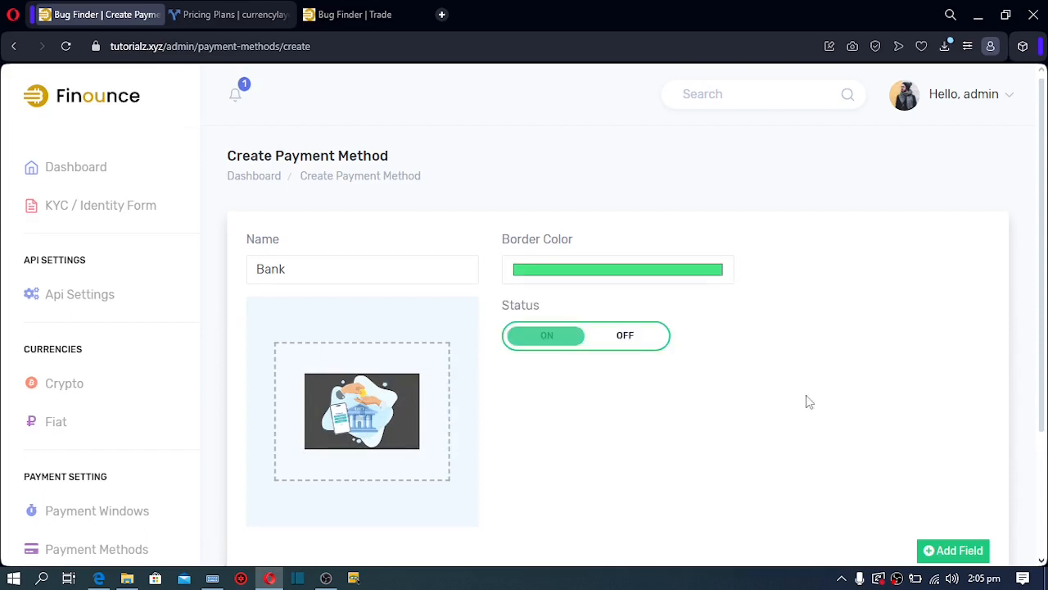
scroll(1044, 320, down, 2)
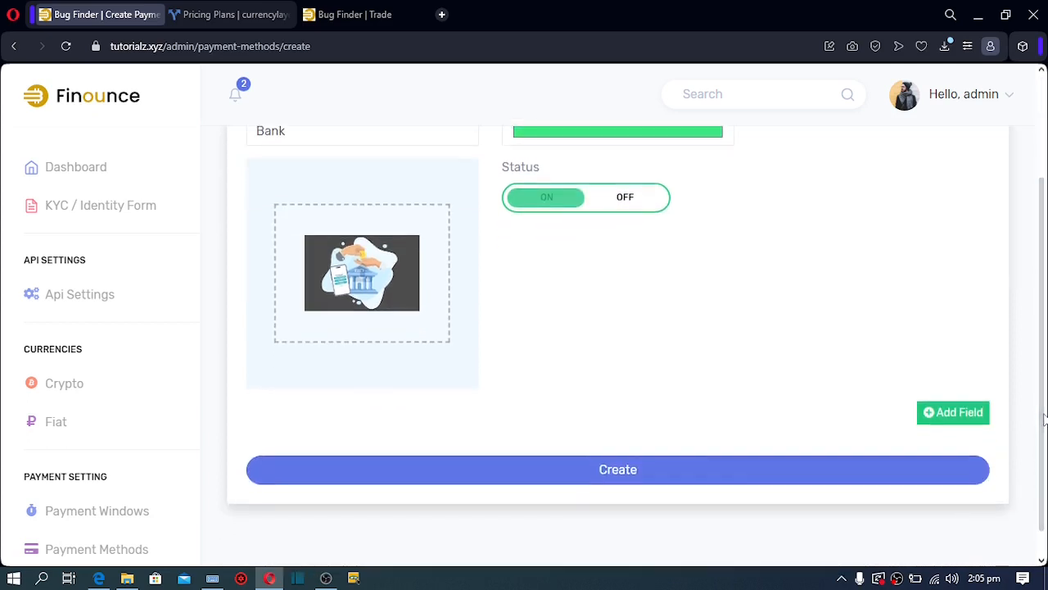
Add ACCOUNT NUMBER, BANK NAME and ACCOUNT NUMBER fields to Bank and create the method
click(958, 414)
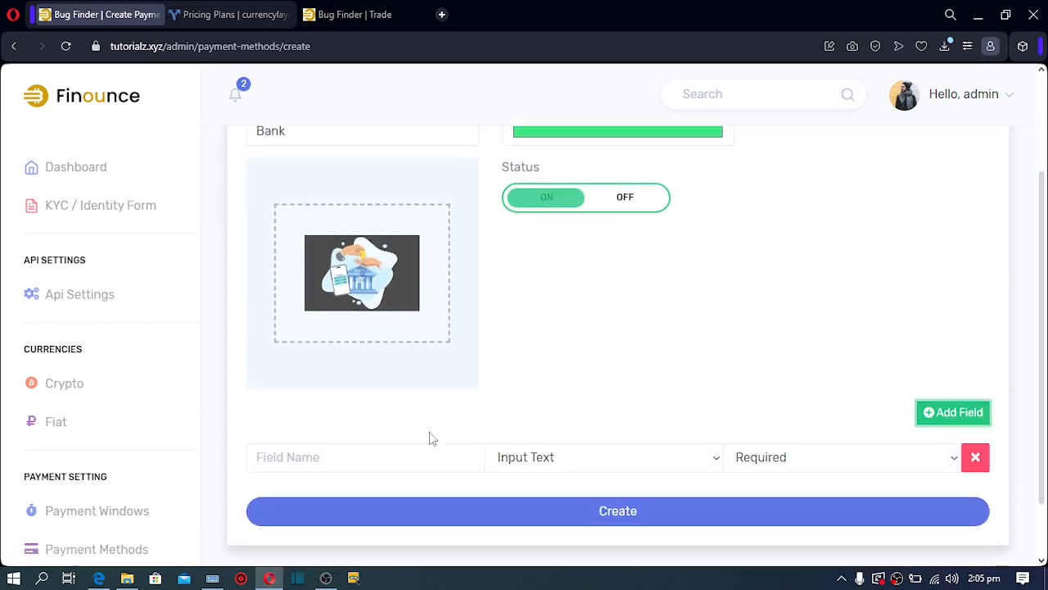
click(344, 450)
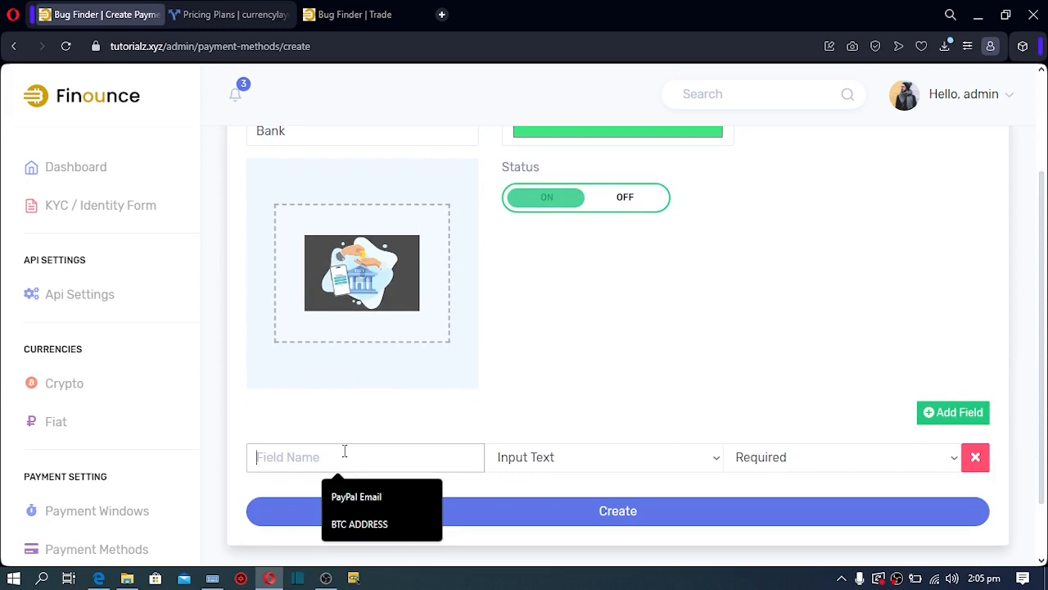
text(ACCOUNT N)
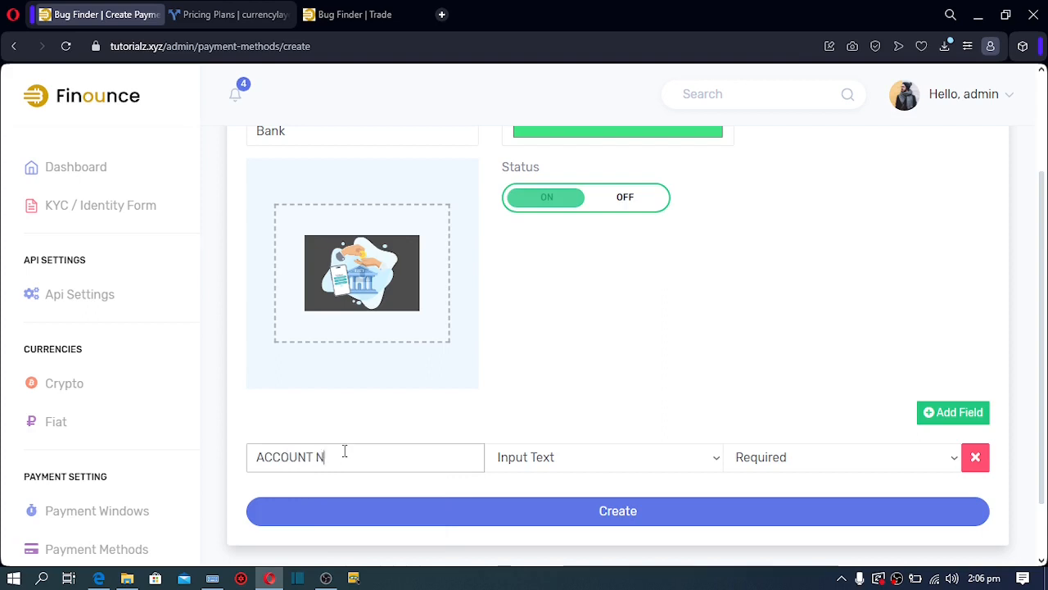
text(UMBER)
click(950, 416)
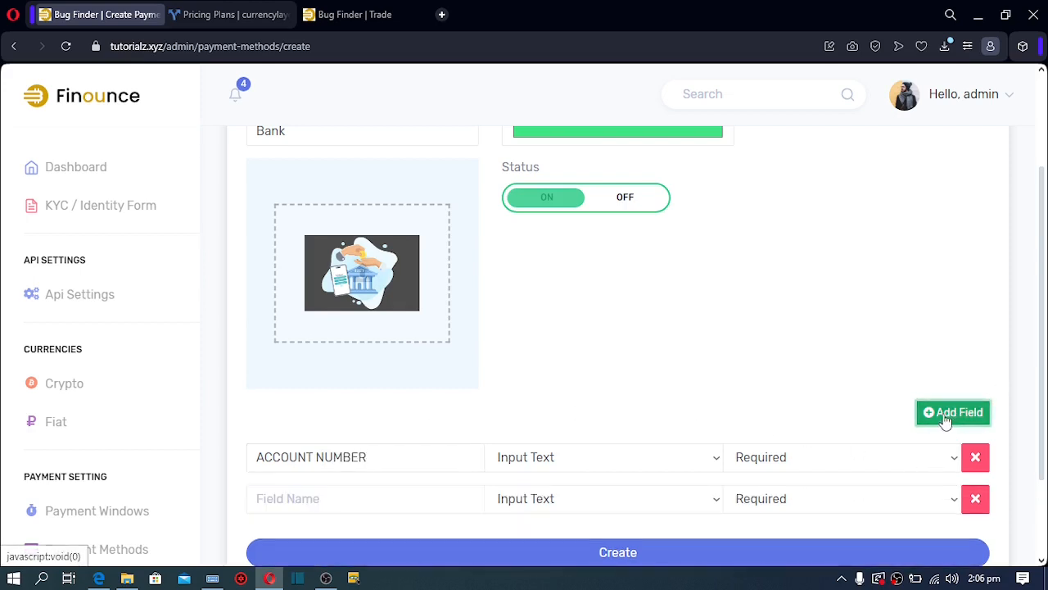
click(296, 494)
text(BANK NAME)
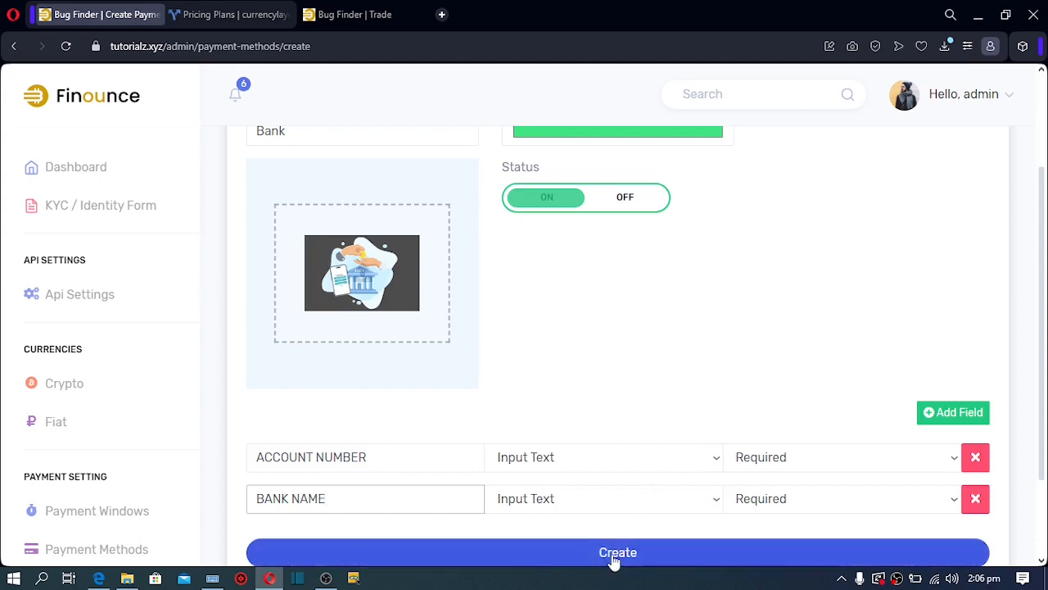
click(946, 413)
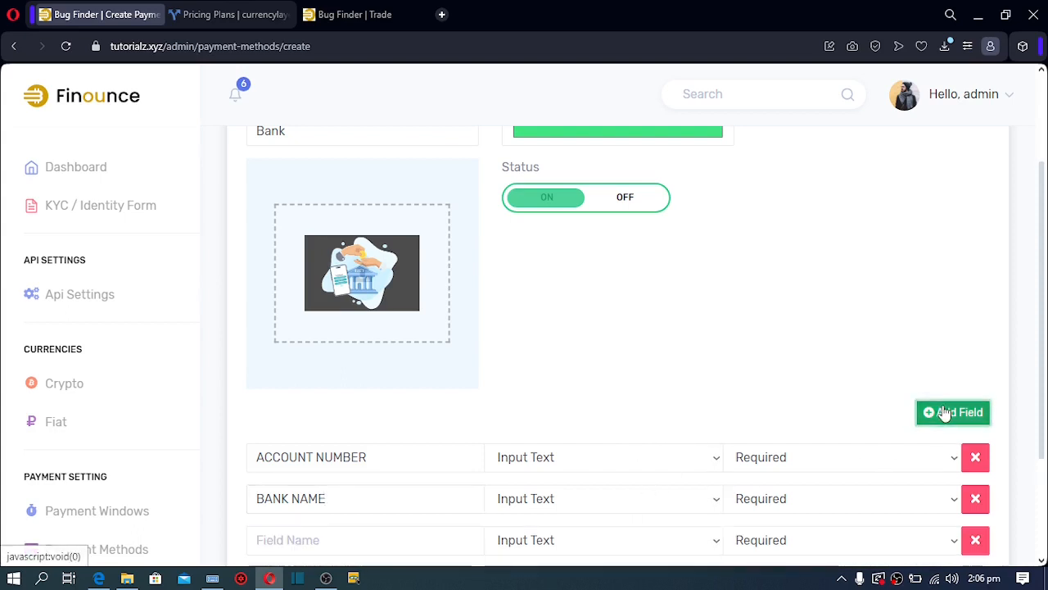
click(304, 541)
text(ACCOU)
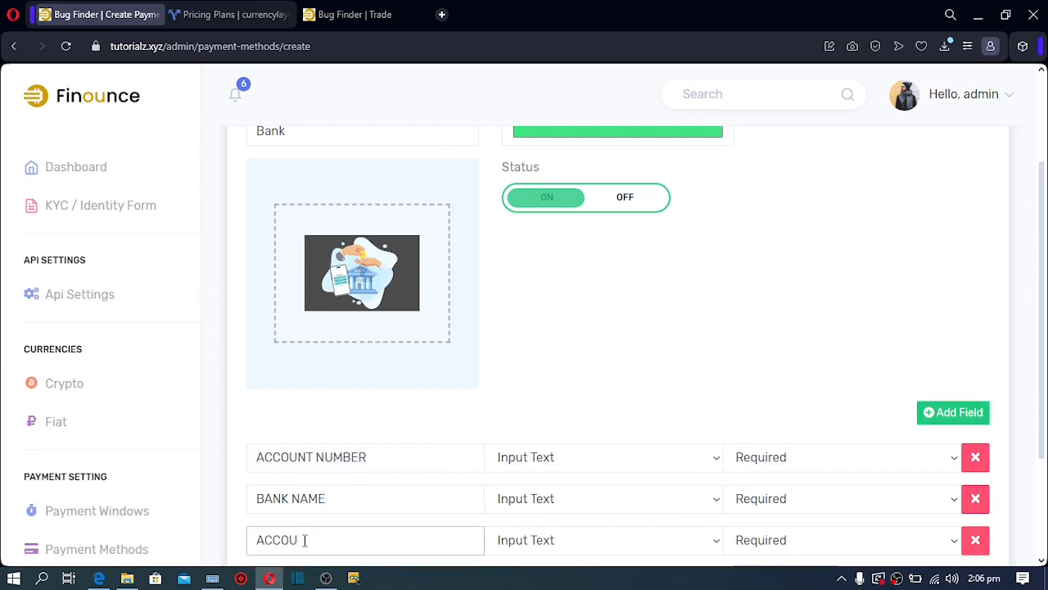
text(NT NUMBER)
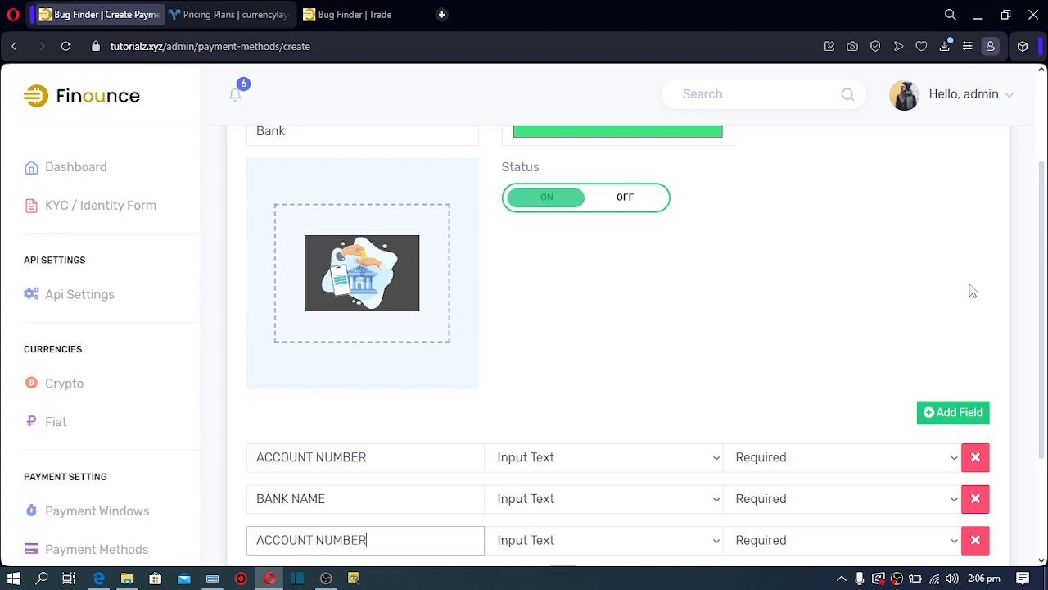
scroll(1042, 296, down, 2)
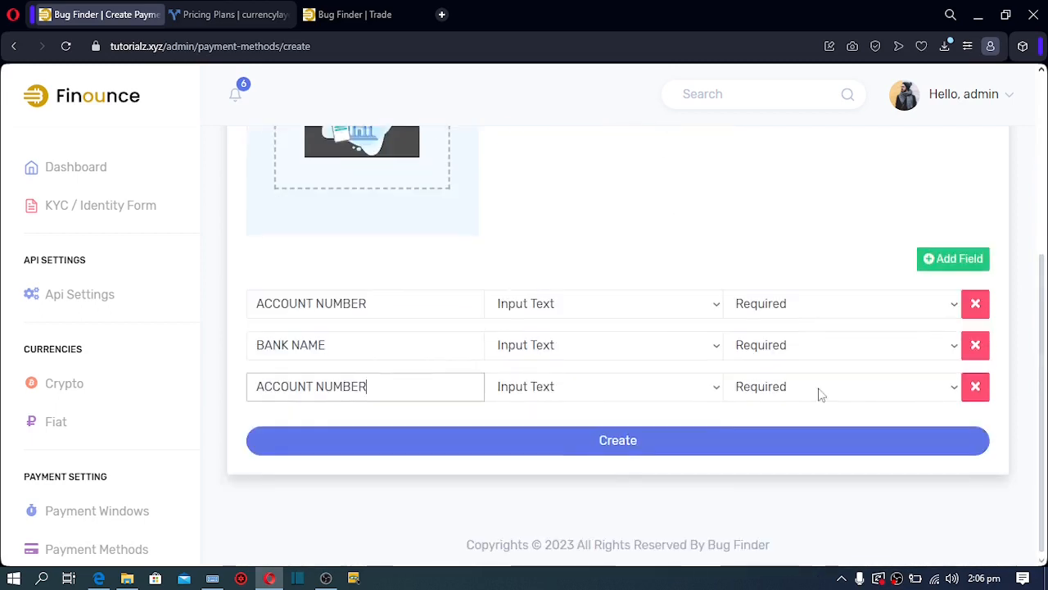
click(554, 454)
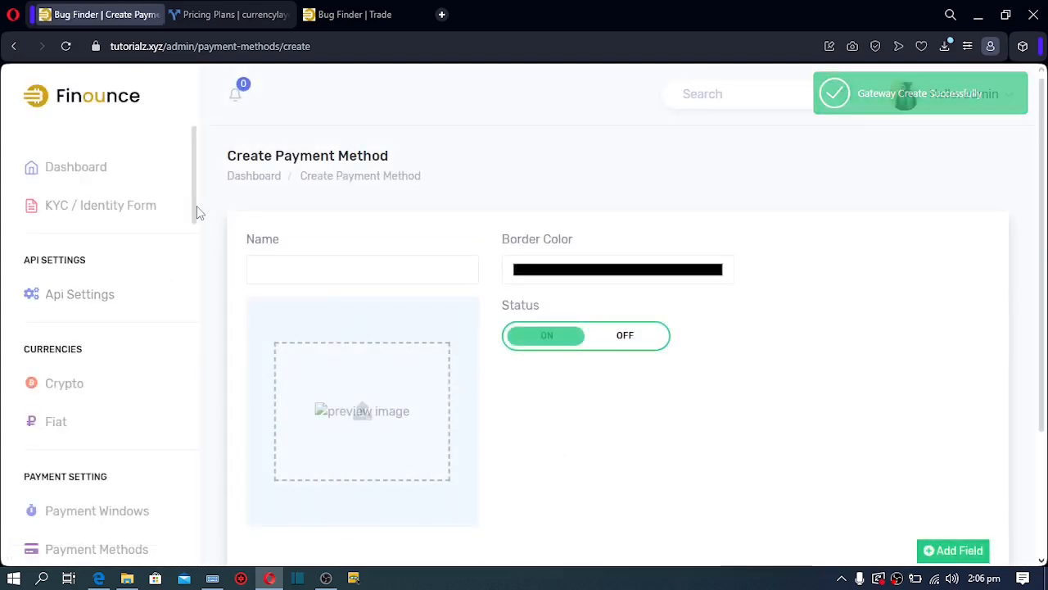
Switch Coinbase's Test Environment on, then return to the Withdraw Method list
scroll(196, 232, down, 3)
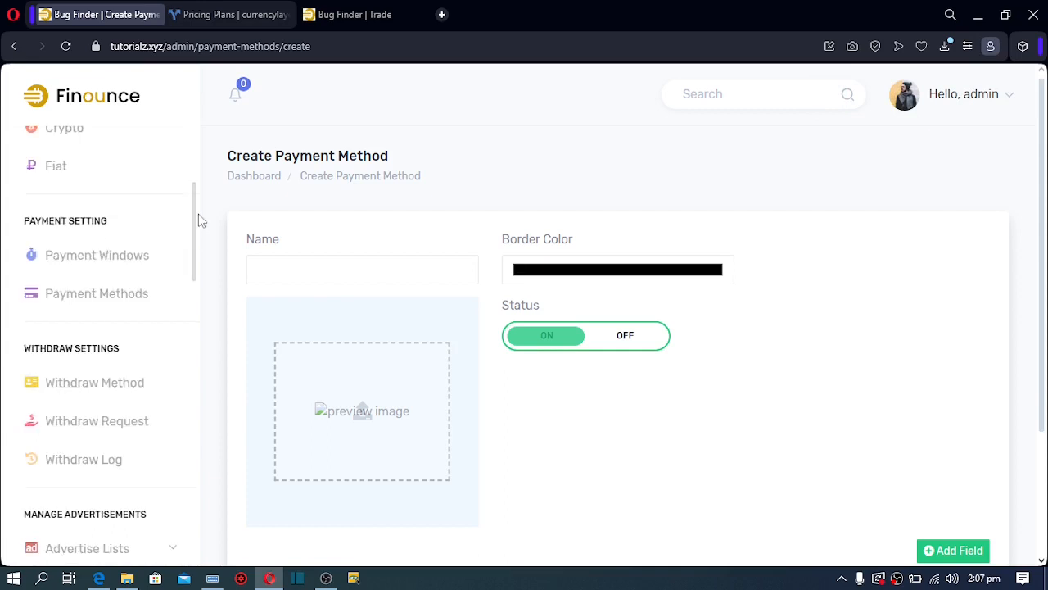
click(106, 389)
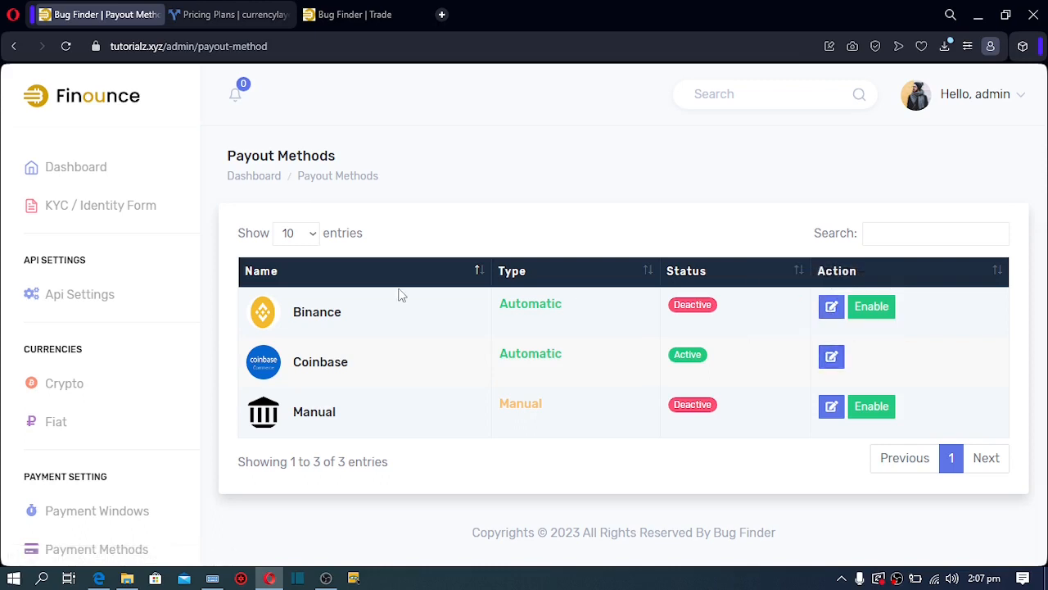
click(832, 358)
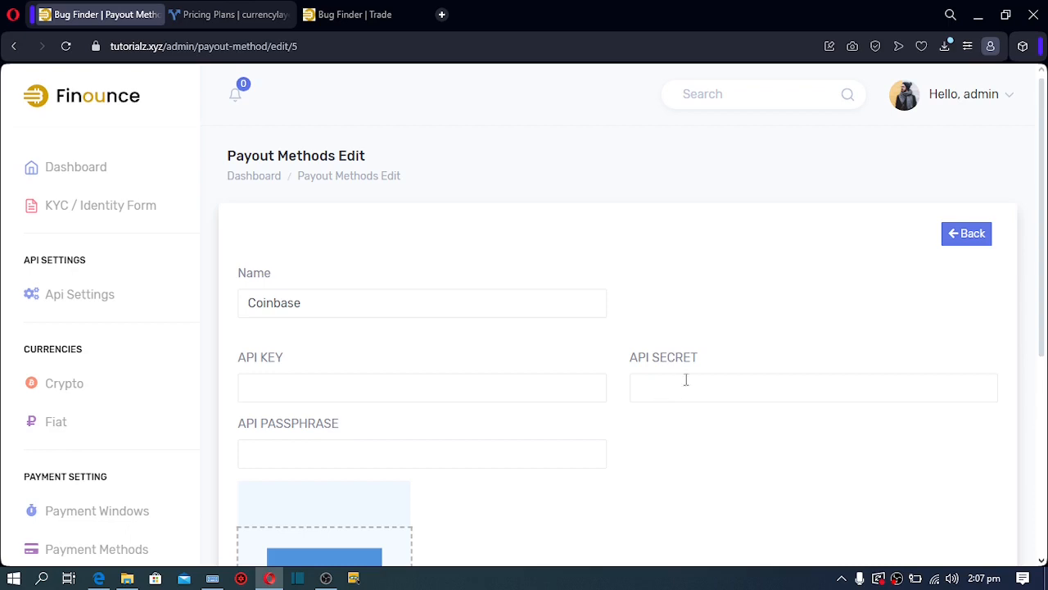
drag(1041, 261, 1042, 312)
scroll(819, 391, down, 3)
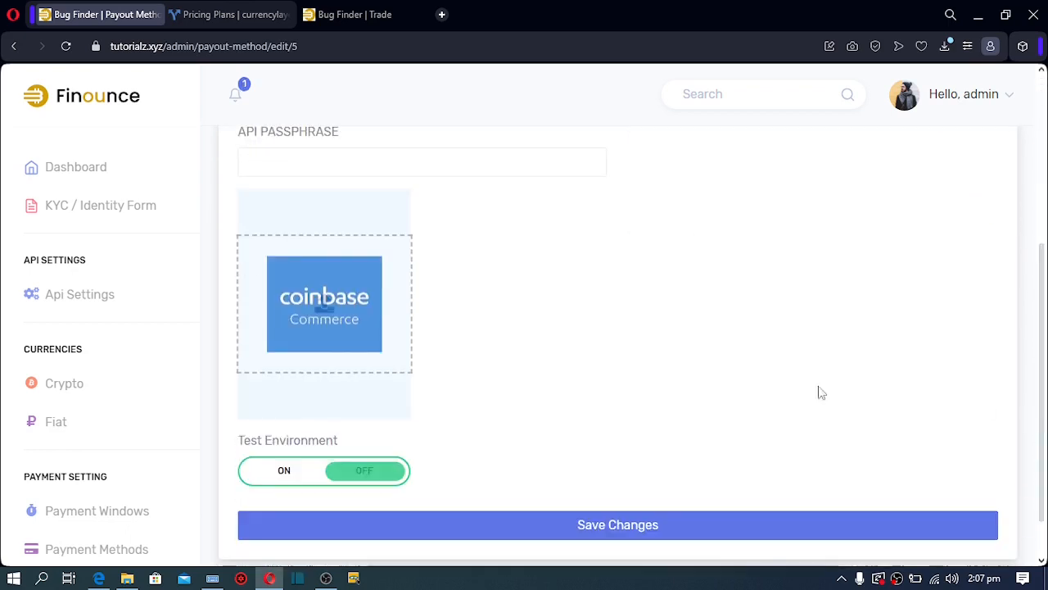
click(283, 471)
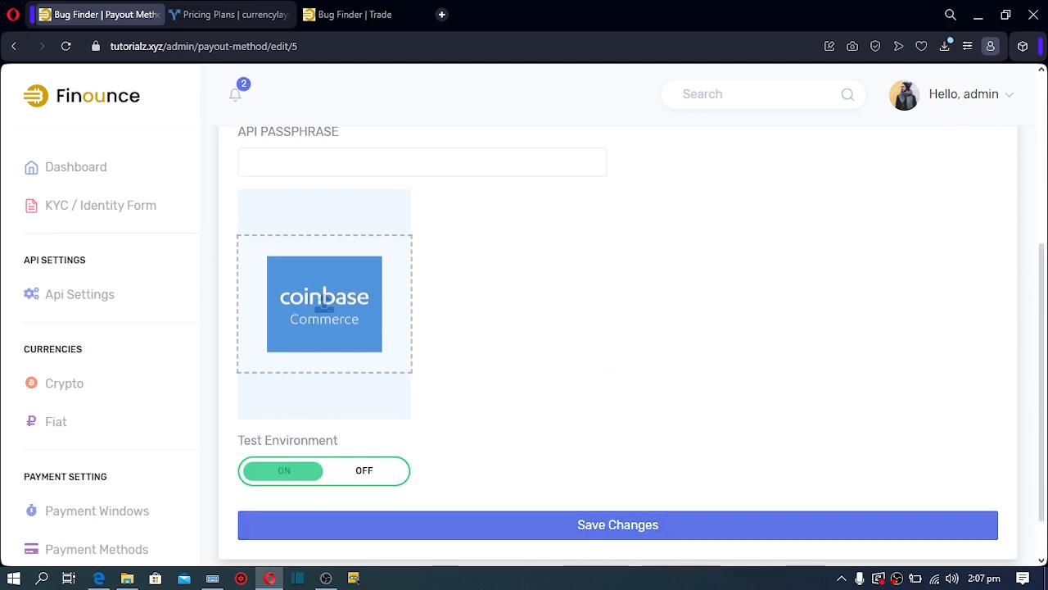
scroll(1045, 313, up, 3)
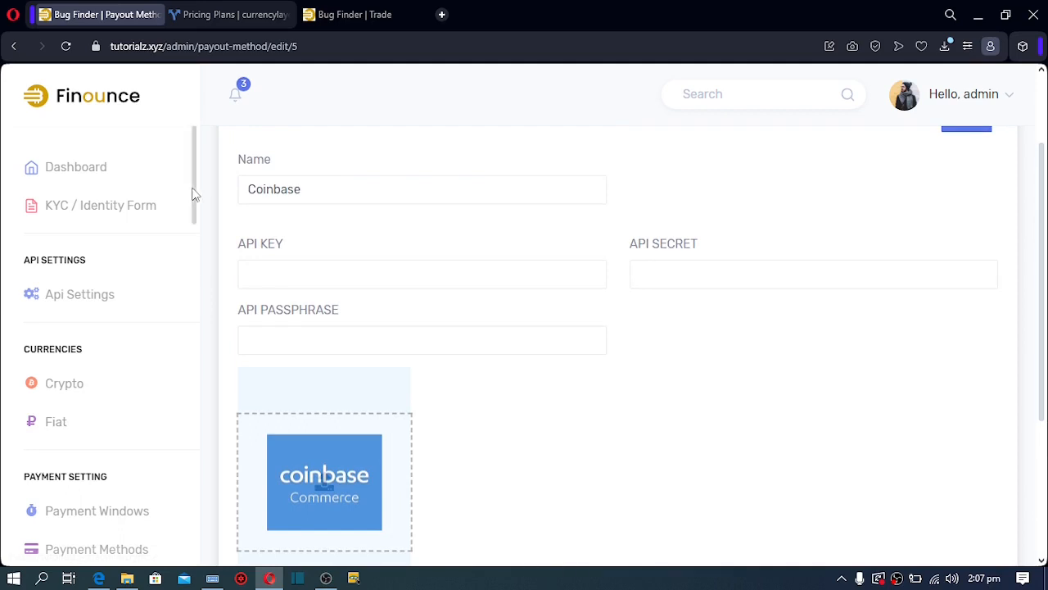
drag(195, 194, 194, 265)
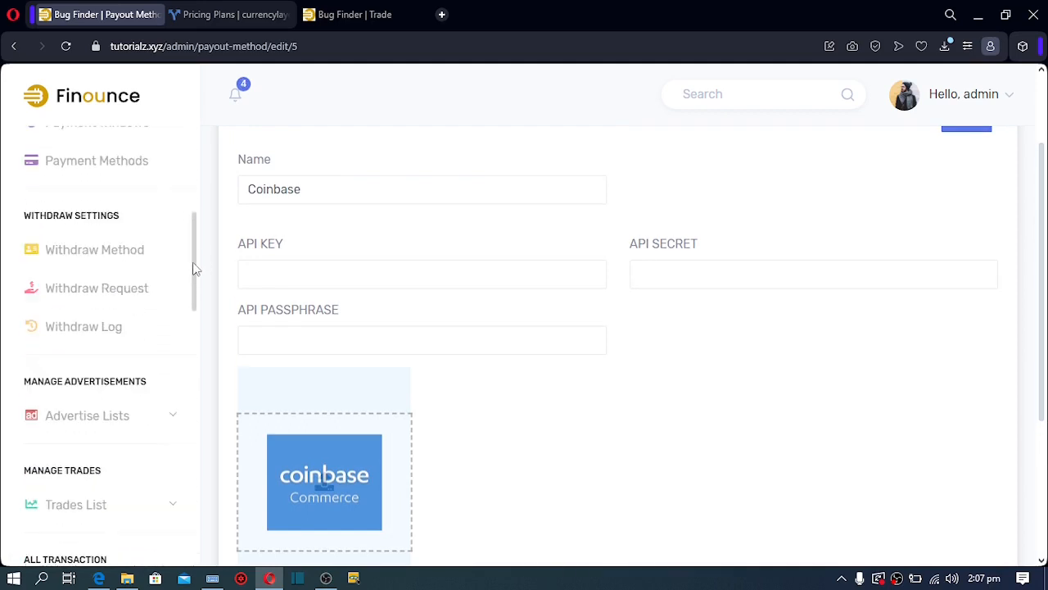
click(119, 256)
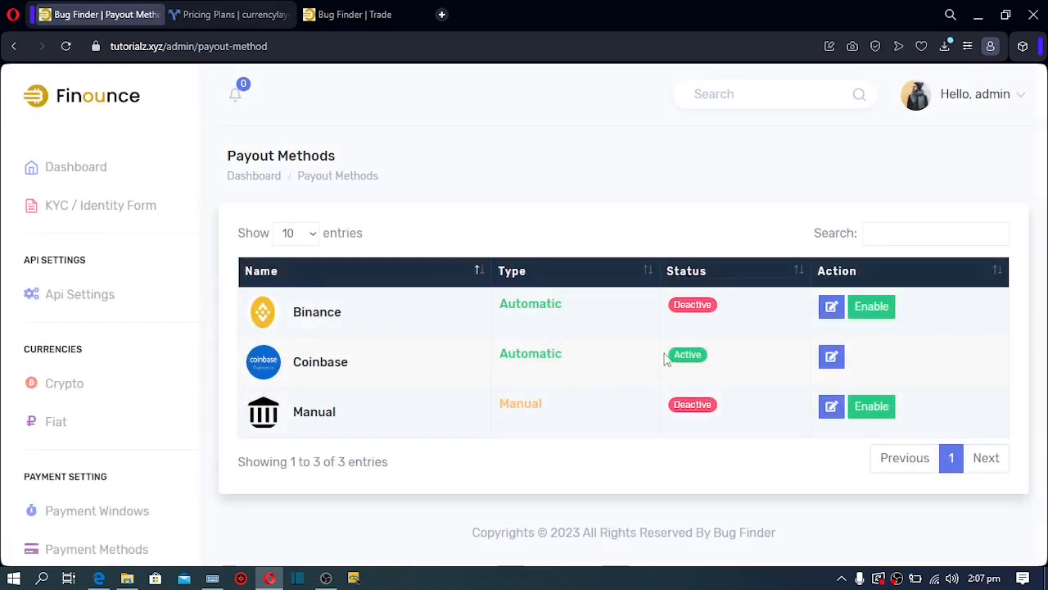
Enable the Manual payout method and save it with the download (2).png bank image
click(863, 413)
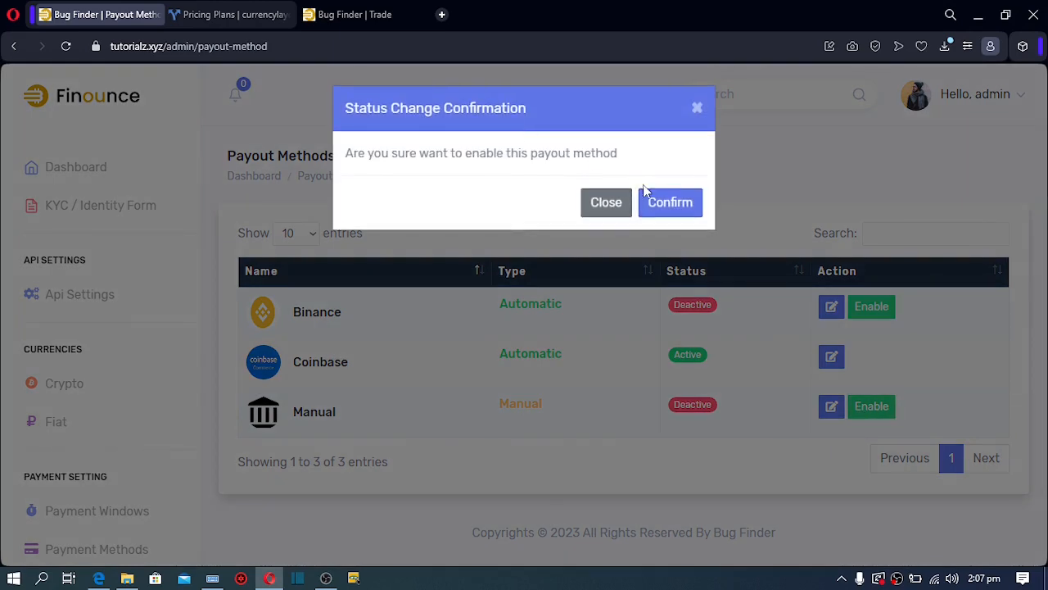
click(660, 205)
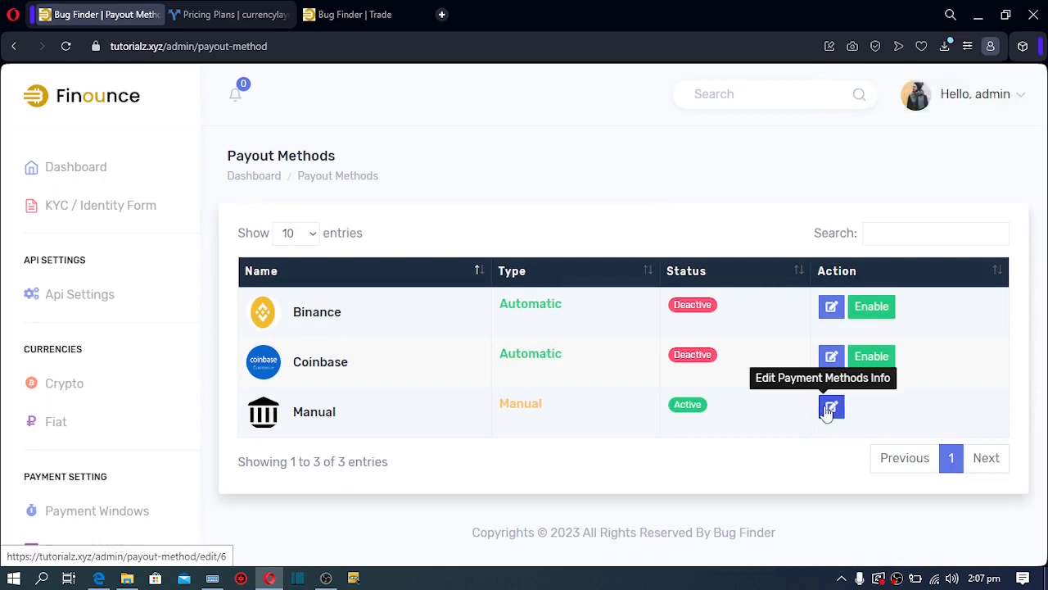
click(829, 409)
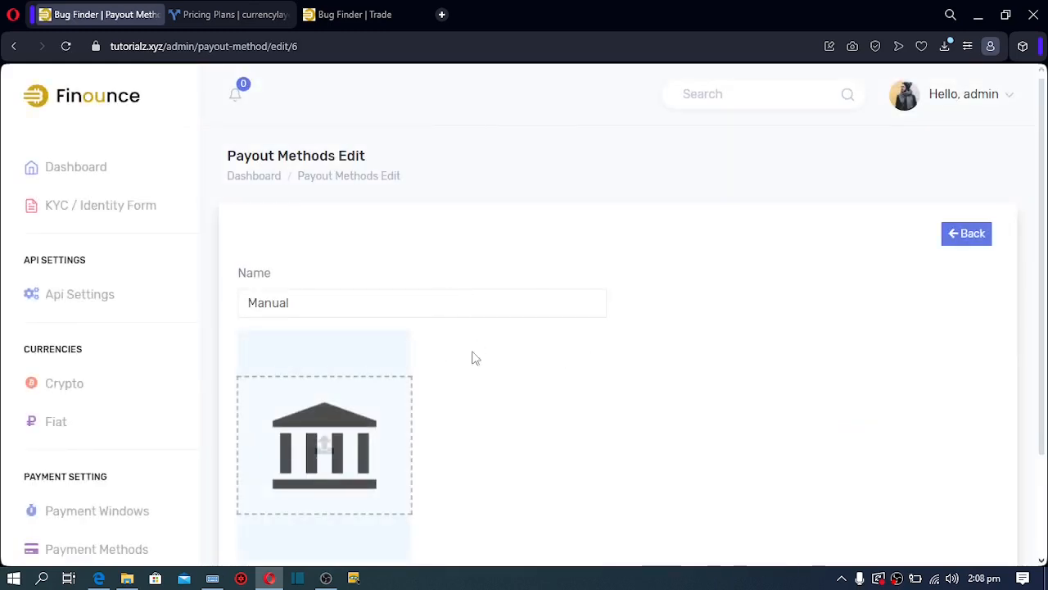
scroll(1043, 296, down, 3)
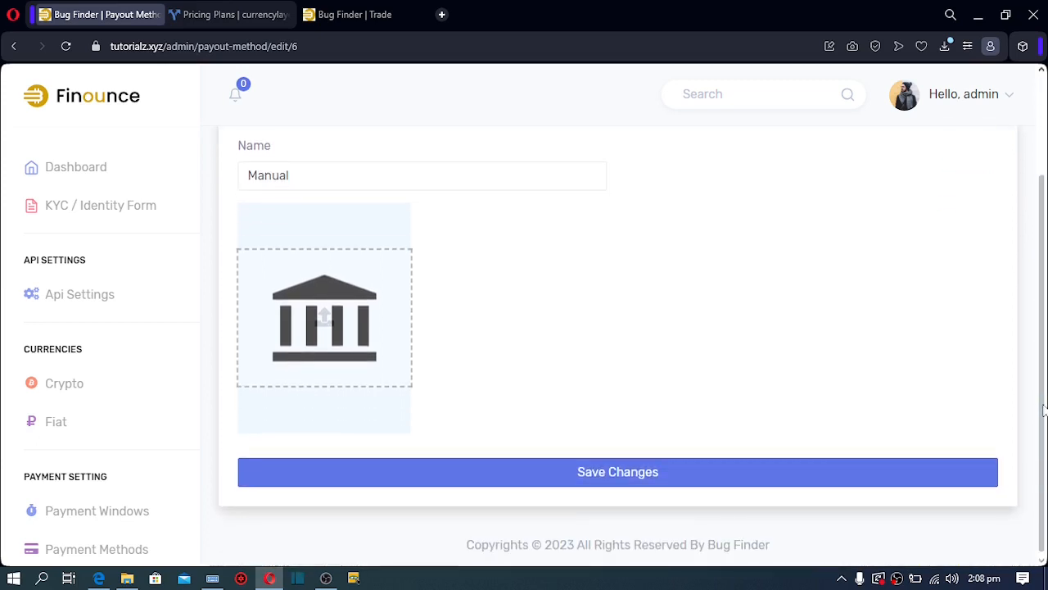
click(292, 337)
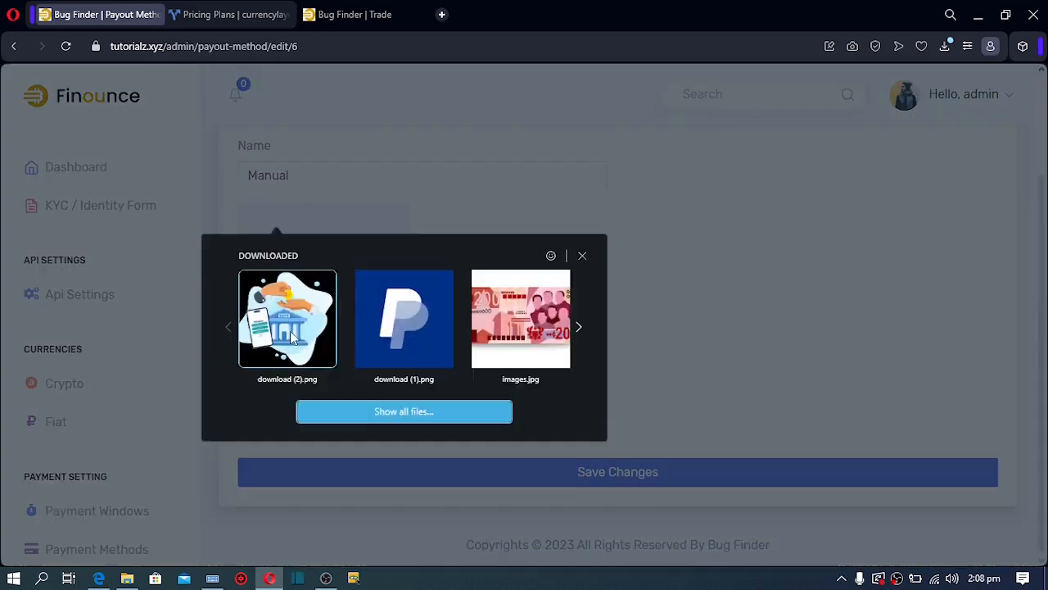
click(290, 332)
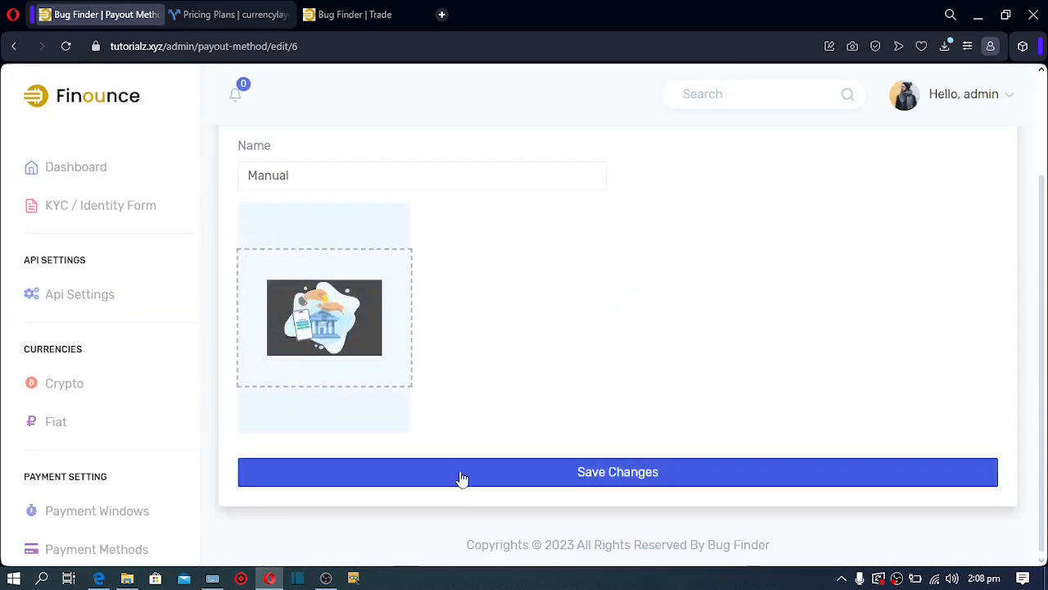
click(464, 483)
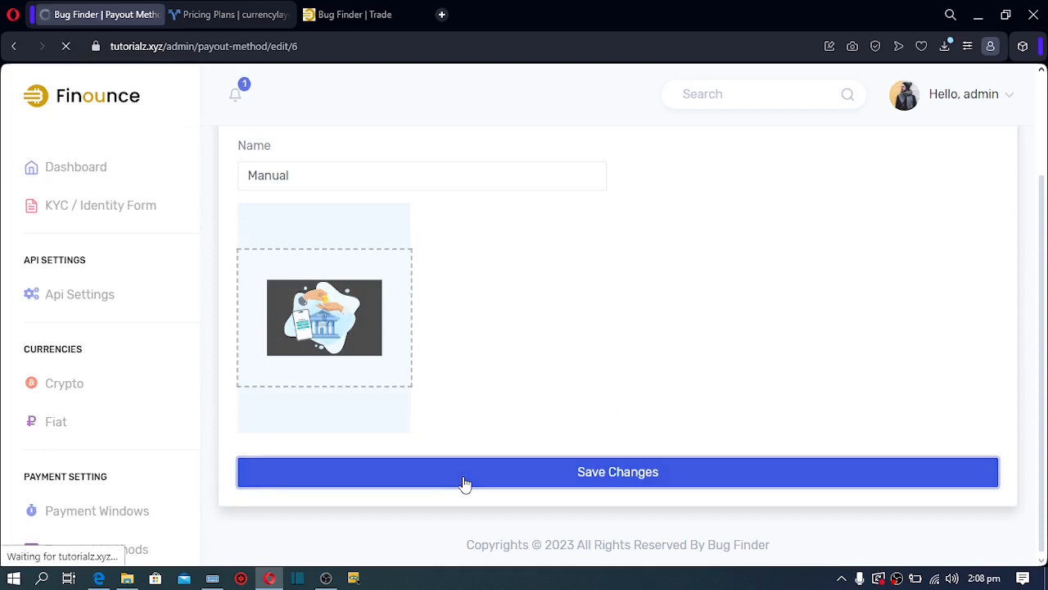
double_click(248, 315)
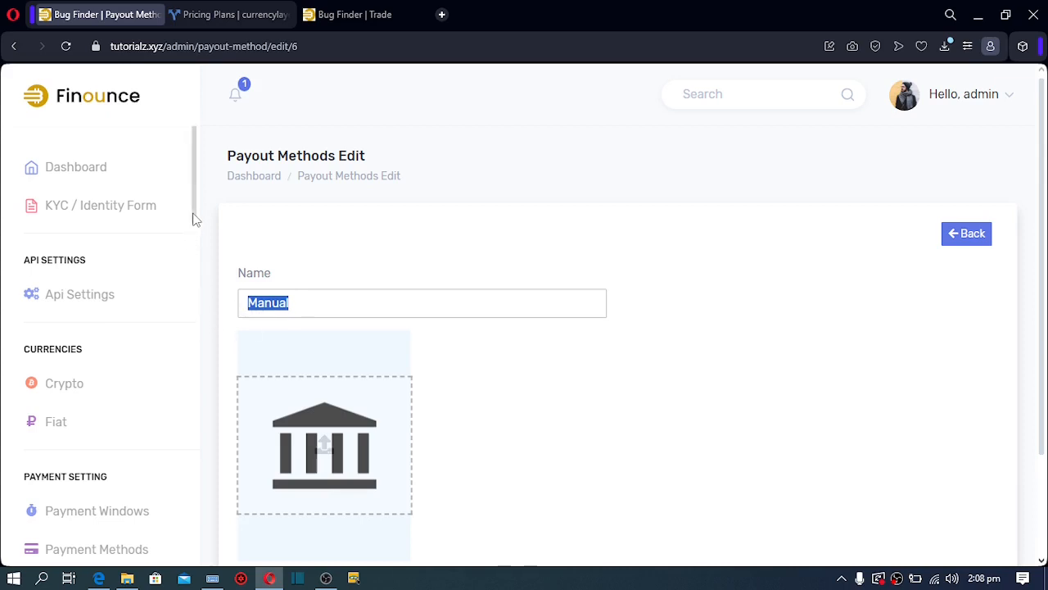
drag(194, 220, 194, 495)
In Basic Controls, change the Site Title to HERE
click(74, 340)
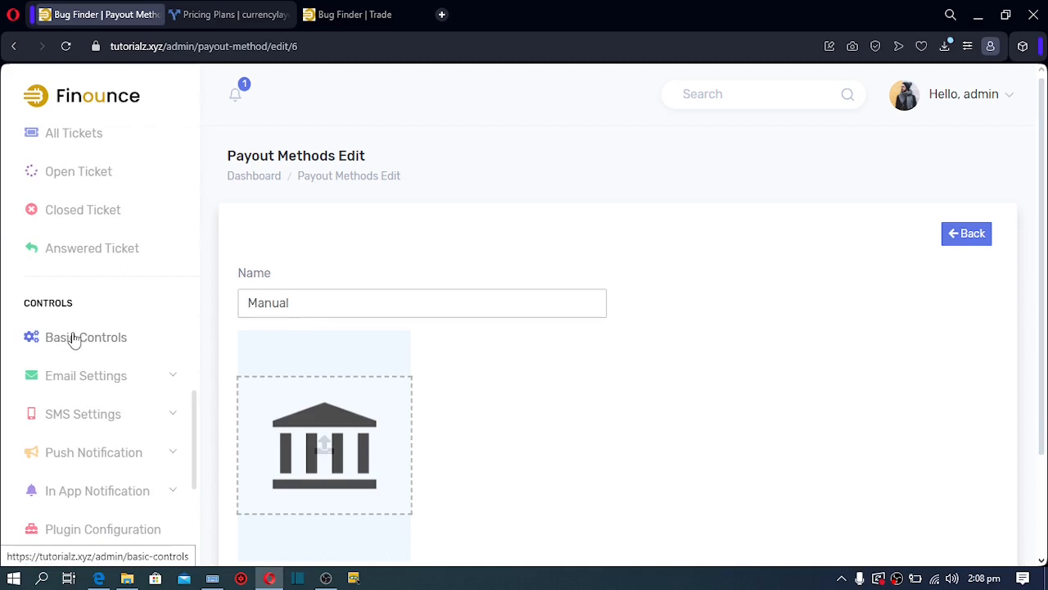
click(73, 340)
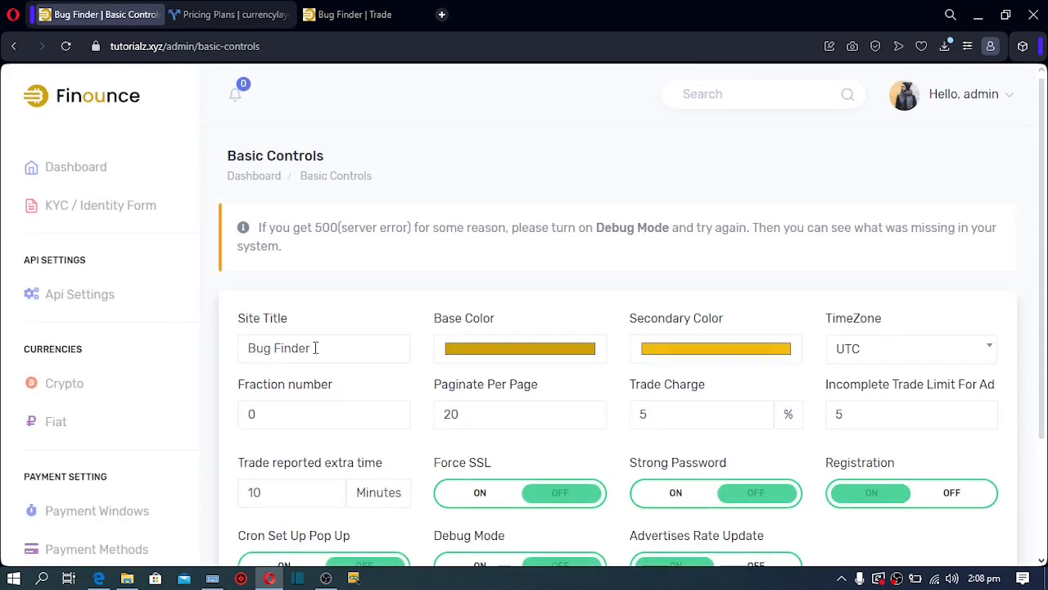
drag(315, 348, 232, 352)
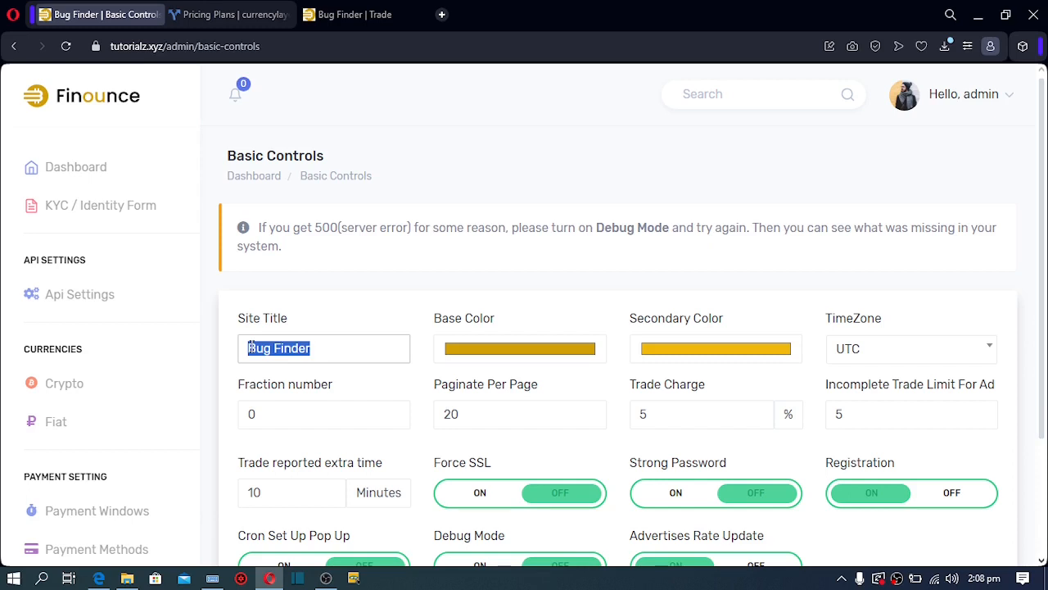
text(HERE)
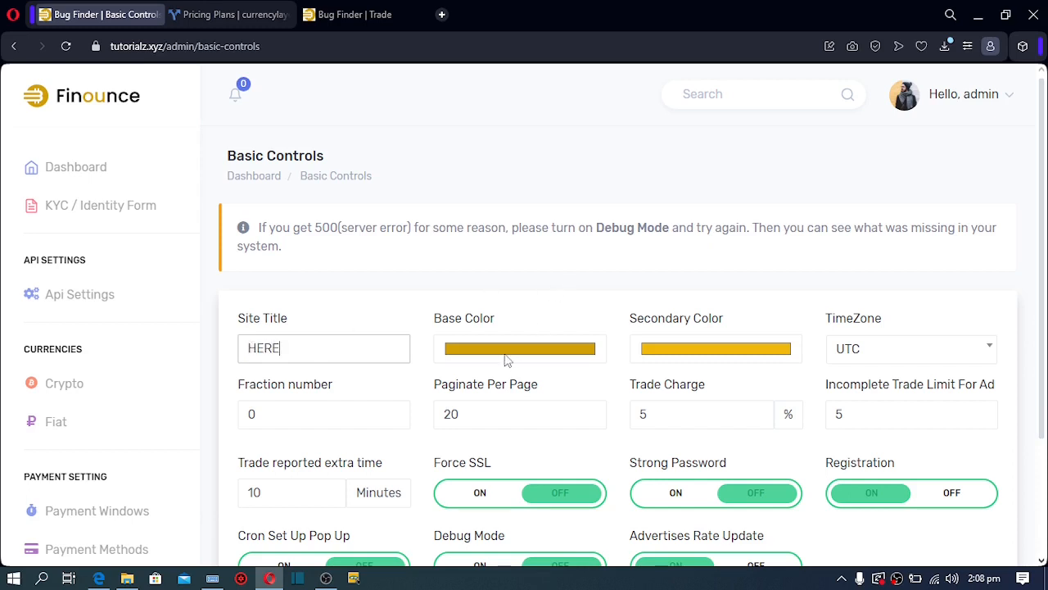
Set both the Base and Secondary colours to blue shades
click(507, 355)
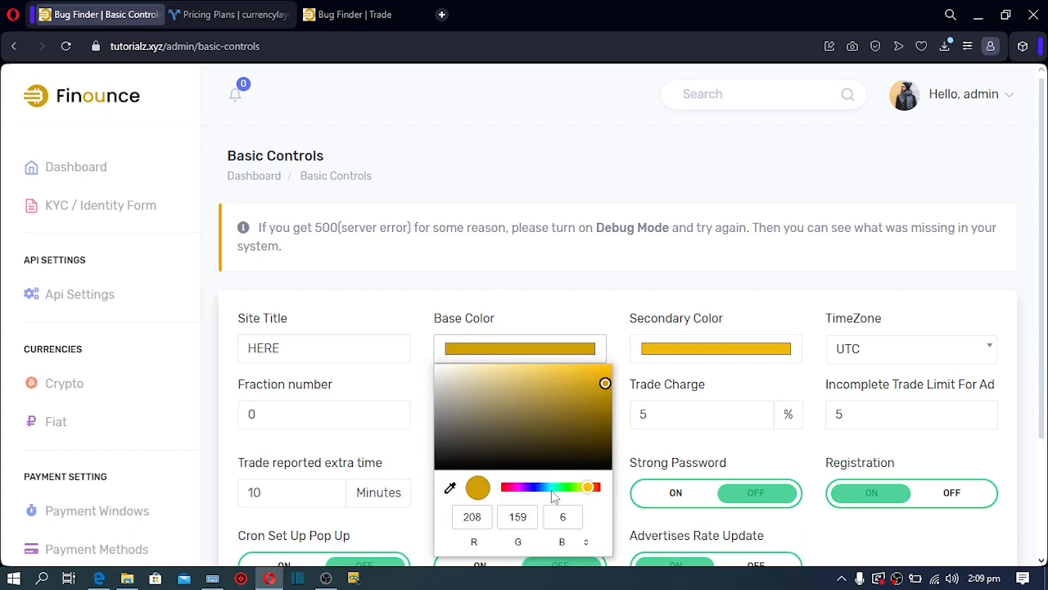
click(549, 490)
click(571, 373)
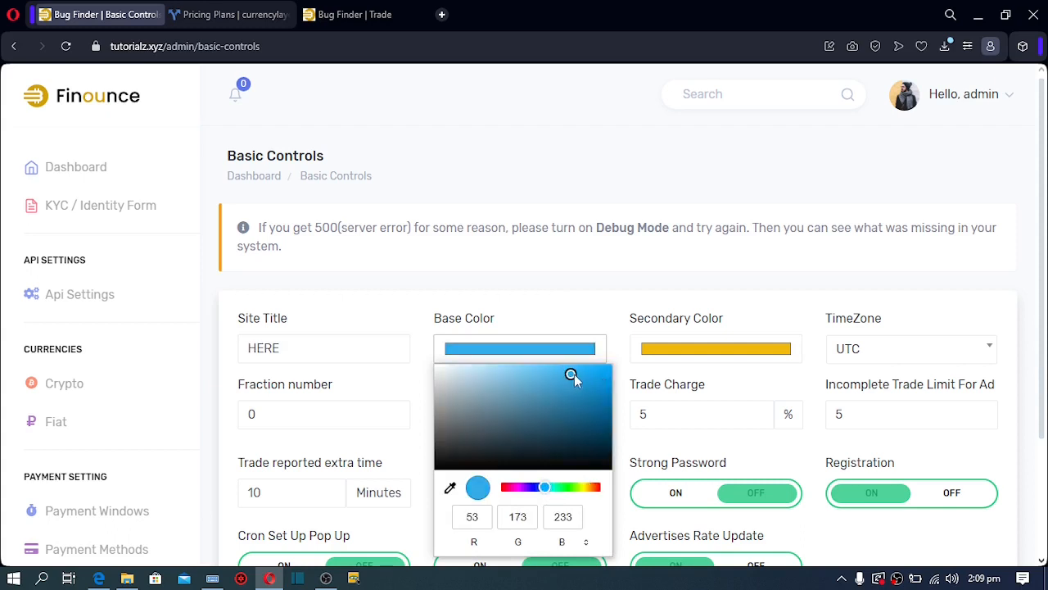
click(702, 349)
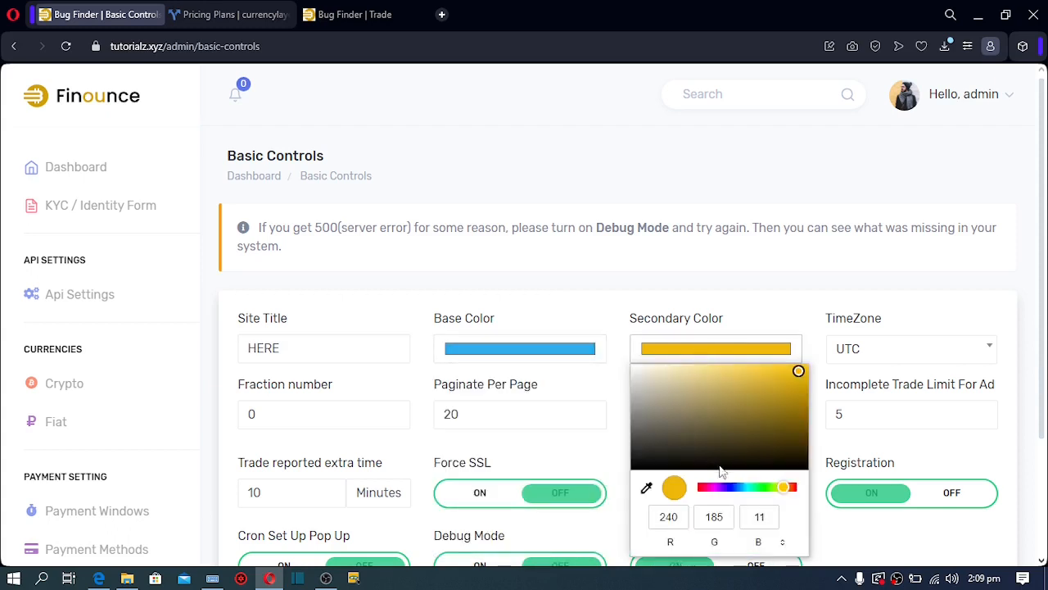
click(738, 488)
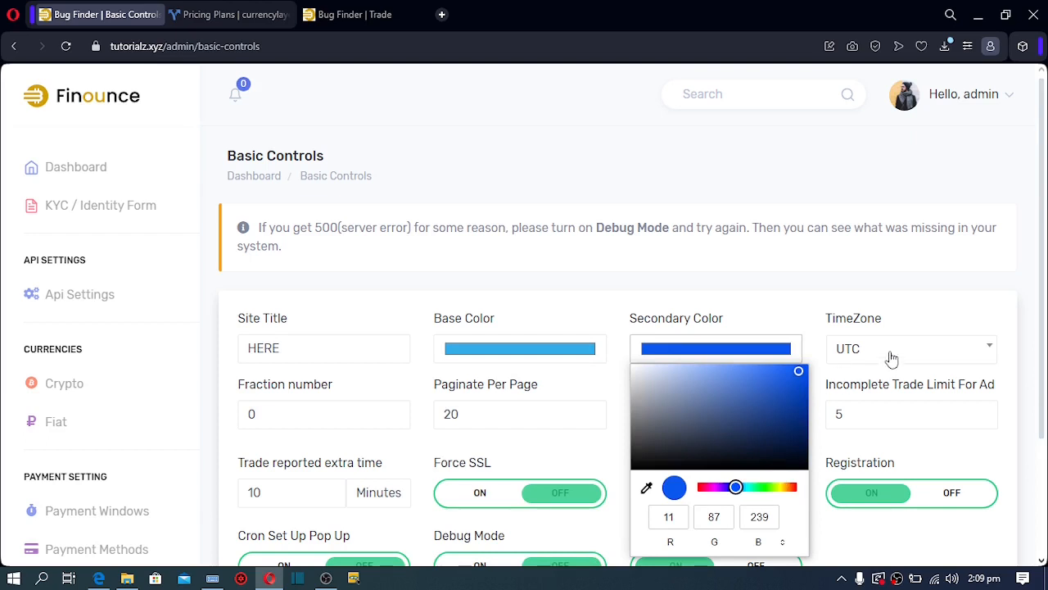
Turn on Strong Password and Force SSL
drag(1043, 207, 1044, 286)
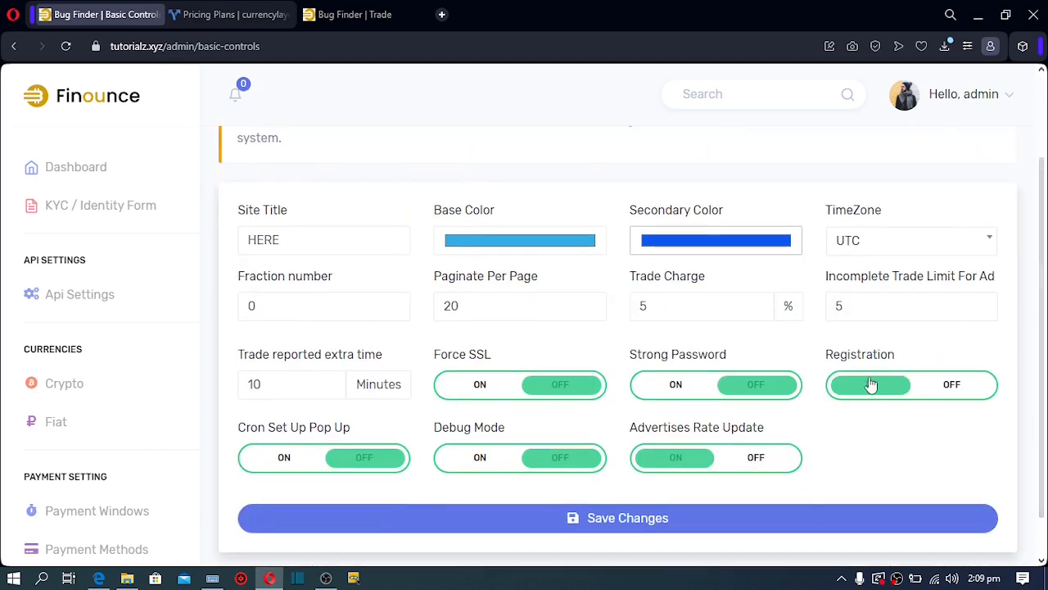
click(675, 388)
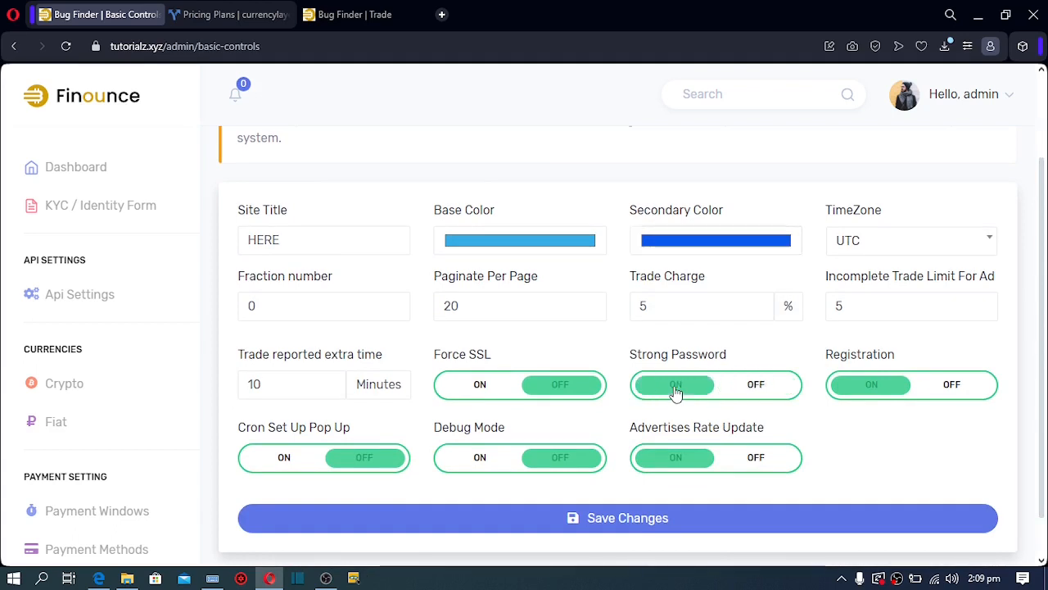
click(479, 387)
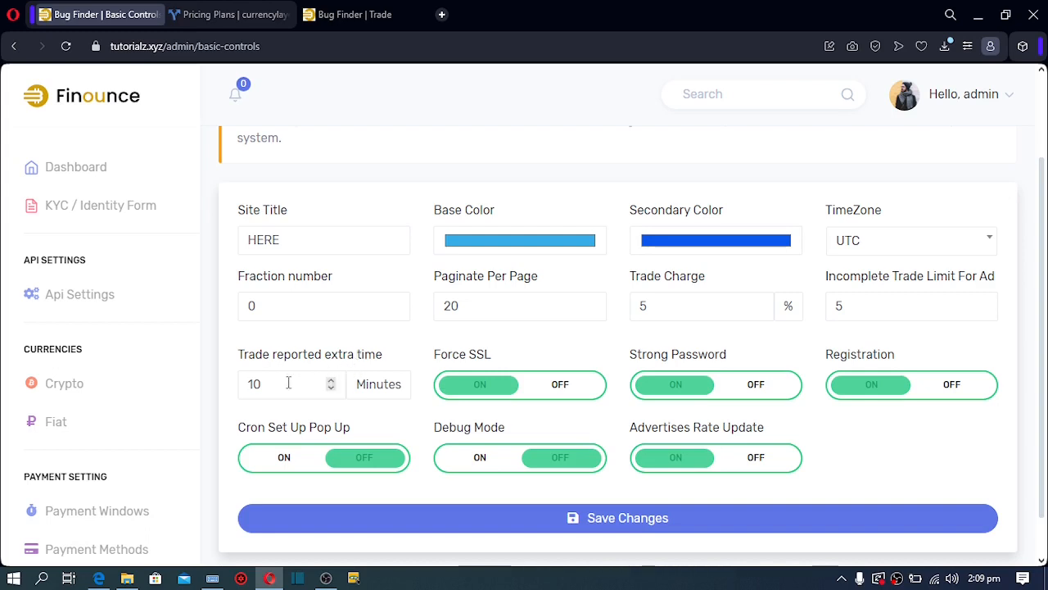
drag(288, 383, 221, 397)
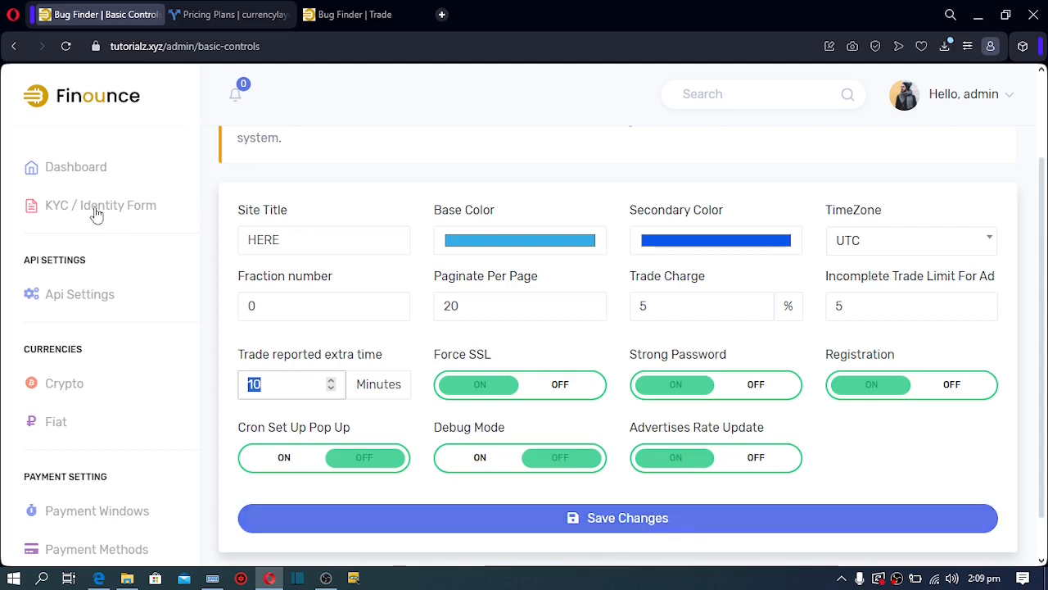
Change the Trade Charge to 24.998 %
scroll(199, 246, down, 4)
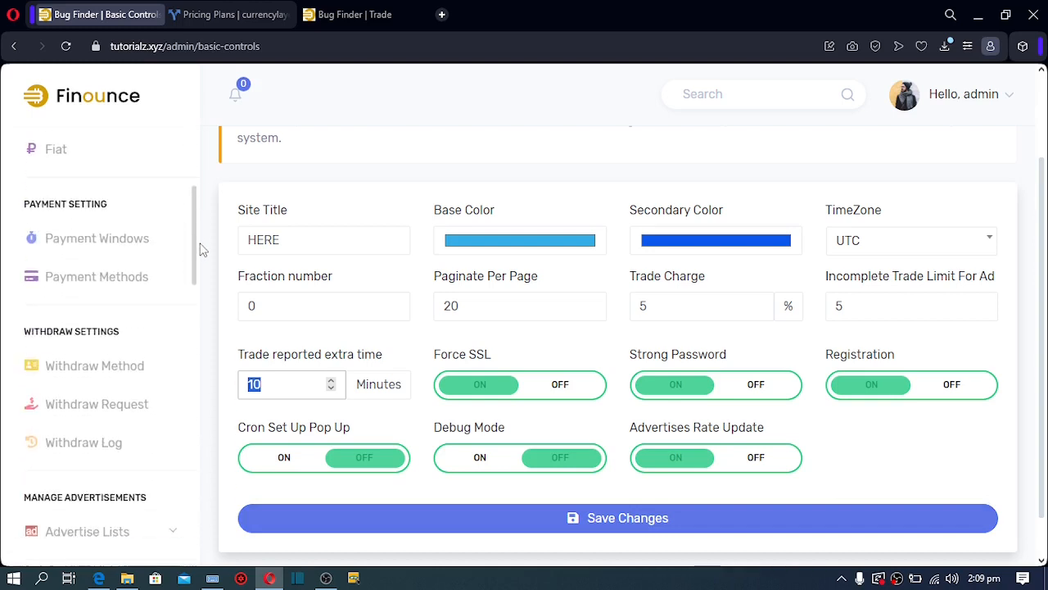
scroll(202, 260, down, 1)
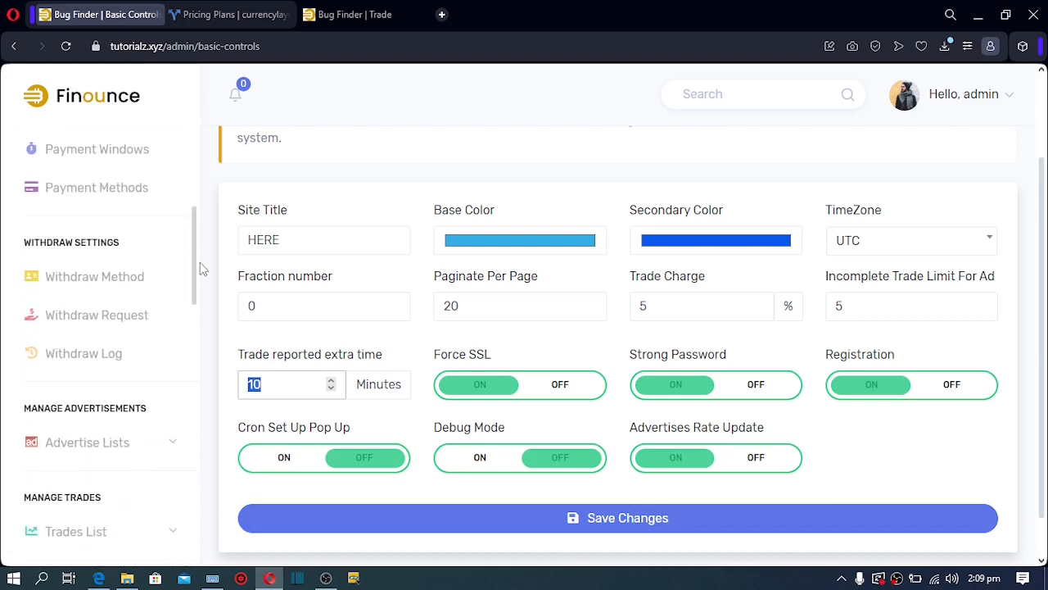
click(658, 314)
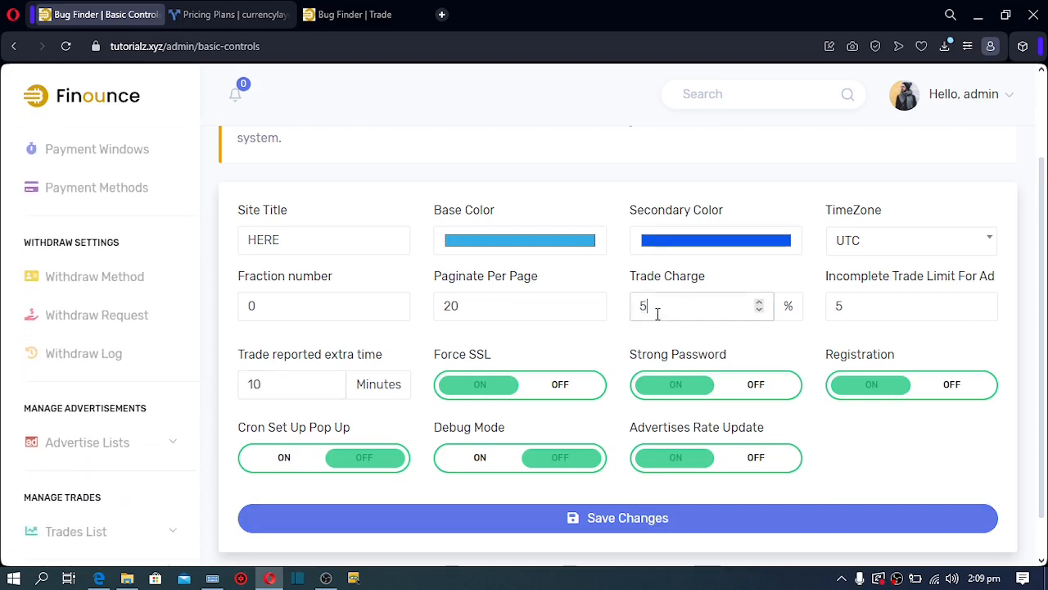
drag(653, 311, 642, 310)
text(25)
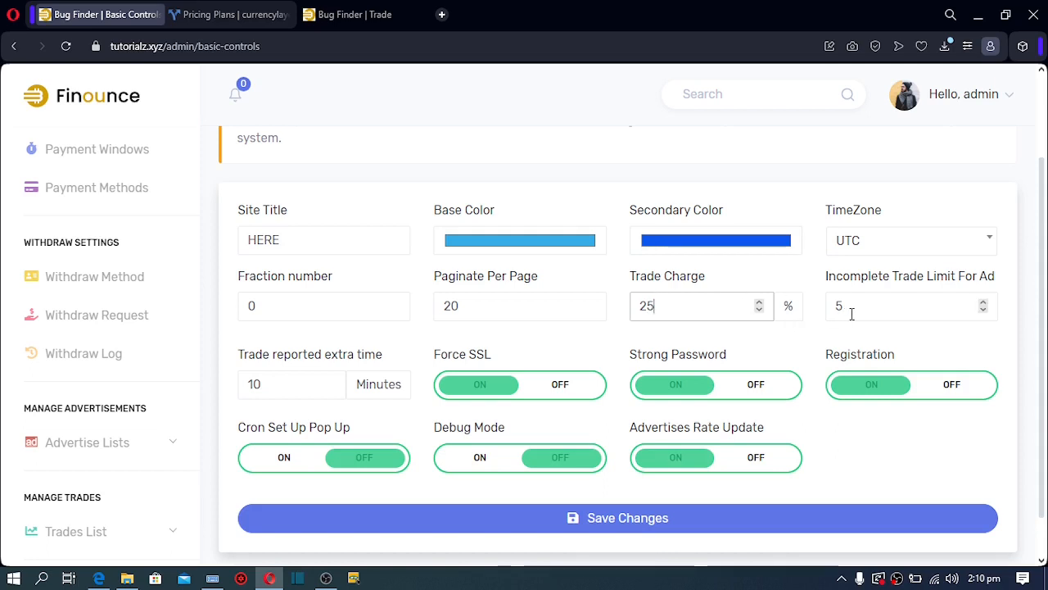
double_click(759, 311)
drag(704, 307, 505, 298)
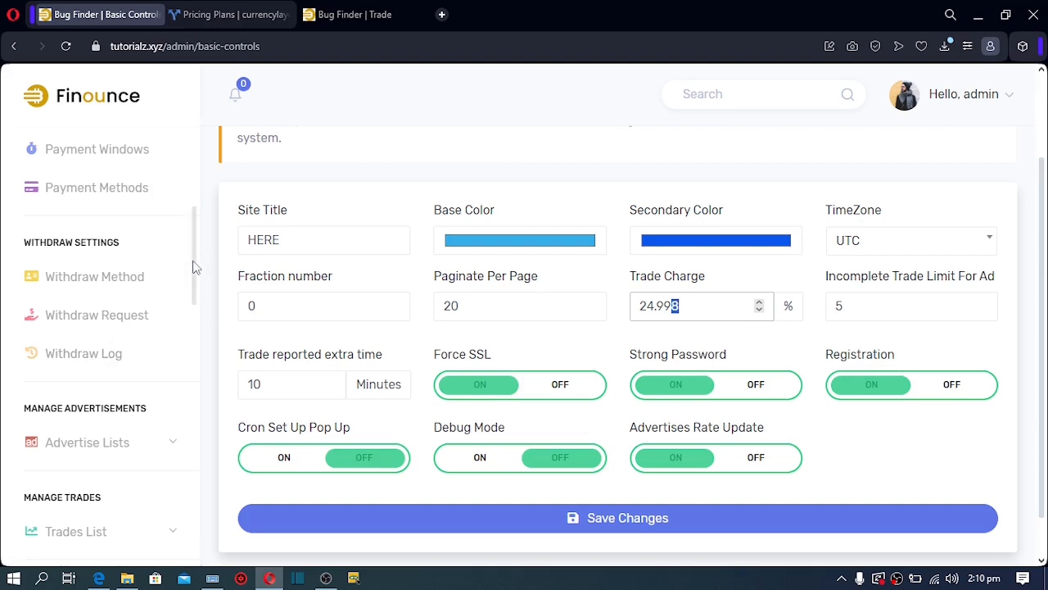
drag(194, 266, 198, 415)
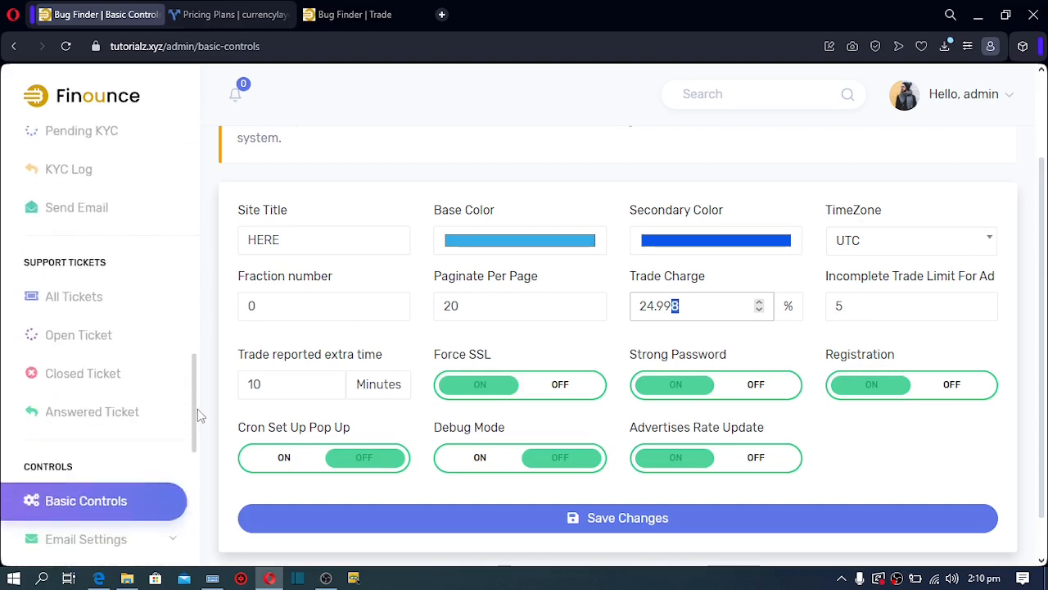
scroll(197, 415, down, 3)
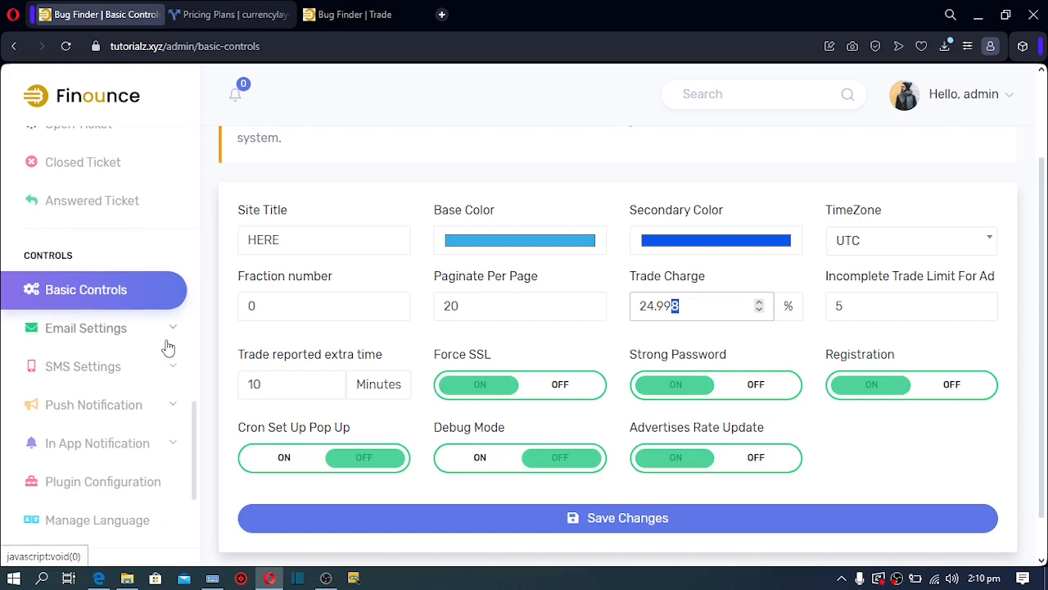
click(167, 347)
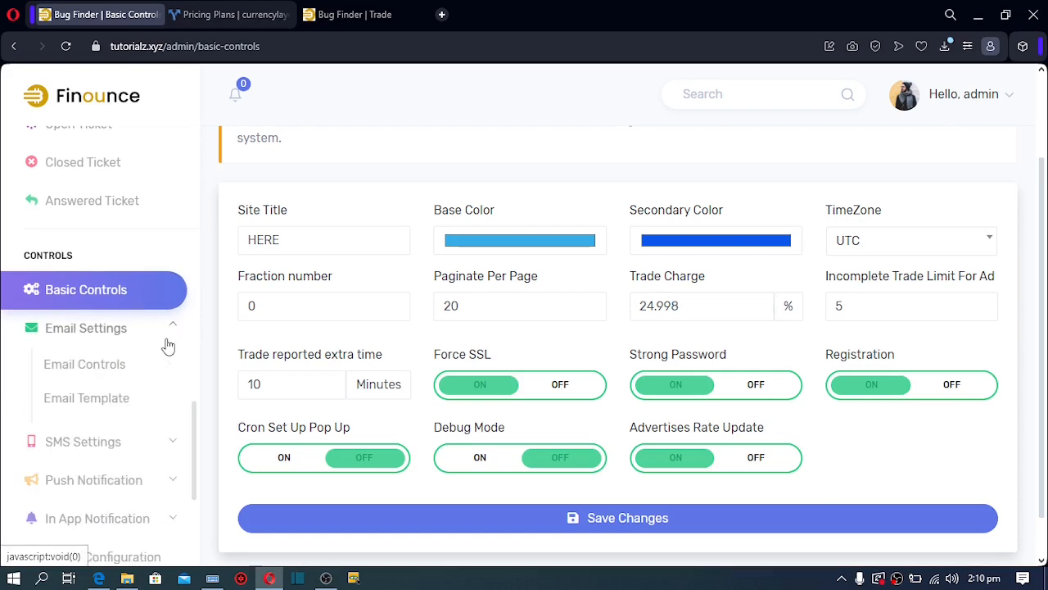
In Email Controls, switch Email Notification and Email Verification on
click(118, 374)
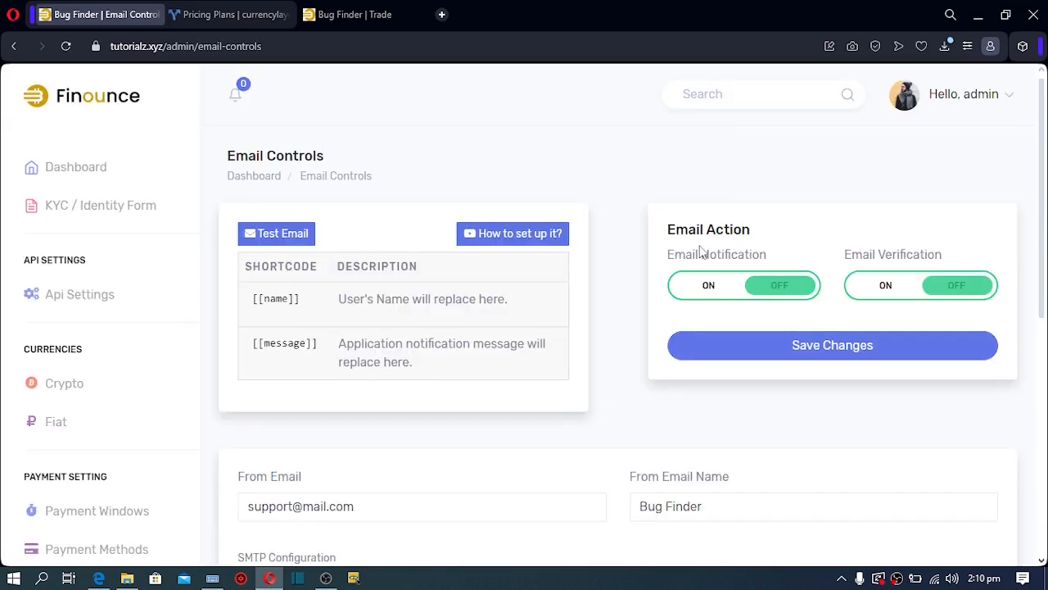
click(706, 294)
click(889, 289)
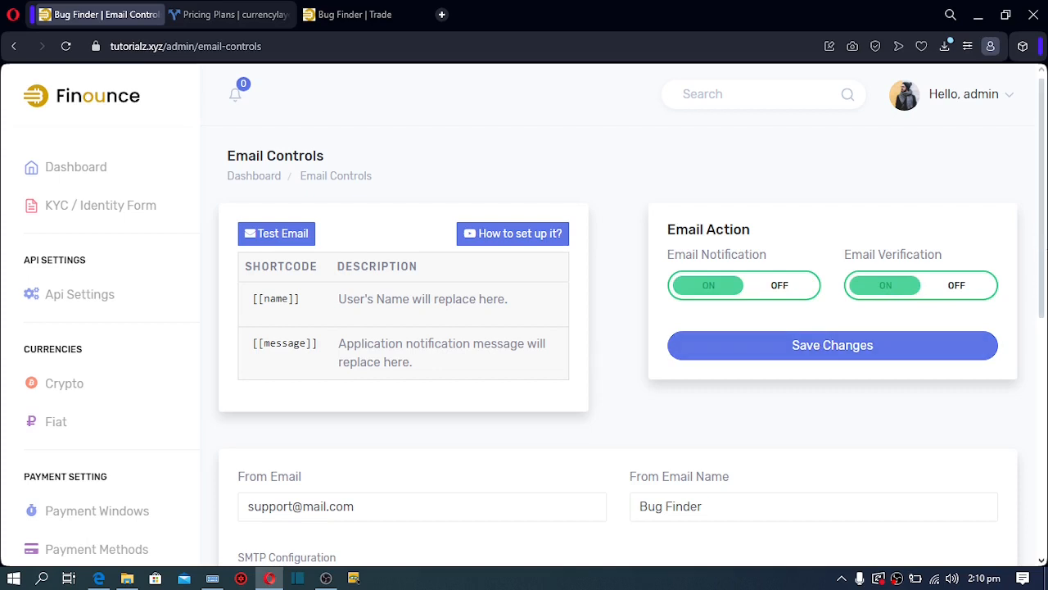
scroll(1045, 346, down, 3)
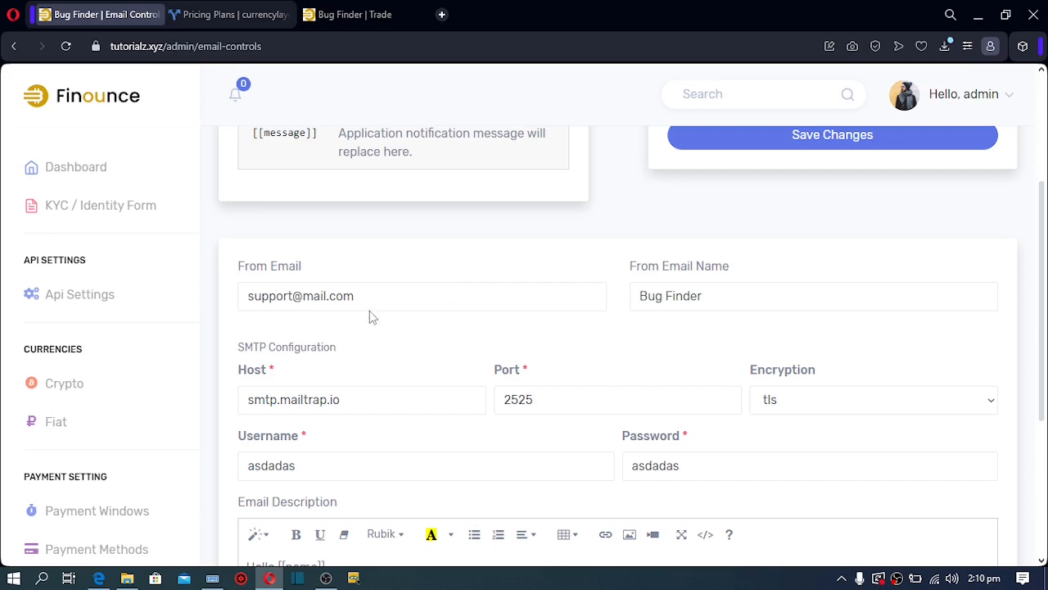
Select the sender e-mail address and sender name fields, then review the SMTP settings
drag(370, 299, 227, 299)
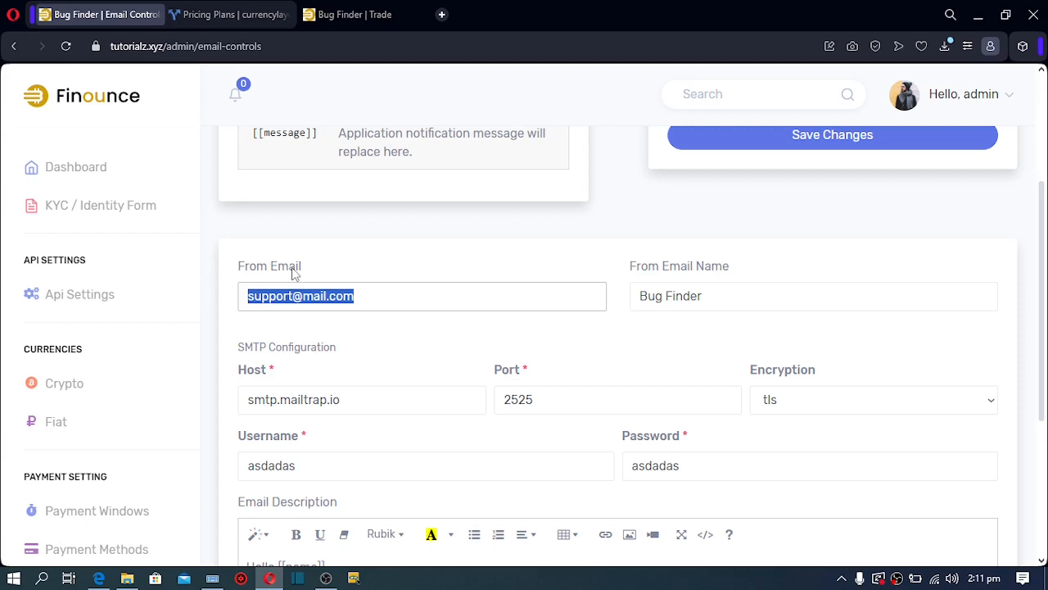
click(358, 293)
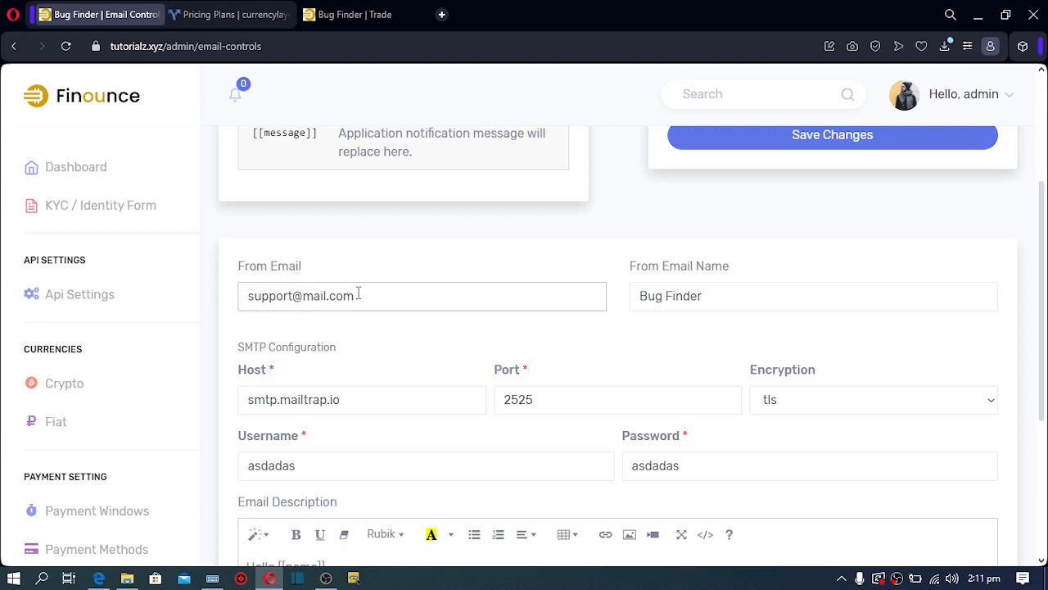
drag(358, 293, 200, 326)
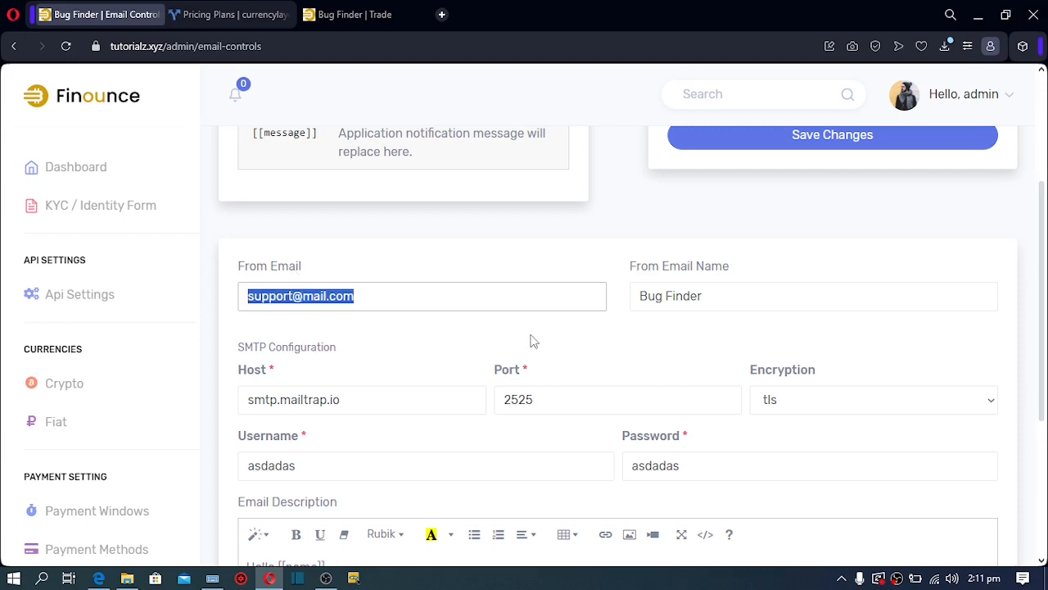
click(723, 297)
drag(723, 296, 620, 311)
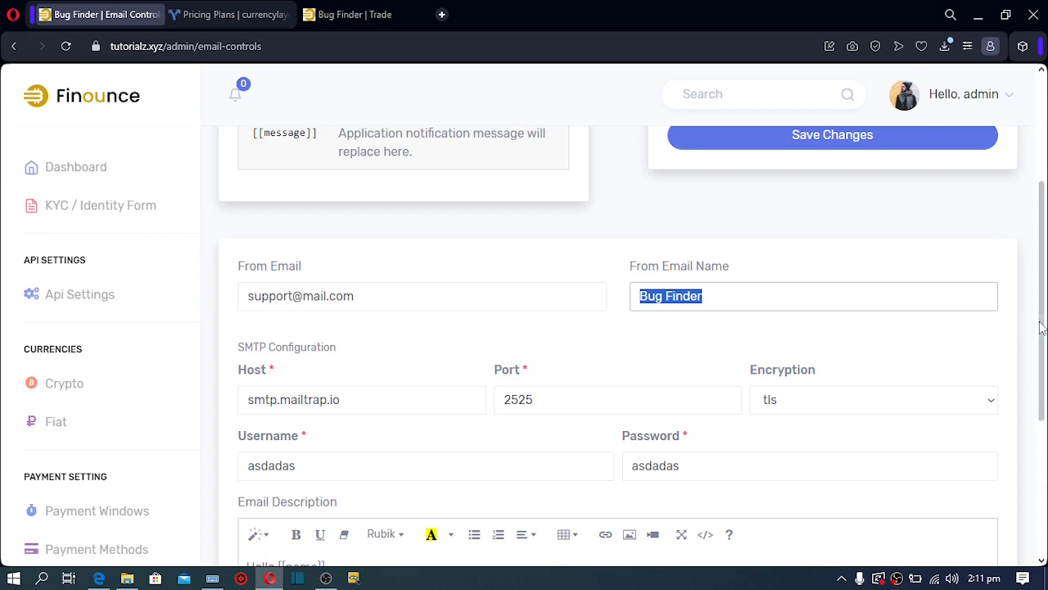
scroll(1042, 328, down, 3)
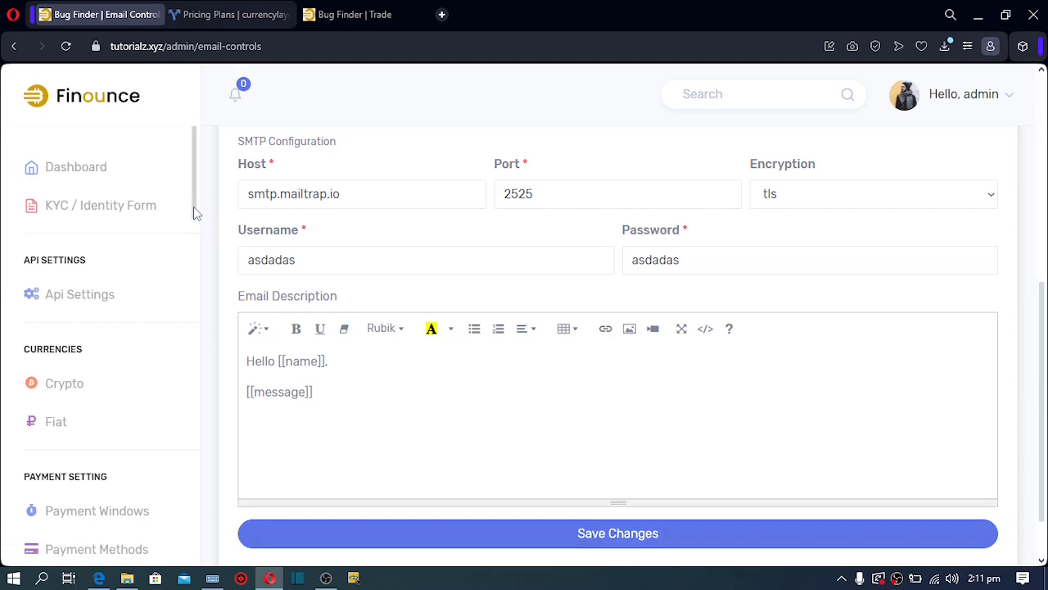
scroll(194, 206, down, 2)
drag(196, 250, 207, 468)
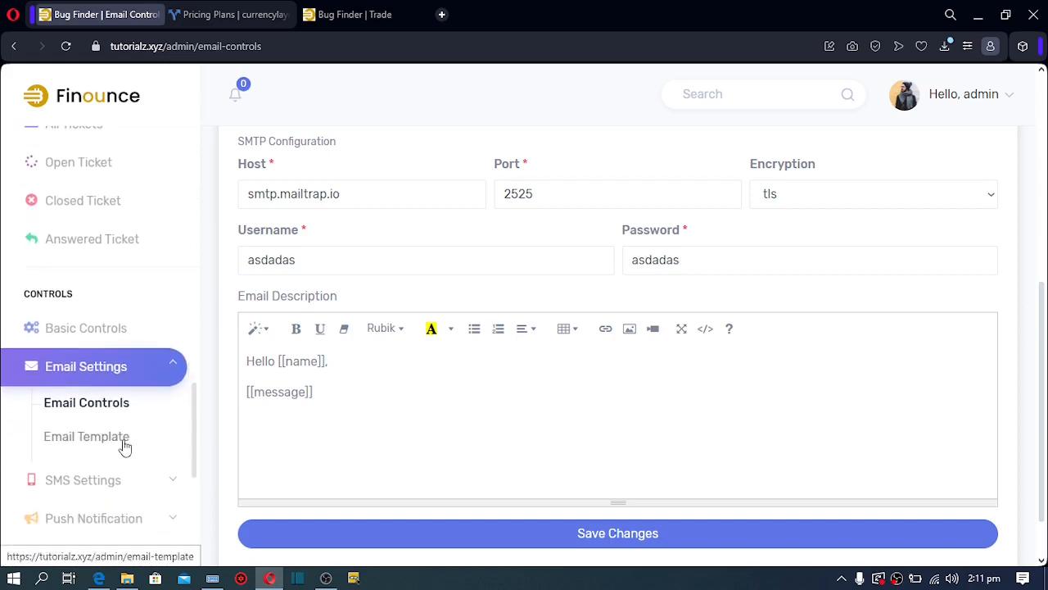
Open the Buyer Paid email template for editing
click(123, 443)
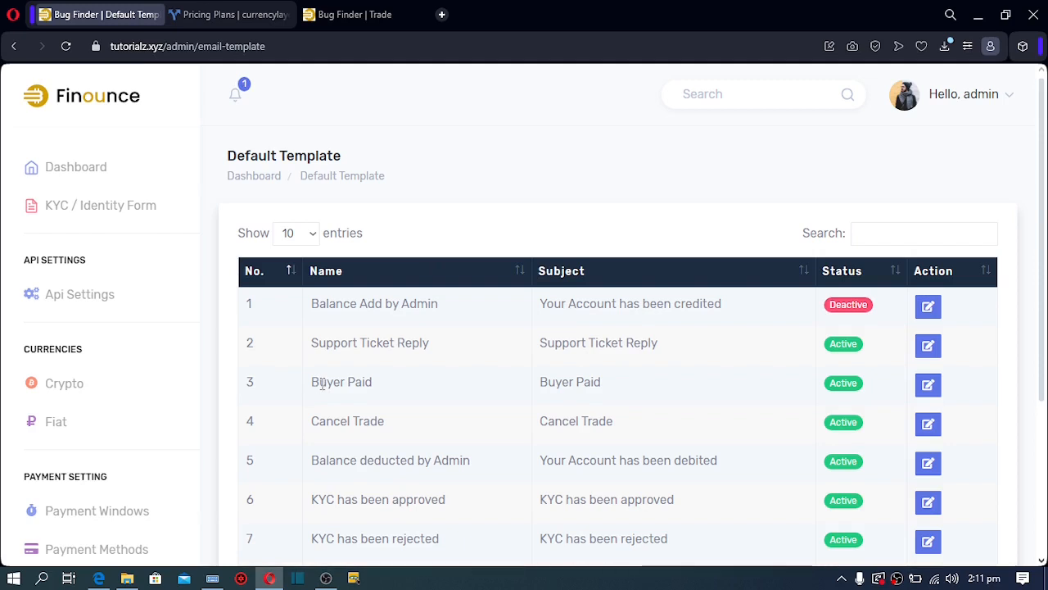
drag(319, 384, 376, 387)
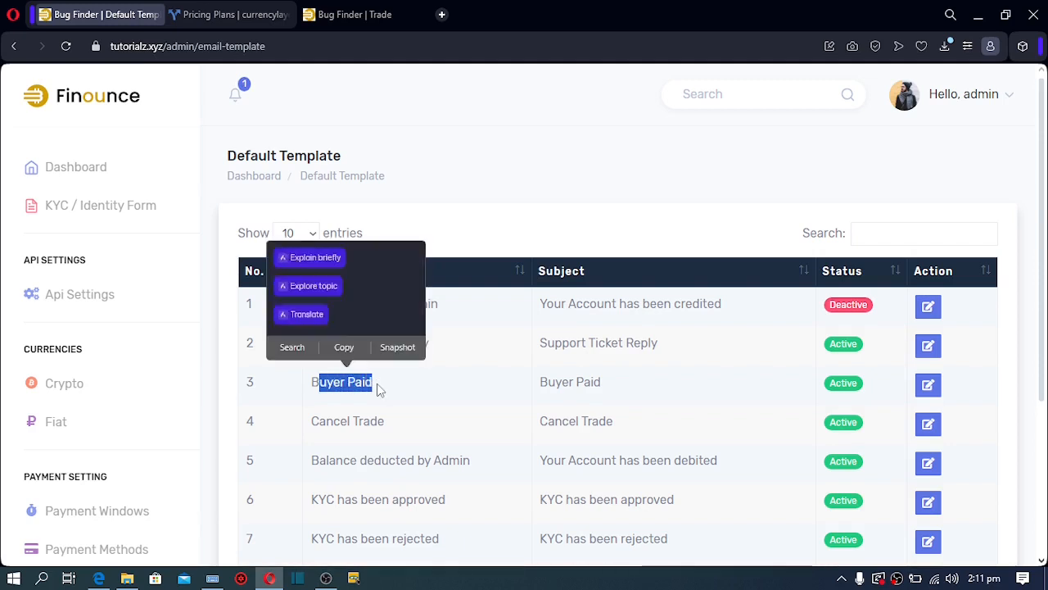
click(934, 392)
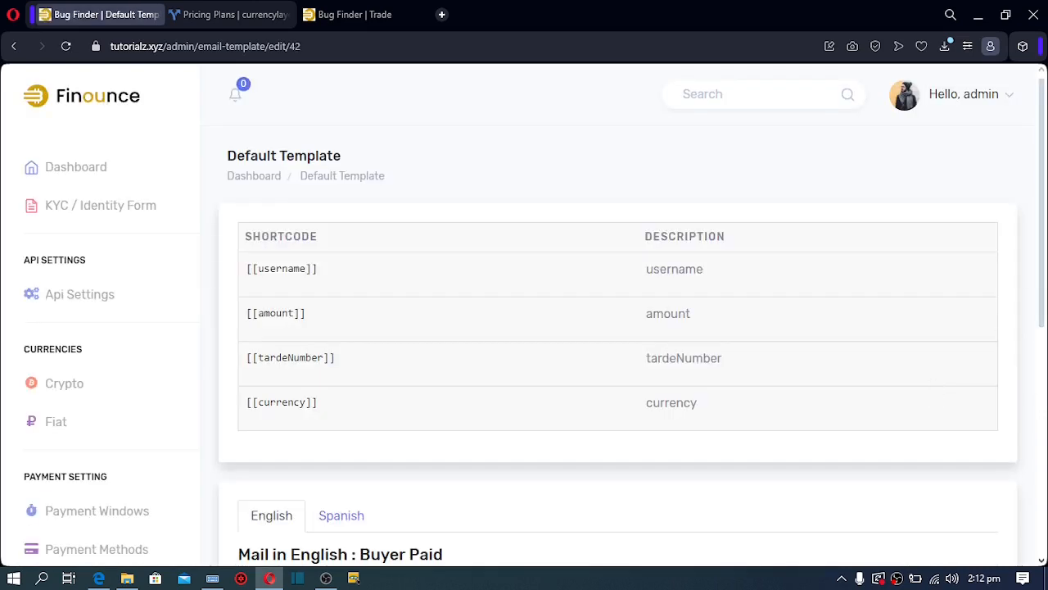
Review the 'has been paid by [[username]]' body wording, then return to the Email Template list
scroll(1043, 262, down, 3)
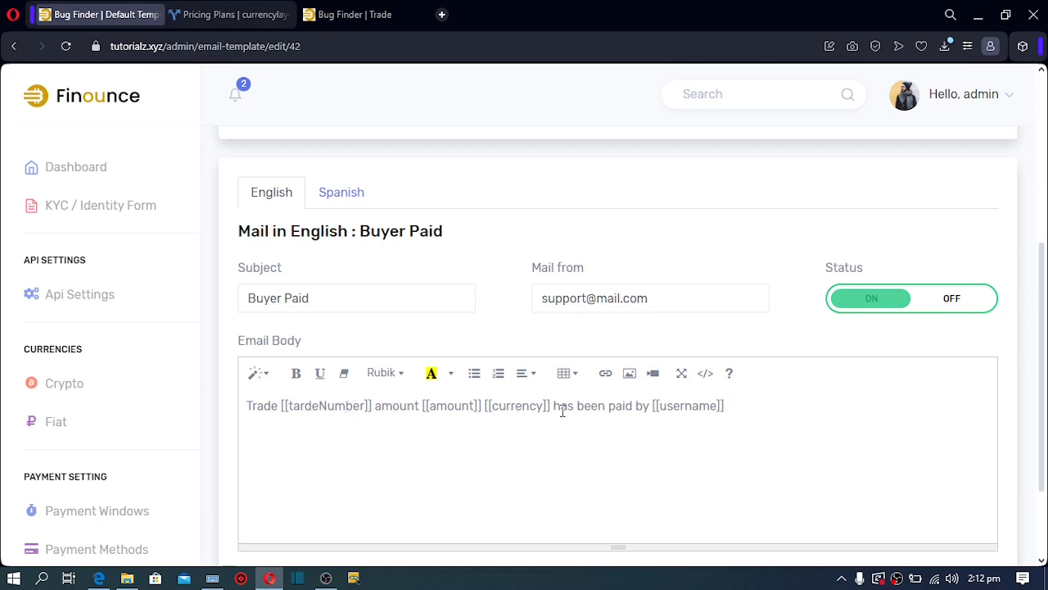
click(556, 407)
drag(555, 407, 653, 416)
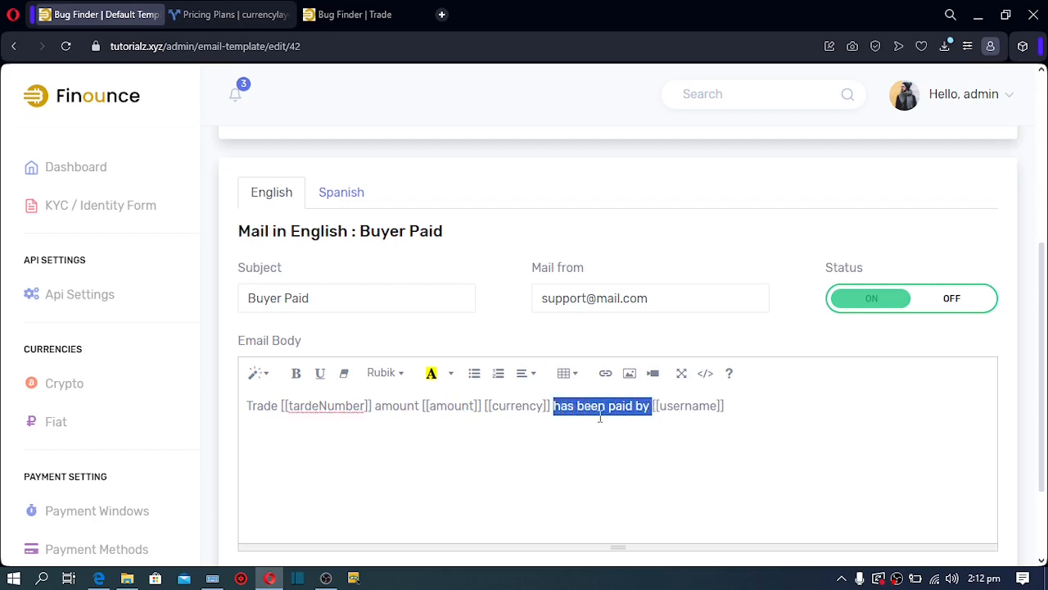
click(655, 409)
mouse_move(655, 410)
mouse_down()
mouse_move(735, 410)
mouse_move(633, 415)
mouse_move(653, 418)
mouse_up()
click(726, 410)
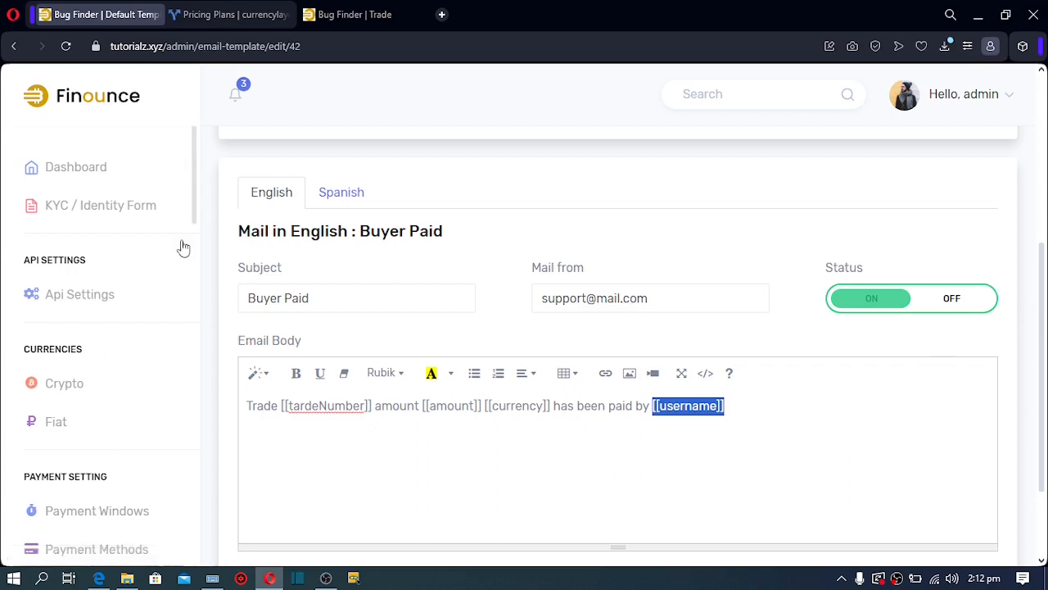
drag(194, 175, 206, 483)
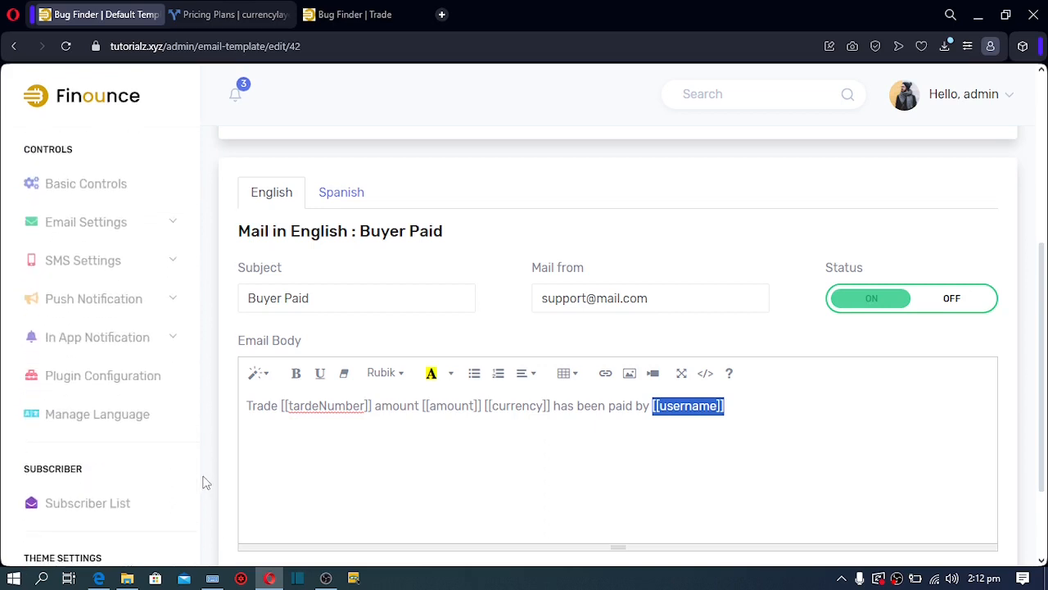
click(110, 230)
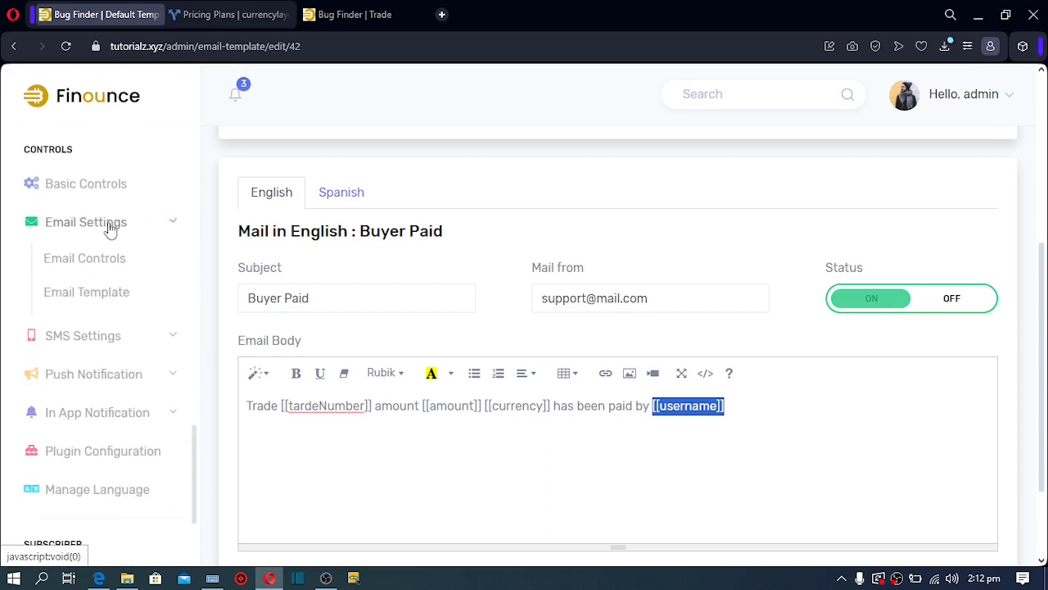
click(109, 303)
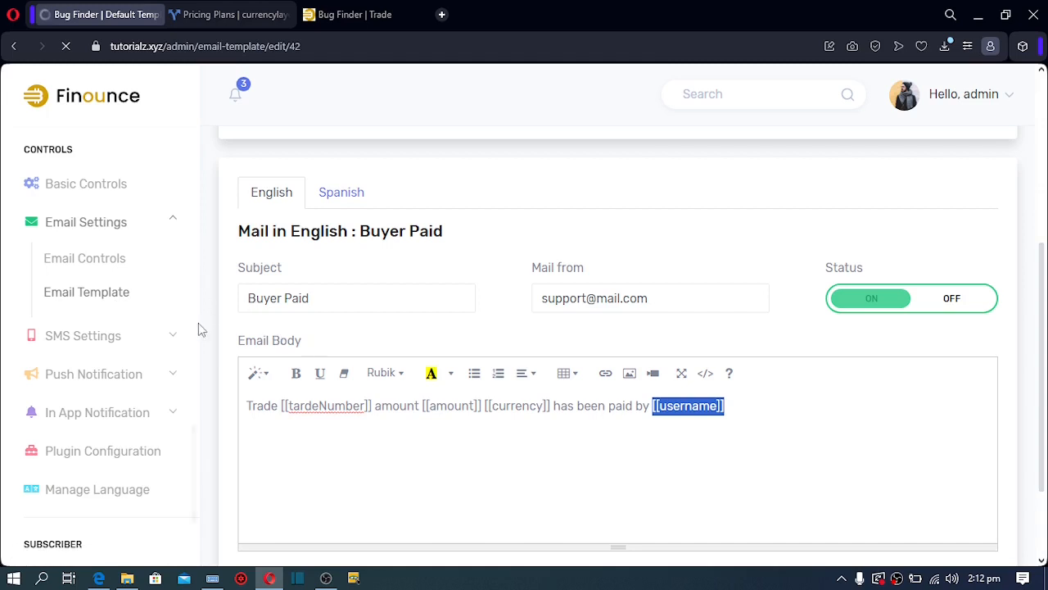
Set Tawk Chat to ON in the Tawk plugin configuration
click(116, 461)
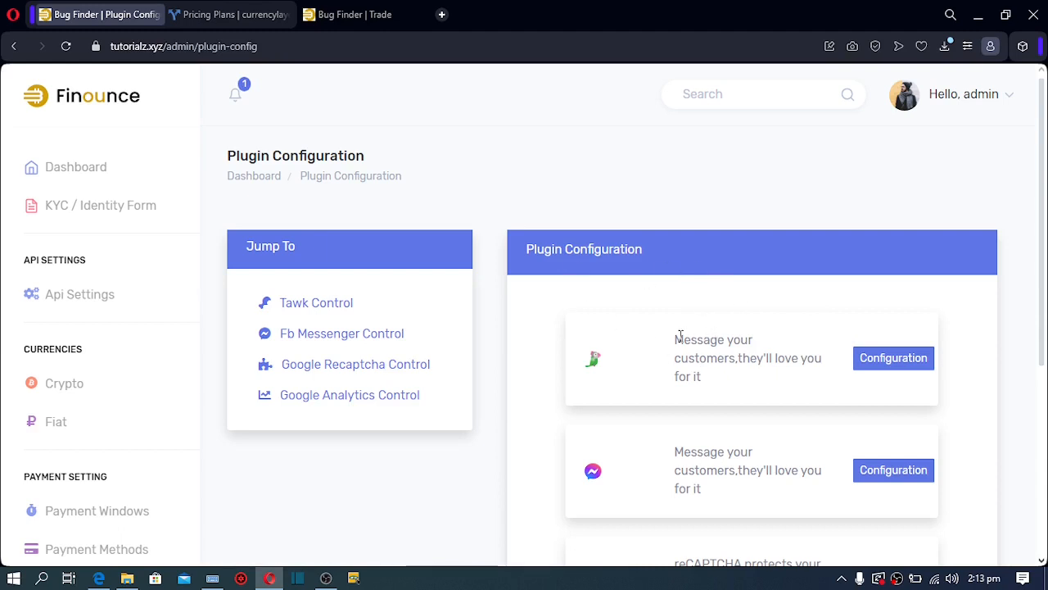
click(886, 369)
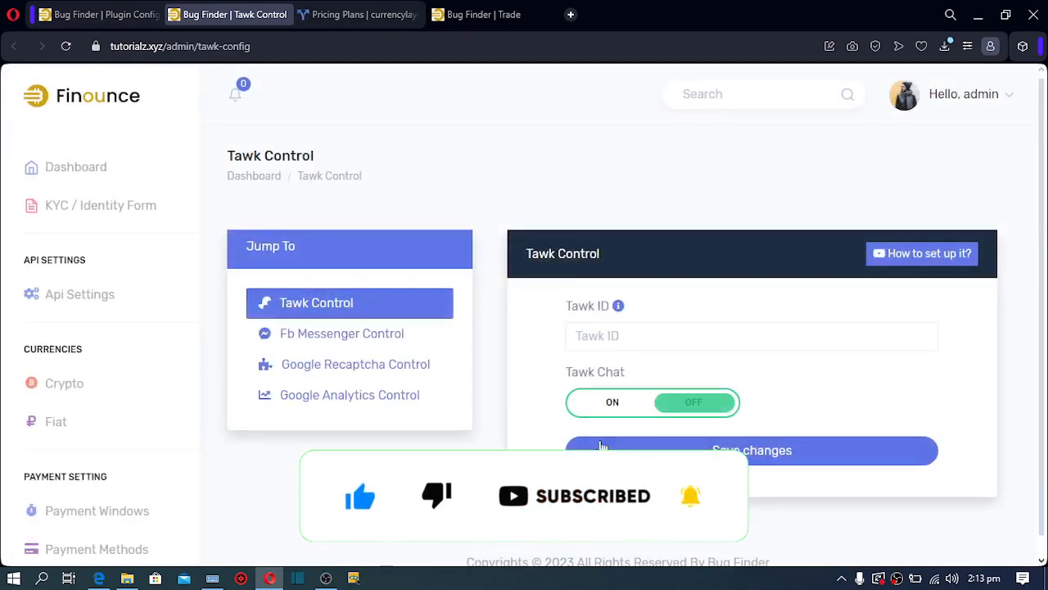
click(606, 412)
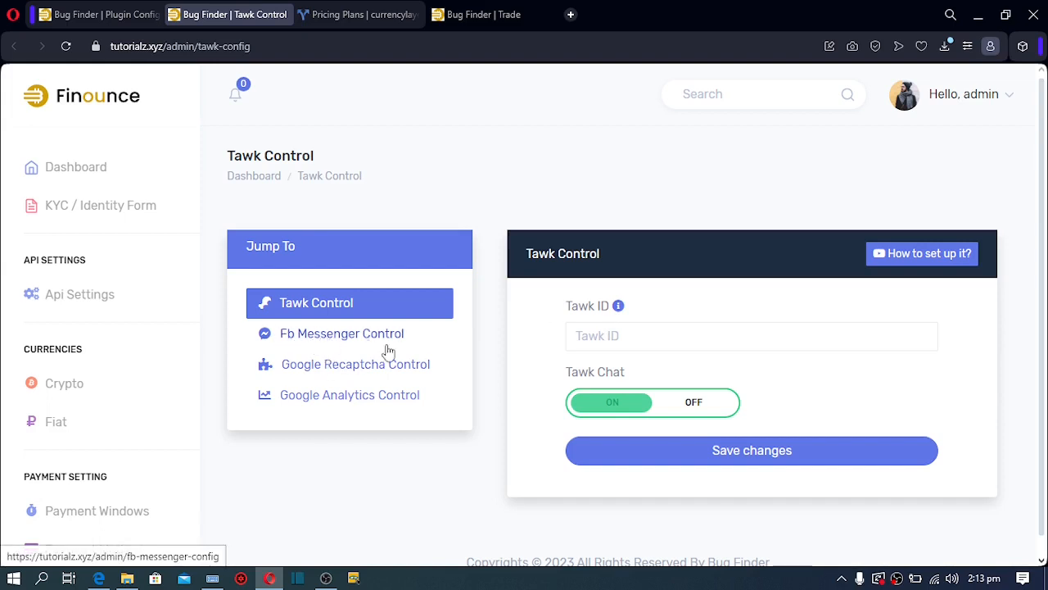
Set Google Recaptcha Login Status and Registration Status to ON
click(338, 371)
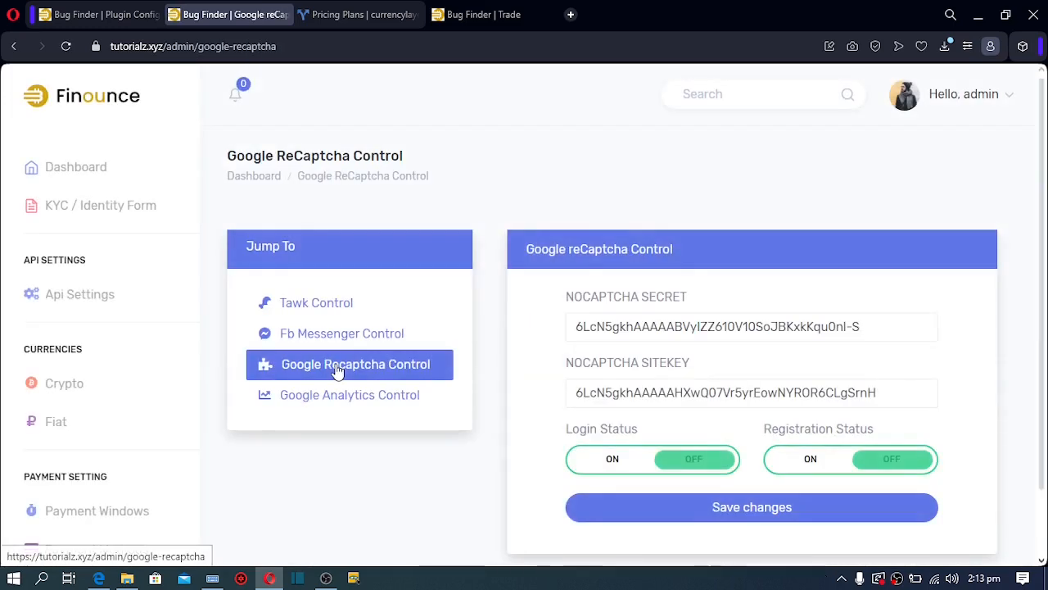
click(617, 466)
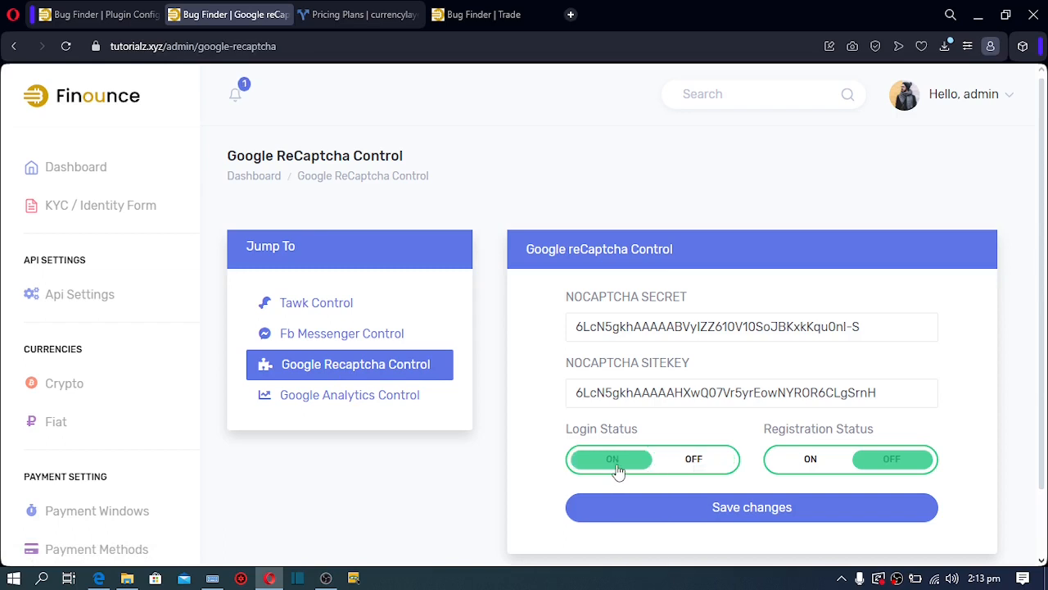
click(809, 461)
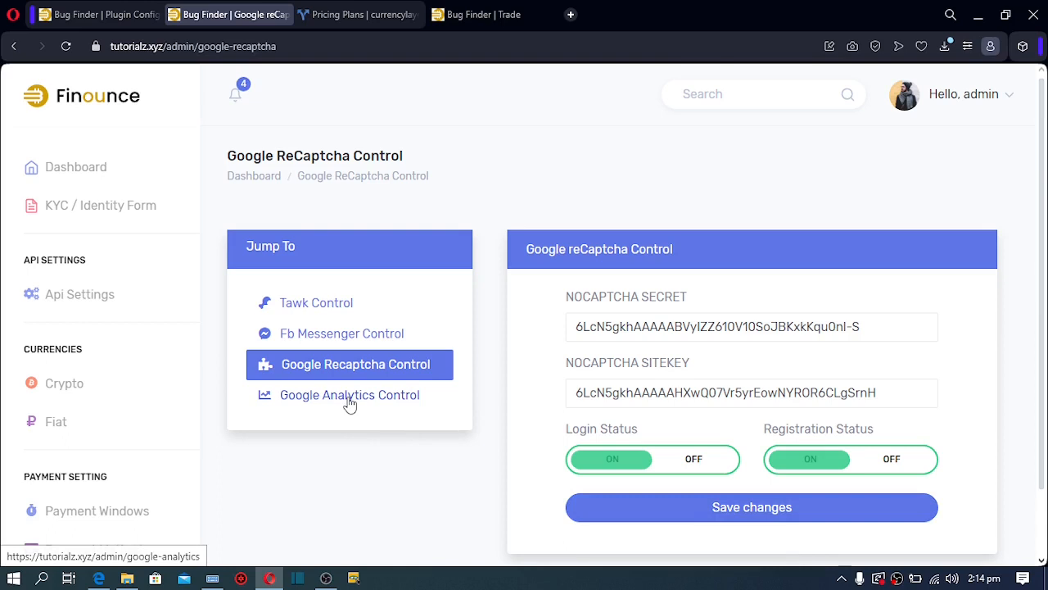
click(350, 397)
Switch Google Analytics Control to ON, leaving the MEASUREMENT_ID field empty
click(350, 396)
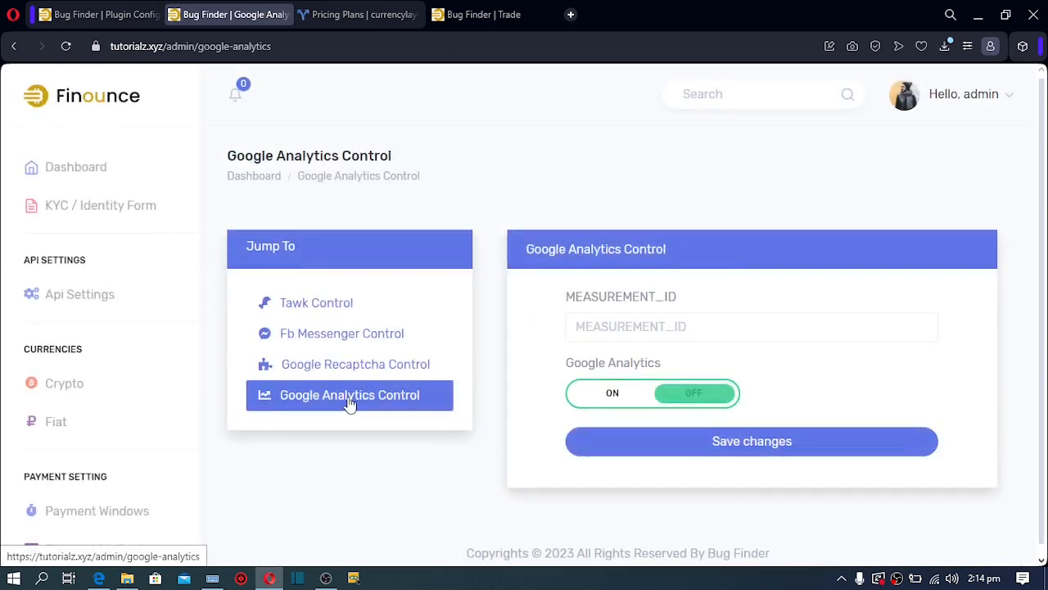
click(611, 398)
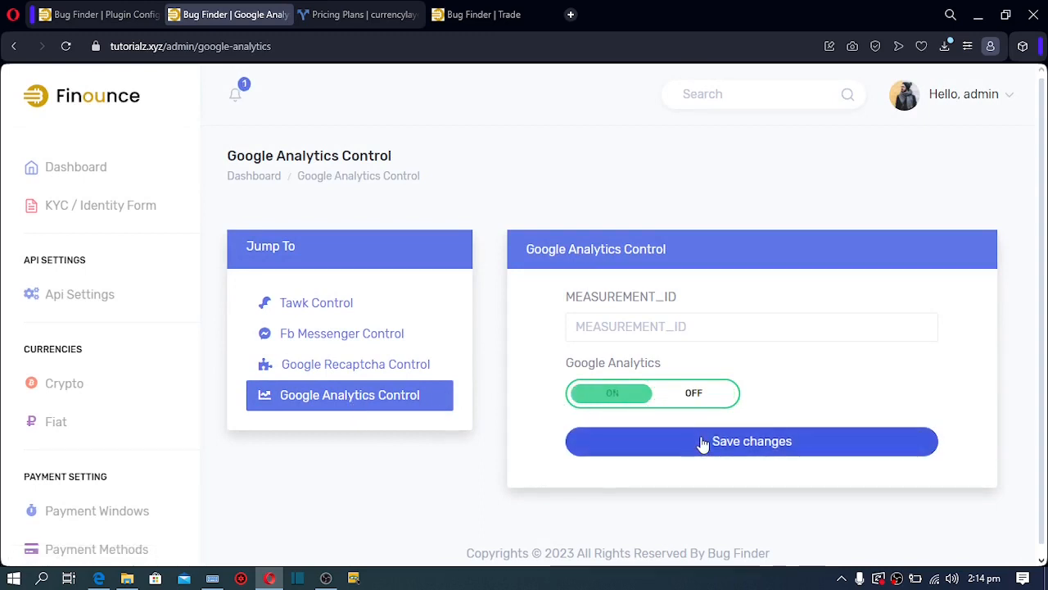
click(662, 329)
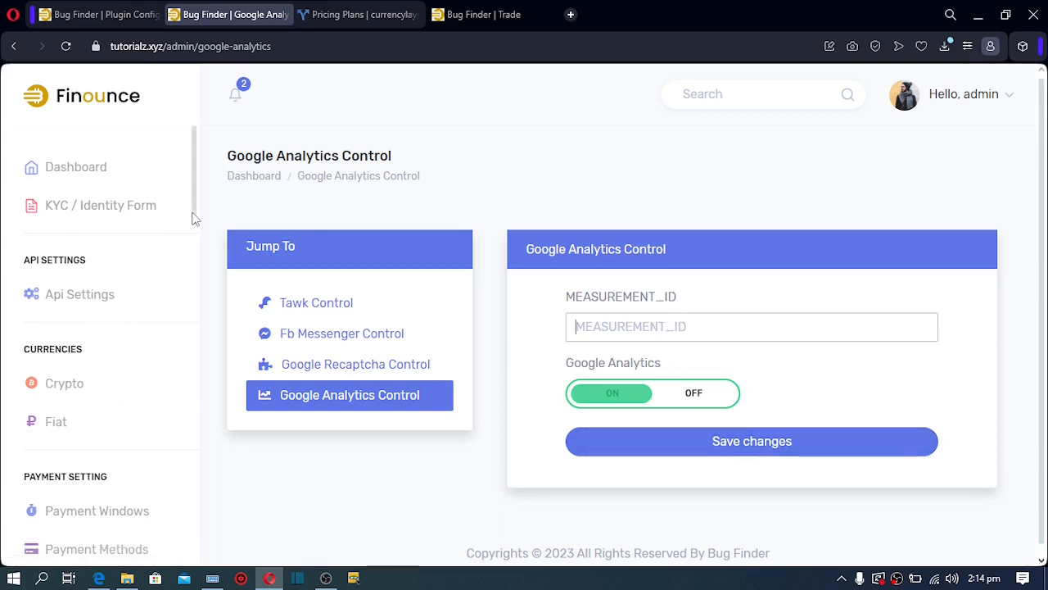
drag(194, 219, 172, 546)
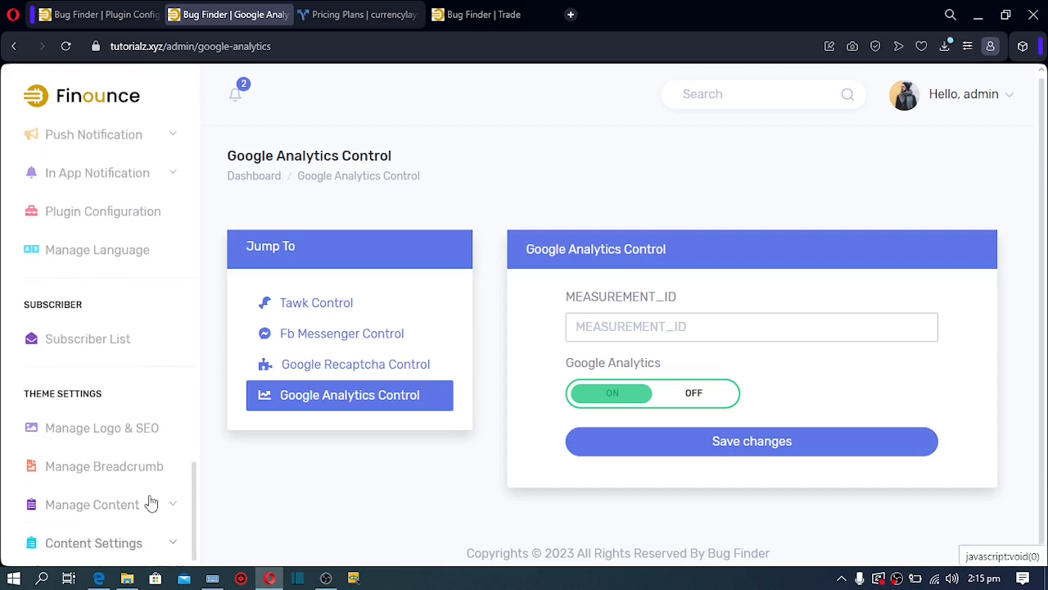
Open Manage Logo & SEO and scroll through the logo settings
click(110, 446)
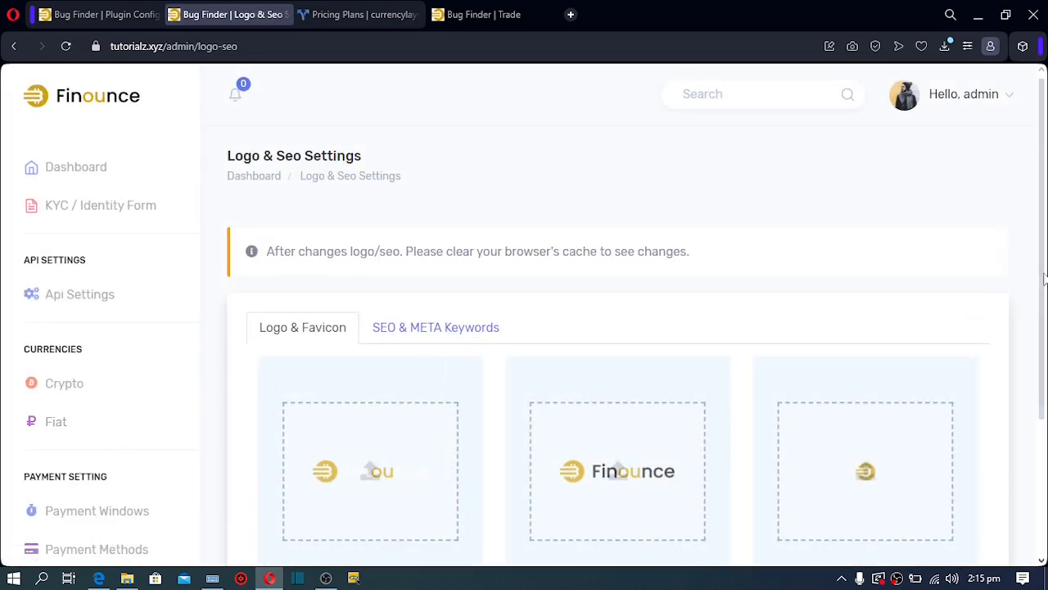
scroll(1043, 319, down, 1)
scroll(1043, 319, down, 2)
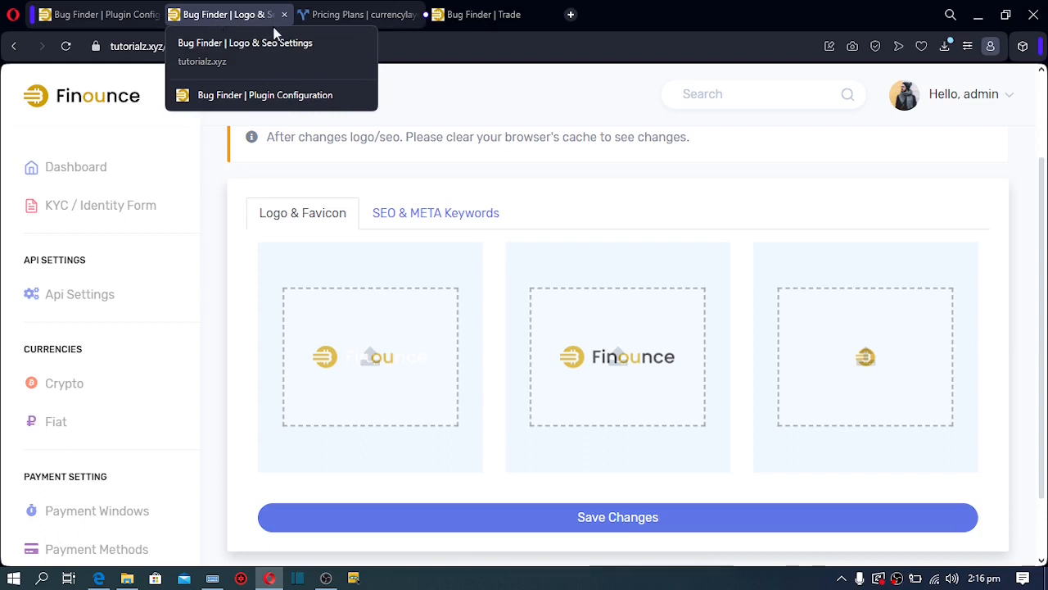
Review the SEO & META Keywords tab's keywords, descriptions and social title fields
click(449, 219)
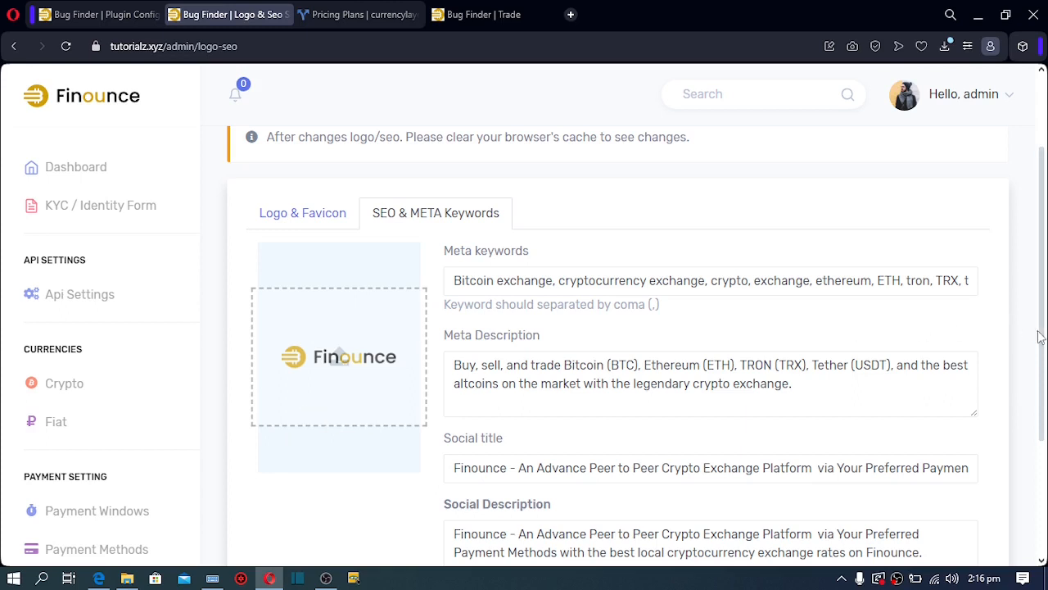
scroll(1039, 336, down, 3)
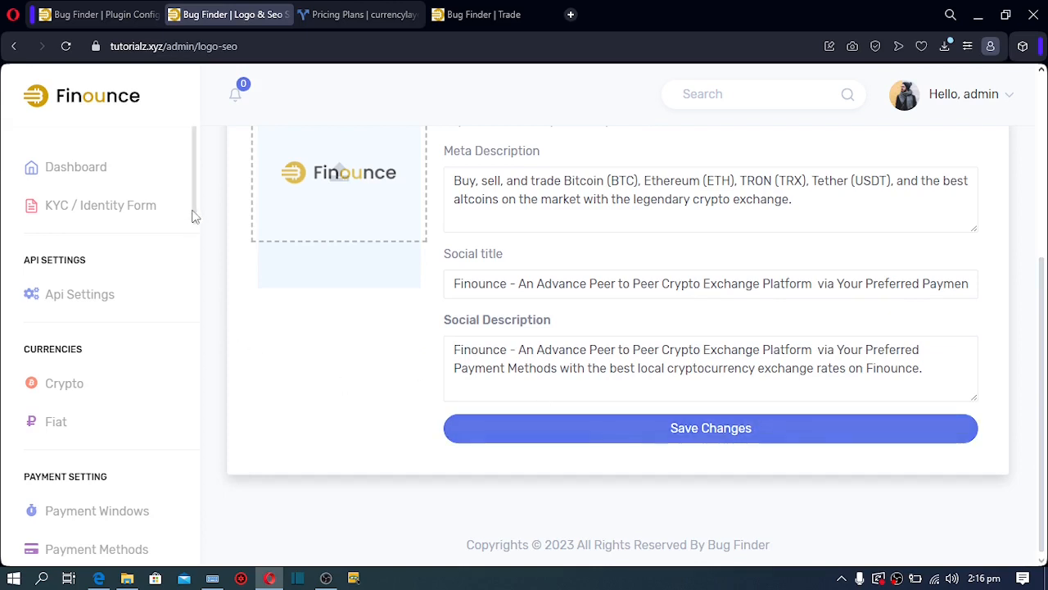
drag(194, 215, 199, 394)
scroll(194, 442, down, 6)
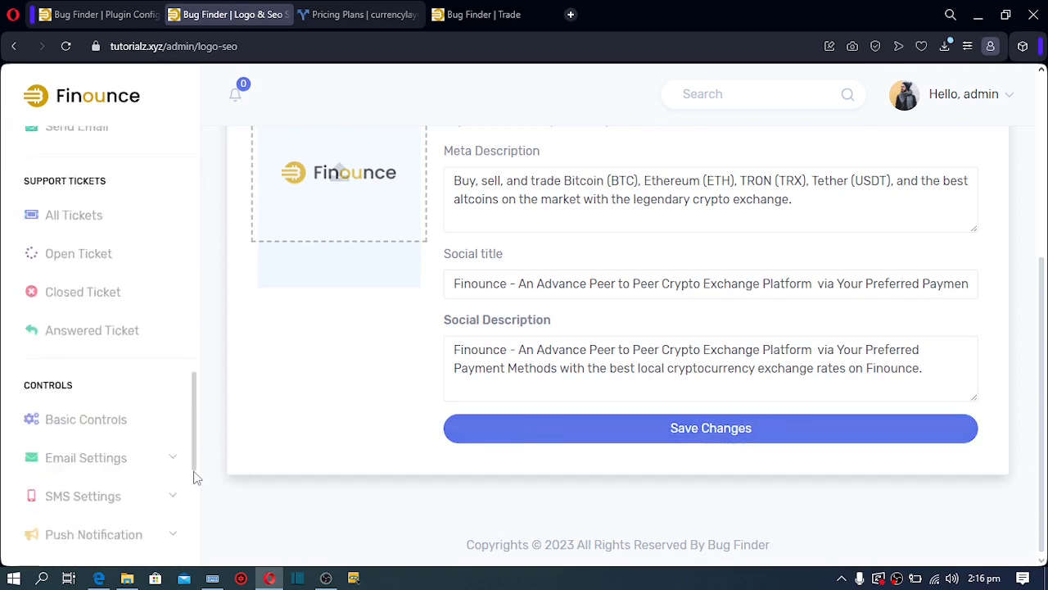
scroll(187, 550, down, 2)
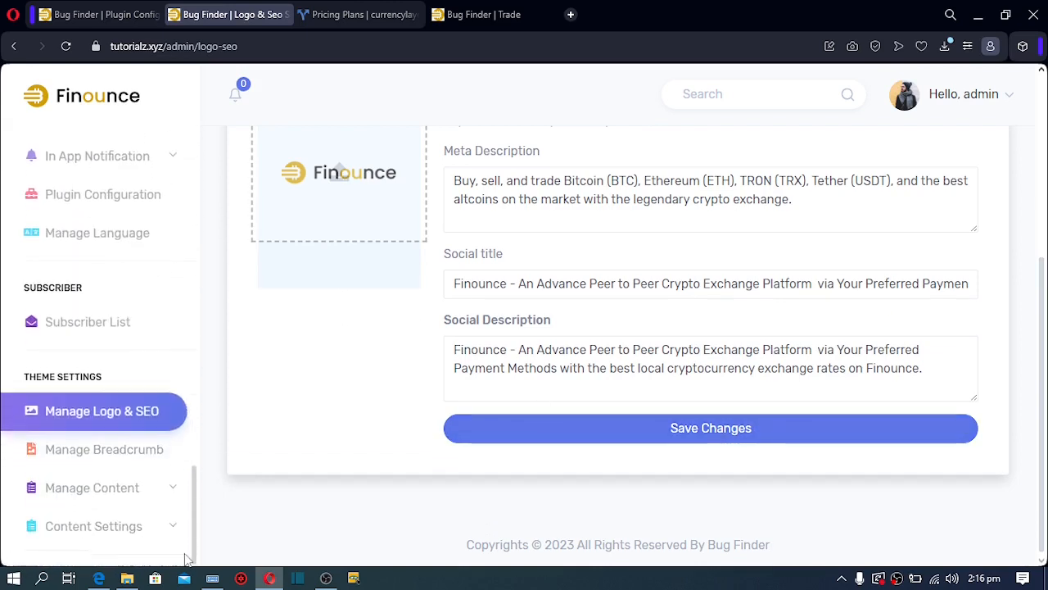
Open Manage Breadcrumb's banner settings and expand the Manage Content section
click(119, 460)
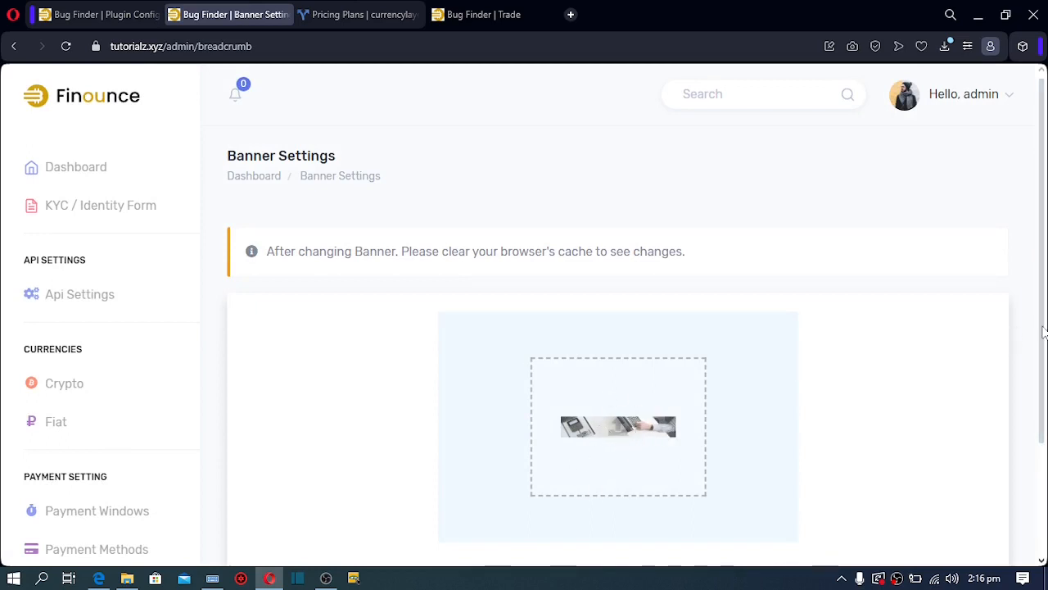
scroll(1043, 330, down, 2)
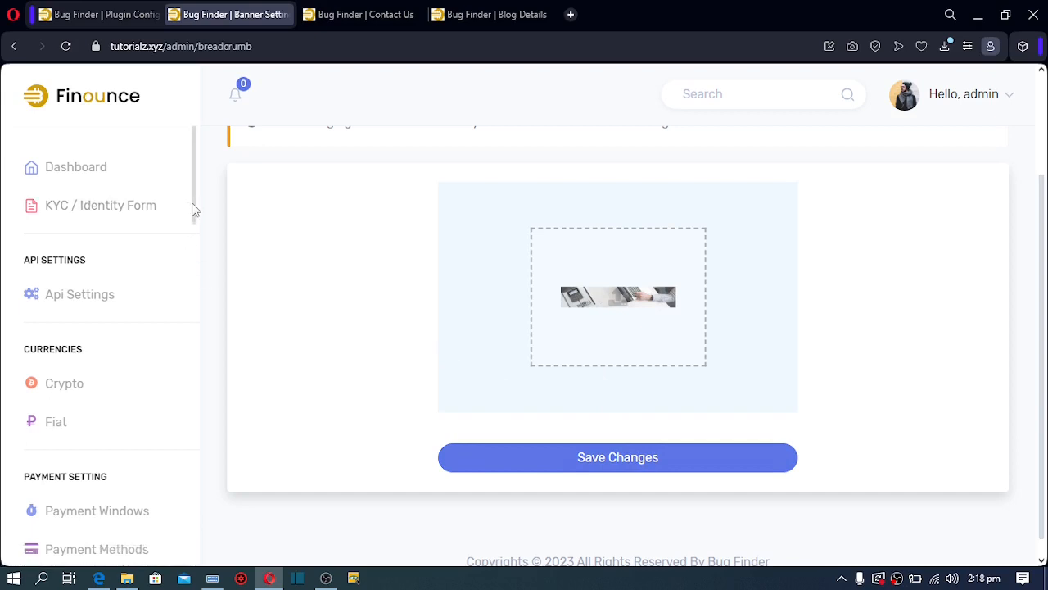
scroll(164, 444, down, 15)
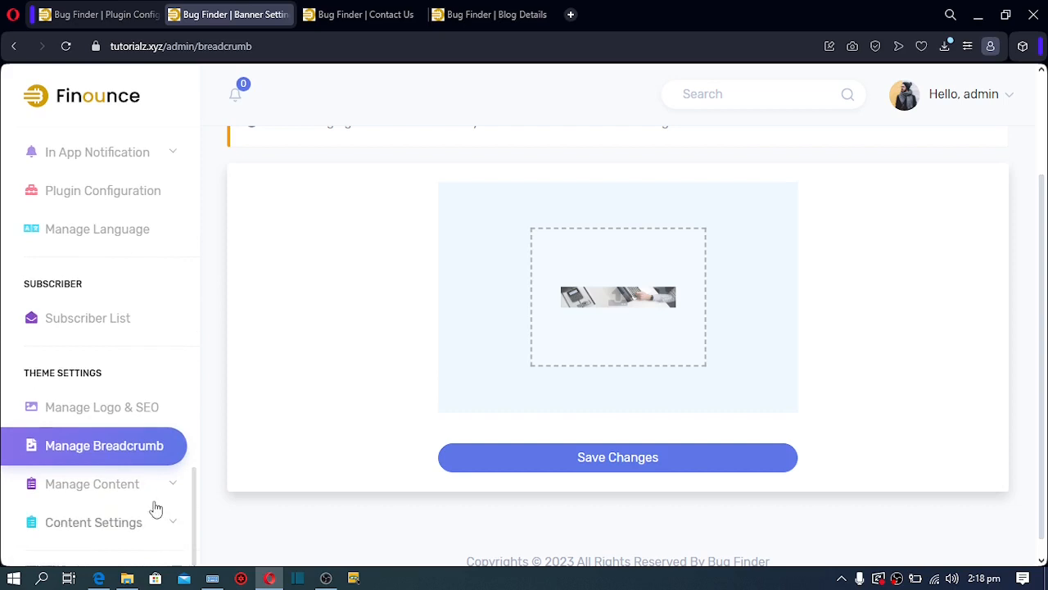
click(111, 489)
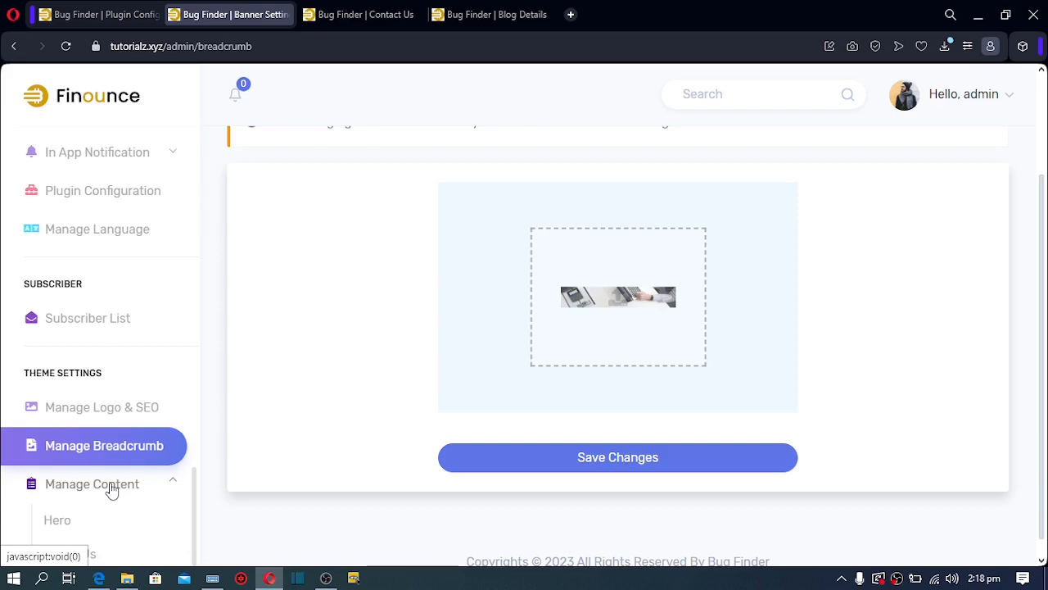
Check the live site's home page, then return to the Banner Settings page
click(469, 12)
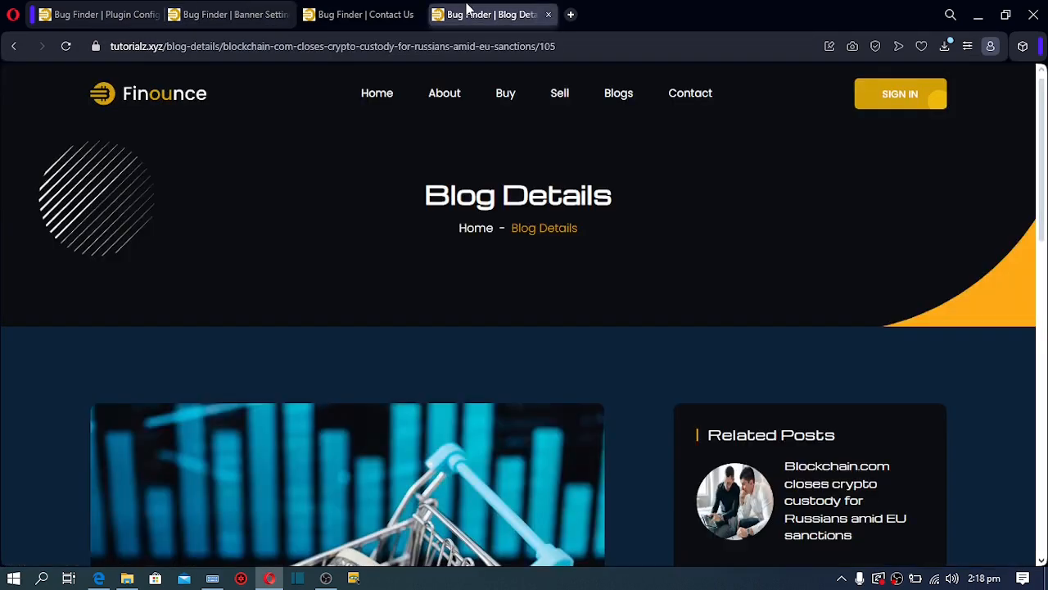
click(149, 106)
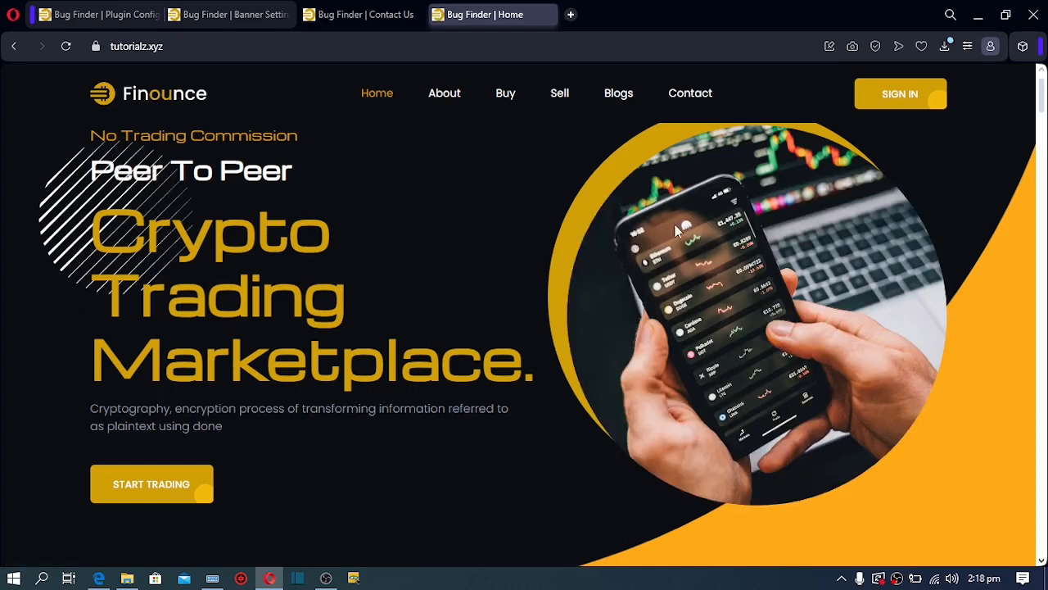
click(226, 15)
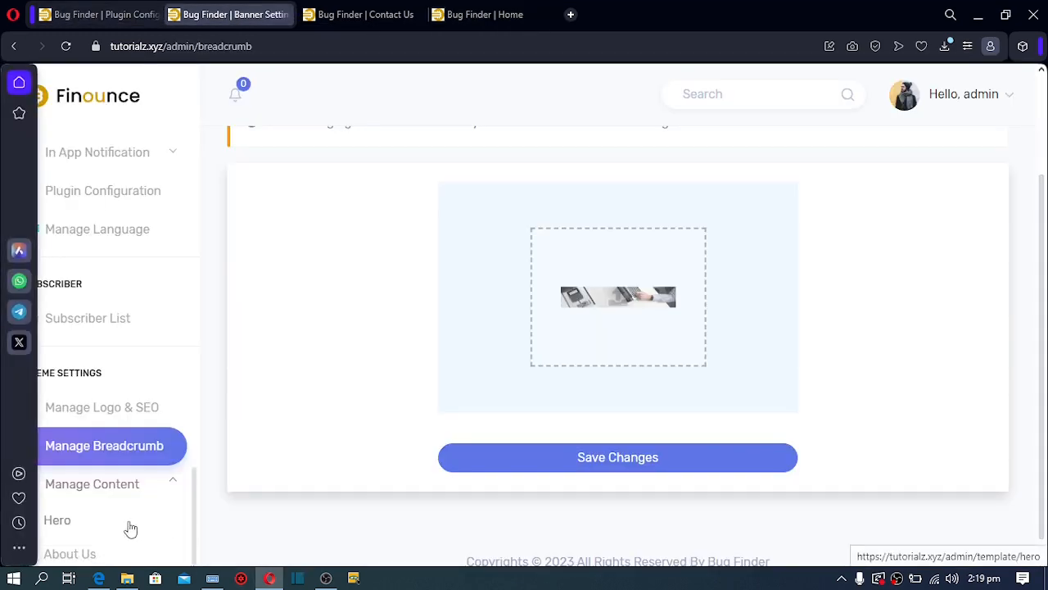
click(75, 528)
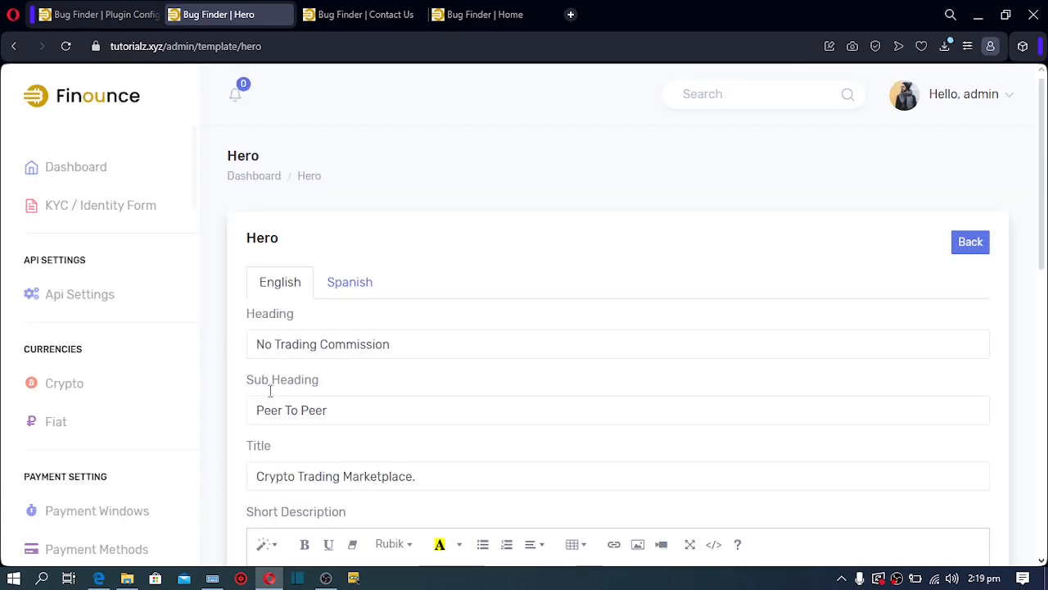
triple_click(332, 338)
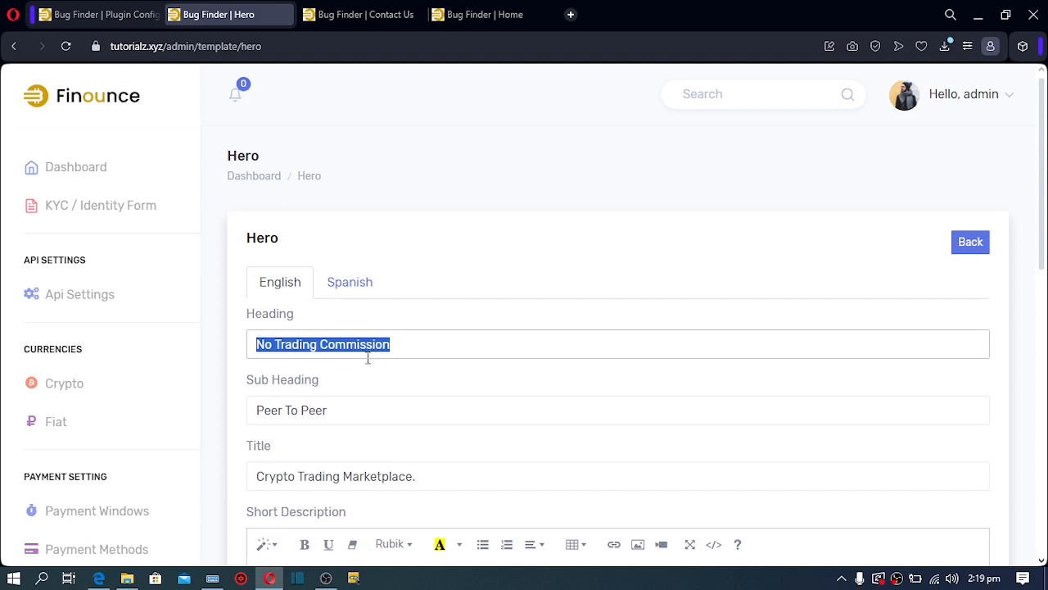
click(338, 407)
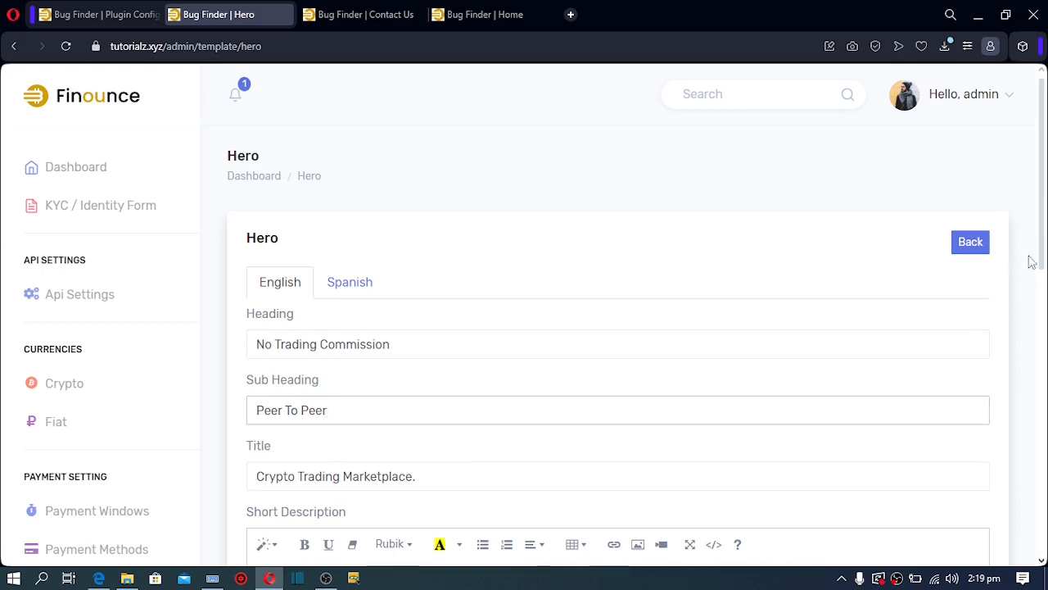
drag(1044, 238, 1044, 323)
scroll(706, 300, down, 1)
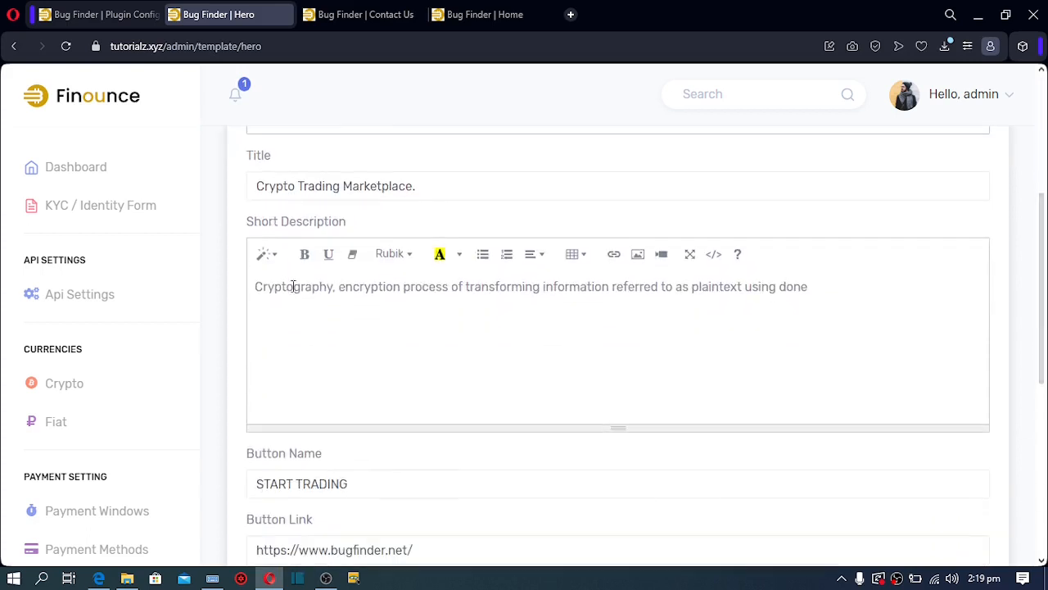
drag(287, 283, 544, 306)
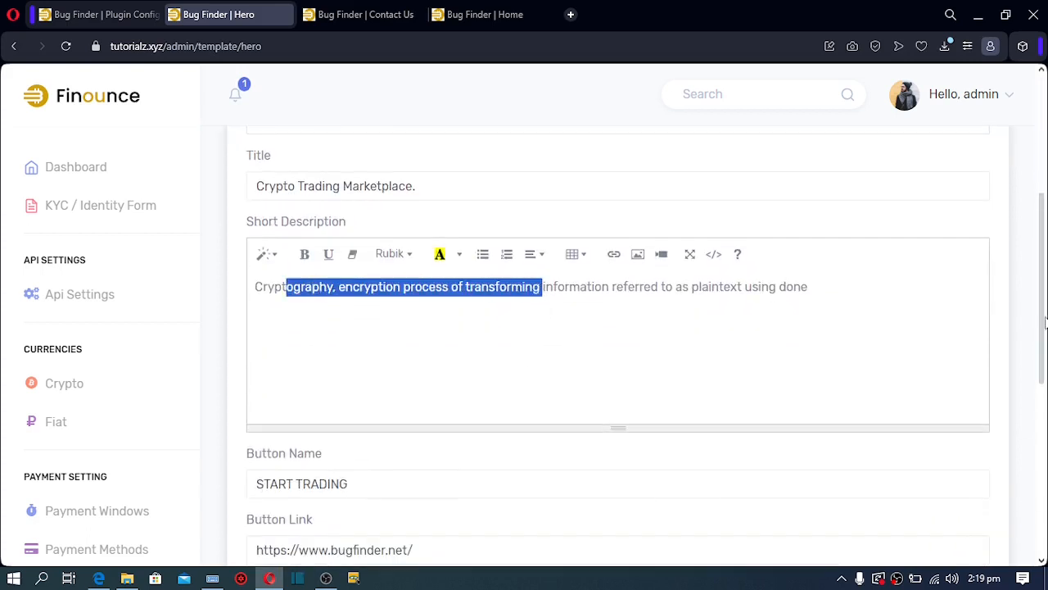
scroll(511, 299, down, 2)
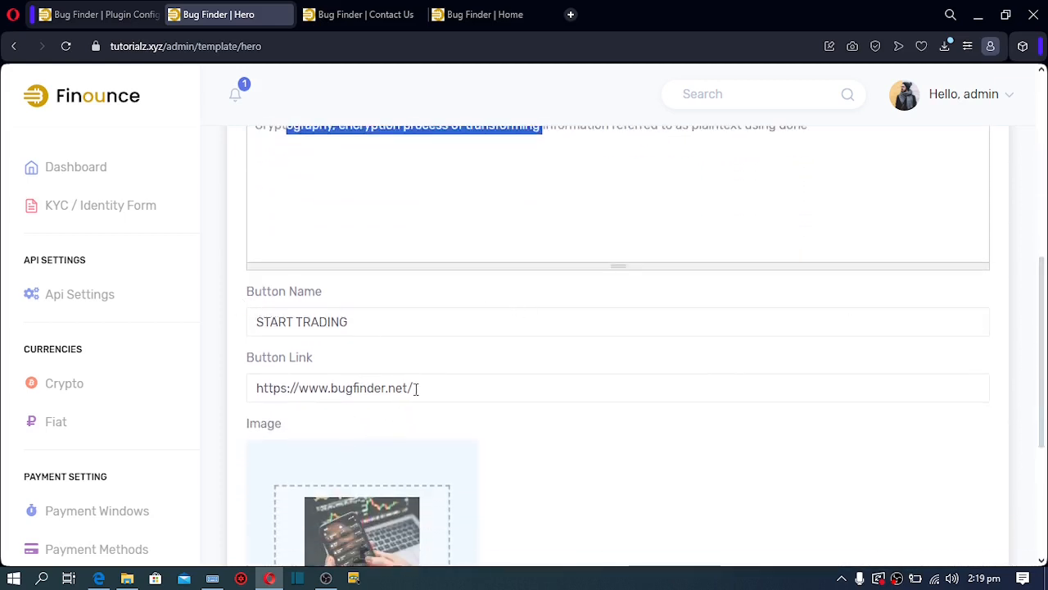
drag(414, 389, 238, 405)
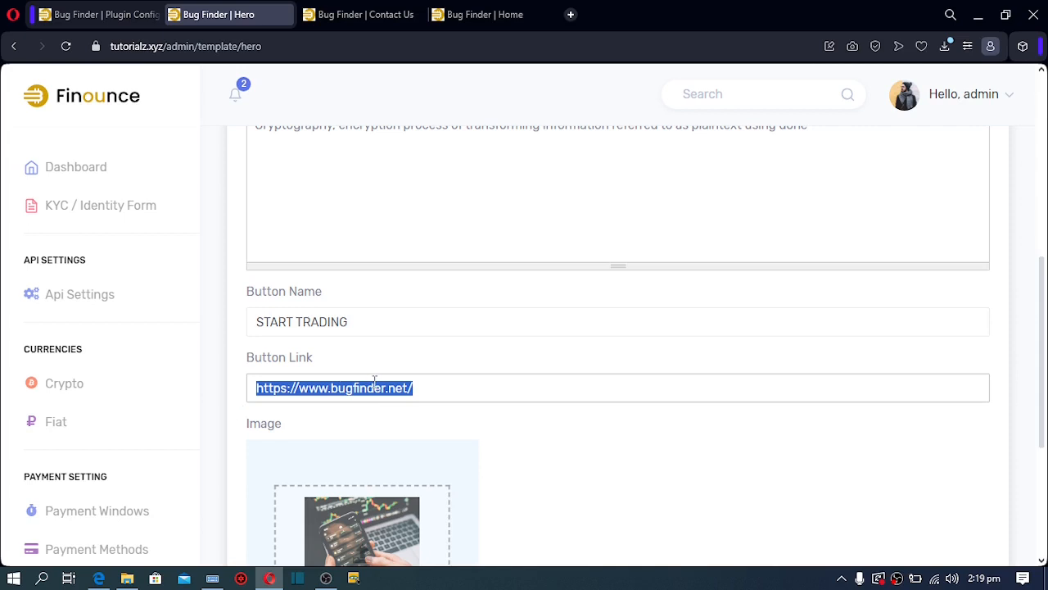
click(460, 14)
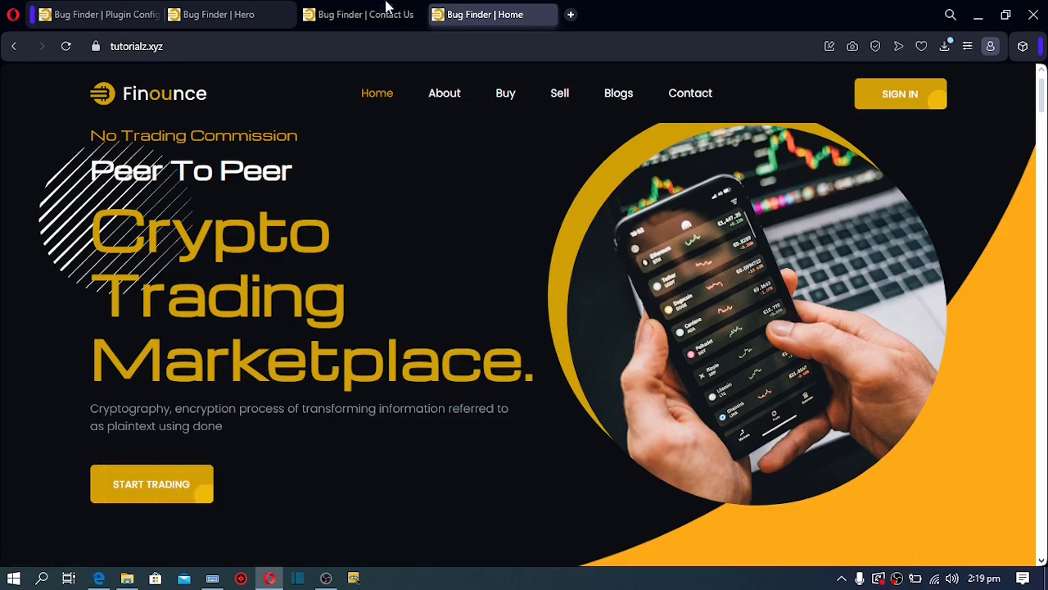
click(205, 4)
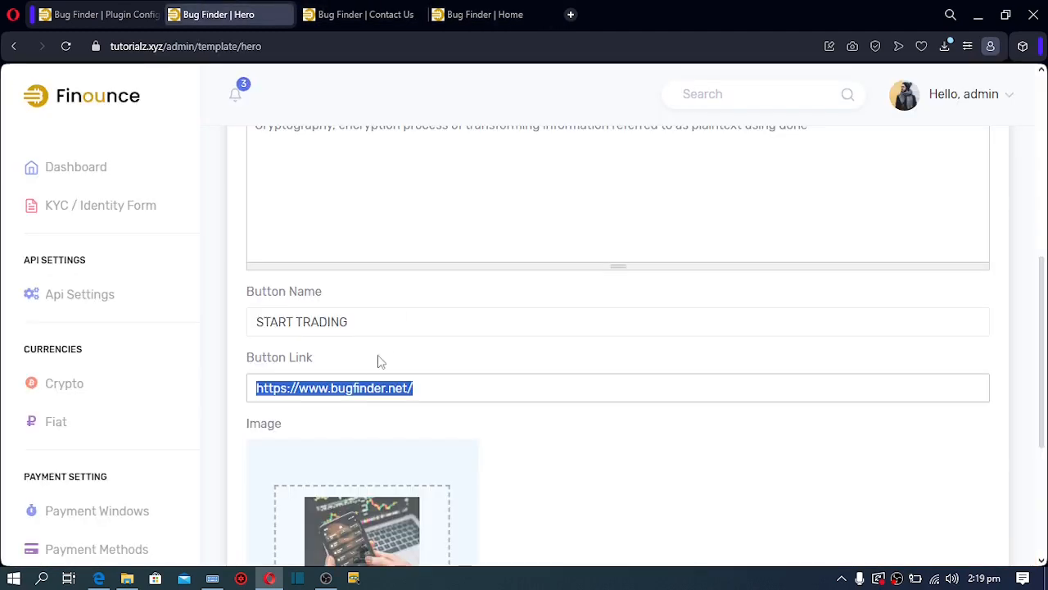
click(368, 389)
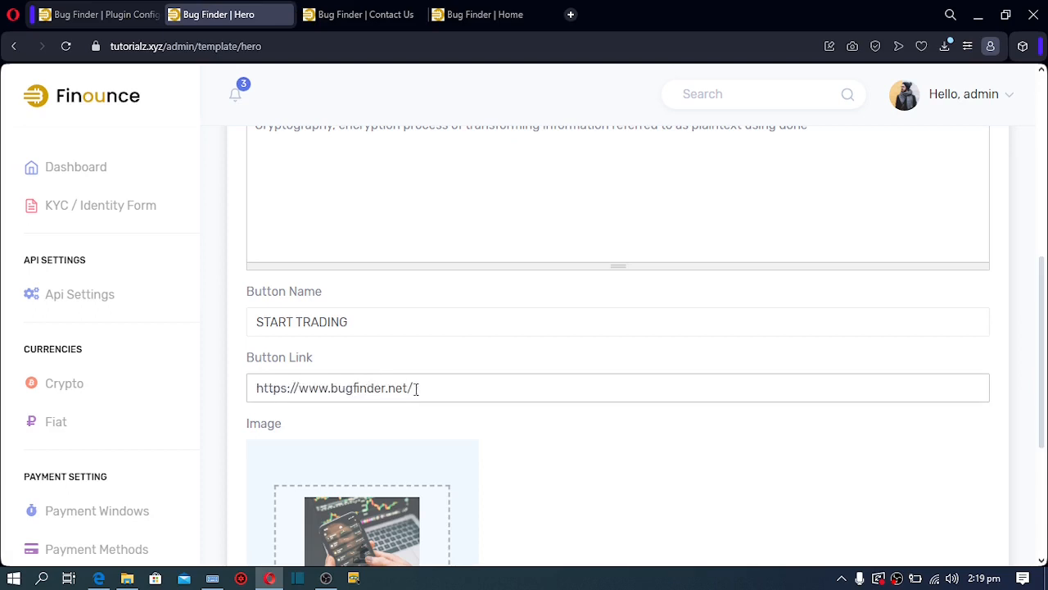
drag(416, 389, 197, 416)
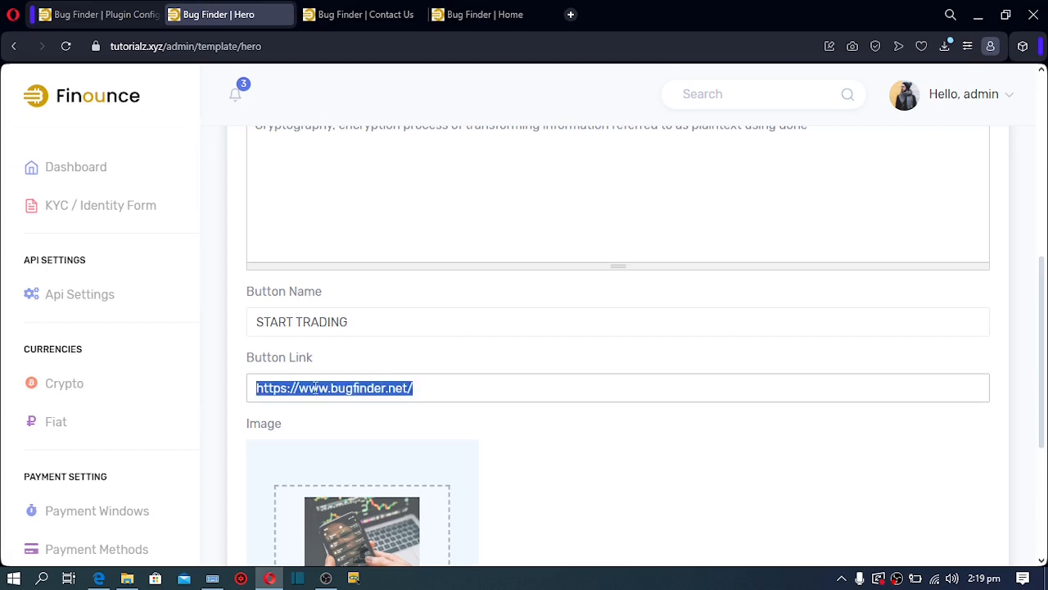
click(417, 388)
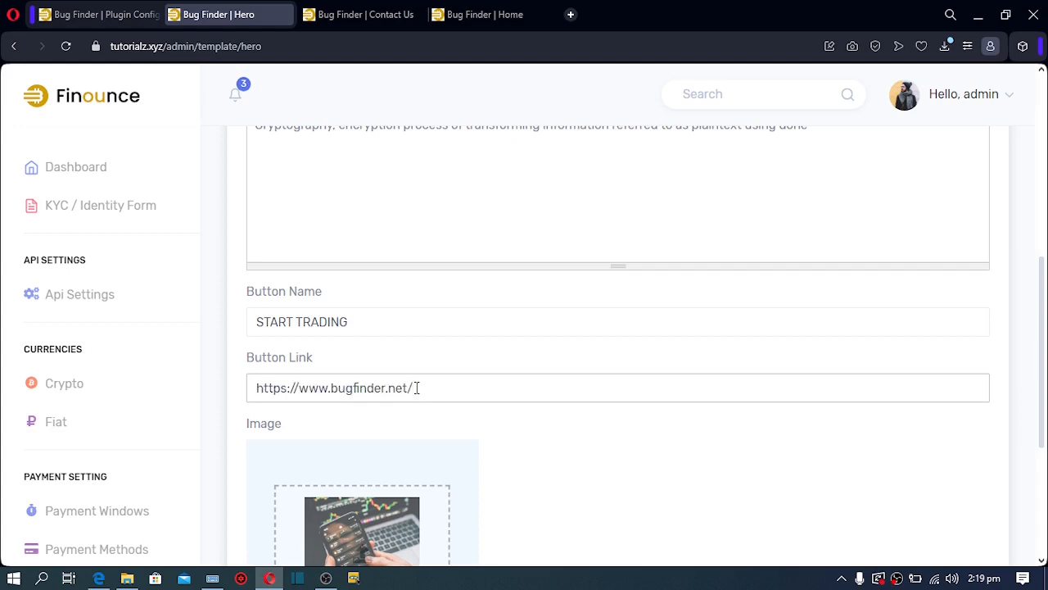
Open the live site's Buy page at tutorialz.xyz/buy
click(465, 13)
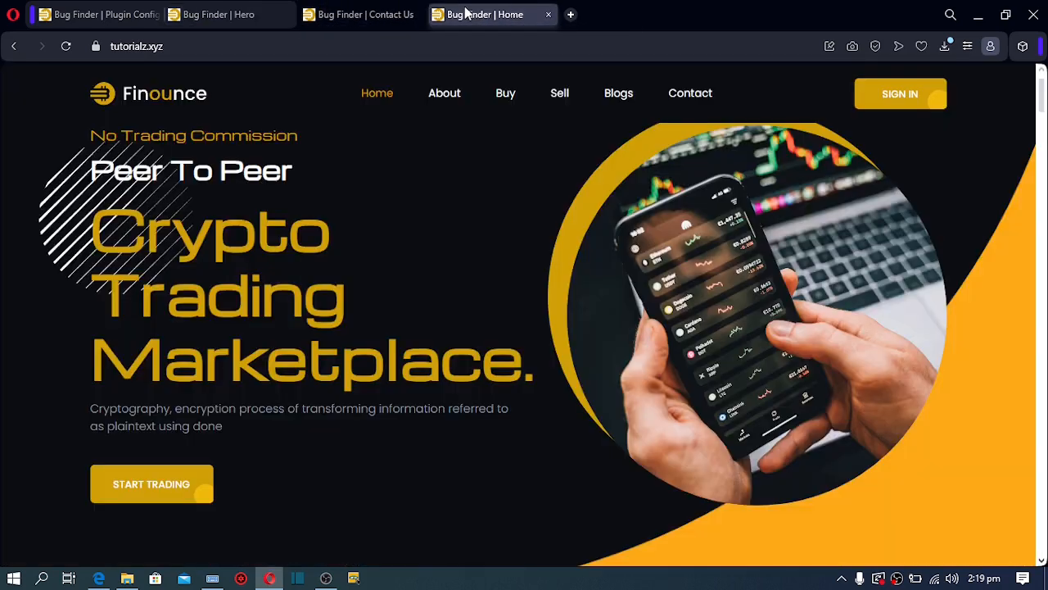
click(508, 97)
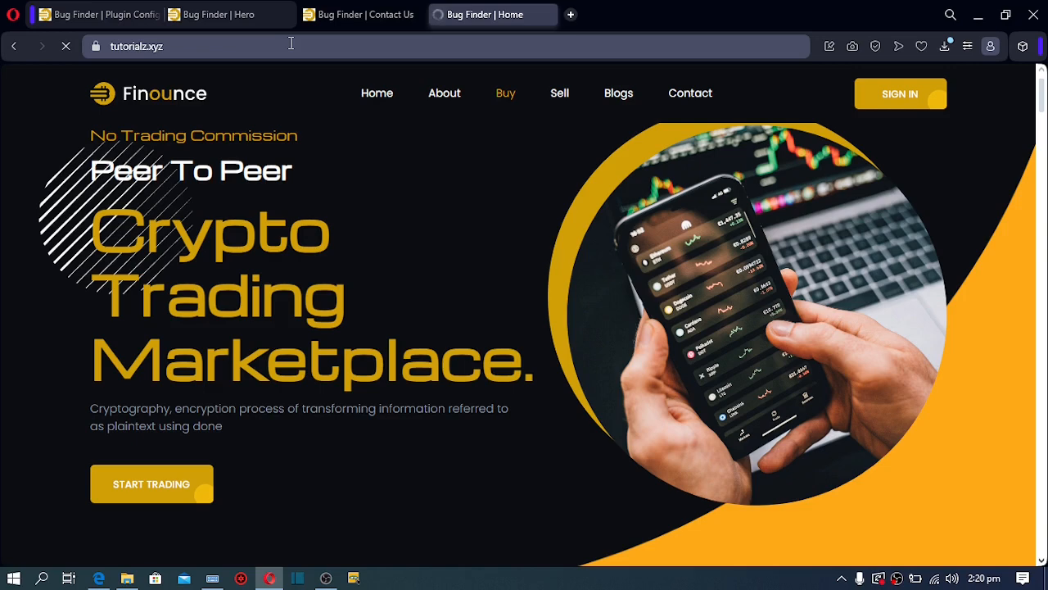
drag(148, 46, 165, 46)
click(173, 46)
text(/buy)
key(Return)
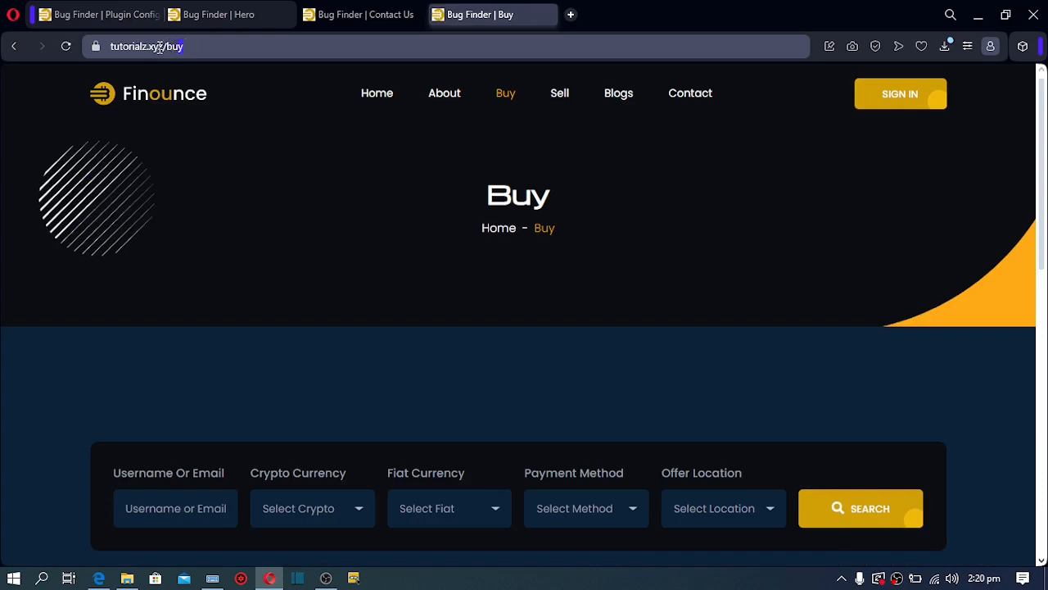
Copy the Buy page address and go back to the Hero settings
drag(187, 46, 86, 59)
right_click(123, 46)
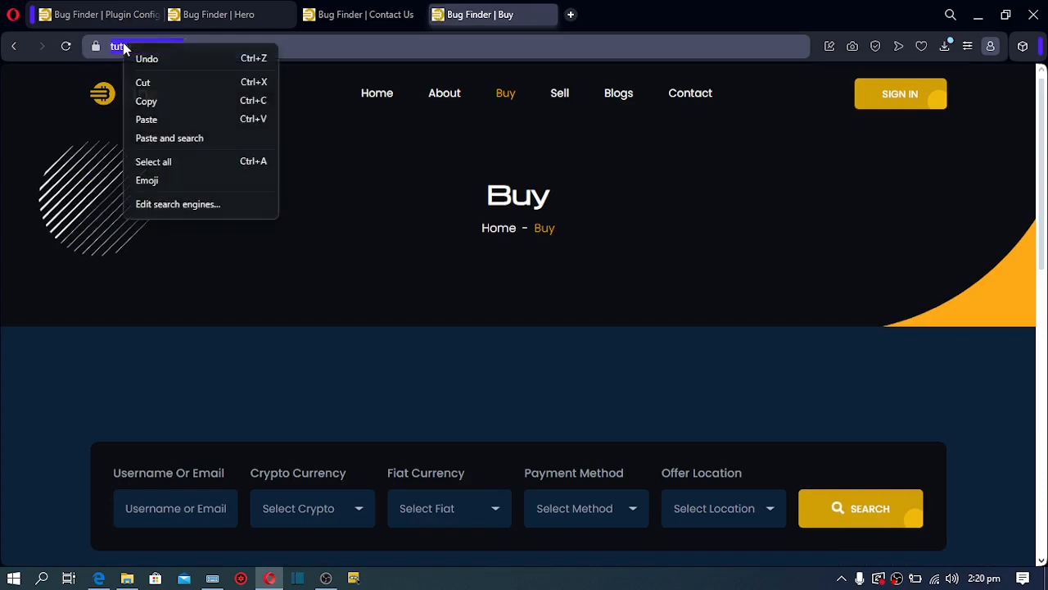
click(147, 103)
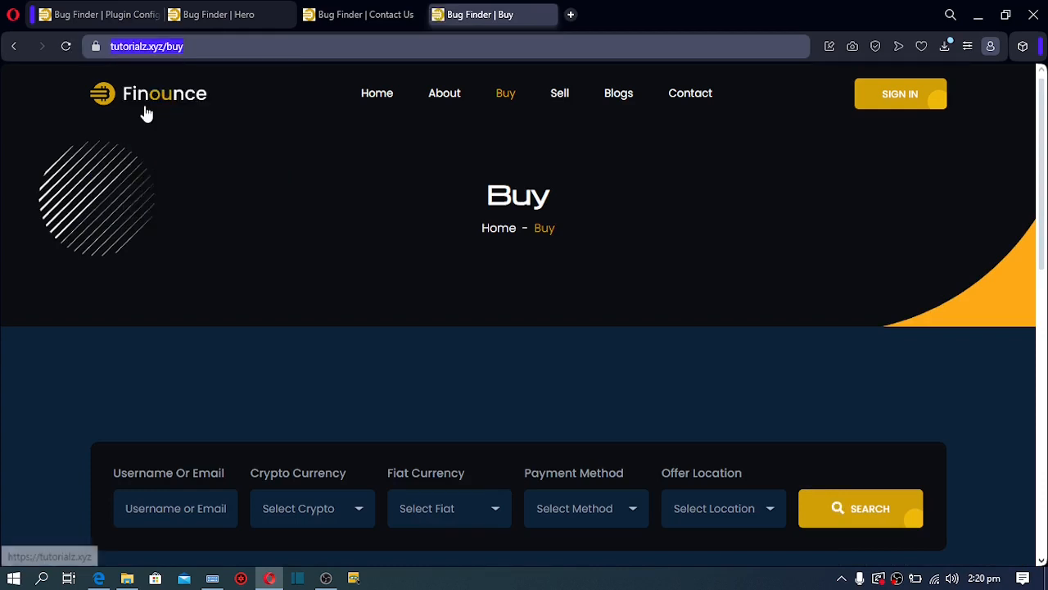
click(223, 13)
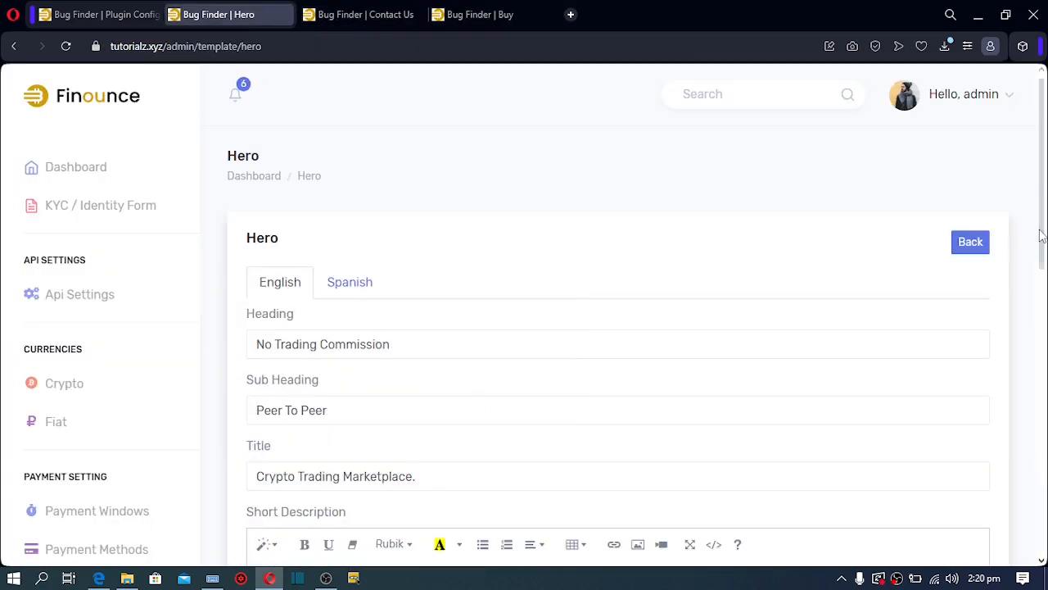
scroll(1037, 304, down, 2)
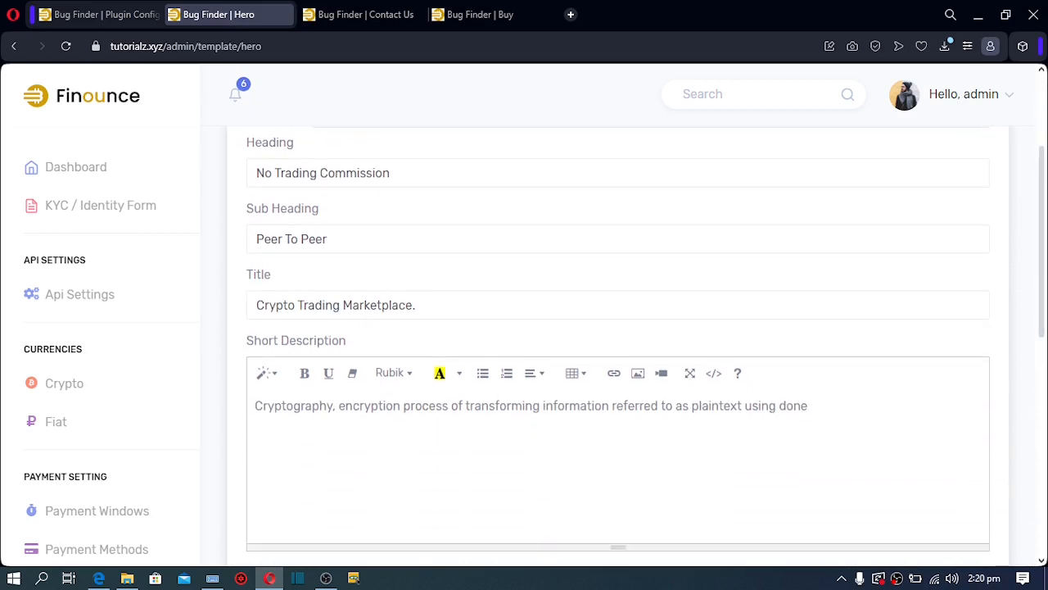
scroll(1032, 402, down, 3)
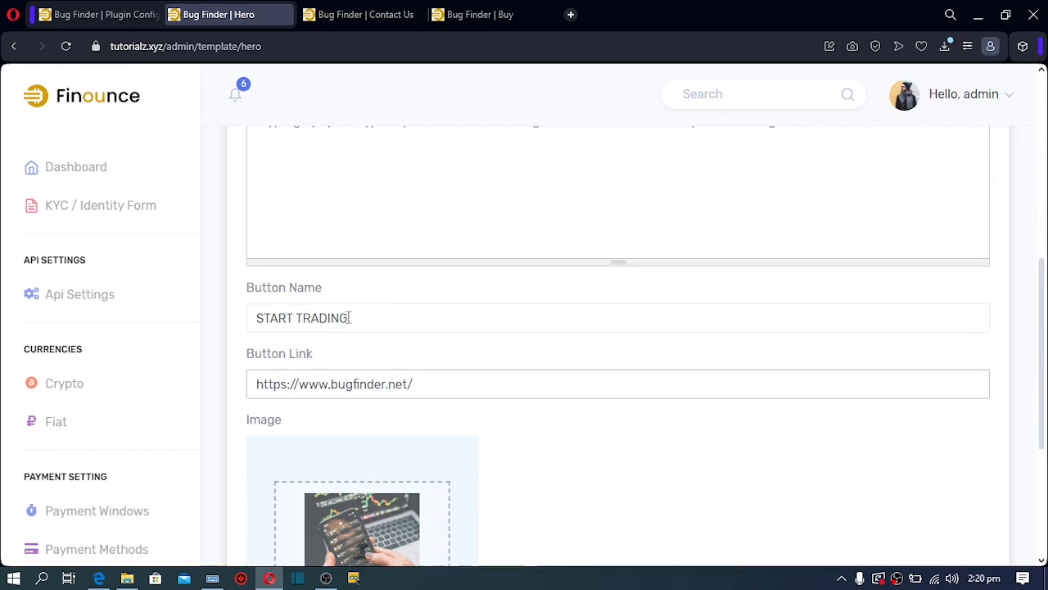
drag(351, 318, 197, 347)
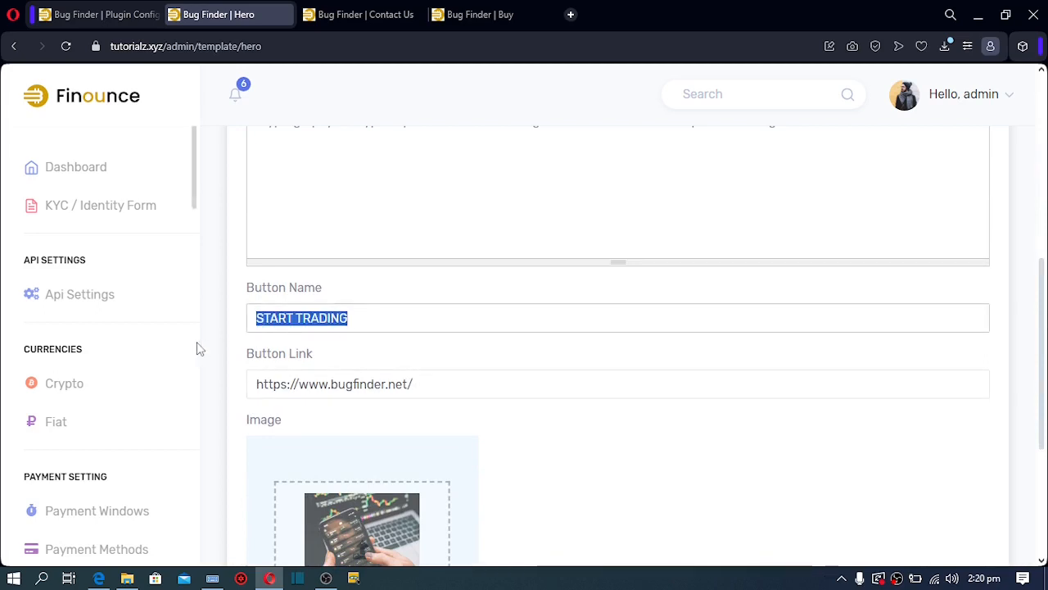
drag(414, 383, 189, 398)
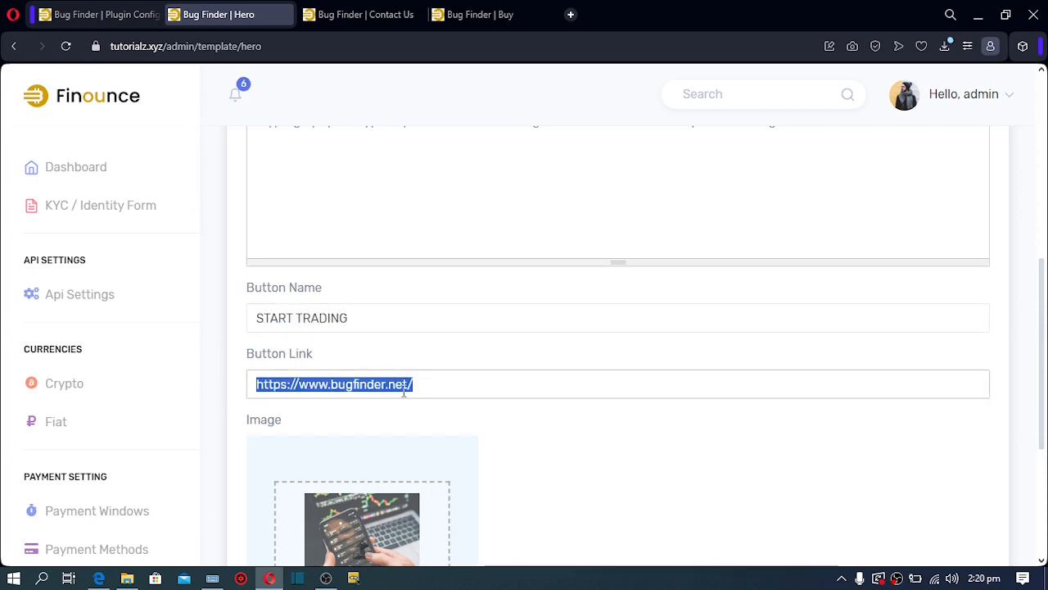
key(ctrl+v)
key(BackSpace)
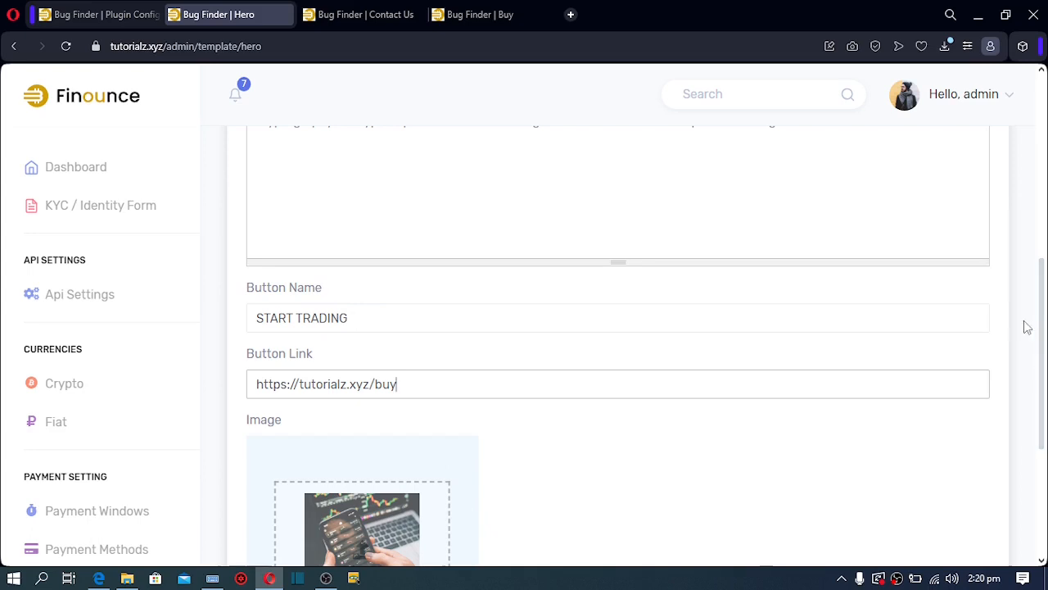
scroll(1040, 339, down, 3)
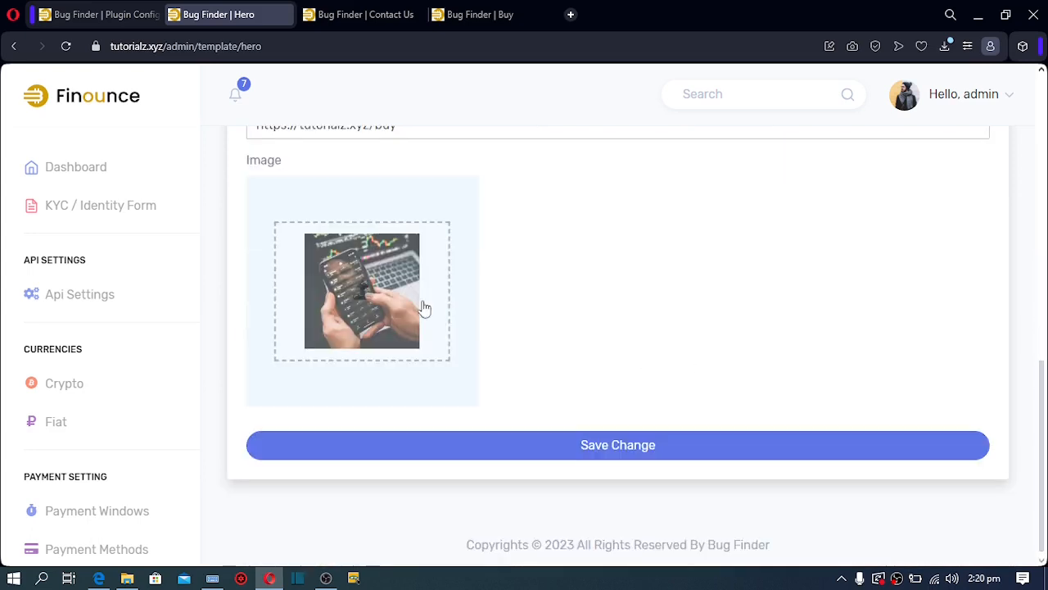
Replace the Hero image with download (2).png, save, and reload the live homepage
click(492, 14)
click(133, 105)
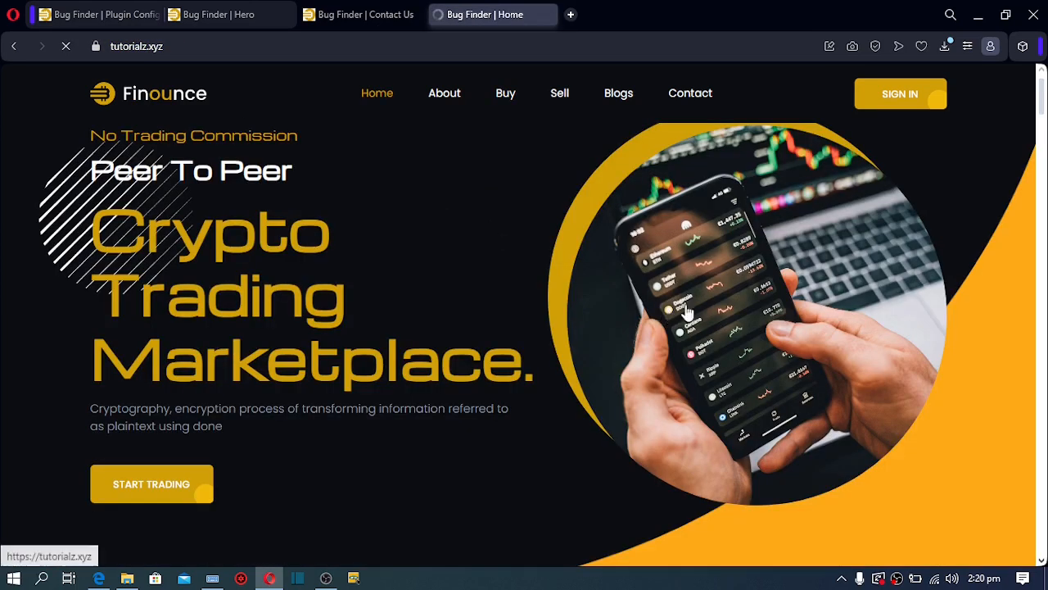
click(208, 14)
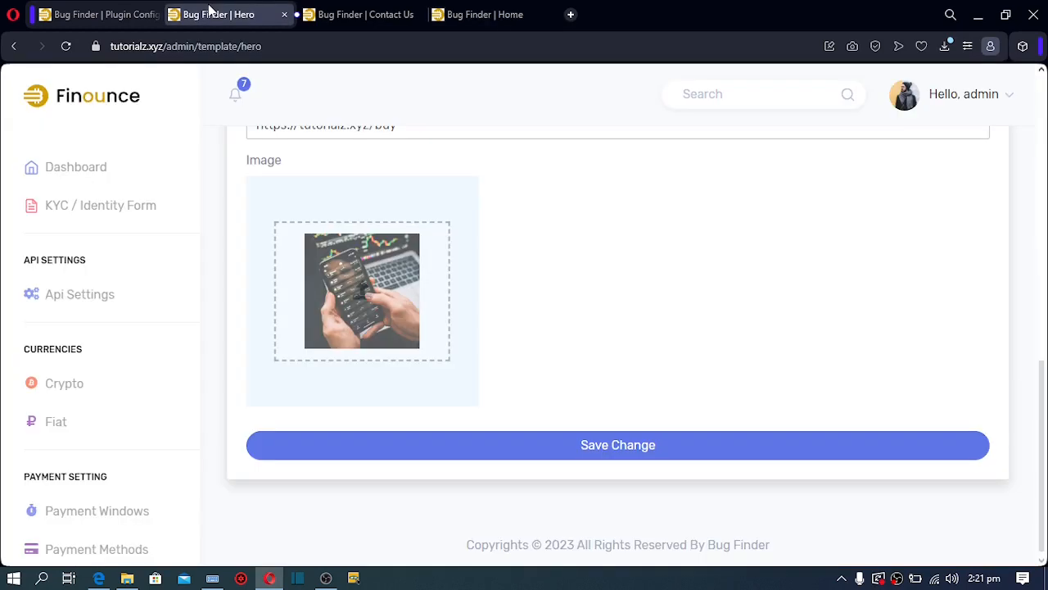
click(370, 300)
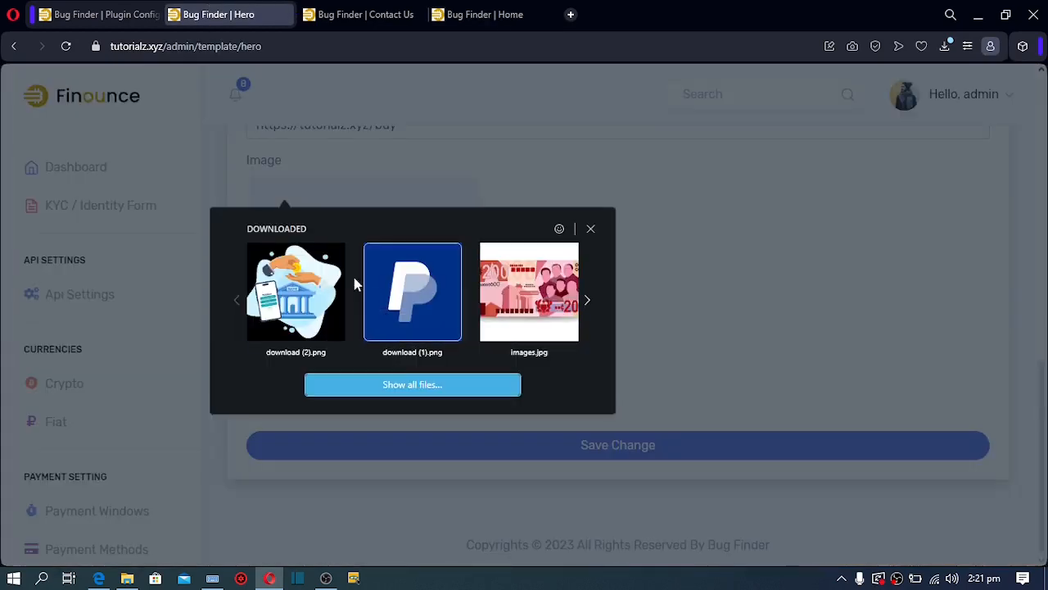
click(303, 297)
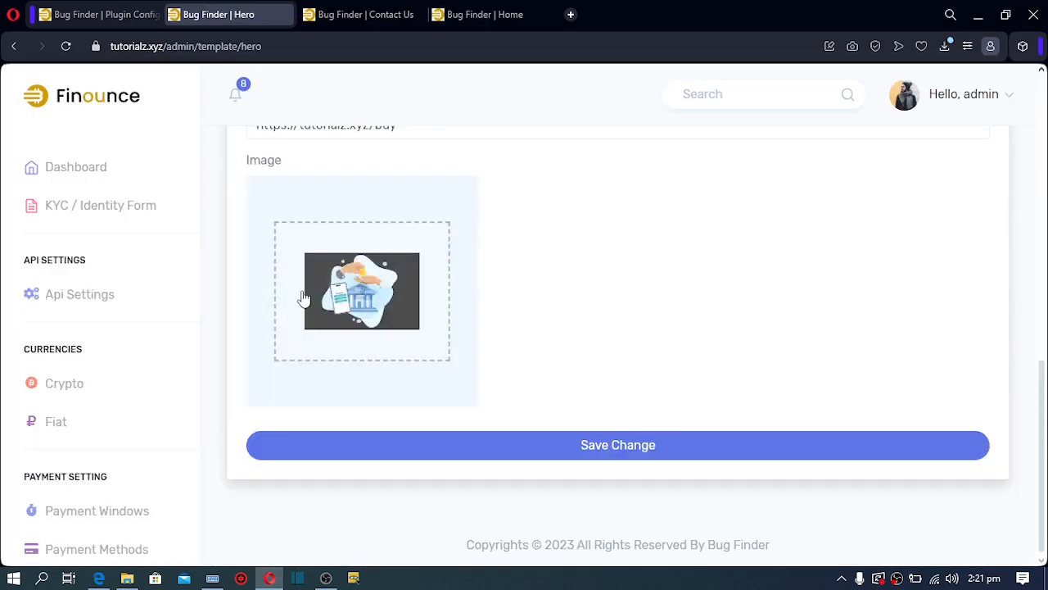
click(562, 455)
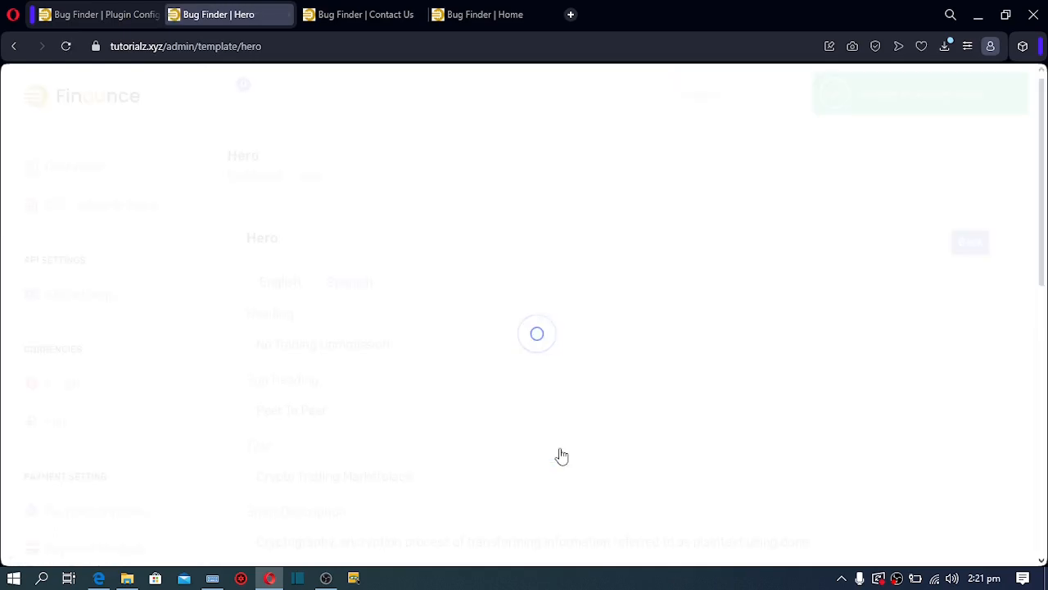
click(503, 14)
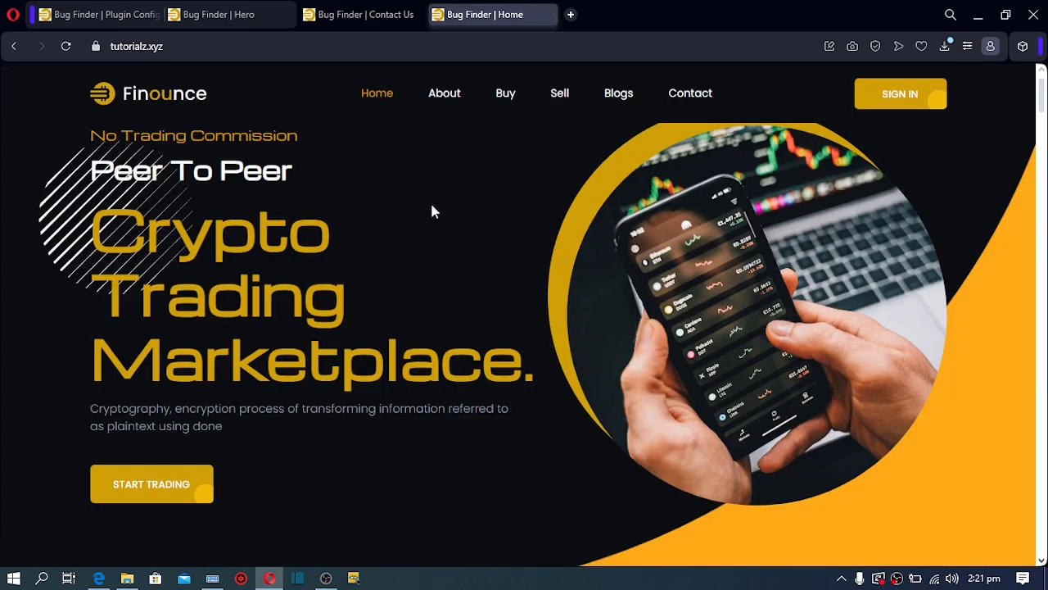
key(F5)
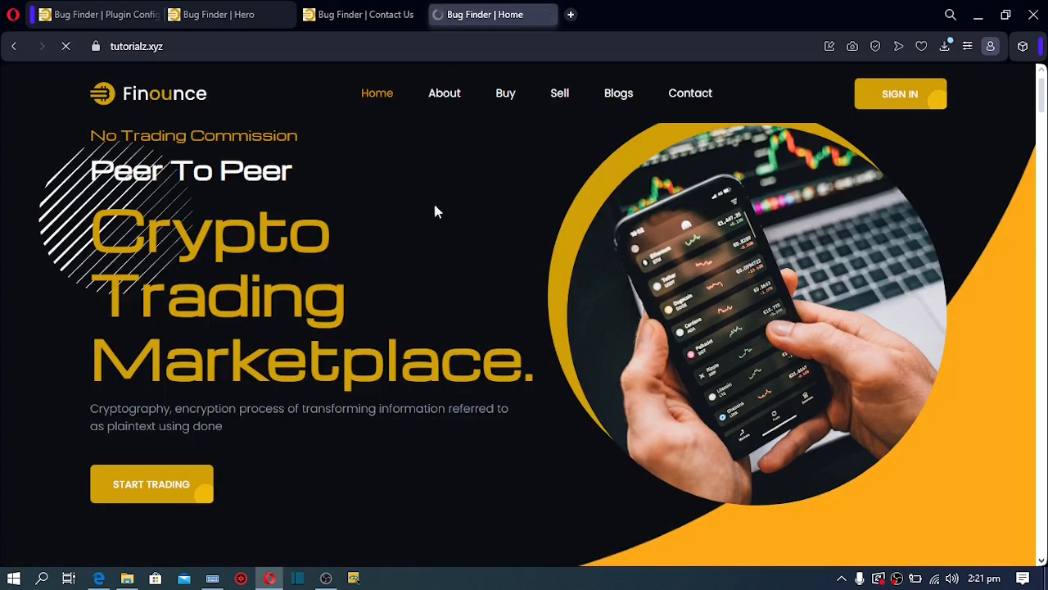
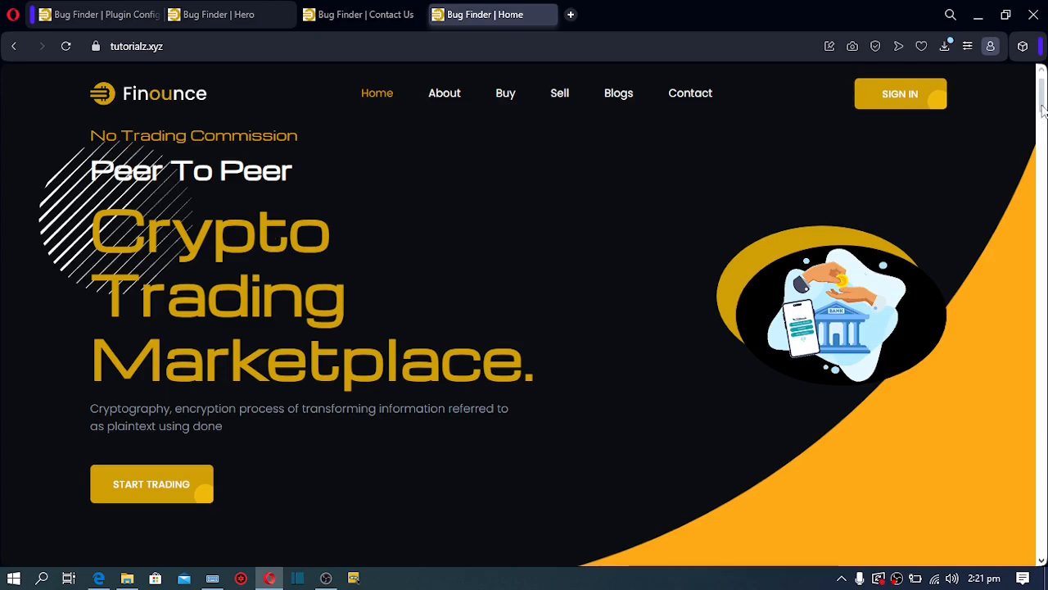
Scroll to About Us and save the coin image via 'Save image as...' into Downloads
drag(1040, 103, 1042, 149)
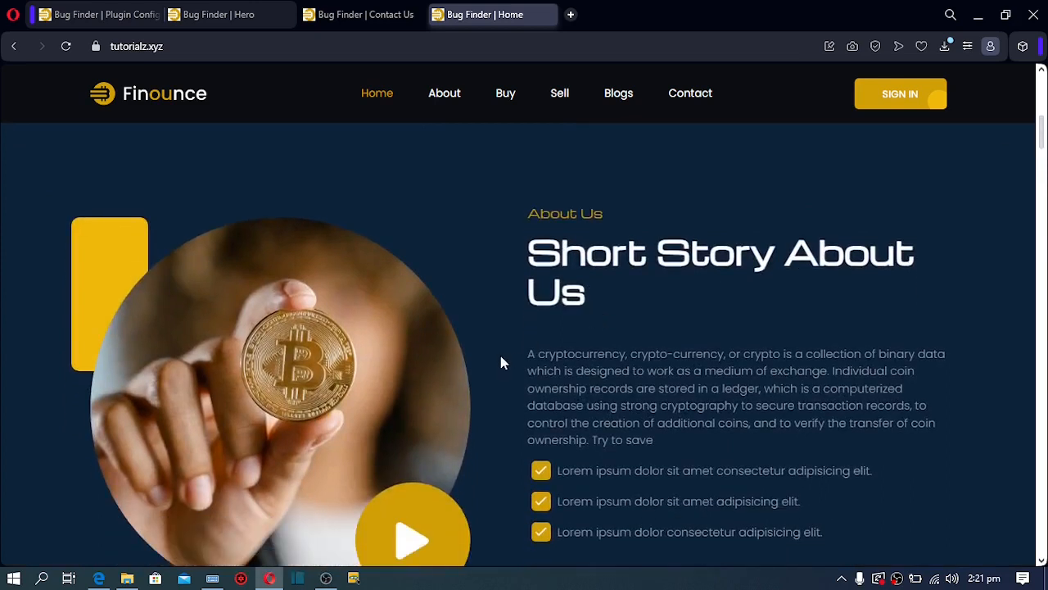
right_click(298, 406)
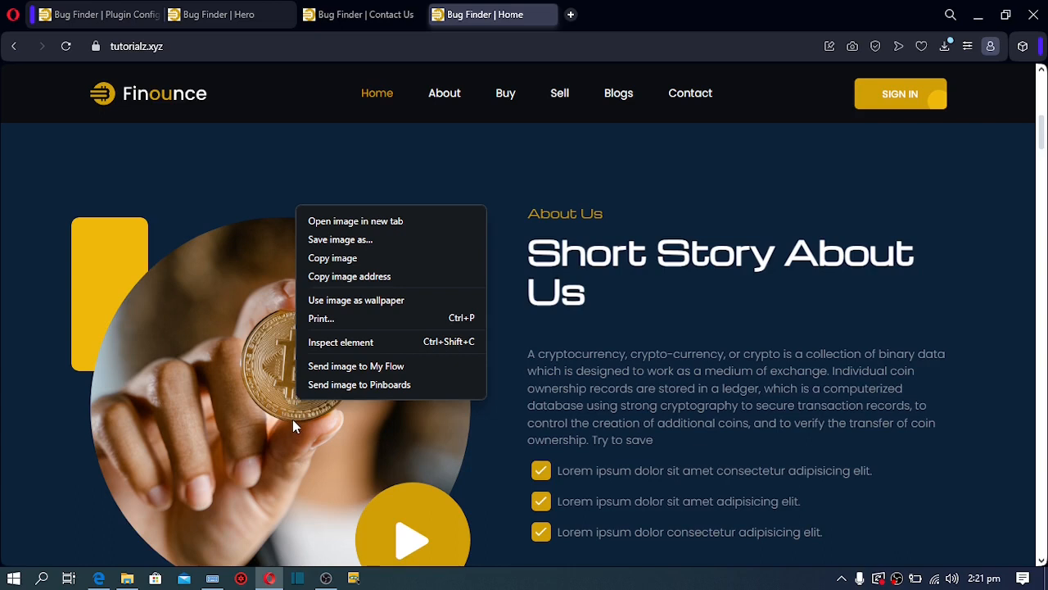
click(351, 243)
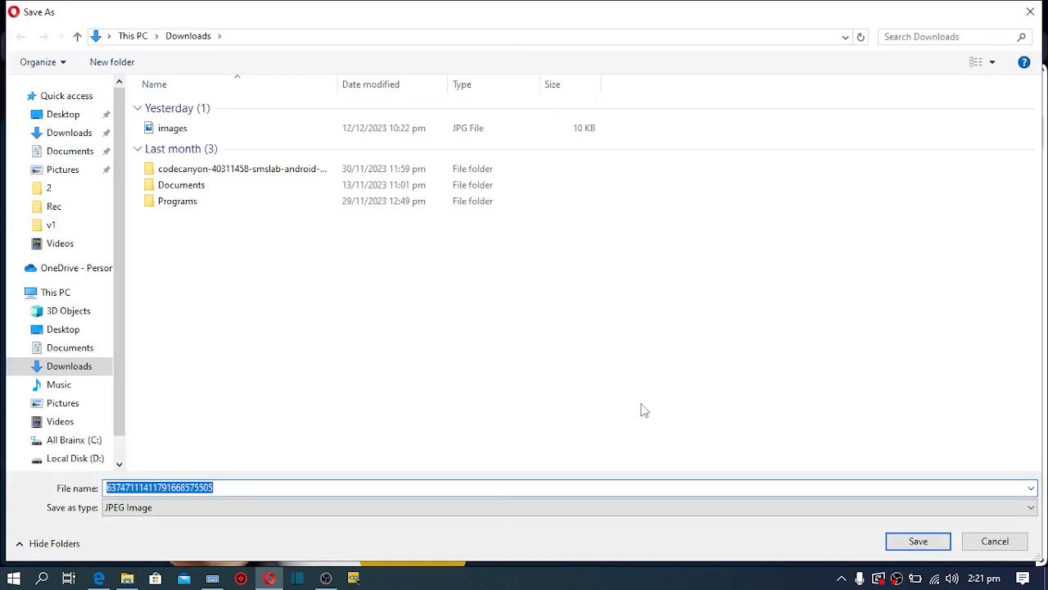
click(918, 541)
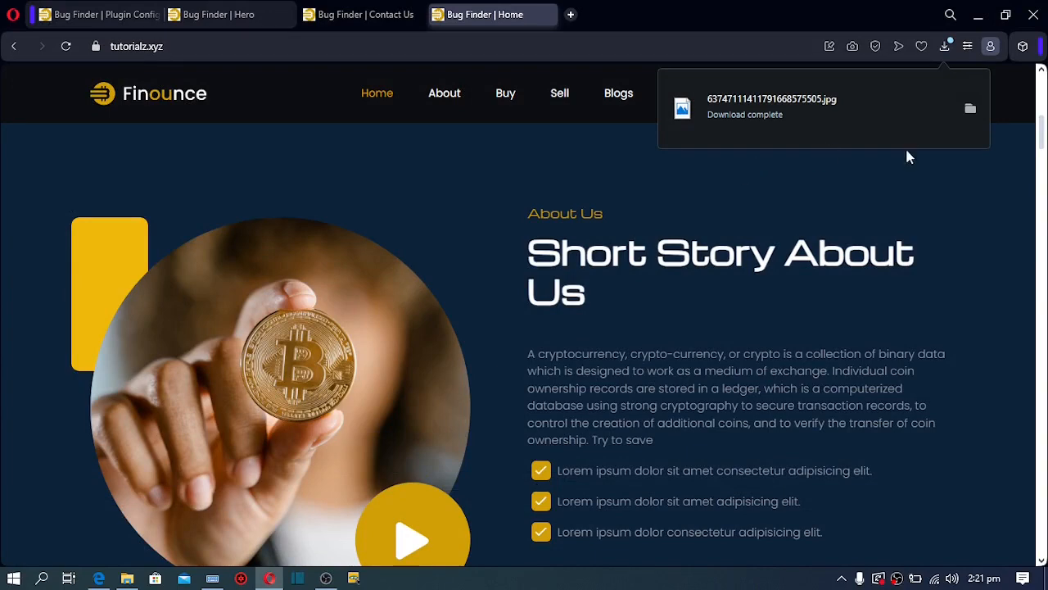
Check the downloaded coin photo's Details show 1280 × 1280 pixels, then minimise File Explorer
click(971, 111)
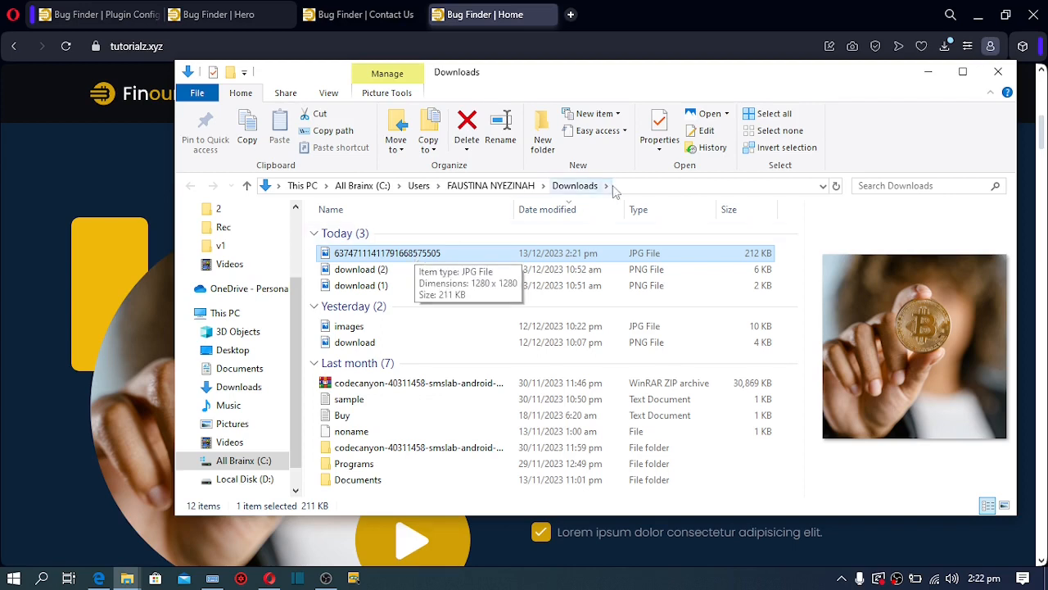
click(664, 153)
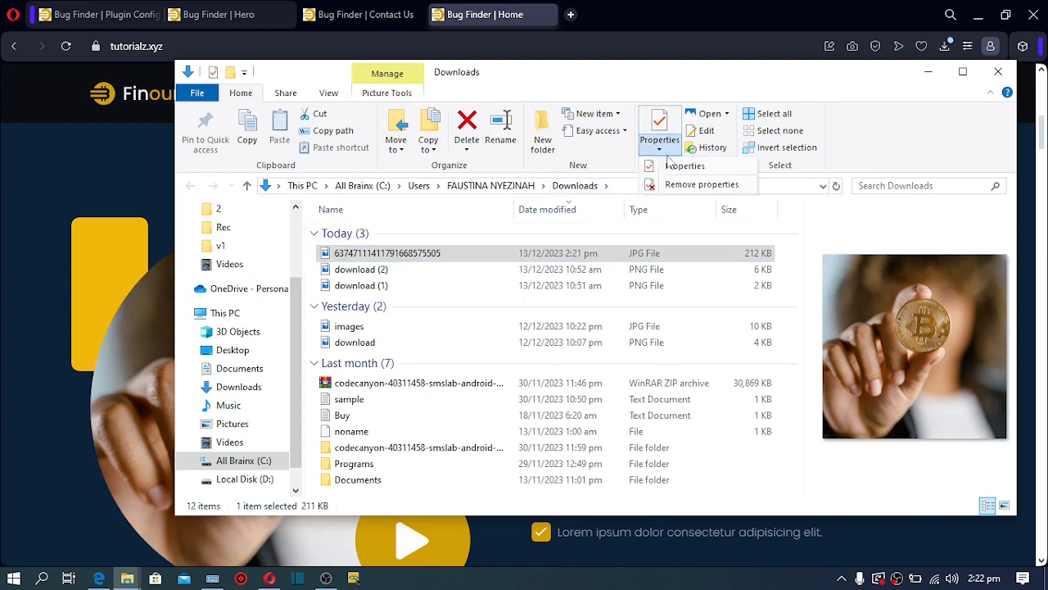
click(674, 167)
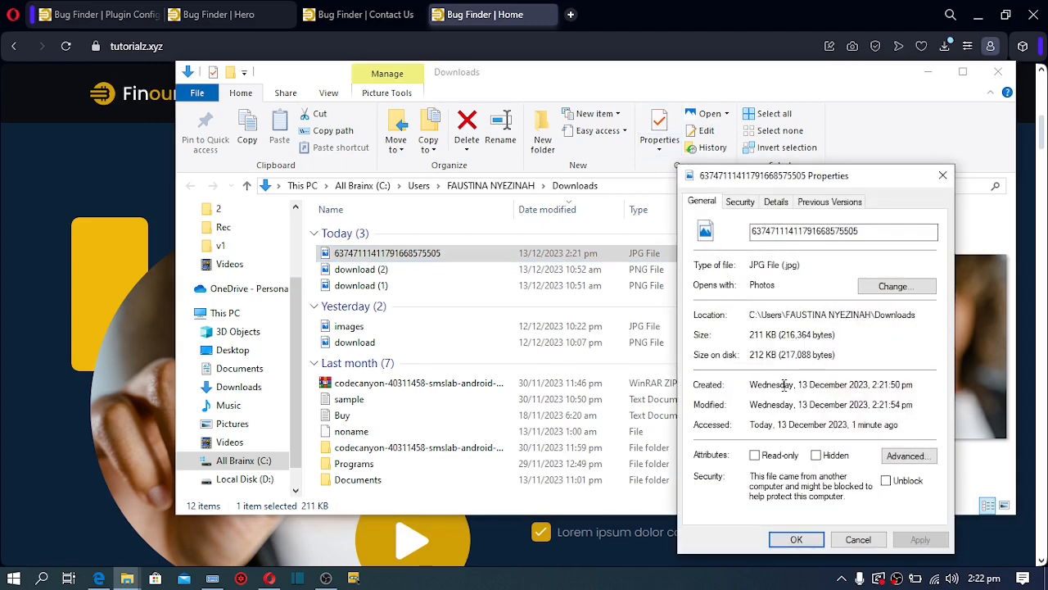
click(777, 207)
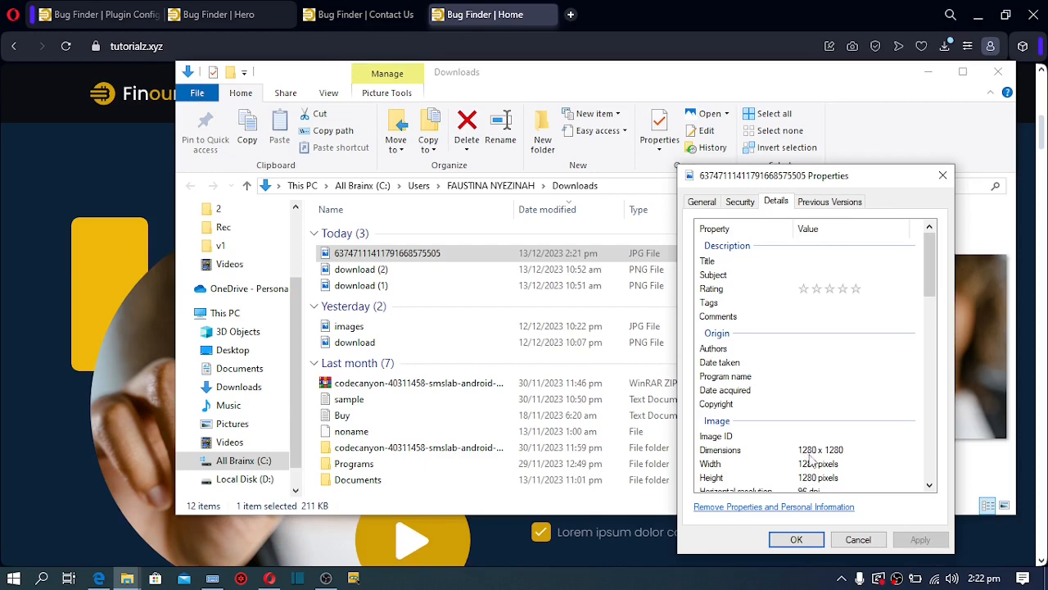
click(873, 546)
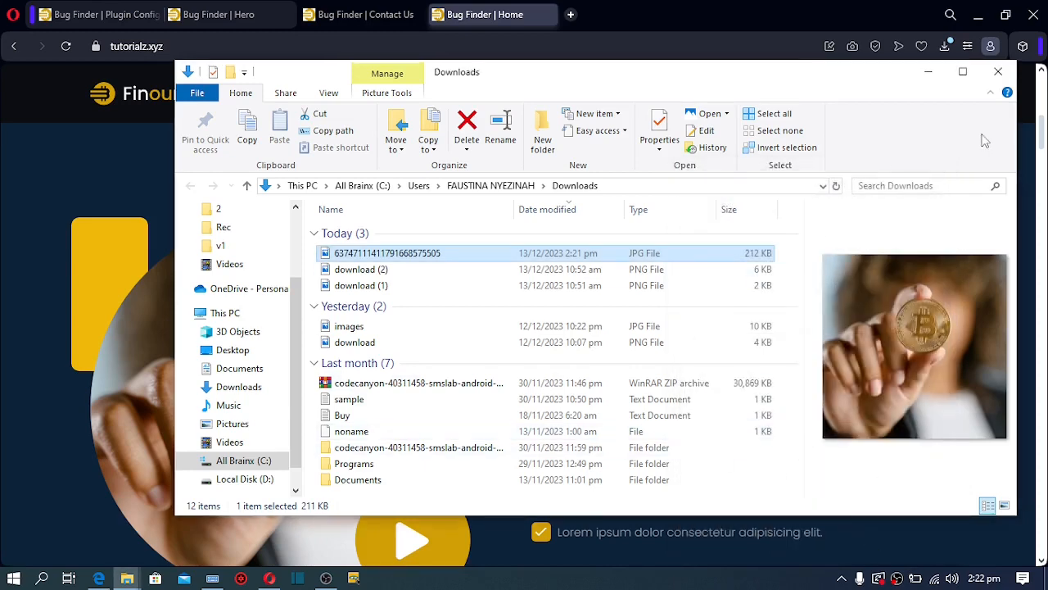
click(926, 73)
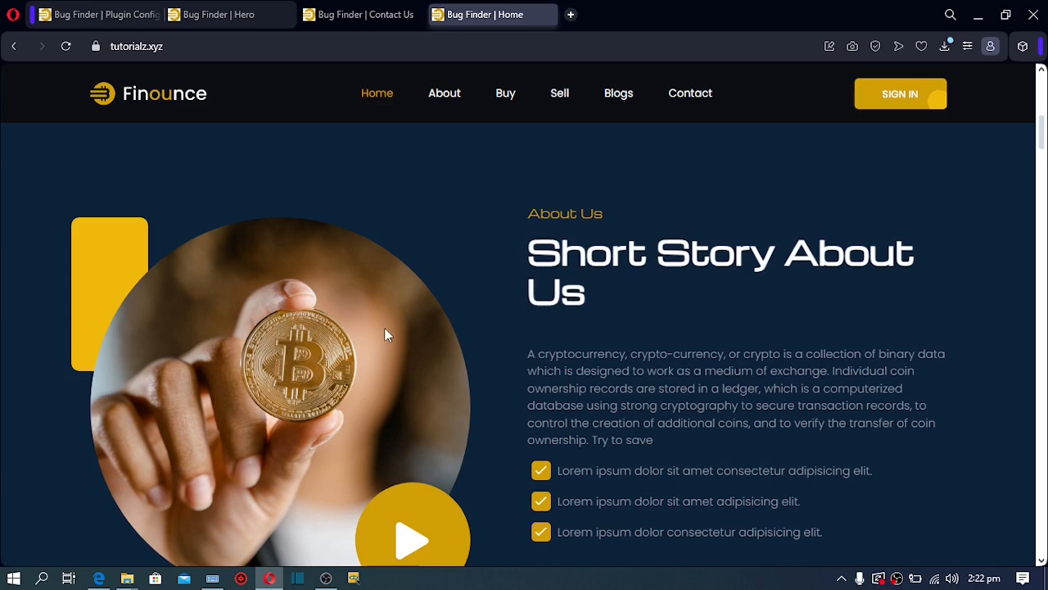
From the admin Hero tab, open Manage Content > About Us, then return to the homepage tab
drag(1043, 147, 1045, 78)
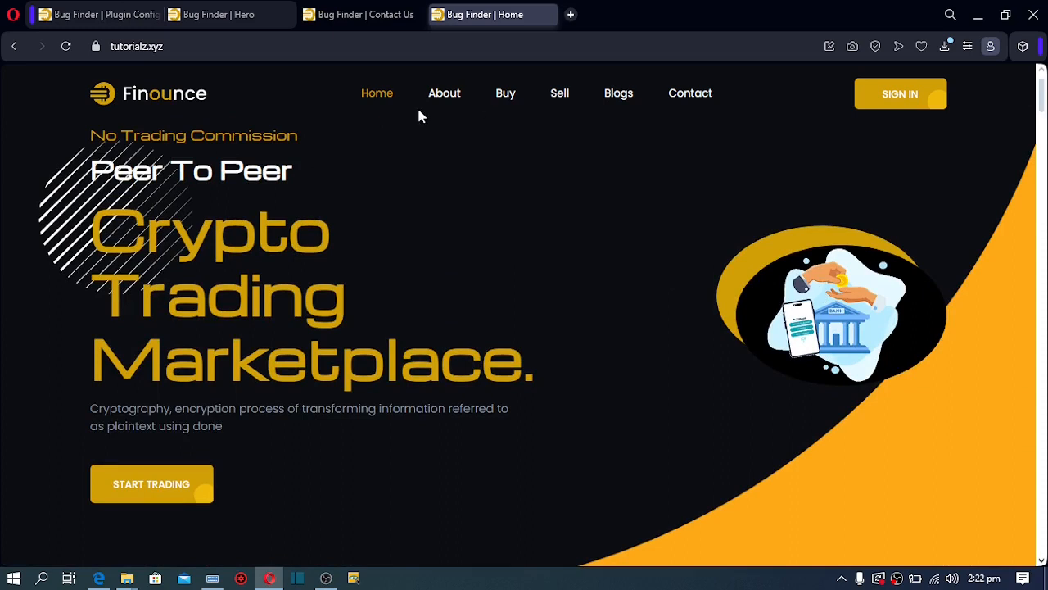
click(206, 14)
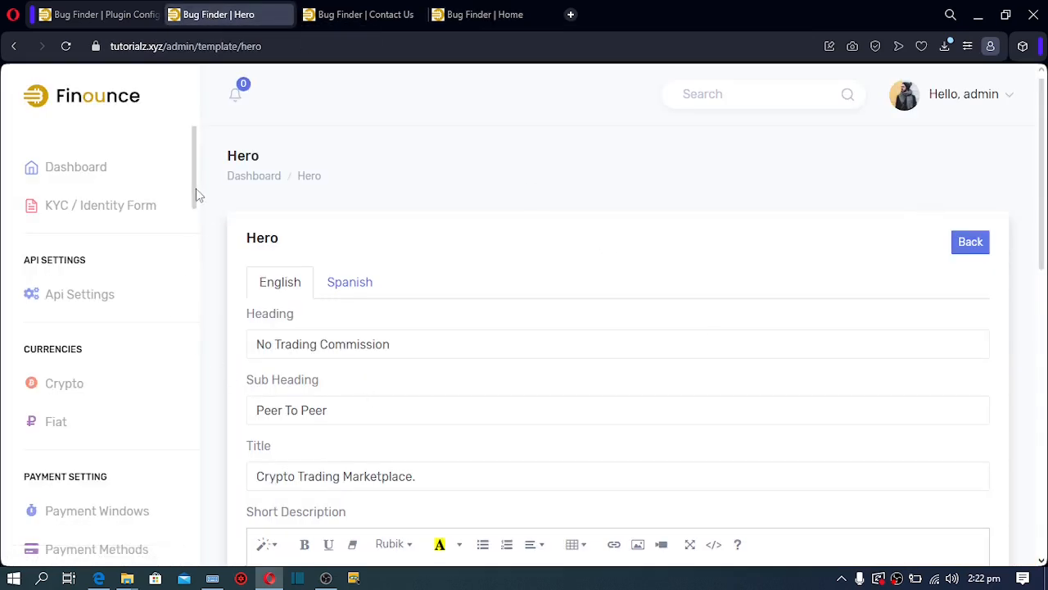
drag(196, 188, 217, 526)
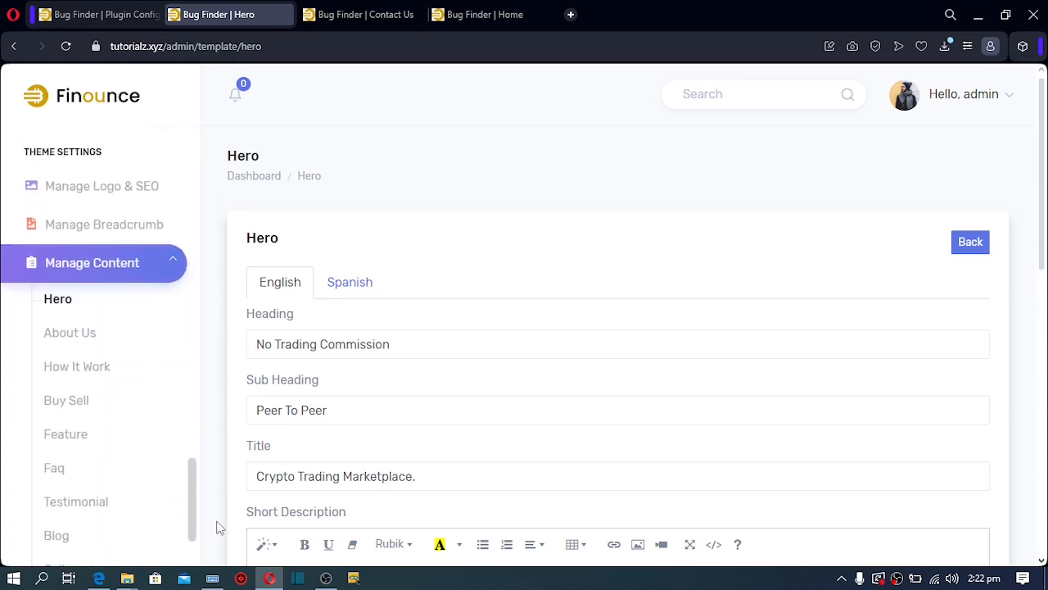
click(75, 337)
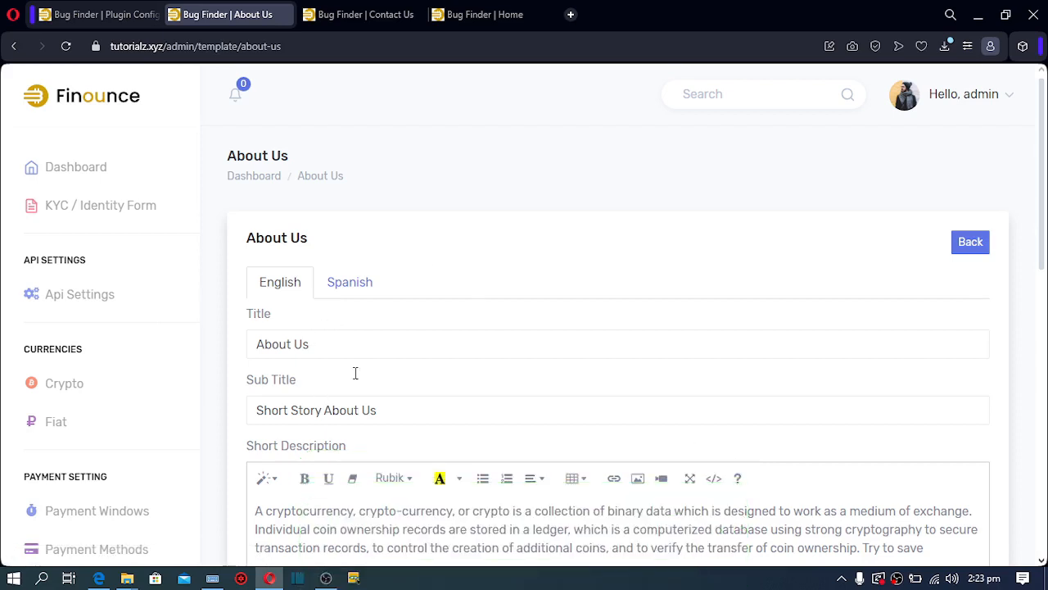
click(475, 14)
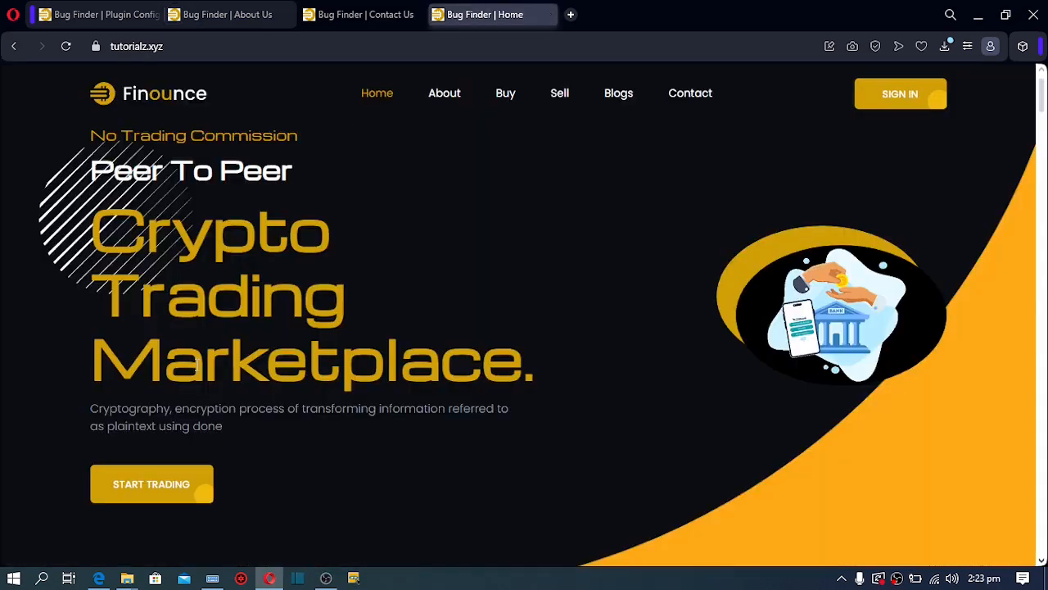
Compare the homepage About Us section with its admin editor, then open Manage Content > Faq
scroll(573, 264, down, 5)
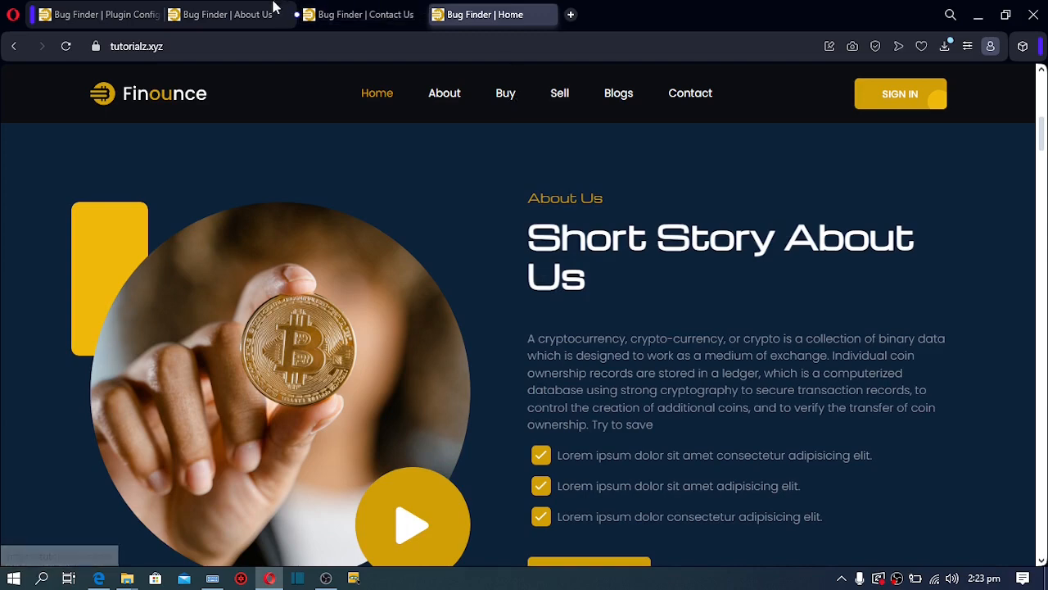
click(229, 14)
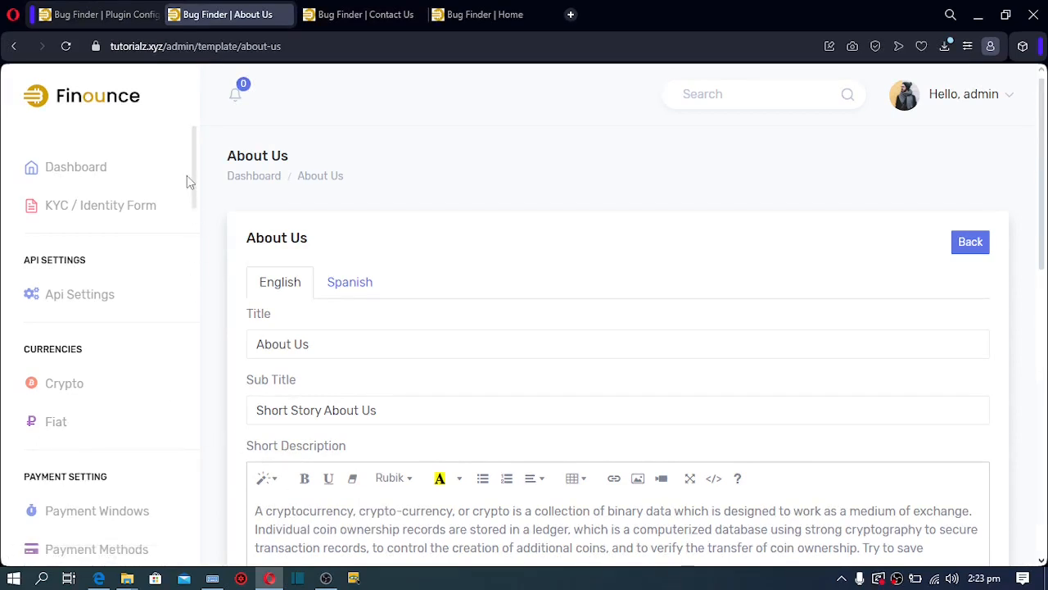
drag(193, 183, 204, 525)
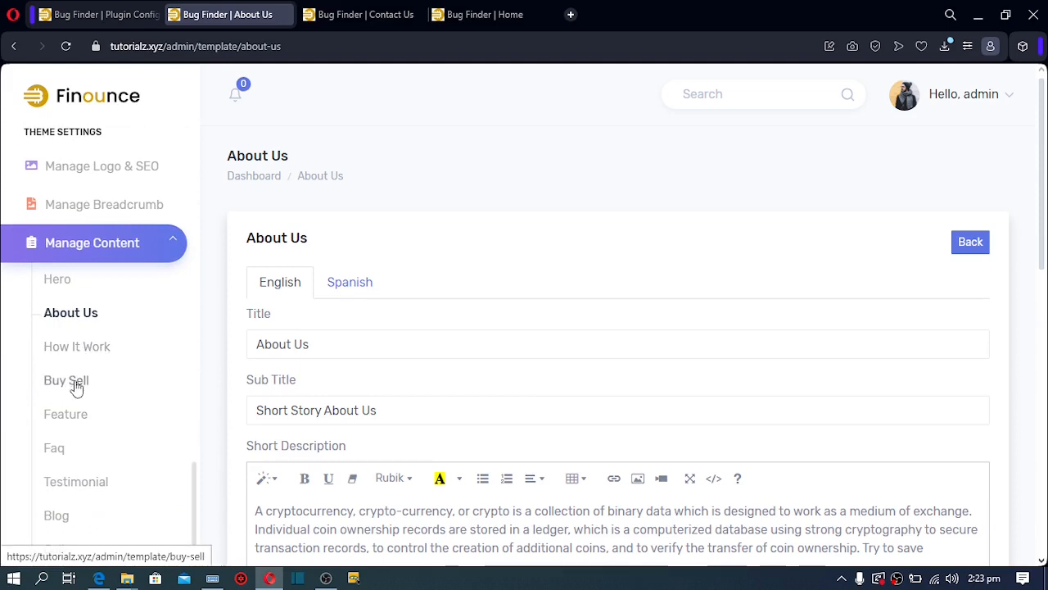
click(65, 455)
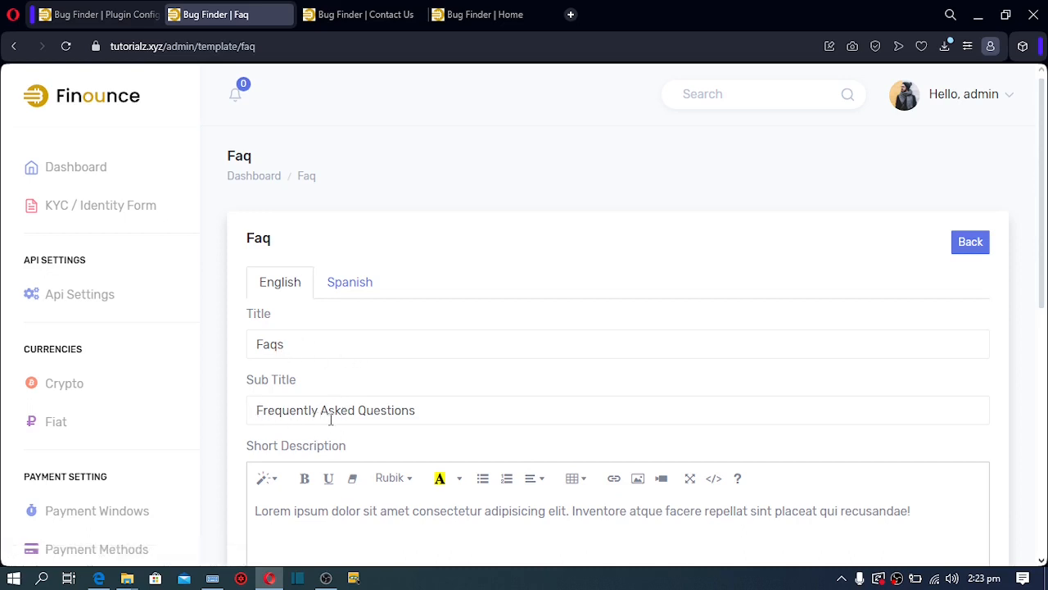
Select the word 'amet' in the Faq short description and scroll through the editor
click(347, 516)
double_click(393, 511)
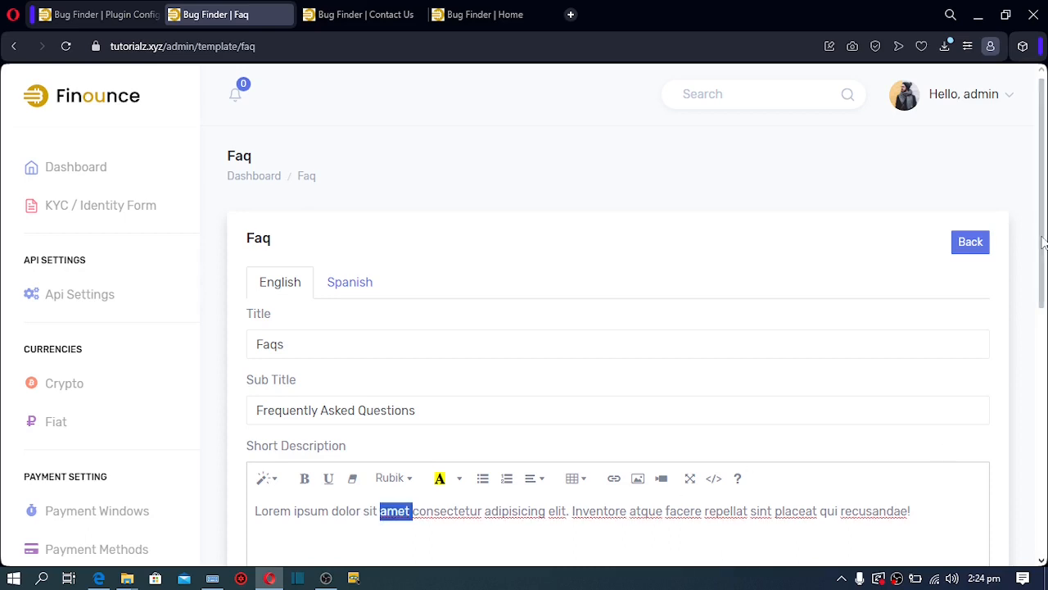
scroll(1043, 242, down, 5)
scroll(1015, 442, down, 1)
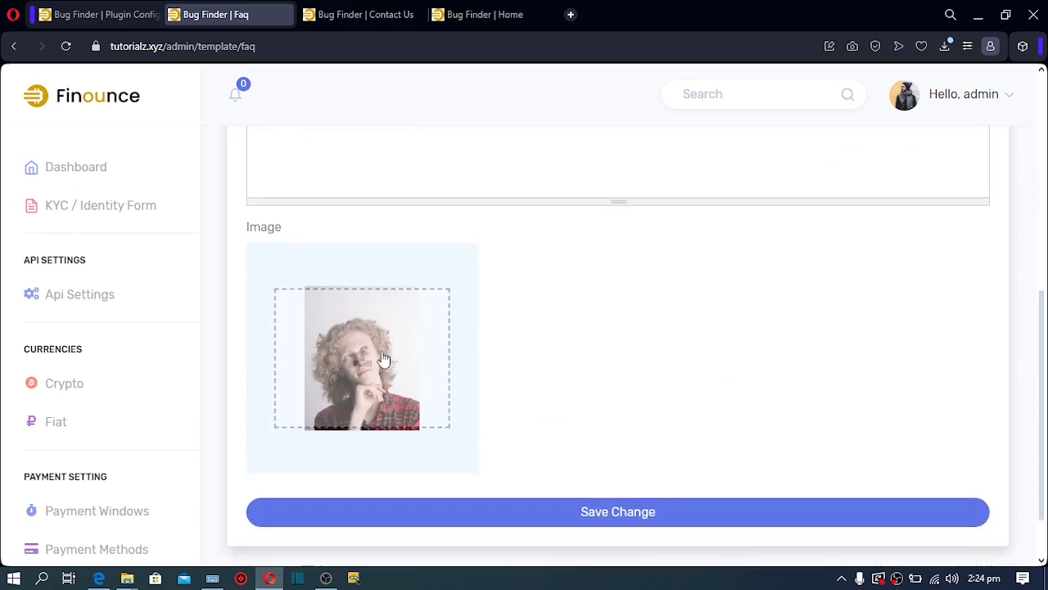
On the live homepage, scroll down to the Faqs section with 'How do I benefit from the ICO Token?'
click(477, 16)
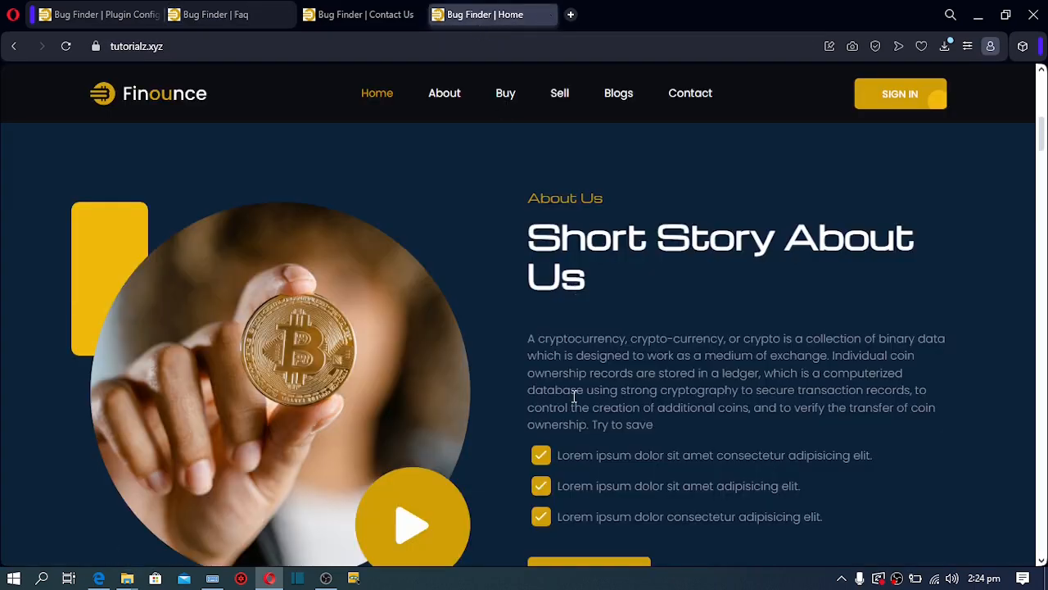
scroll(574, 397, down, 5)
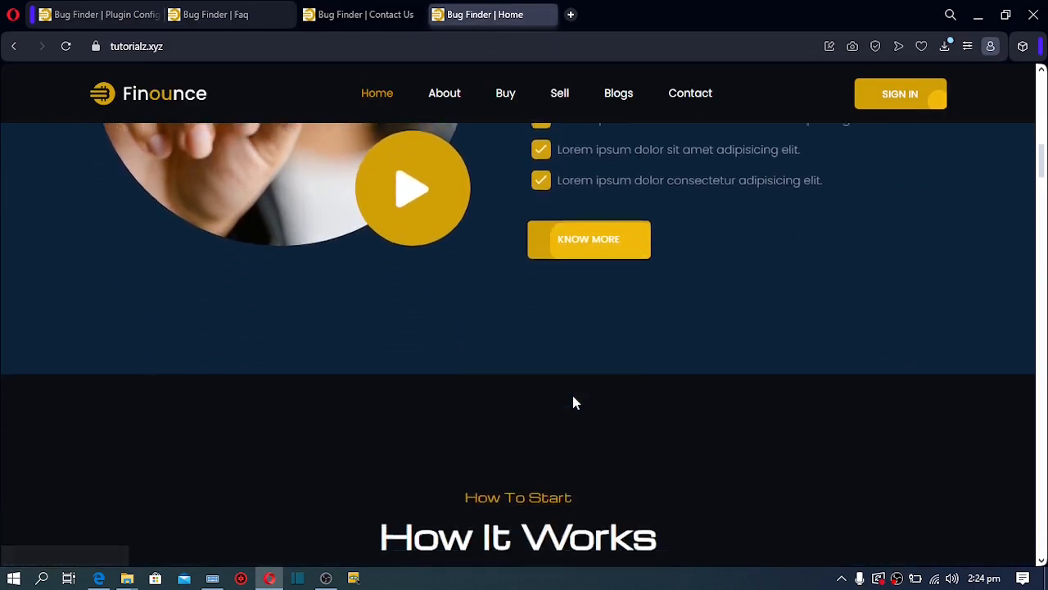
scroll(573, 398, down, 2)
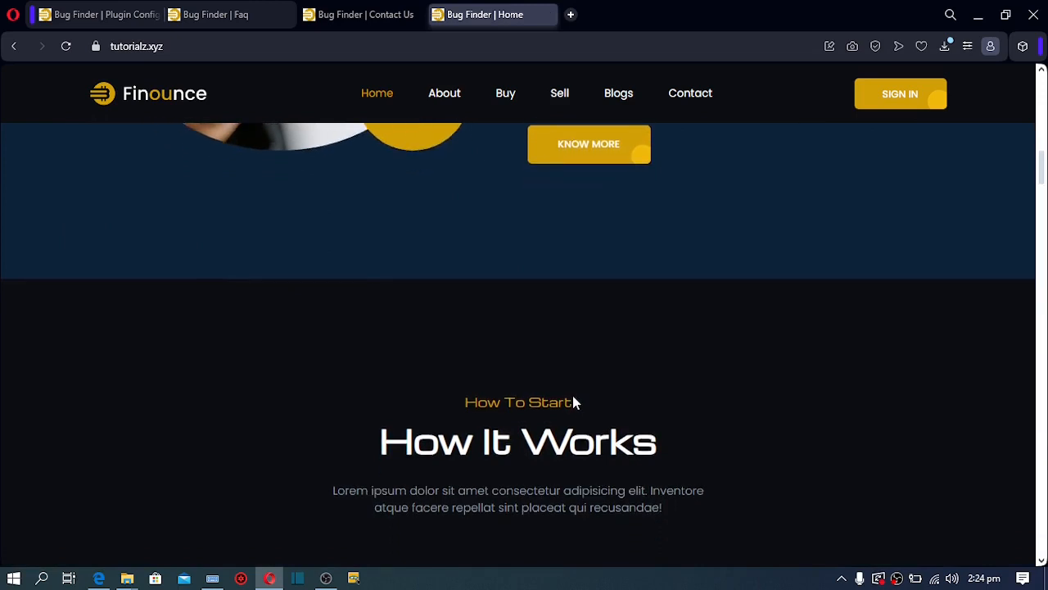
scroll(573, 397, down, 8)
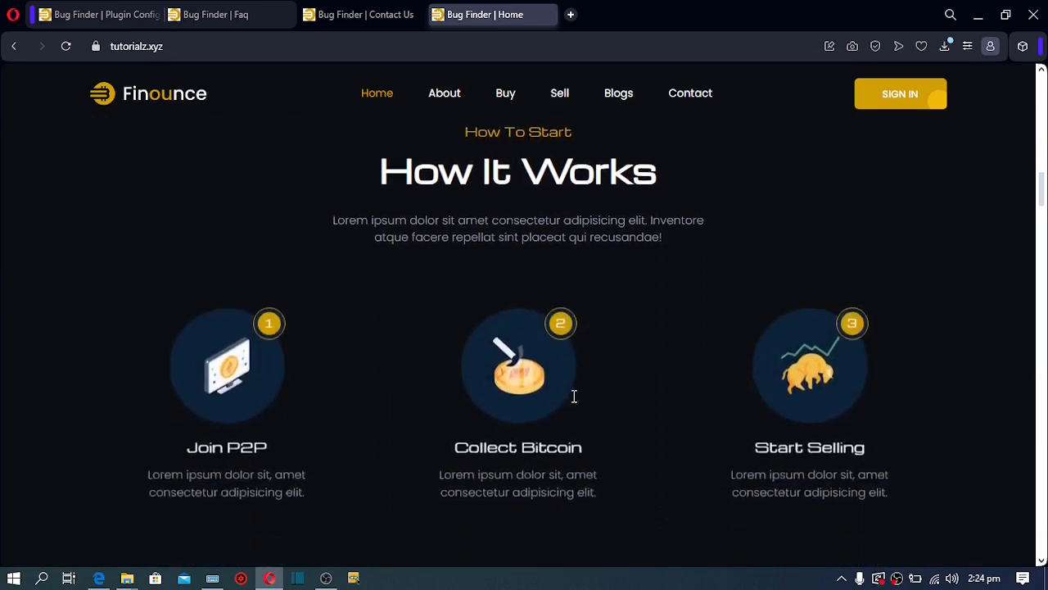
scroll(573, 399, down, 5)
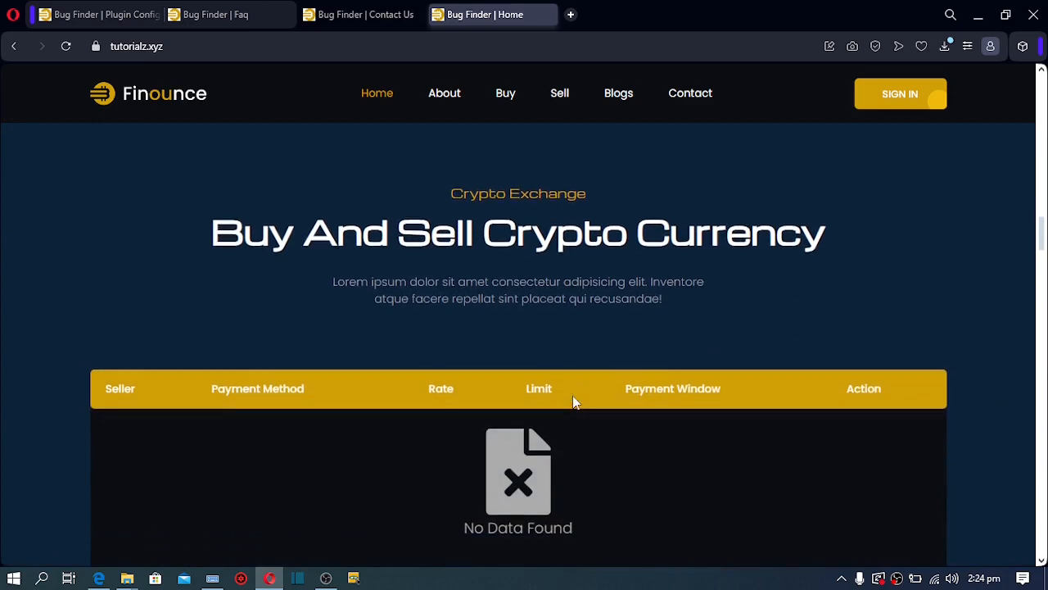
scroll(573, 397, down, 12)
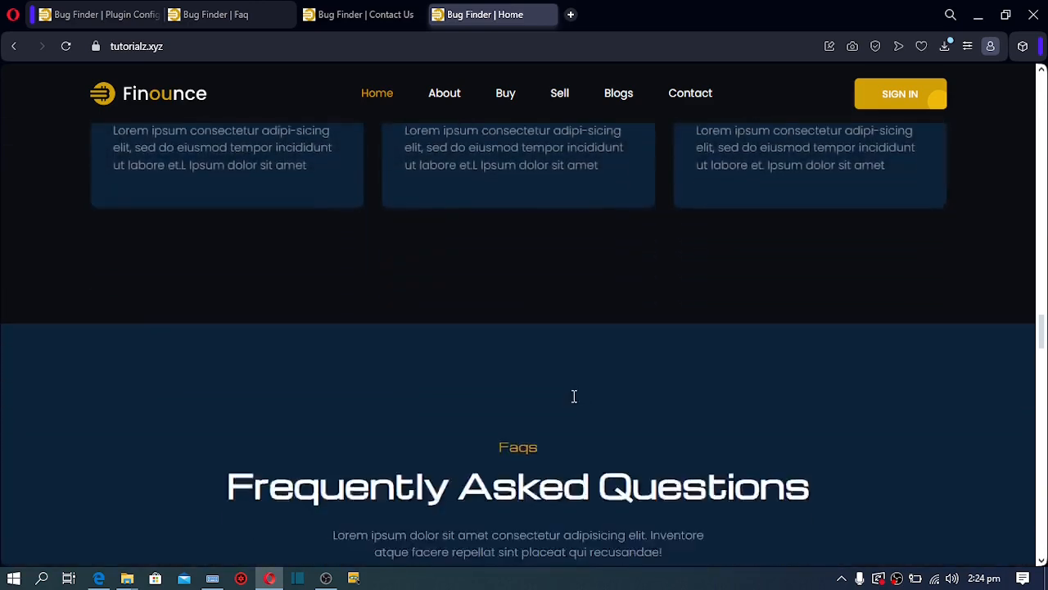
scroll(573, 396, down, 1)
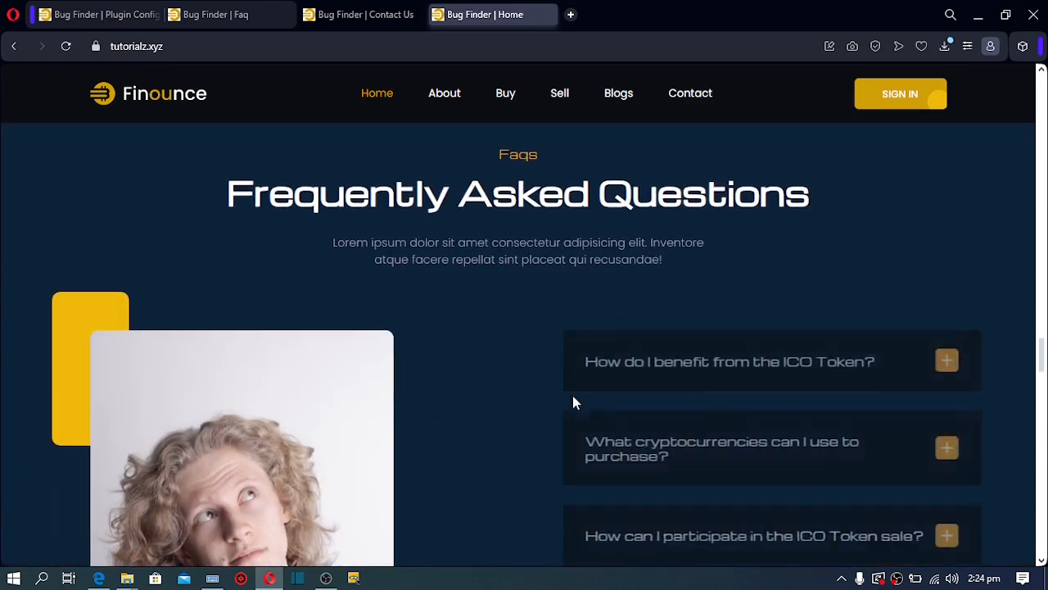
scroll(573, 401, down, 1)
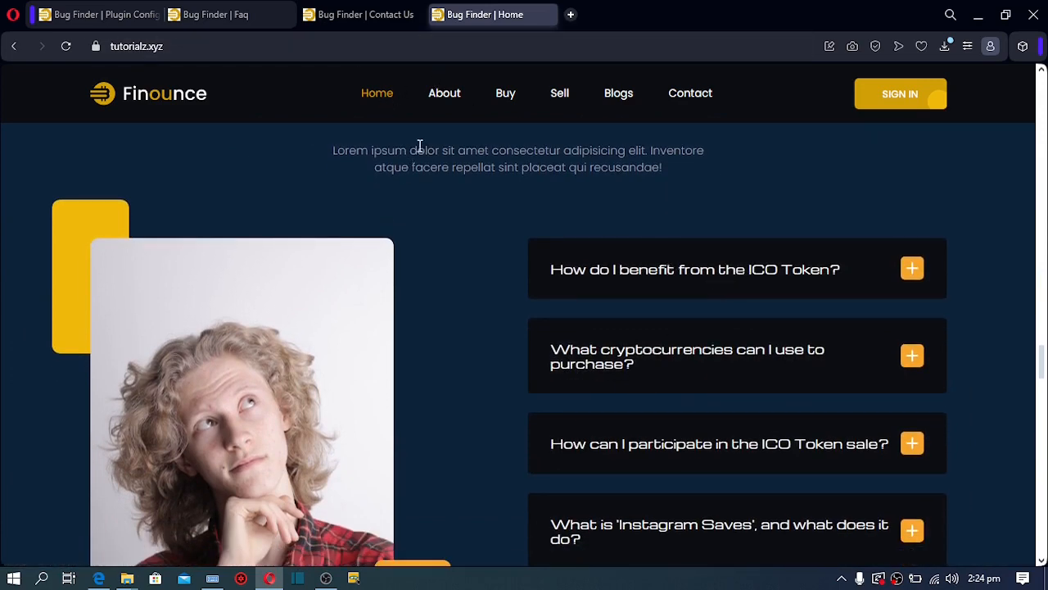
In the admin Faq tab, open Content Settings > Faq to list the five FAQ entries
click(228, 11)
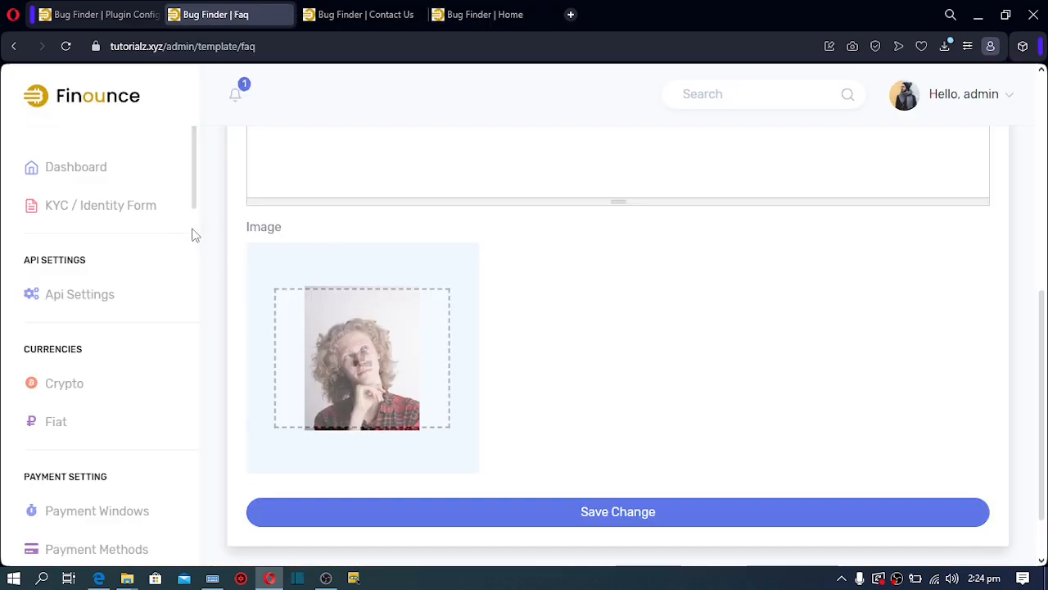
drag(196, 209, 199, 565)
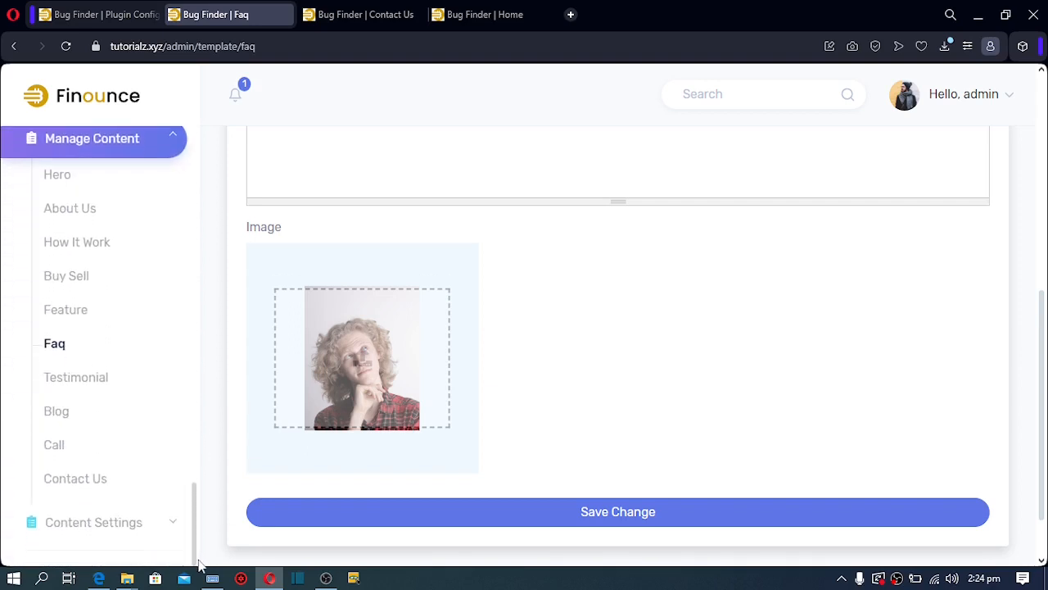
click(173, 524)
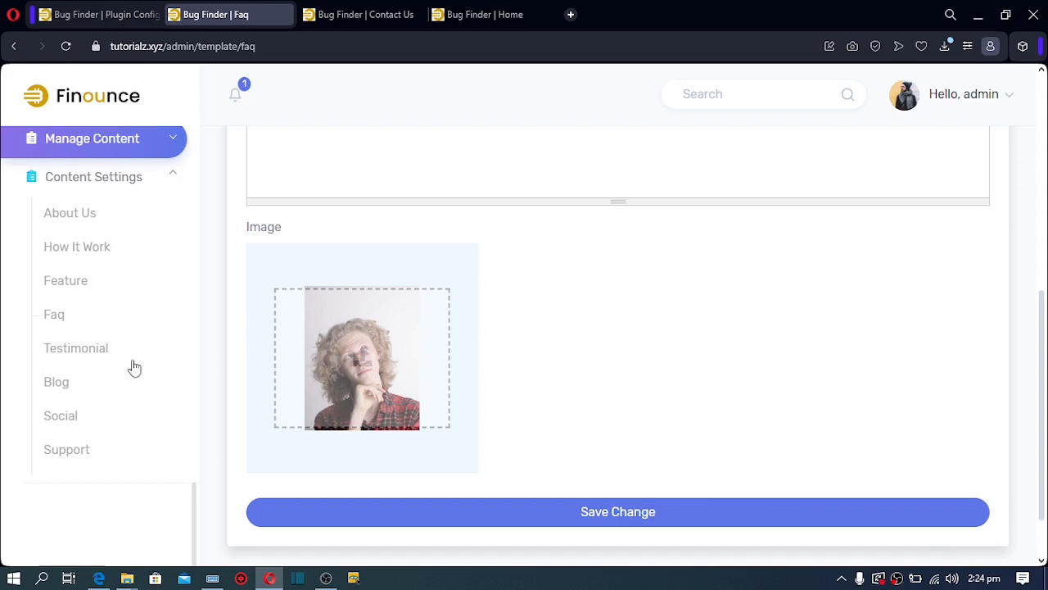
click(54, 319)
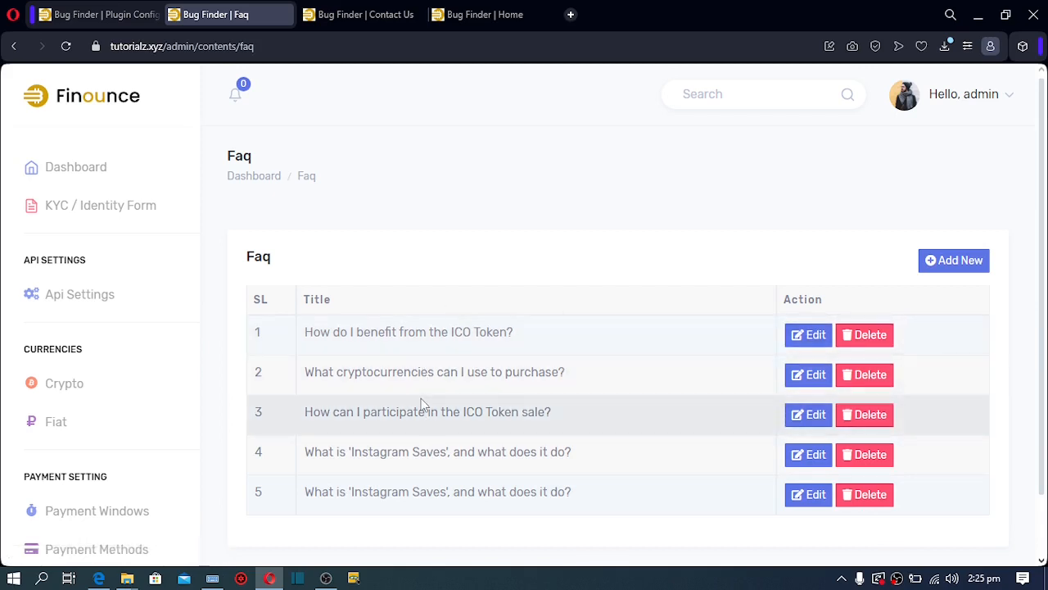
scroll(196, 374, down, 5)
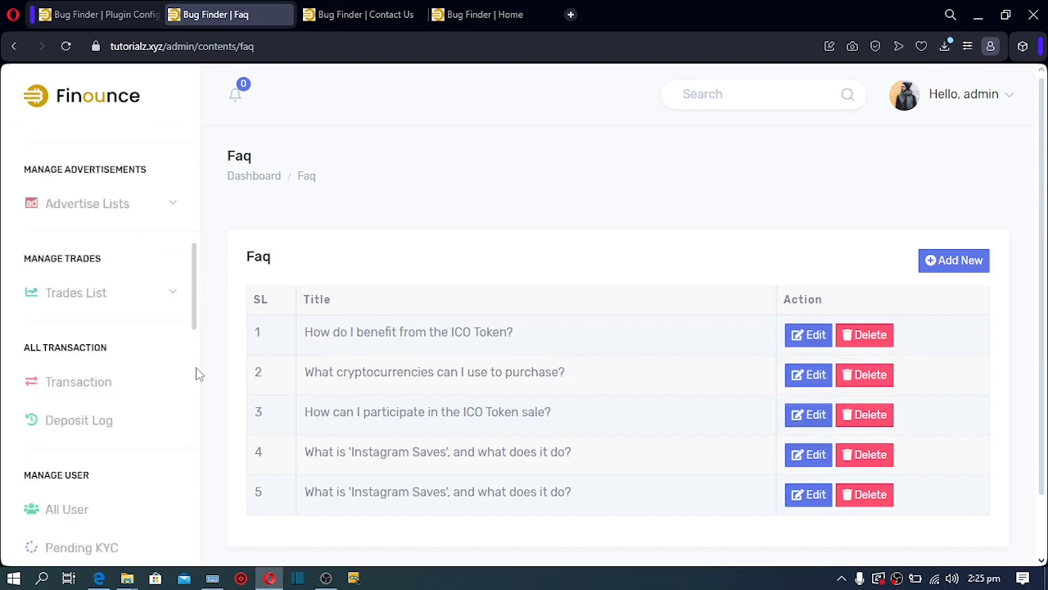
scroll(197, 374, down, 10)
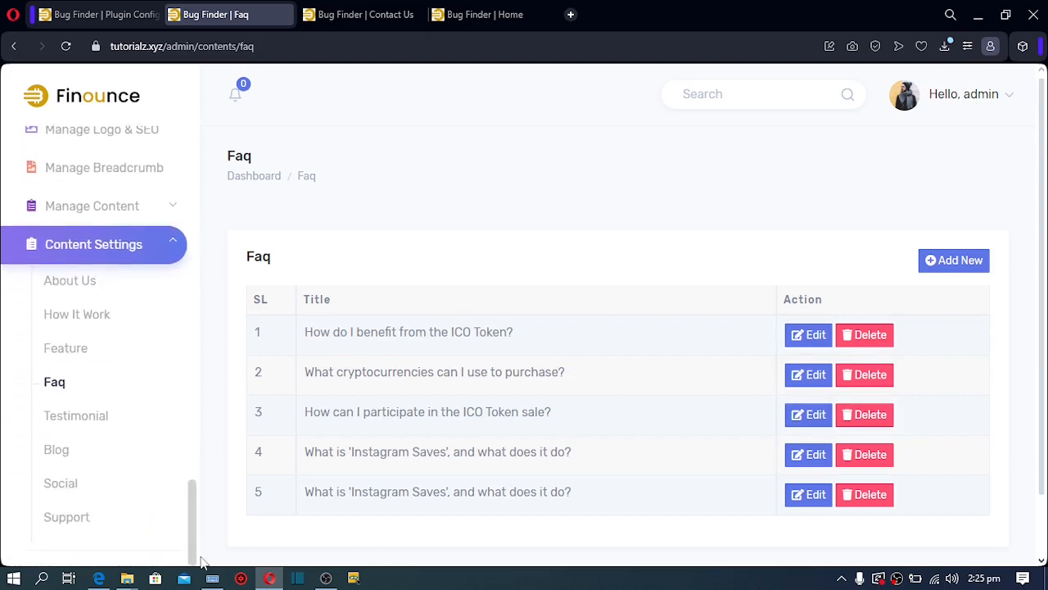
Open Content Settings > Support and edit the Terms & Conditions entry, reviewing its English title and description
click(66, 517)
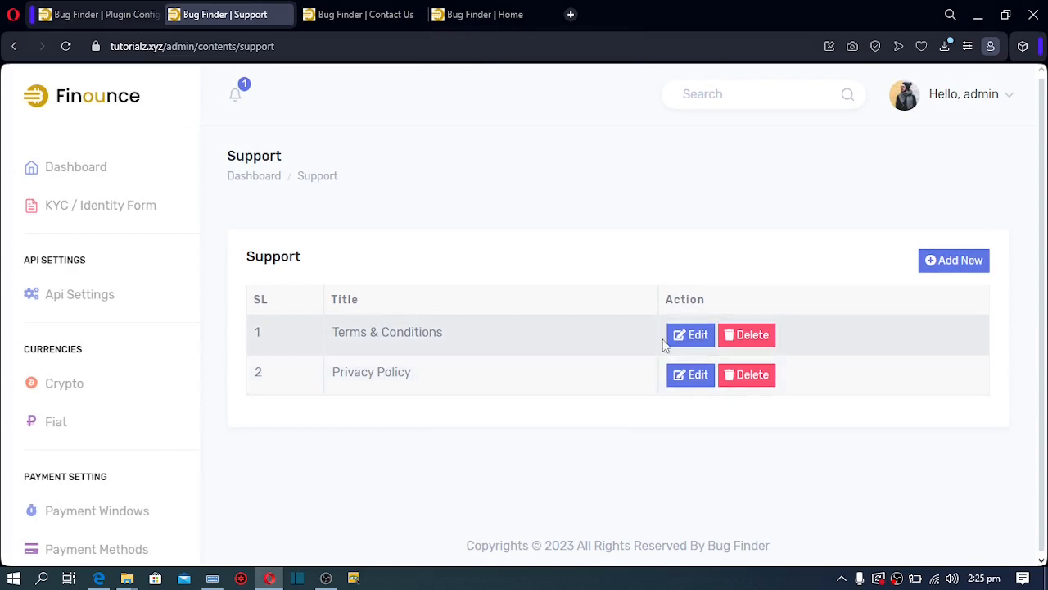
click(699, 344)
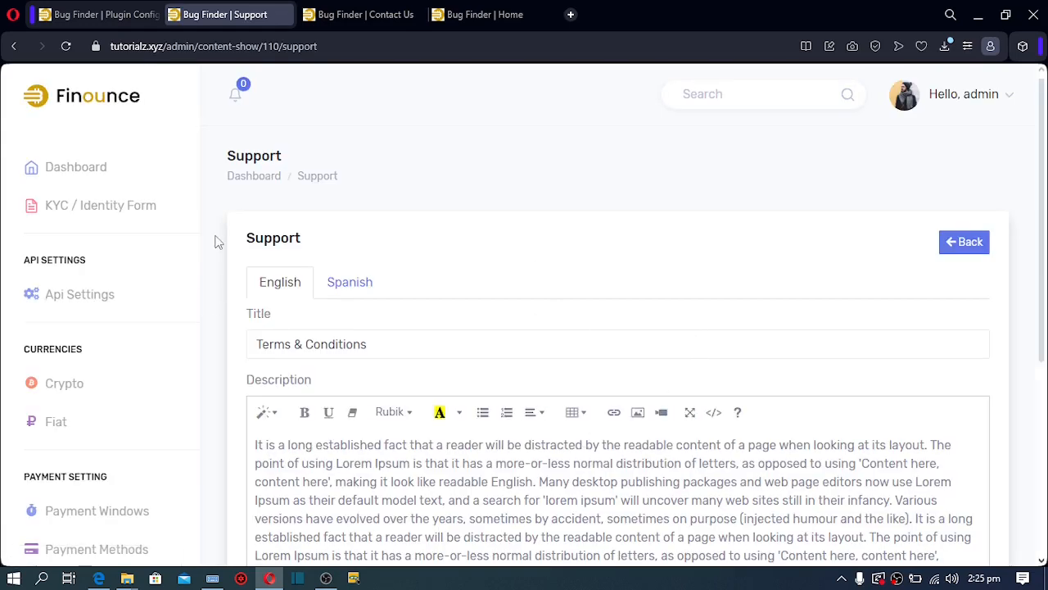
drag(195, 198, 201, 377)
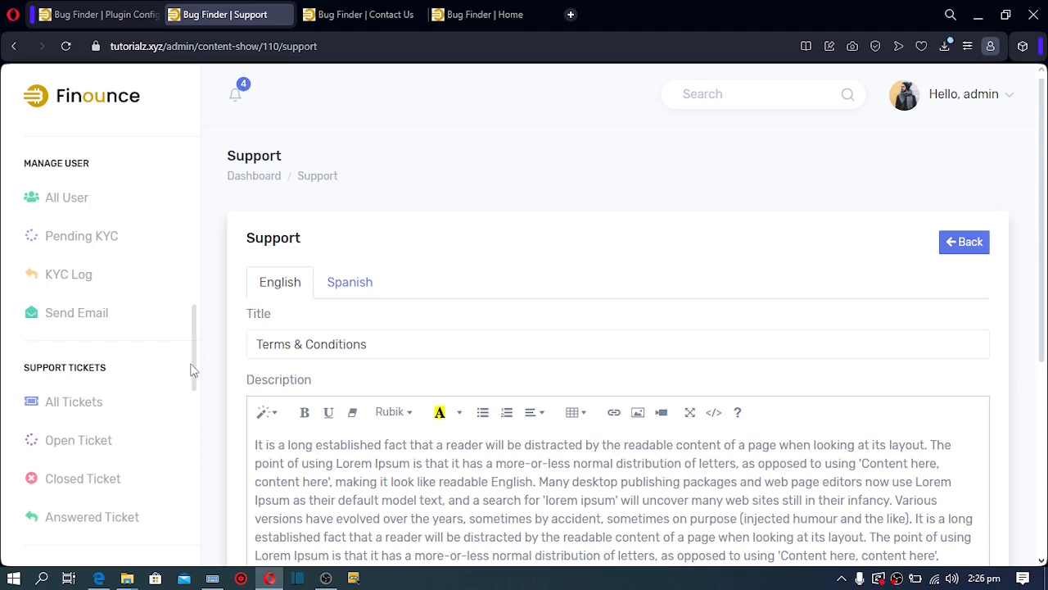
drag(194, 370, 194, 561)
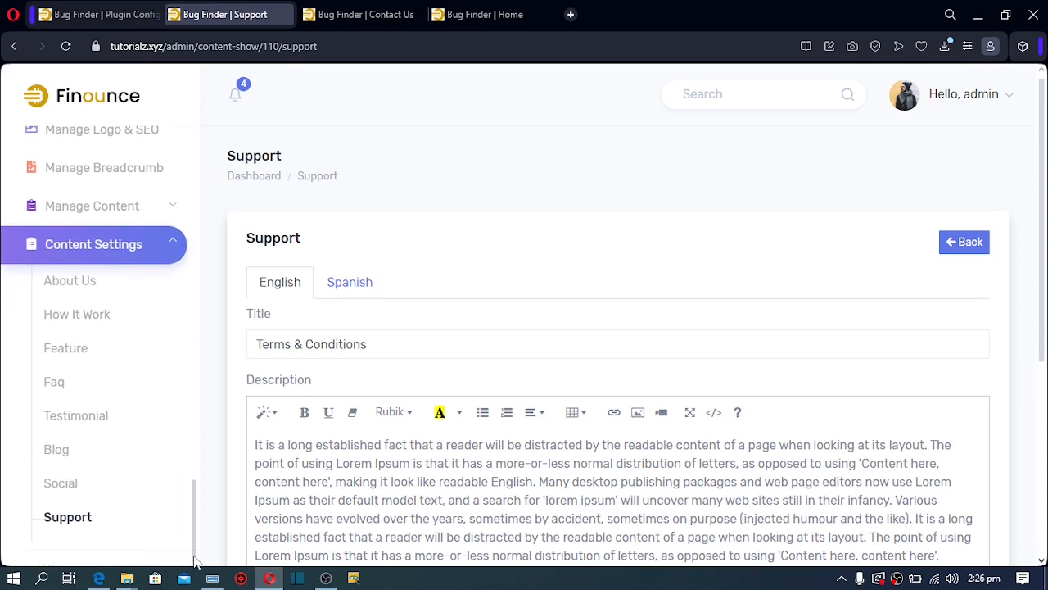